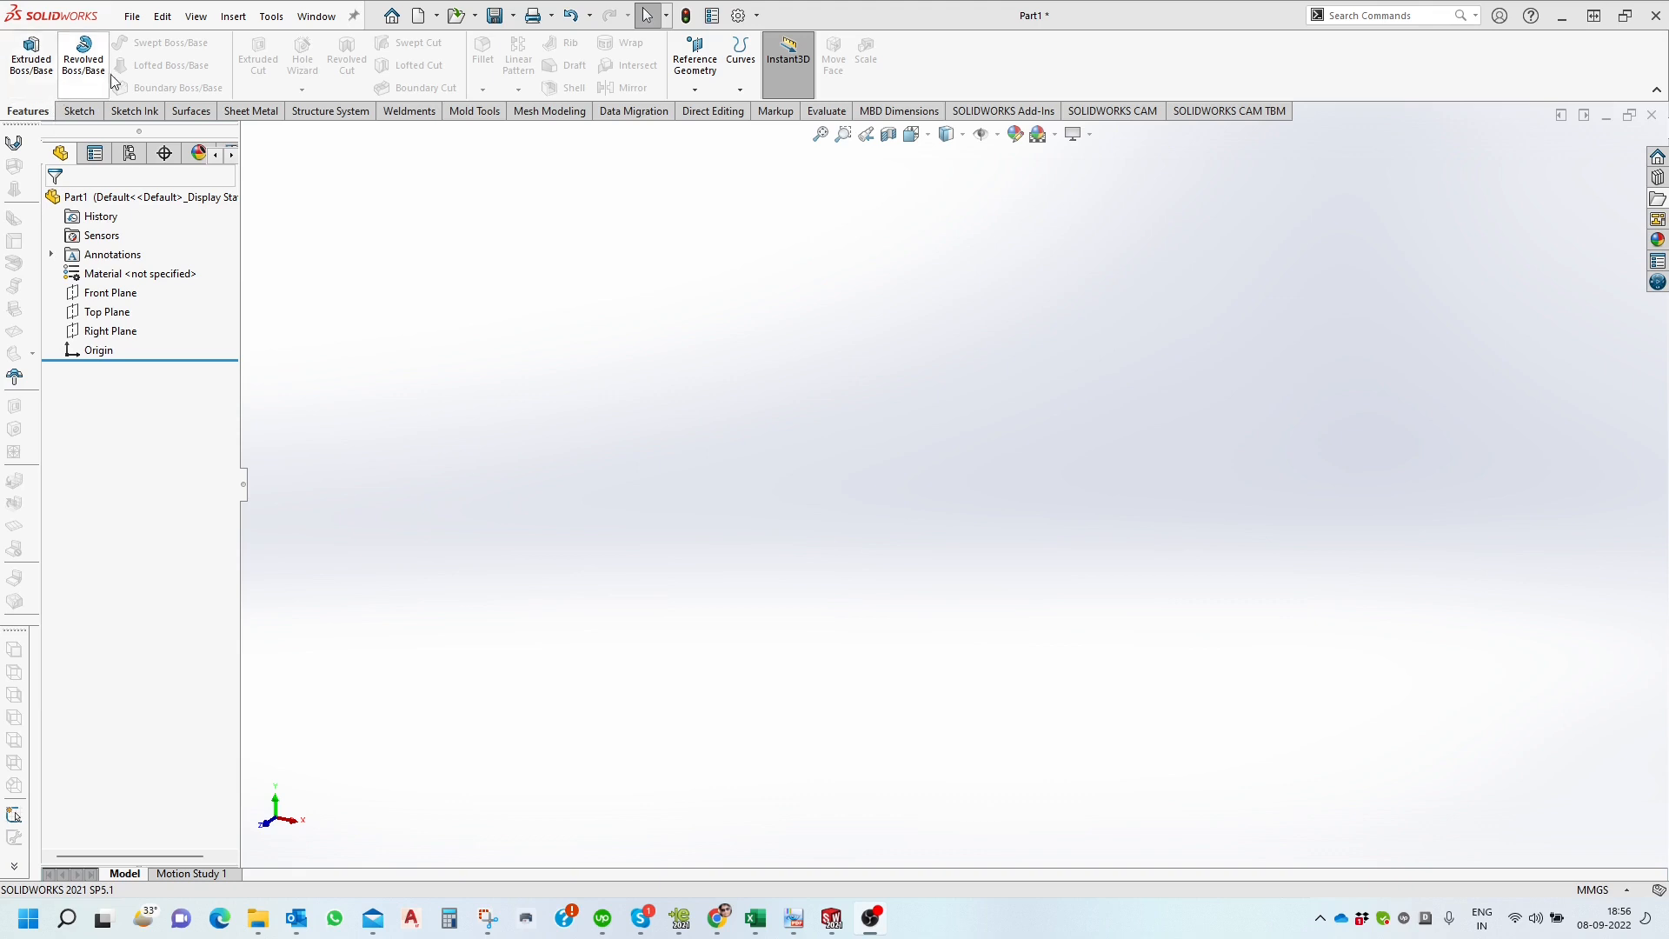
Start an extruded boss on the Top Plane and sketch a center rectangle about 154 by 91 mm from the origin.
left_click(79, 110)
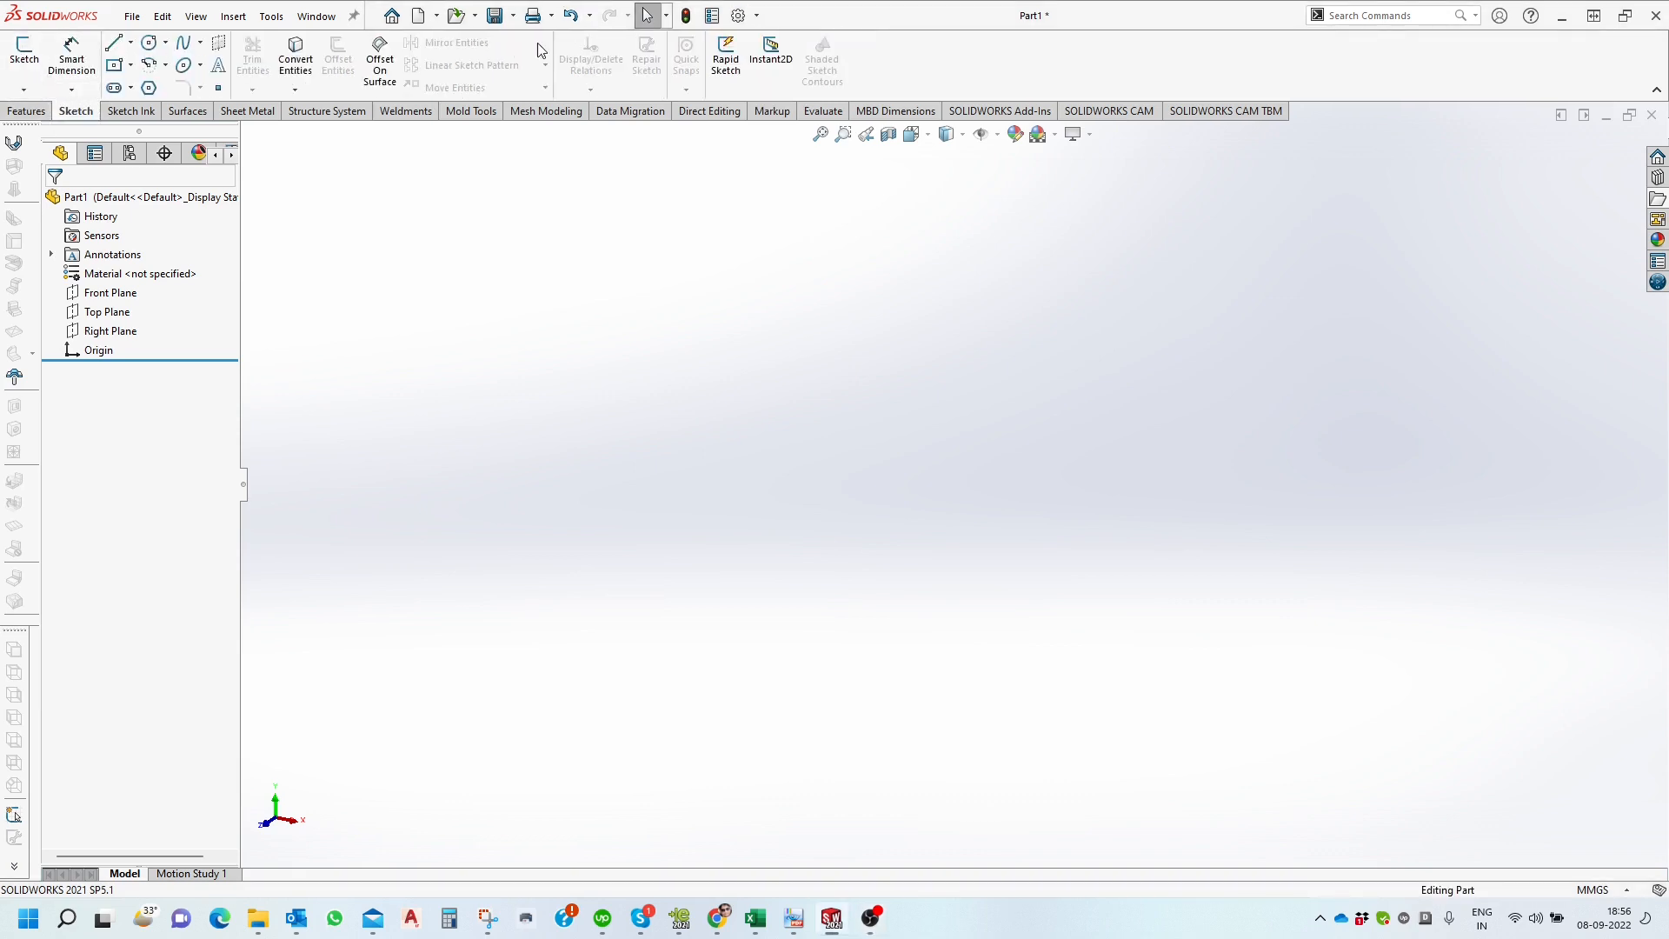
left_click(38, 113)
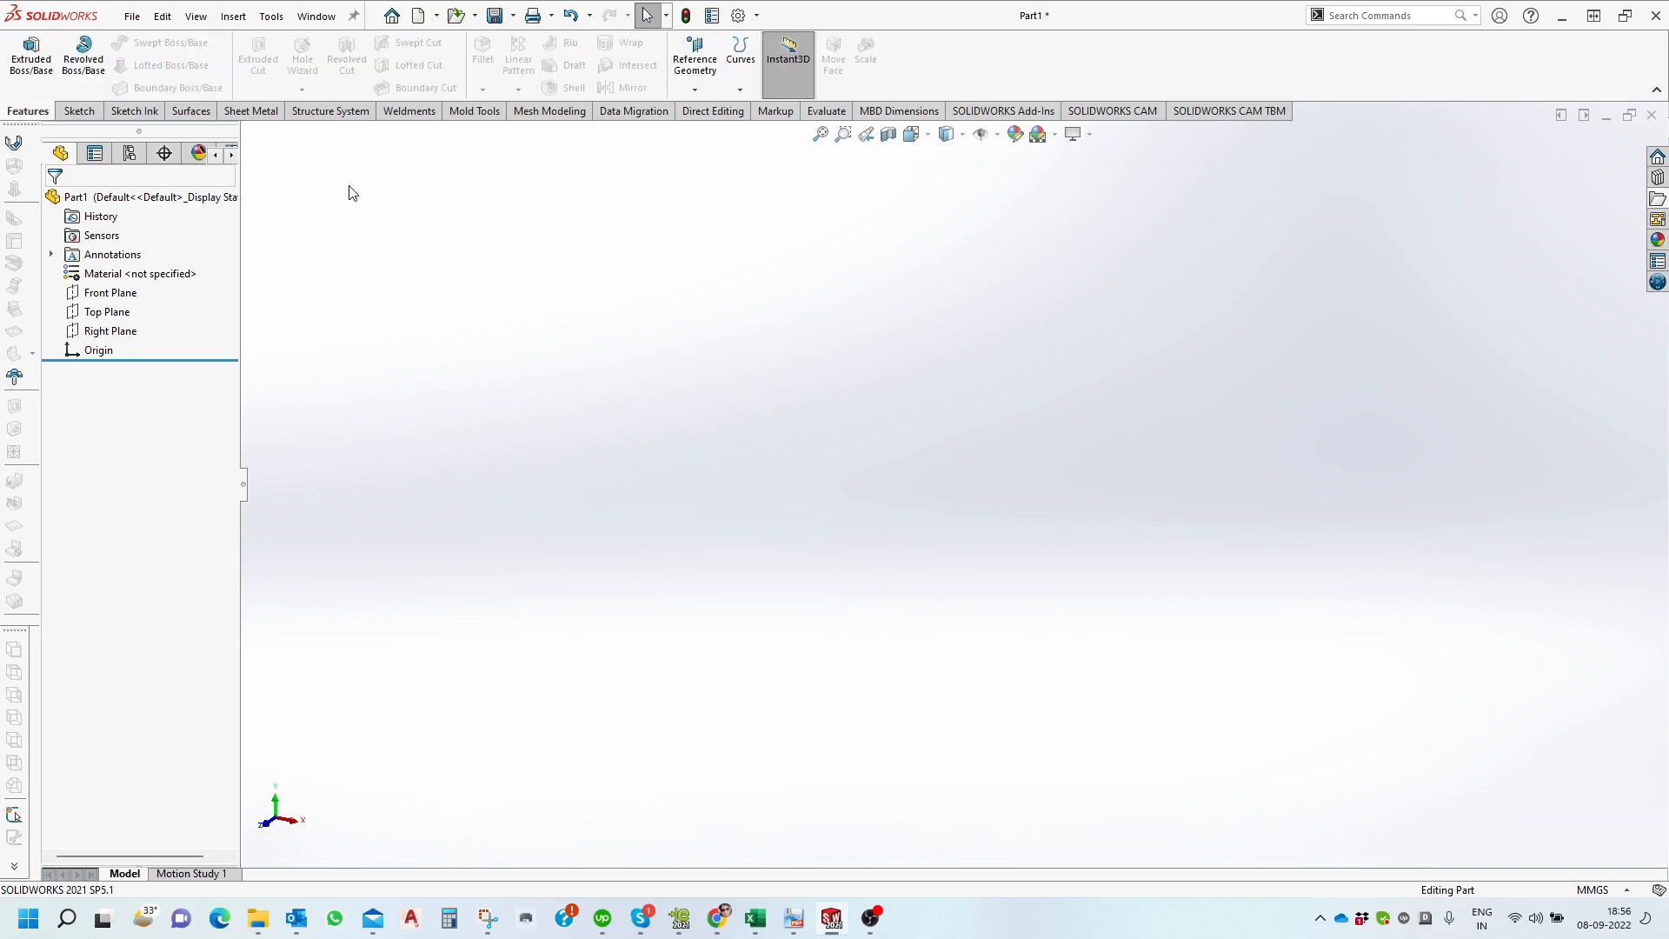
left_click(31, 59)
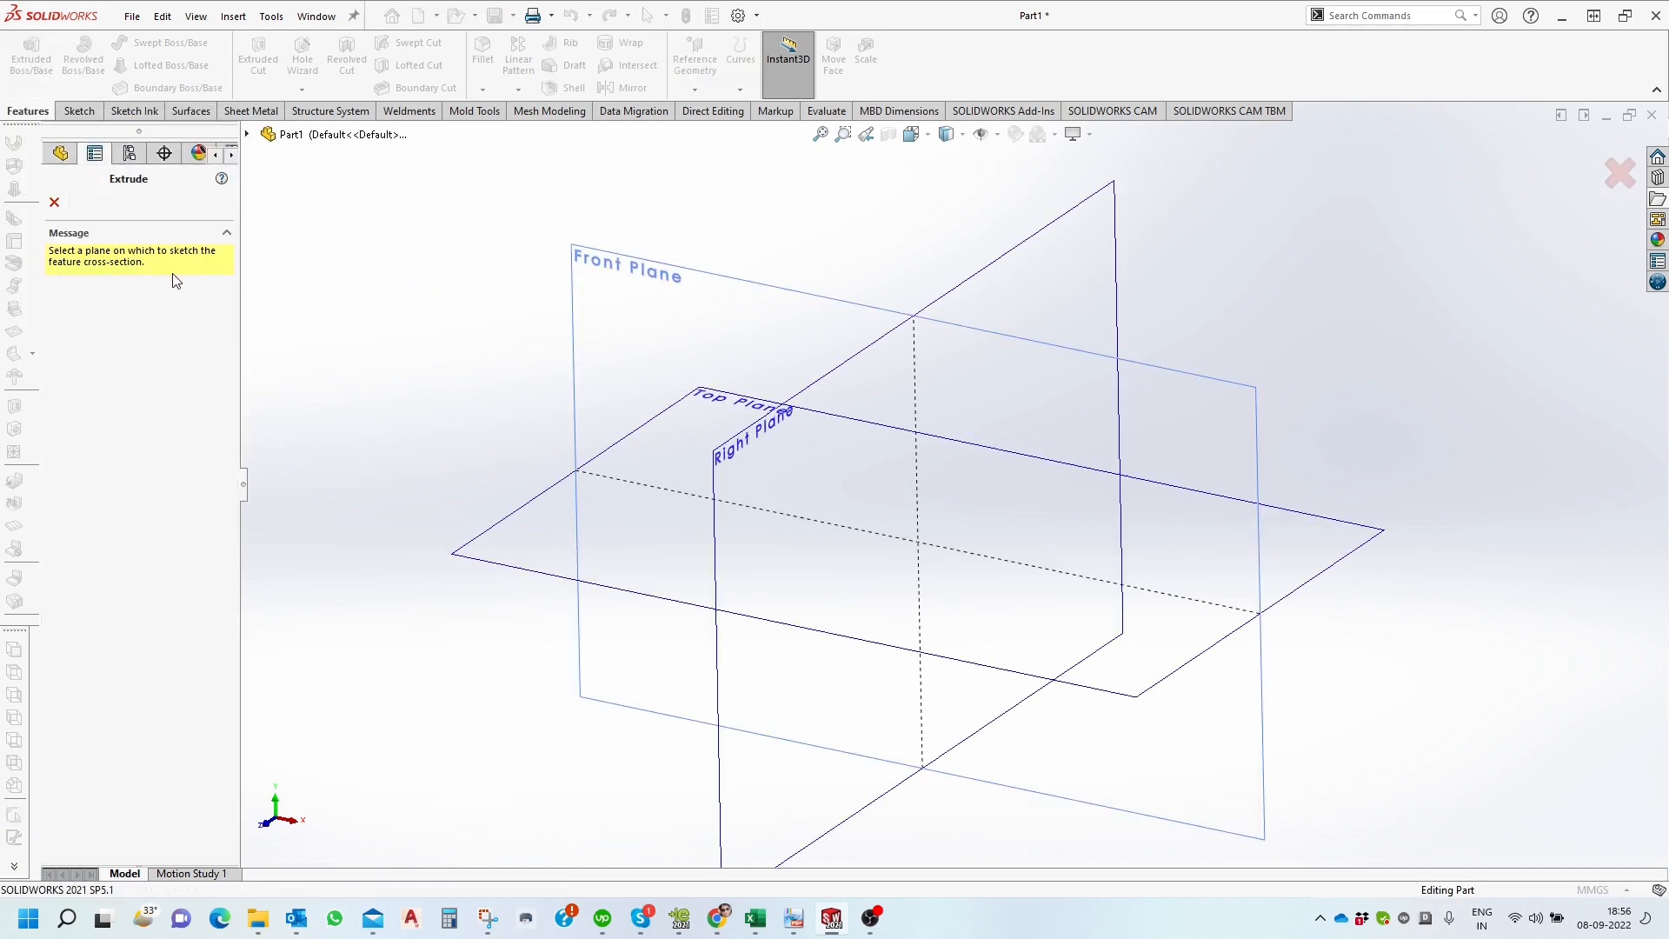
left_click(492, 525)
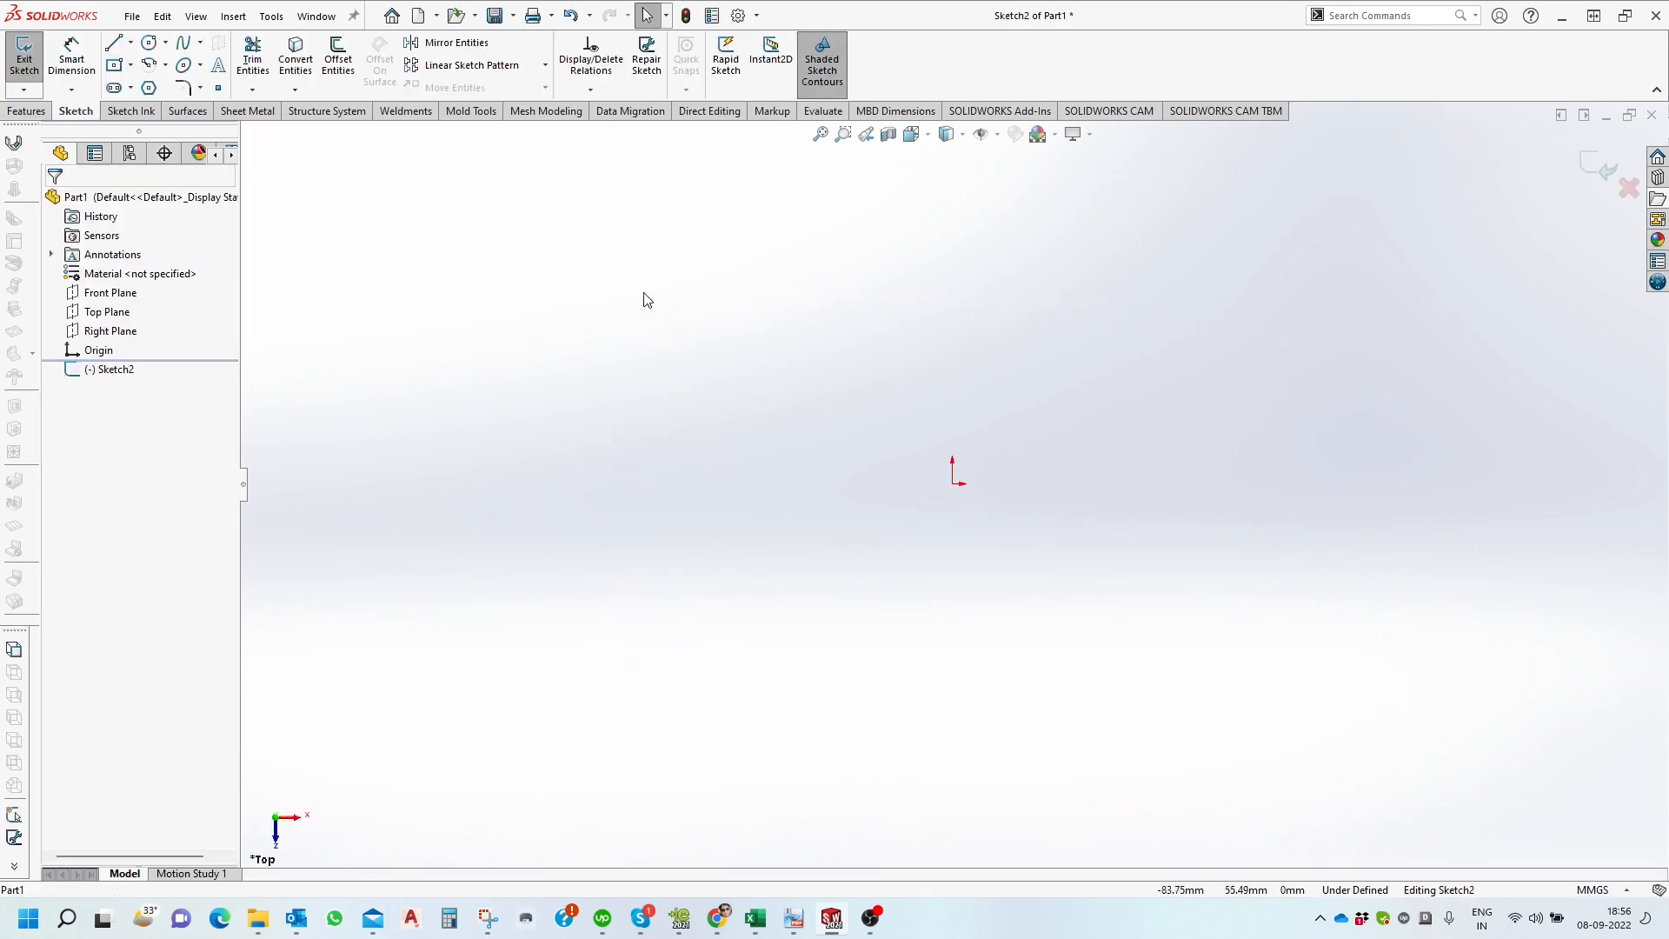
left_click(123, 67)
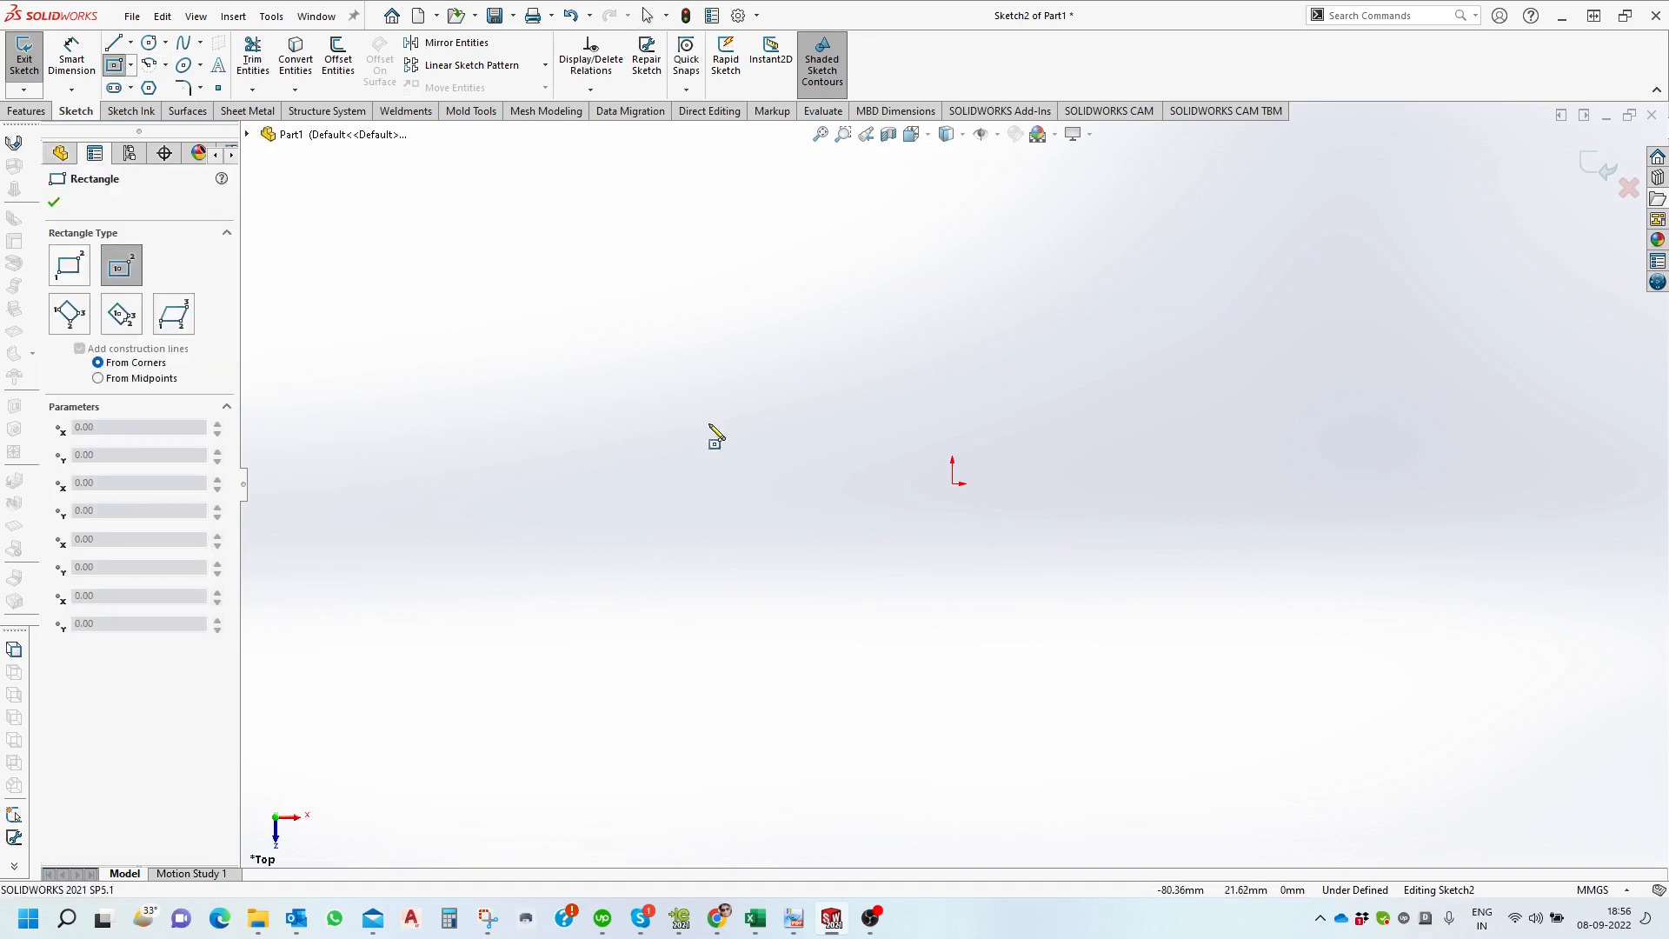
left_click(952, 484)
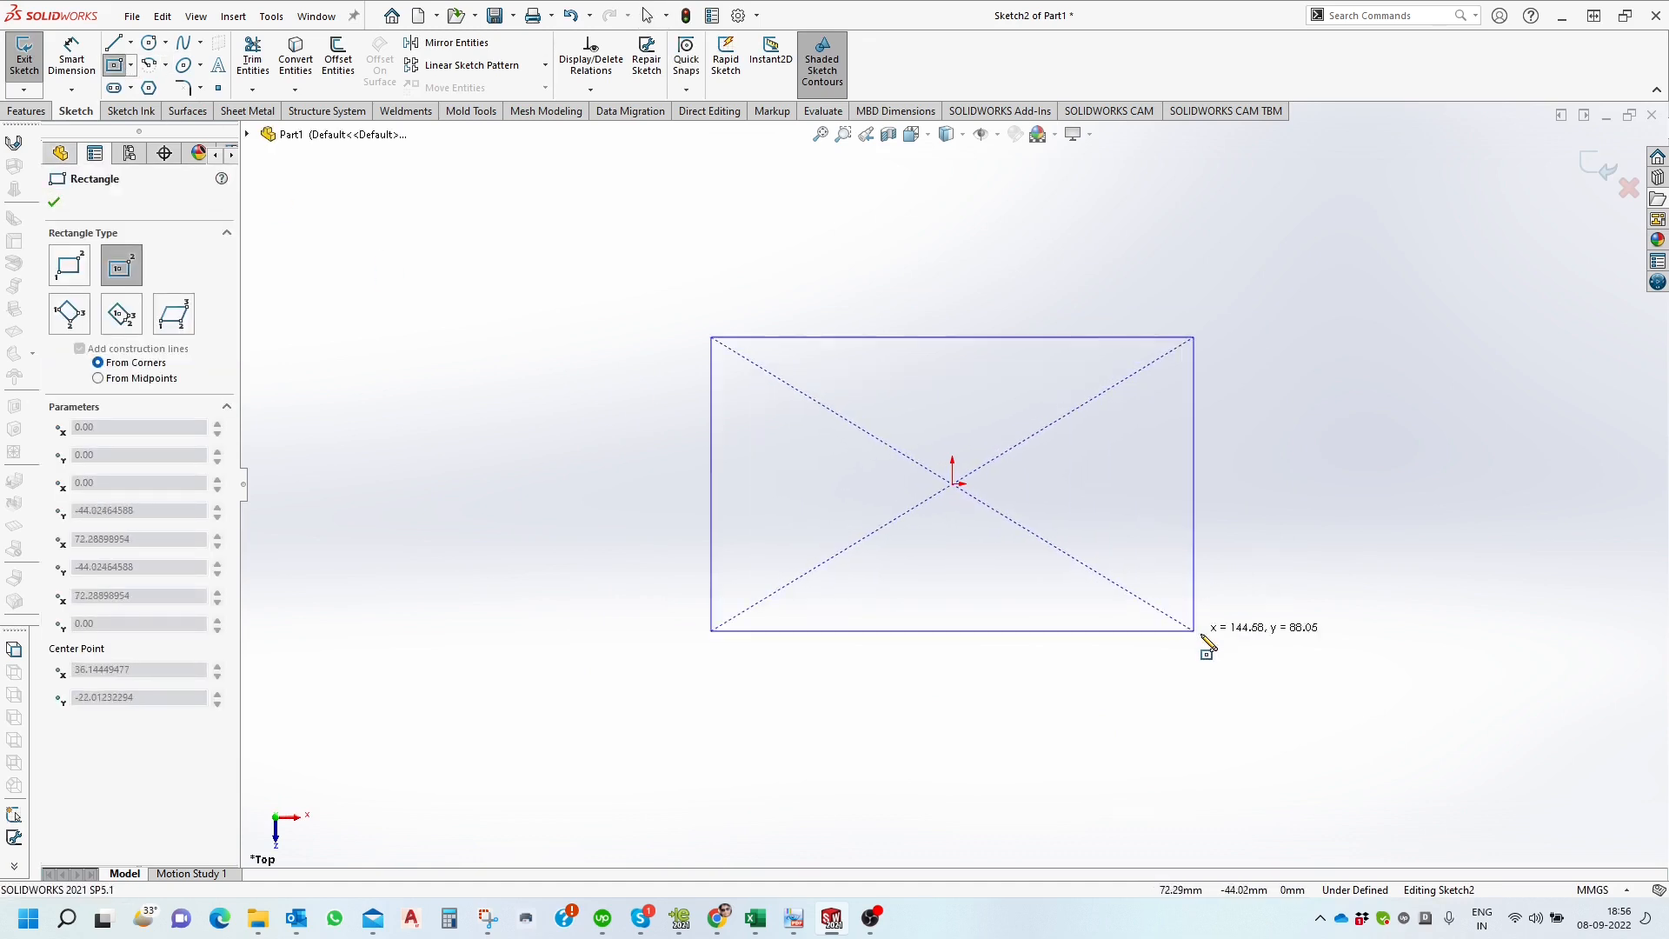
left_click(1210, 634)
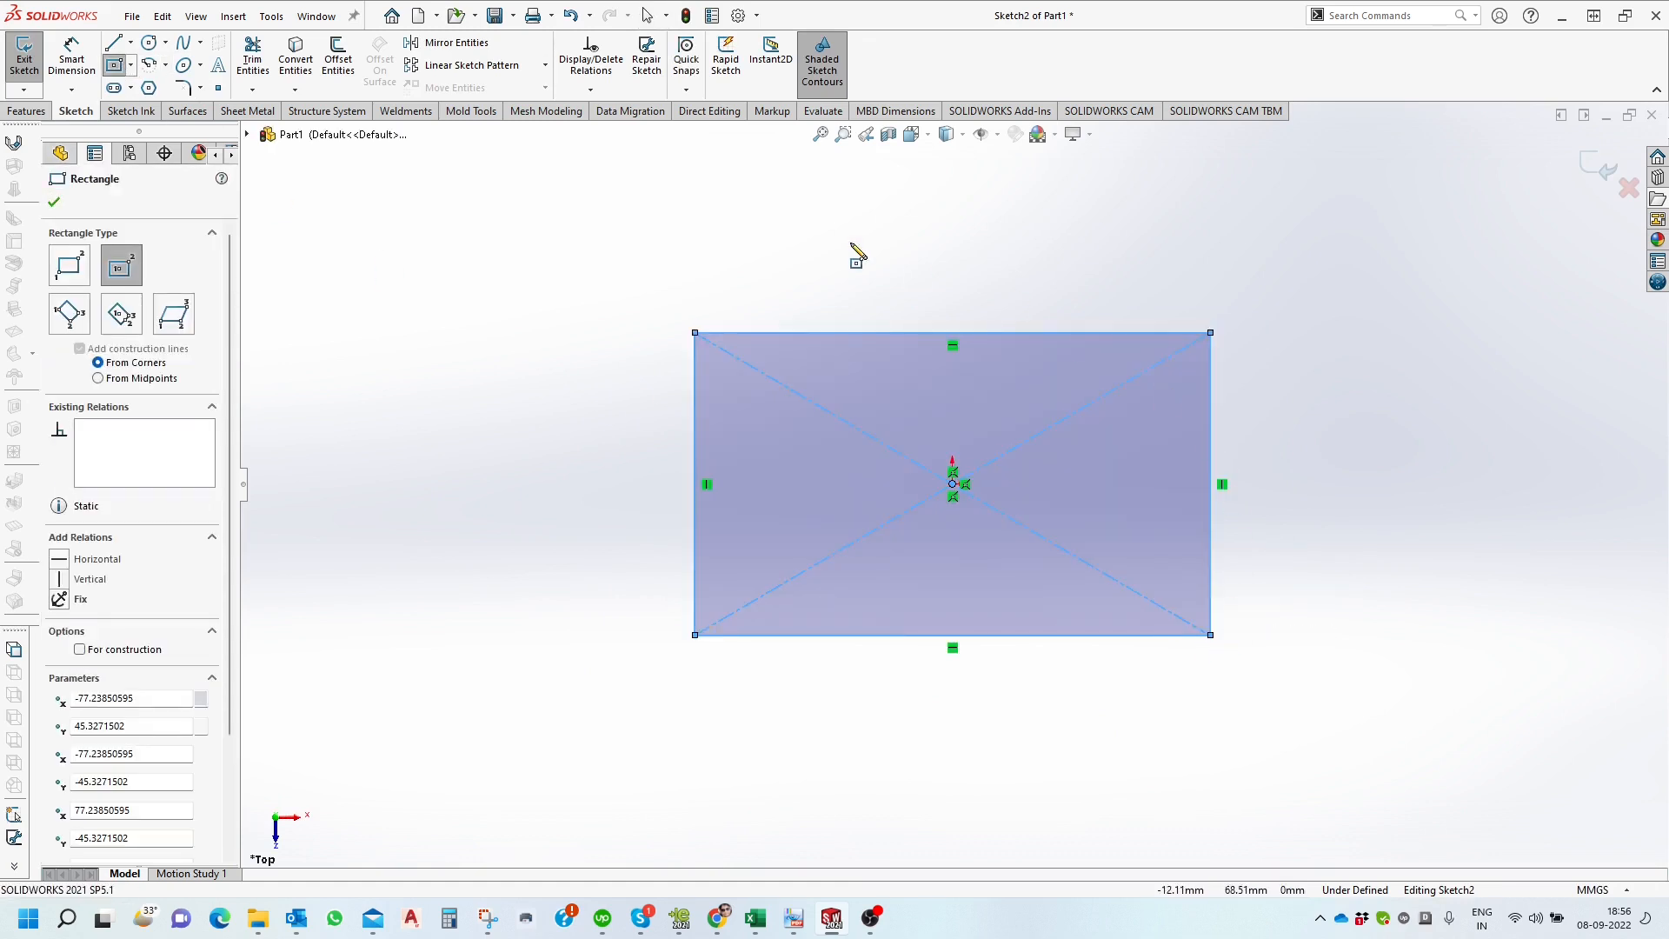
Fully define the rectangle sketch with automatic dimensions and relations, and exit to the extrusion settings.
left_click(600, 91)
left_click(627, 152)
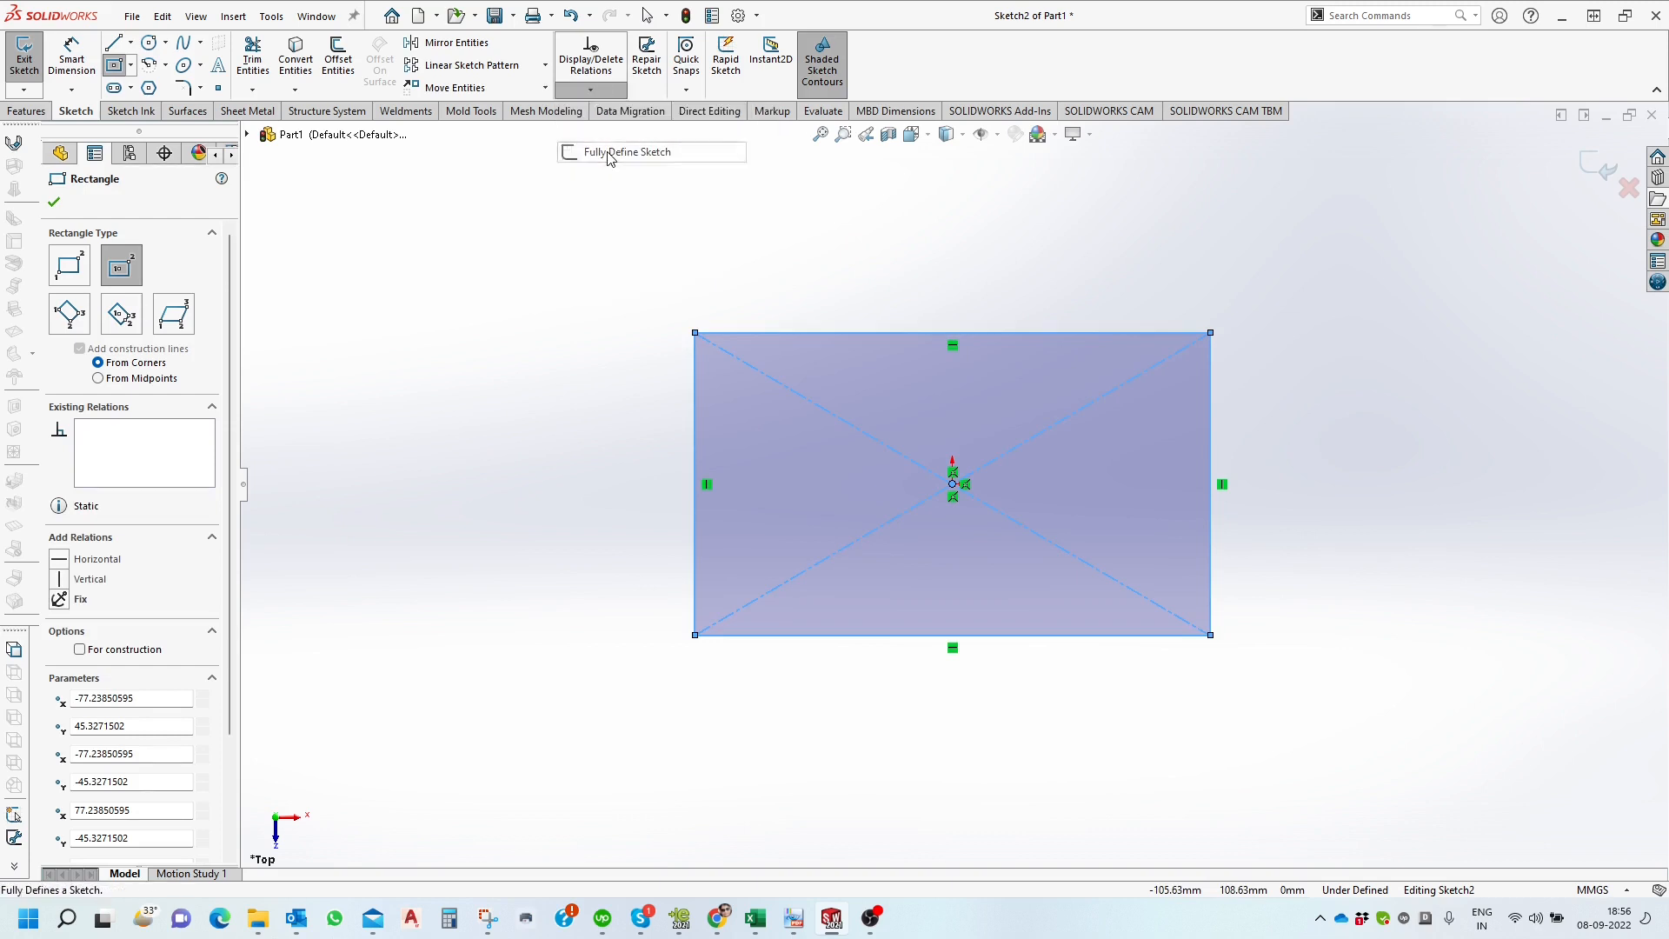
left_click(54, 200)
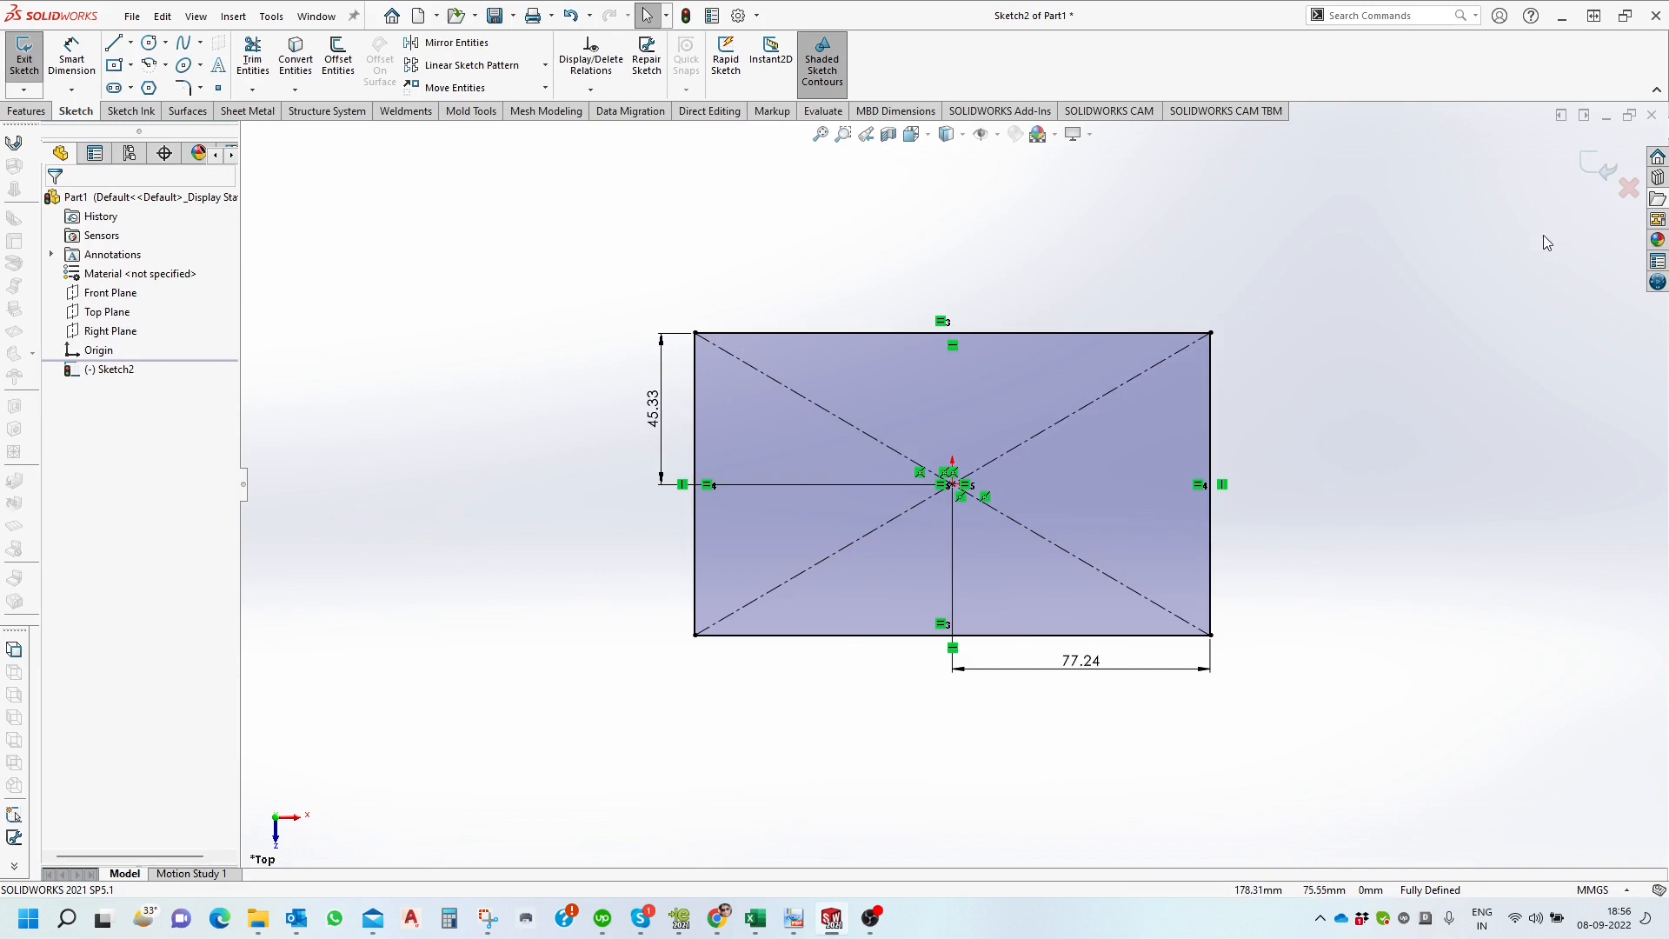
left_click(1592, 177)
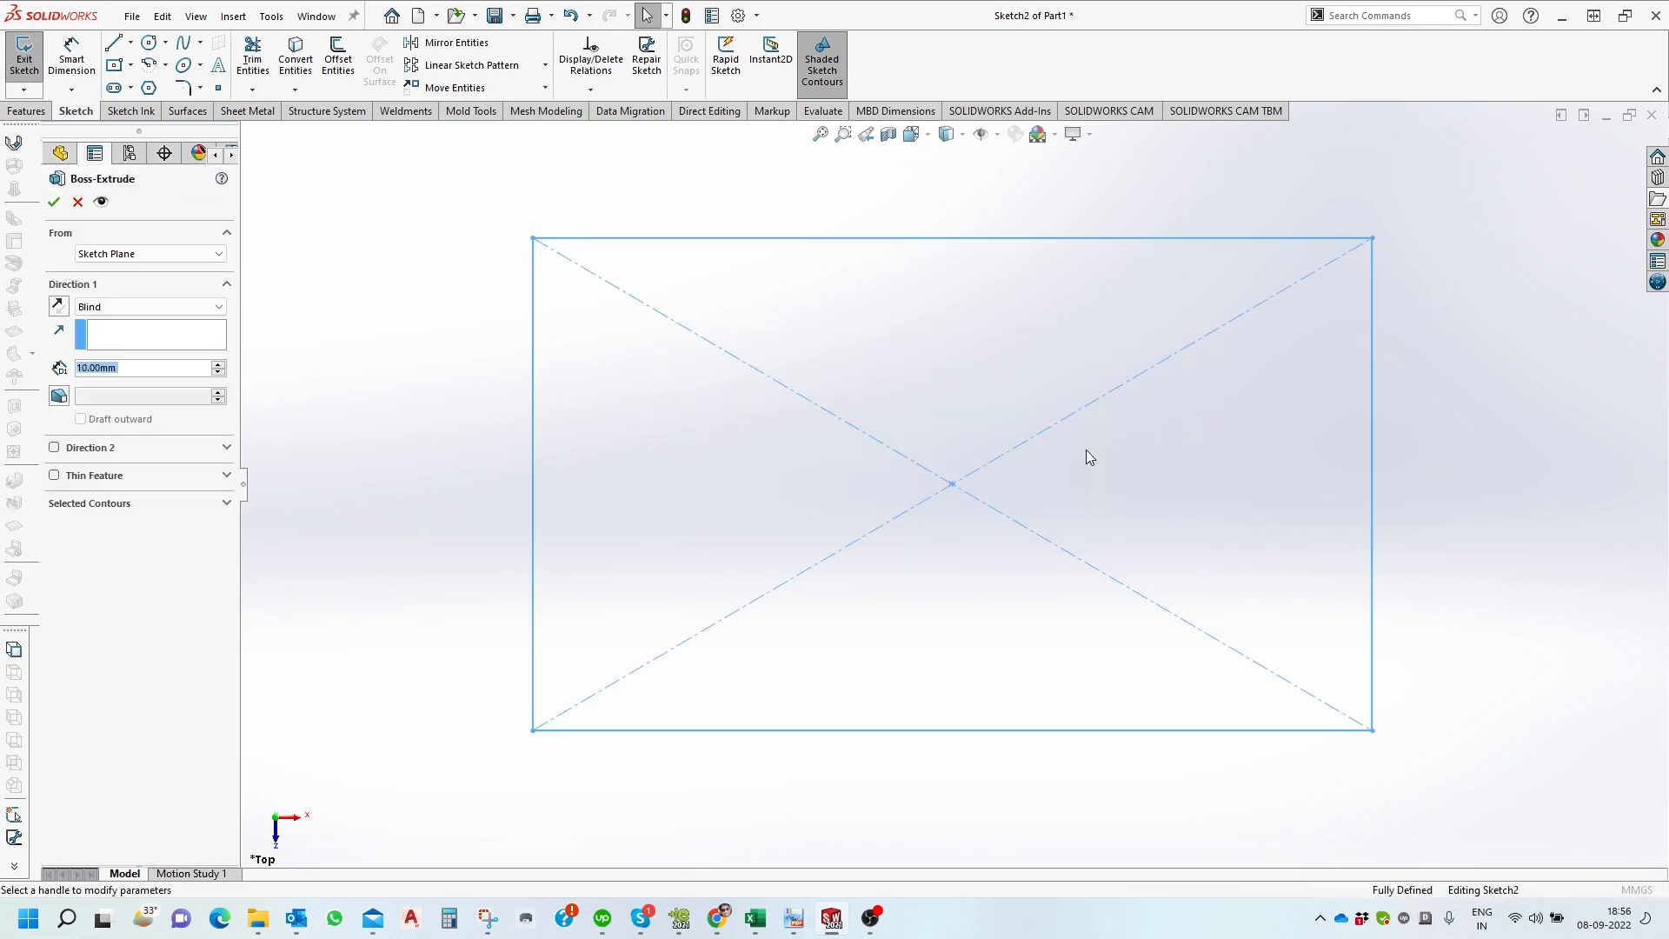
Pull the extrusion upward from the rectangle to a blind depth of 39 mm.
left_click(971, 423)
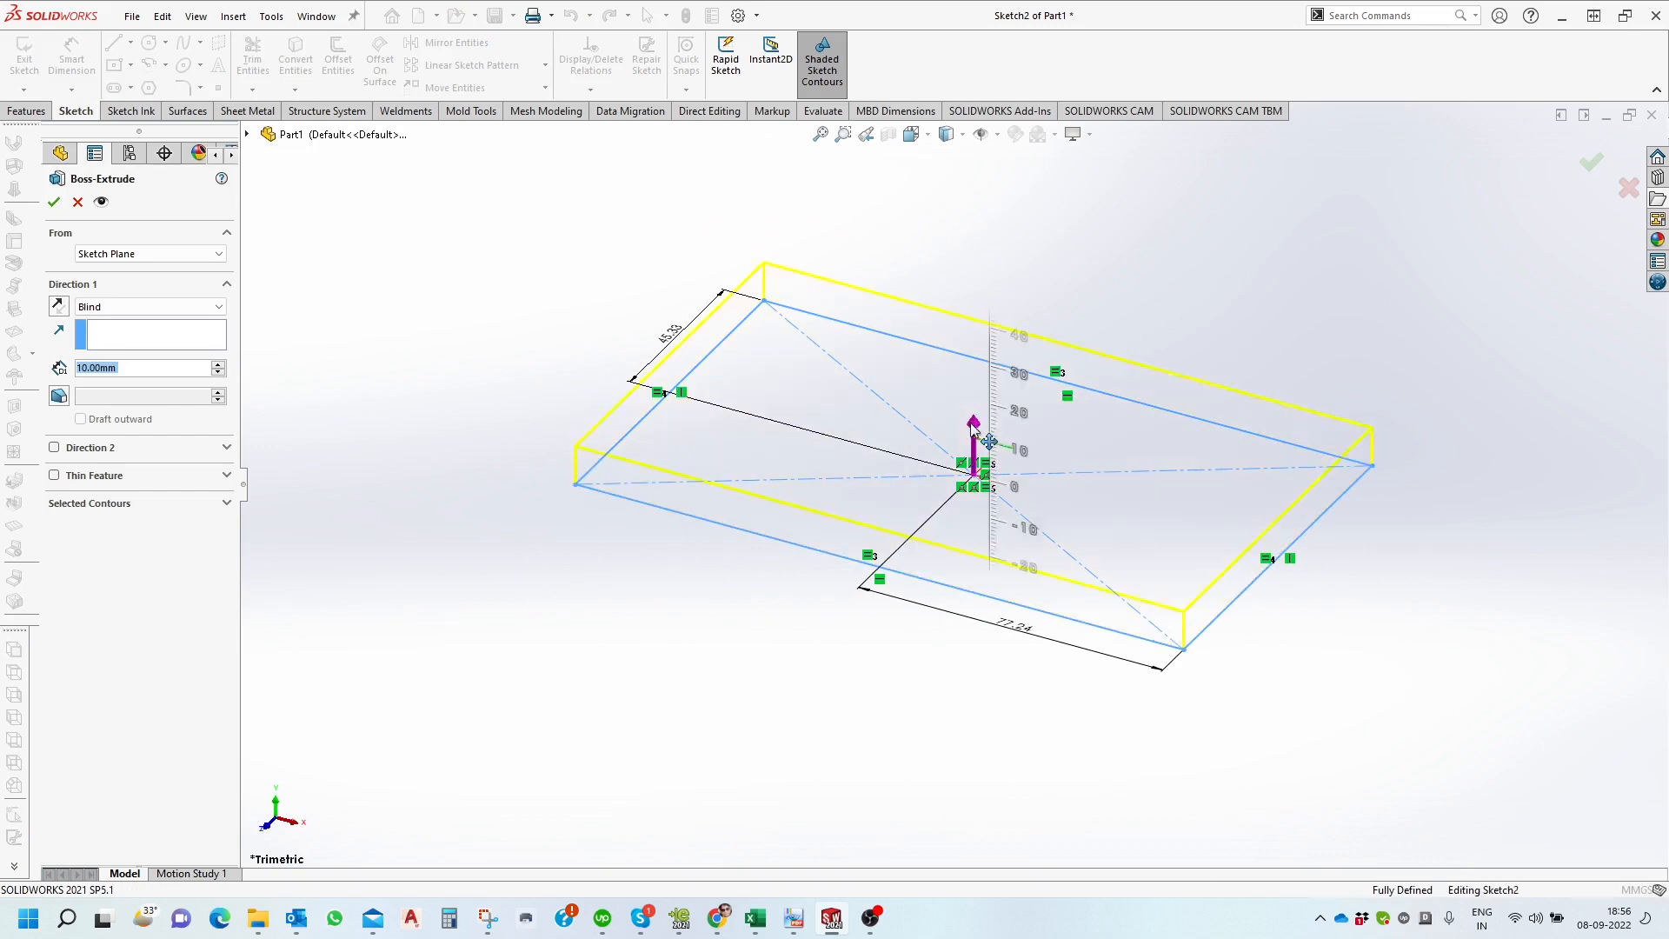
left_click_drag(972, 426, 992, 341)
mouse_move(1154, 466)
middle_mouse_down()
mouse_move(1122, 331)
mouse_move(954, 439)
mouse_move(610, 436)
middle_mouse_up()
mouse_move(496, 389)
middle_mouse_down()
mouse_move(473, 409)
mouse_move(585, 388)
middle_mouse_up()
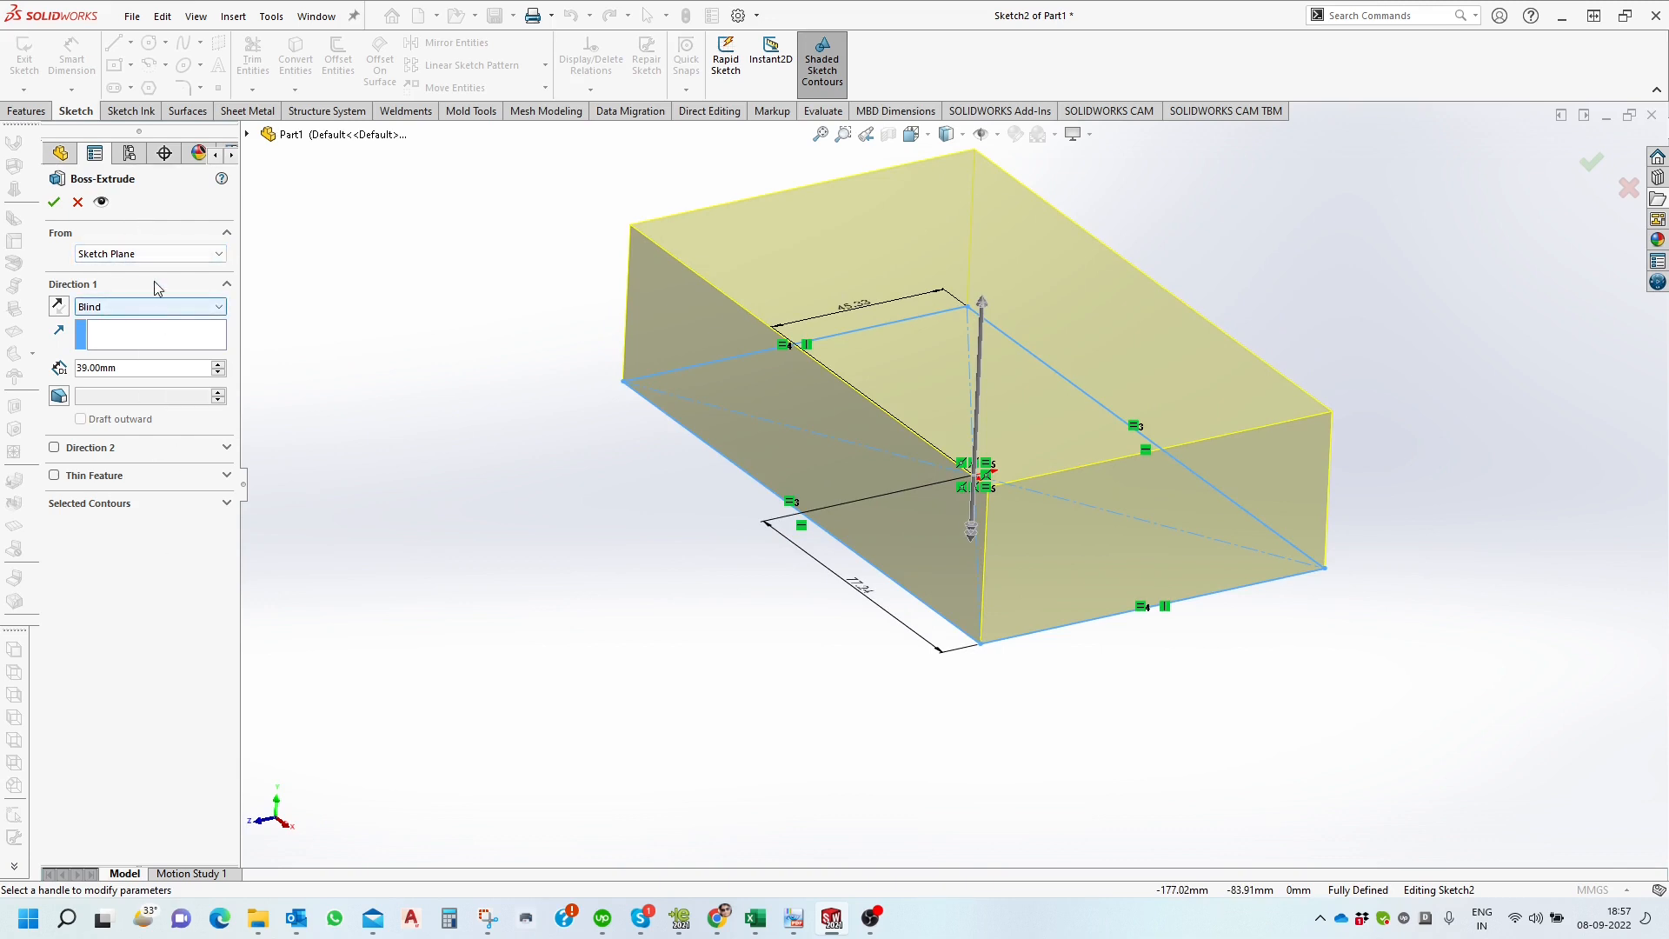
Try the Surface/Face/Plane and Vertex start conditions for the extrusion.
left_click(135, 254)
left_click(135, 255)
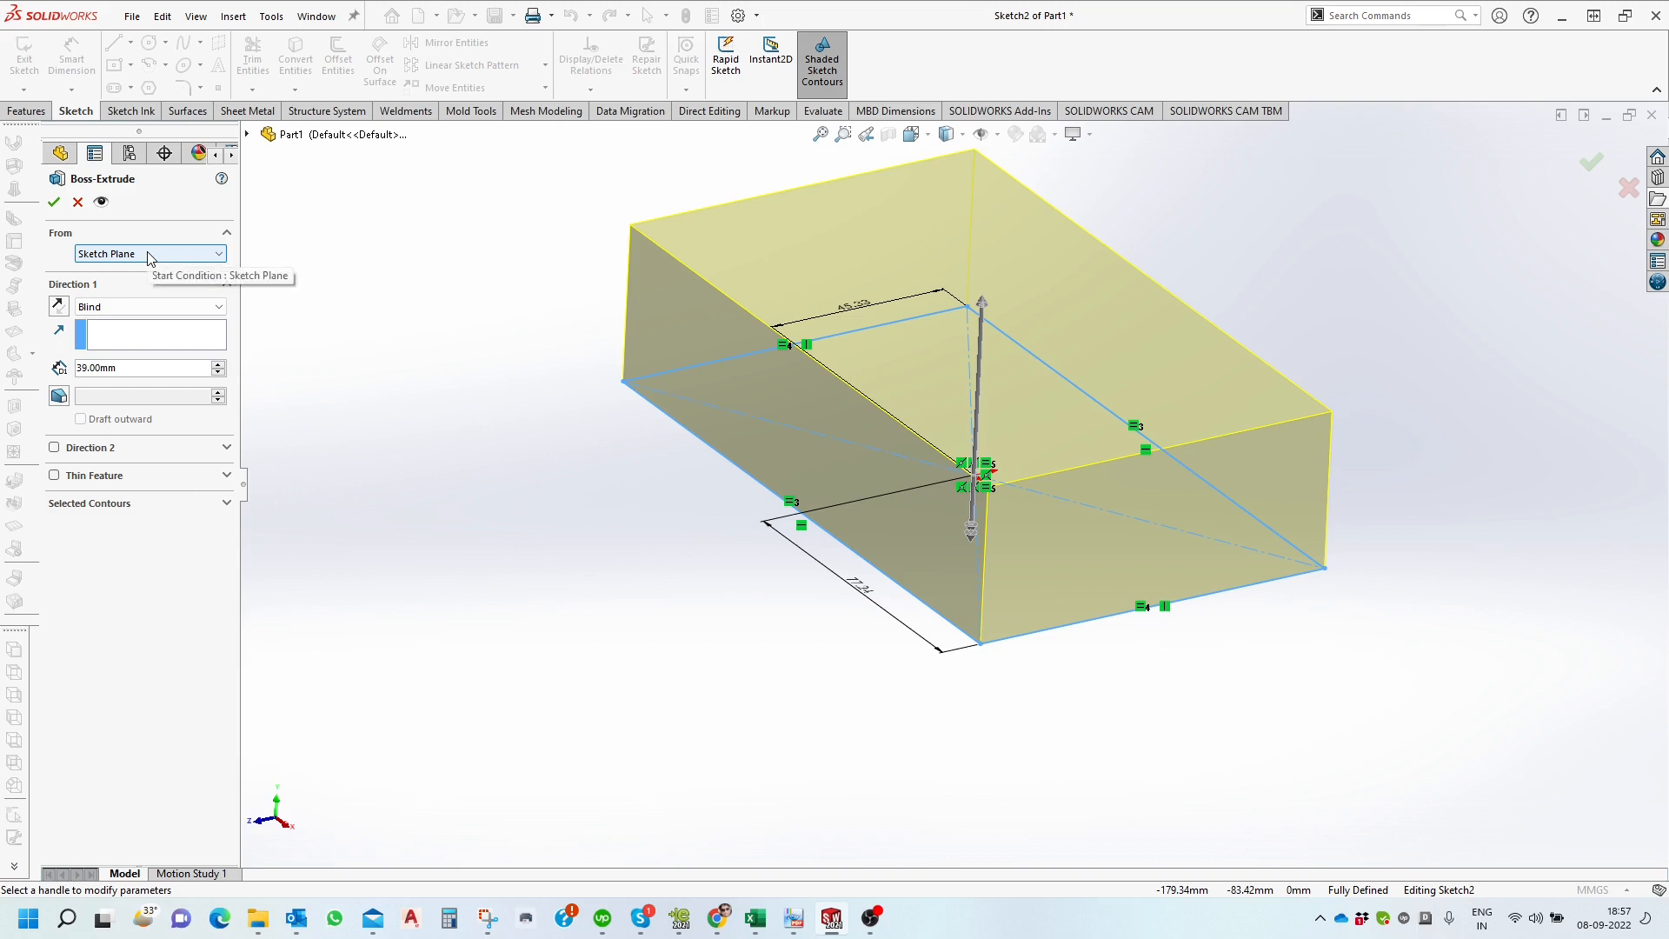
middle_click_drag(682, 483, 606, 477)
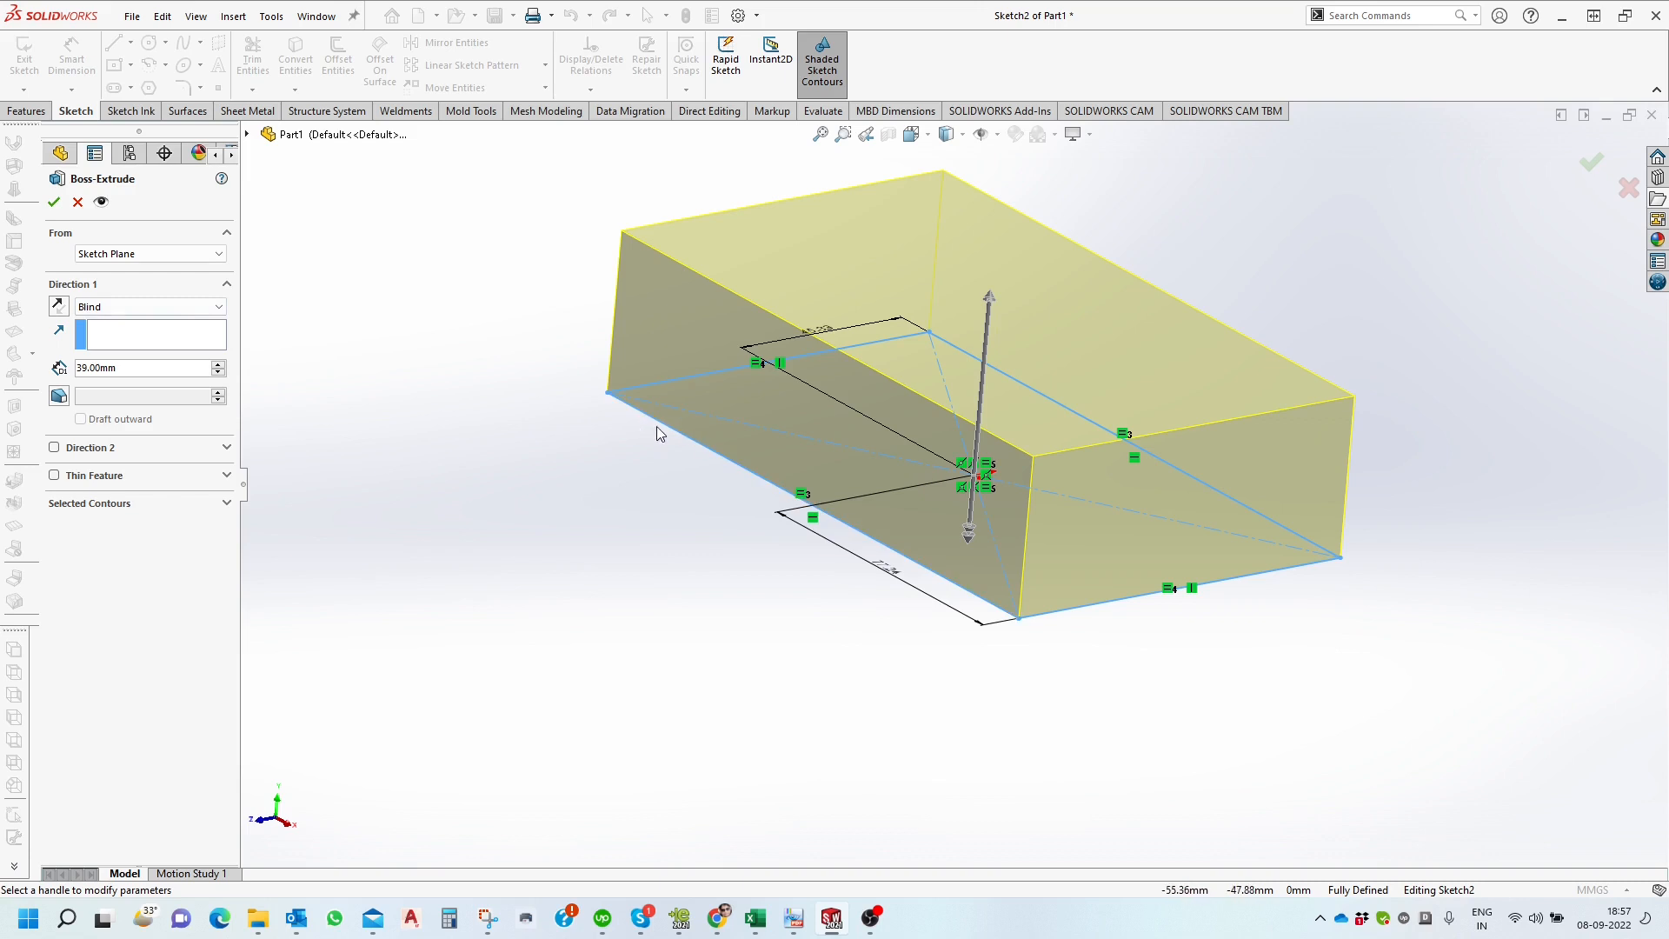
left_click(199, 259)
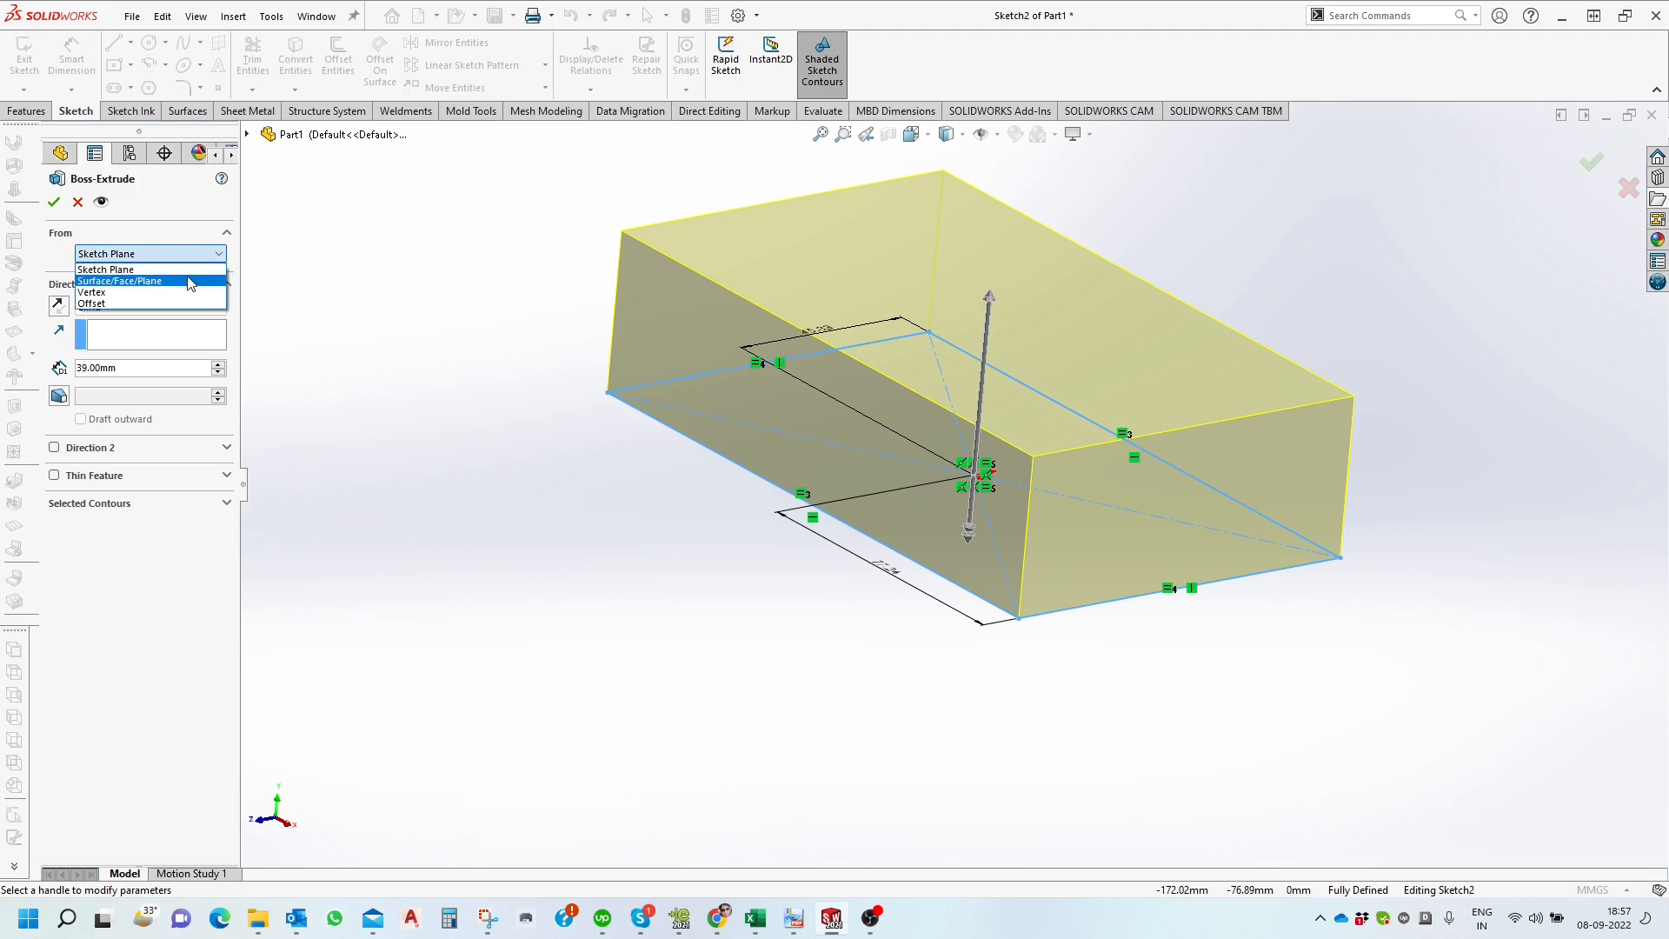
left_click(190, 281)
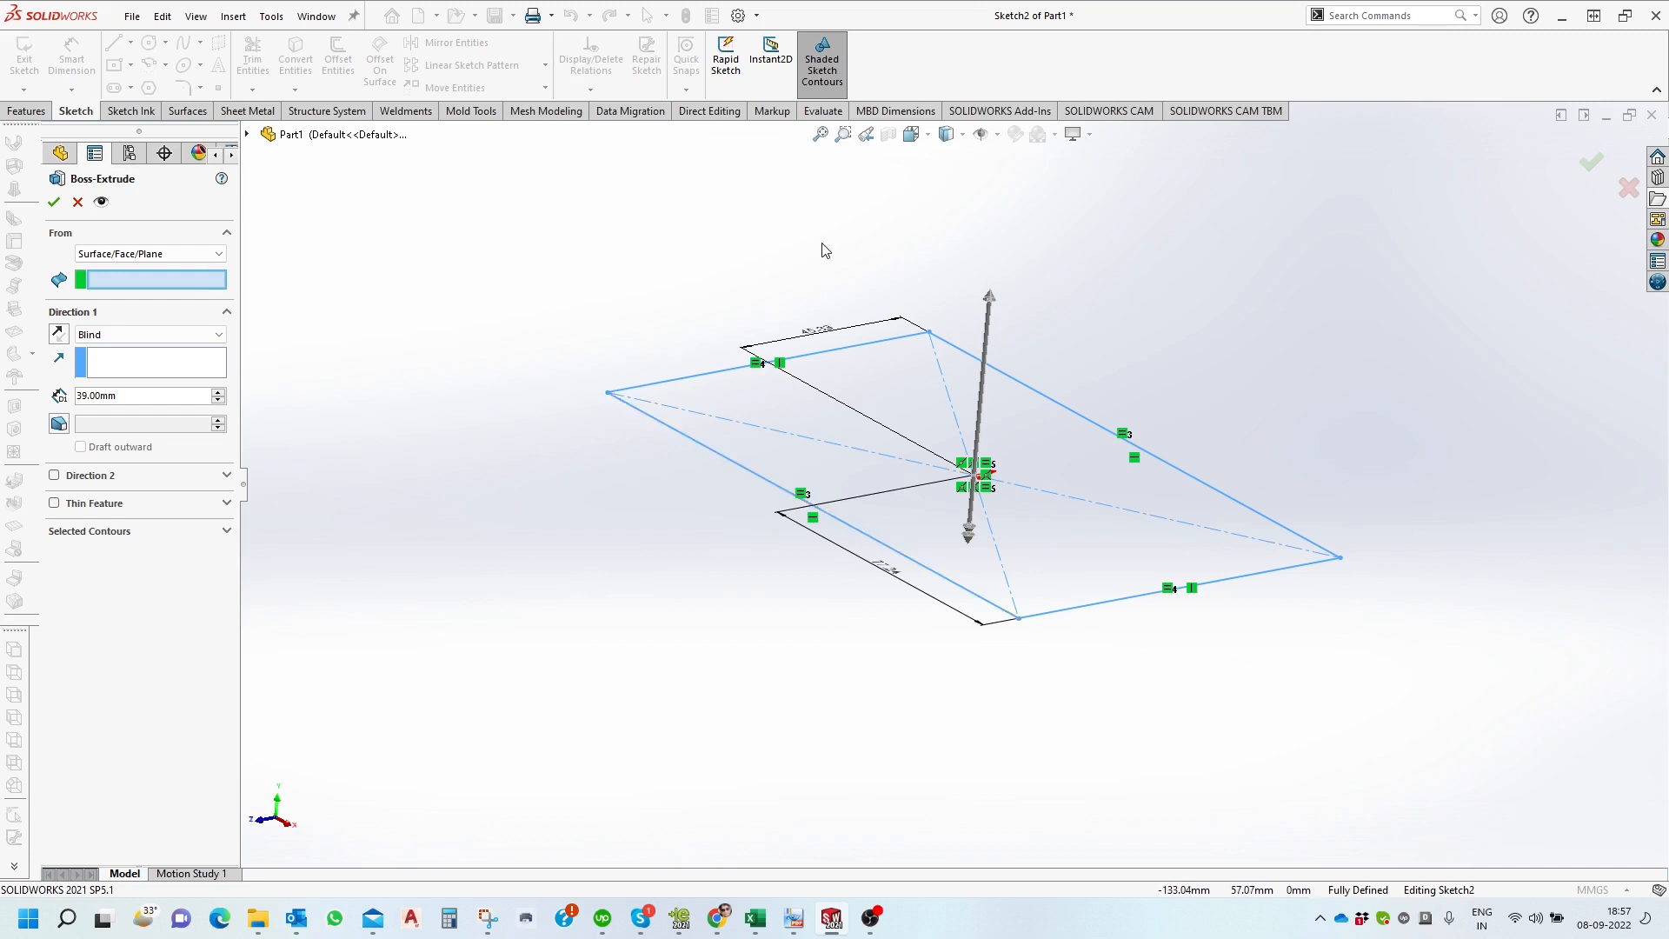
mouse_move(812, 260)
middle_mouse_down()
mouse_move(787, 260)
mouse_move(816, 258)
middle_mouse_up()
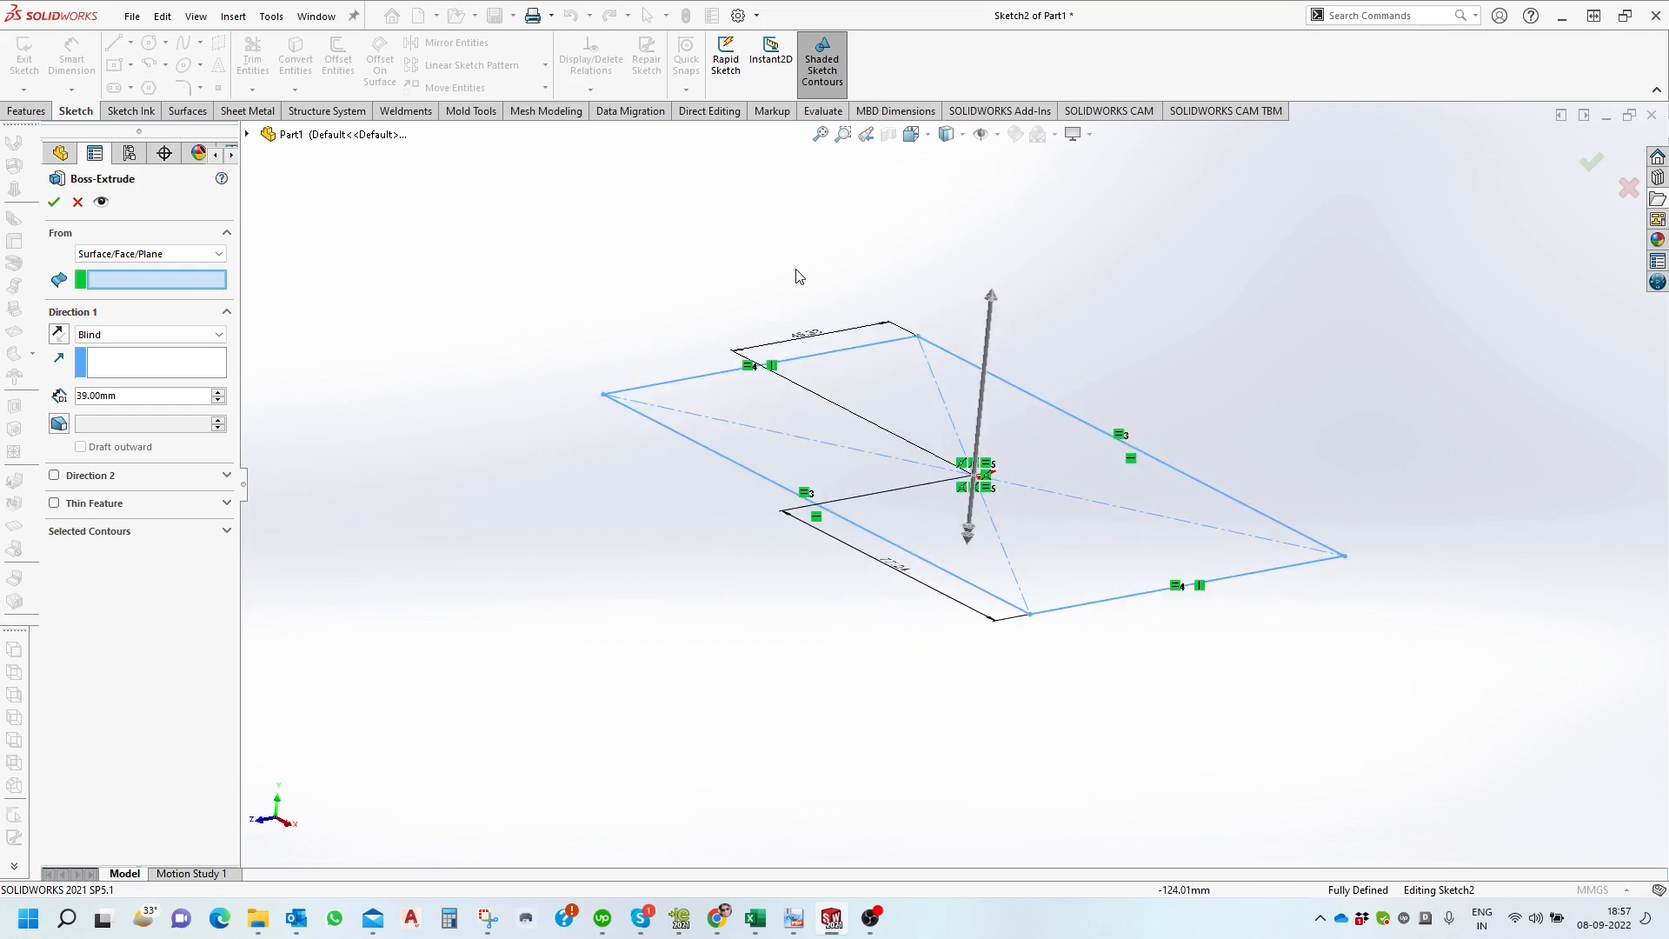
left_click(183, 260)
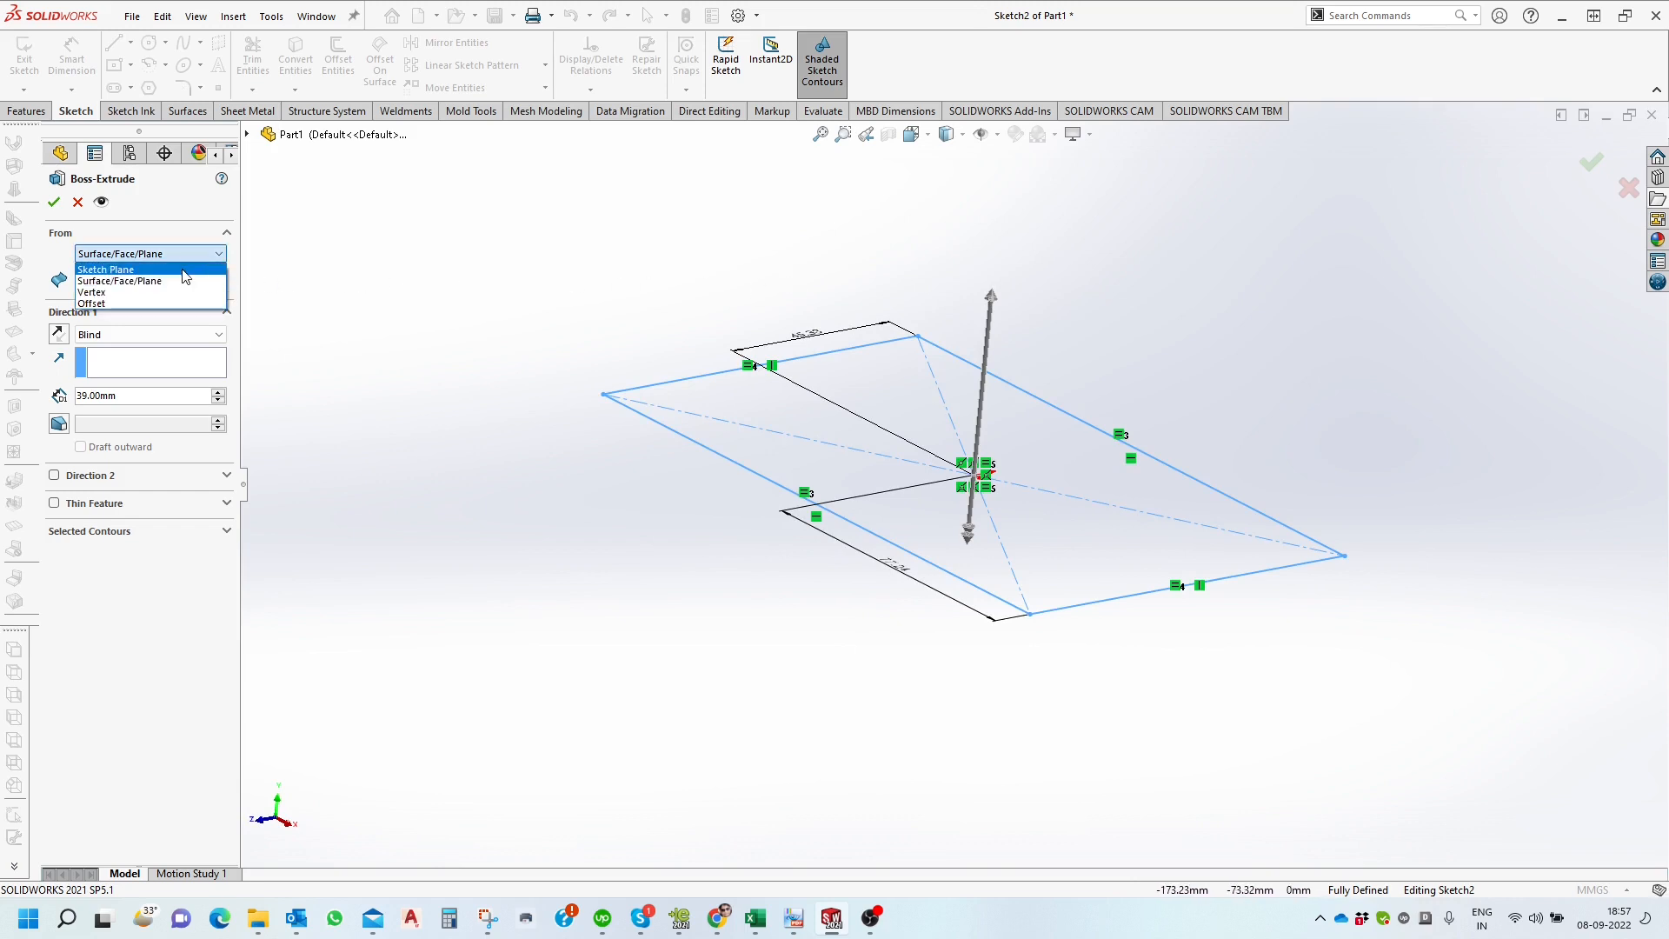
left_click(184, 293)
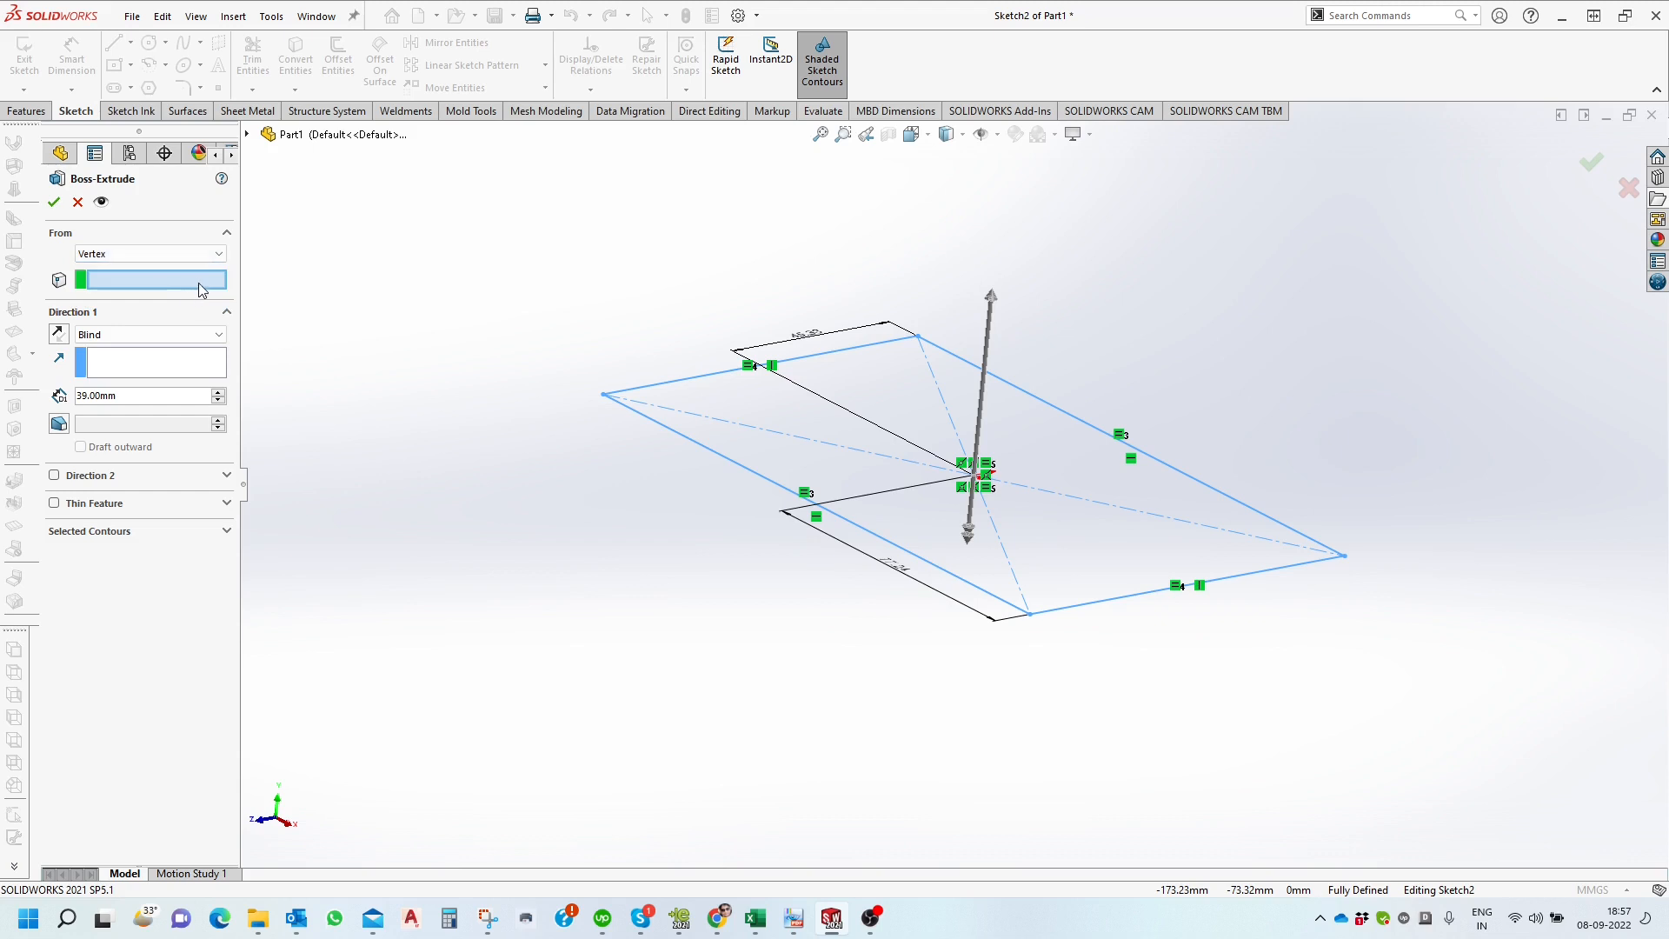
Set the extrusion to start at an Offset of 10 mm from the sketch plane.
left_click(195, 254)
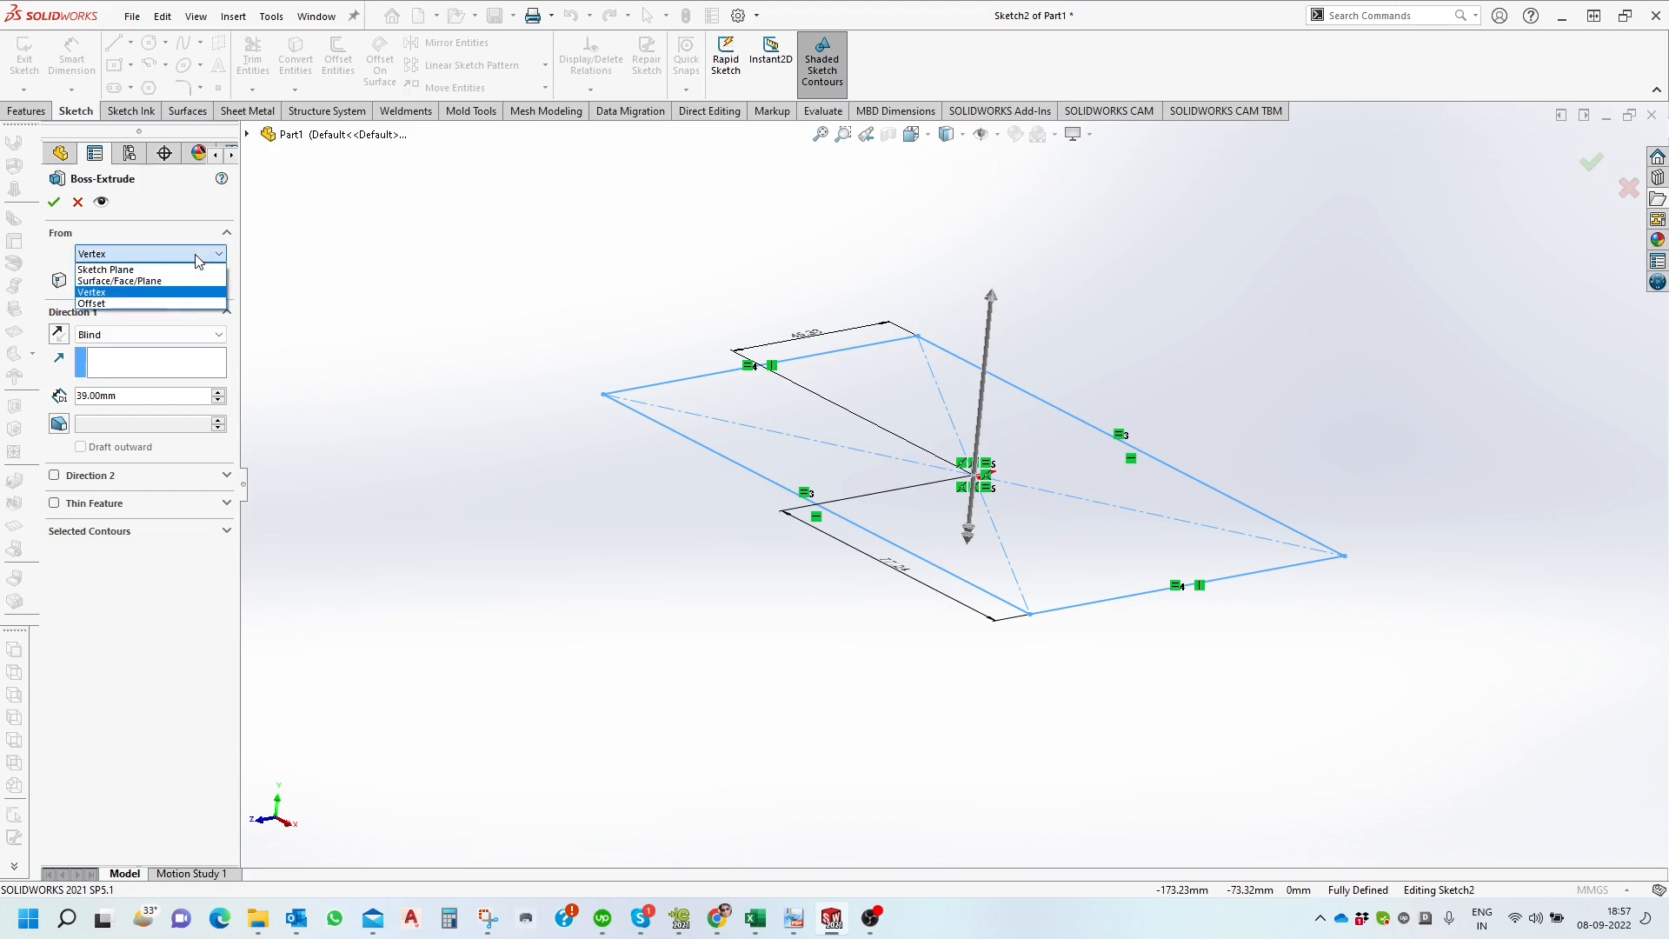
left_click(183, 303)
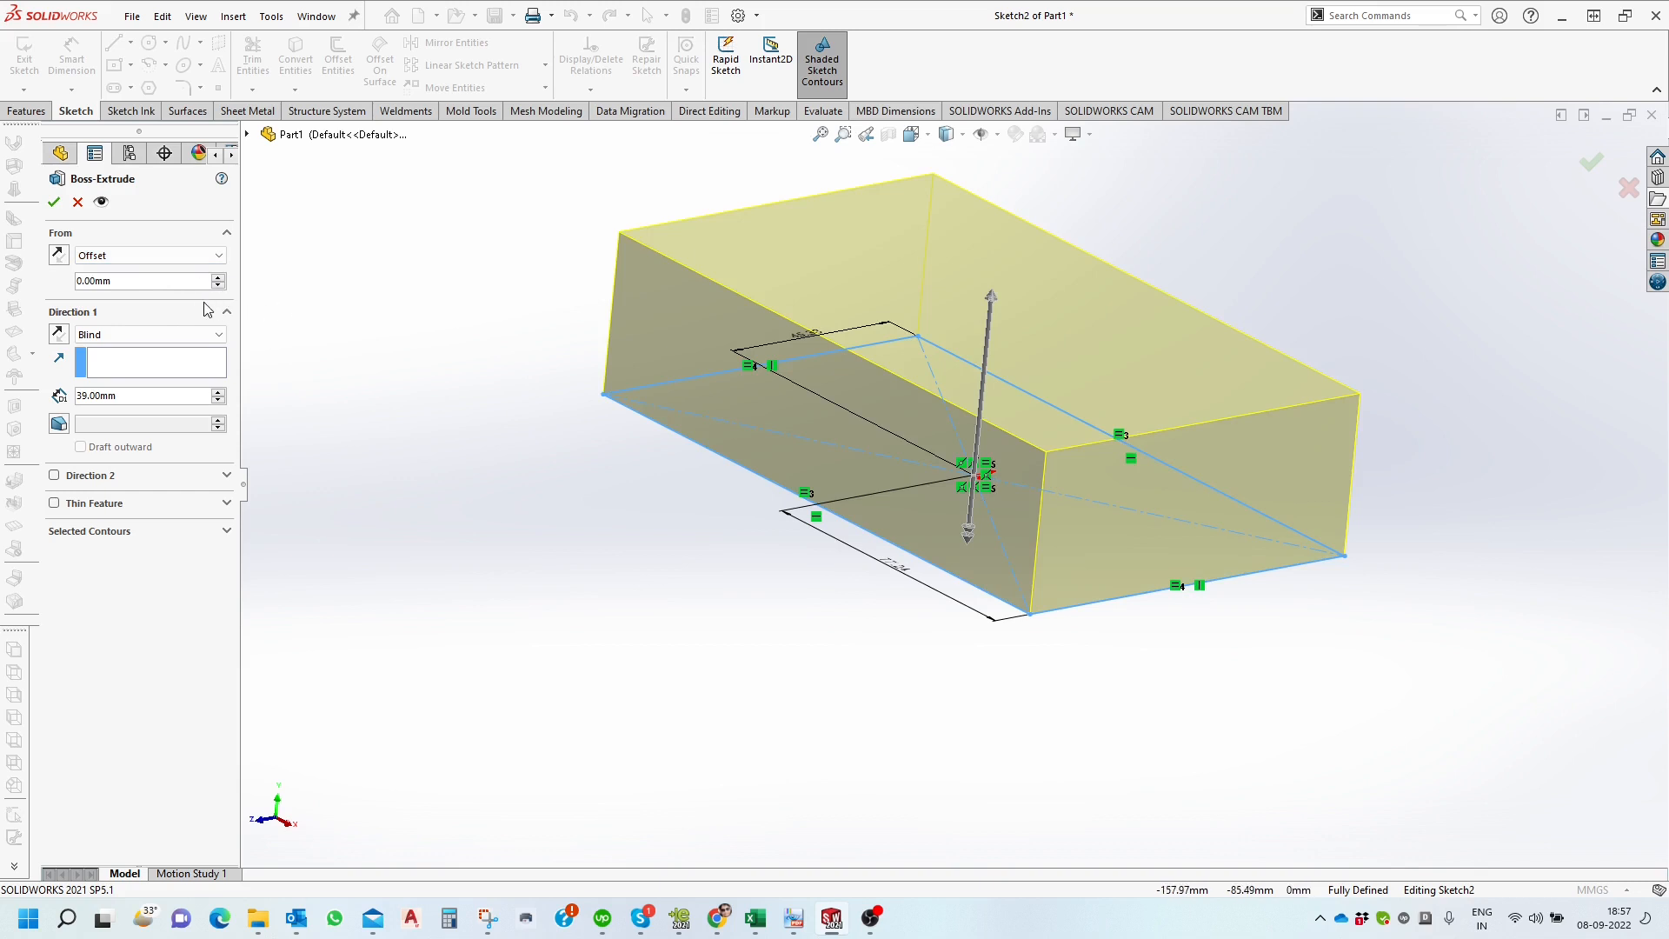
left_click(167, 284)
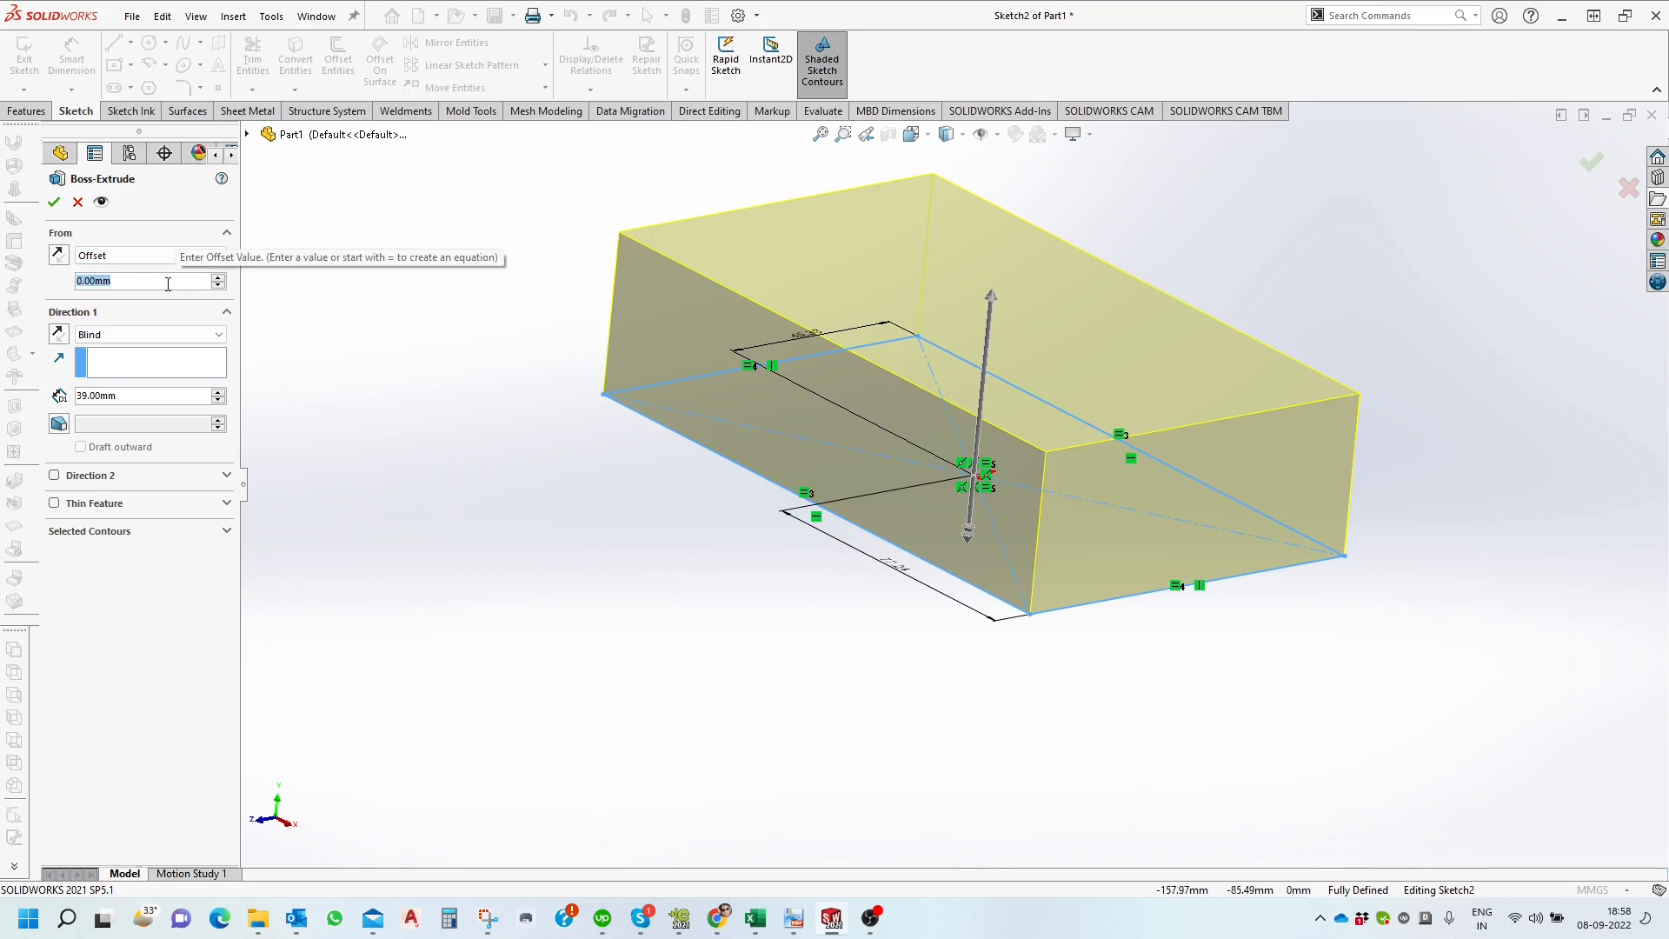
type("10")
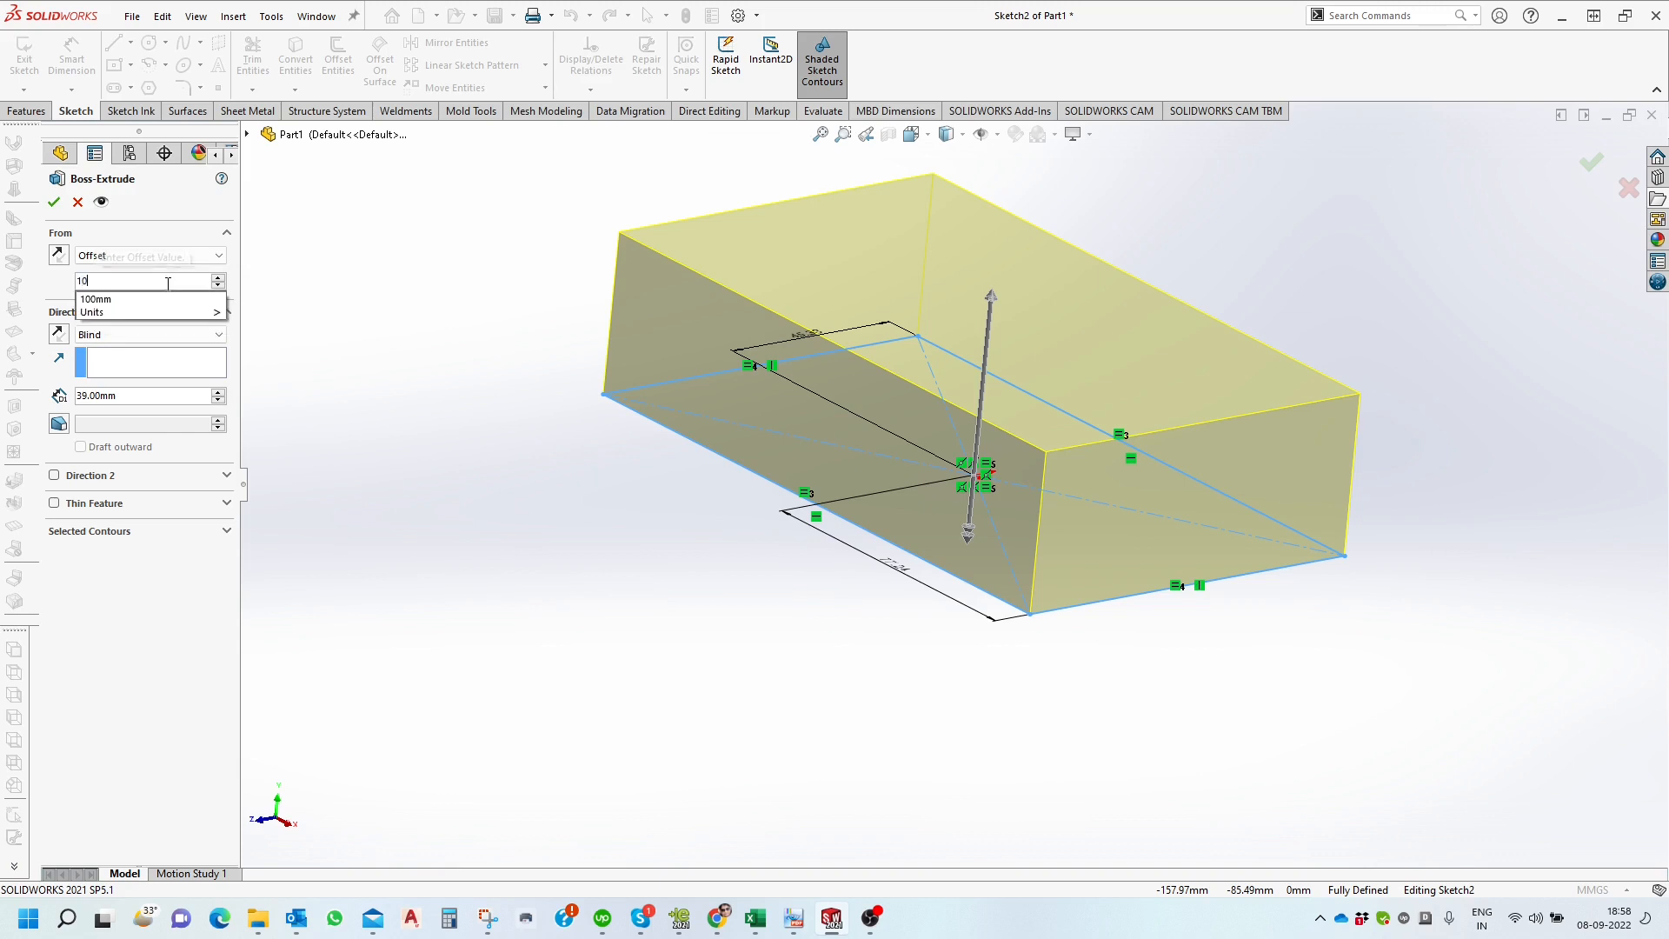
key("Return")
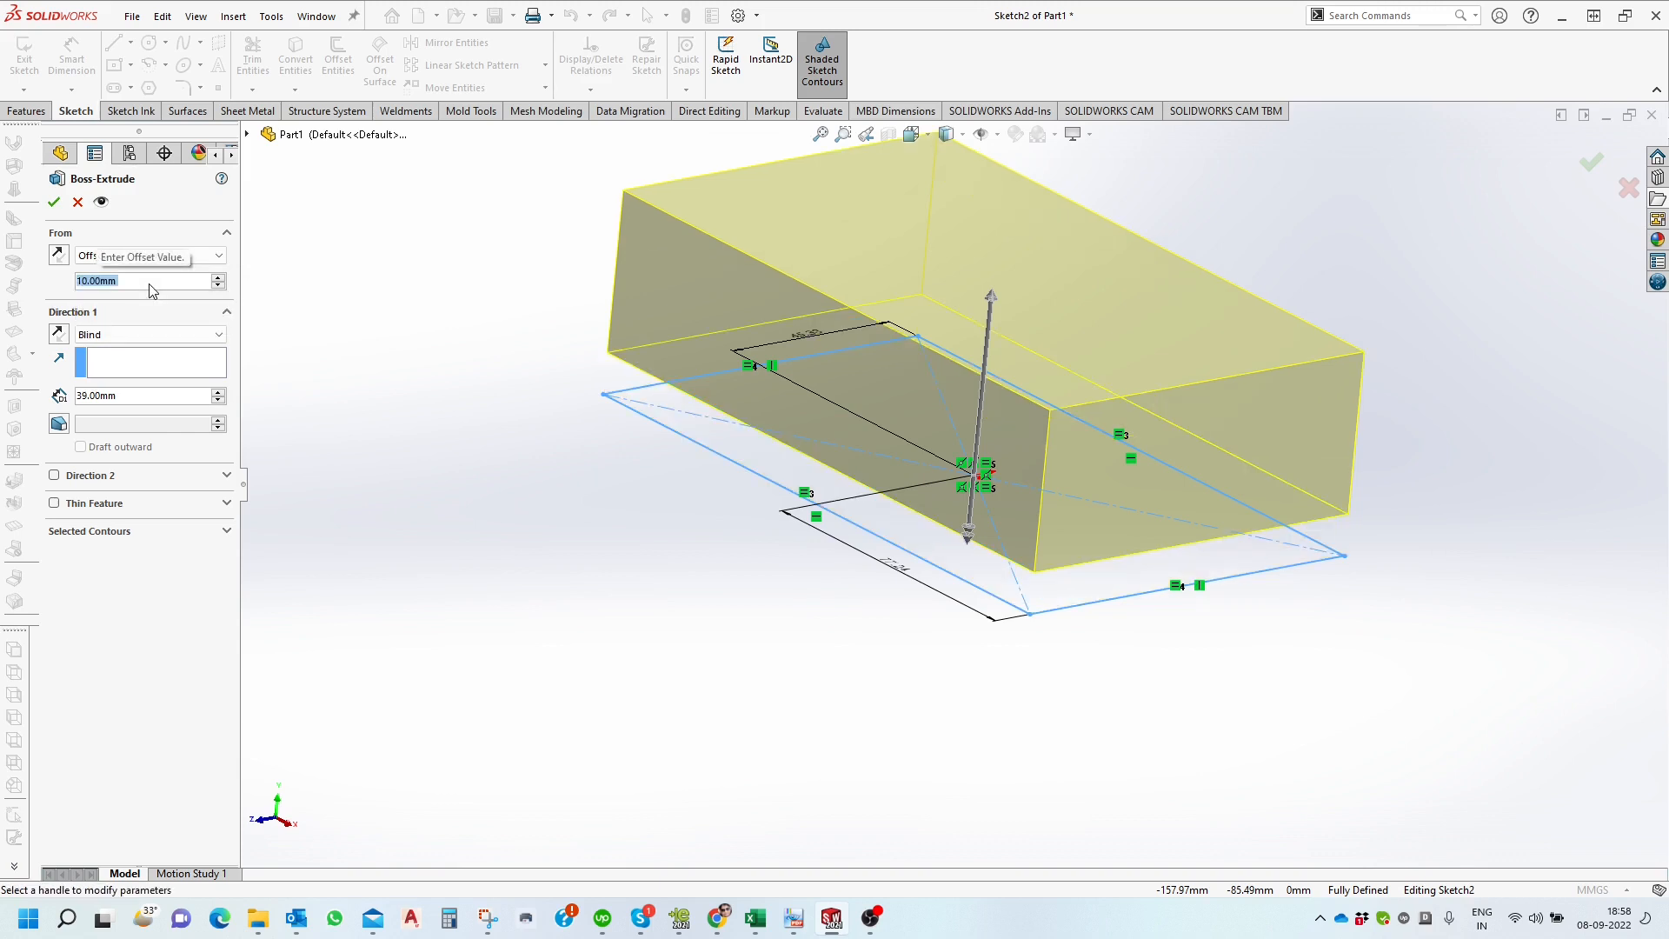
scroll(715, 377, "down", 2)
mouse_move(675, 410)
middle_mouse_down()
mouse_move(664, 365)
mouse_move(683, 355)
mouse_move(690, 373)
middle_mouse_up()
middle_click_drag(596, 471, 574, 450)
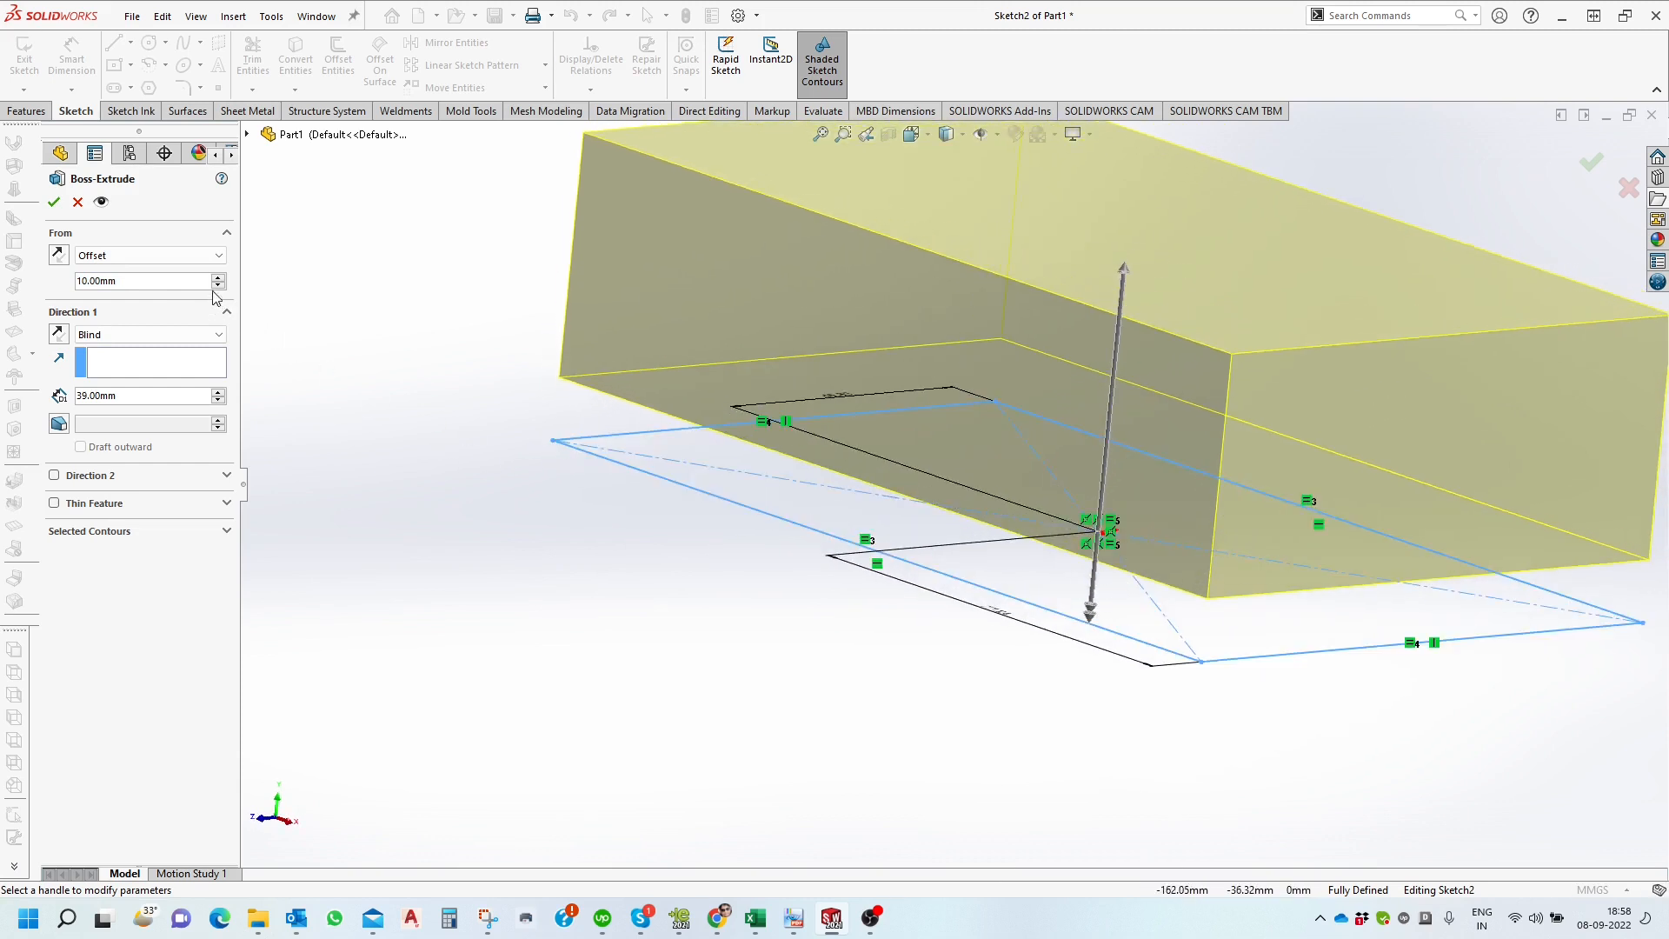
Set the extrusion's start condition back to Sketch Plane and keep the Blind end condition.
left_click(205, 256)
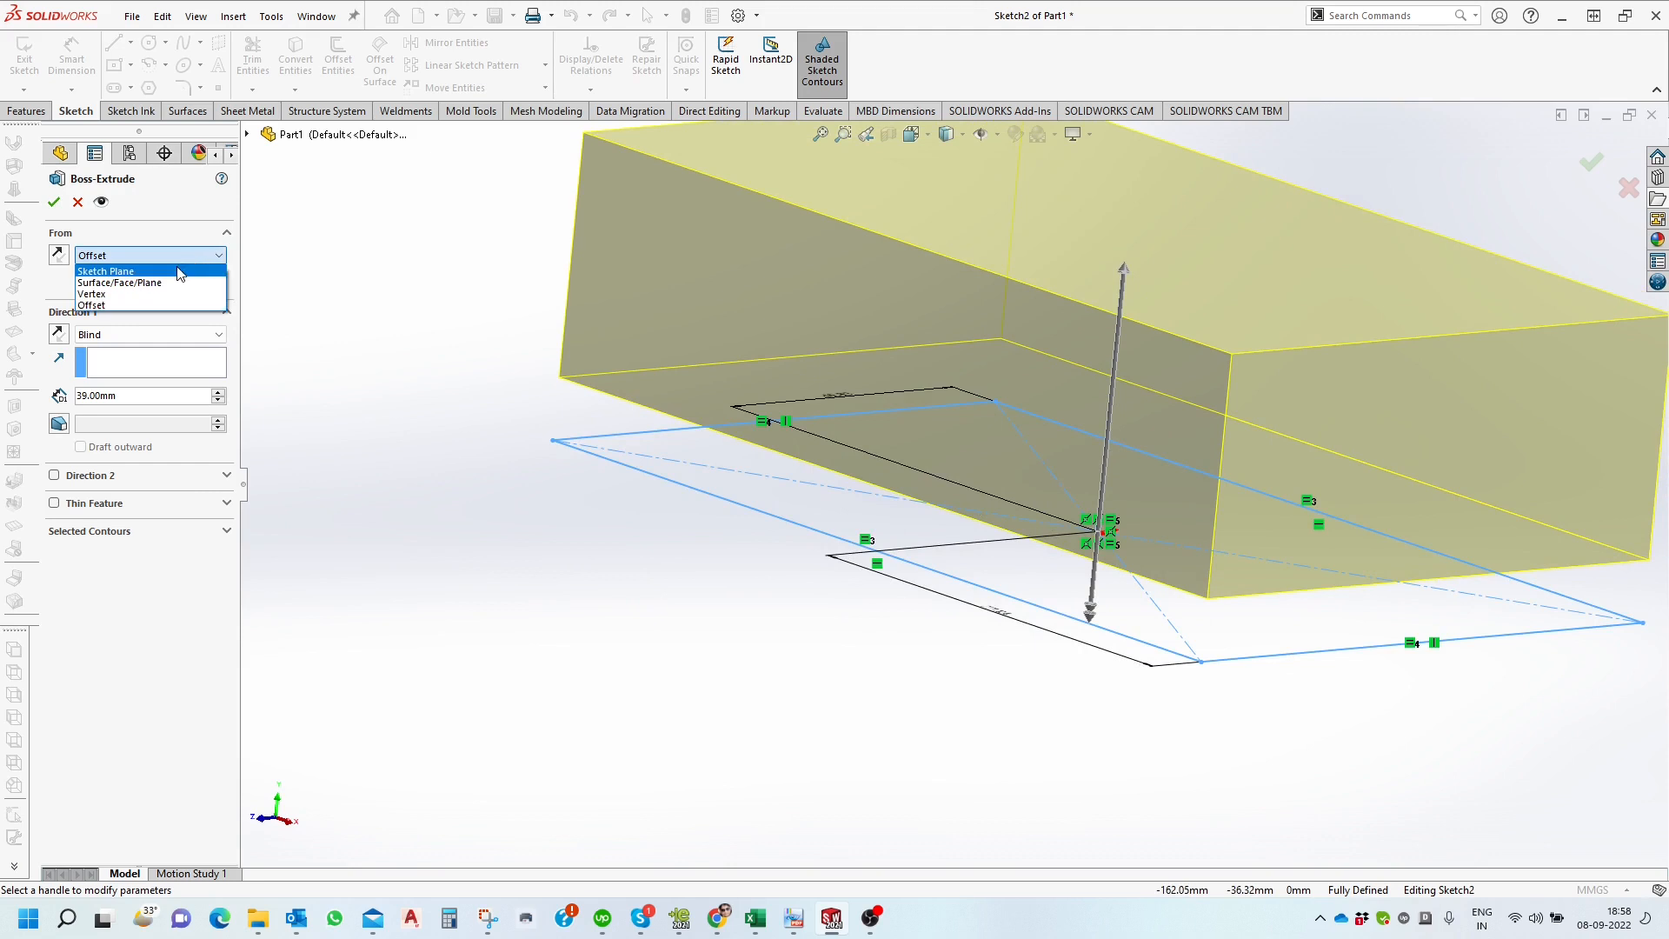
left_click(179, 272)
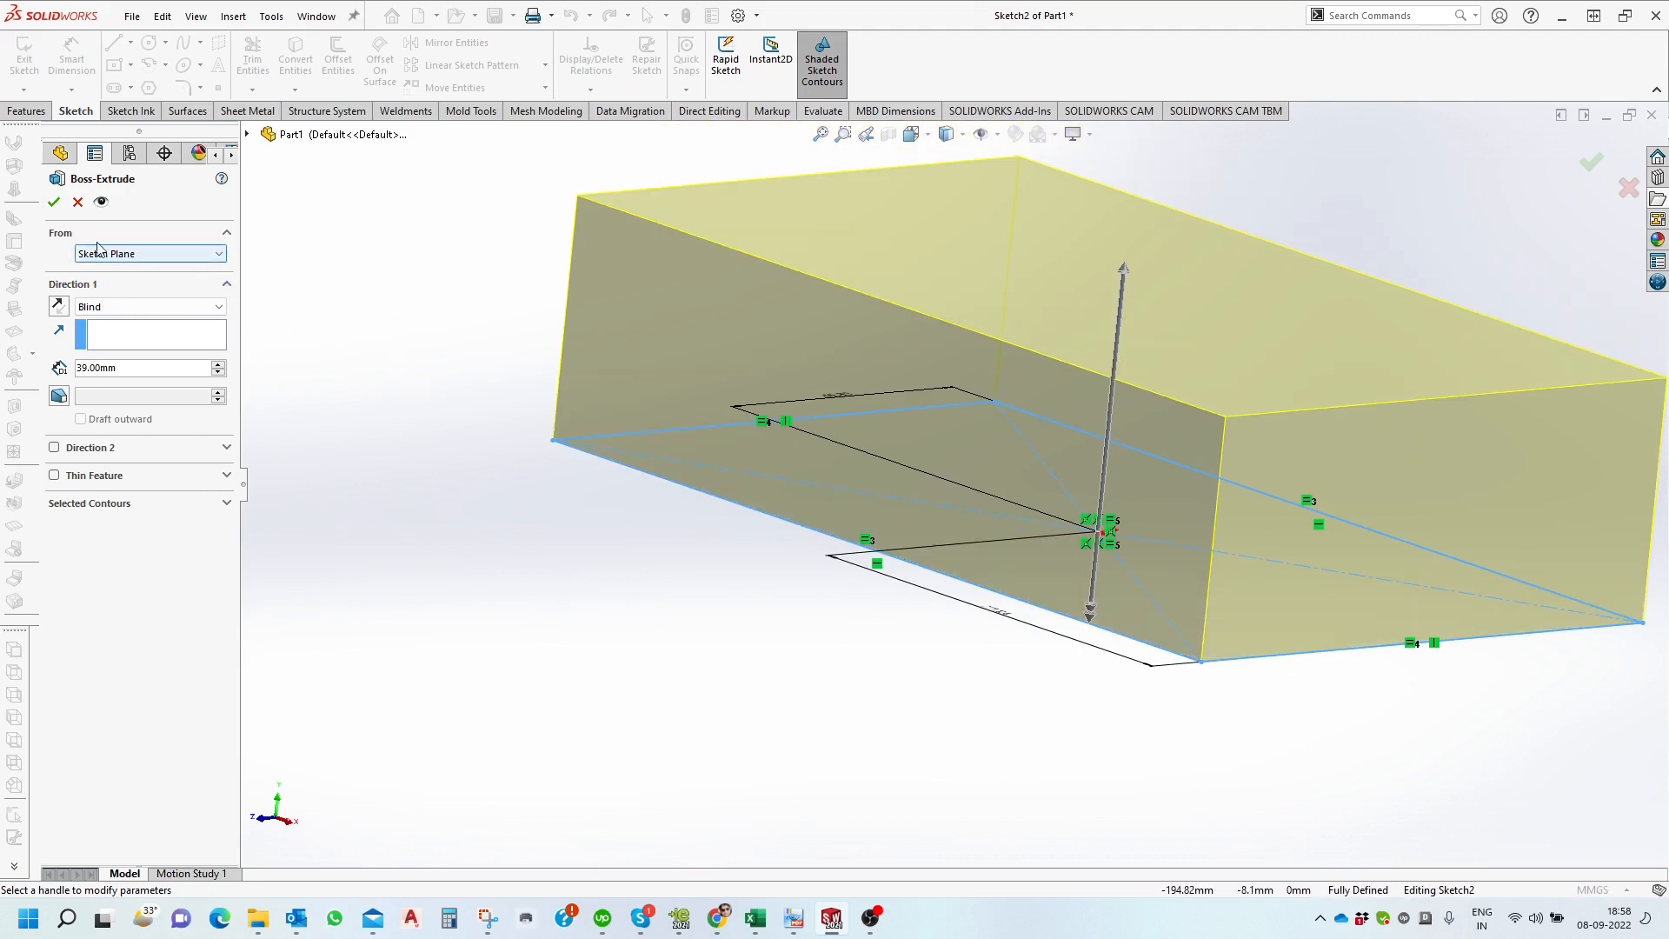
left_click(166, 308)
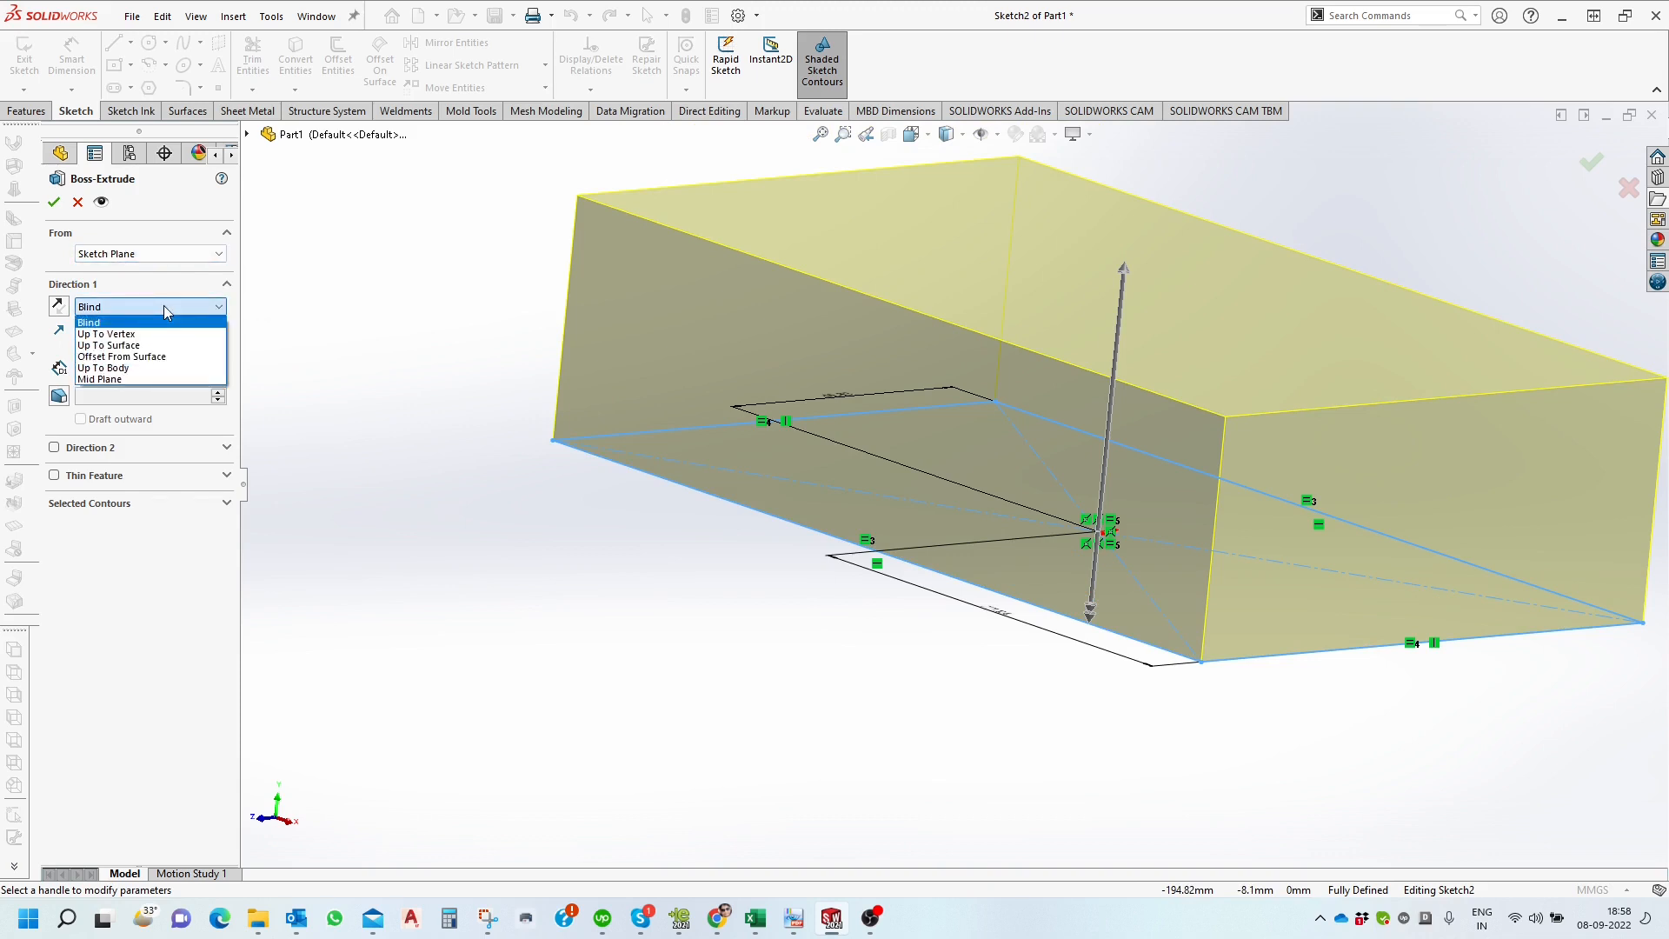
left_click(164, 305)
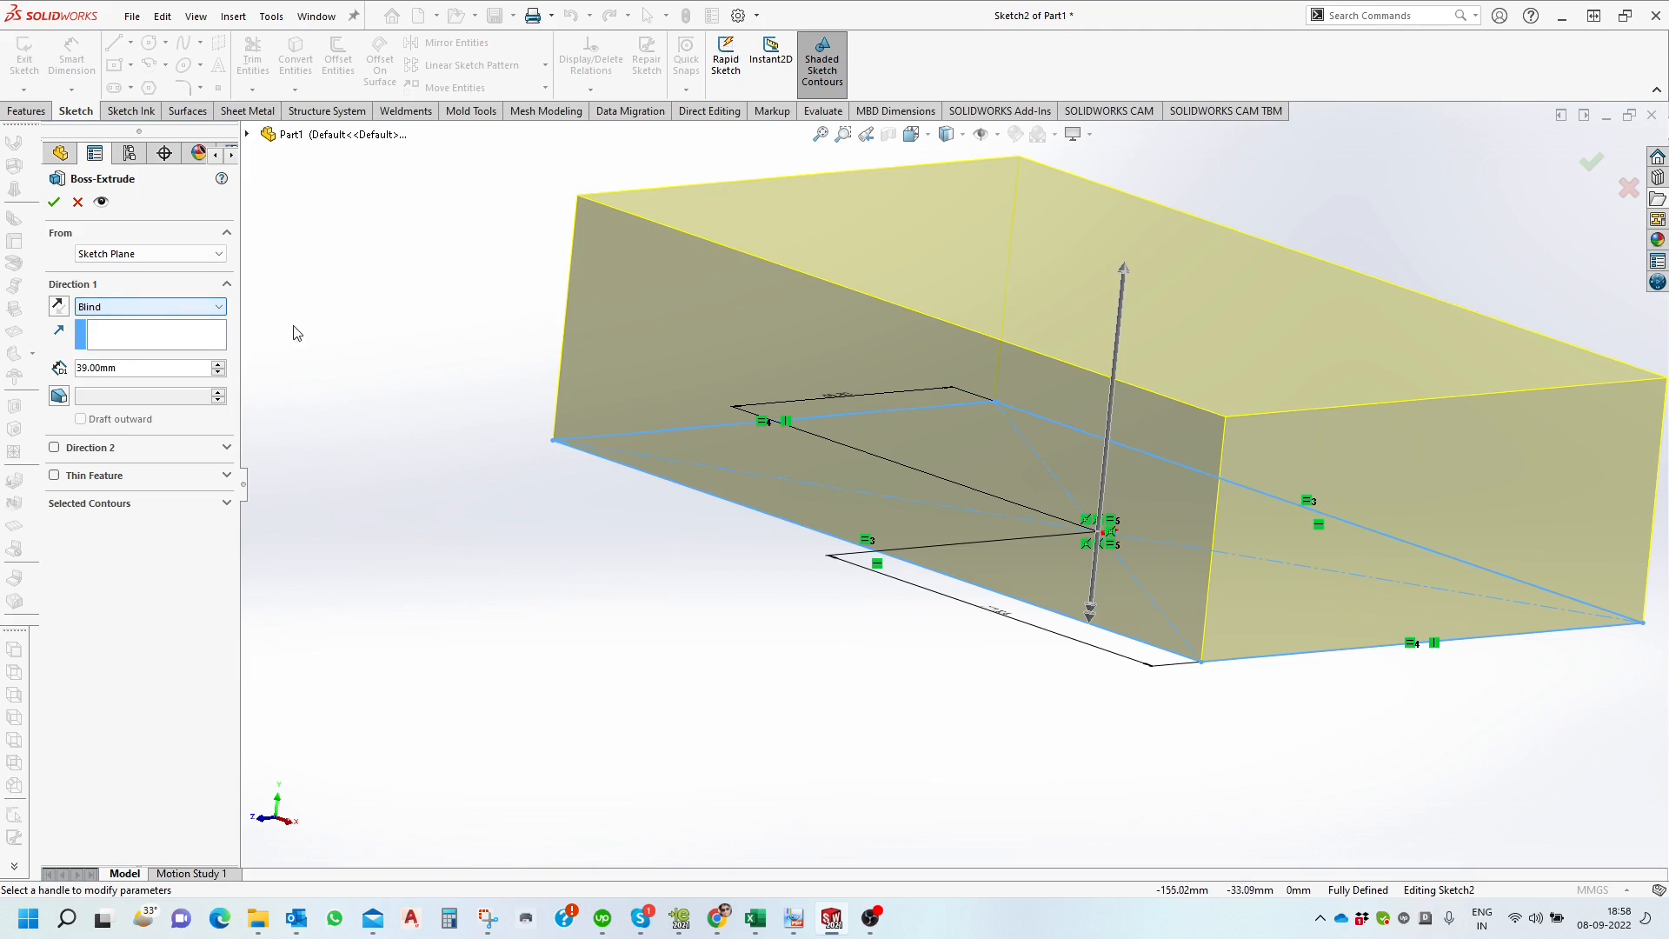
Set the blind extrusion depth to 50 mm and reverse its direction so it extends below the sketch.
key("f")
middle_click_drag(829, 368, 843, 368)
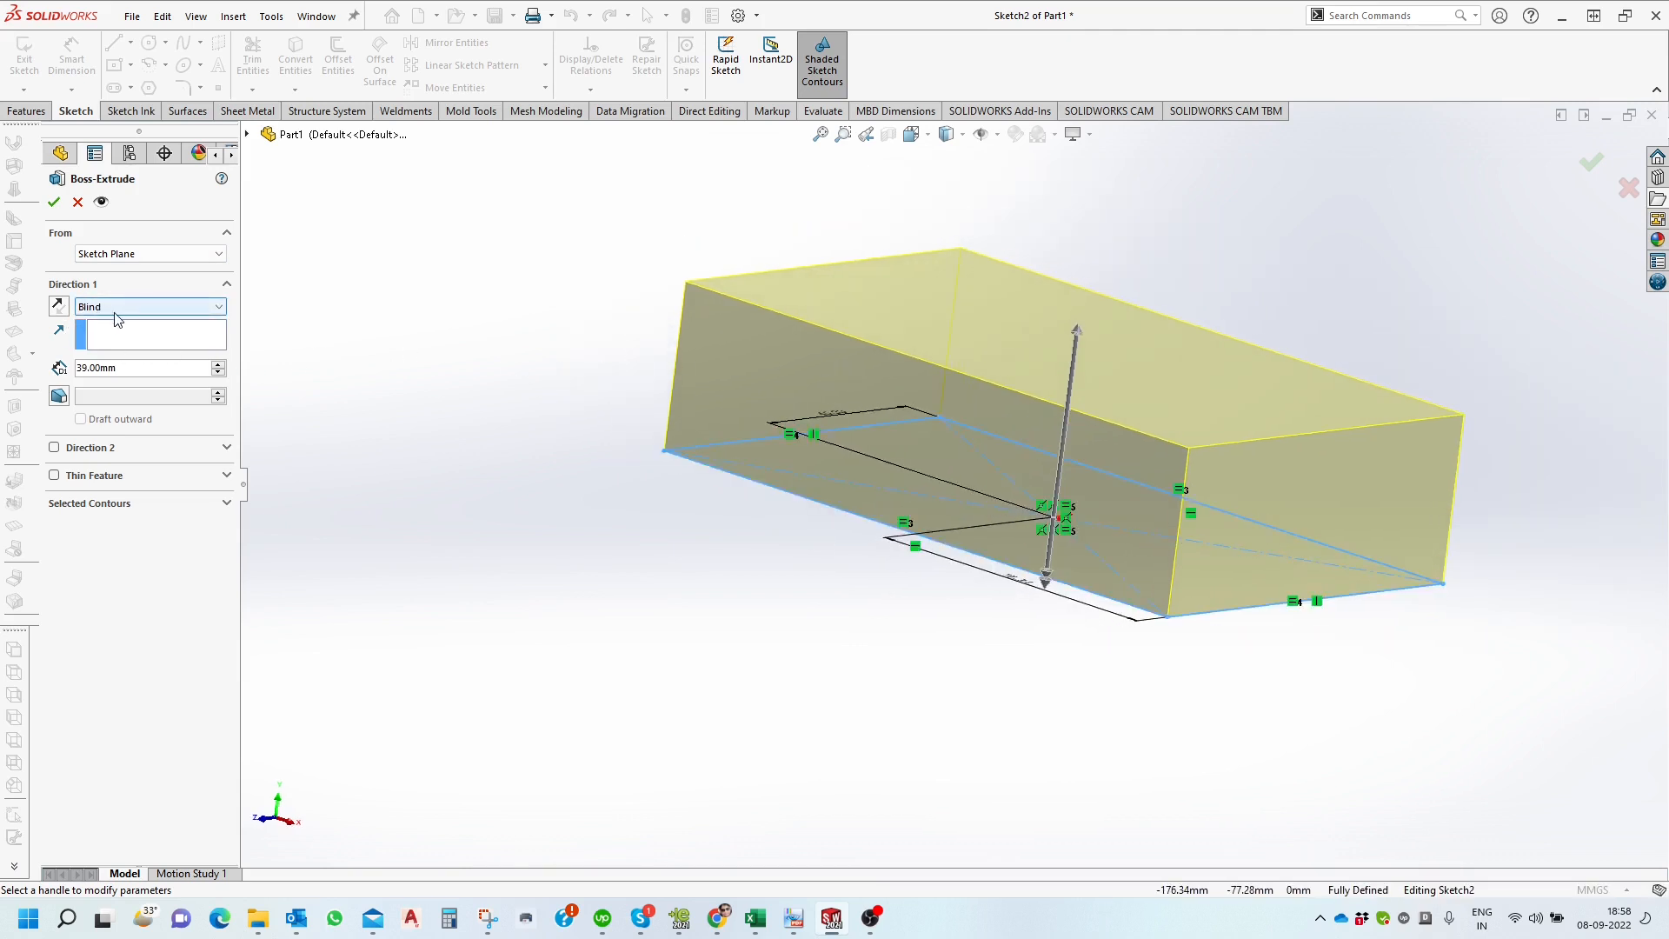
double_click(126, 373)
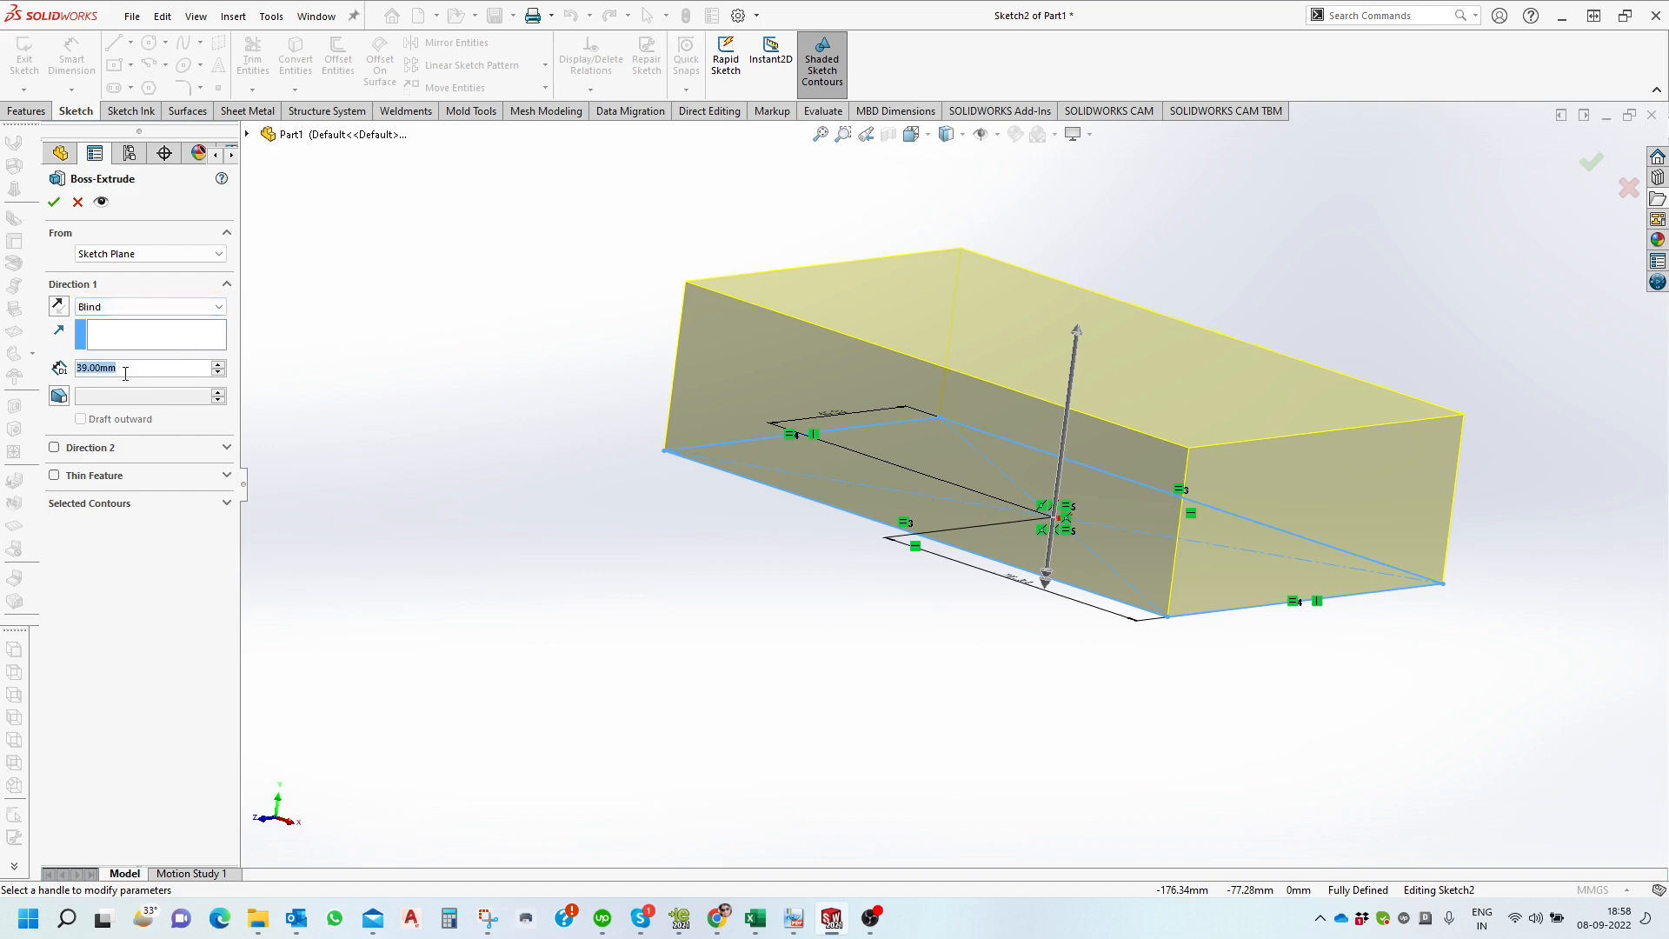
type("50")
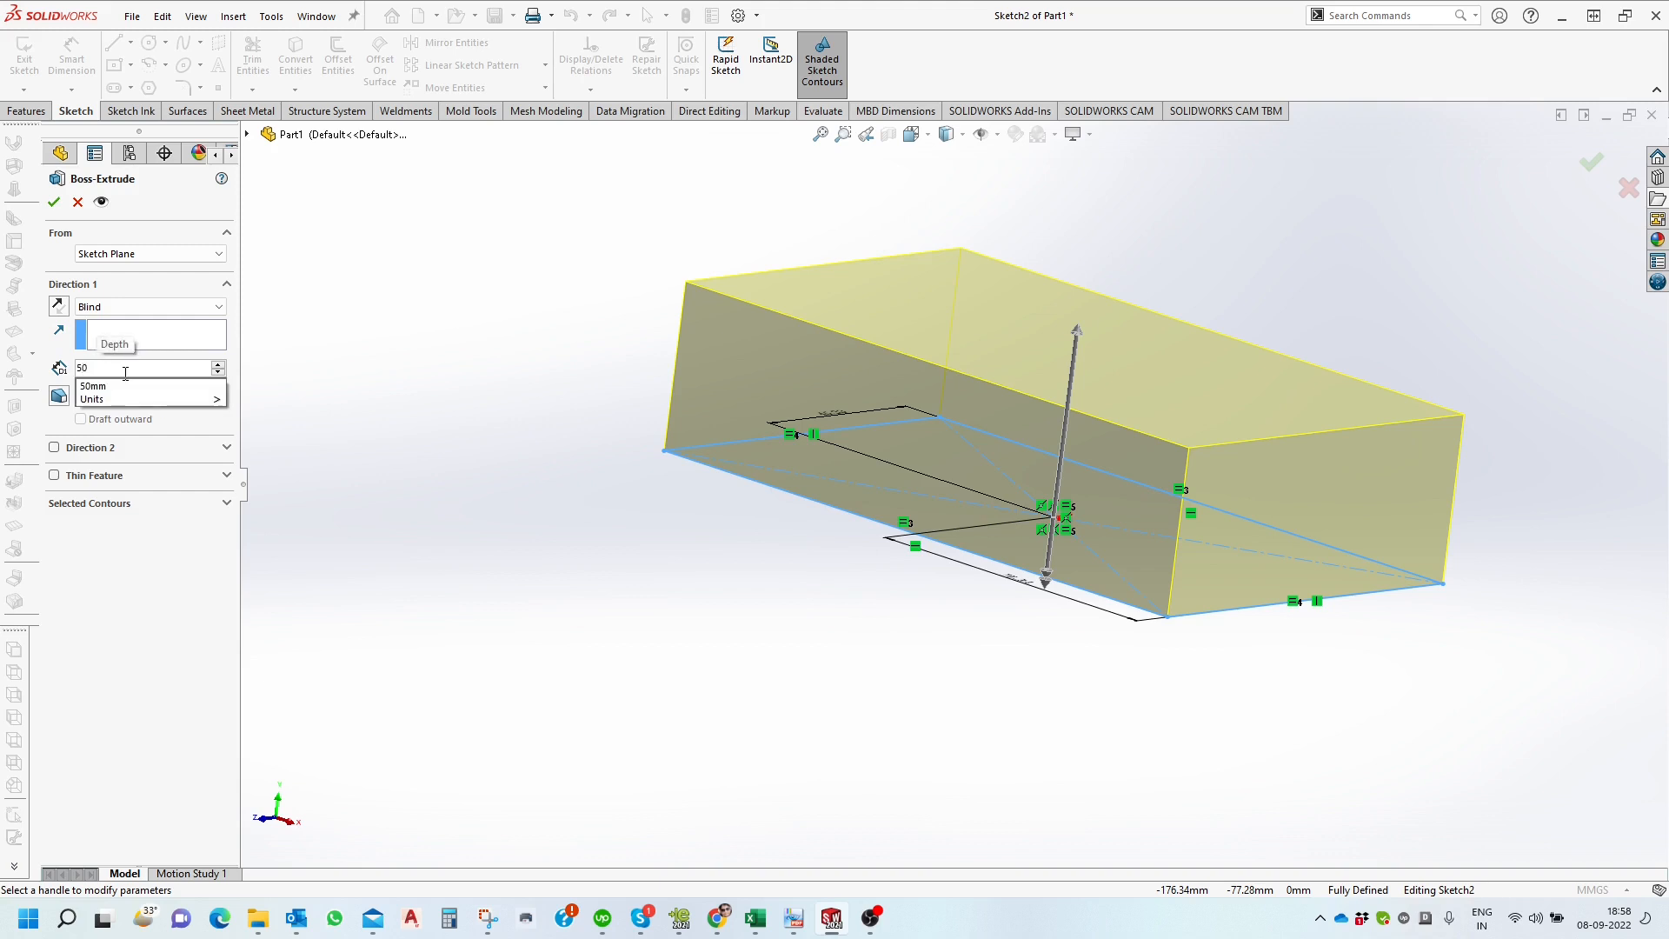
key("Return")
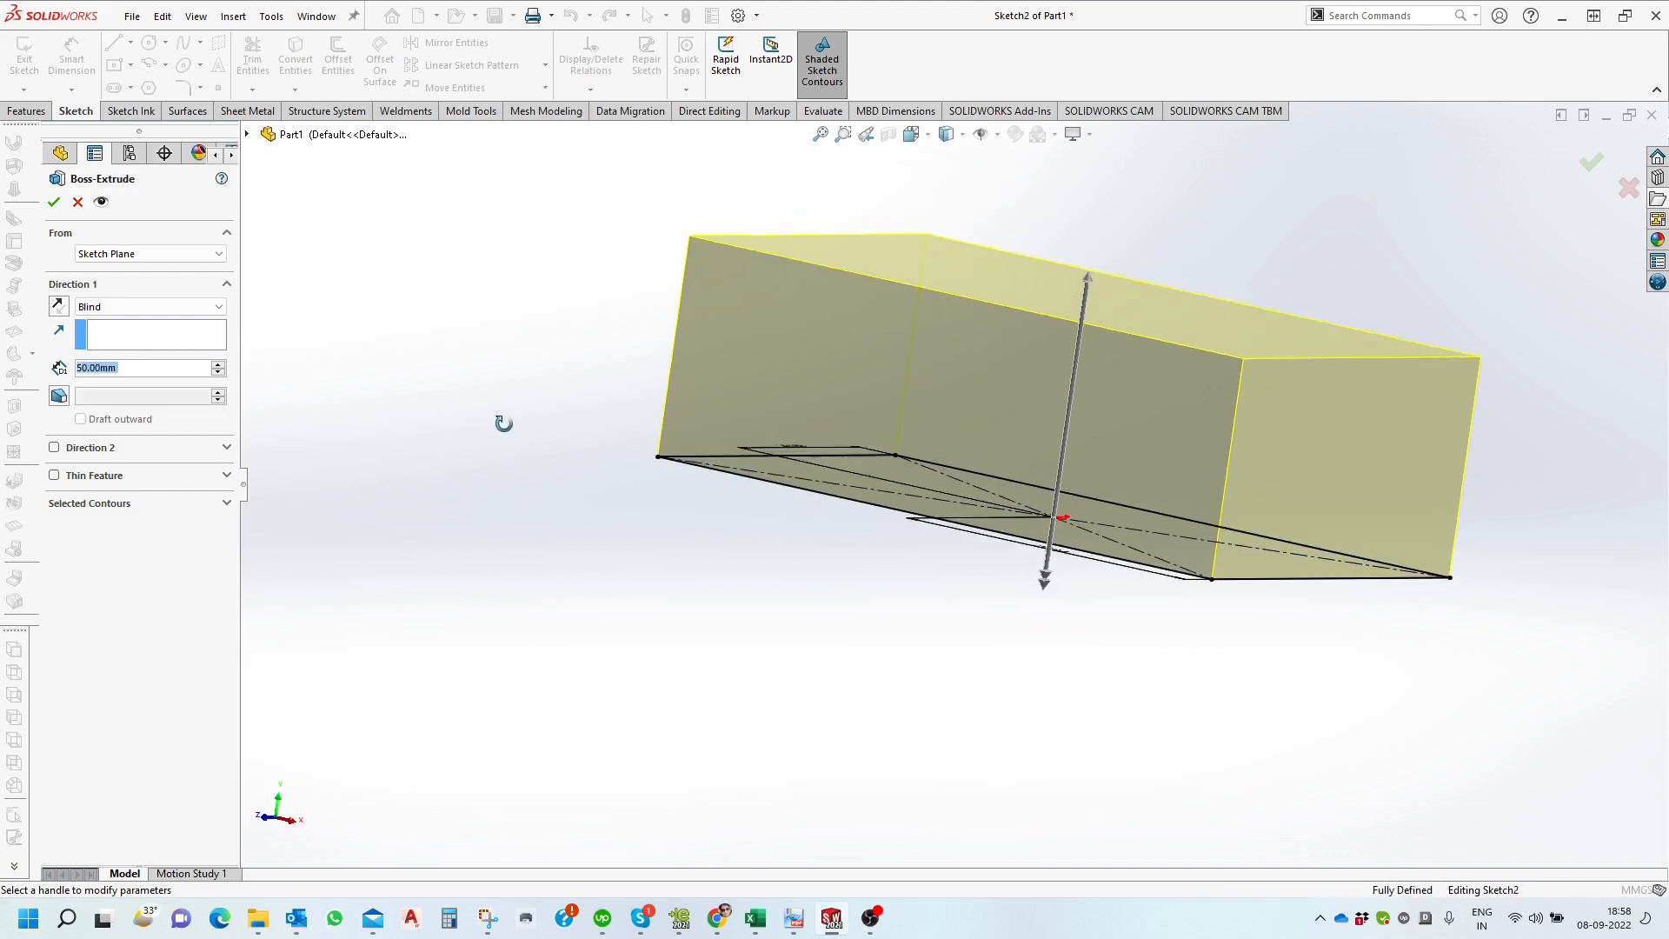
mouse_move(503, 423)
middle_mouse_down()
mouse_move(503, 388)
mouse_move(495, 455)
mouse_move(660, 481)
middle_mouse_up()
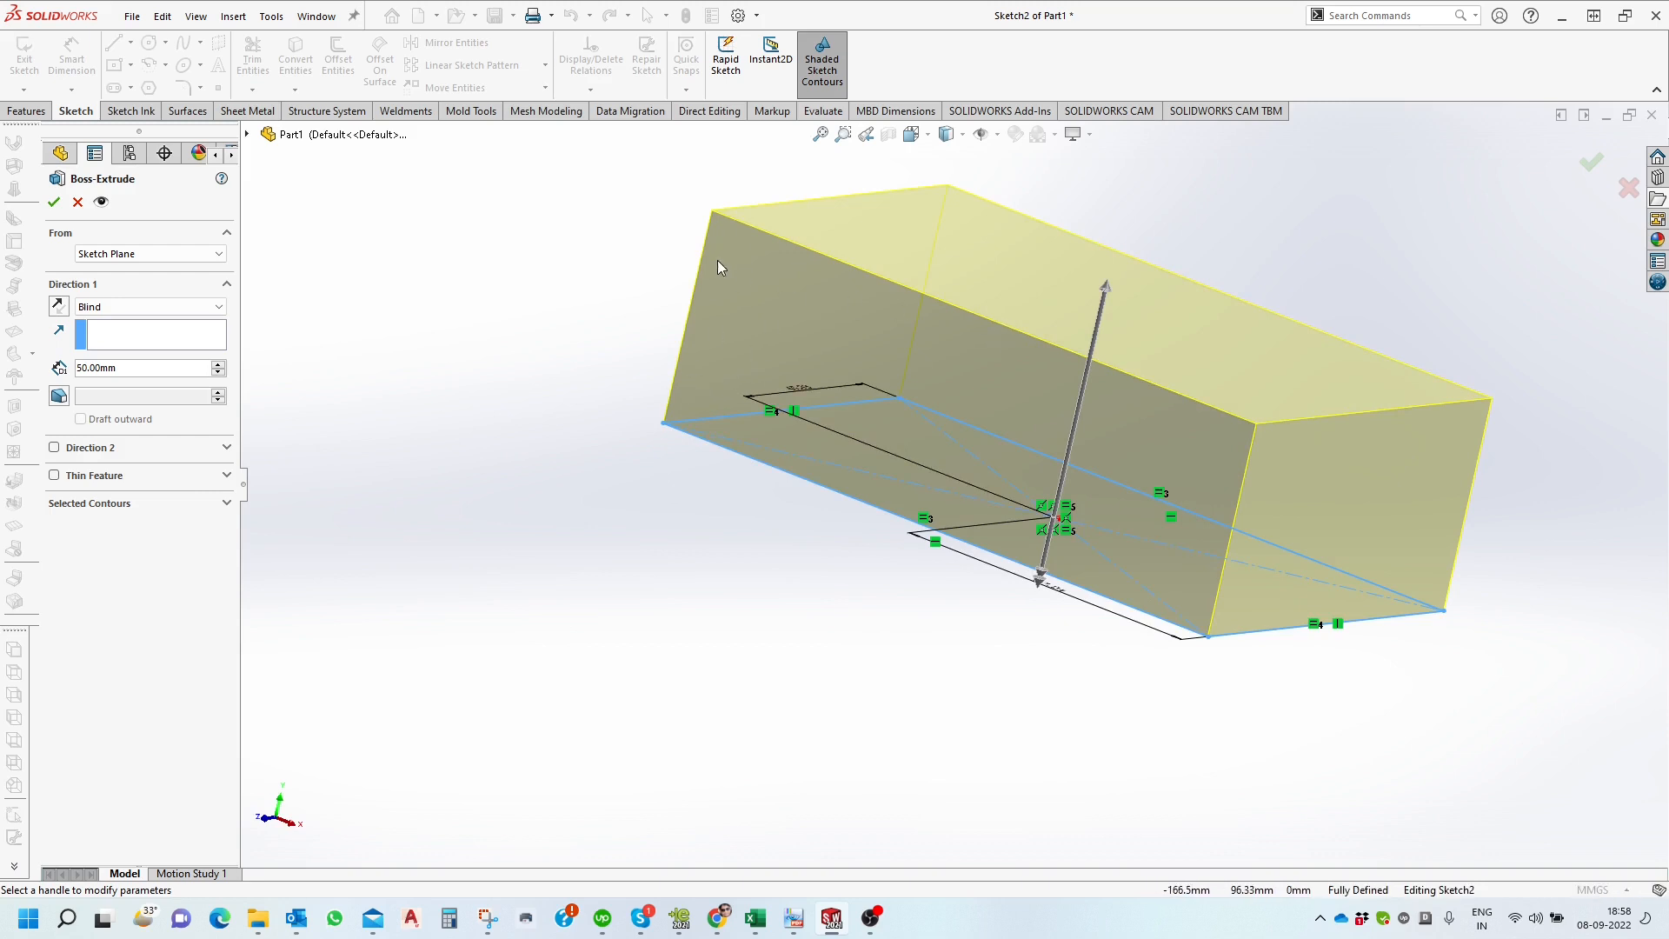
left_click(58, 305)
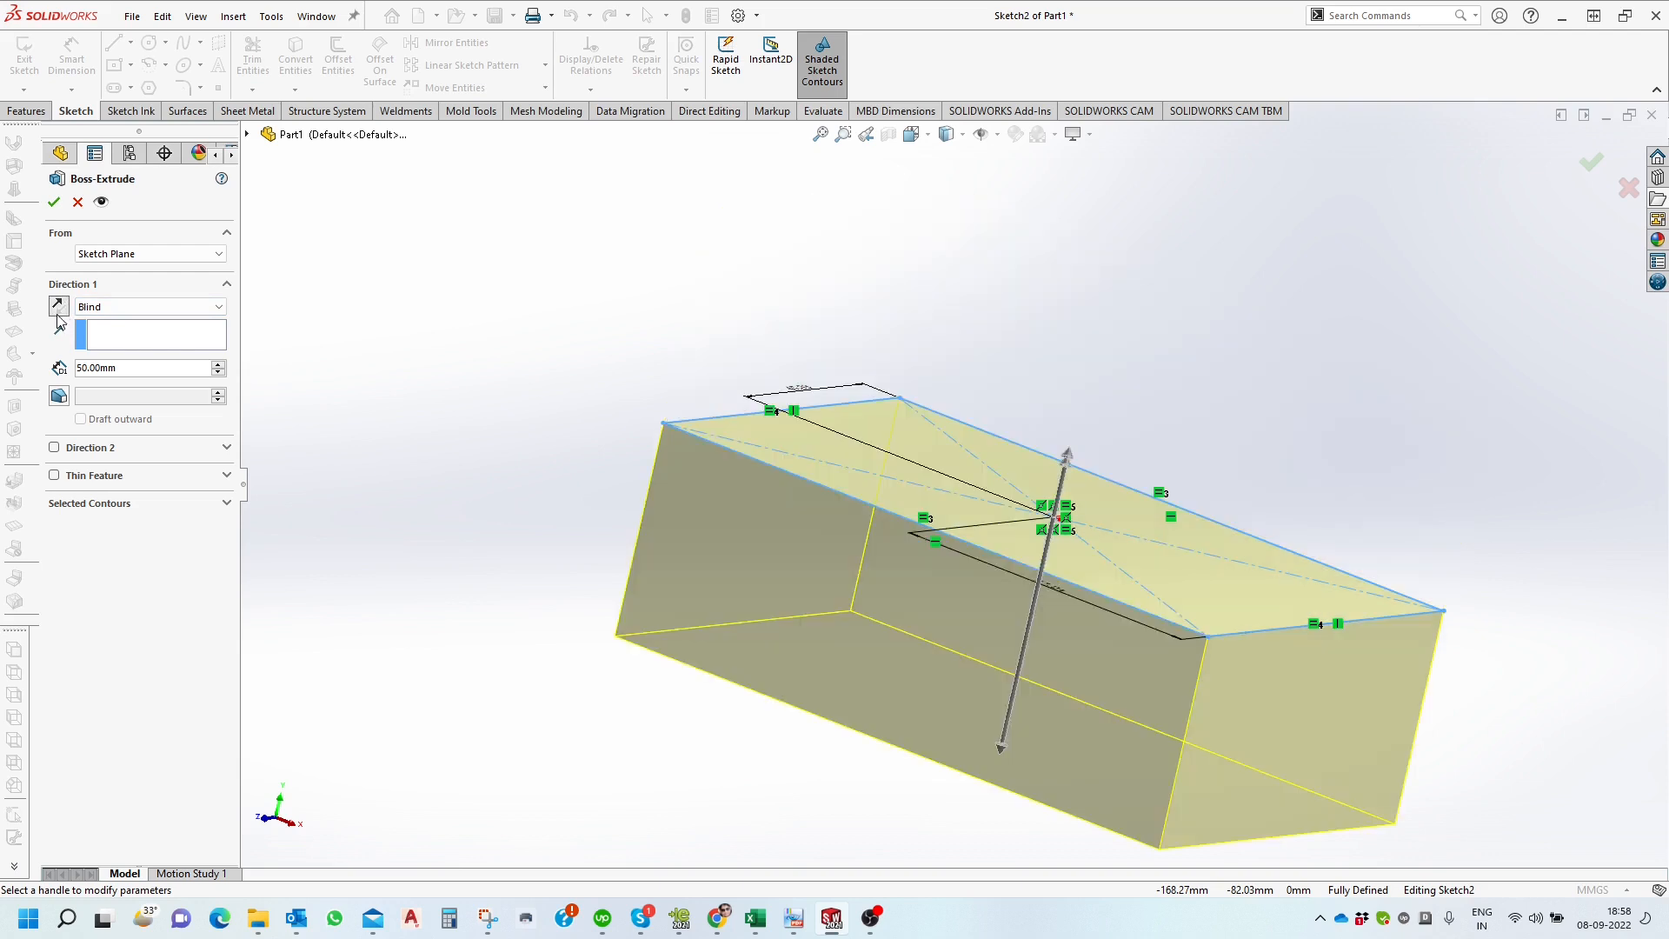
Reverse the blind extrusion so it extends above the sketch, and apply a 13° draft to Direction 1.
left_click(58, 306)
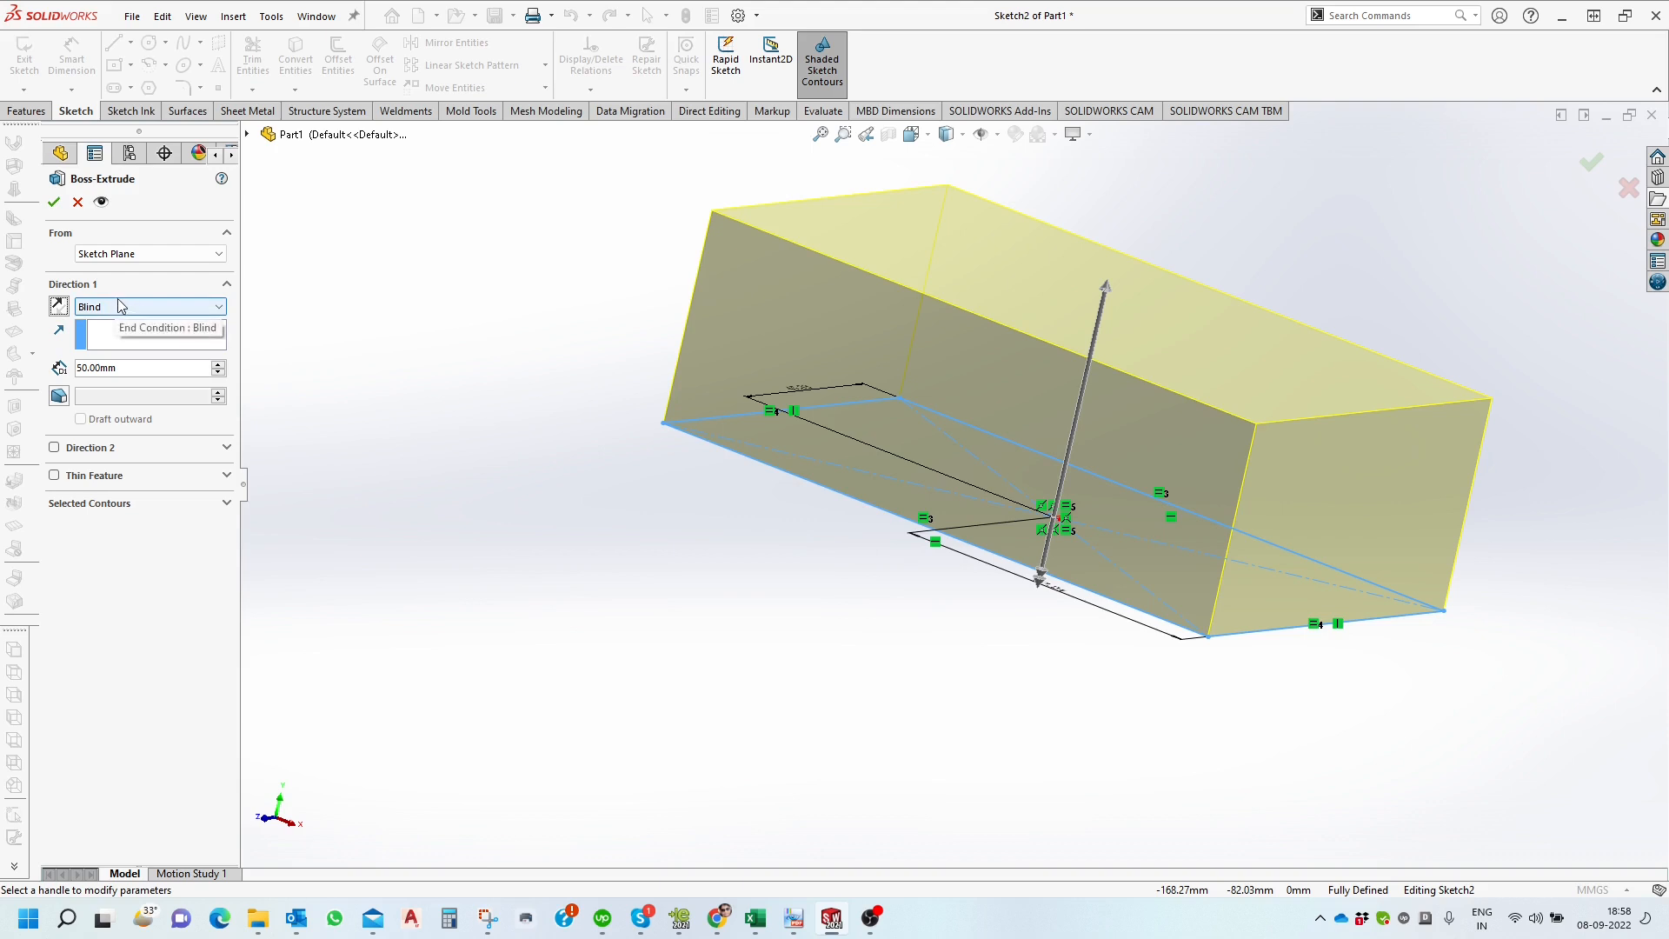
left_click(59, 396)
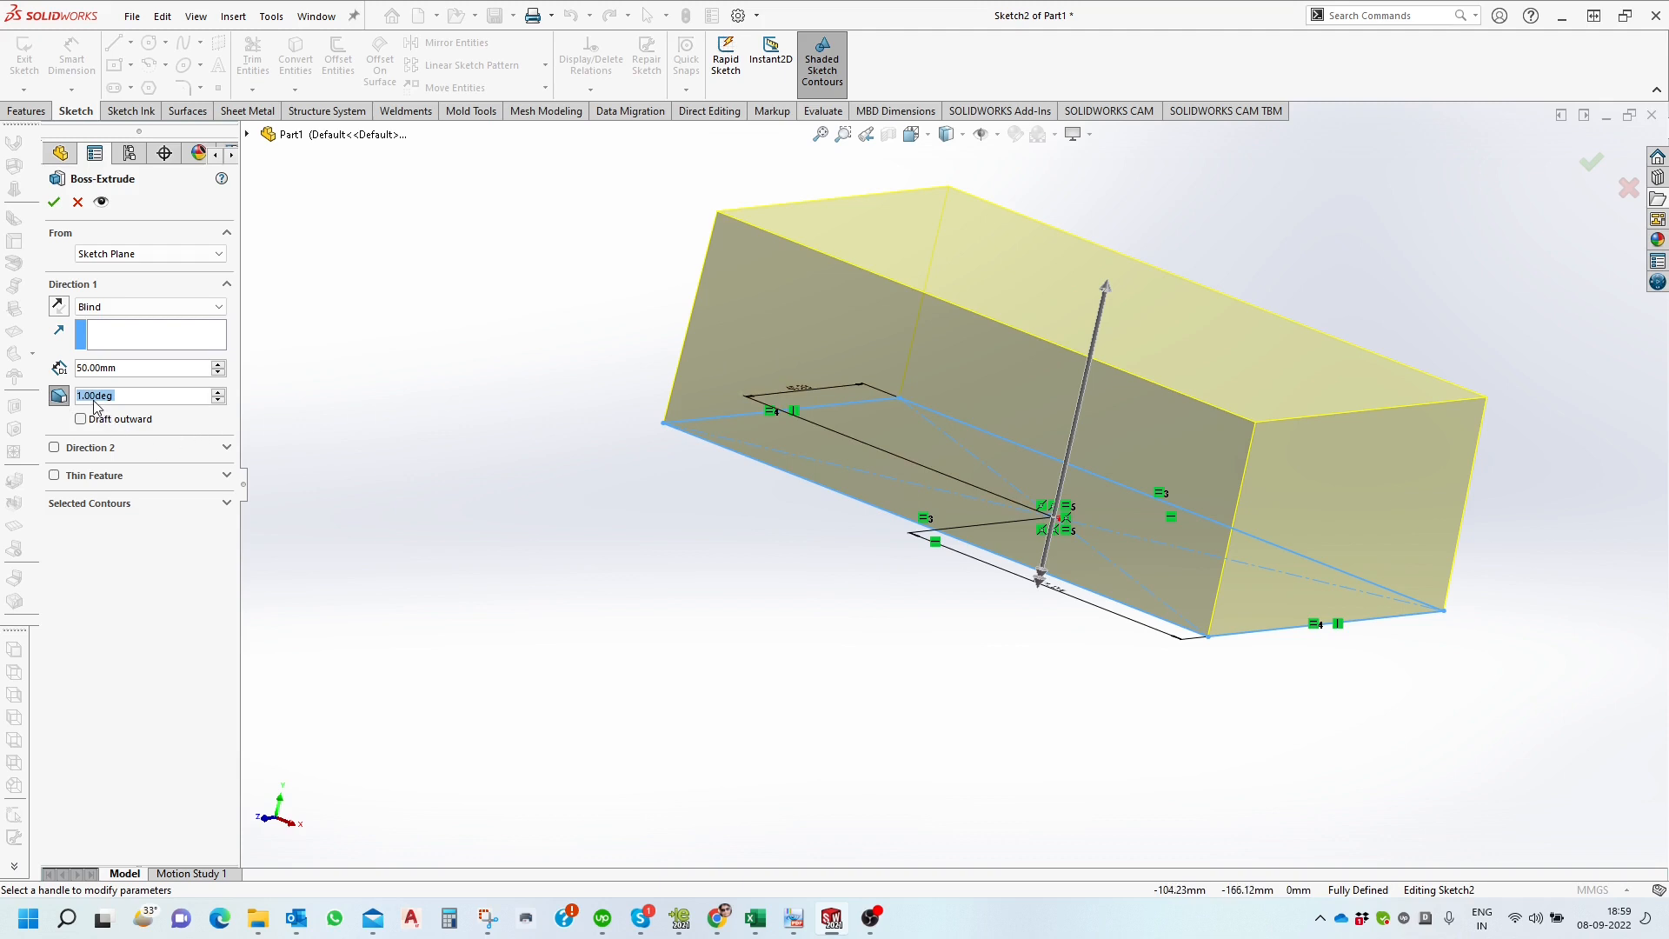
left_click(218, 393)
left_click(218, 393)
left_click(218, 392)
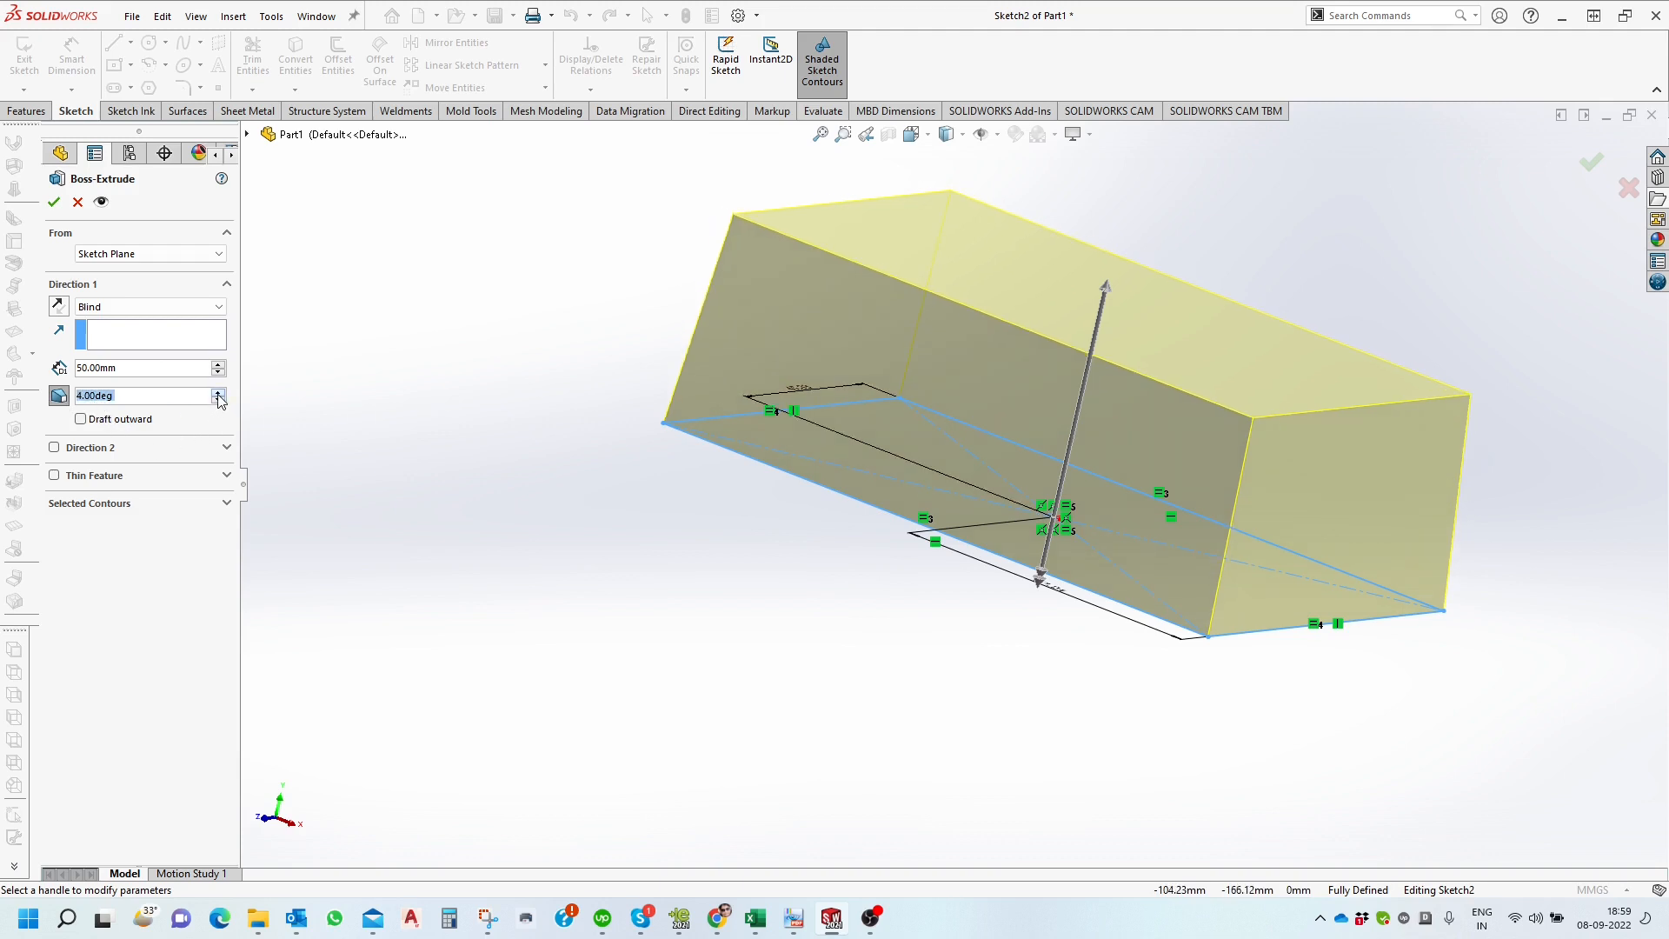
left_click(218, 392)
left_click(218, 393)
left_click(218, 393)
left_click(218, 392)
left_click(218, 393)
left_click(218, 393)
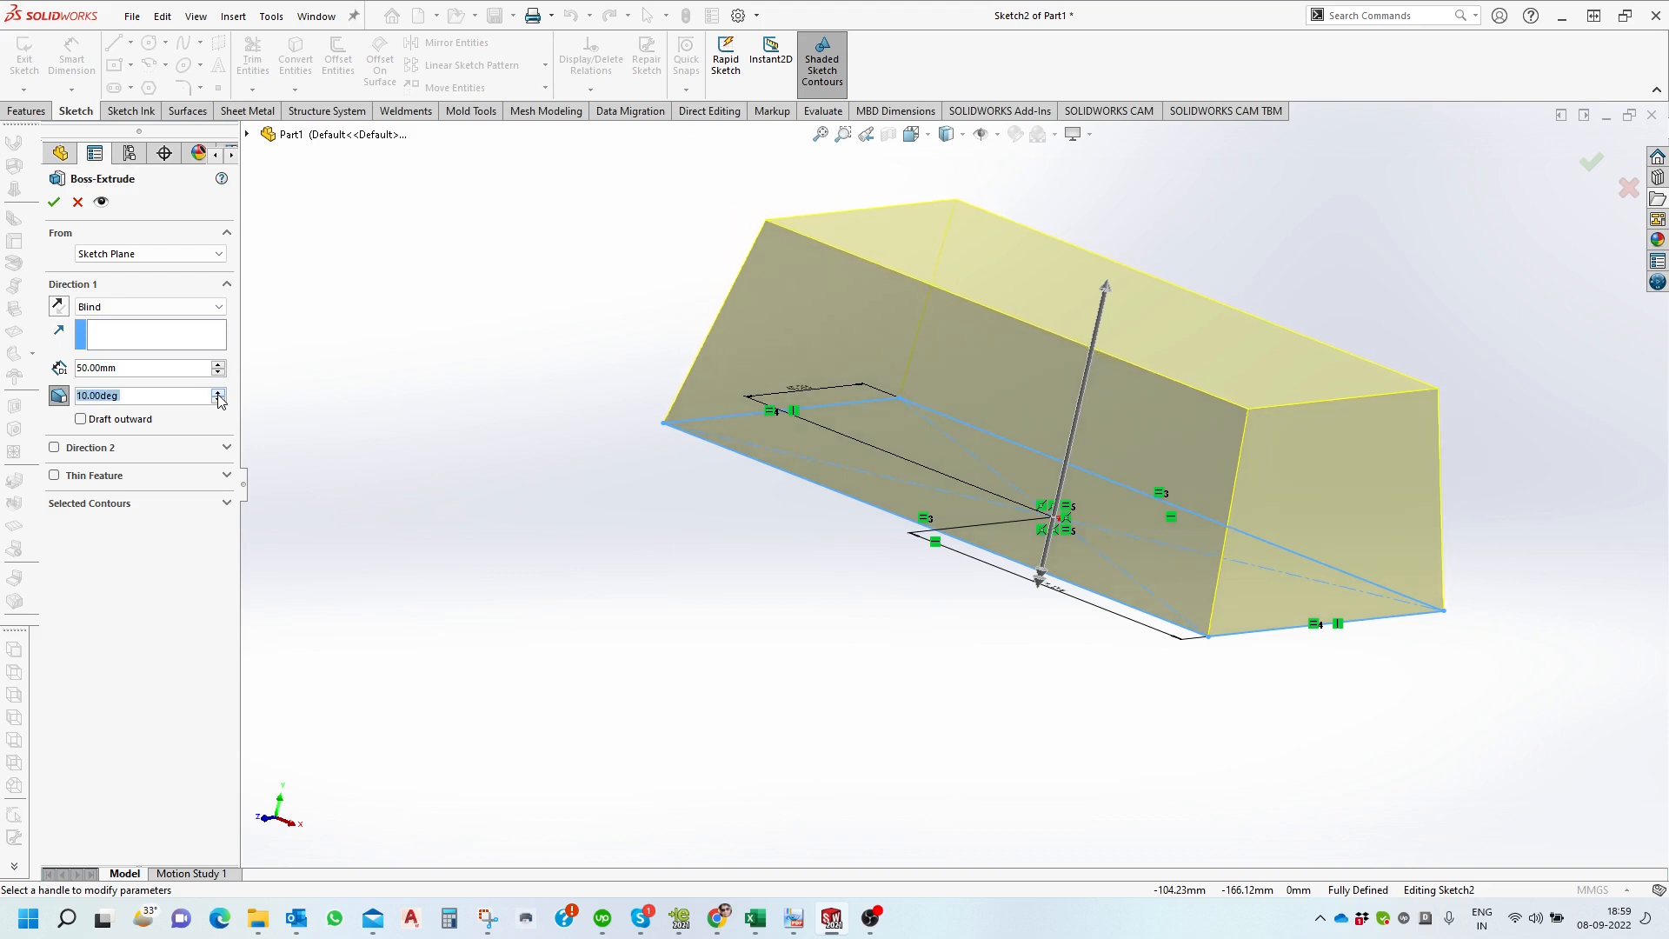
left_click(218, 393)
left_click(218, 393)
scroll(1295, 396, "down", 3)
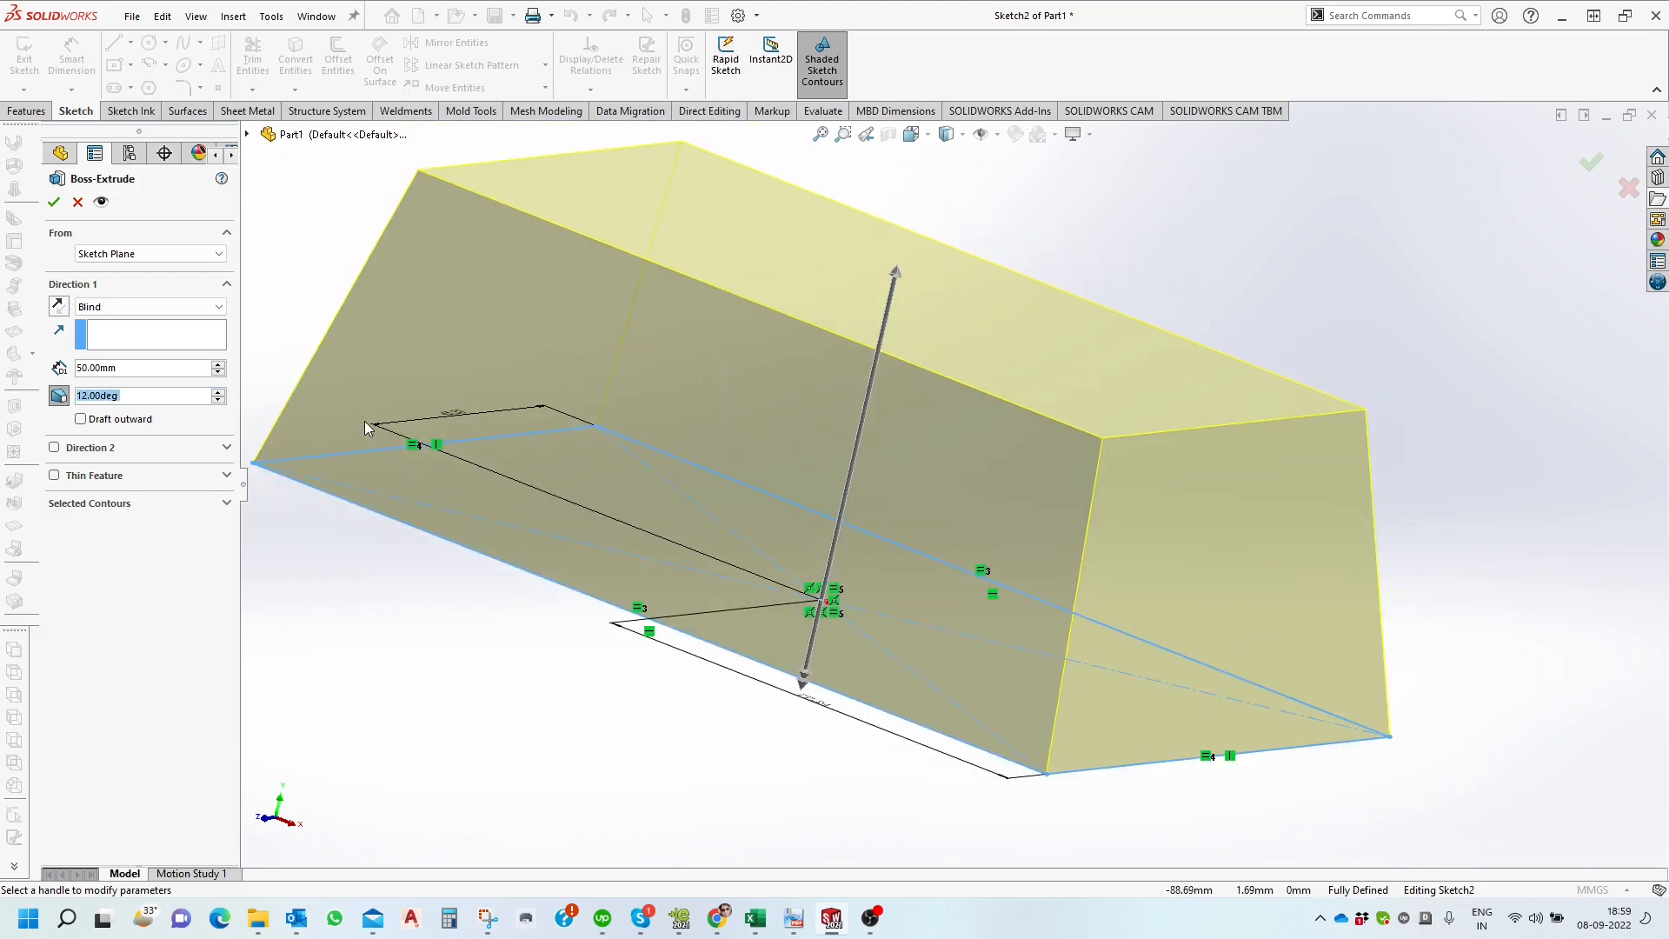
left_click(218, 393)
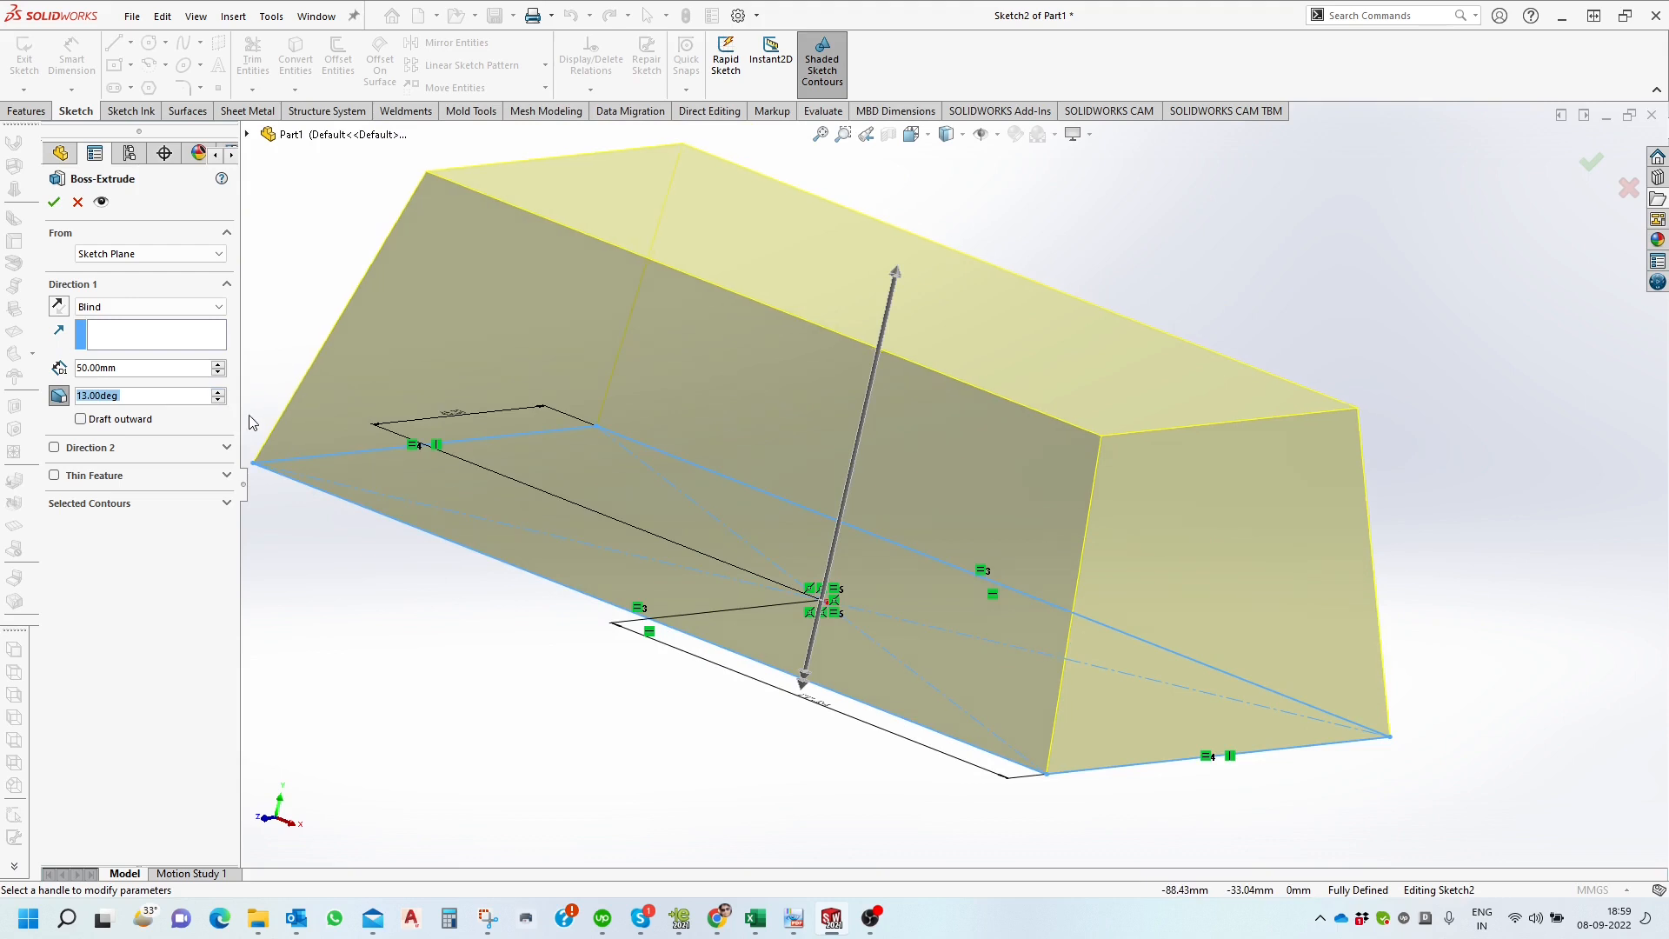
Make the Direction 1 draft taper outward from the sketch.
left_click(80, 419)
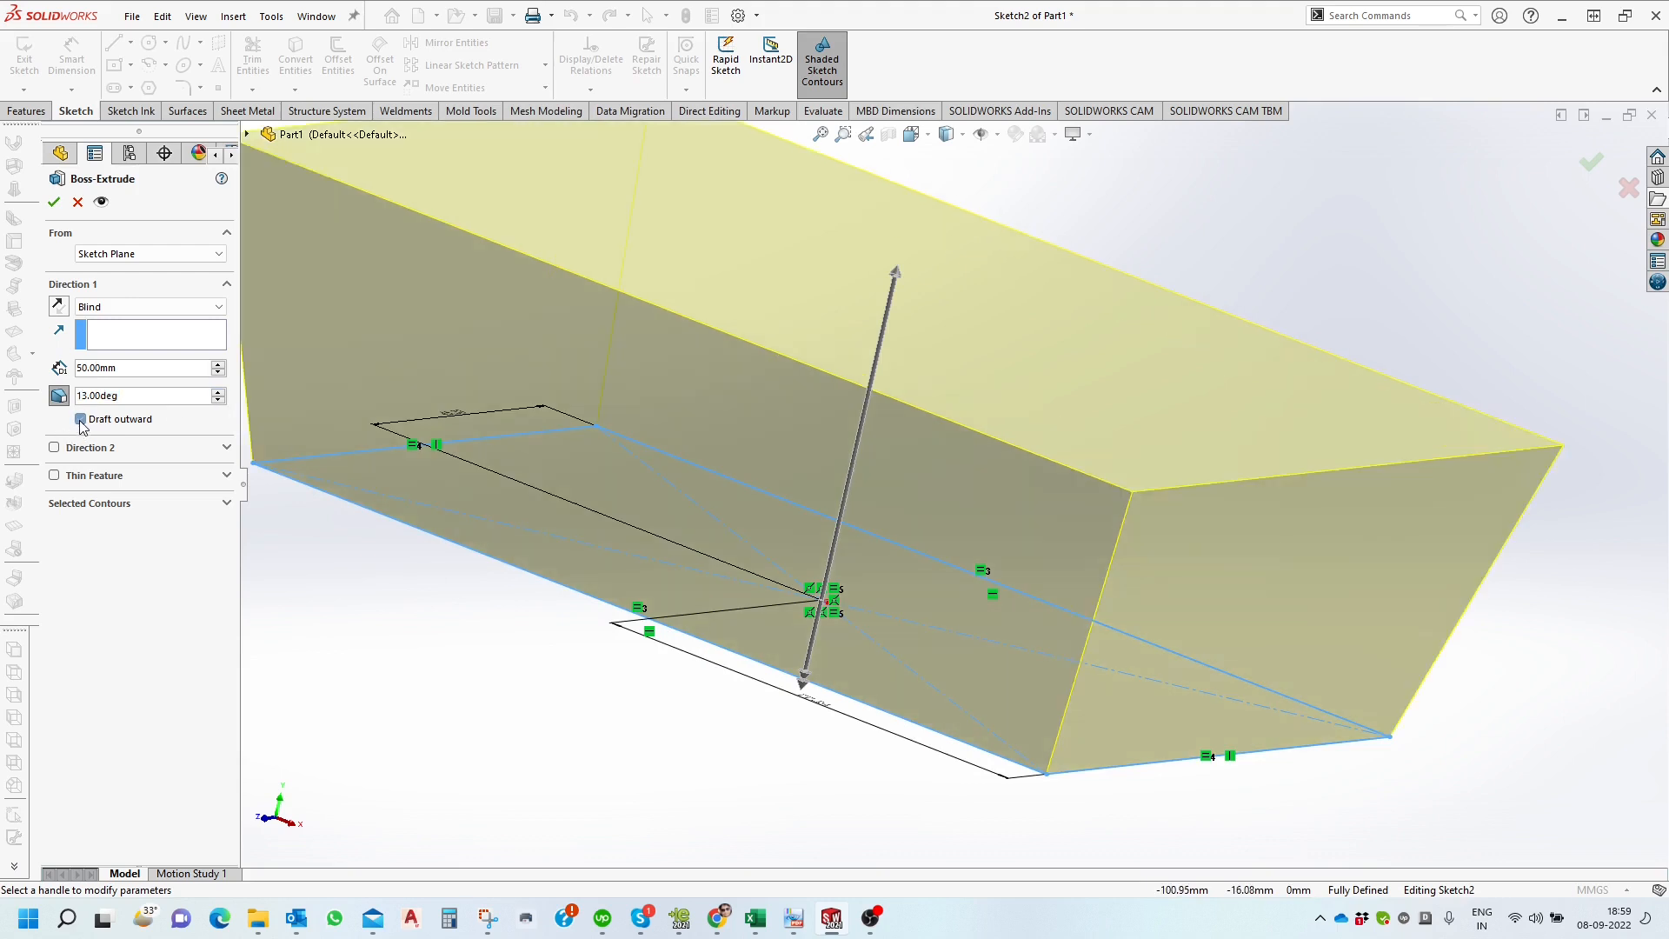
scroll(881, 388, "up", 3)
mouse_move(881, 388)
middle_mouse_down()
mouse_move(954, 428)
mouse_move(883, 427)
mouse_move(793, 336)
mouse_move(731, 353)
mouse_move(734, 455)
mouse_move(680, 422)
middle_mouse_up()
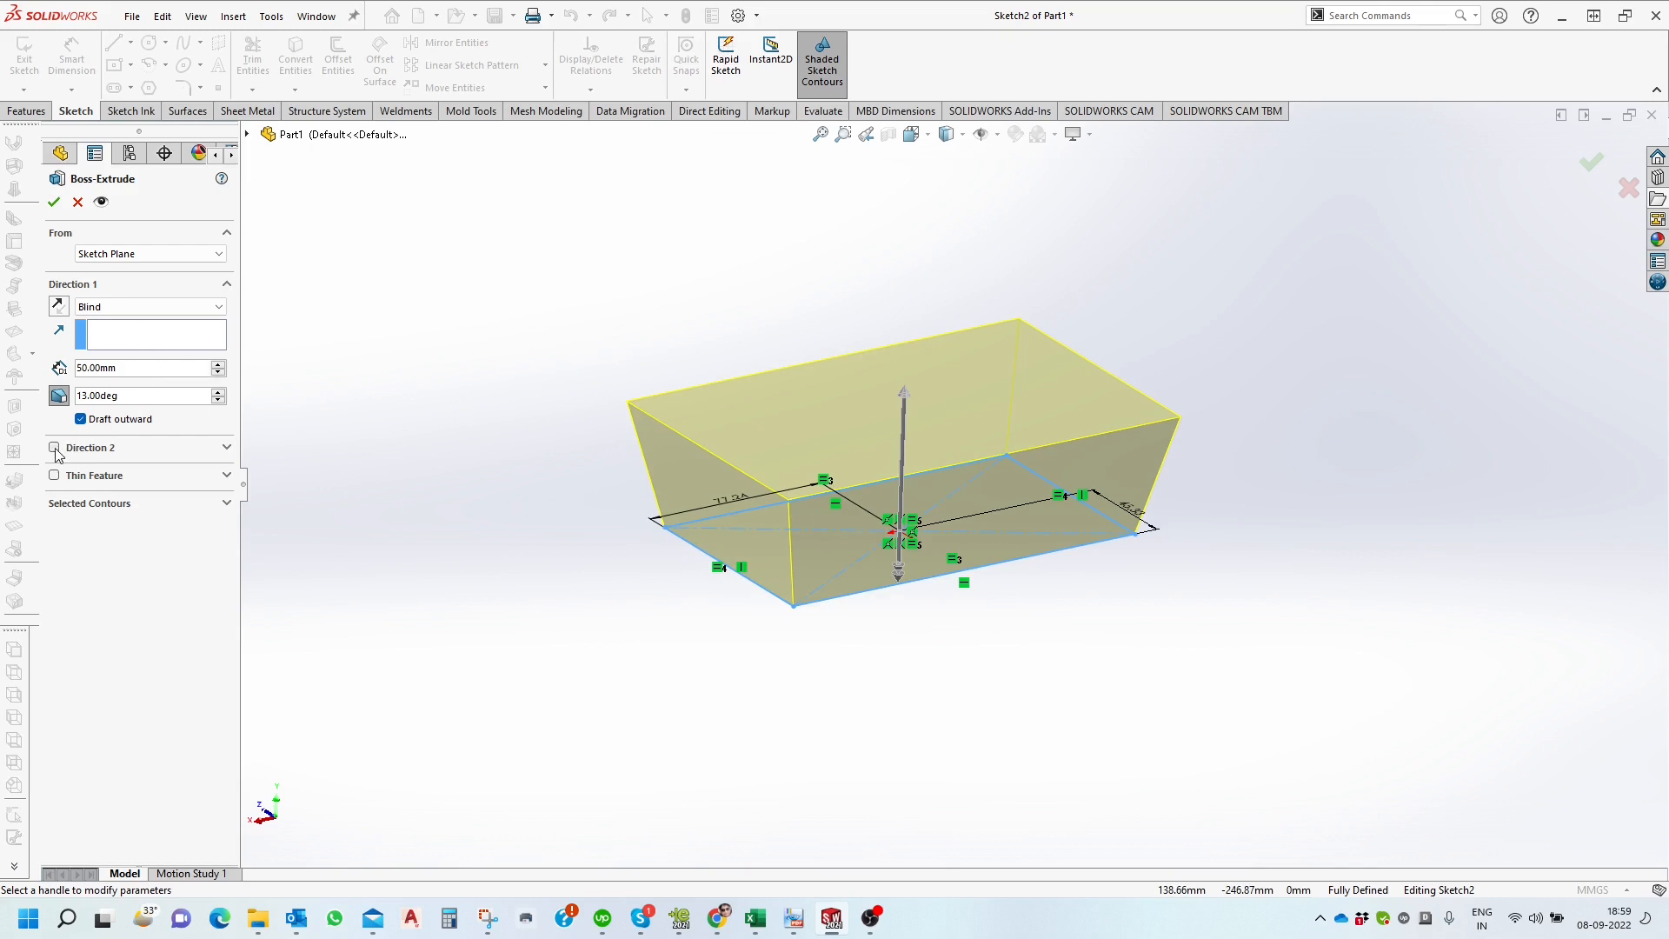
Enable Direction 2 as a Blind extrusion and pull its depth to about 46 mm below the sketch.
key("ctrl+1")
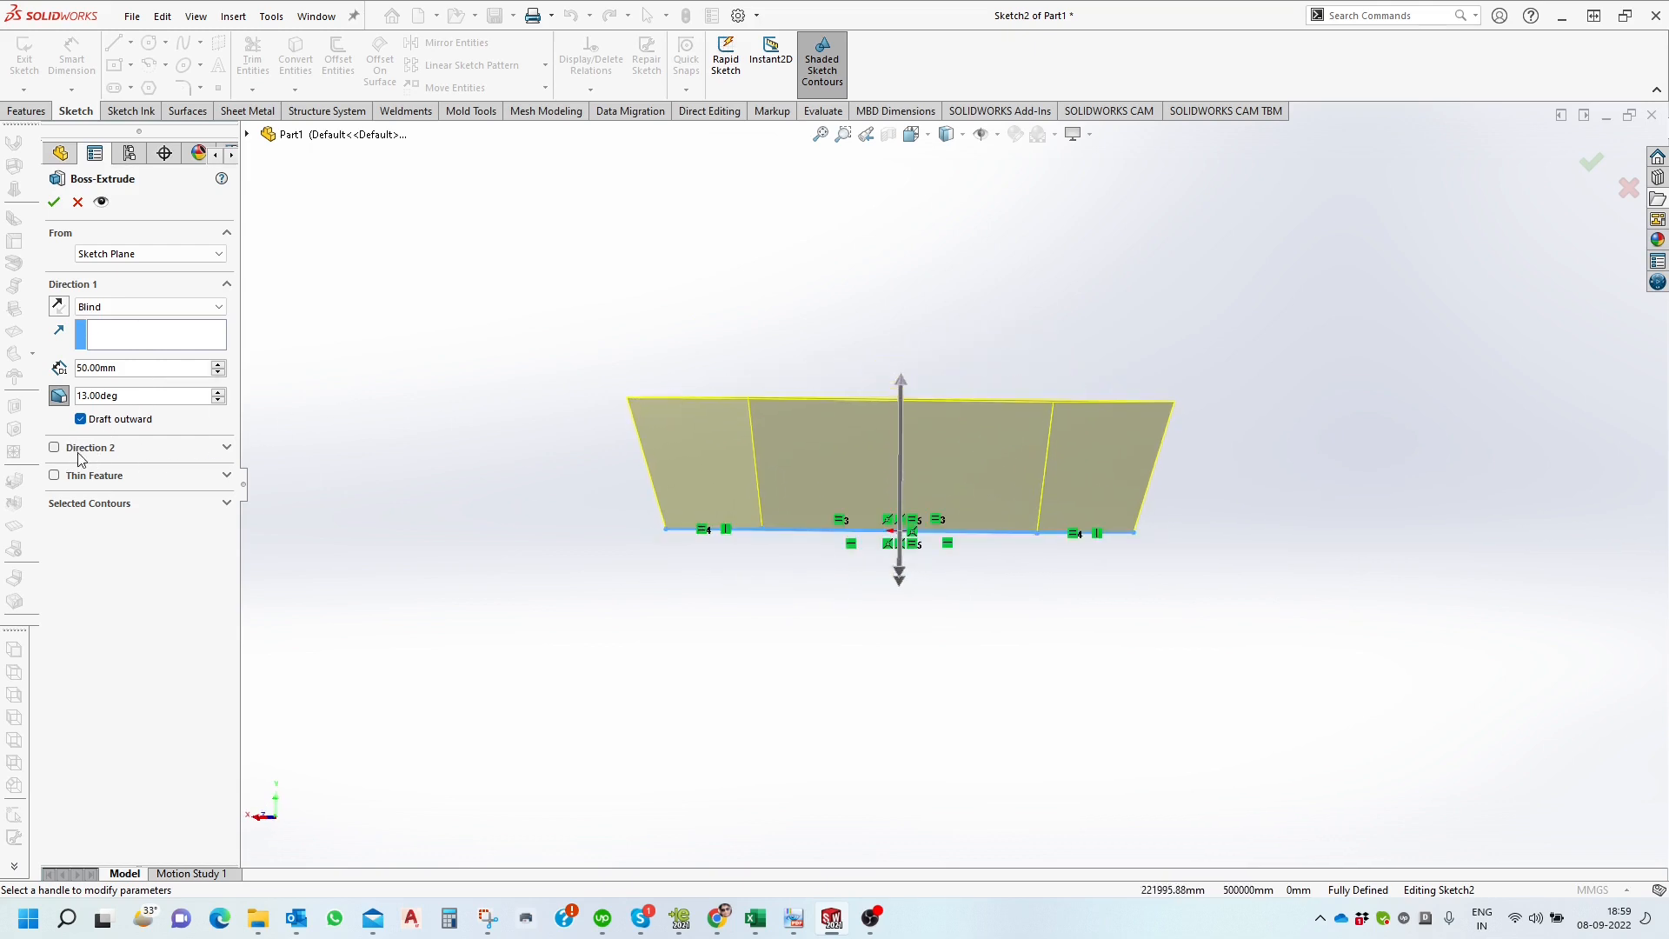
left_click(56, 448)
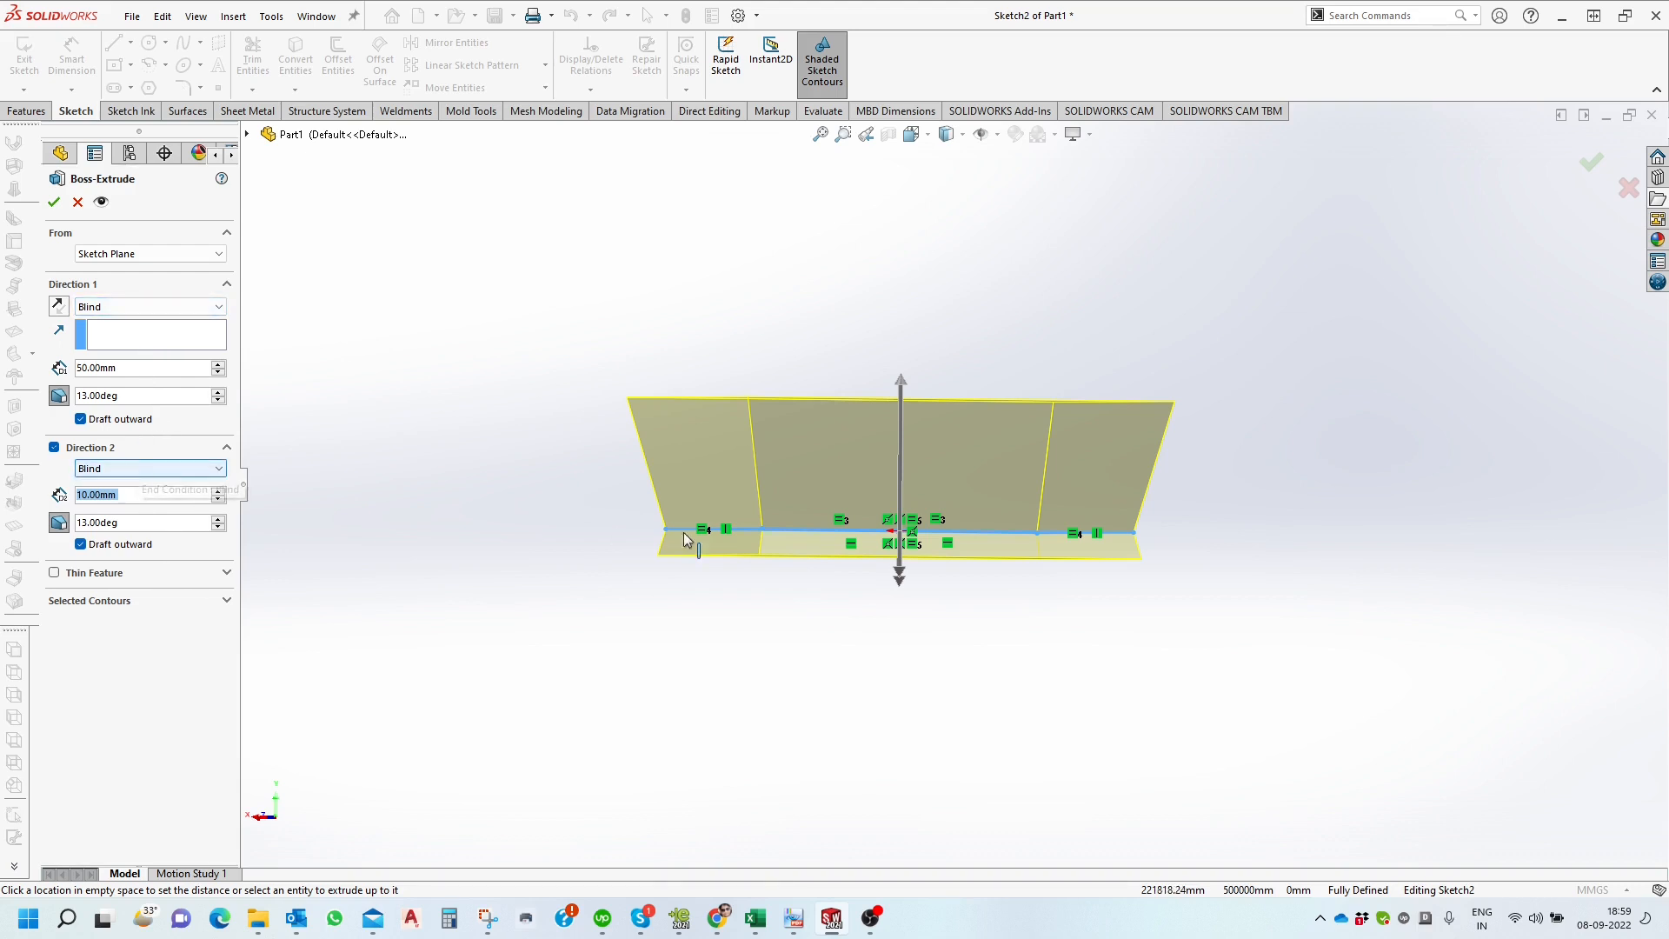
left_click_drag(902, 584, 927, 664)
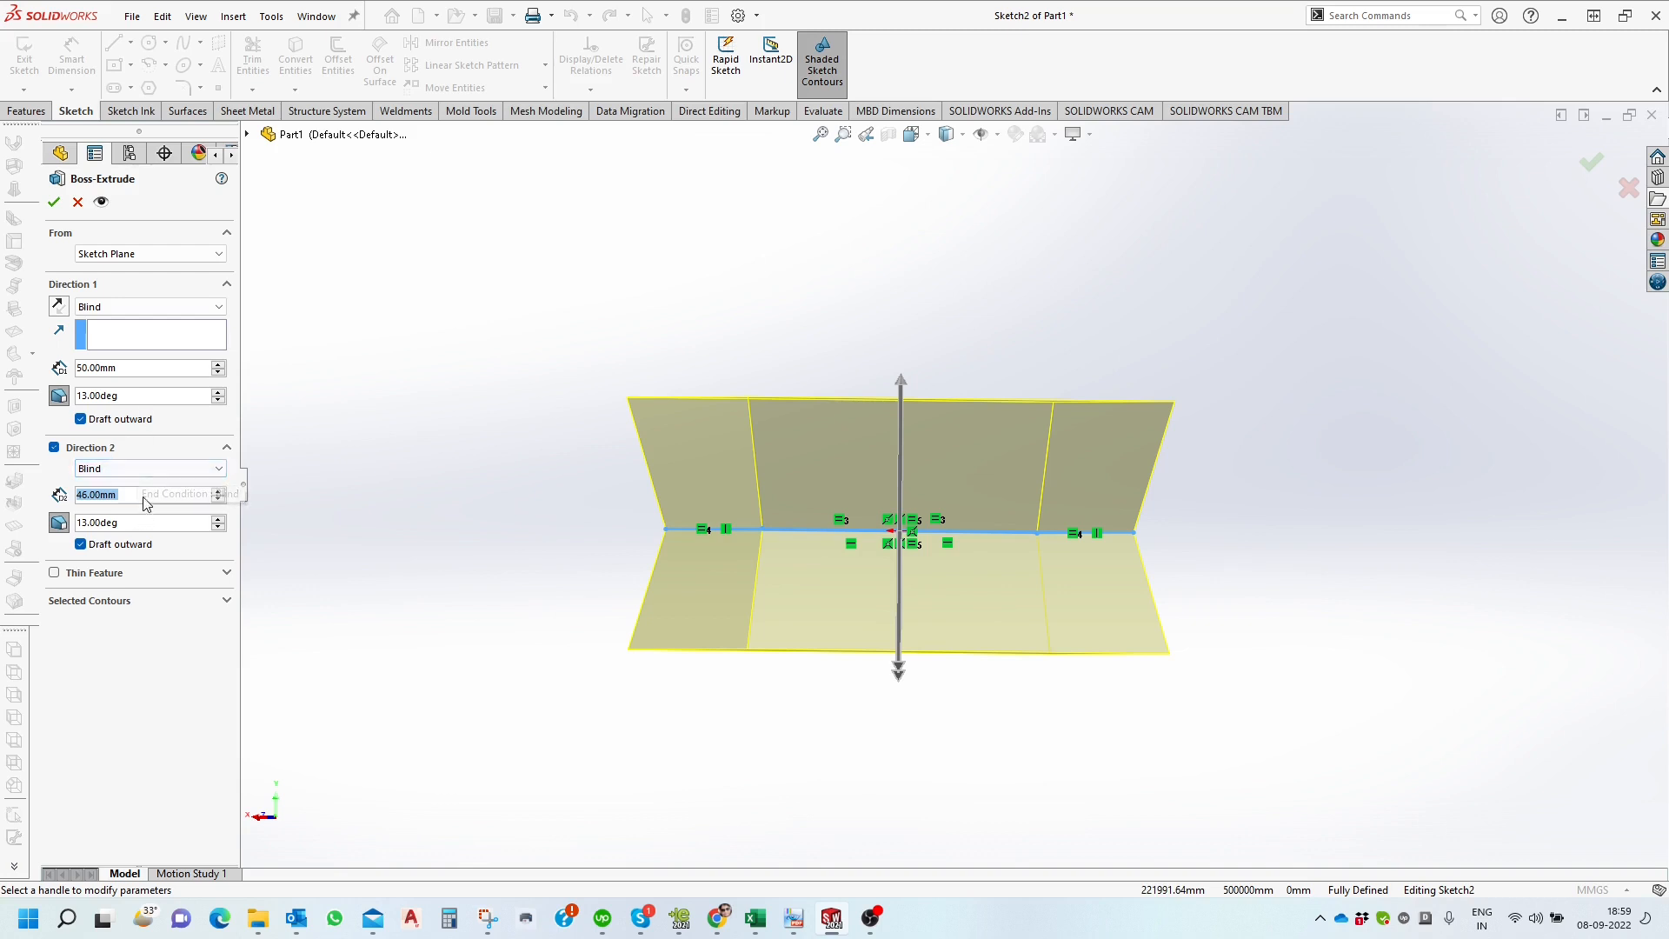
Keep the Blind end condition for Direction 2 and set its depth to 20 mm.
left_click(152, 472)
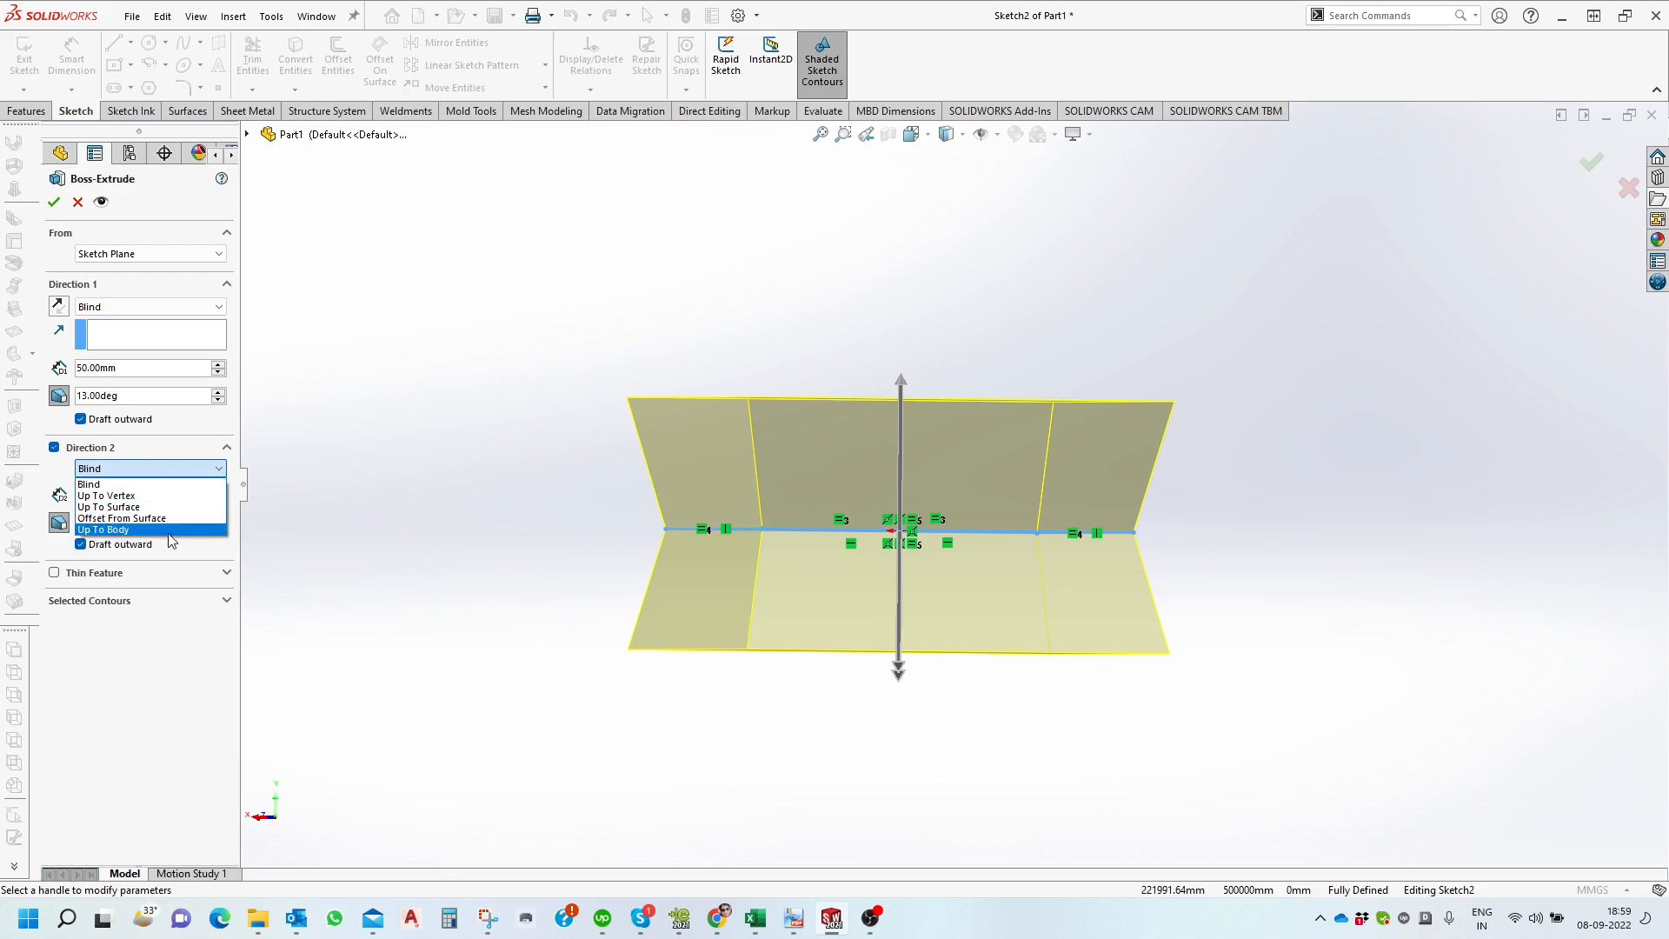
left_click(147, 480)
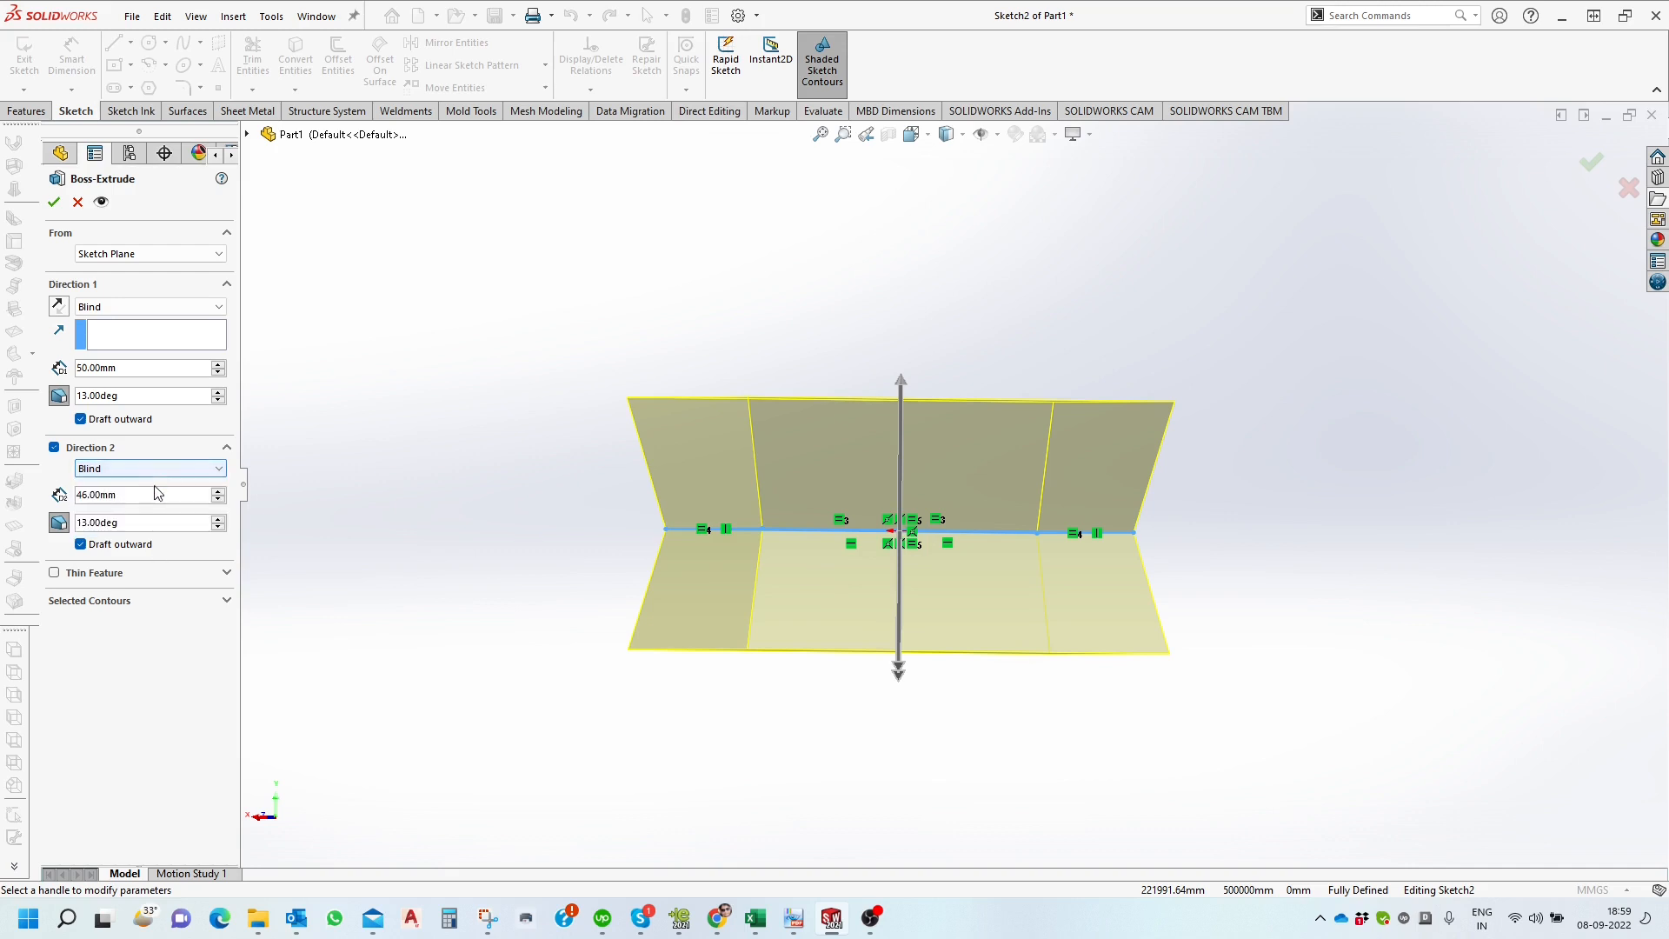
double_click(141, 494)
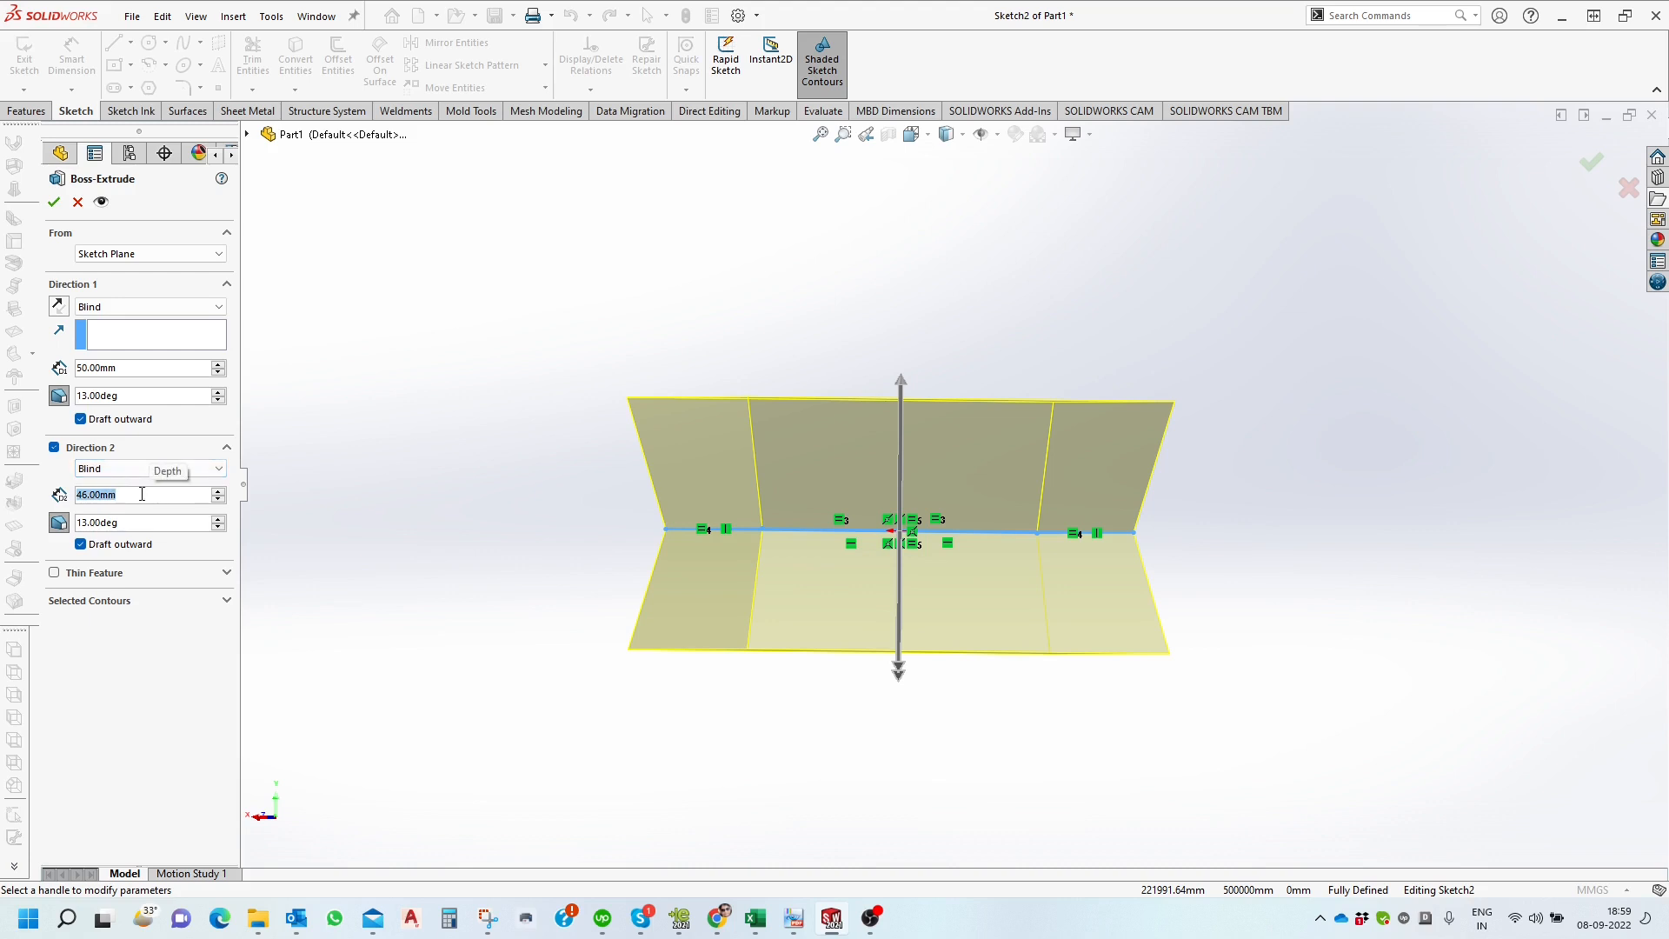
type("20")
key("Return")
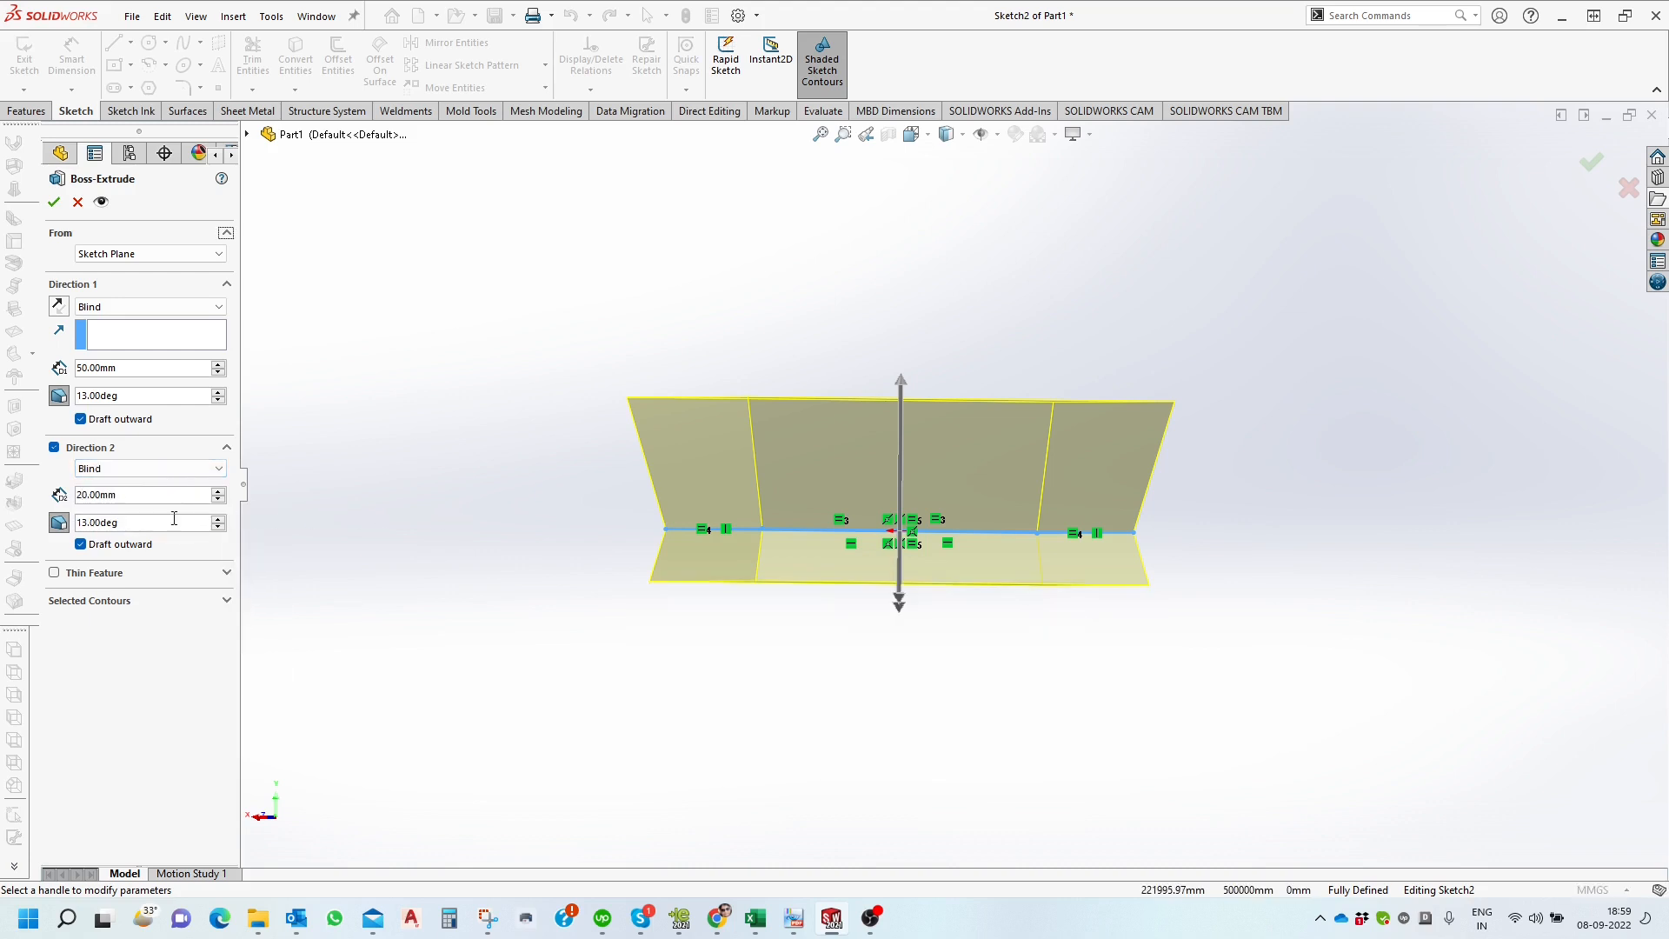
Set the Direction 2 draft angle to 30° and keep it drafting outward.
left_click(80, 545)
left_click(80, 545)
left_click(217, 519)
left_click(217, 519)
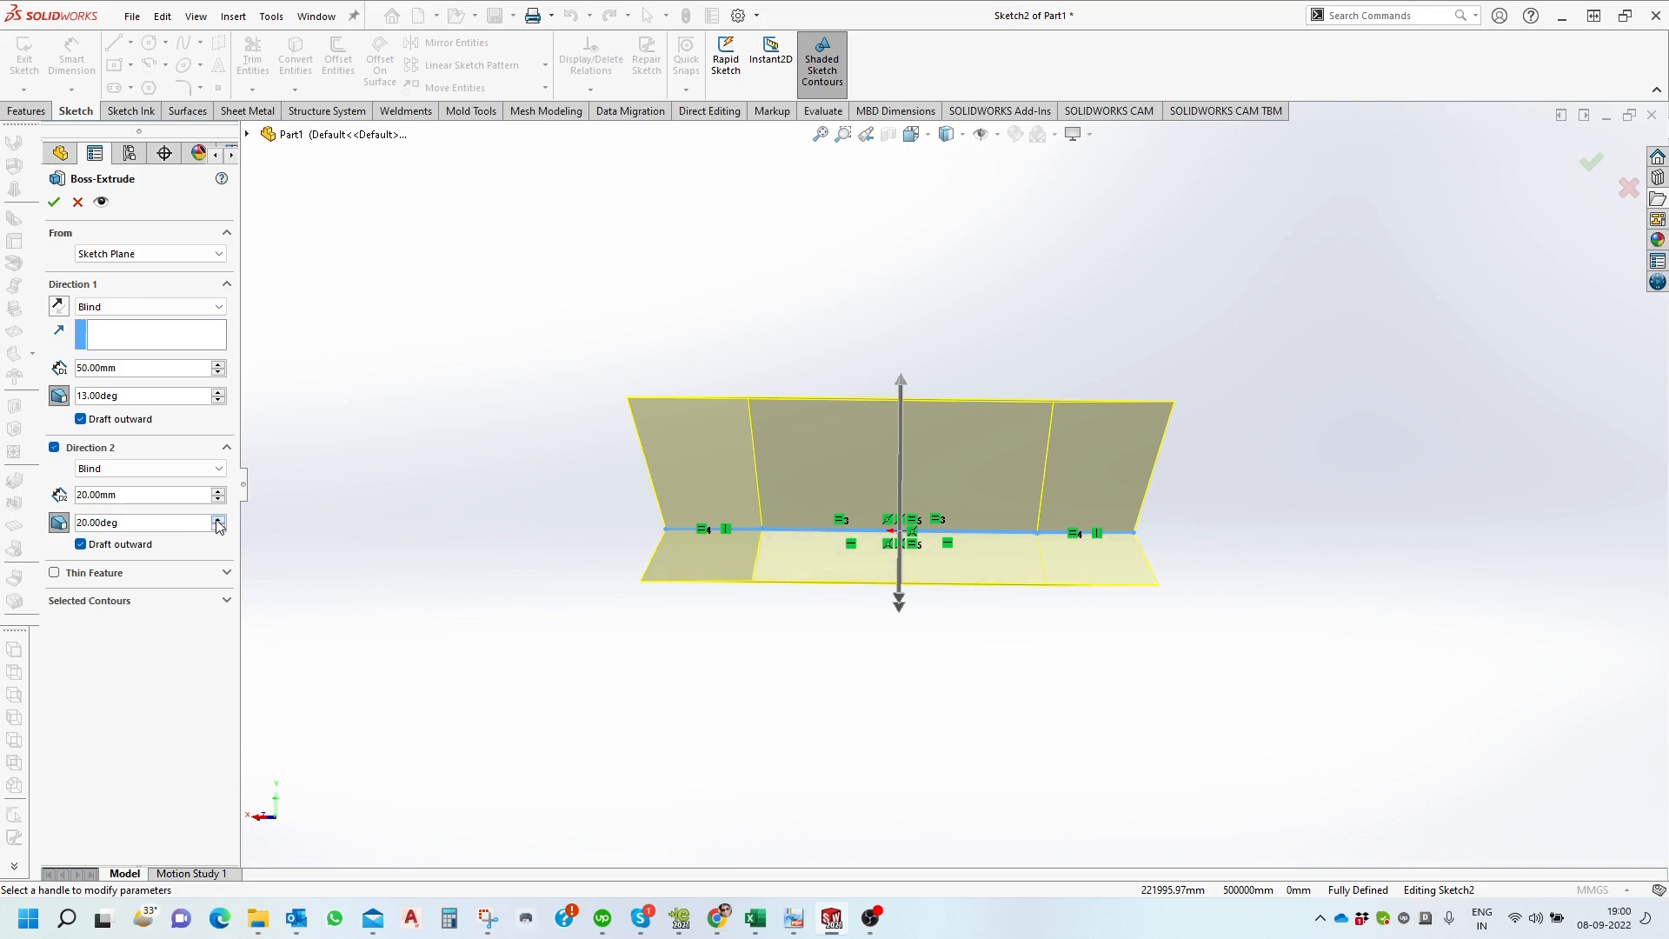
left_click(217, 519)
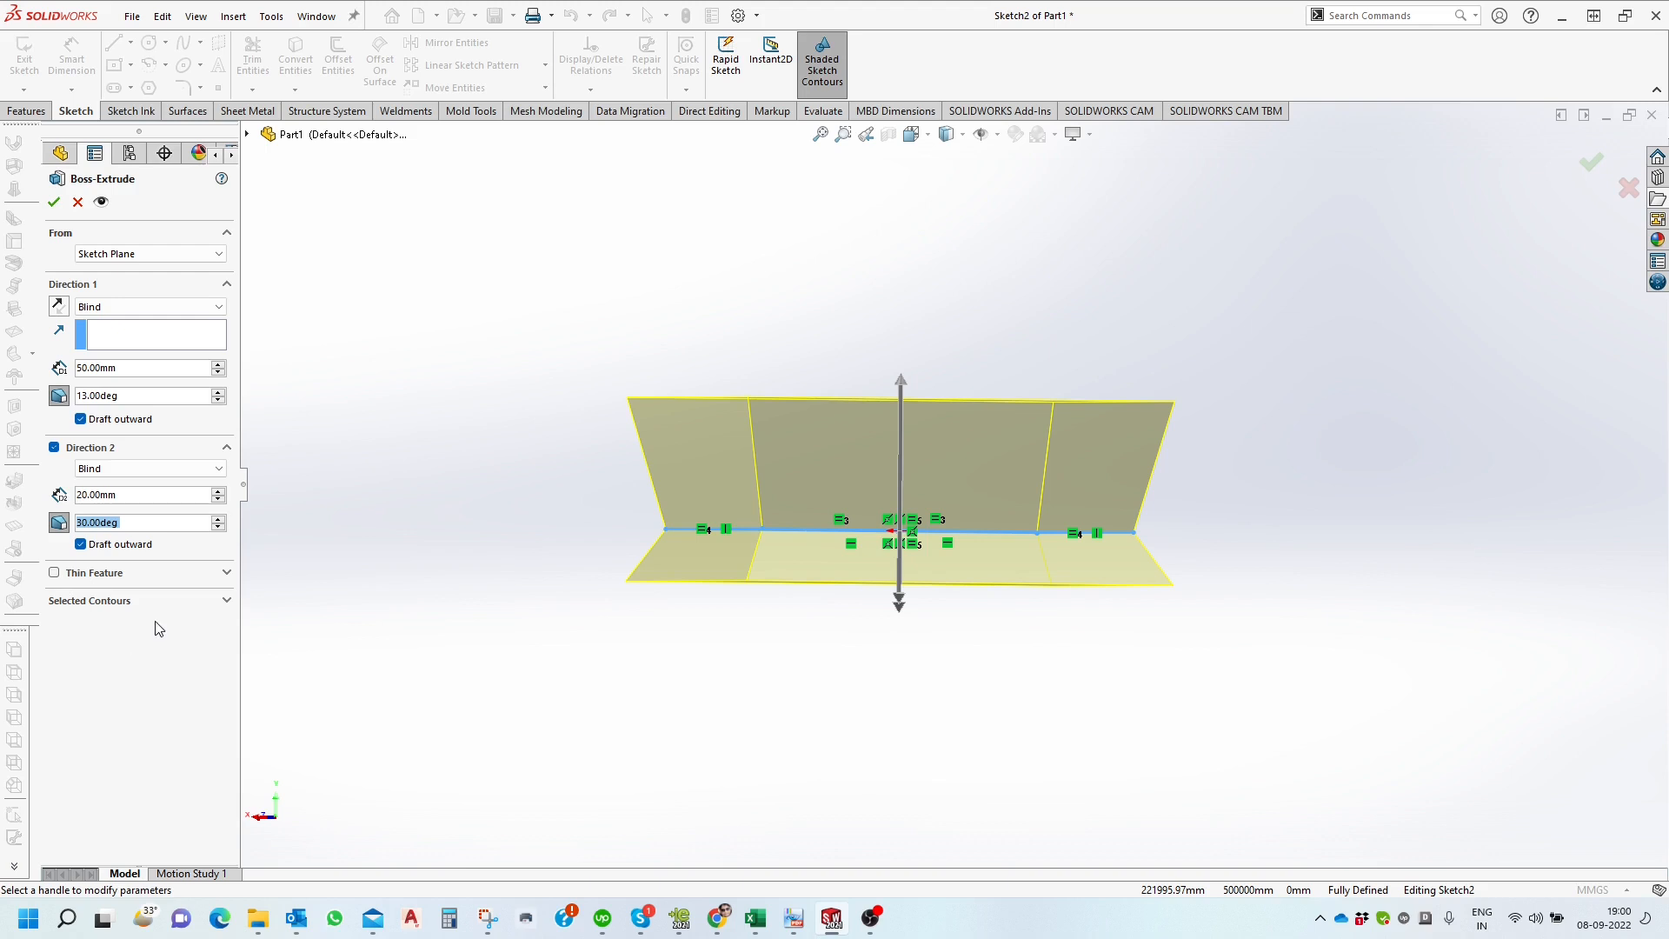
Clear the selected contours and choose the rectangle's enclosed region as the contour to extrude.
left_click(144, 601)
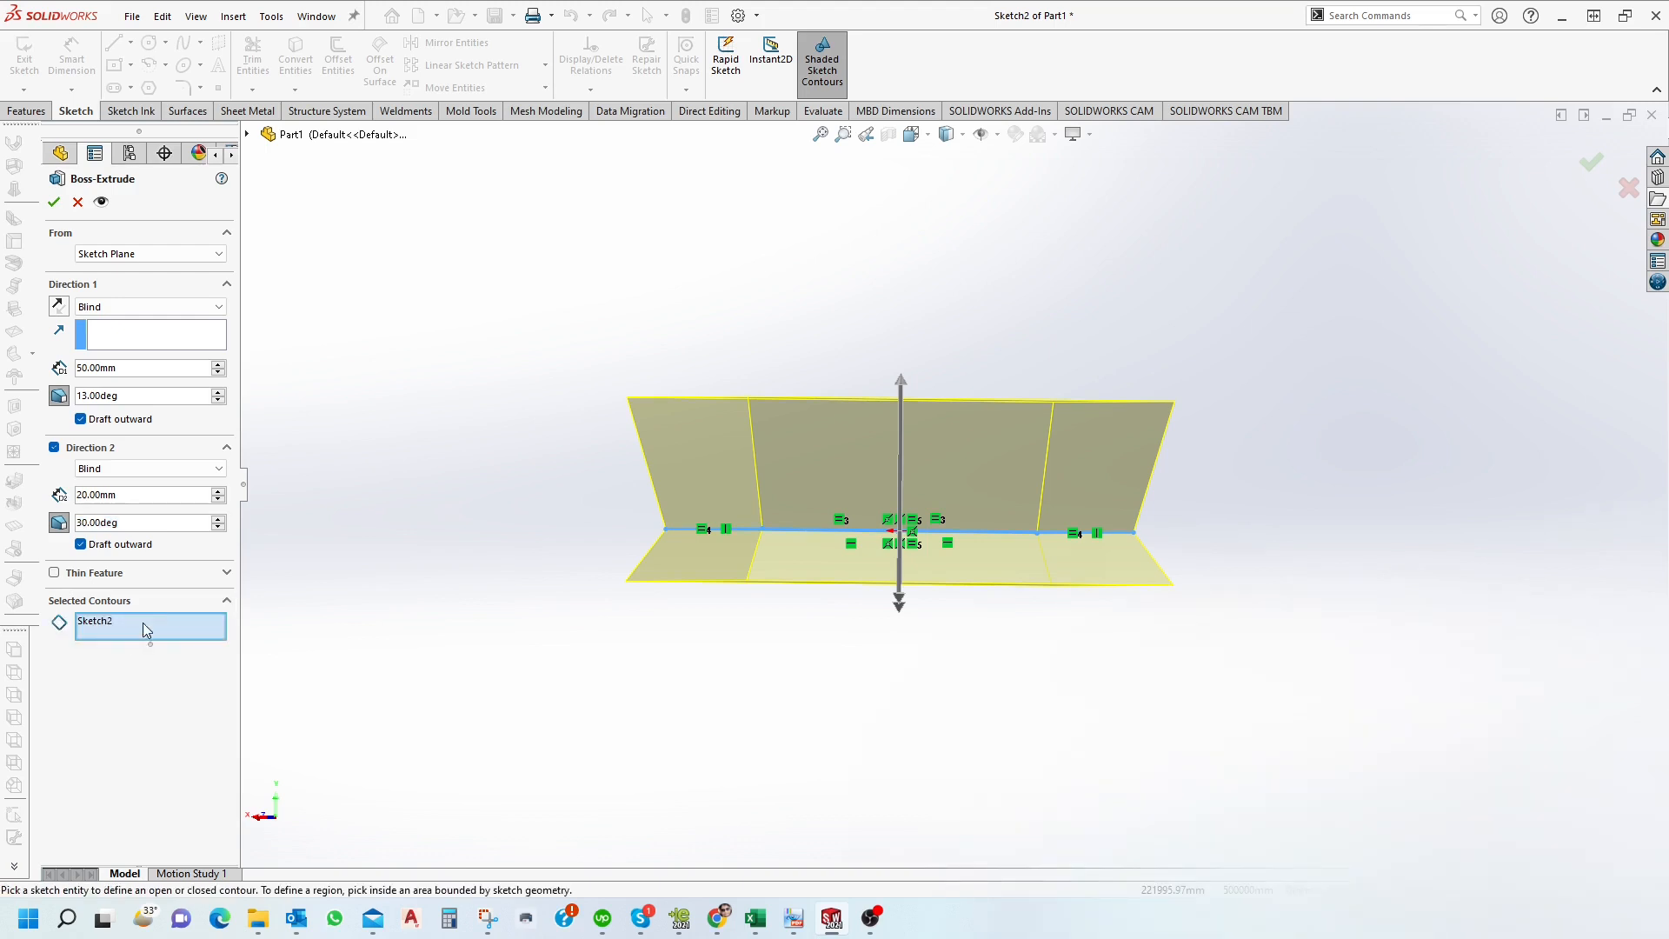
middle_click_drag(426, 629, 521, 741)
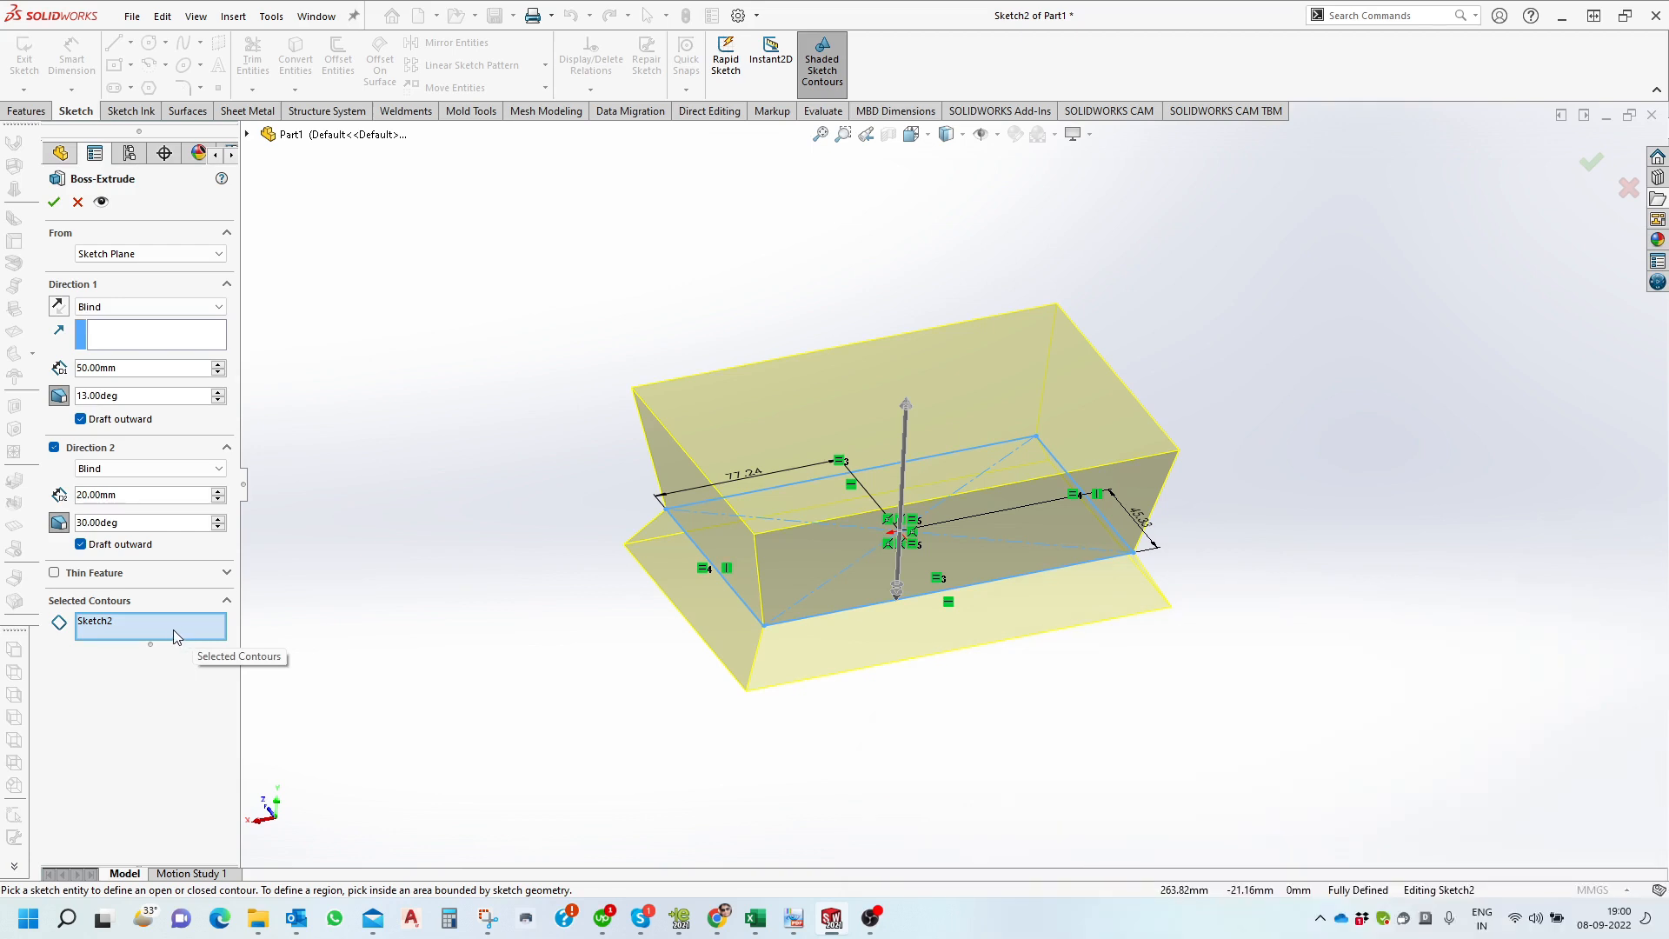
right_click(148, 629)
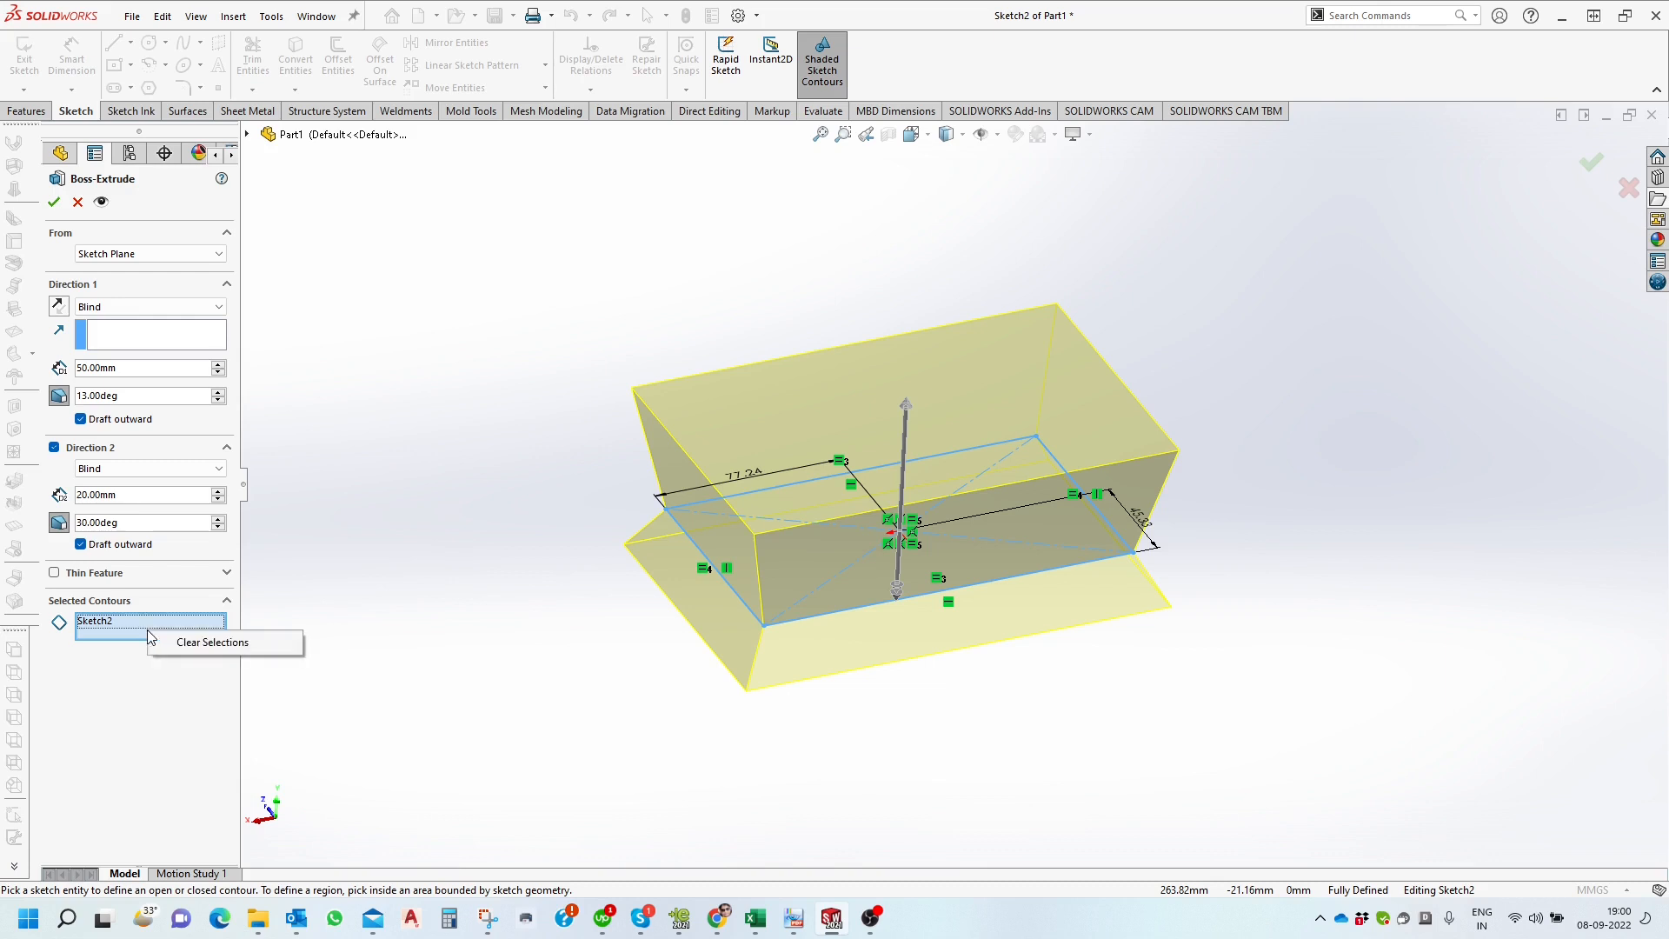
left_click(185, 647)
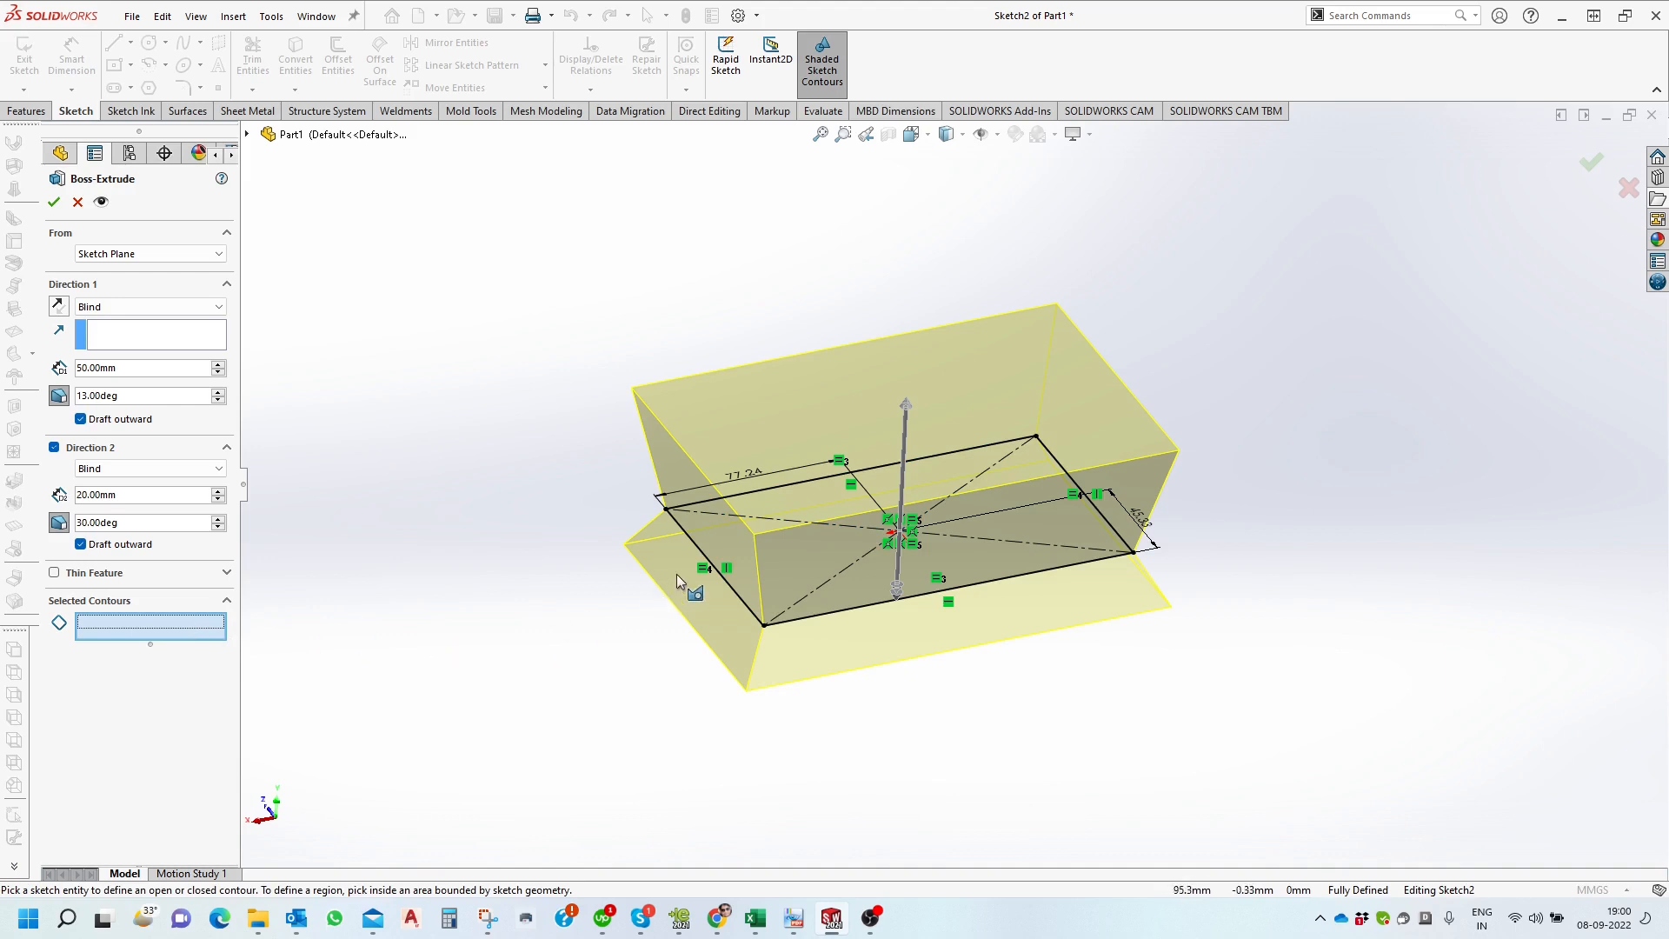
left_click(731, 555)
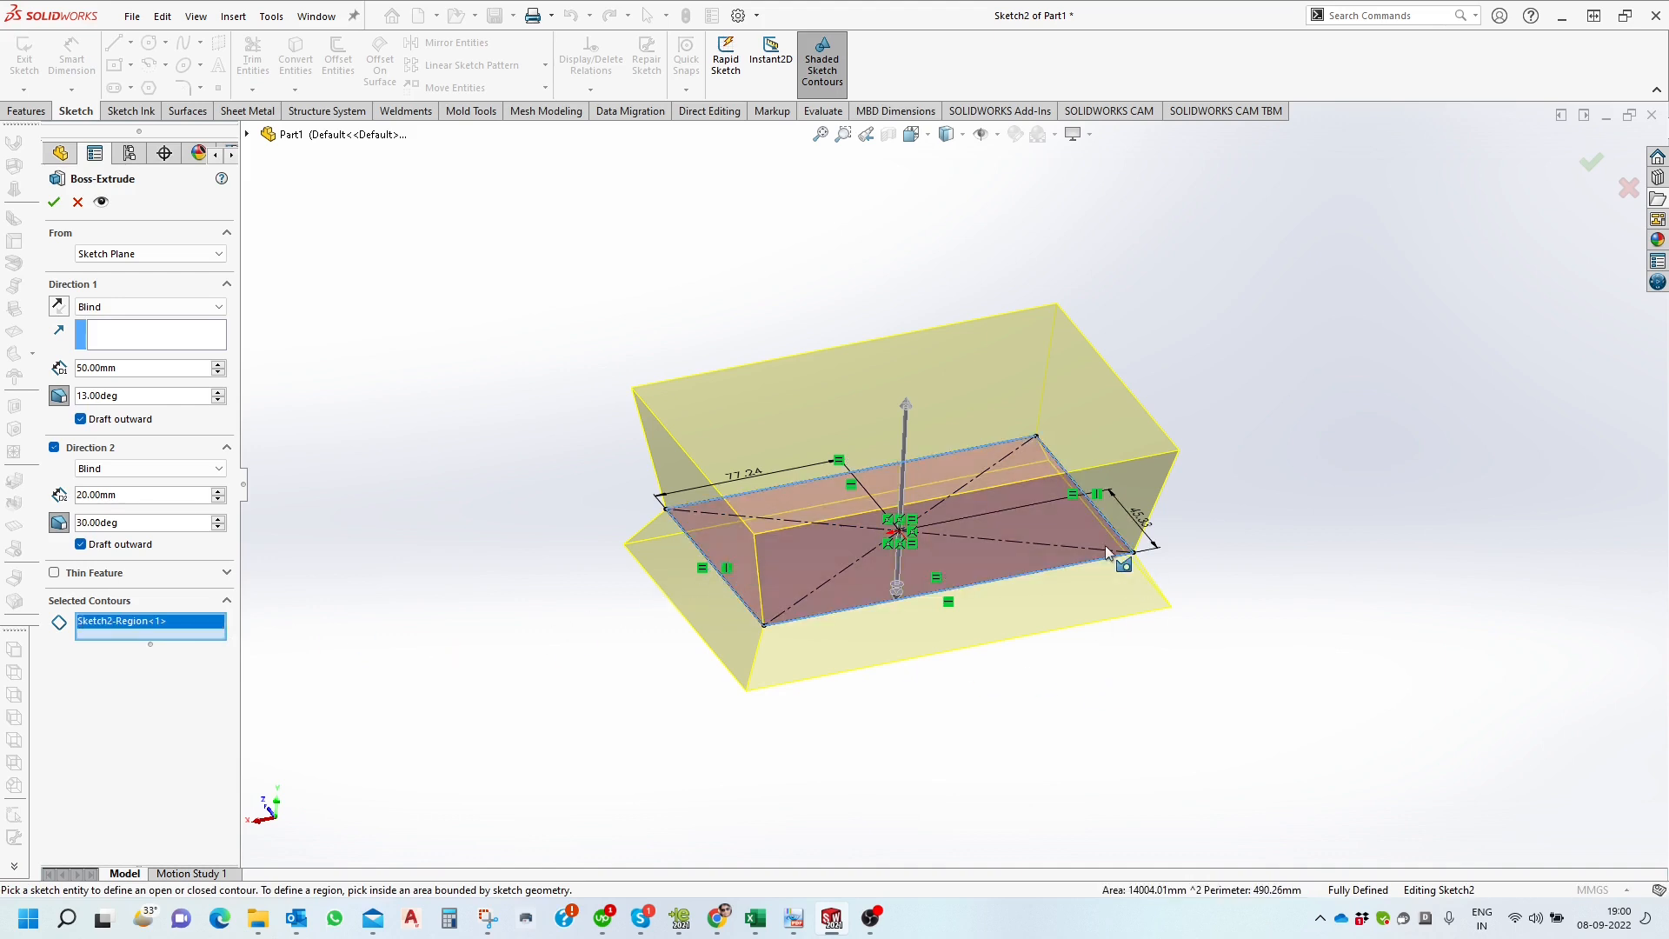
mouse_move(894, 581)
middle_mouse_down()
mouse_move(853, 634)
mouse_move(683, 548)
middle_mouse_up()
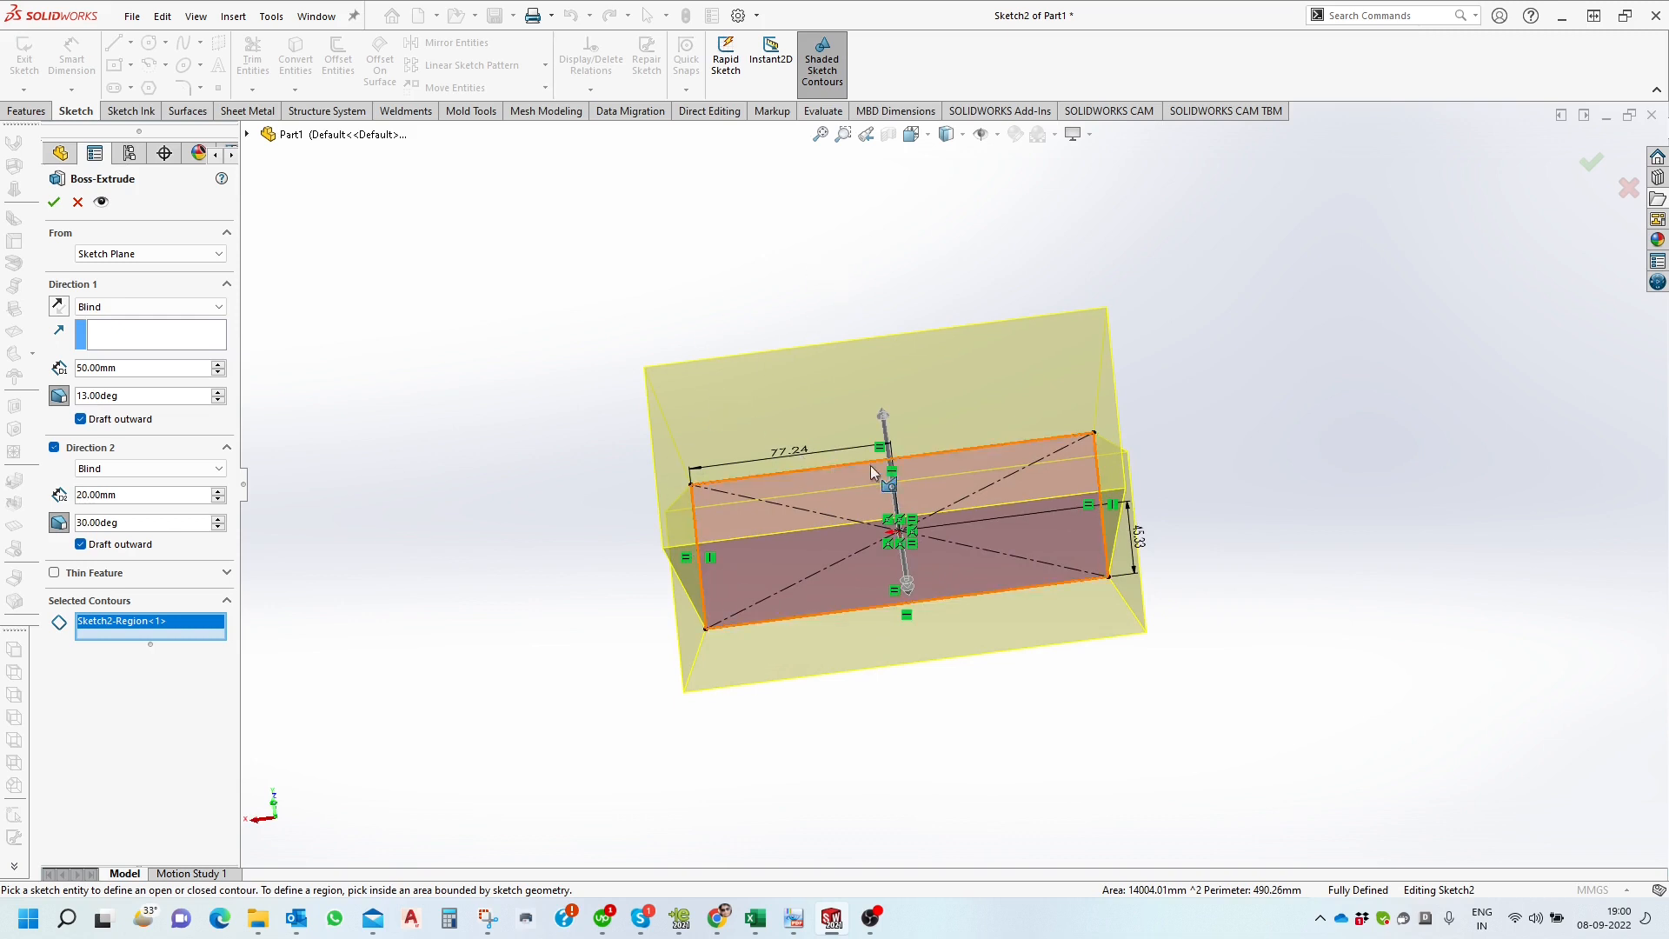
middle_click_drag(954, 305, 975, 329)
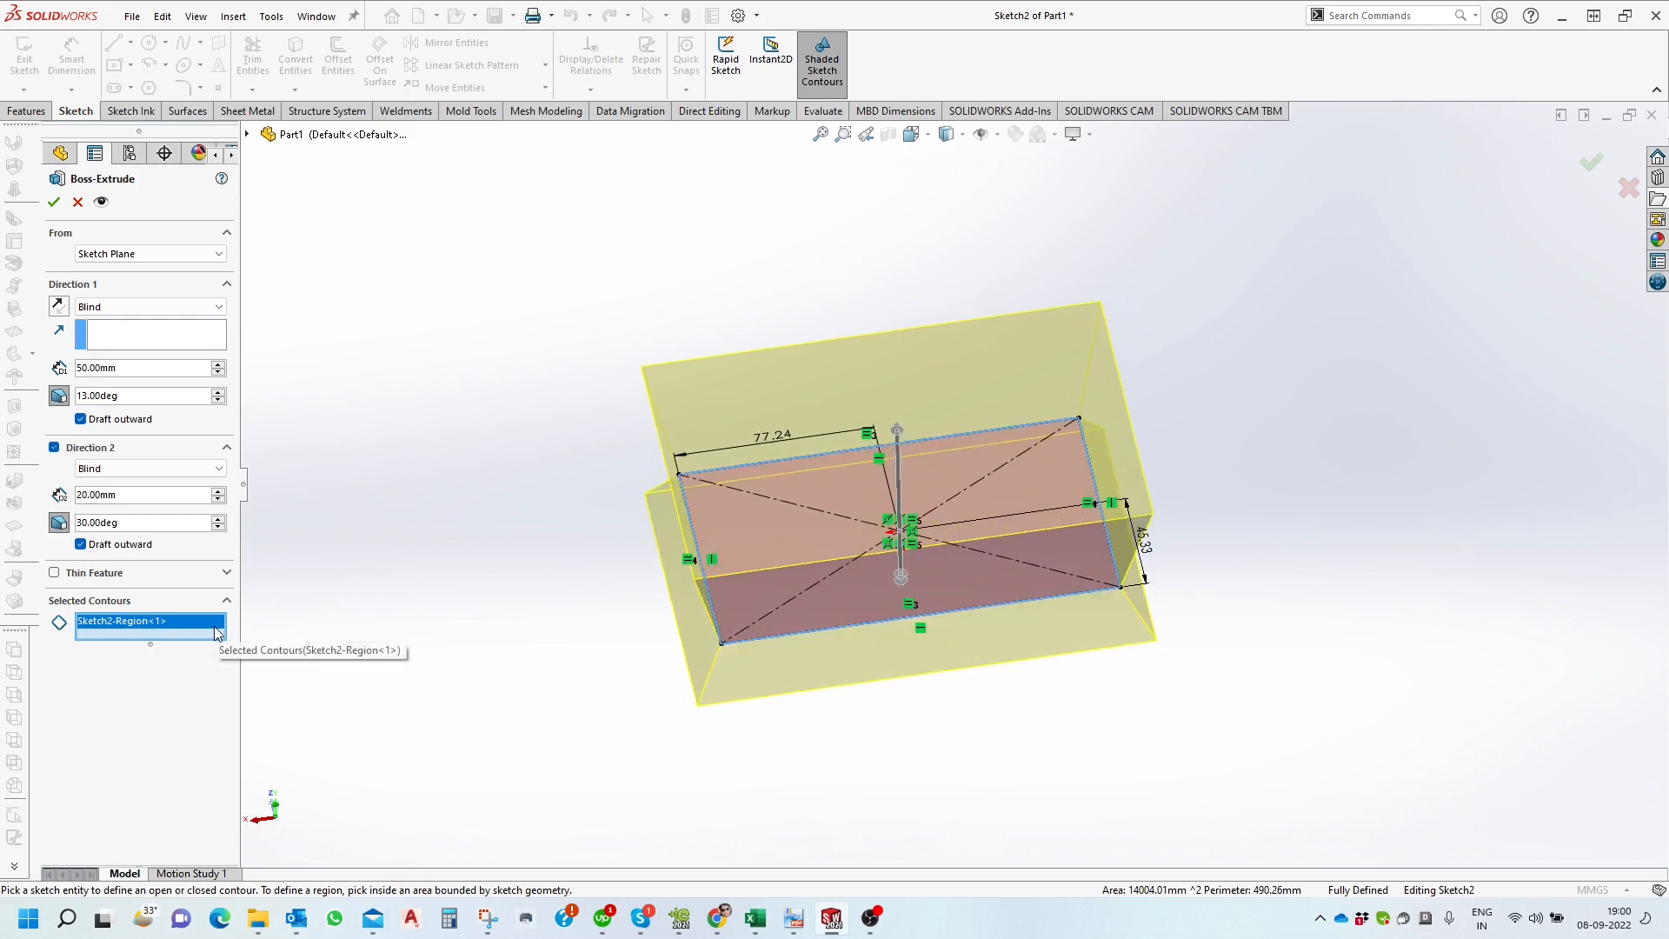
mouse_move(404, 635)
middle_mouse_down()
mouse_move(436, 540)
mouse_move(458, 525)
mouse_move(408, 647)
middle_mouse_up()
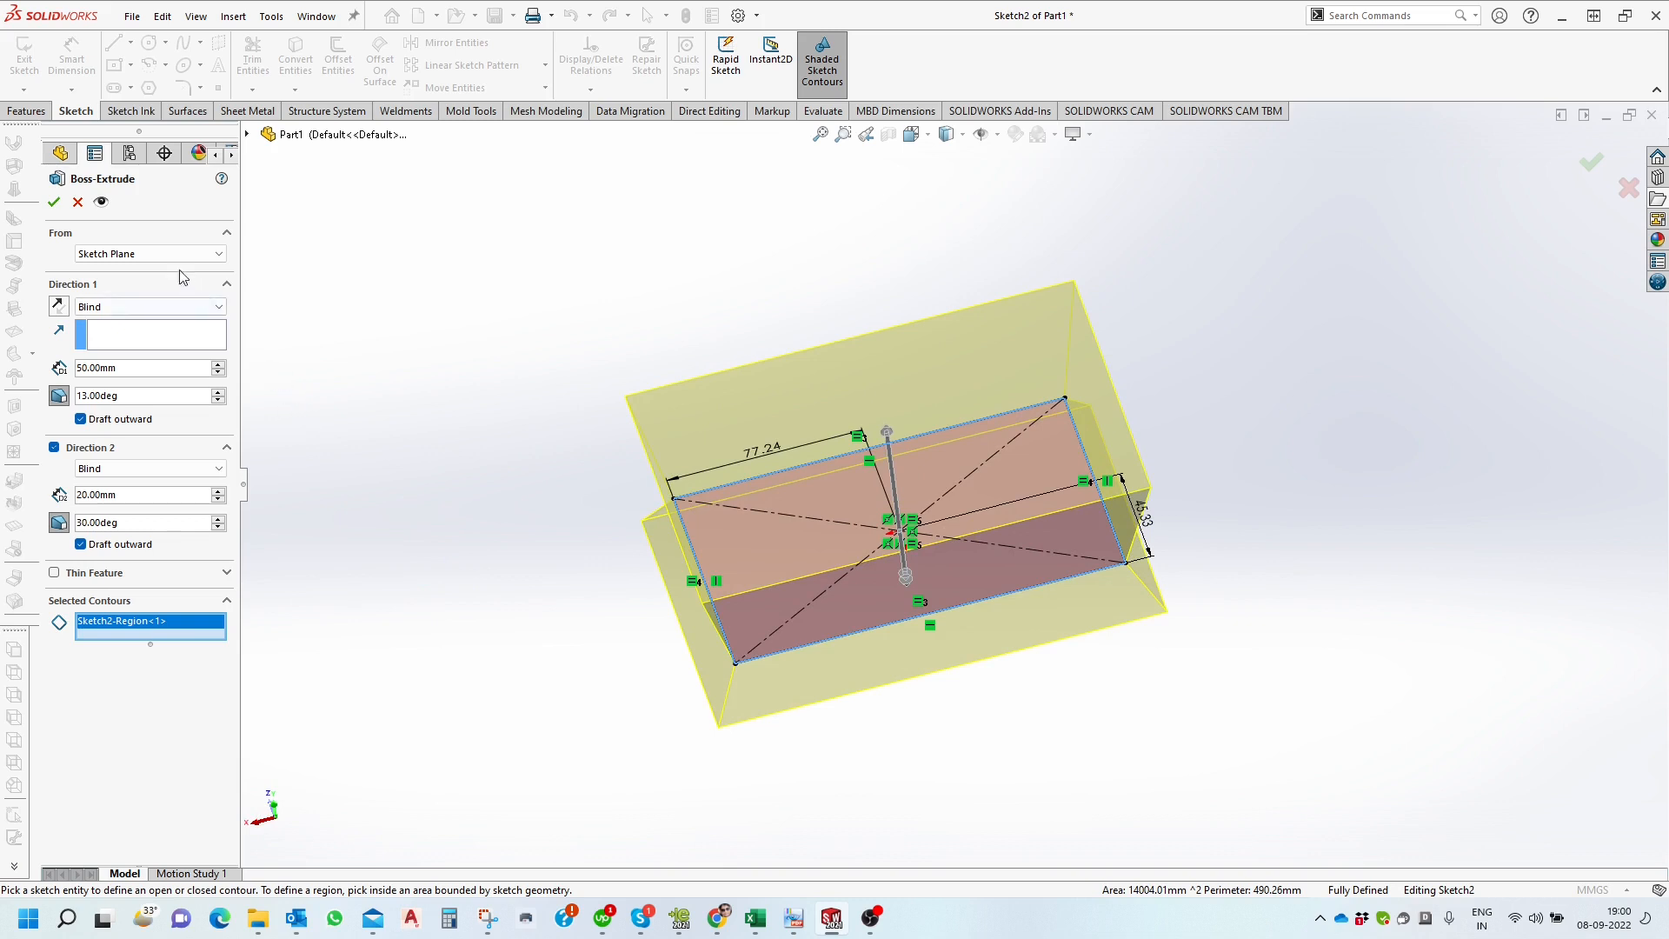
Accept the two-direction drafted extrusion to create the solid body.
left_click(54, 201)
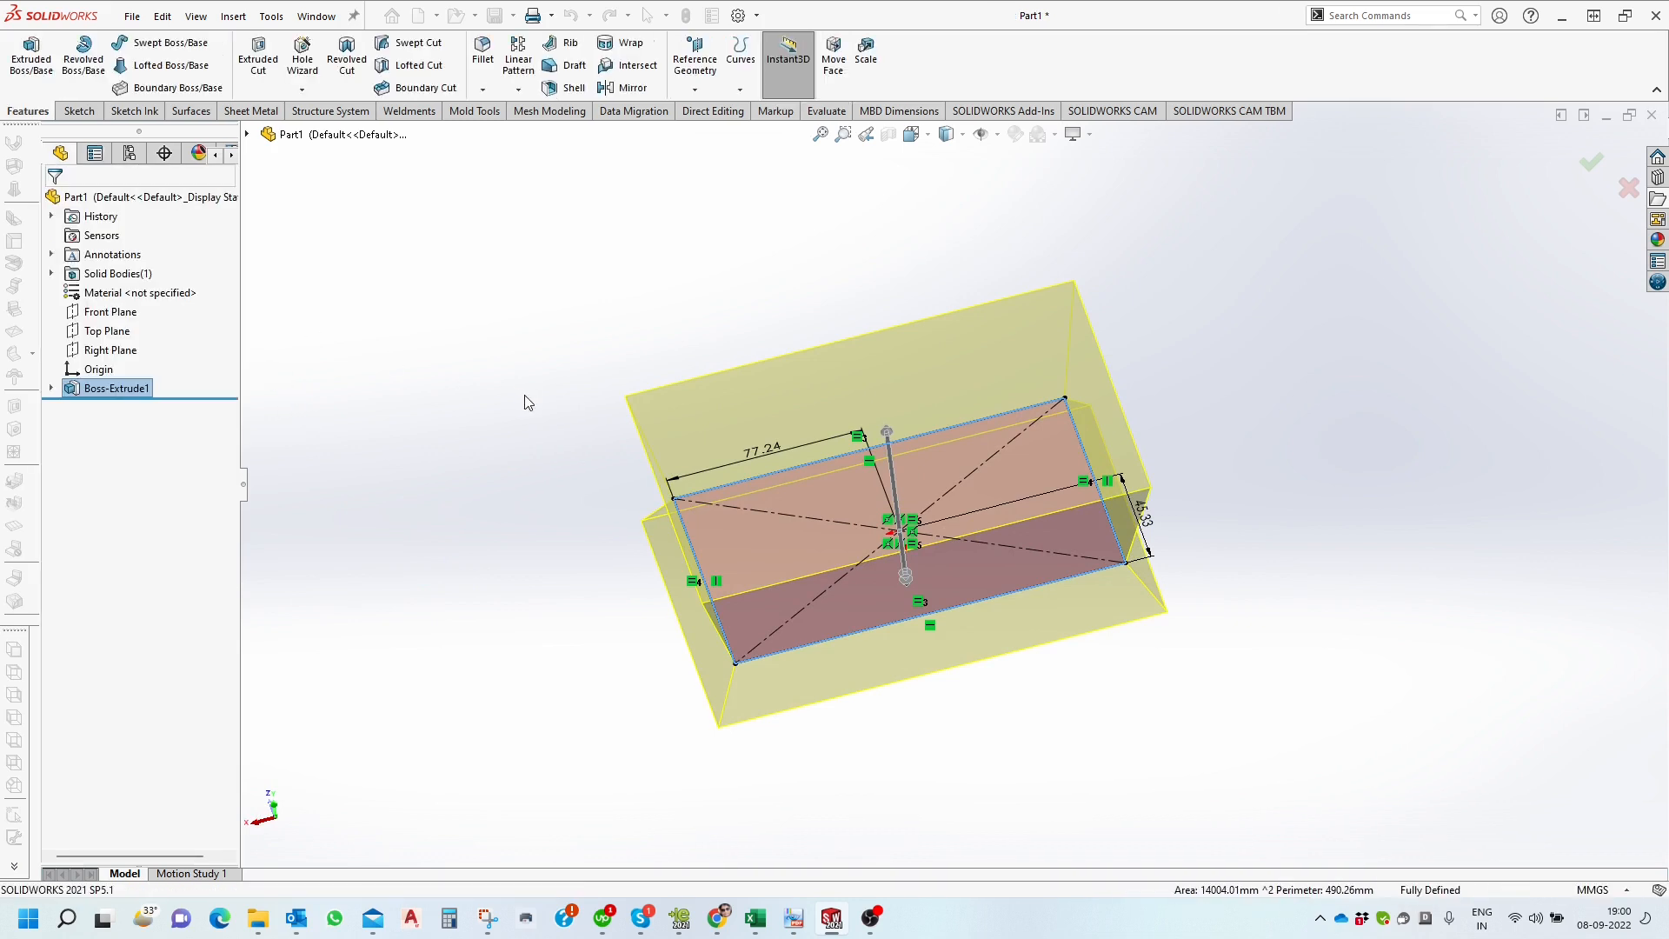
middle_click_drag(708, 518, 551, 437)
left_click(519, 420)
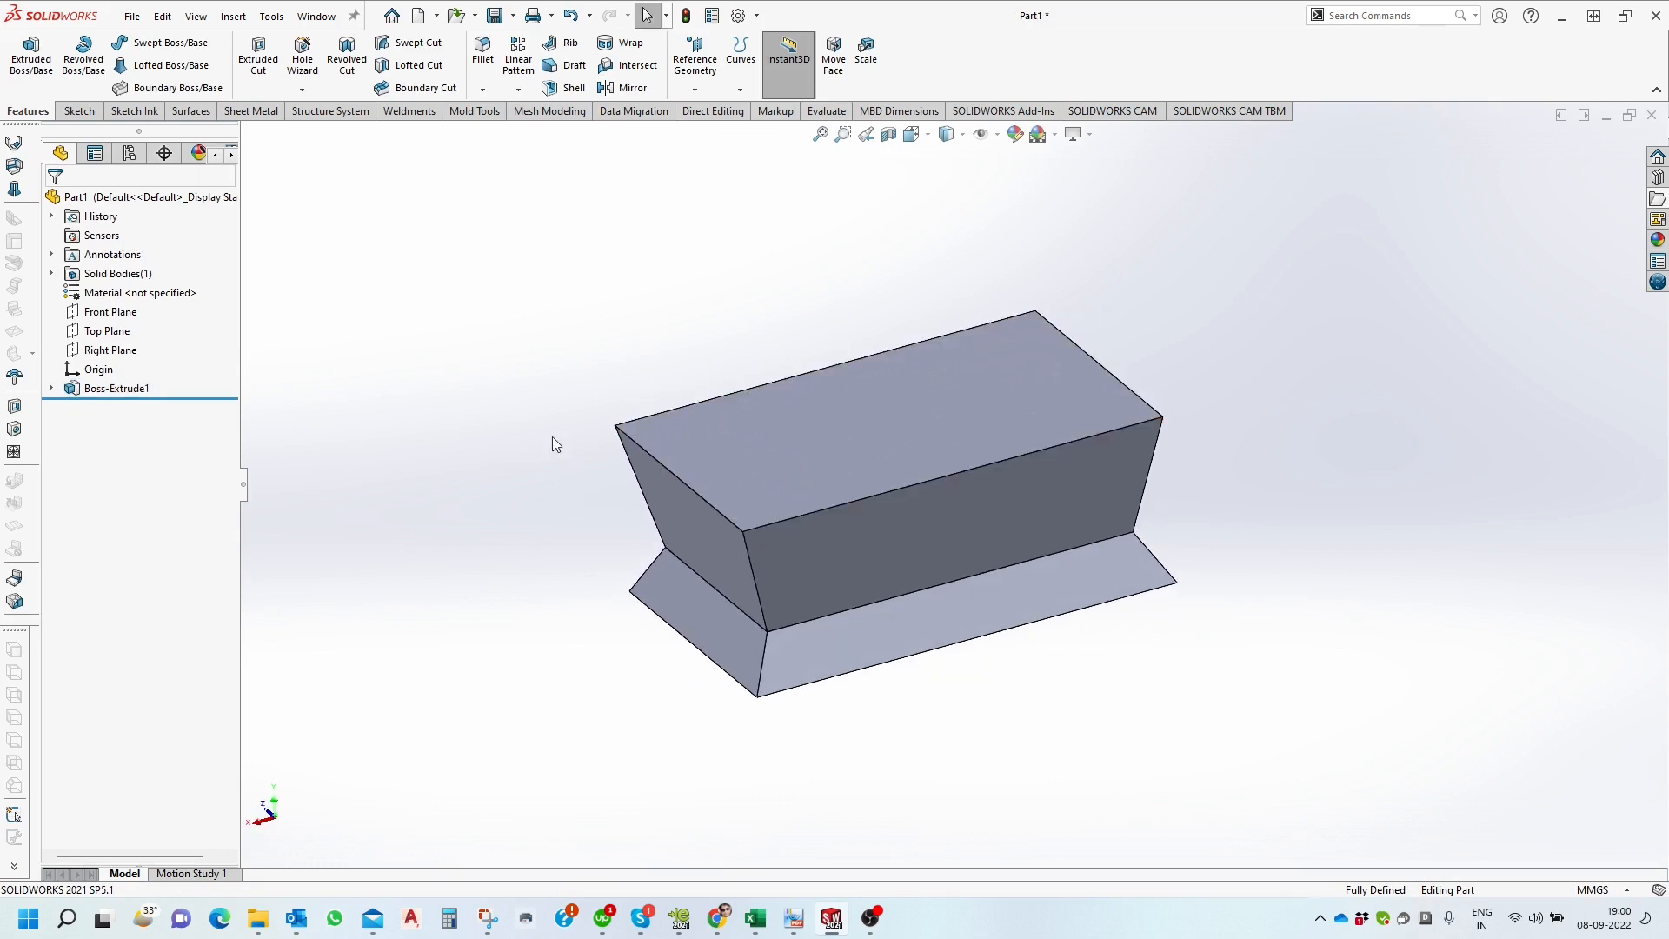
Open the definition of the two-direction drafted boss extrusion for editing.
right_click(137, 394)
key("Escape")
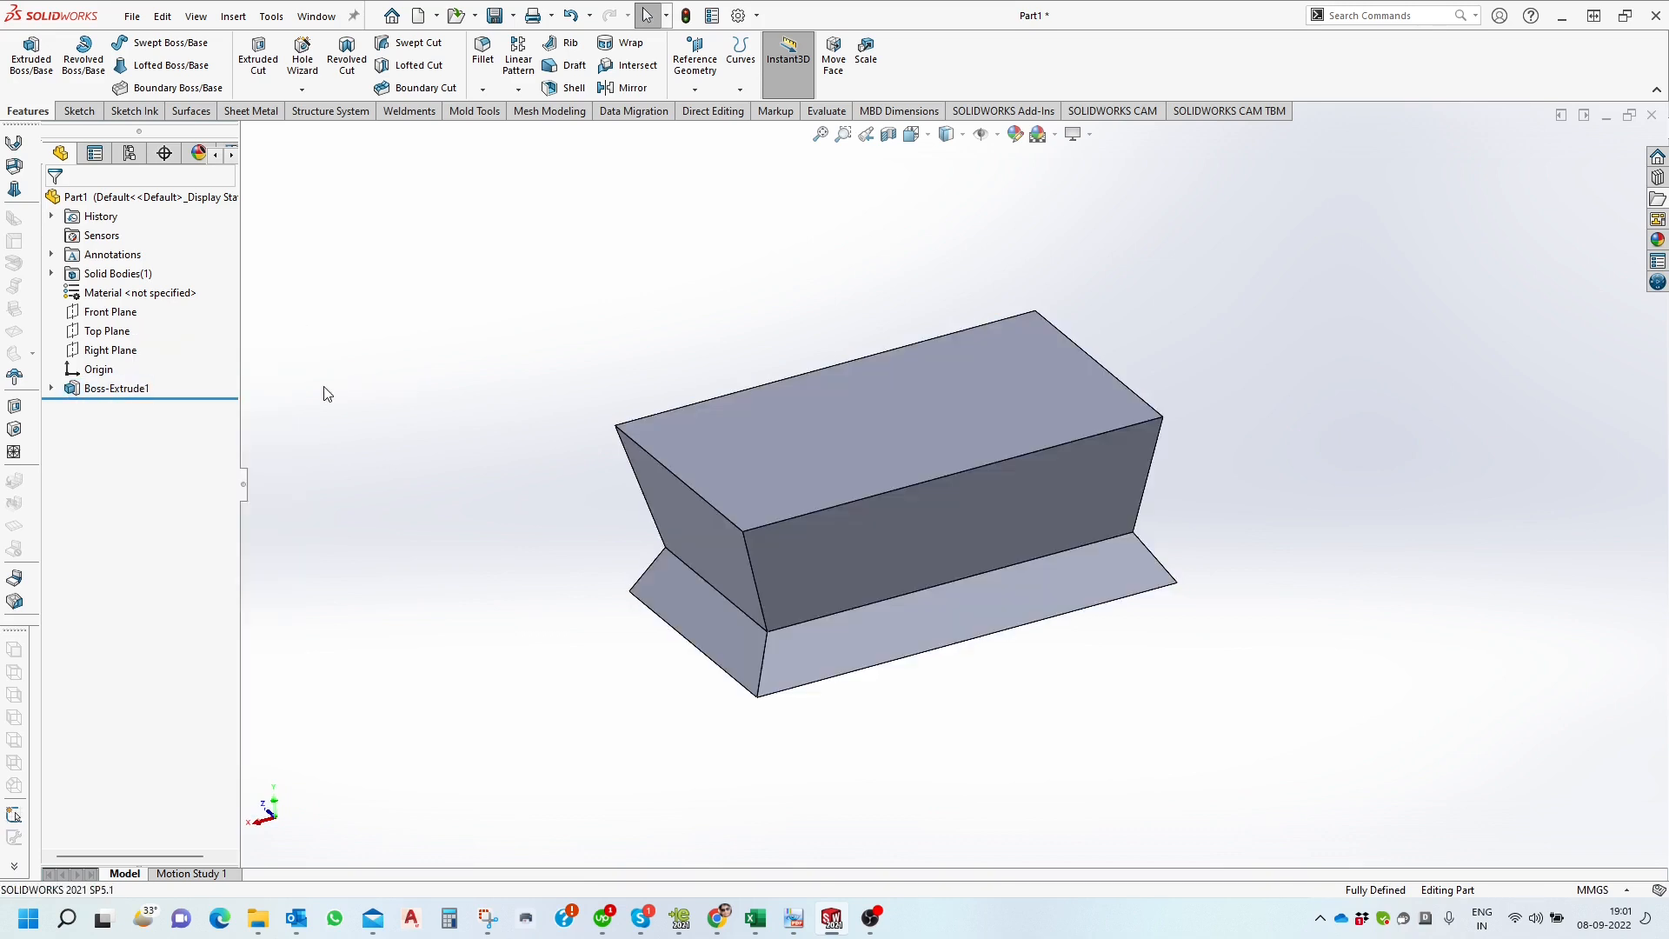
left_click(120, 388)
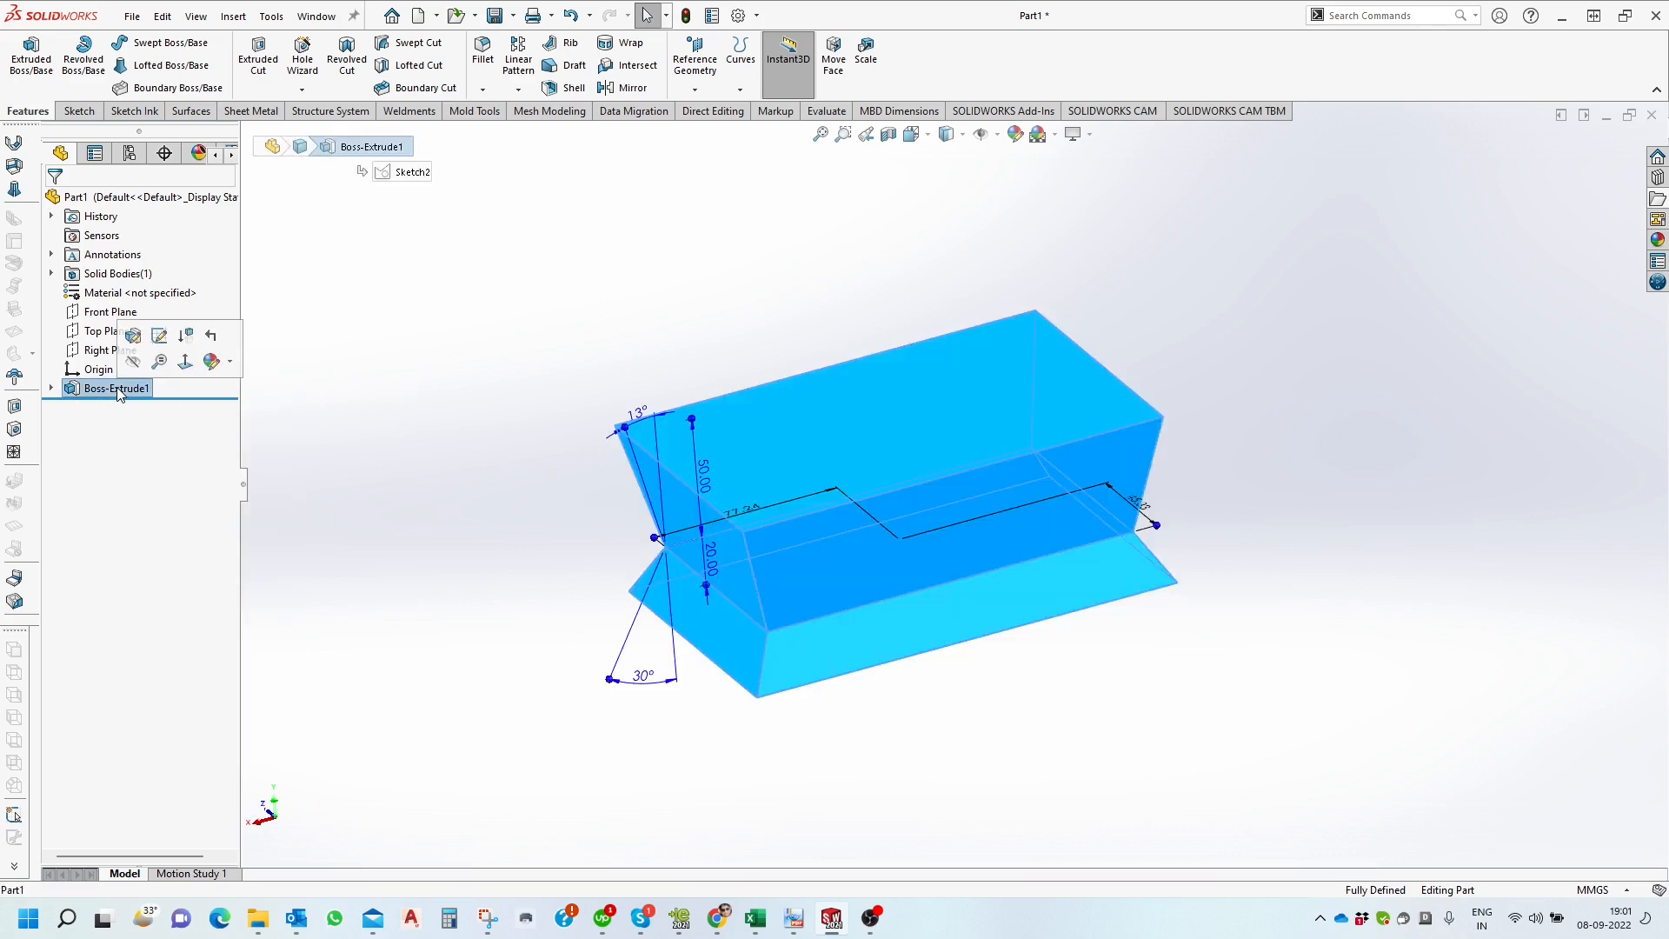
left_click(133, 337)
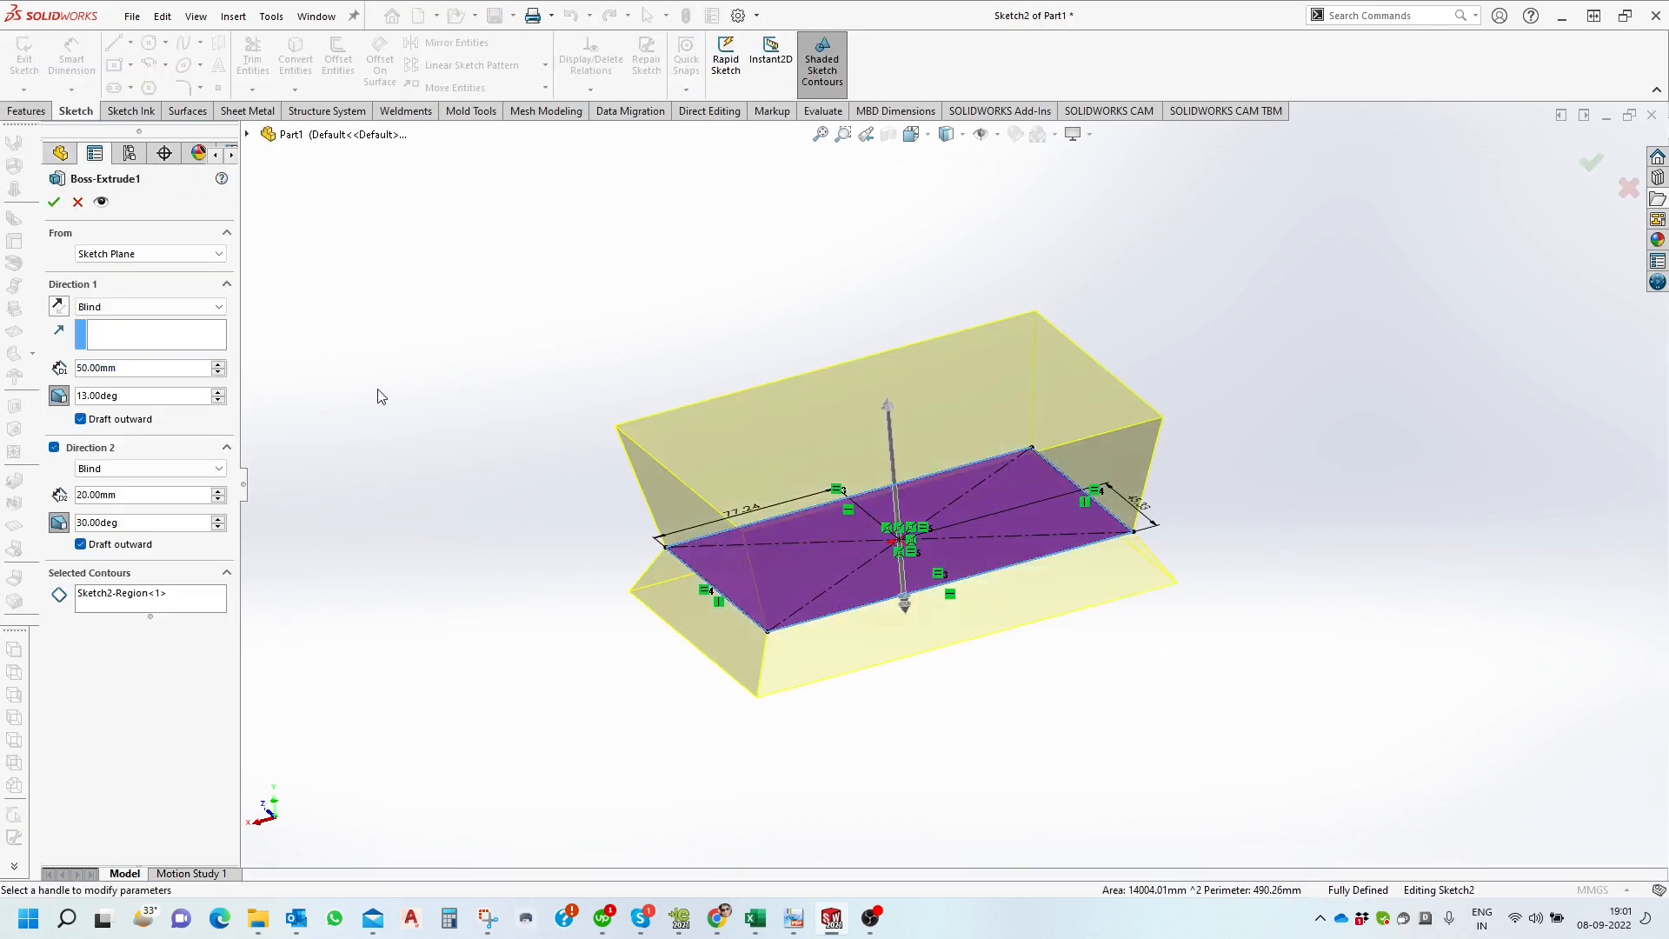
Try the Up To Vertex end condition for Direction 1 and activate its vertex reference selection.
left_click(150, 307)
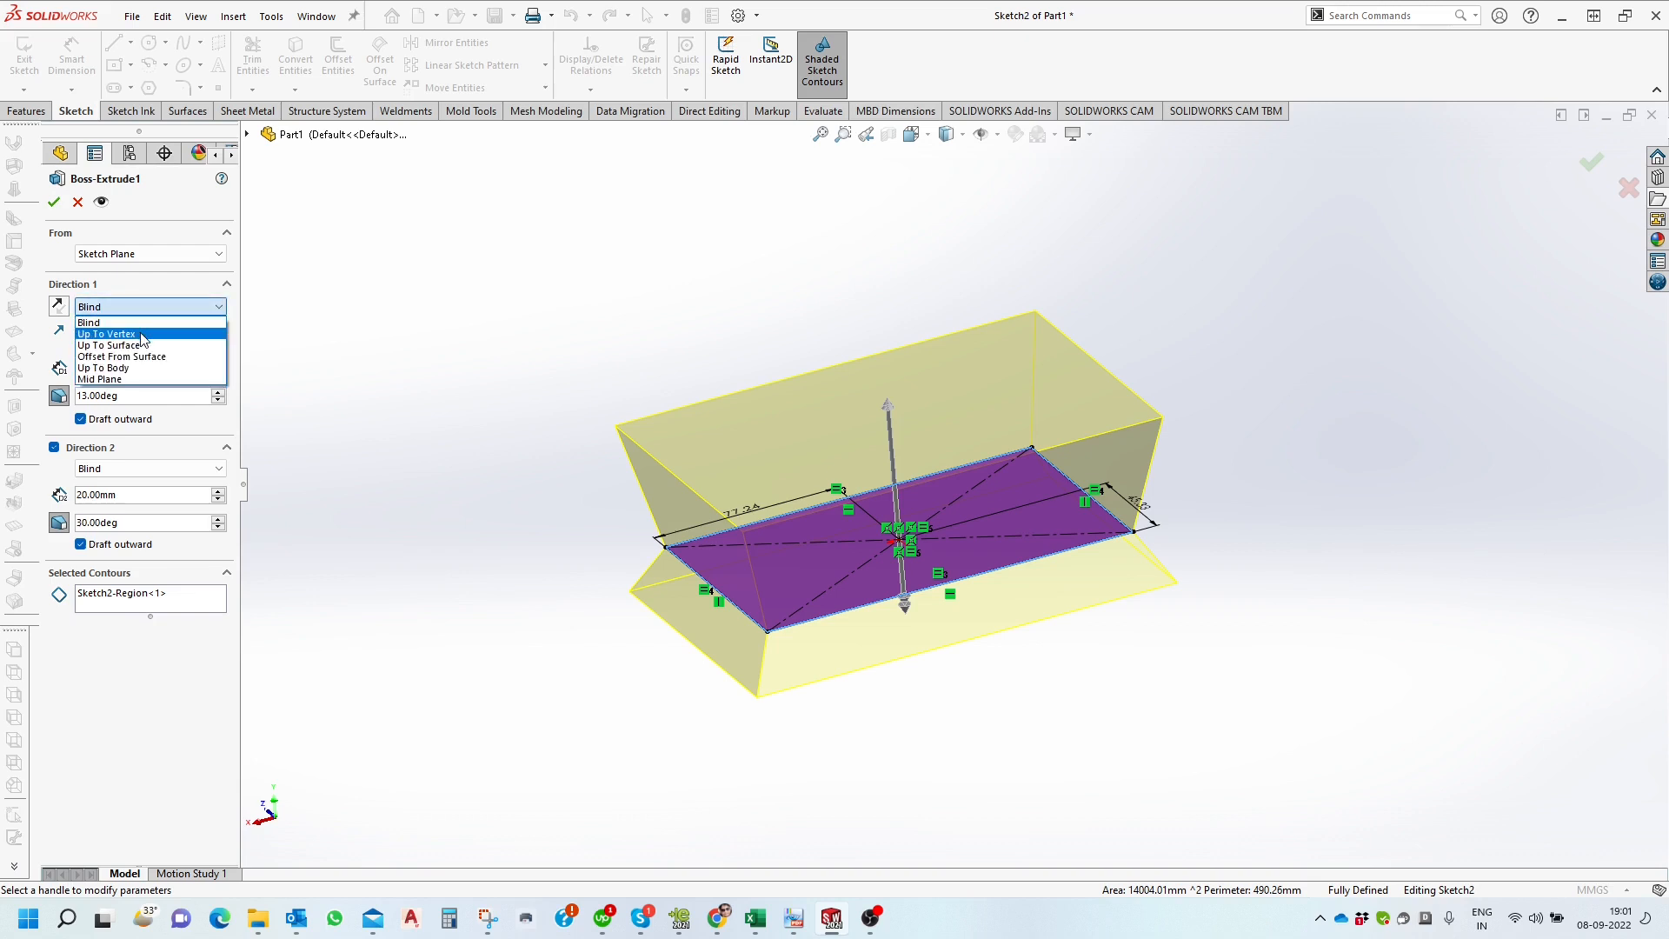
left_click(143, 334)
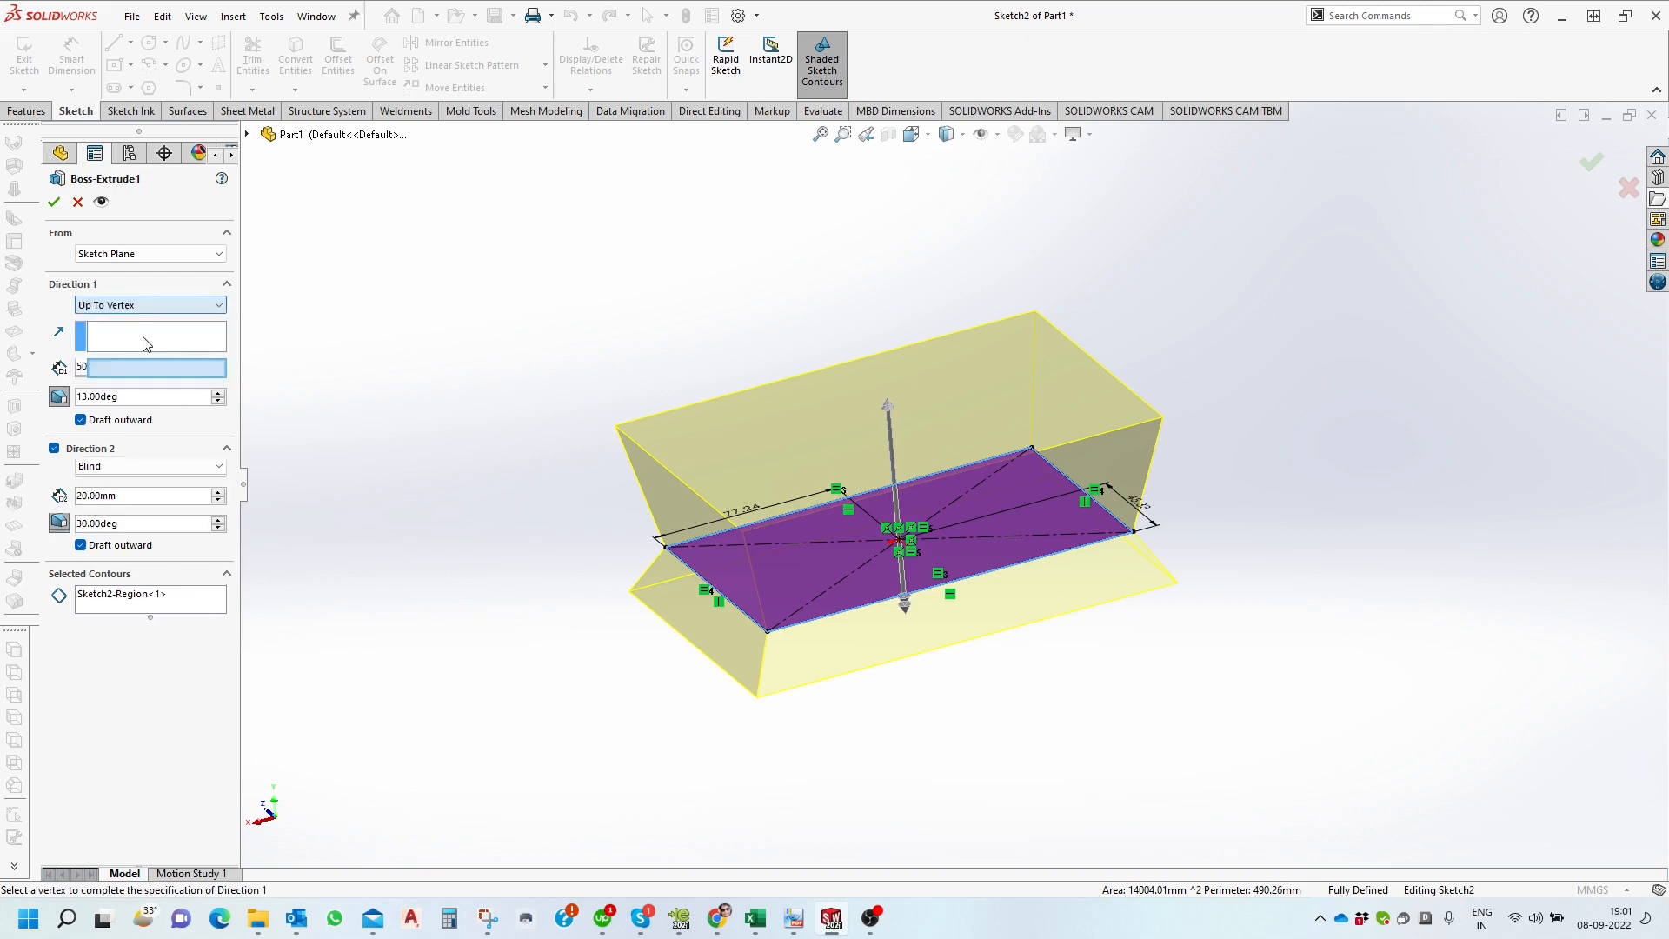
middle_click_drag(670, 440, 688, 376)
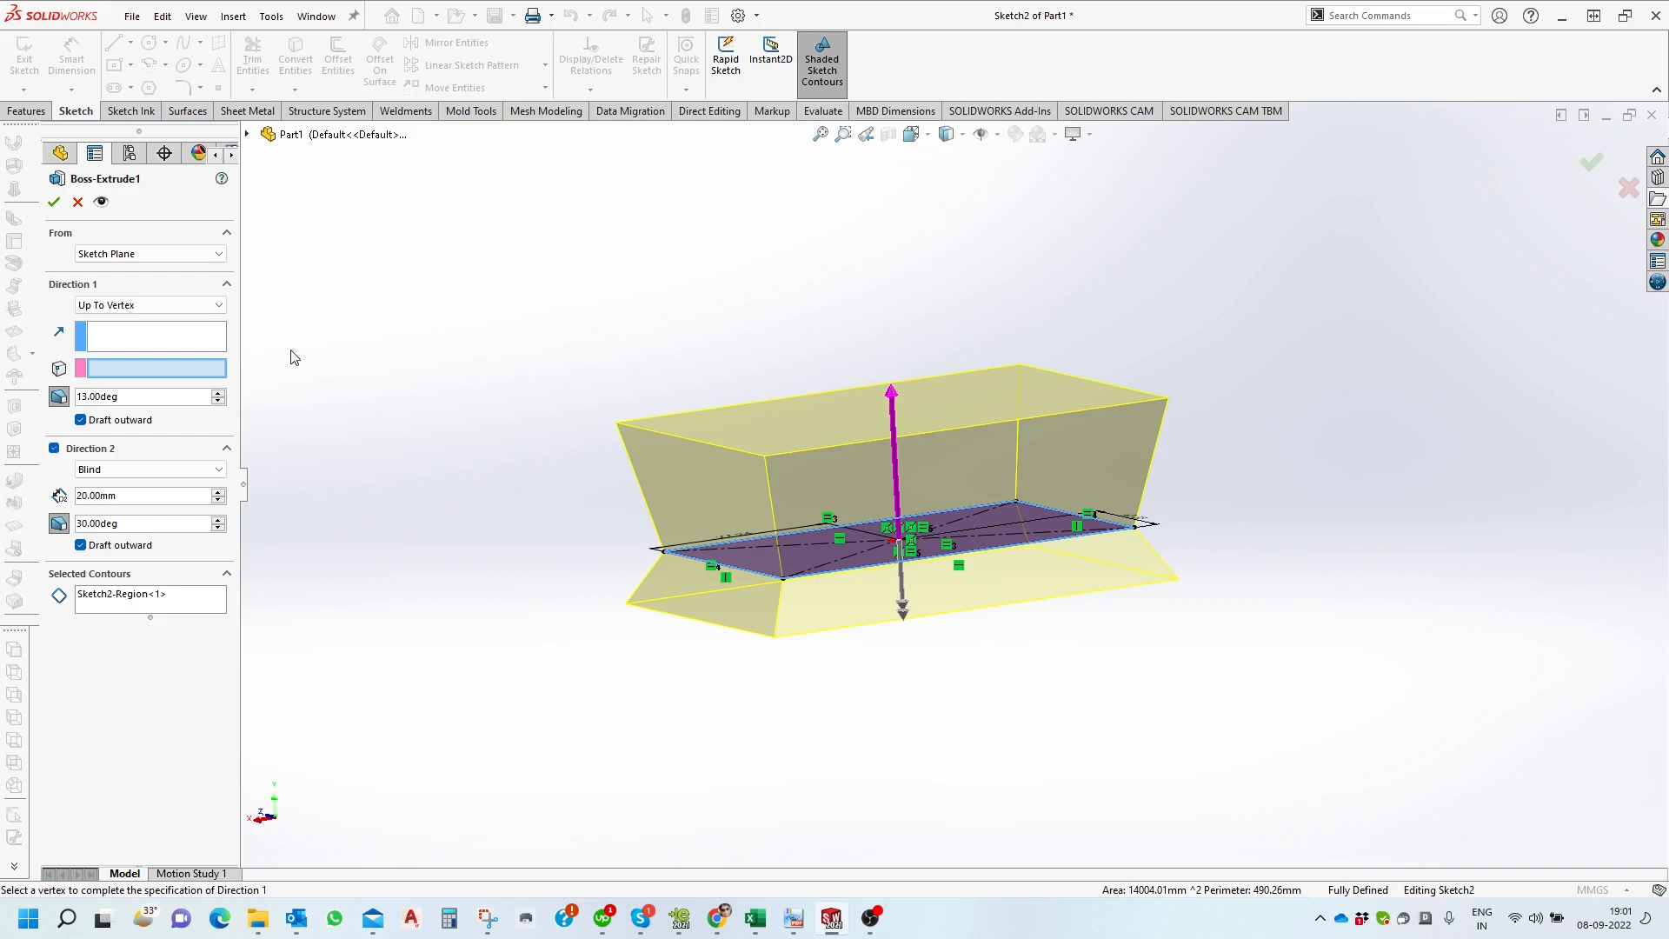
left_click(103, 368)
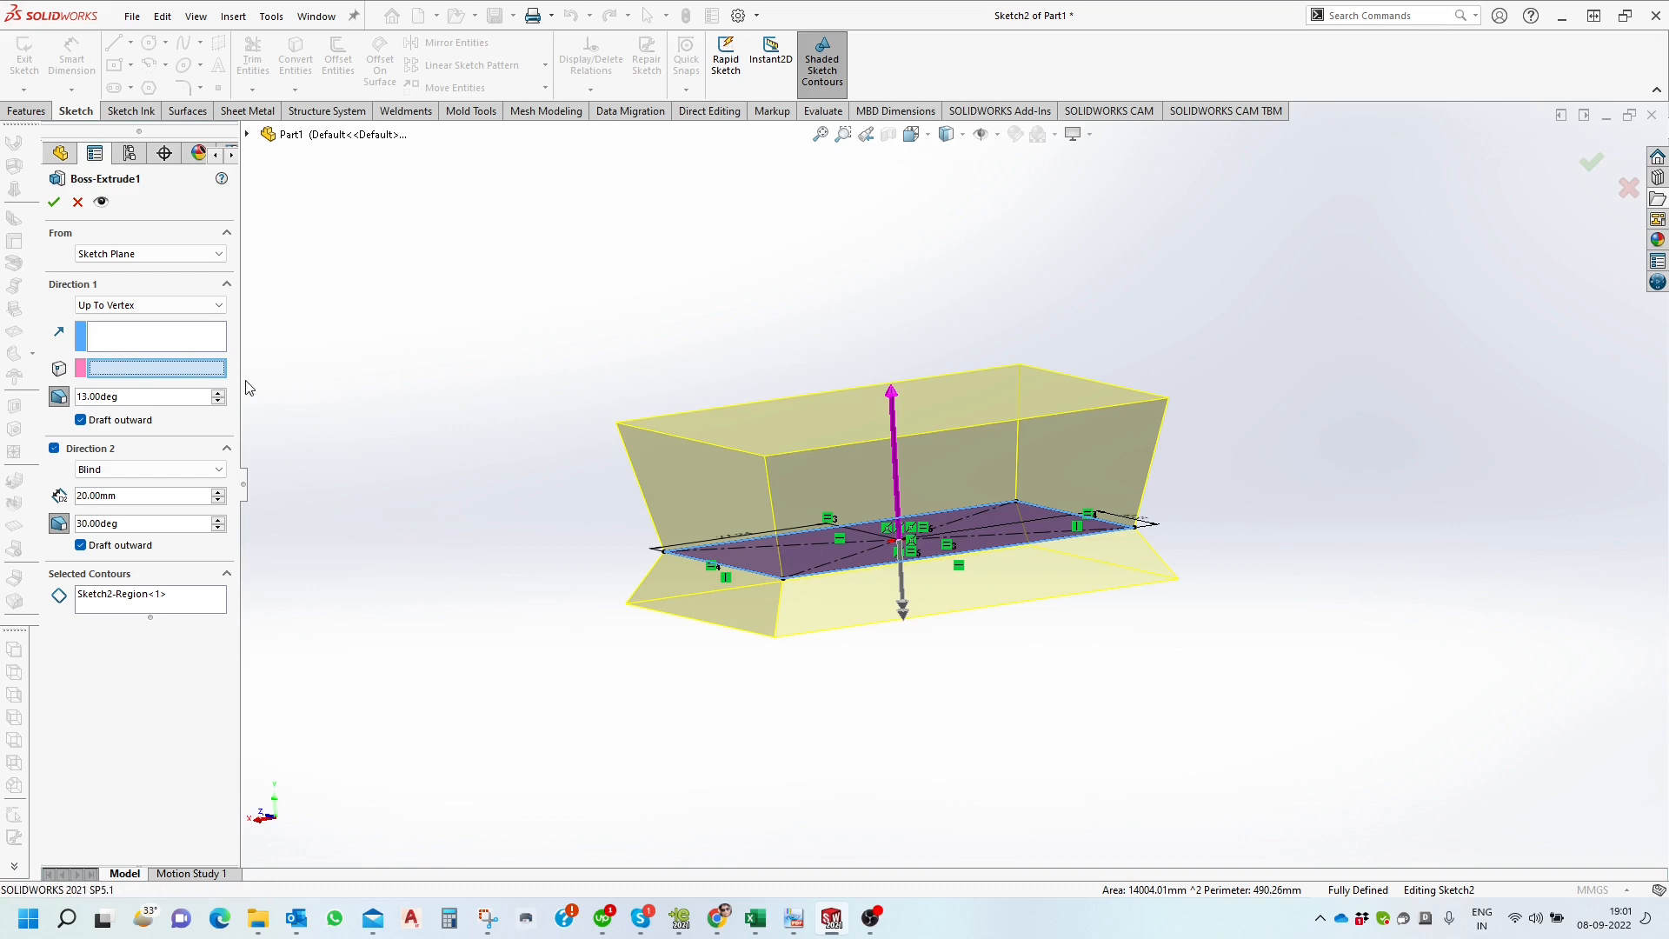
middle_click_drag(526, 412, 497, 449)
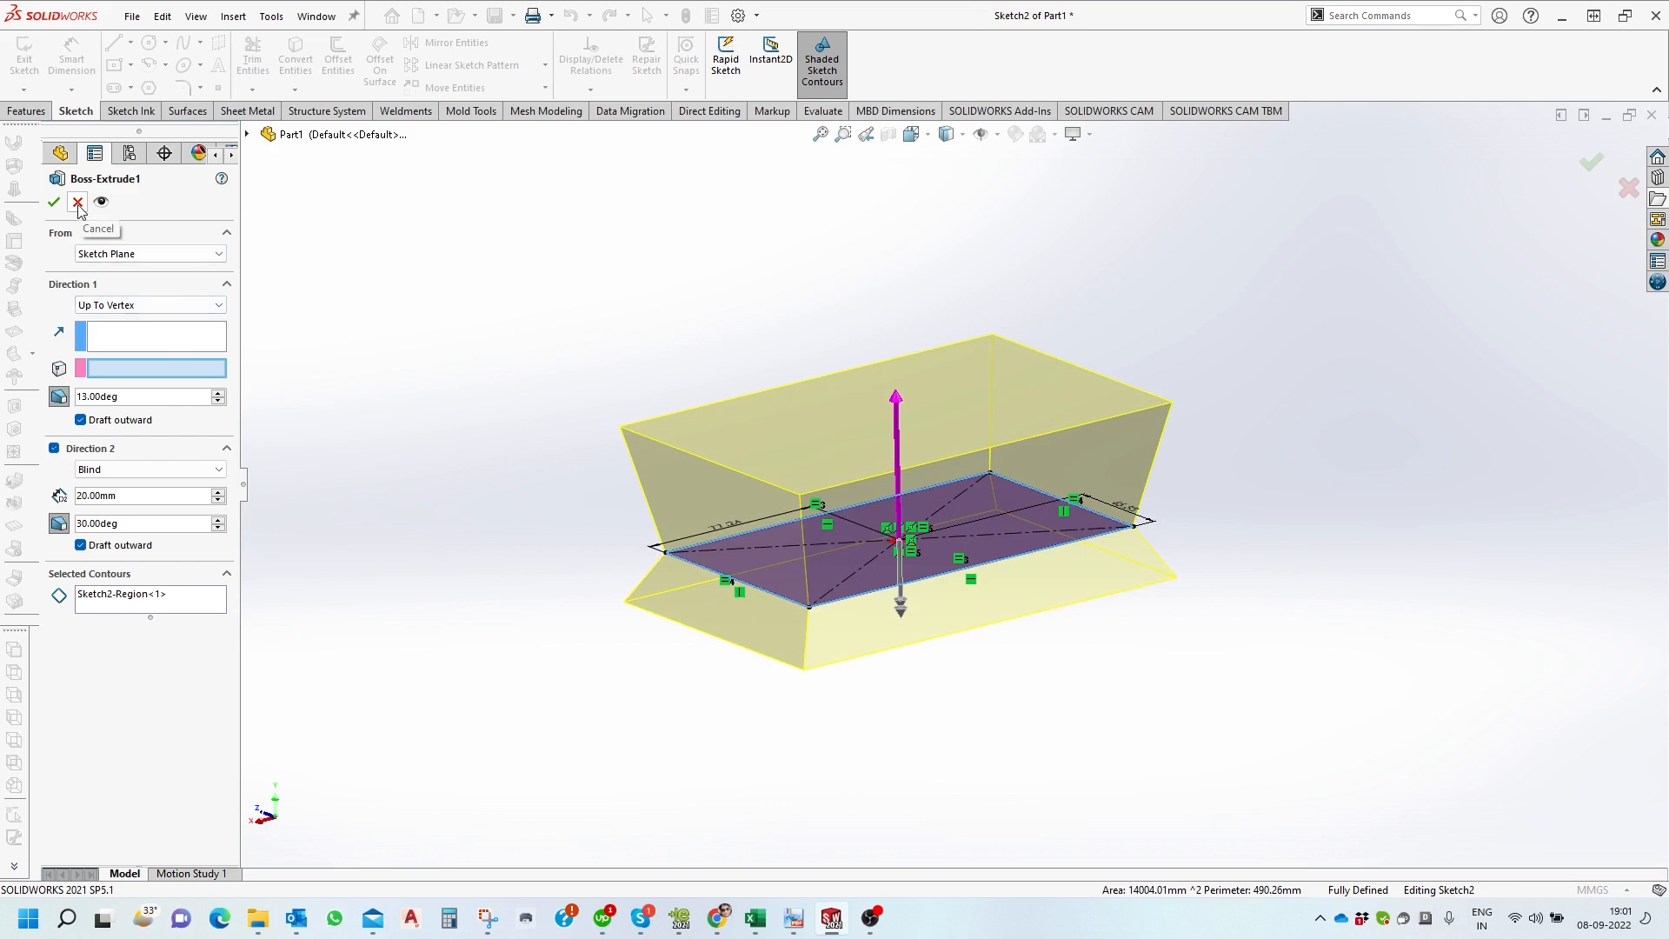
Set the Direction 1 end condition to Mid Plane and pull the extrusion's total depth to about 193 mm.
left_click(195, 306)
left_click(194, 313)
left_click(175, 311)
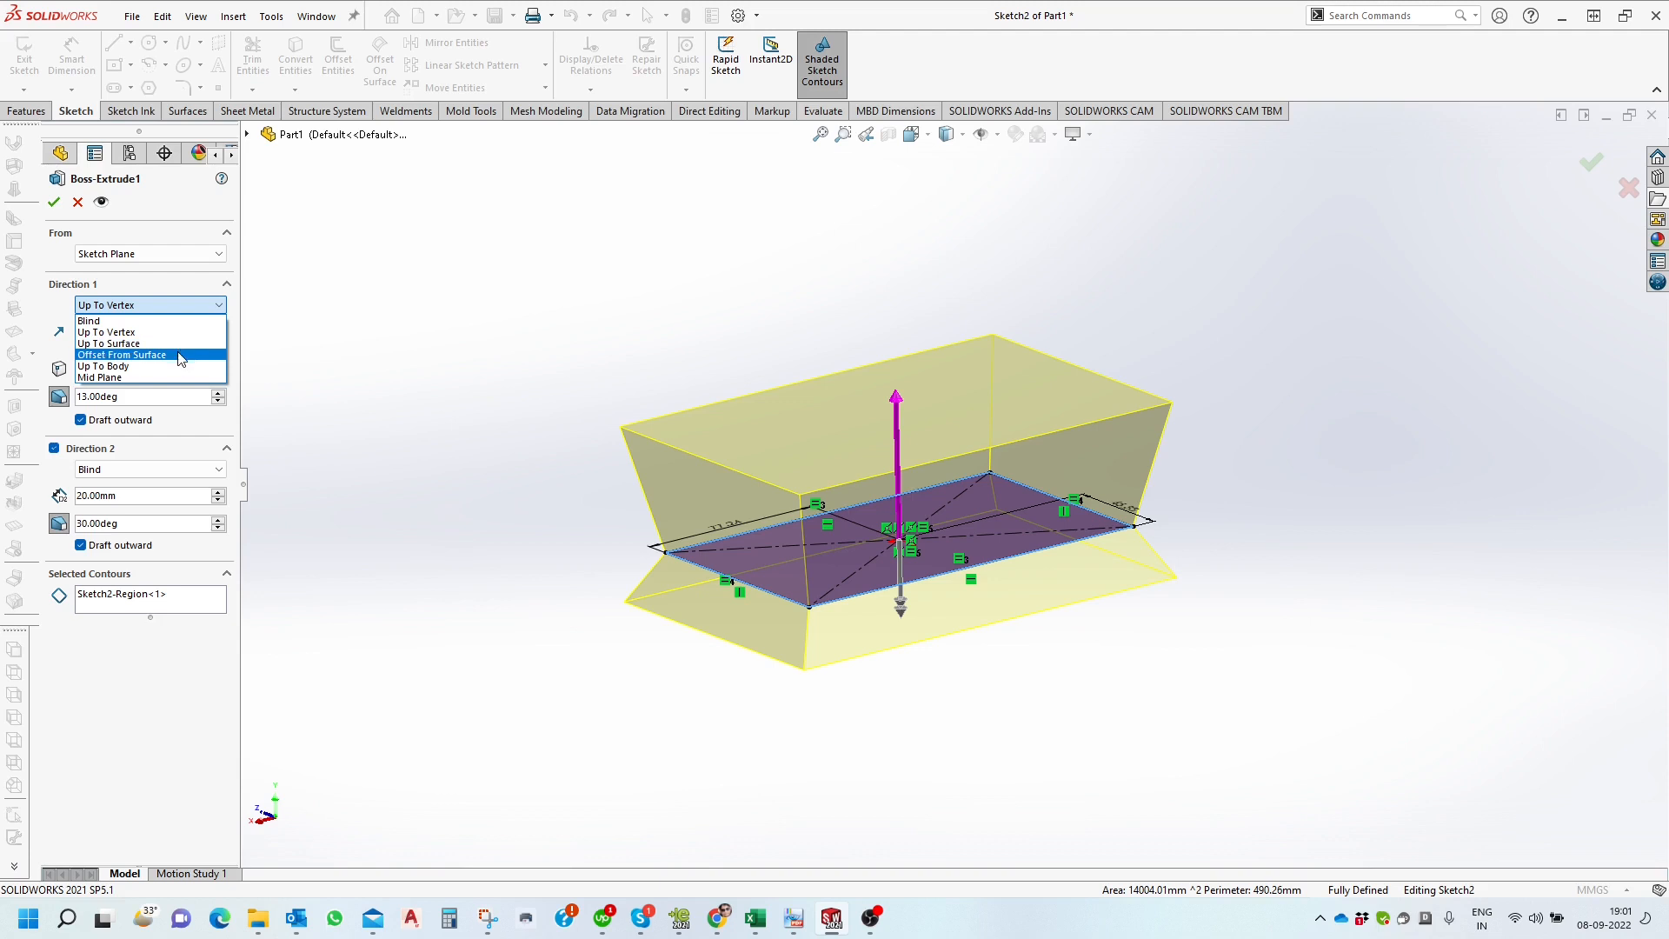
left_click(119, 379)
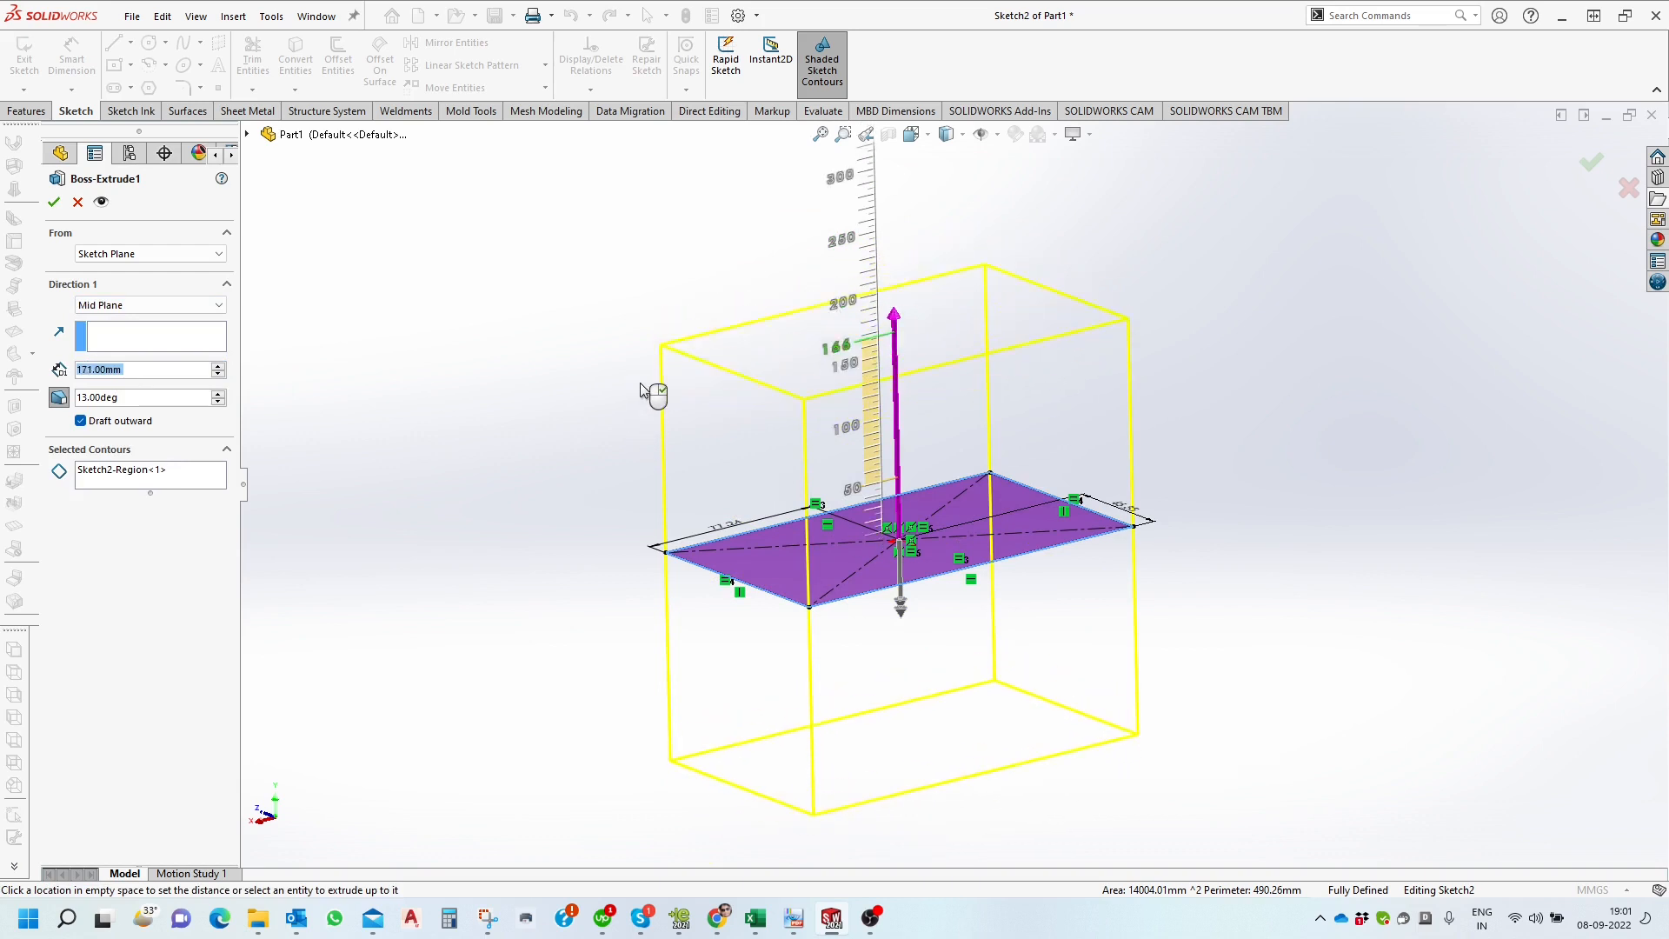
left_click(645, 372)
mouse_move(864, 459)
middle_mouse_down()
mouse_move(778, 369)
mouse_move(834, 261)
middle_mouse_up()
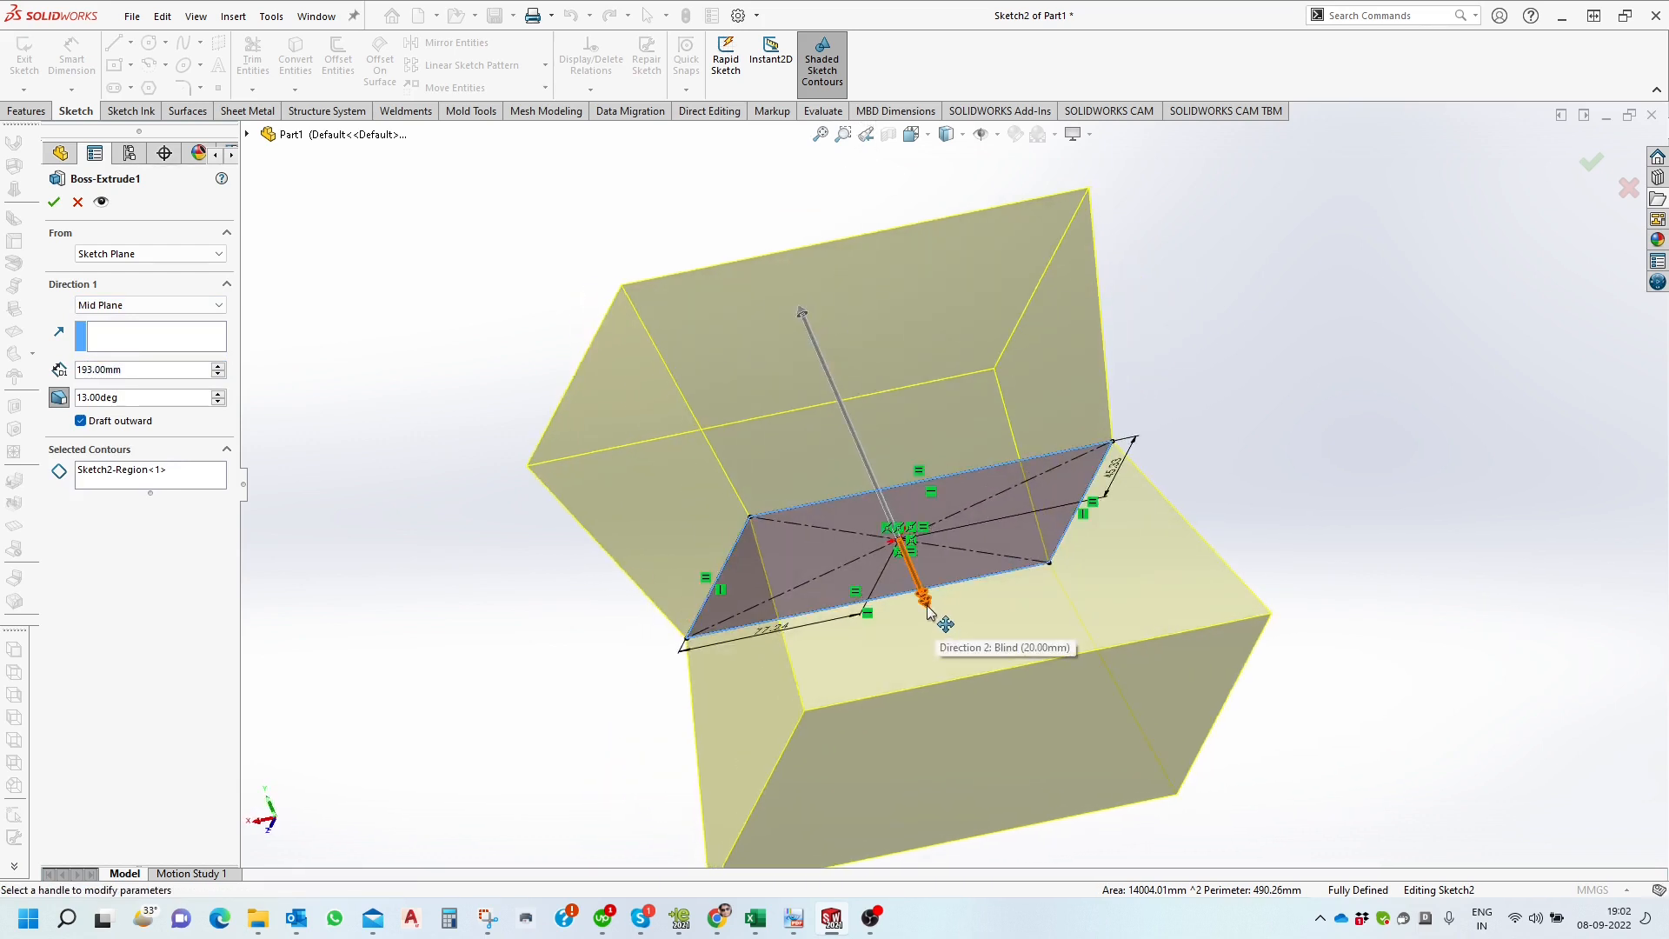
left_click_drag(927, 608, 978, 698)
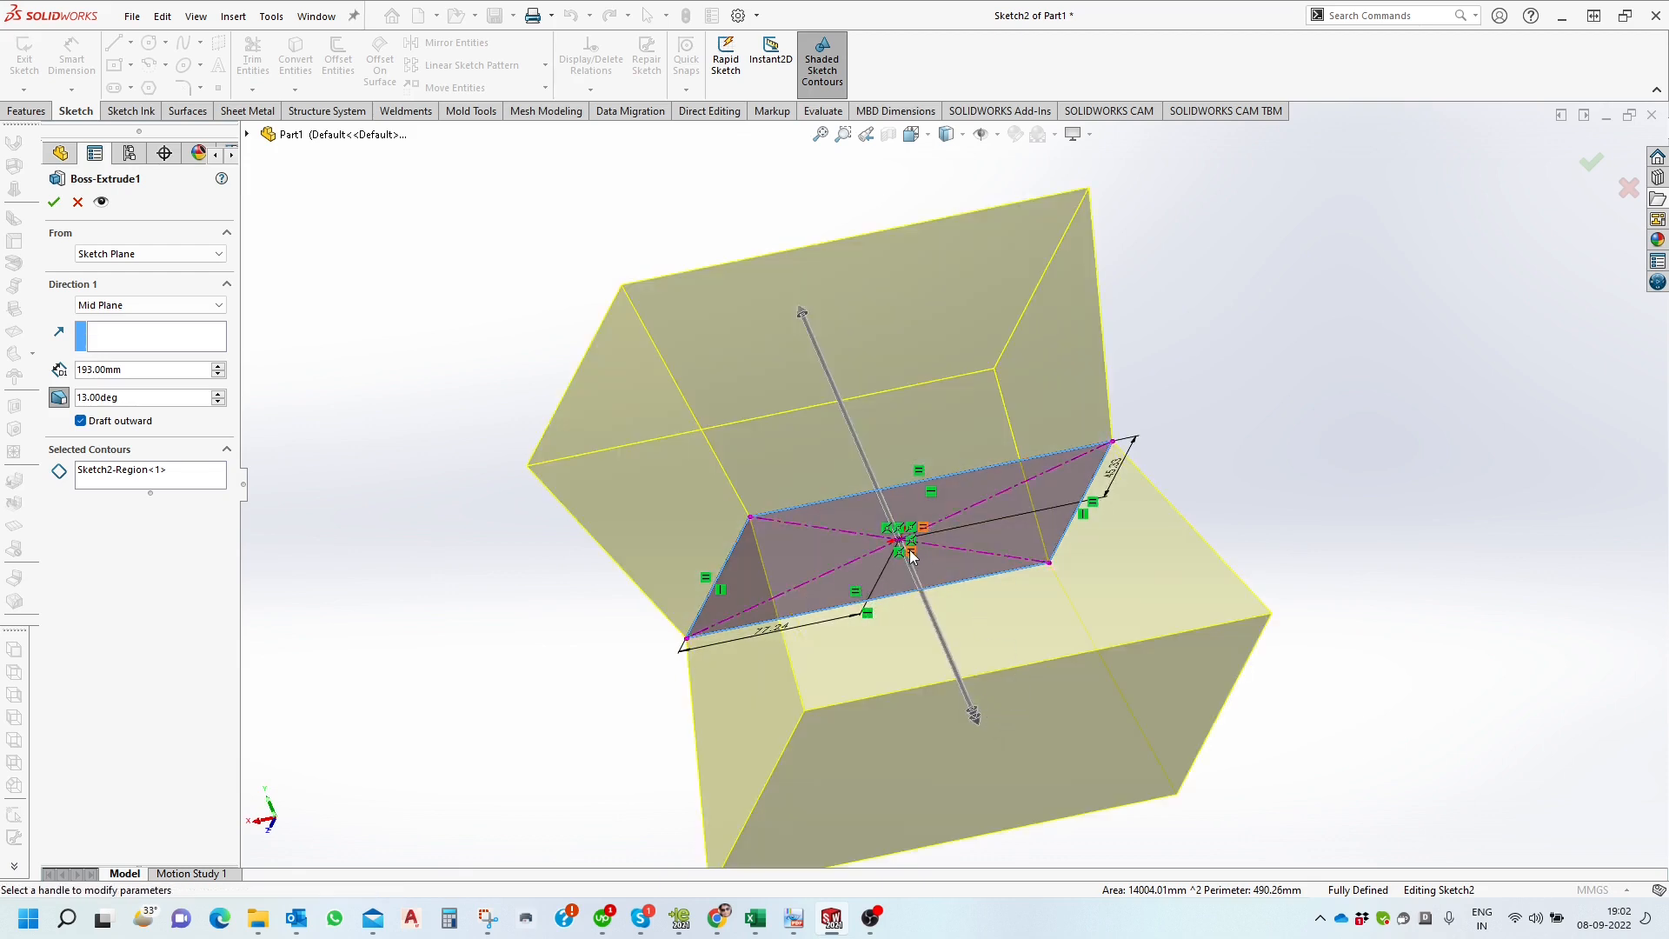
mouse_move(663, 518)
middle_mouse_down()
mouse_move(507, 577)
mouse_move(628, 386)
mouse_move(693, 336)
mouse_move(647, 340)
middle_mouse_up()
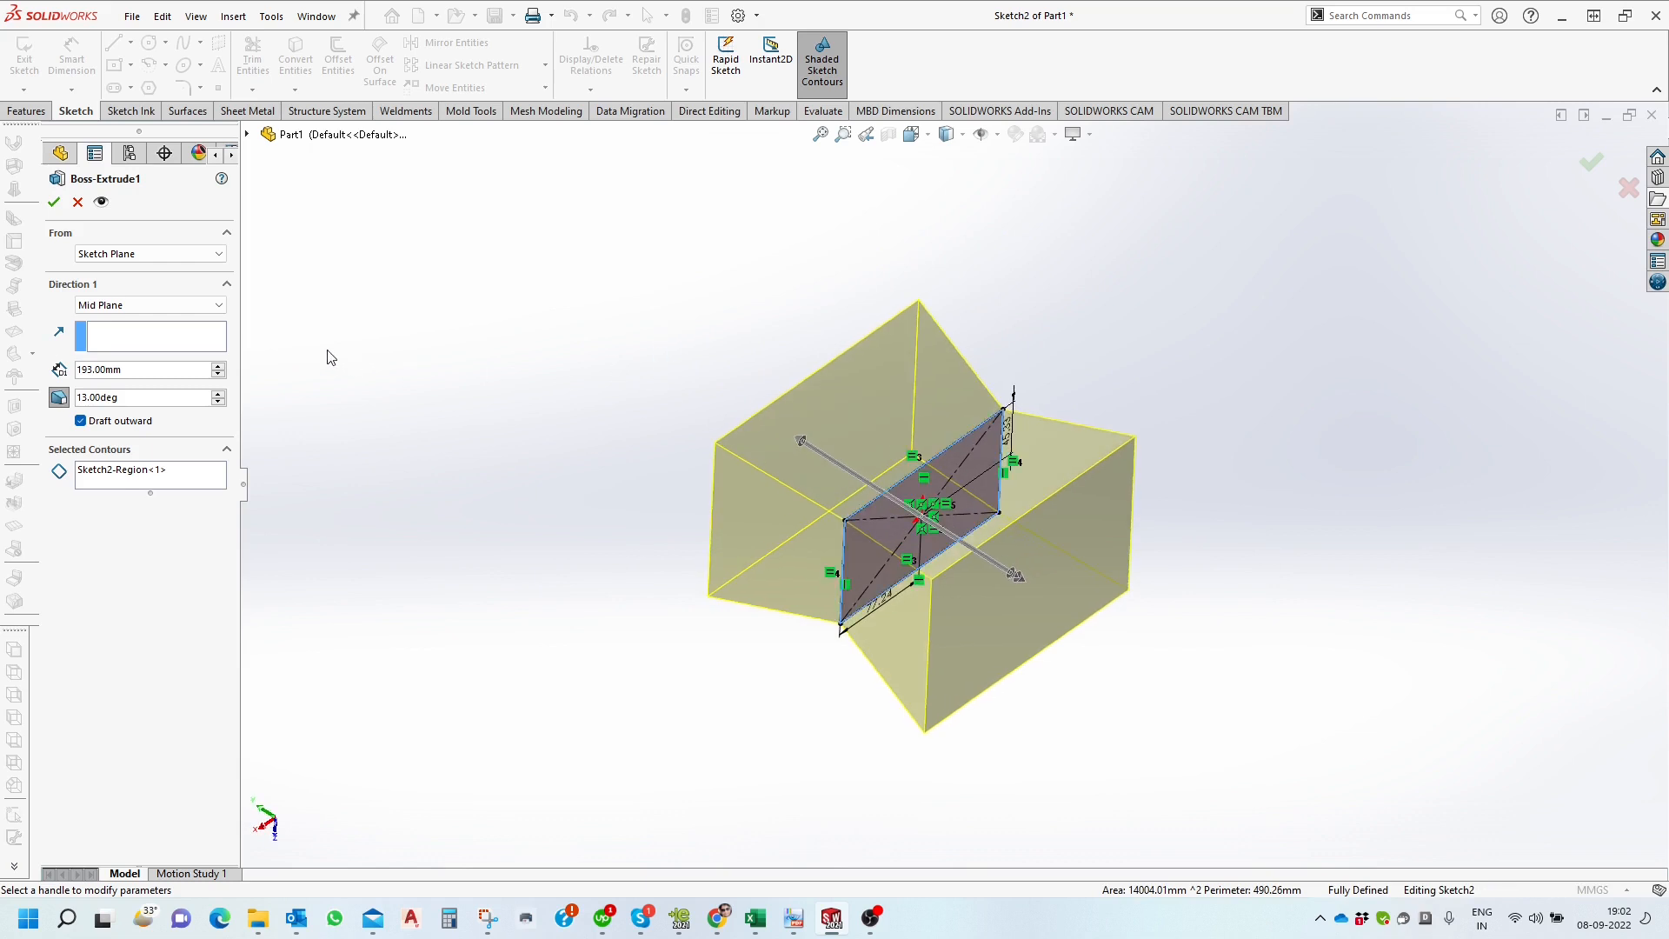
left_click(136, 306)
left_click(136, 307)
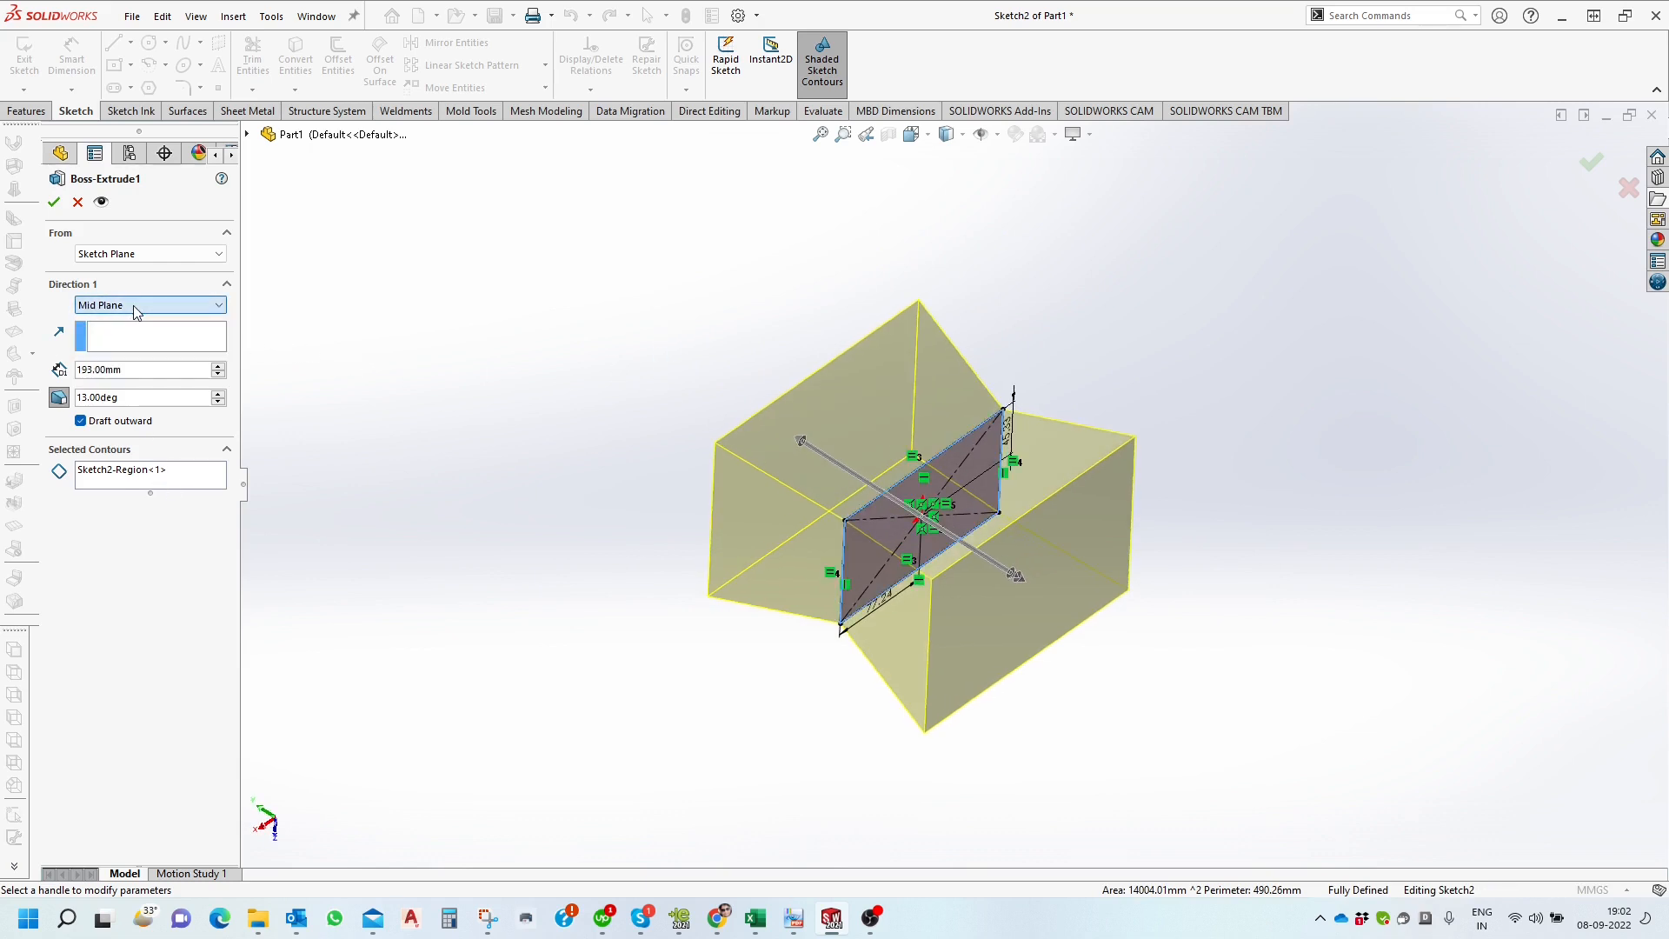
left_click(142, 304)
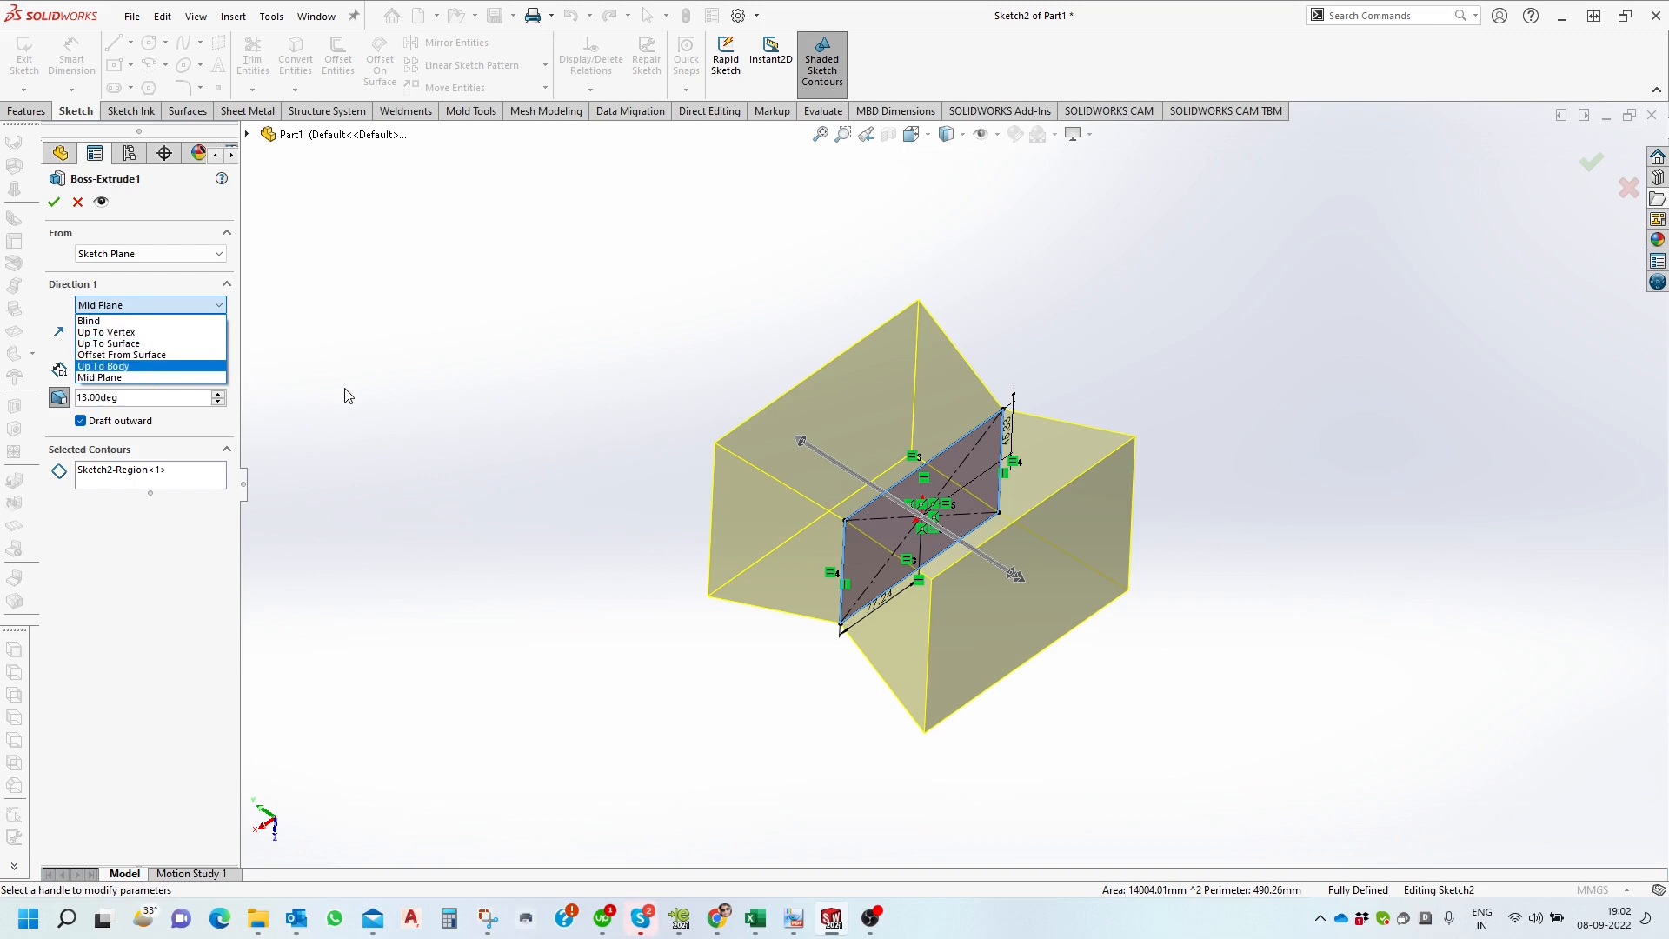
left_click(365, 395)
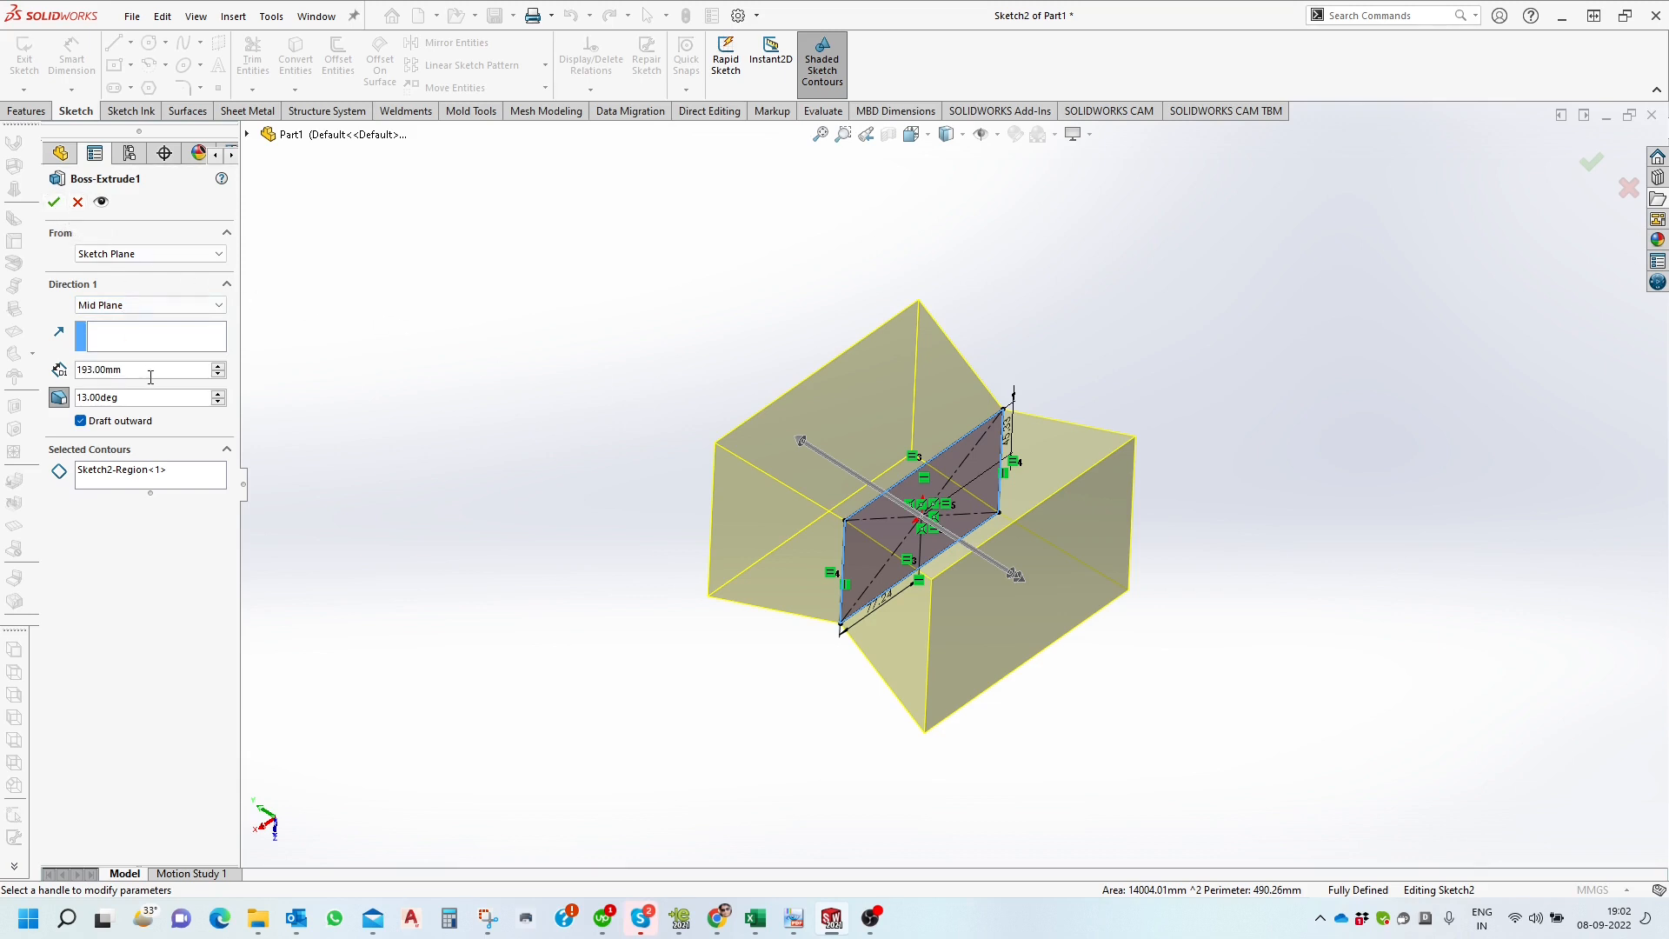
Turn off outward drafting and the draft itself for the mid-plane extrusion, and accept the edited feature.
left_click(81, 421)
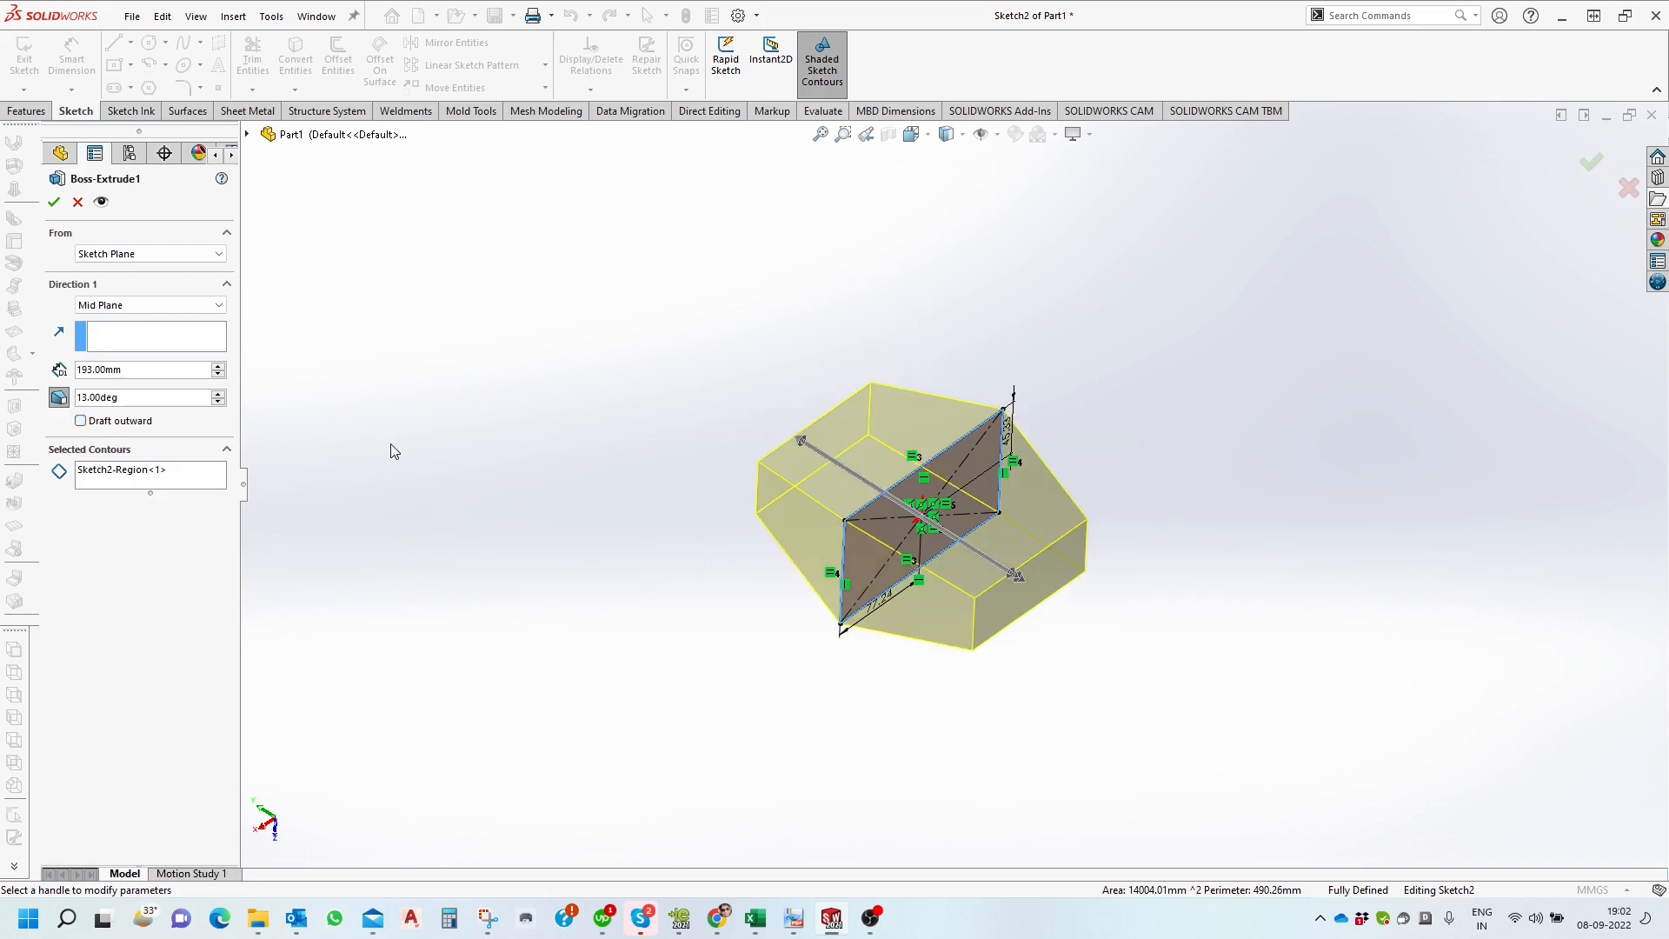
left_click(59, 397)
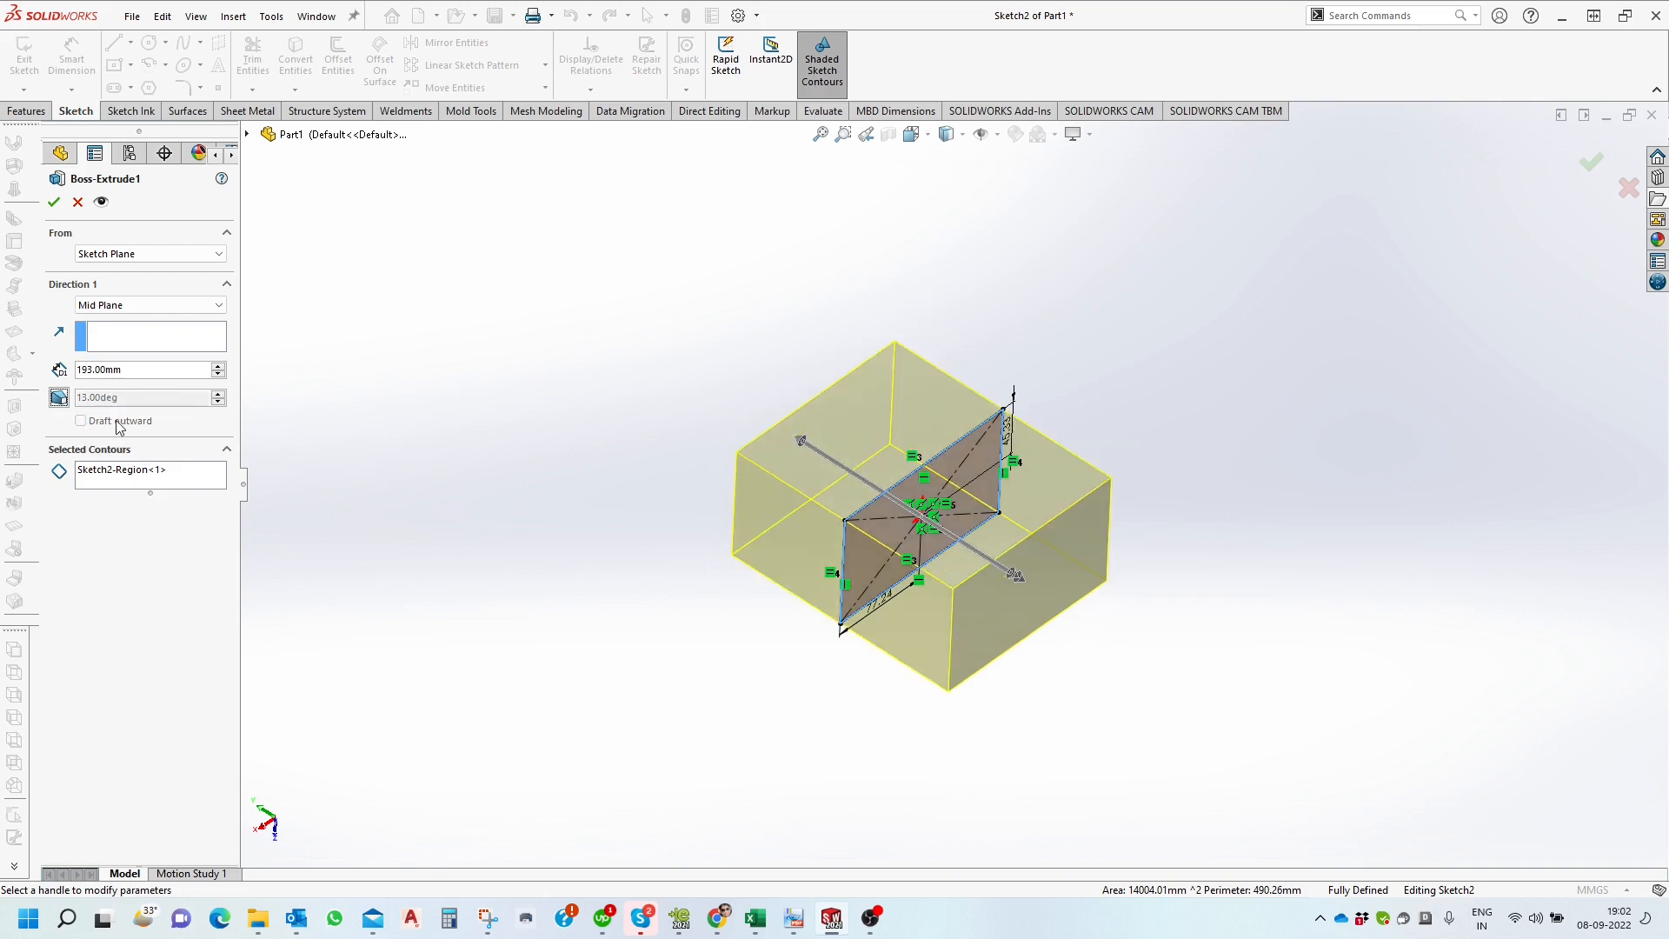
left_click(54, 202)
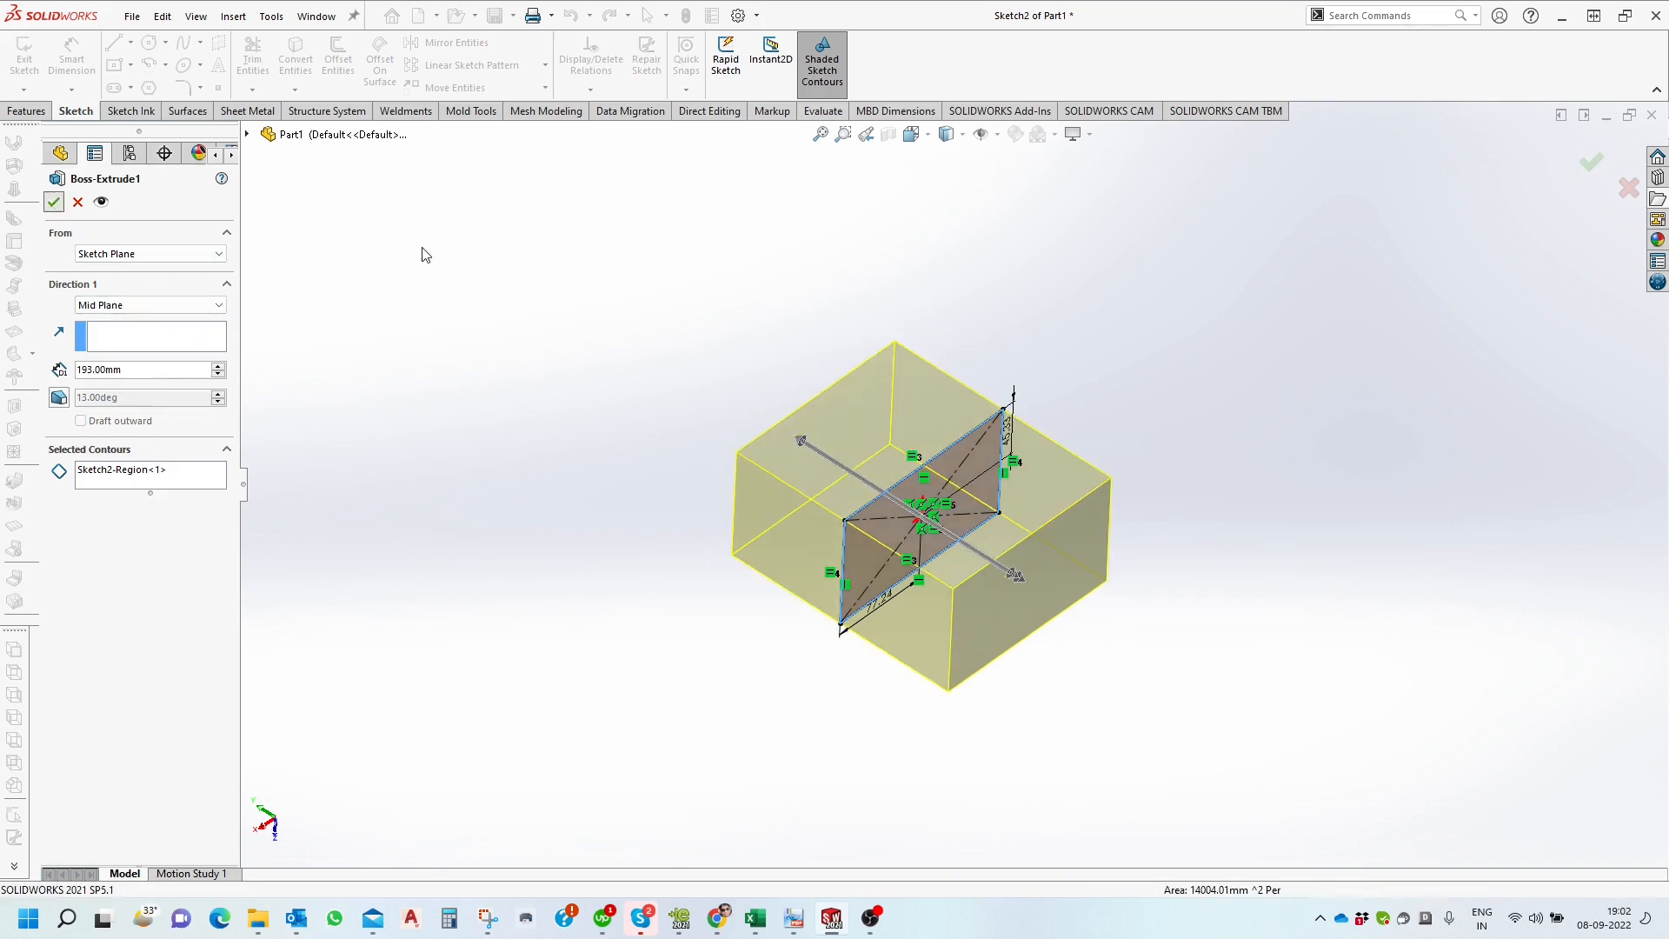
middle_click_drag(671, 391, 819, 497)
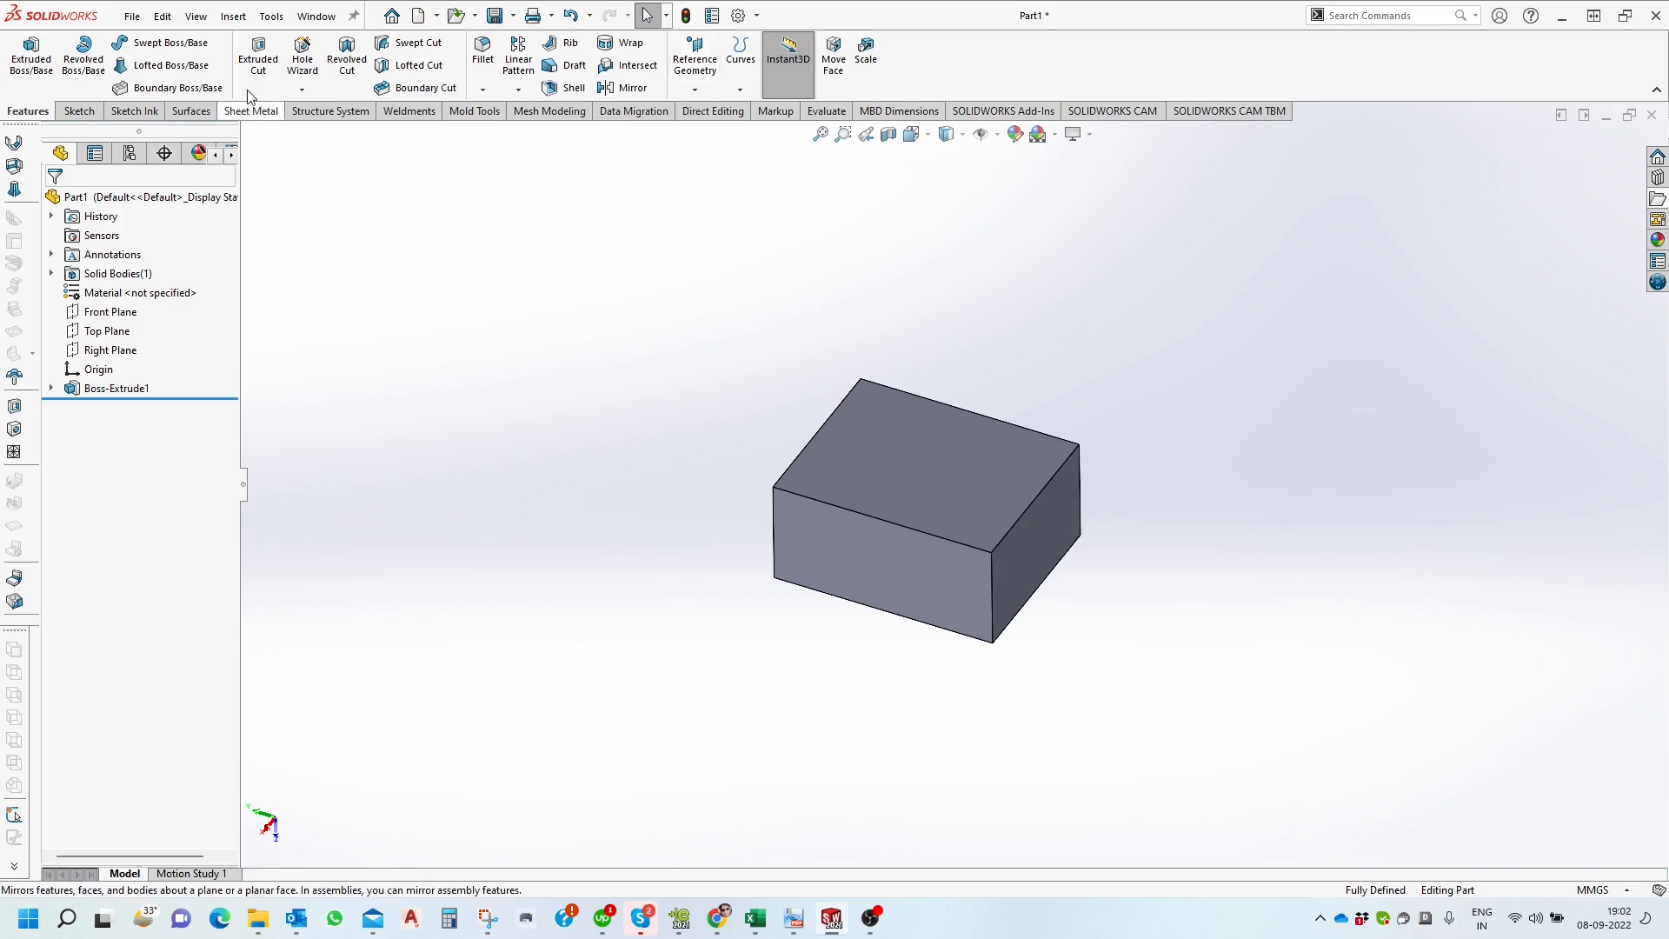
middle_click_drag(969, 435, 976, 293)
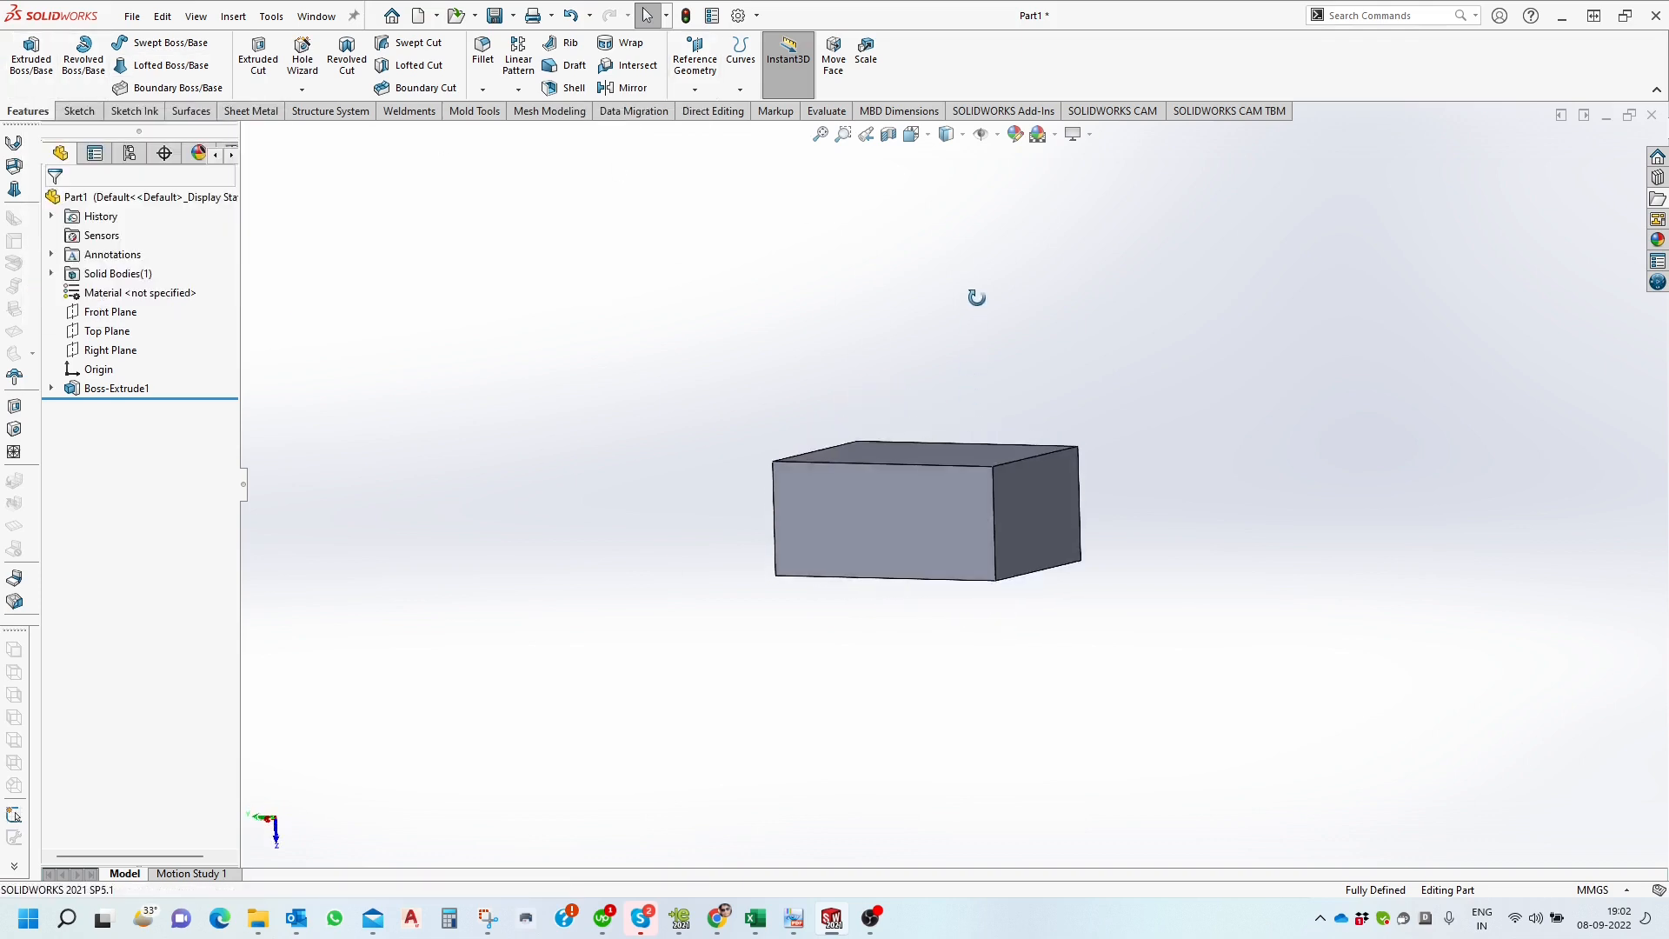
scroll(936, 503, "up", 3)
mouse_move(936, 503)
middle_mouse_down()
mouse_move(972, 339)
mouse_move(950, 526)
middle_mouse_up()
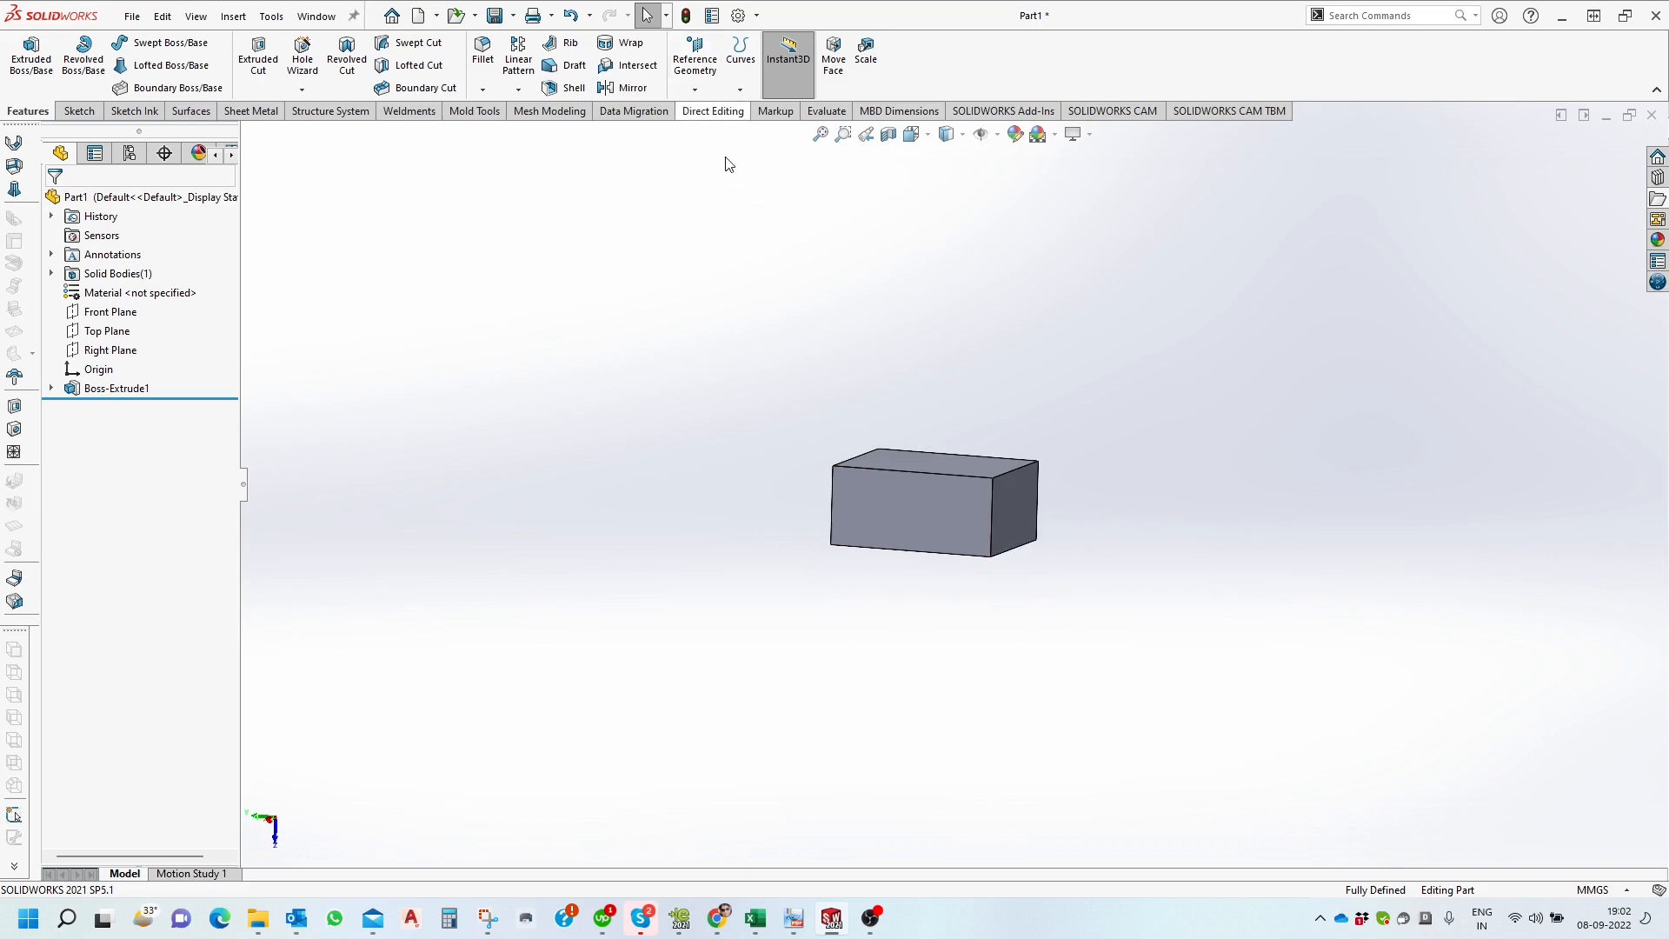
middle_click_drag(919, 412, 911, 430)
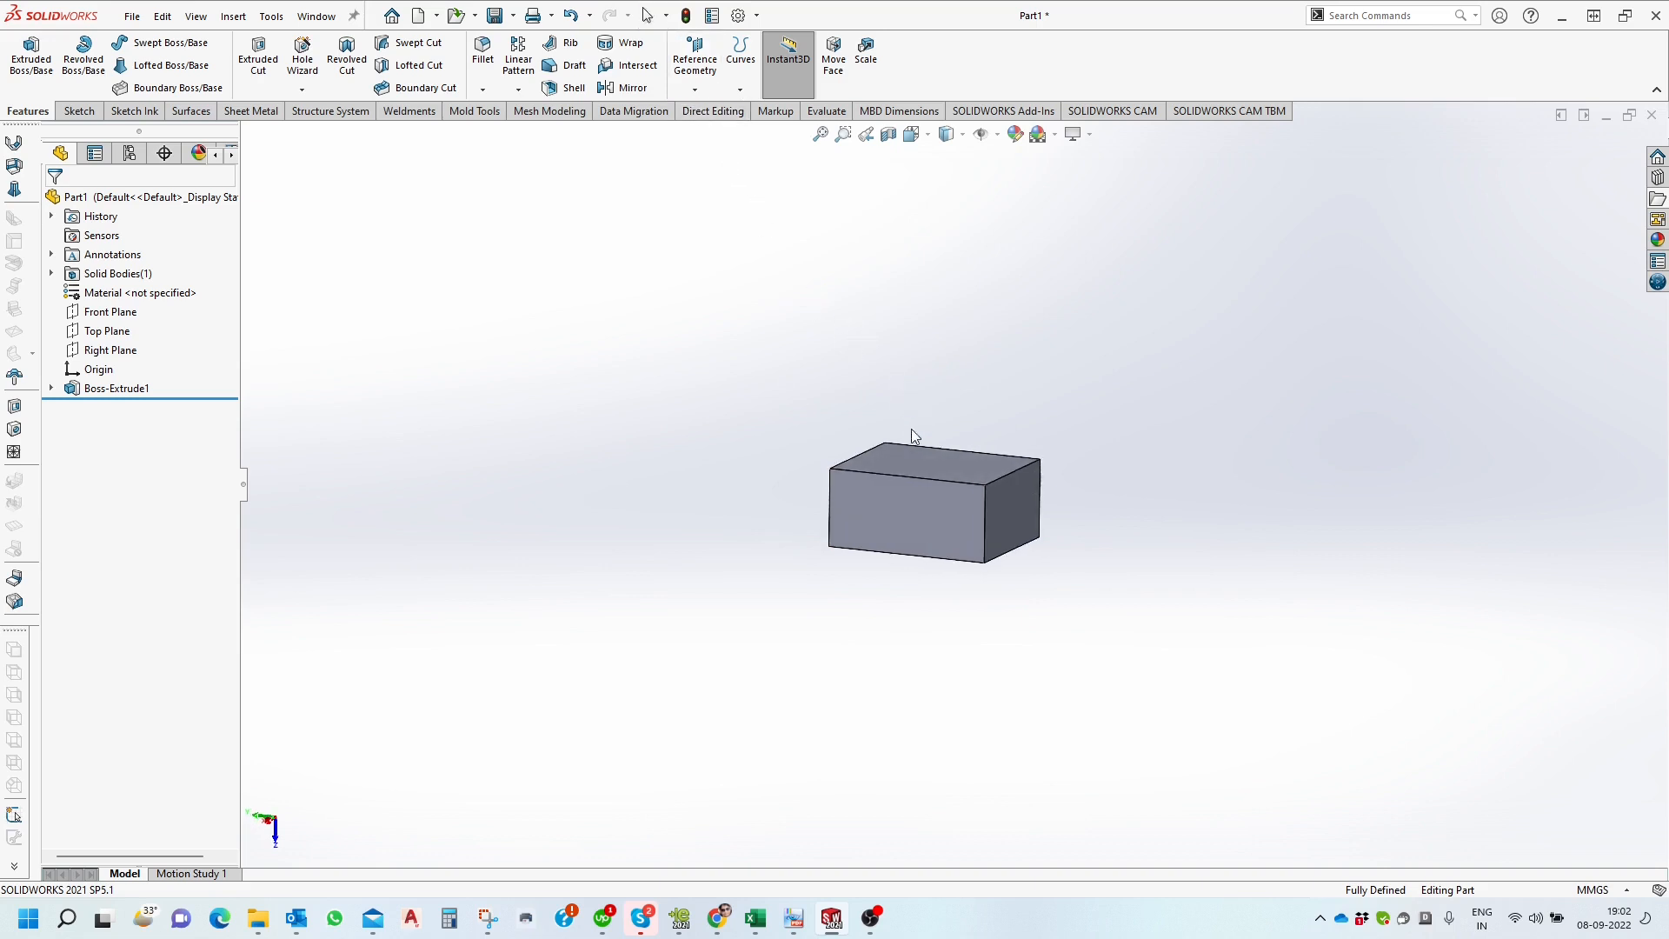
Create a reference plane offset 50 mm outward from the block's large upper face.
left_click(685, 91)
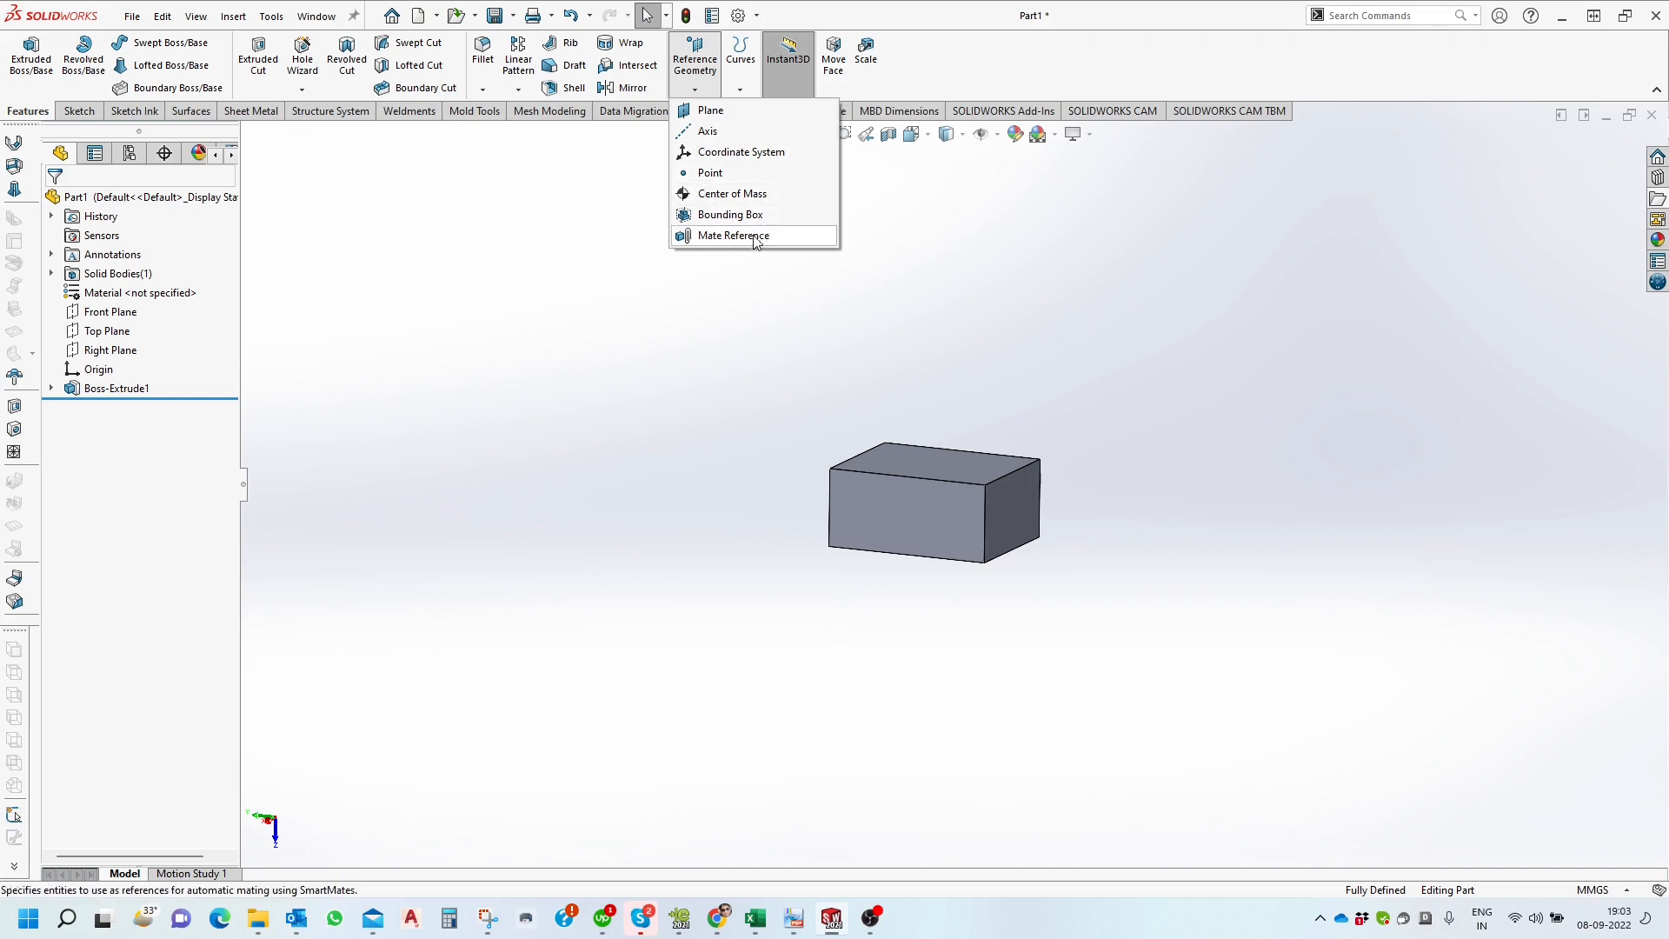
left_click(709, 119)
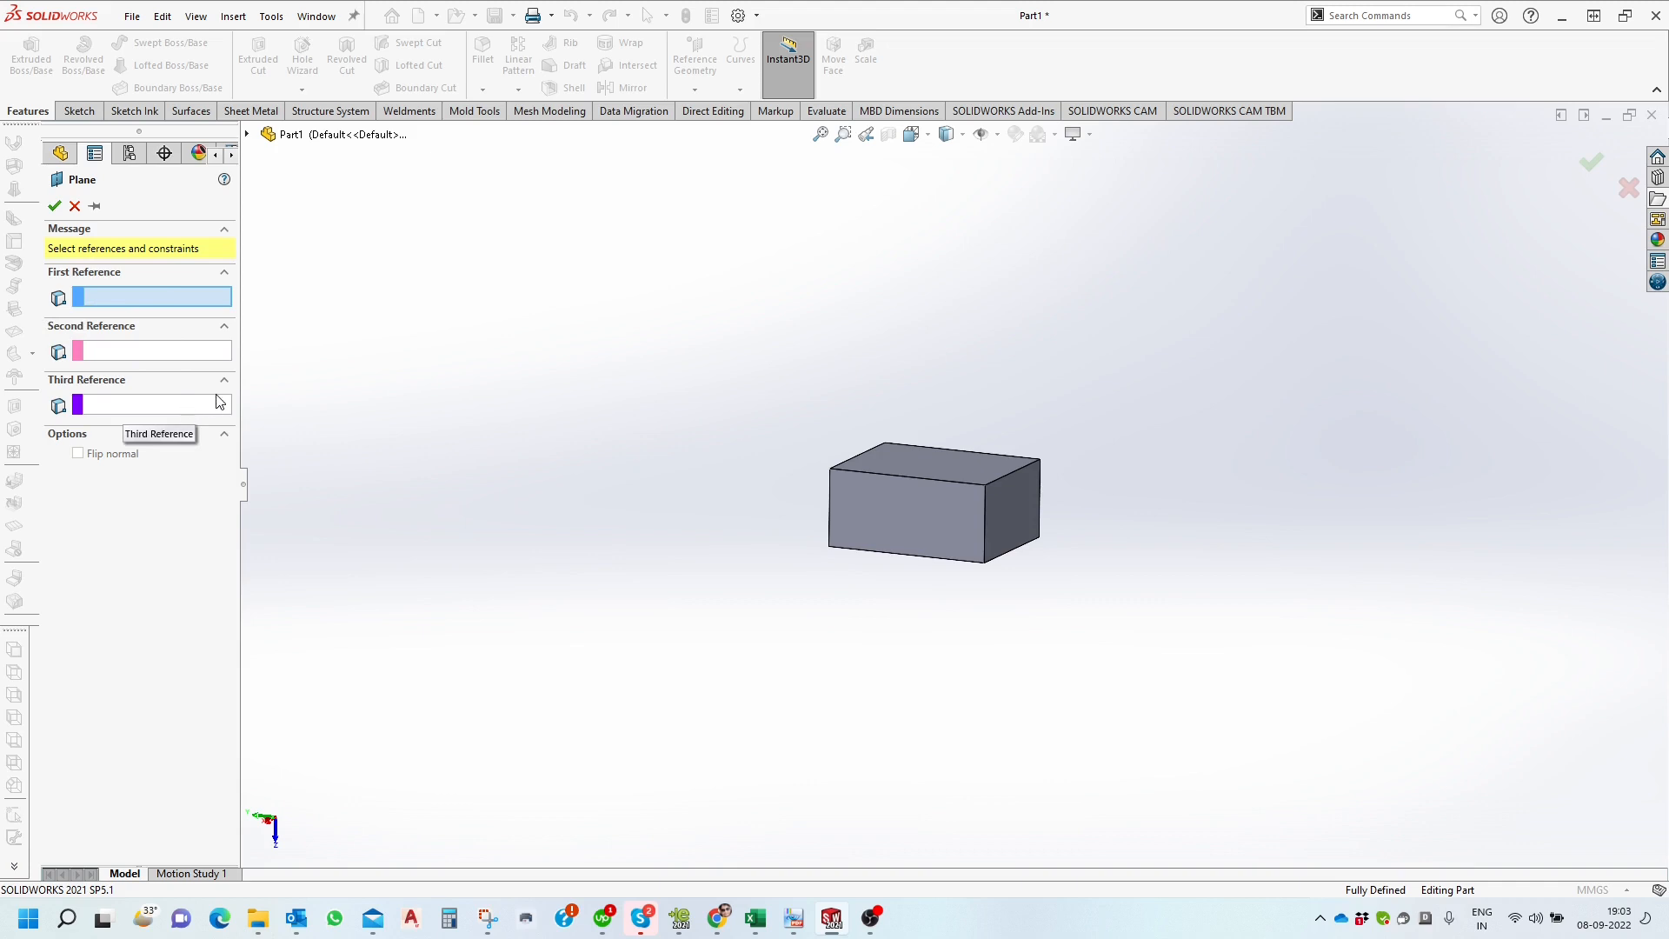
middle_click_drag(605, 395, 592, 472)
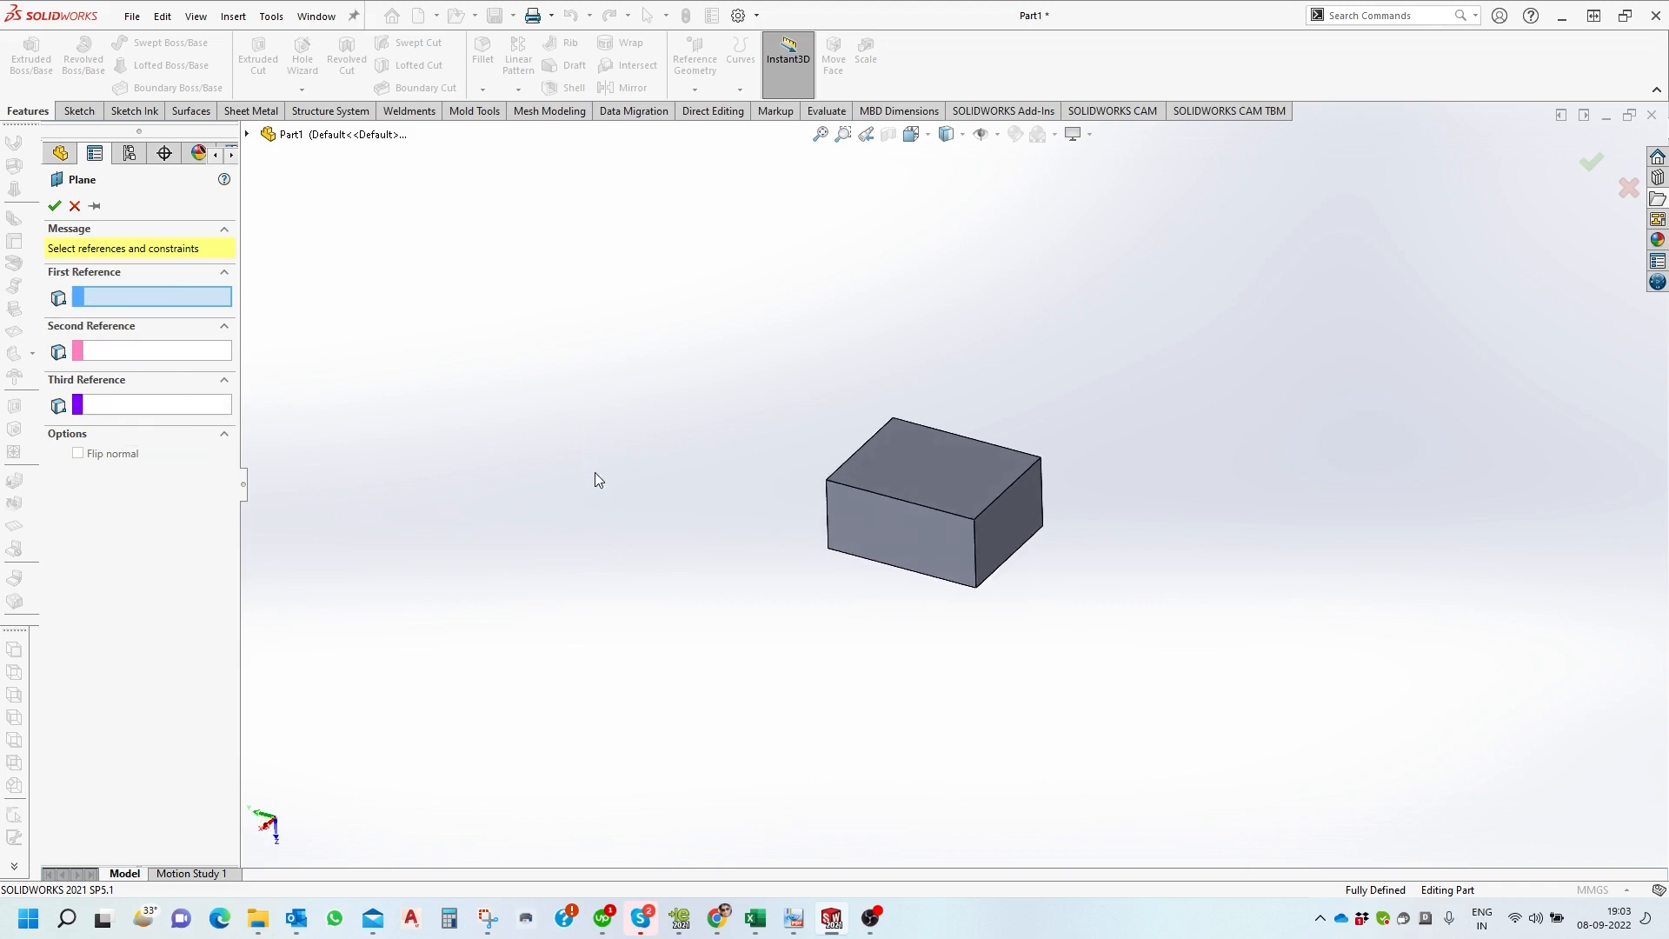
left_click(916, 485)
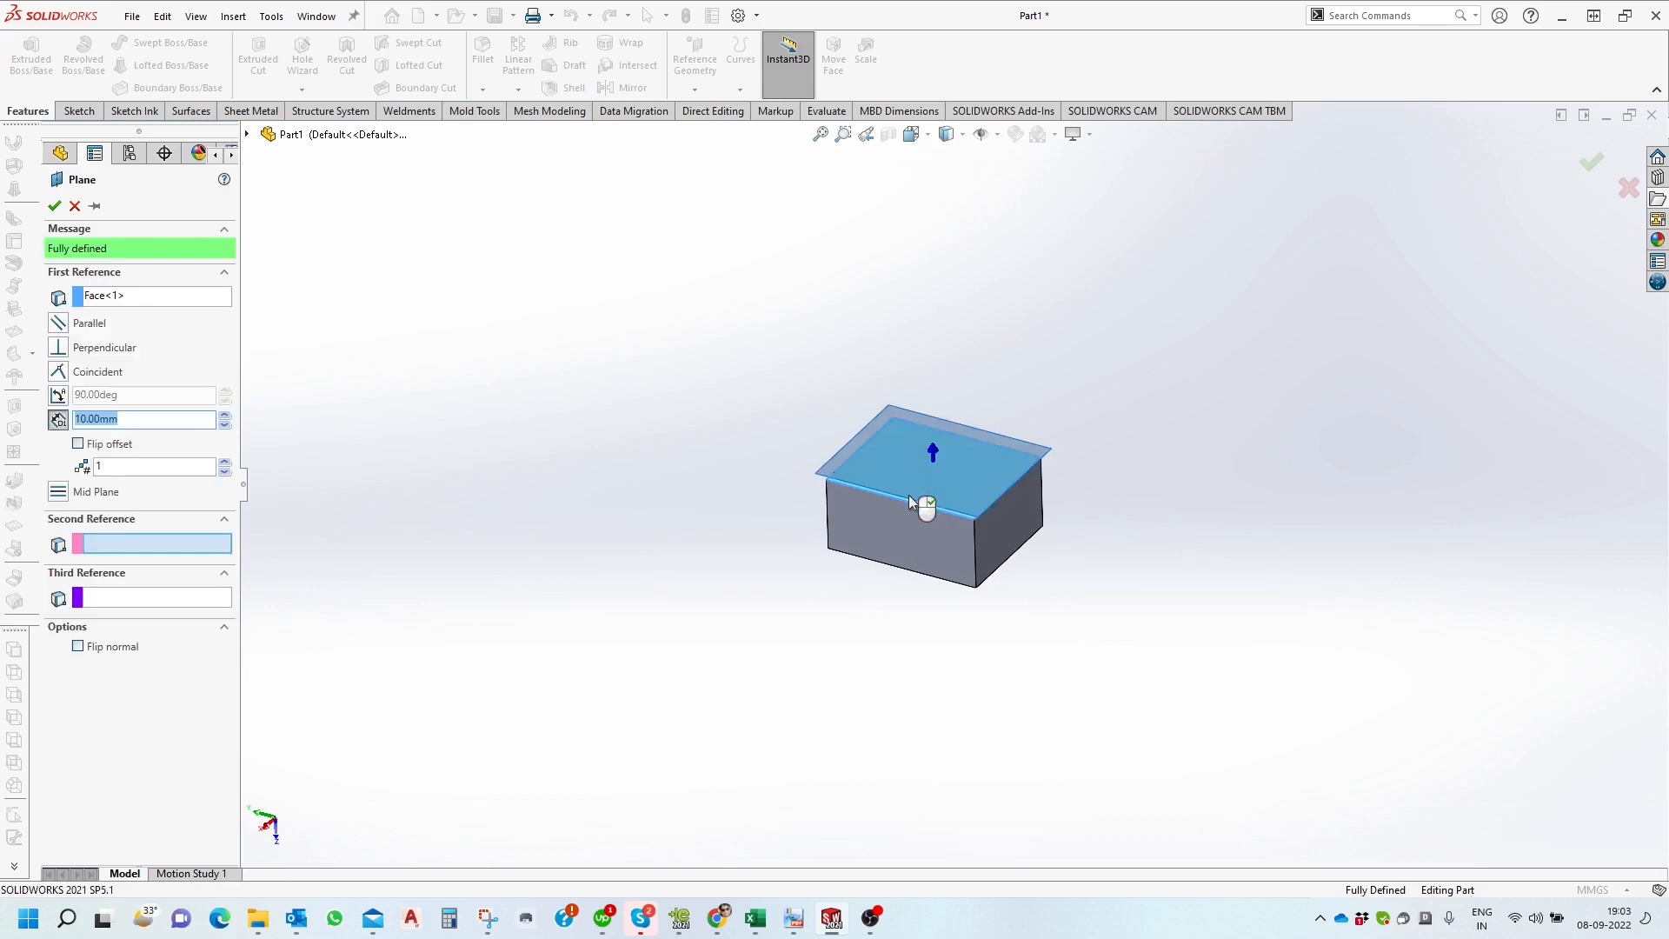
middle_click_drag(738, 445, 745, 347)
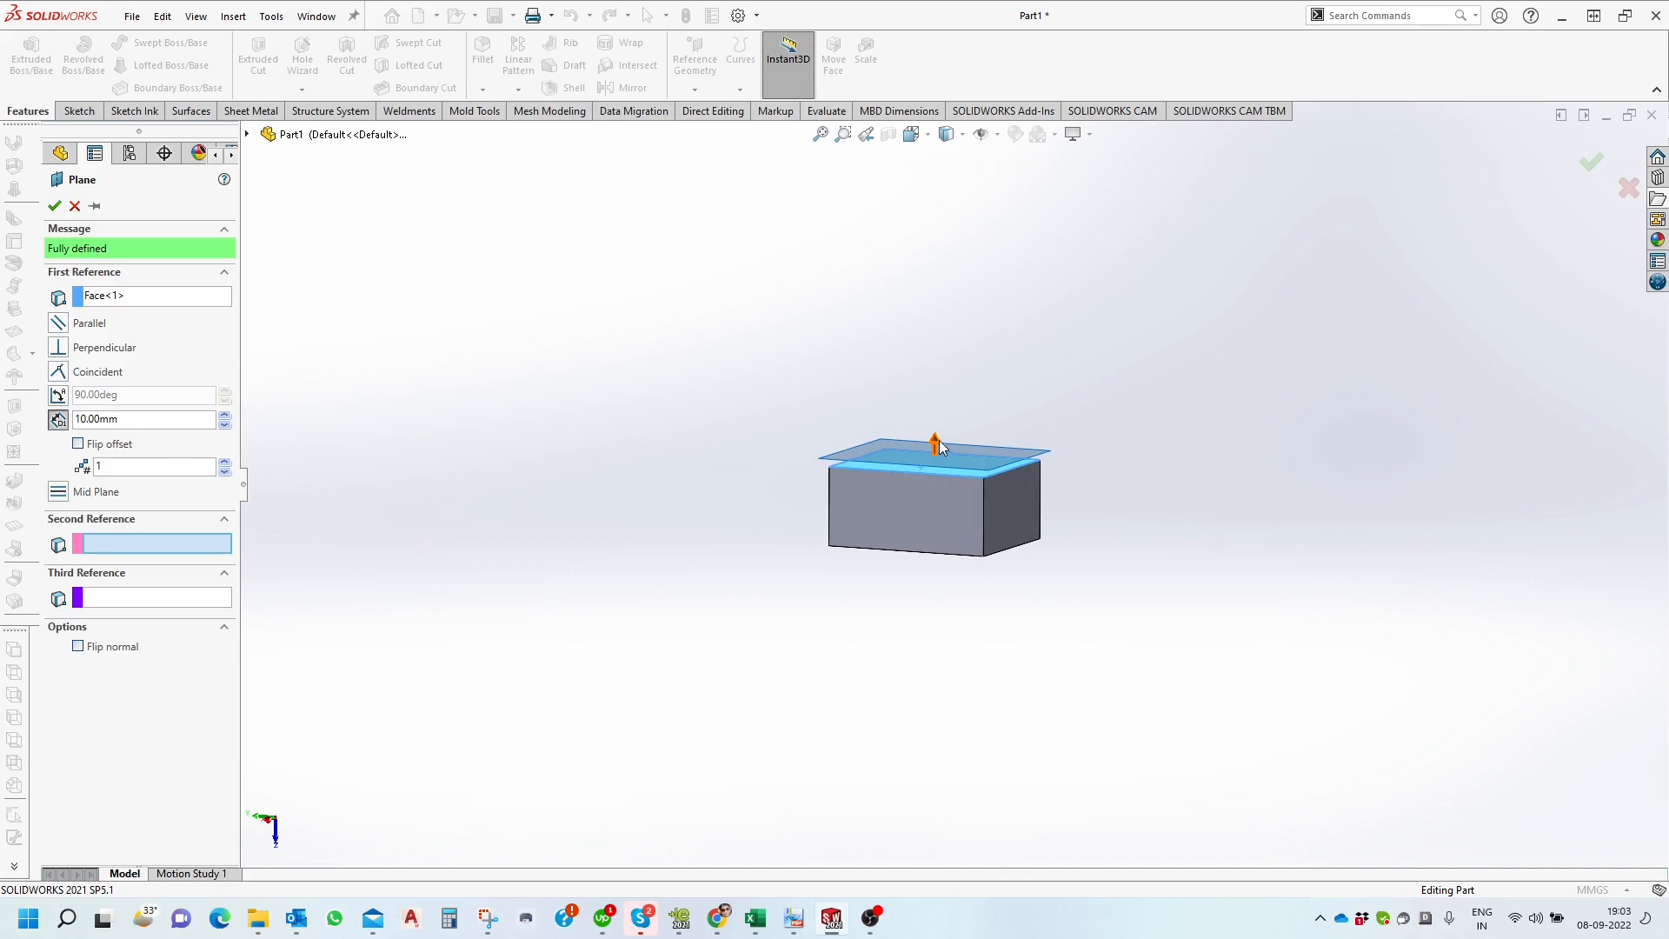
double_click(144, 421)
type("50")
key("Return")
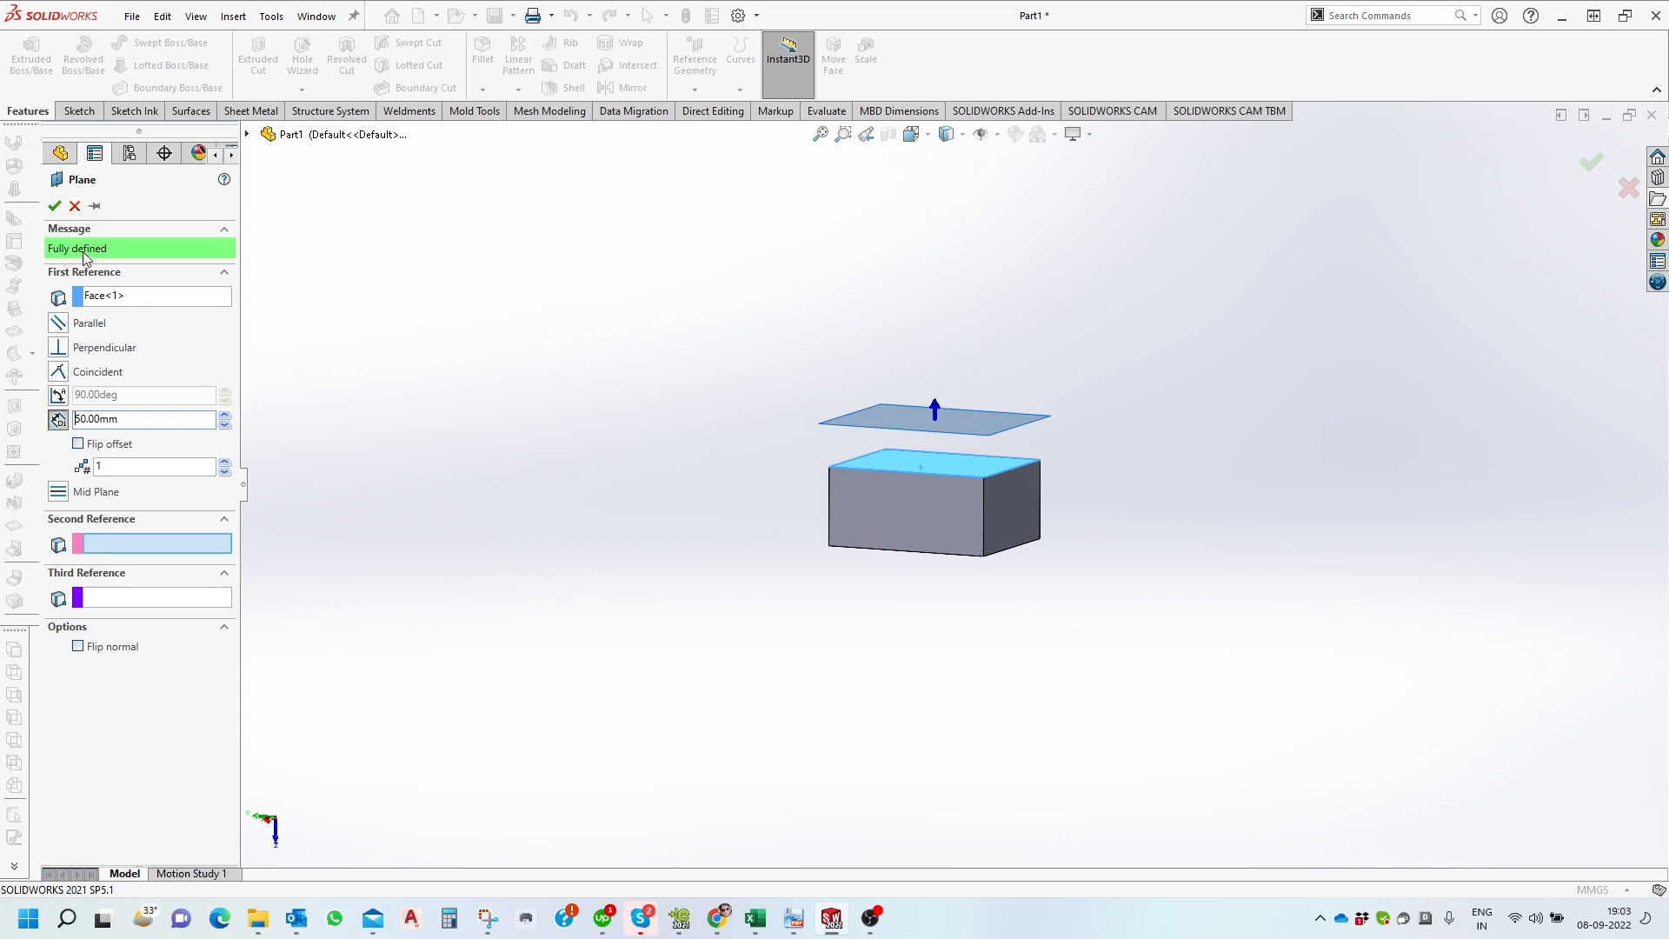
left_click(55, 208)
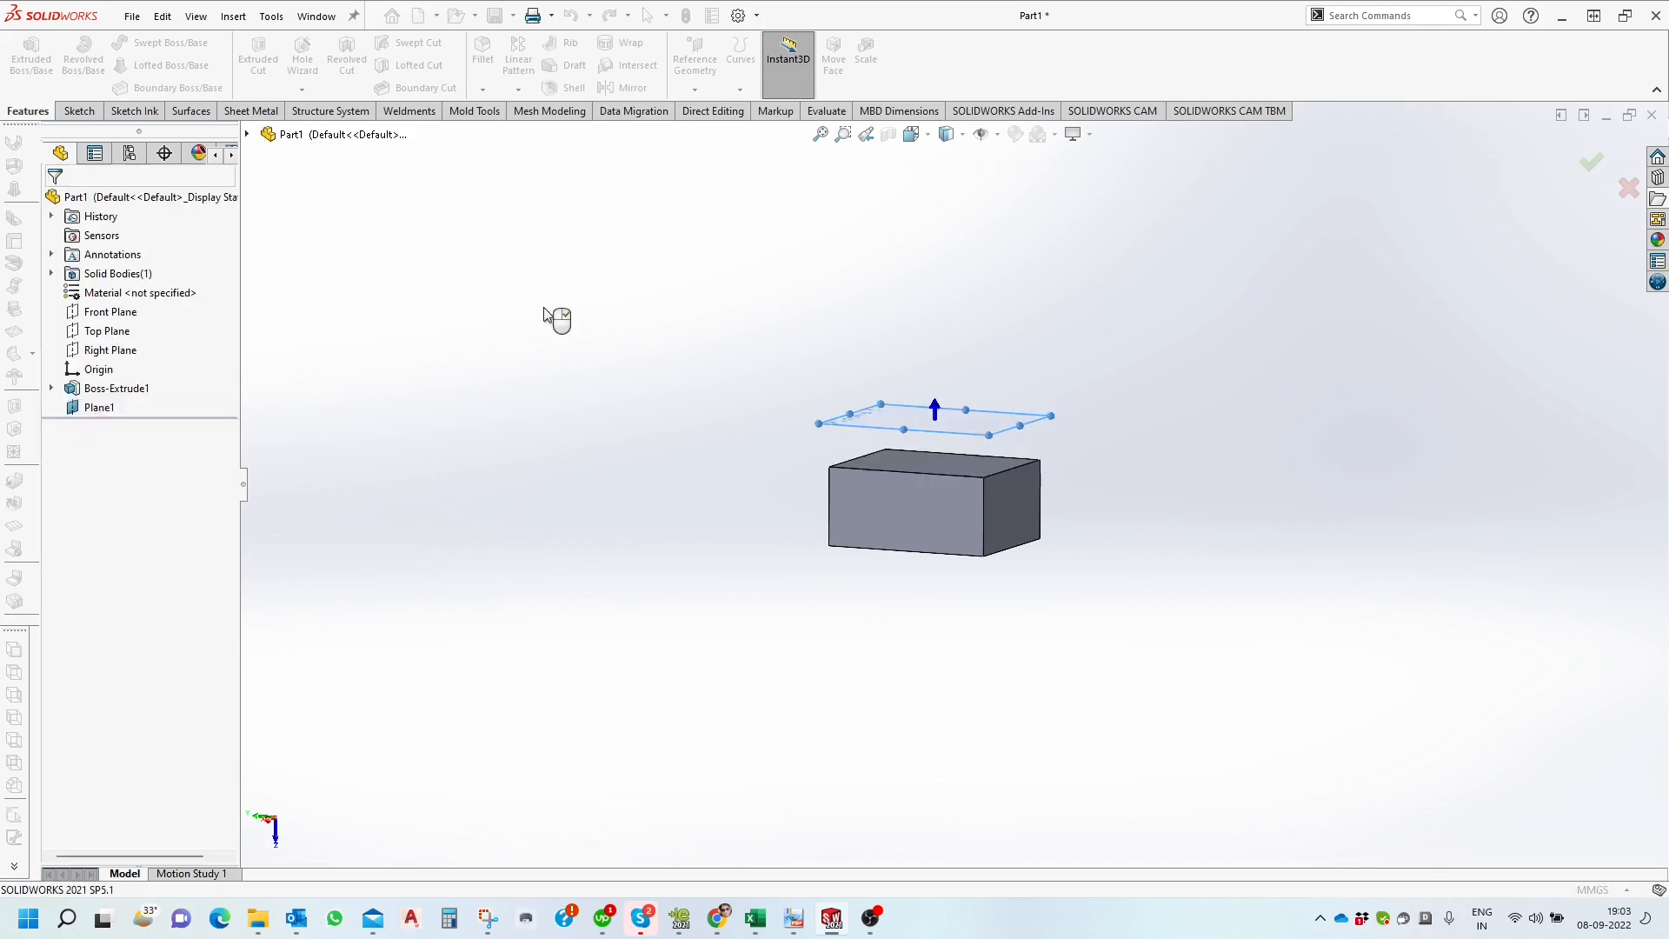
Start a new sketch on the reference plane offset from the block.
middle_click_drag(848, 407, 817, 664)
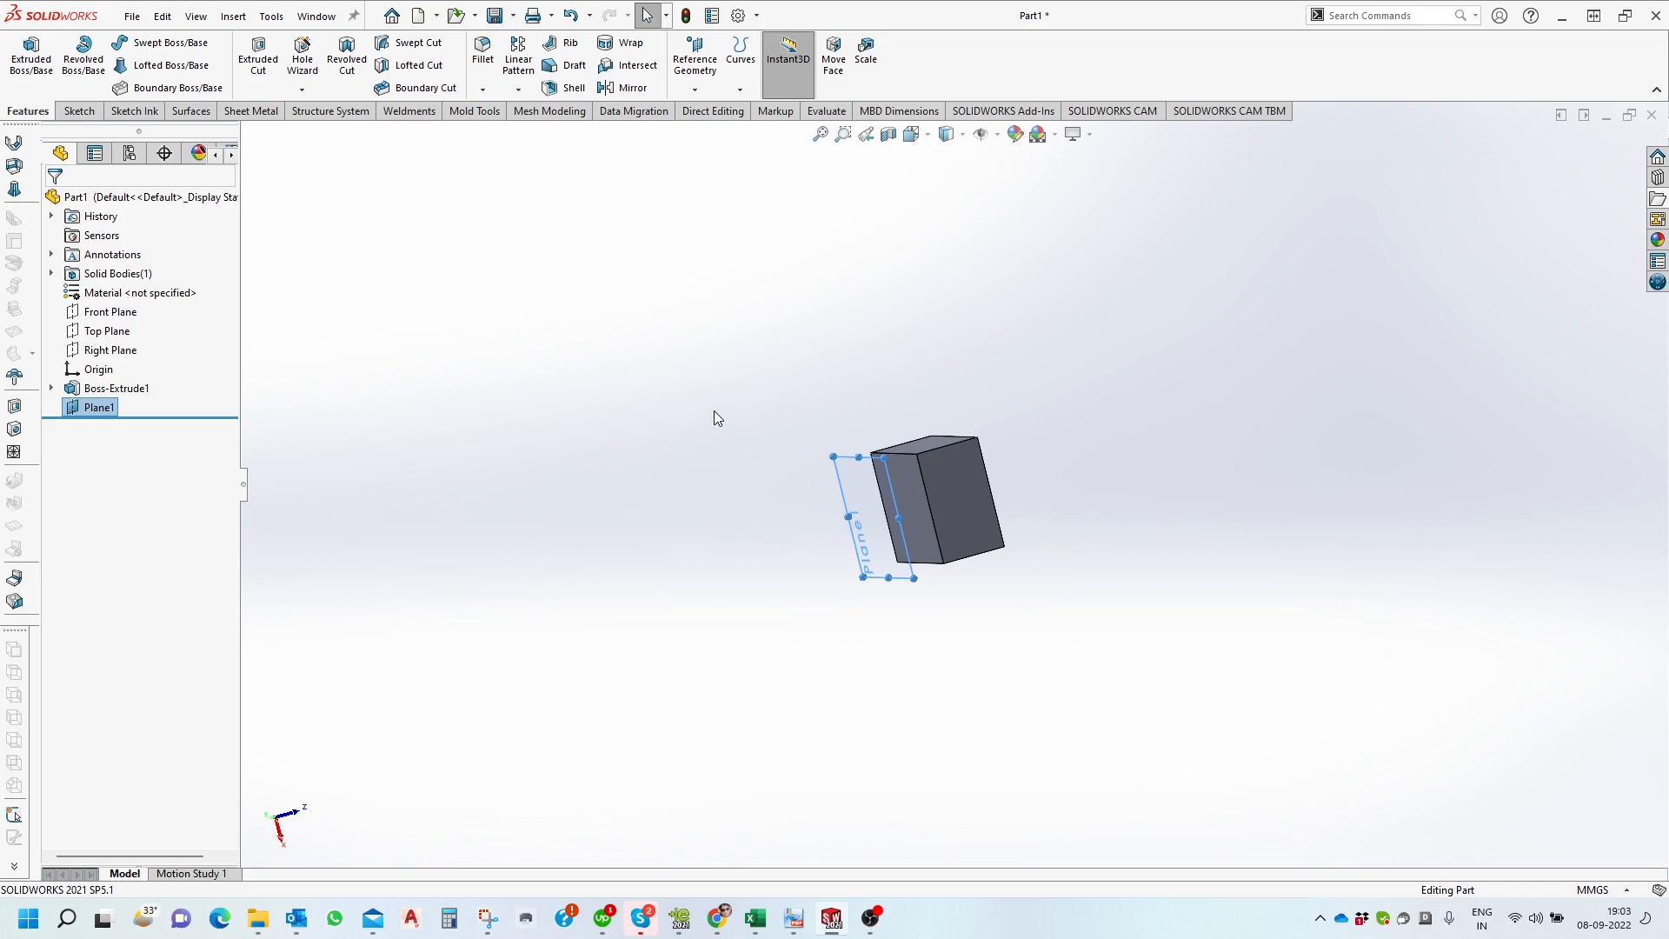
middle_click_drag(876, 540, 918, 570)
scroll(852, 513, "down", 3)
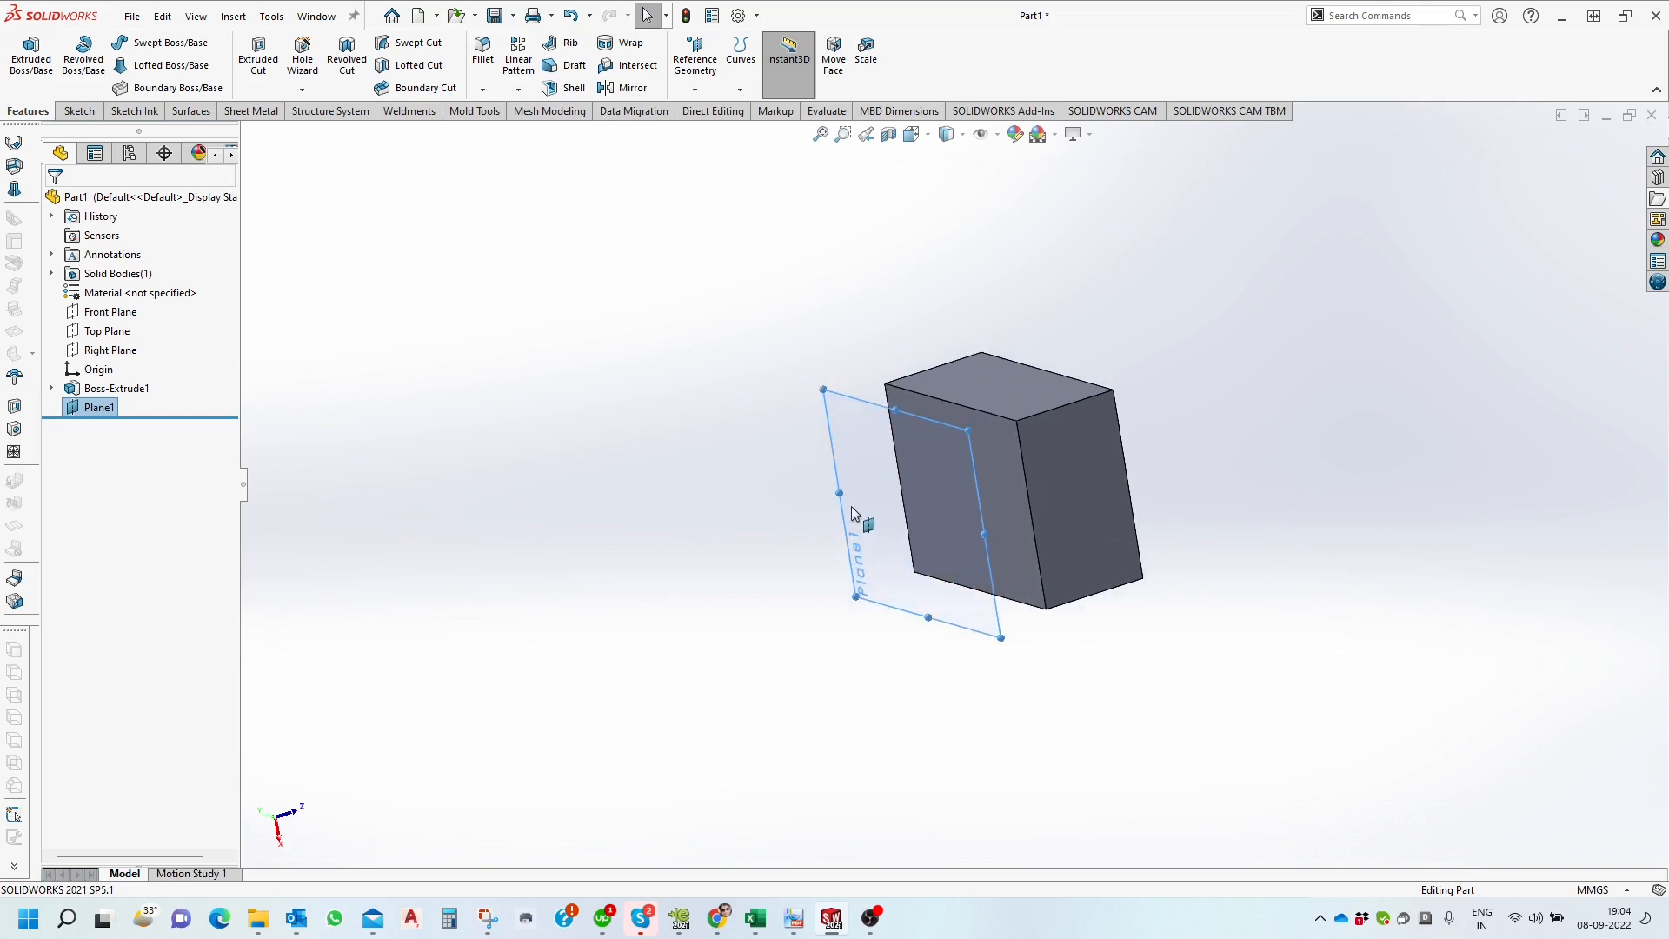
middle_click_drag(859, 480, 874, 419)
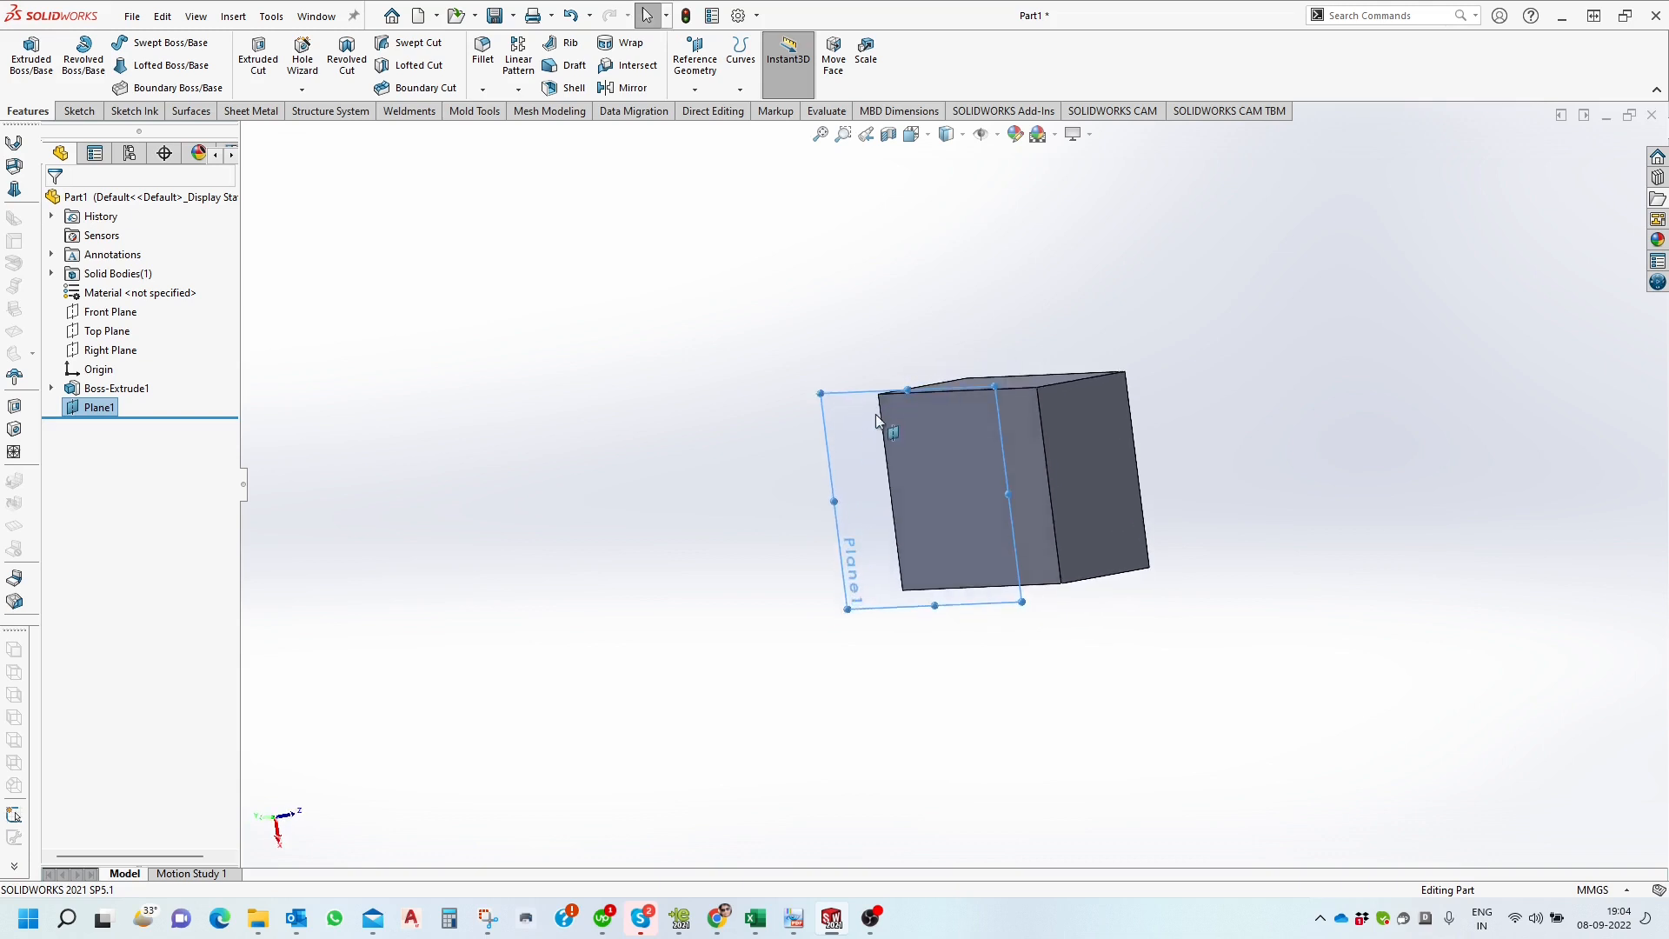
right_click(845, 409)
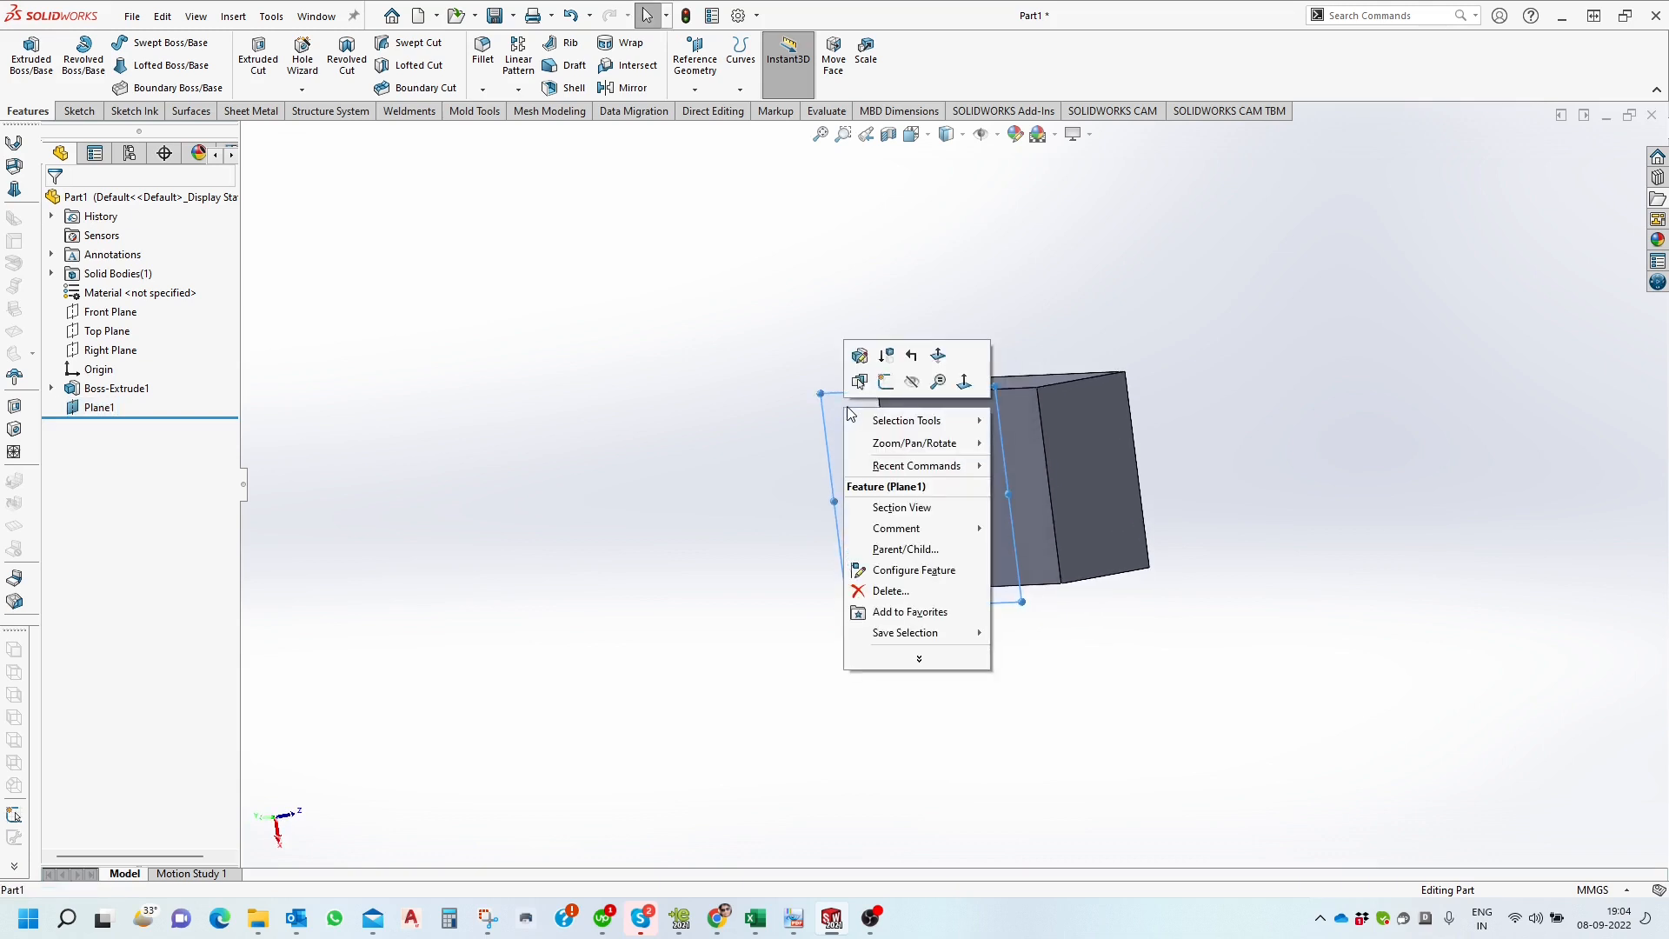
left_click(887, 382)
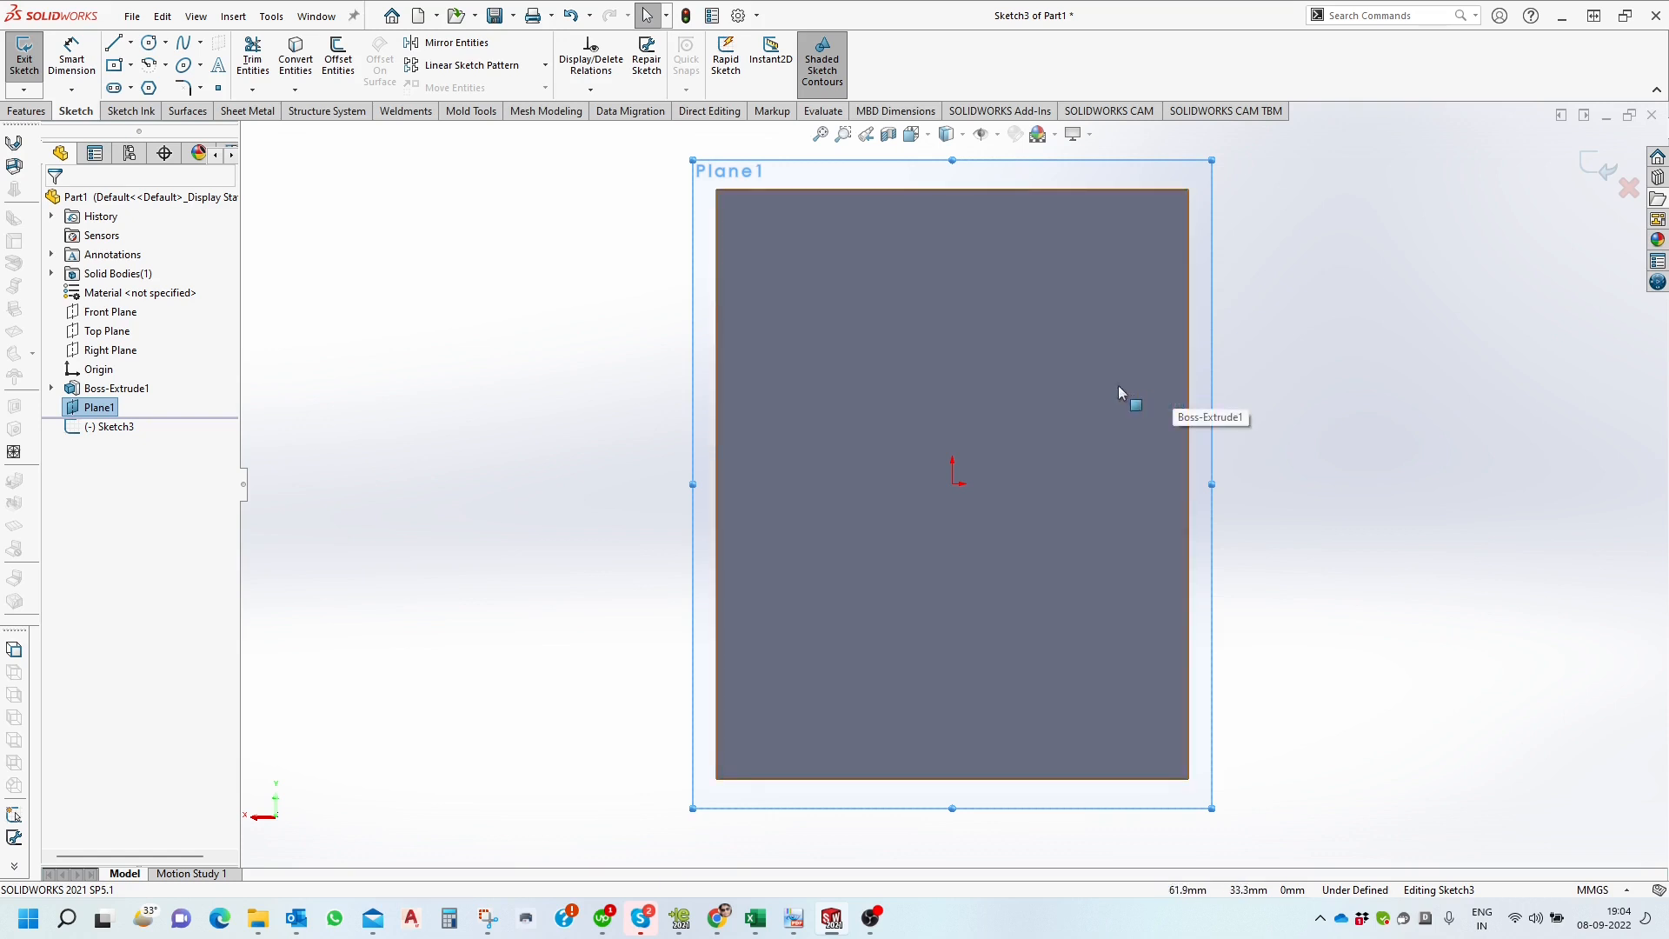
Sketch a circle centred on the origin with a radius of about 44.52 mm on the offset plane.
left_click(150, 41)
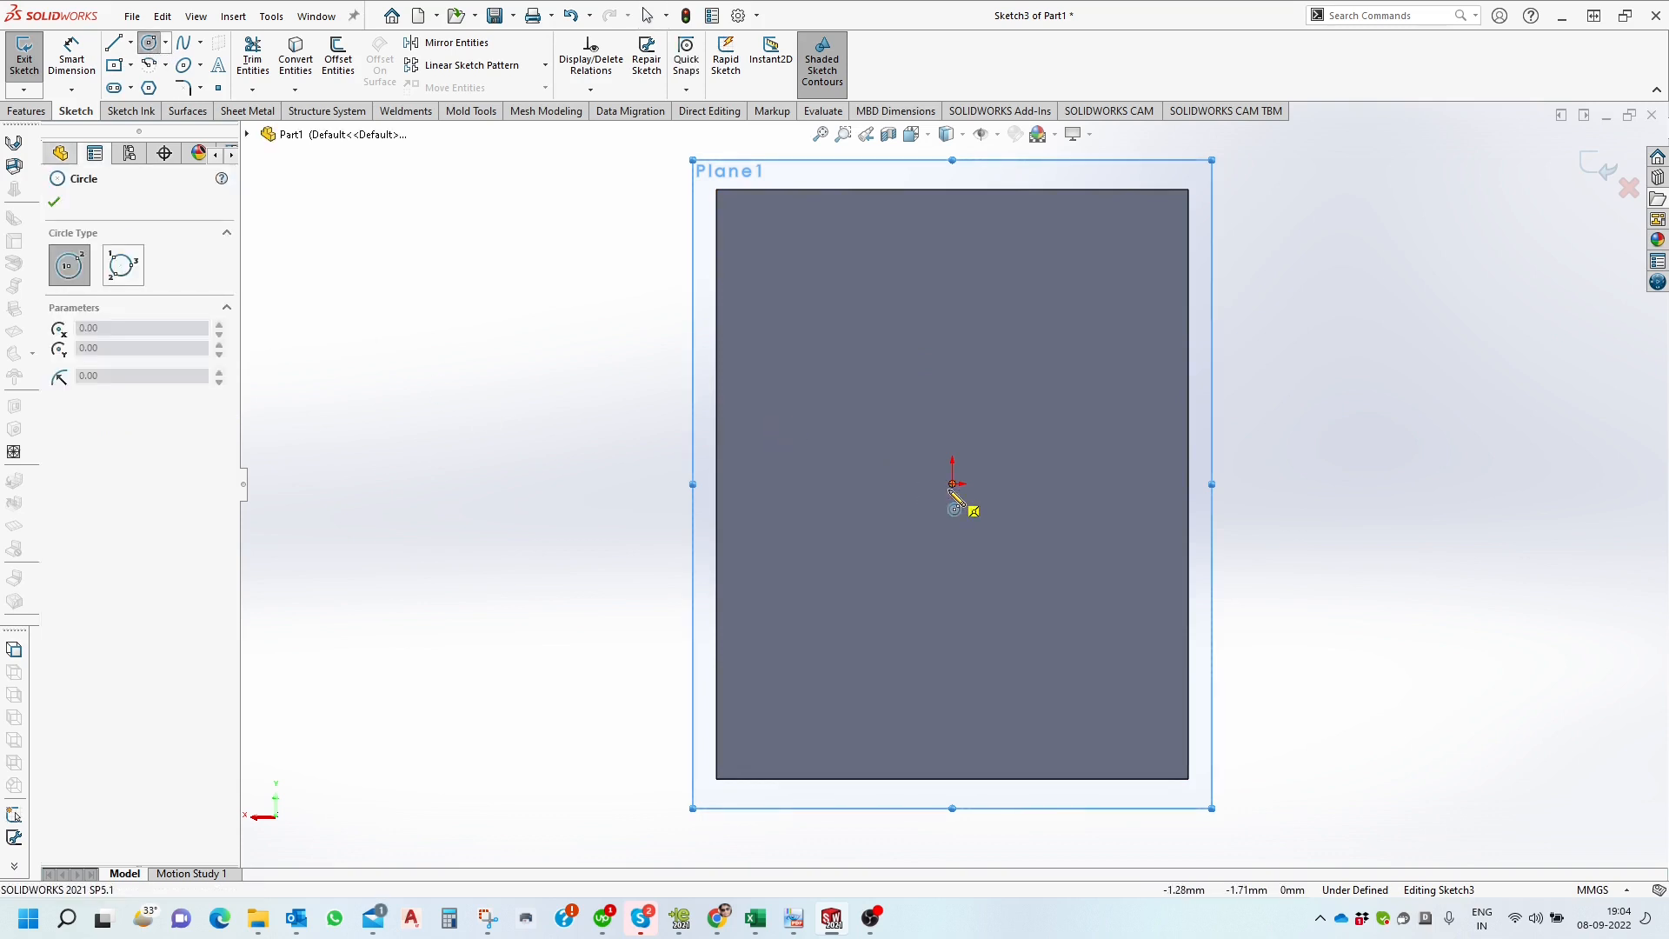
left_click(953, 483)
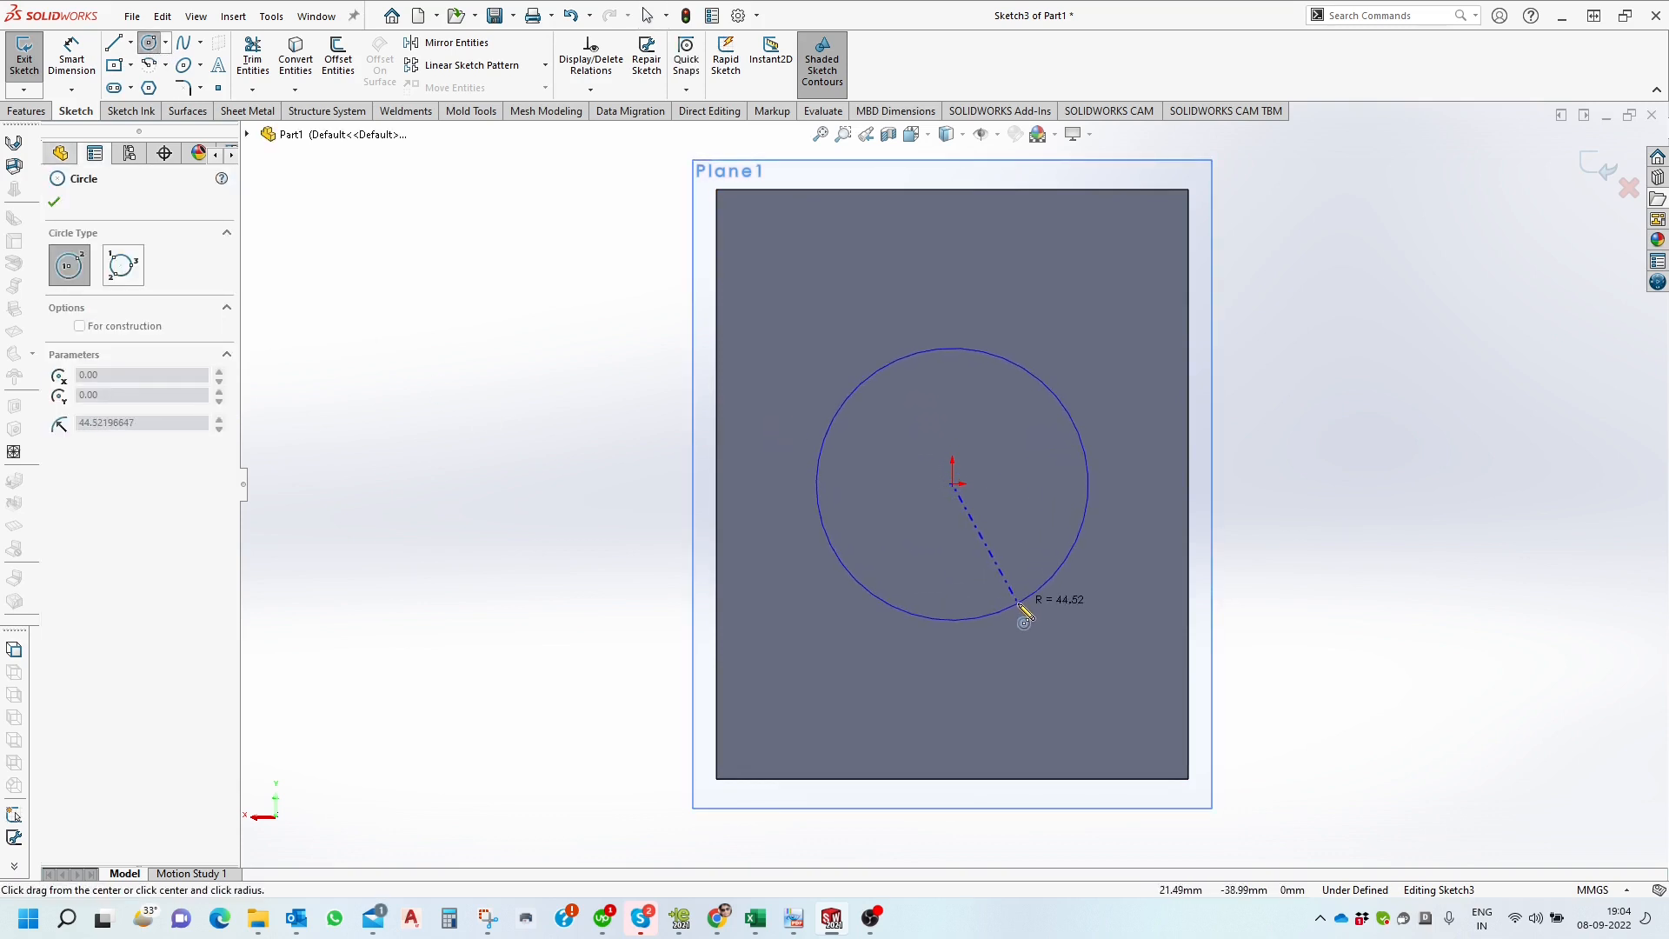
left_click(1018, 603)
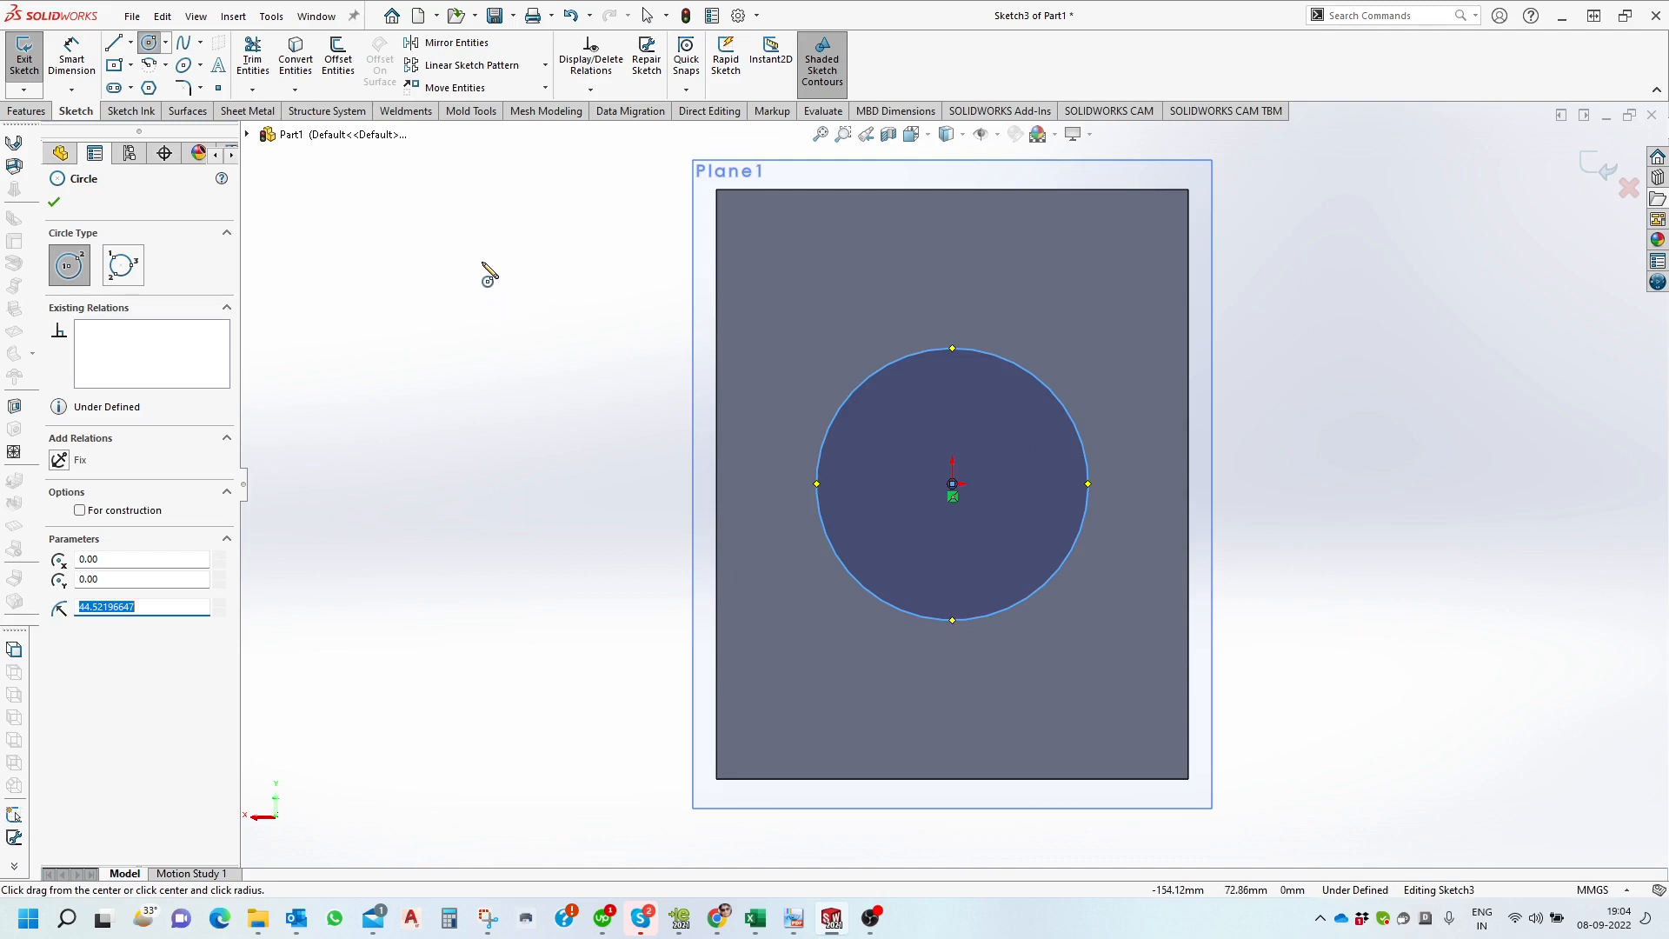
left_click(54, 202)
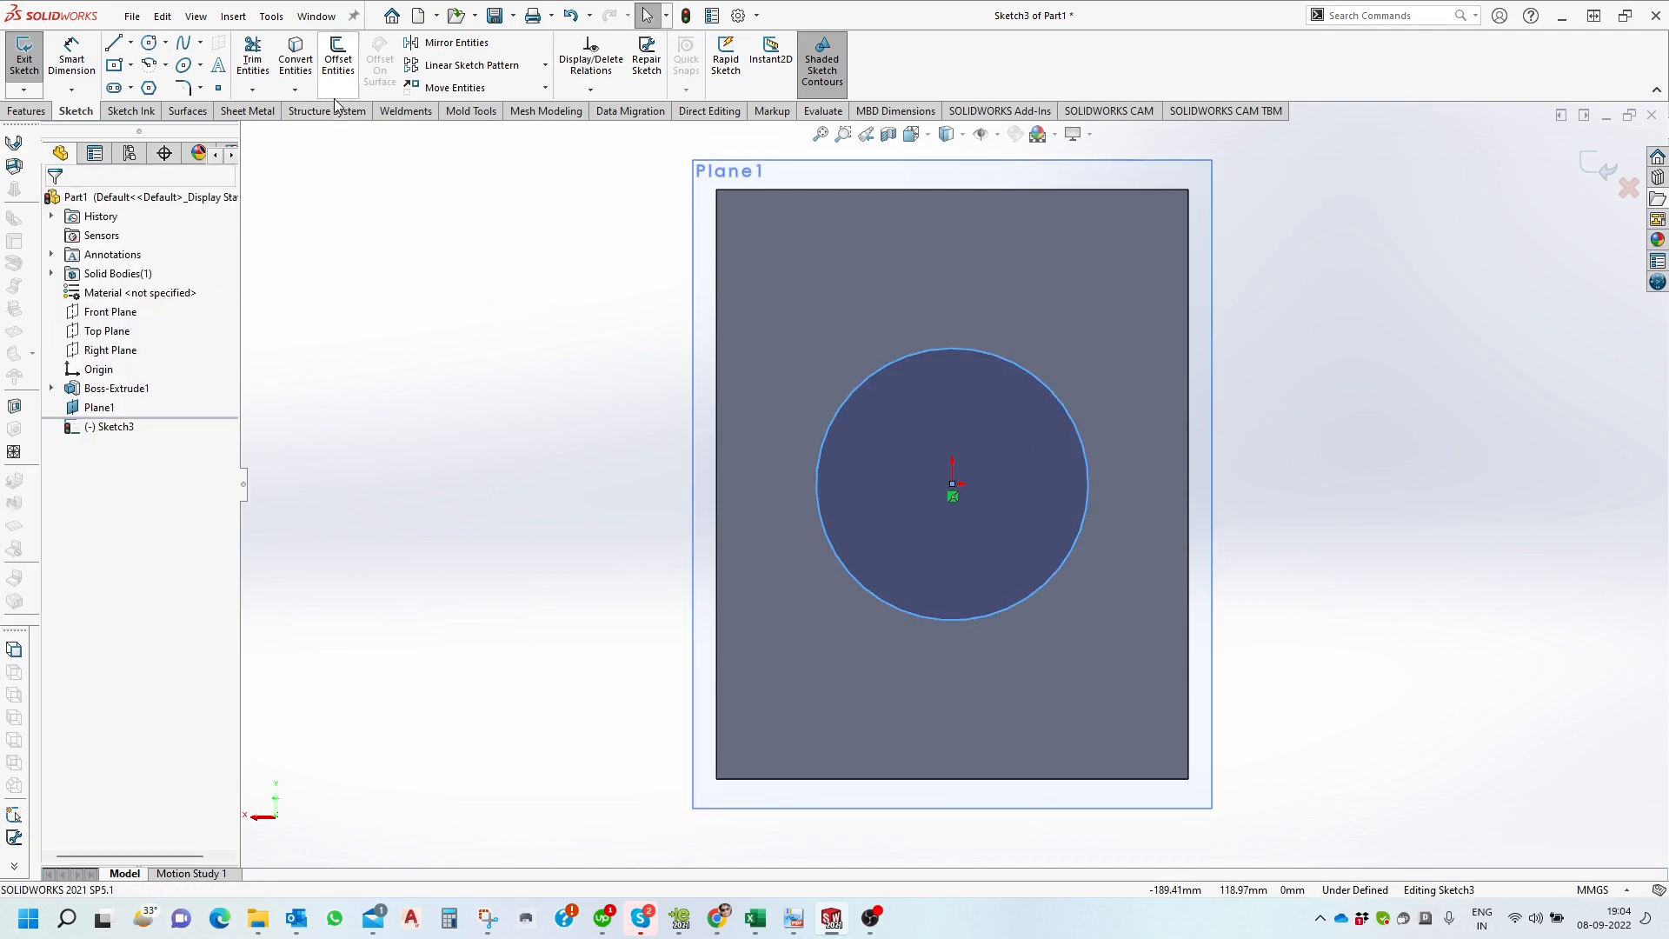
Fully define all entities in the circle sketch with automatic relations and dimensions, and exit the sketch.
left_click(591, 90)
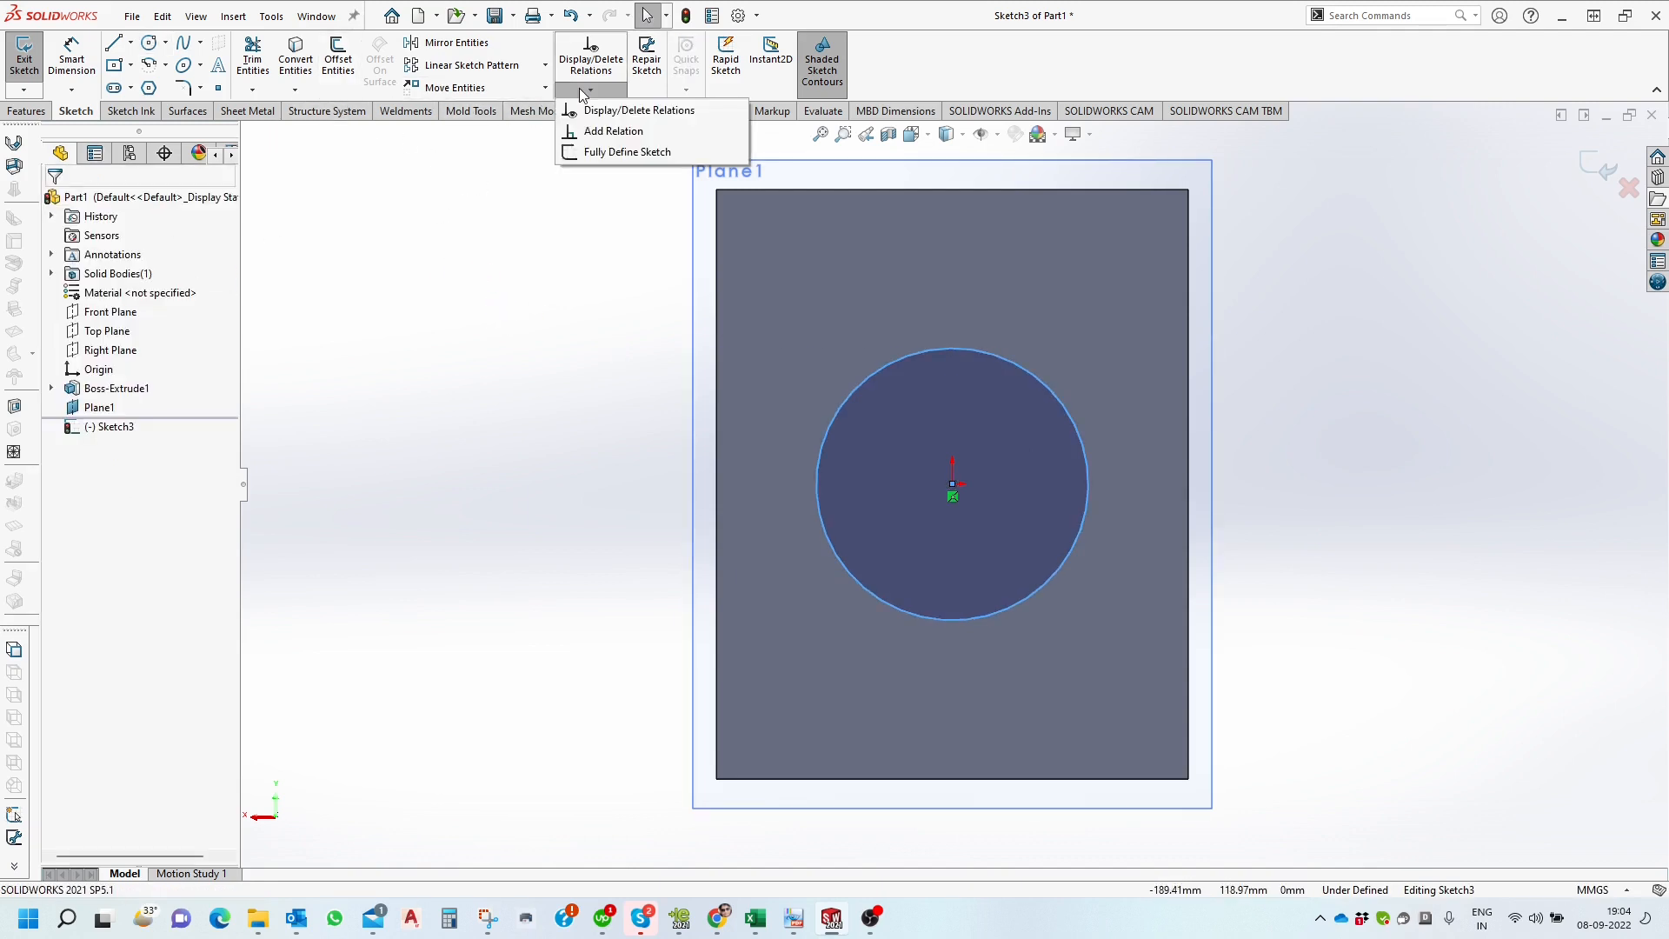
left_click(602, 151)
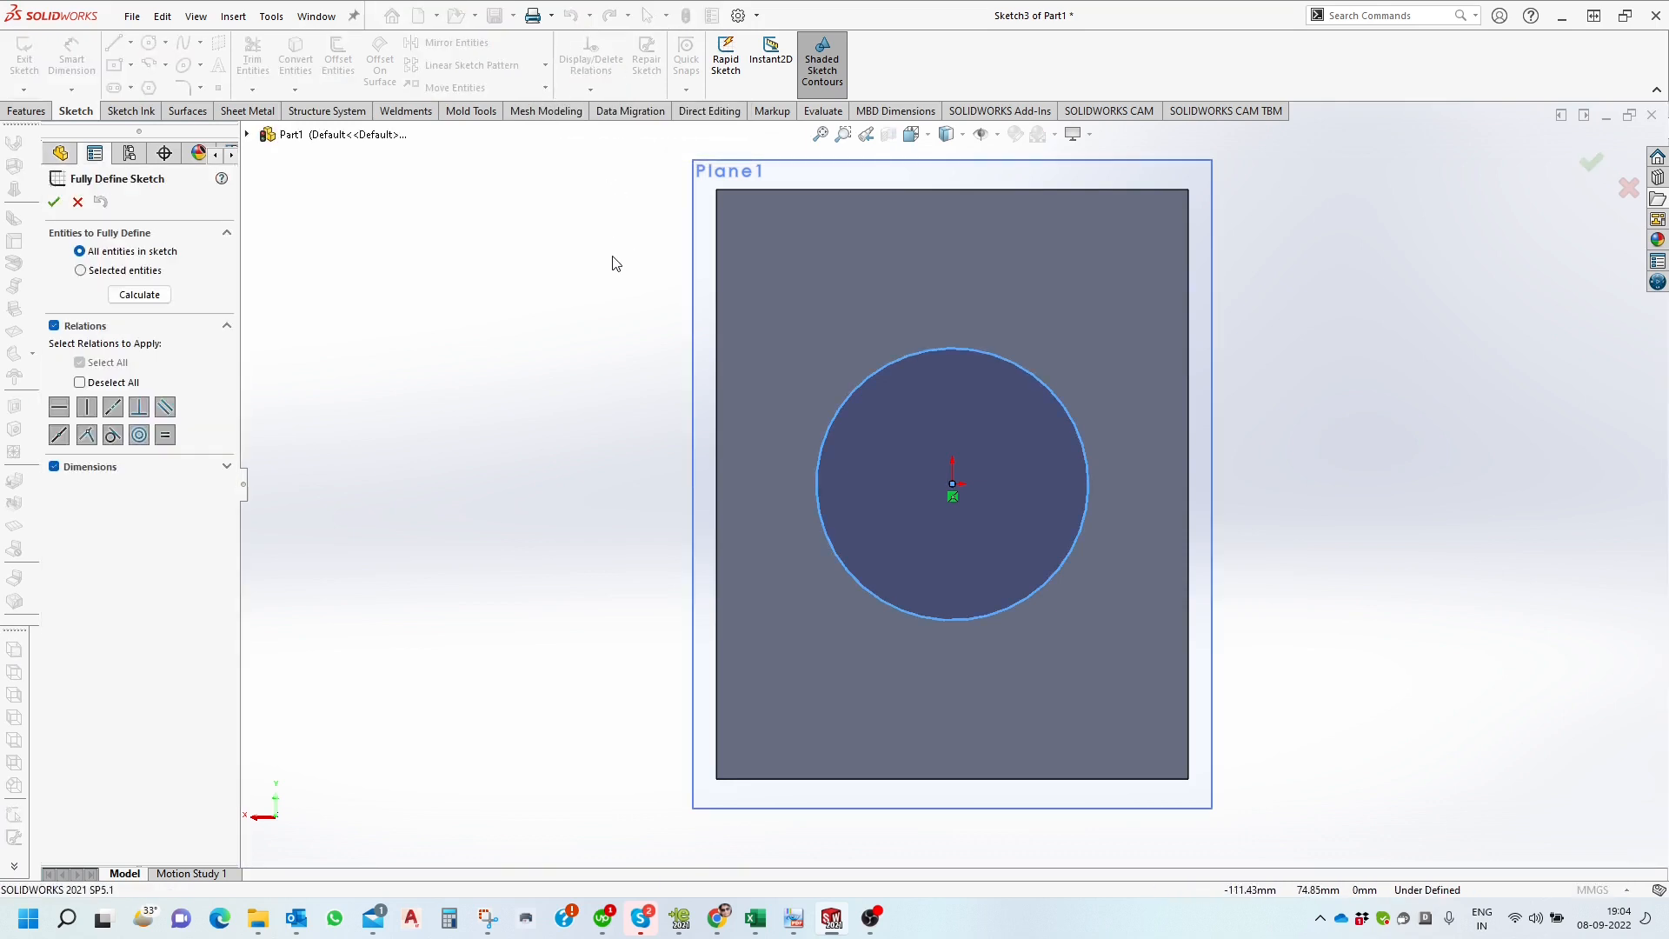
left_click(53, 202)
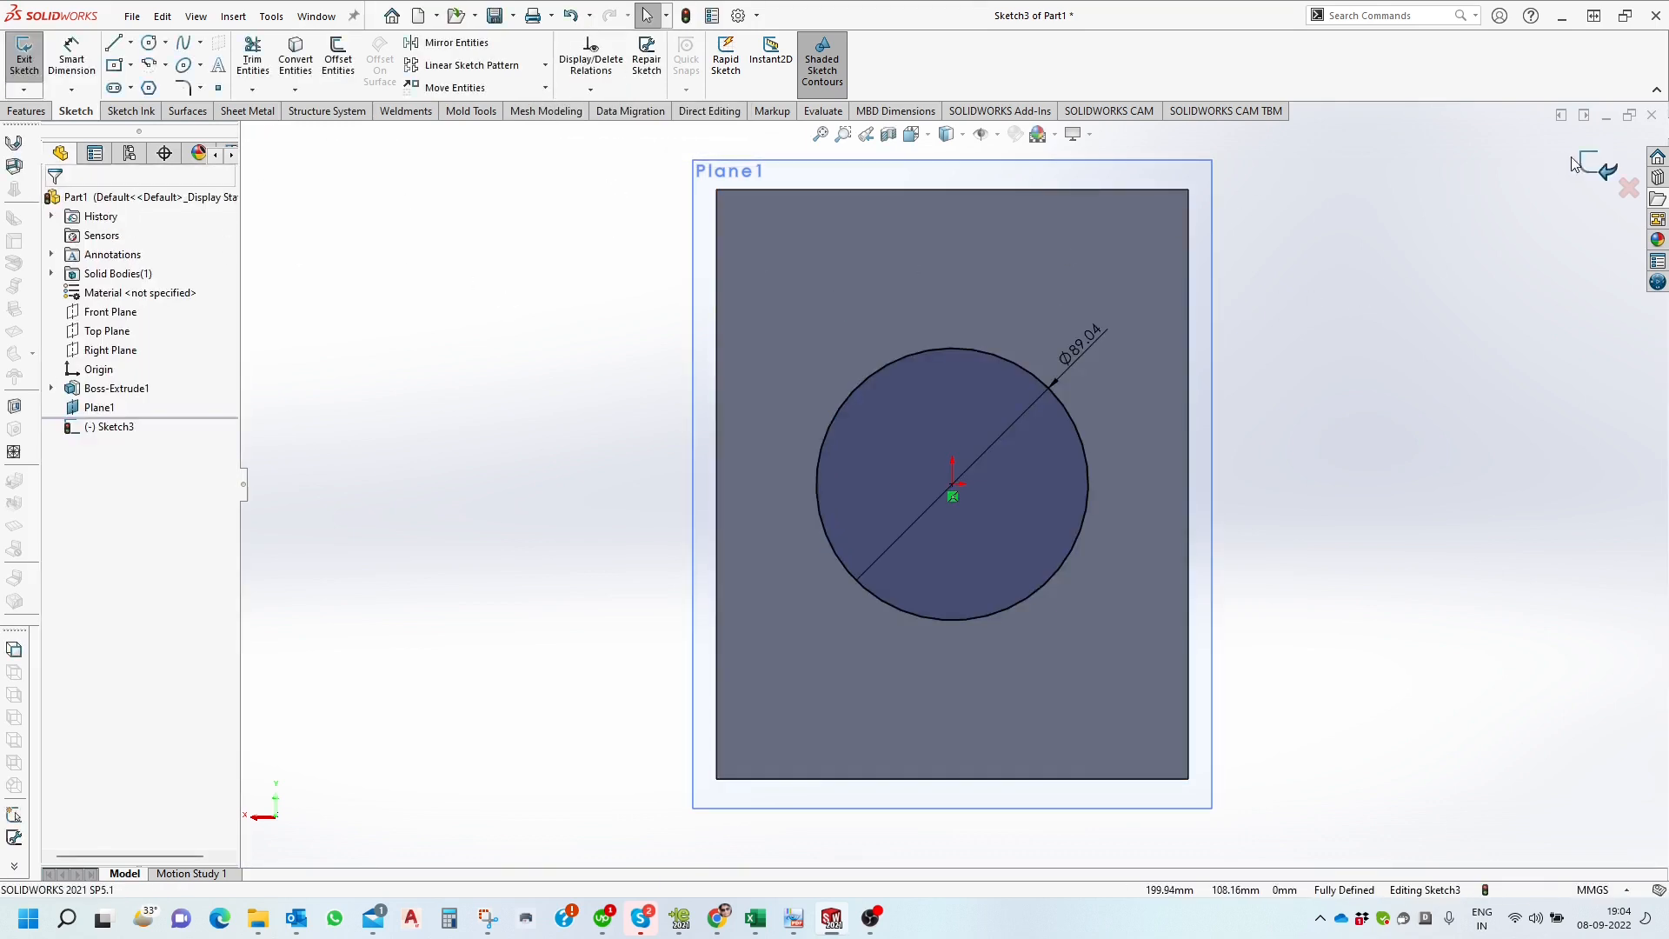
left_click(1601, 168)
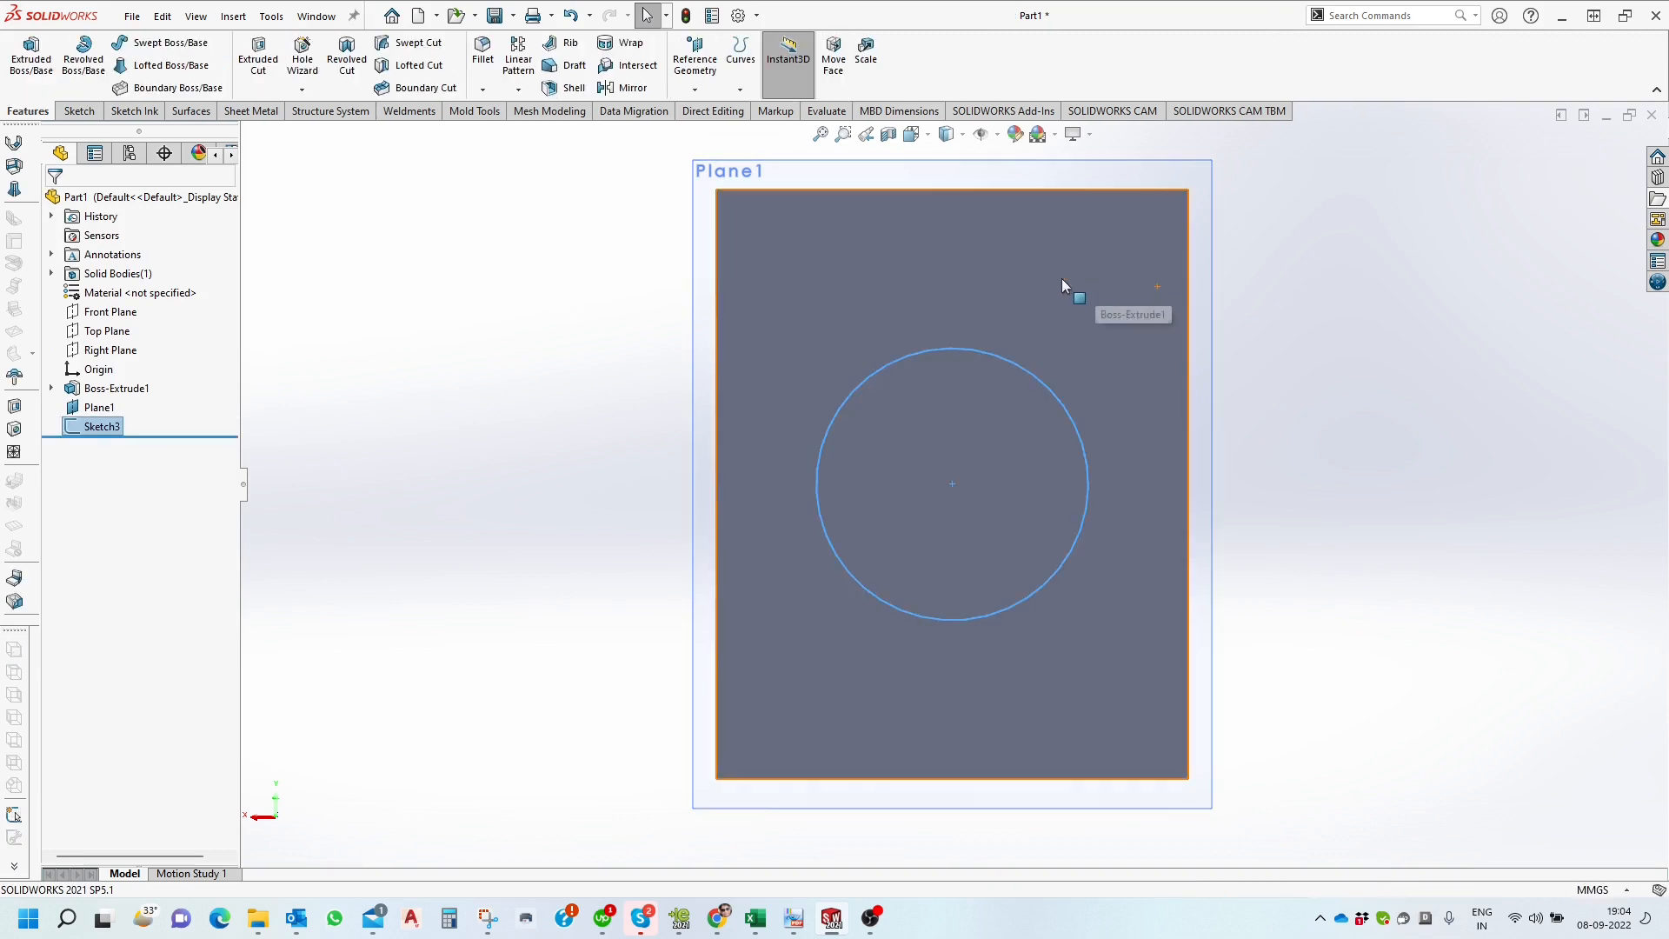
middle_click_drag(1070, 291, 913, 357)
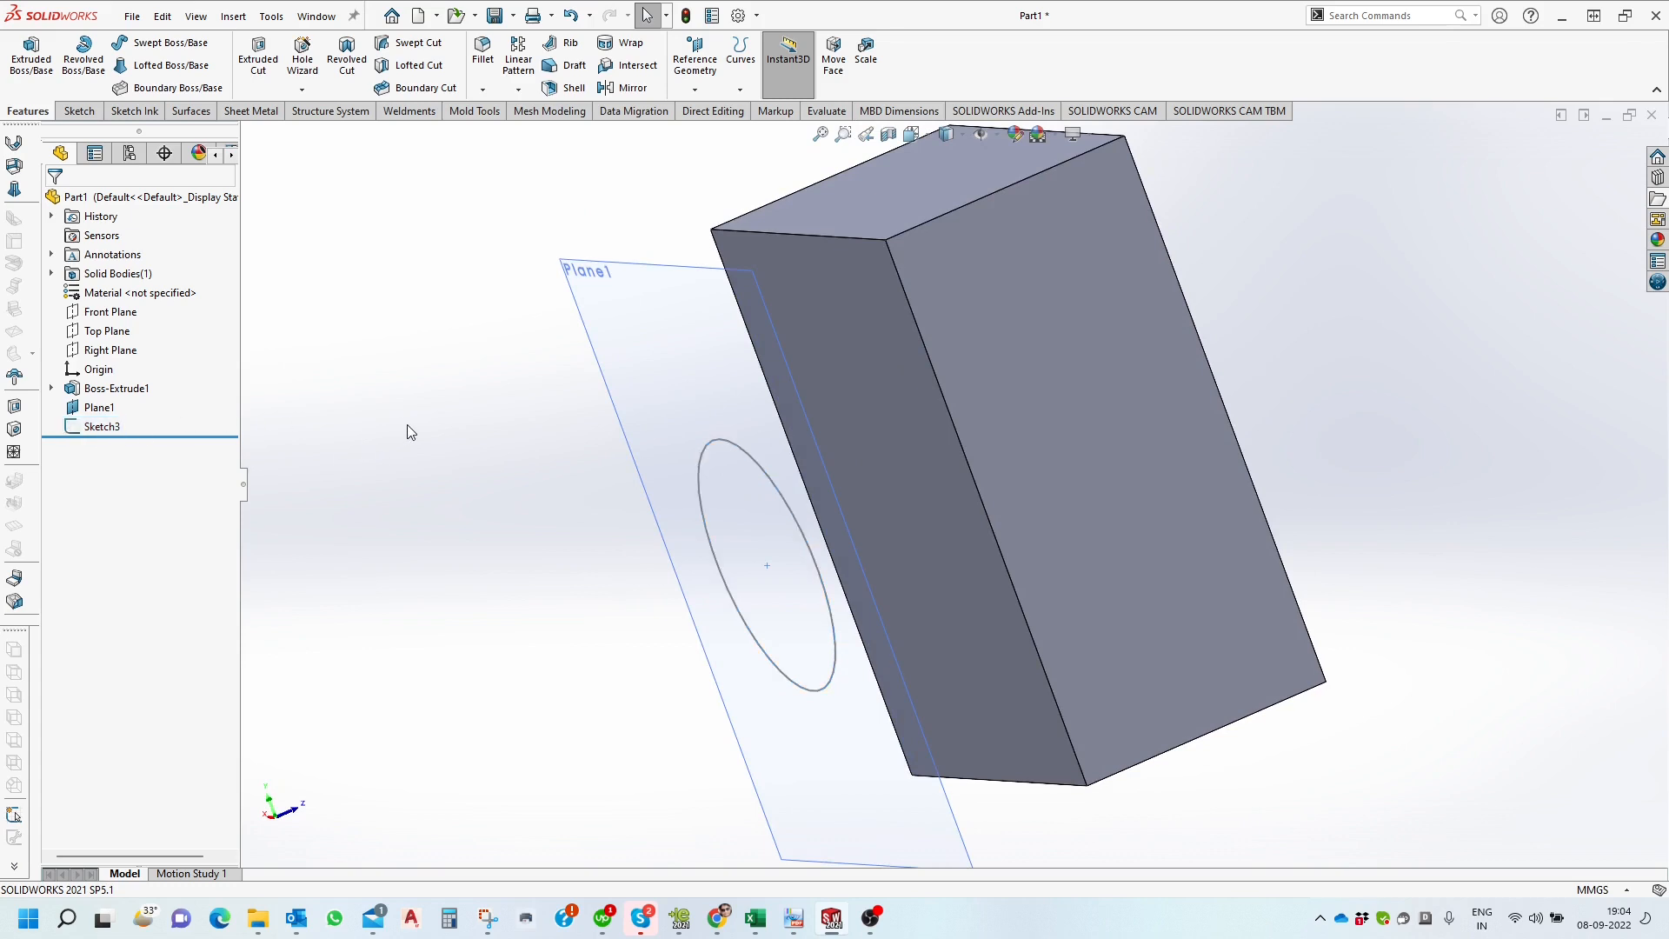
left_click(38, 59)
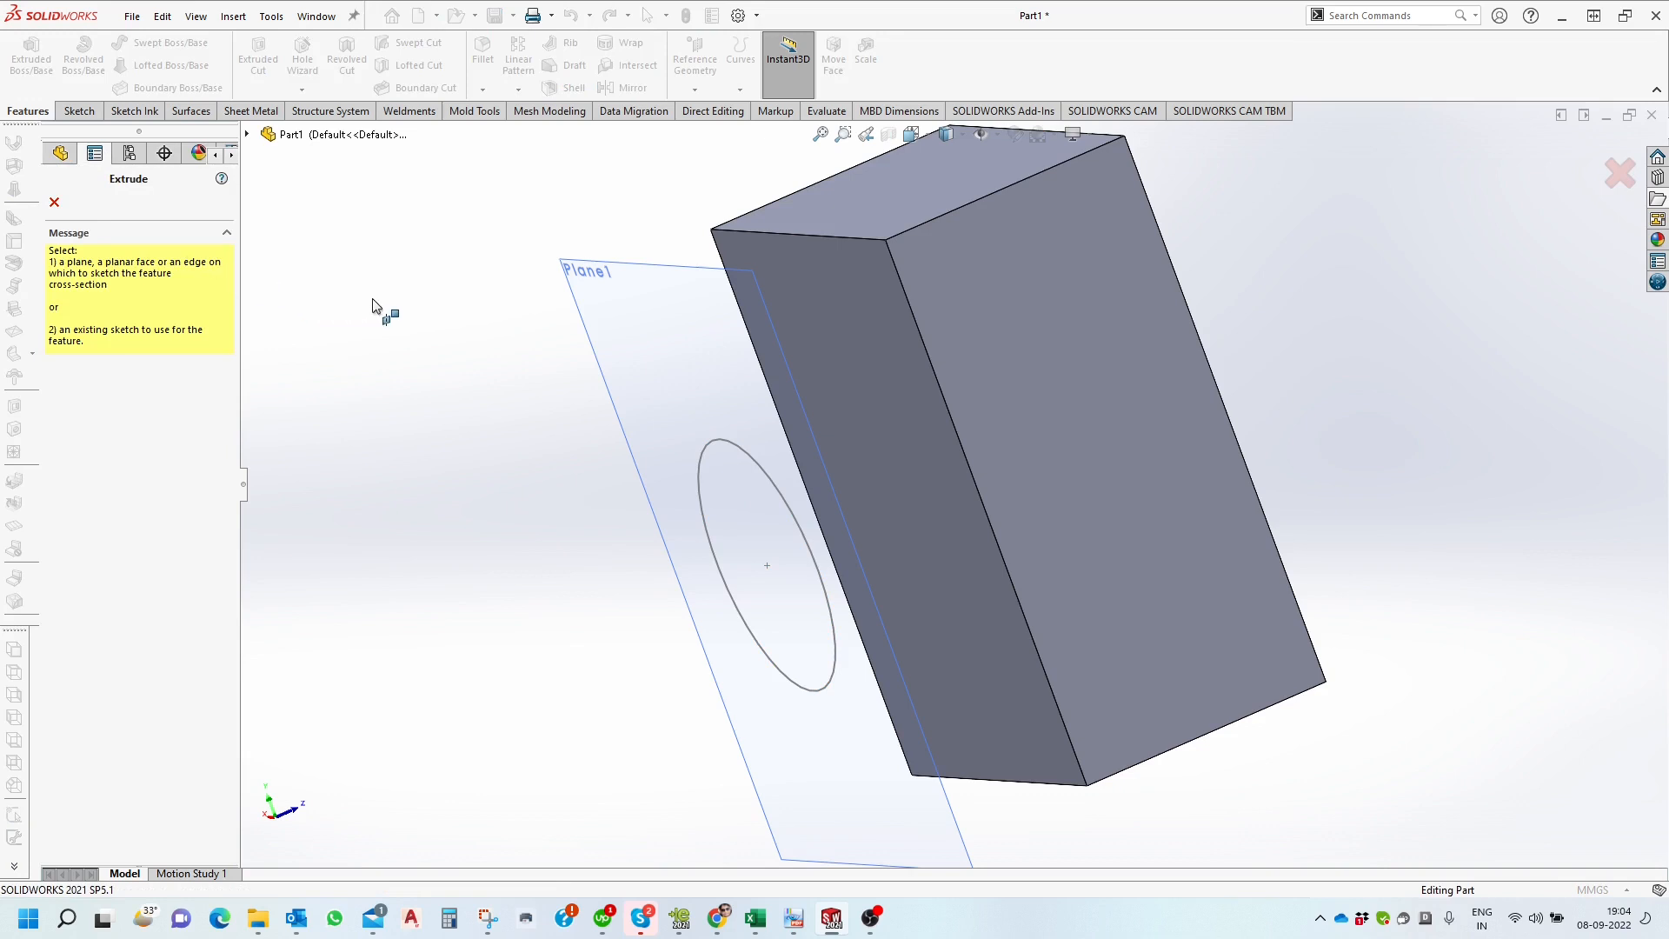
left_click(567, 273)
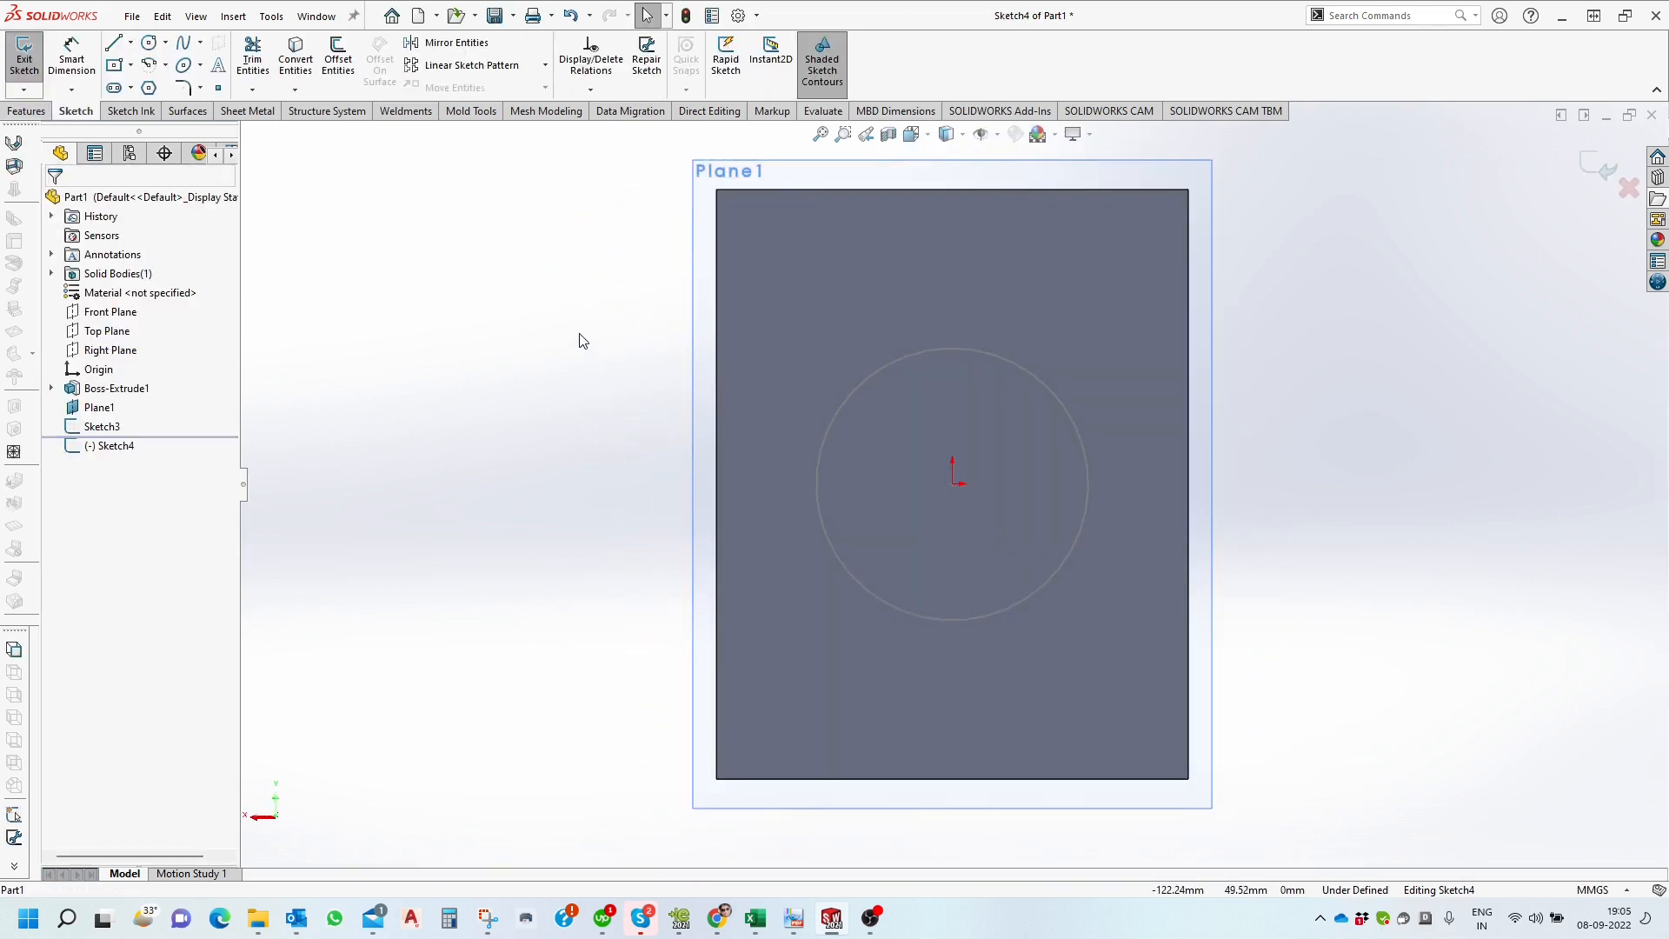
middle_click_drag(582, 339, 503, 450)
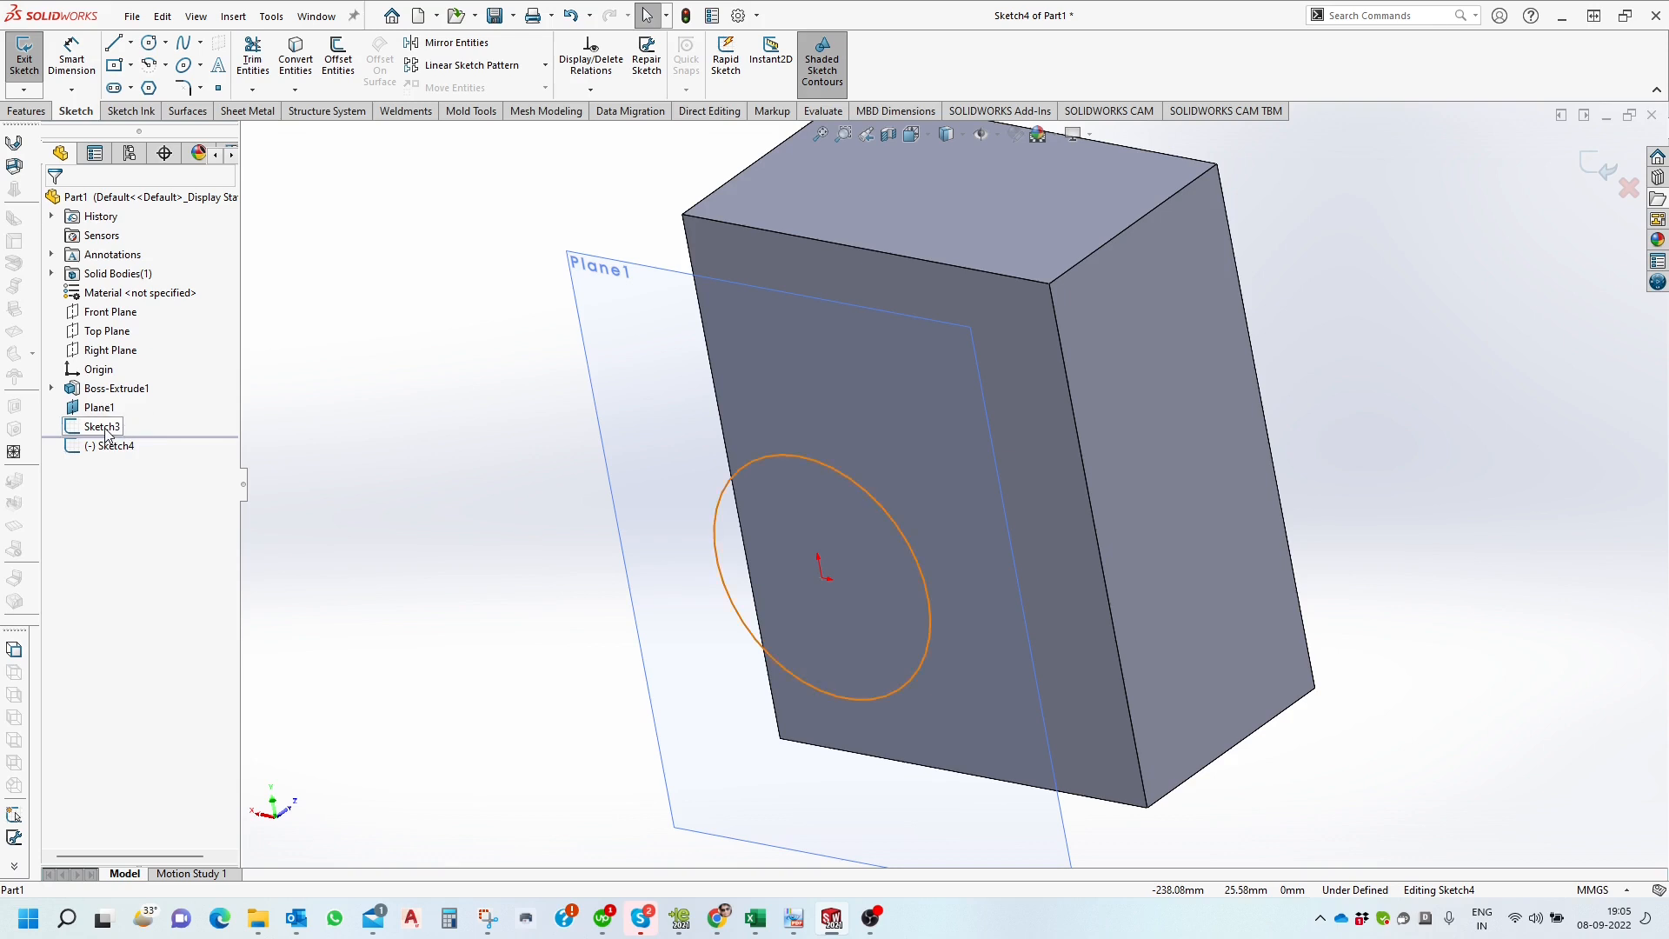
left_click(1629, 191)
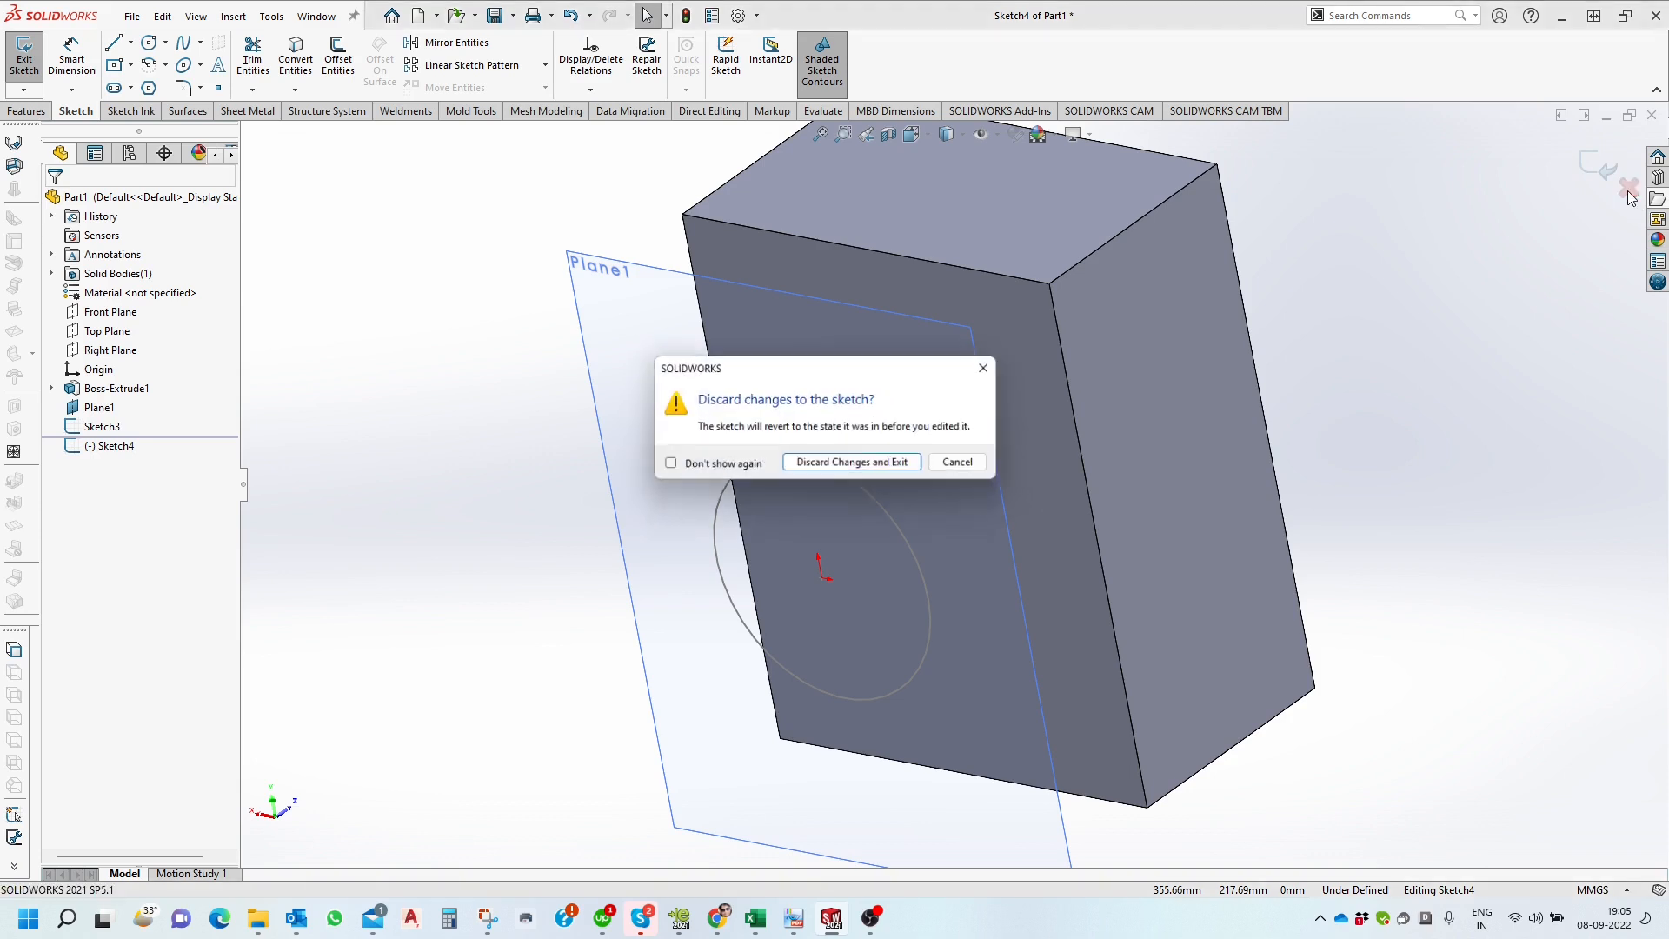
left_click(879, 462)
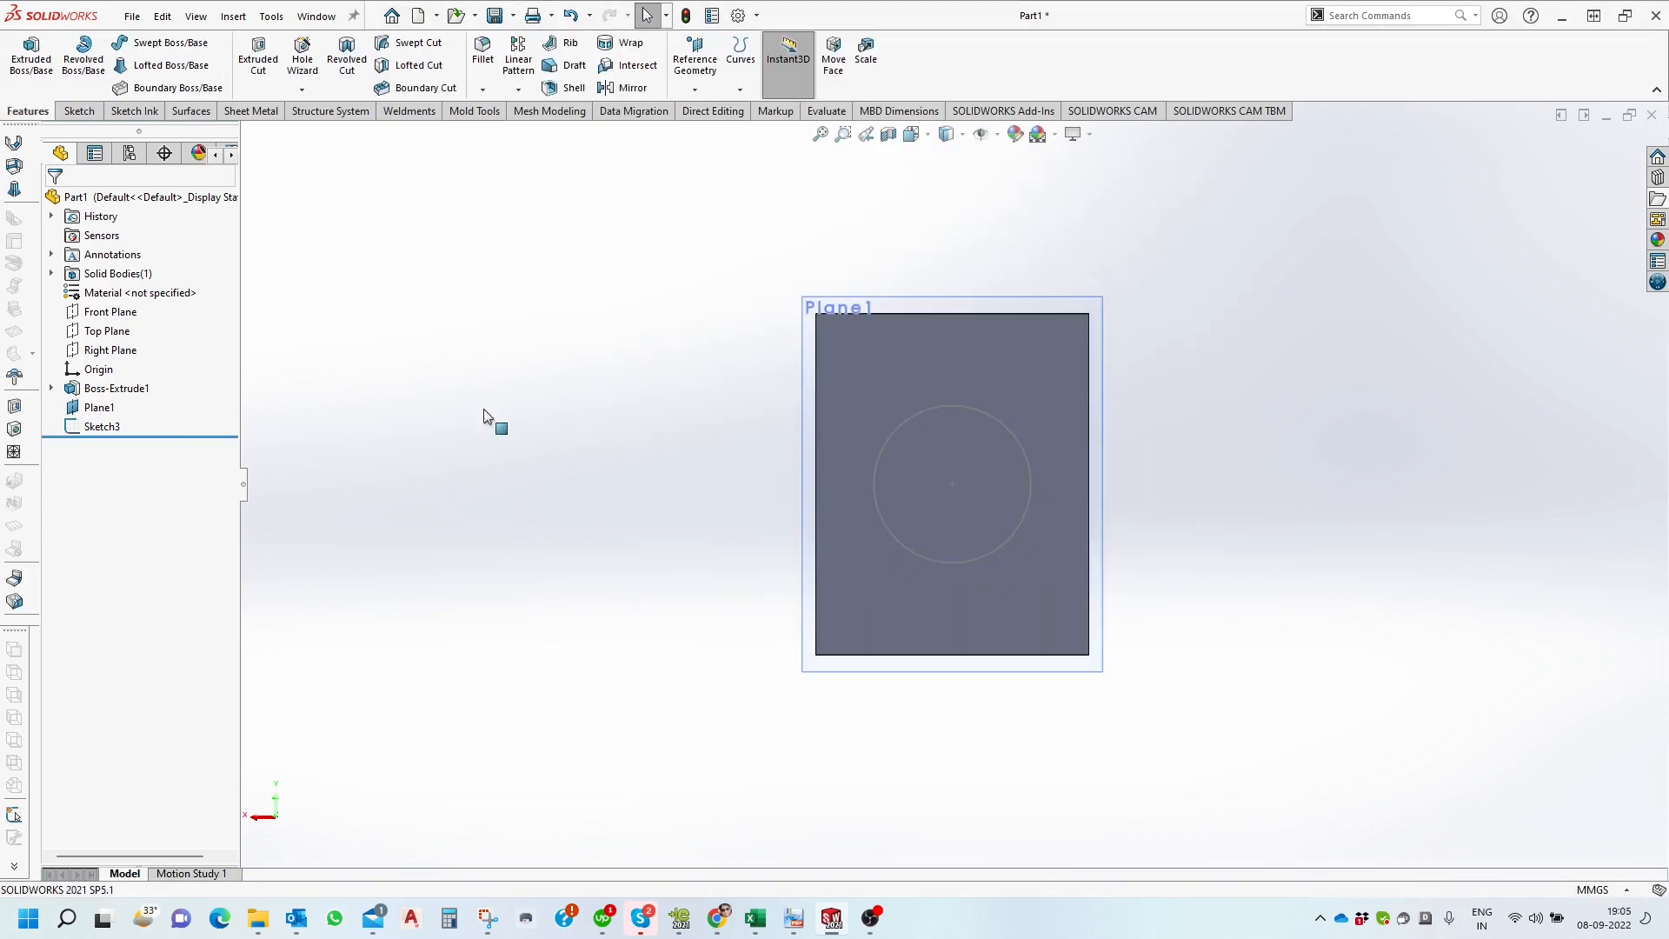
Start an Extruded Boss/Base from the circle sketch and pull its blind depth away from the block to 102 mm.
left_click(102, 427)
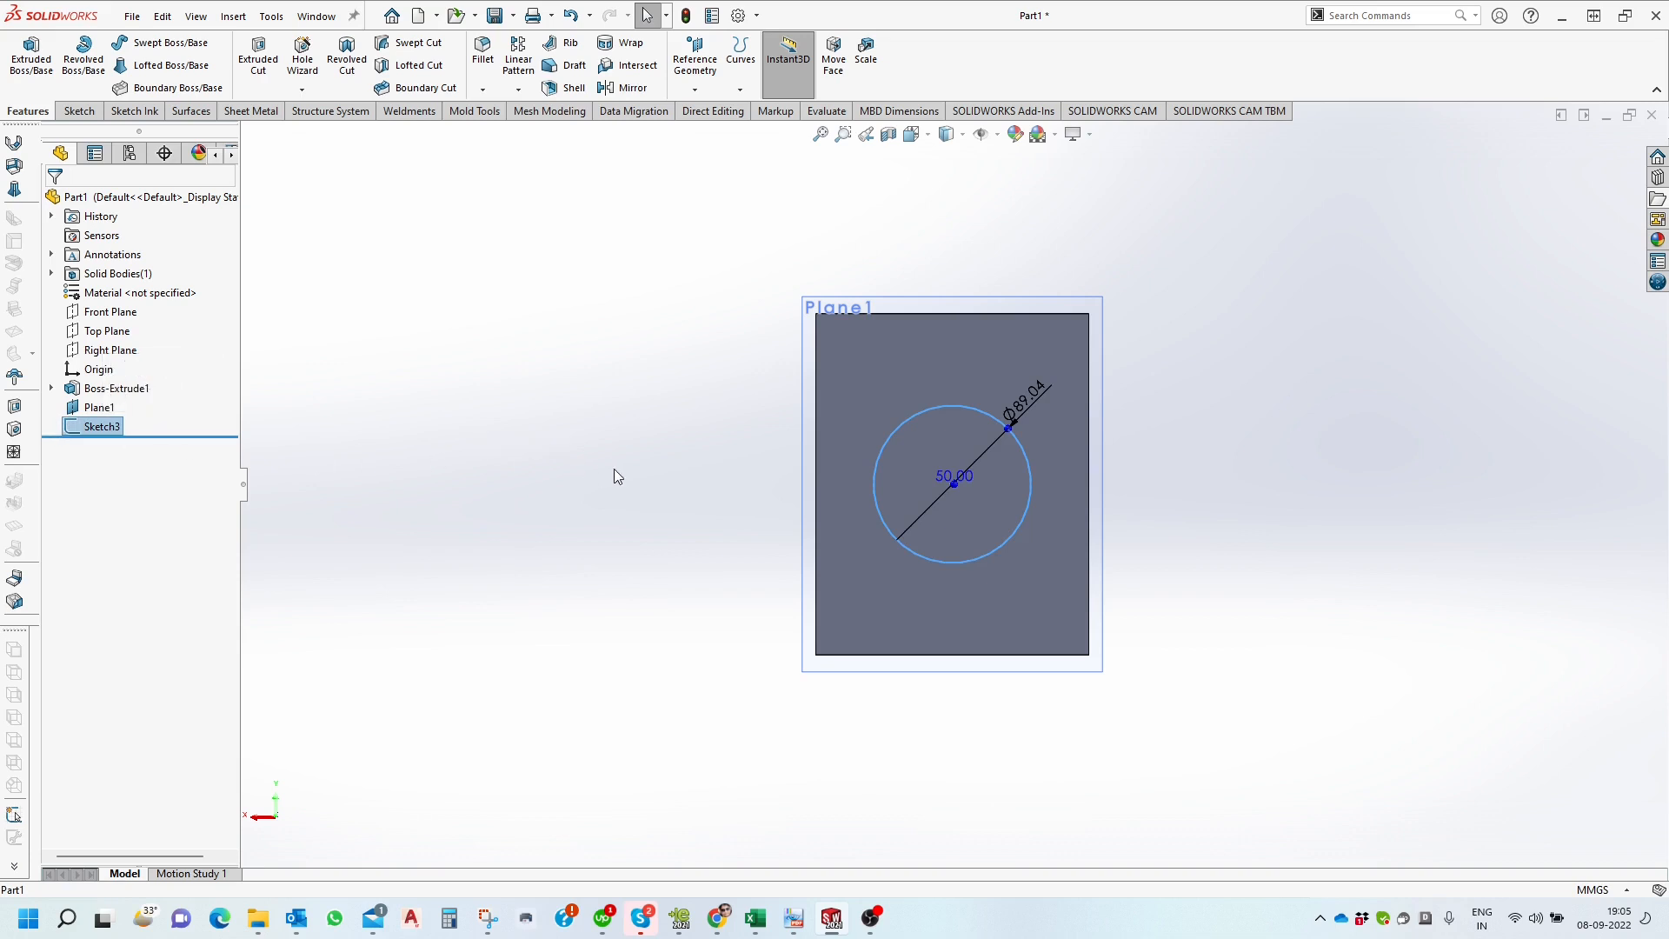
left_click(50, 75)
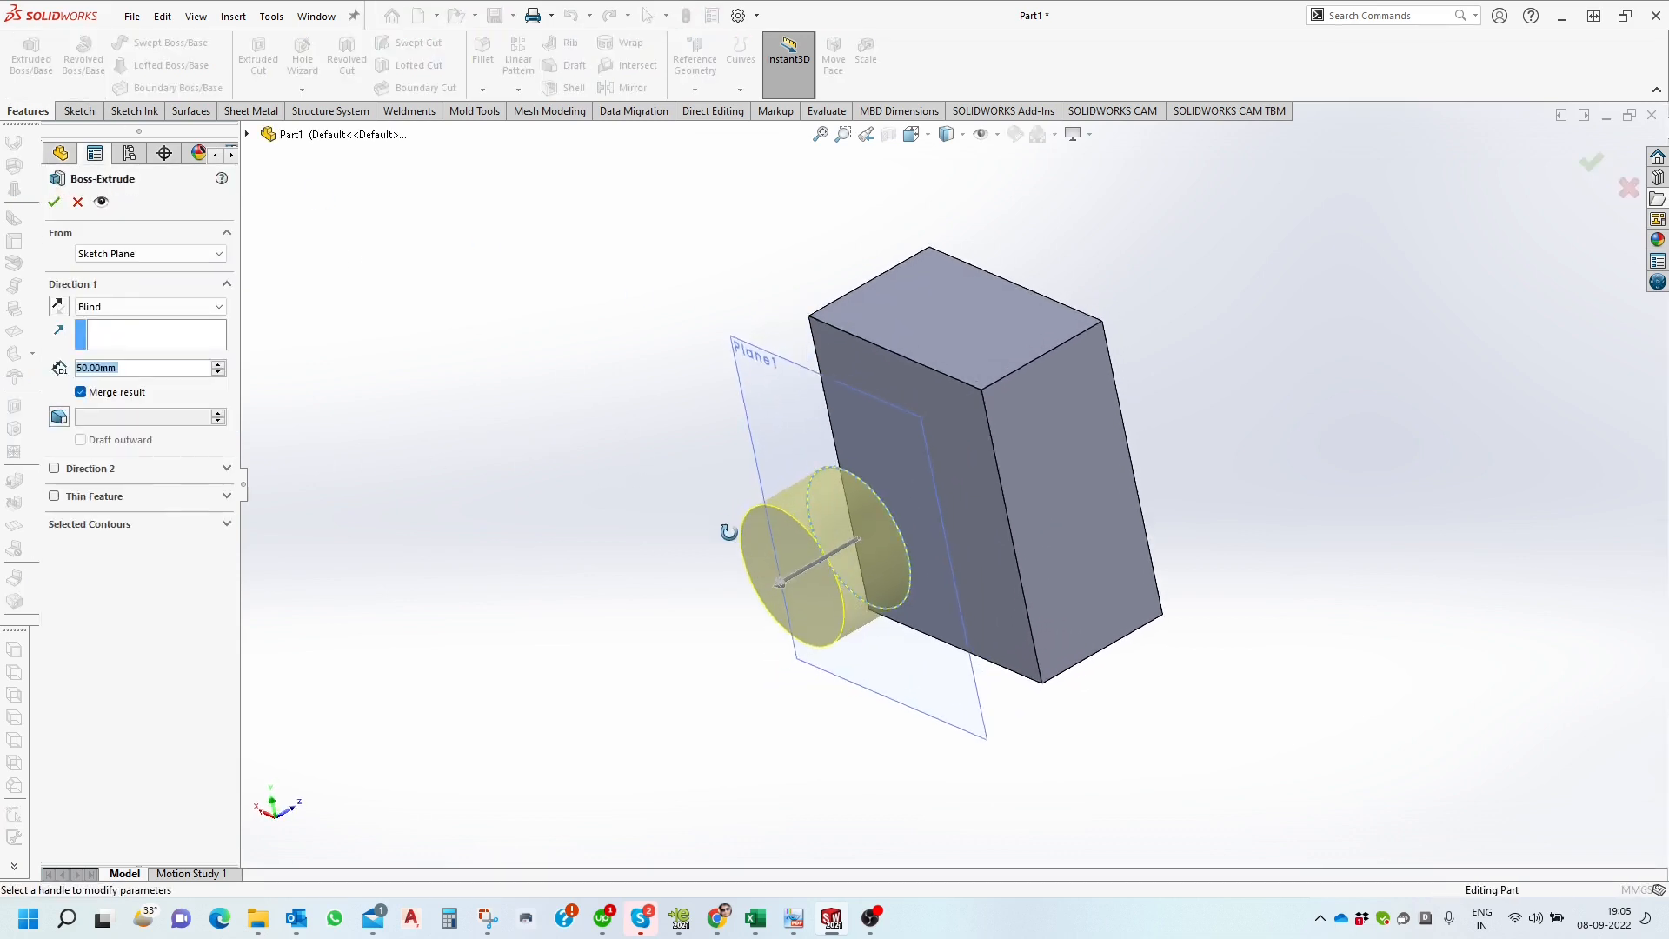
left_click_drag(797, 600, 723, 609)
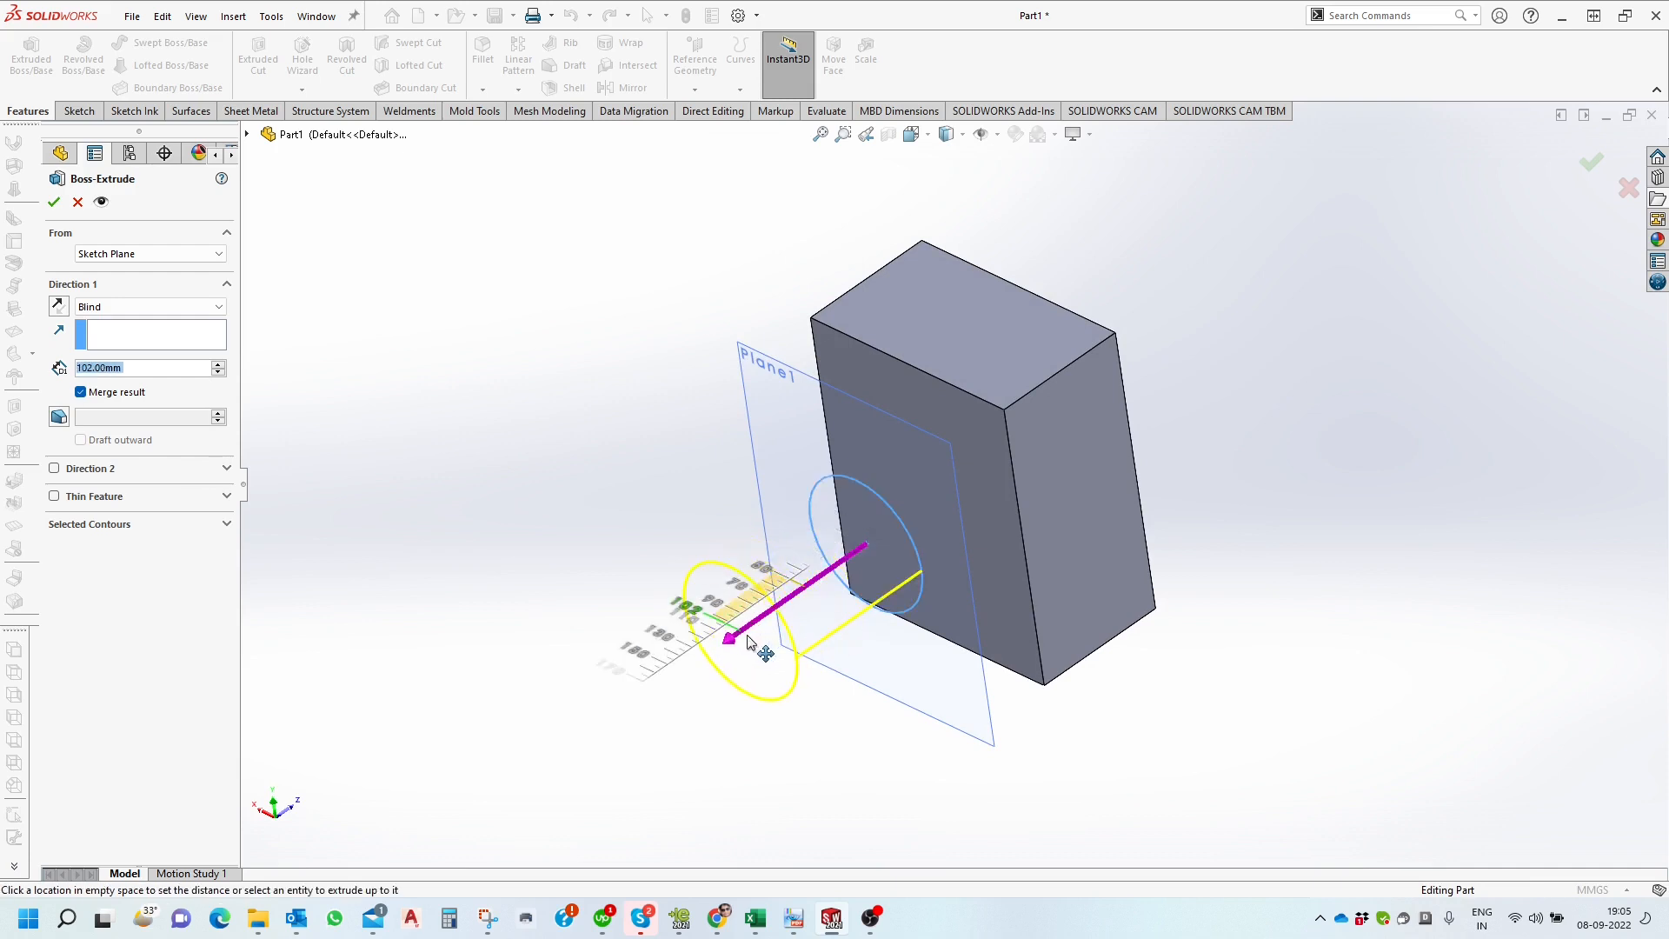
mouse_move(722, 468)
middle_mouse_down()
mouse_move(674, 515)
mouse_move(727, 470)
middle_mouse_up()
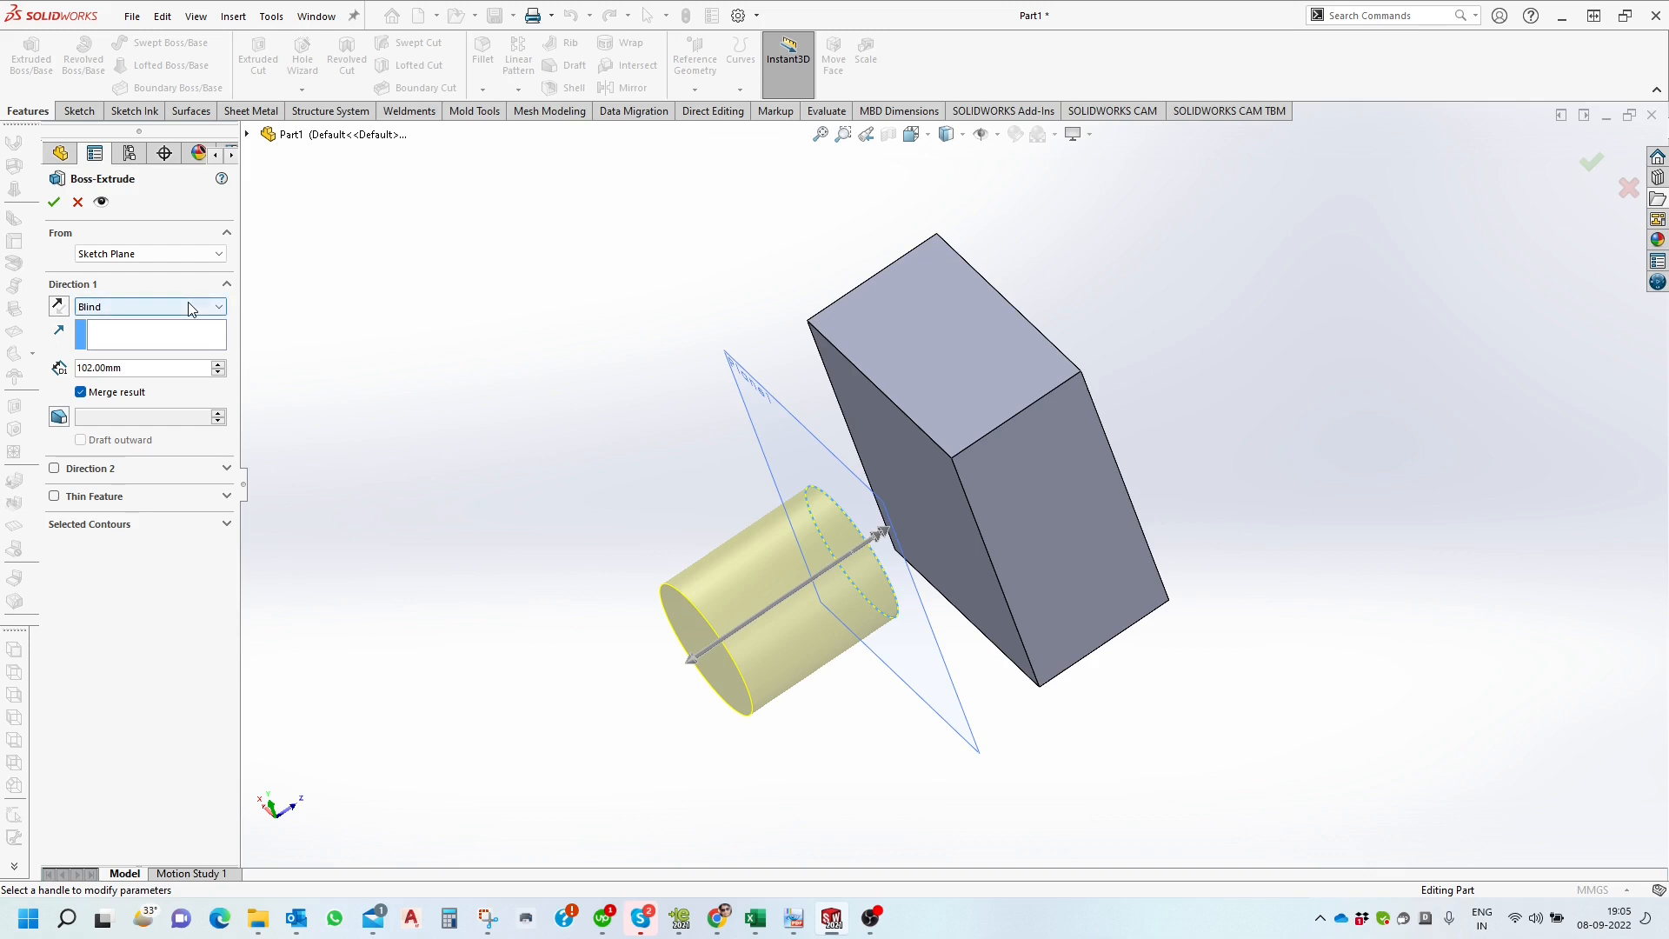
Set the circle extrusion's Direction 1 end condition to Through All and accept it with its result merged into the block.
left_click(132, 309)
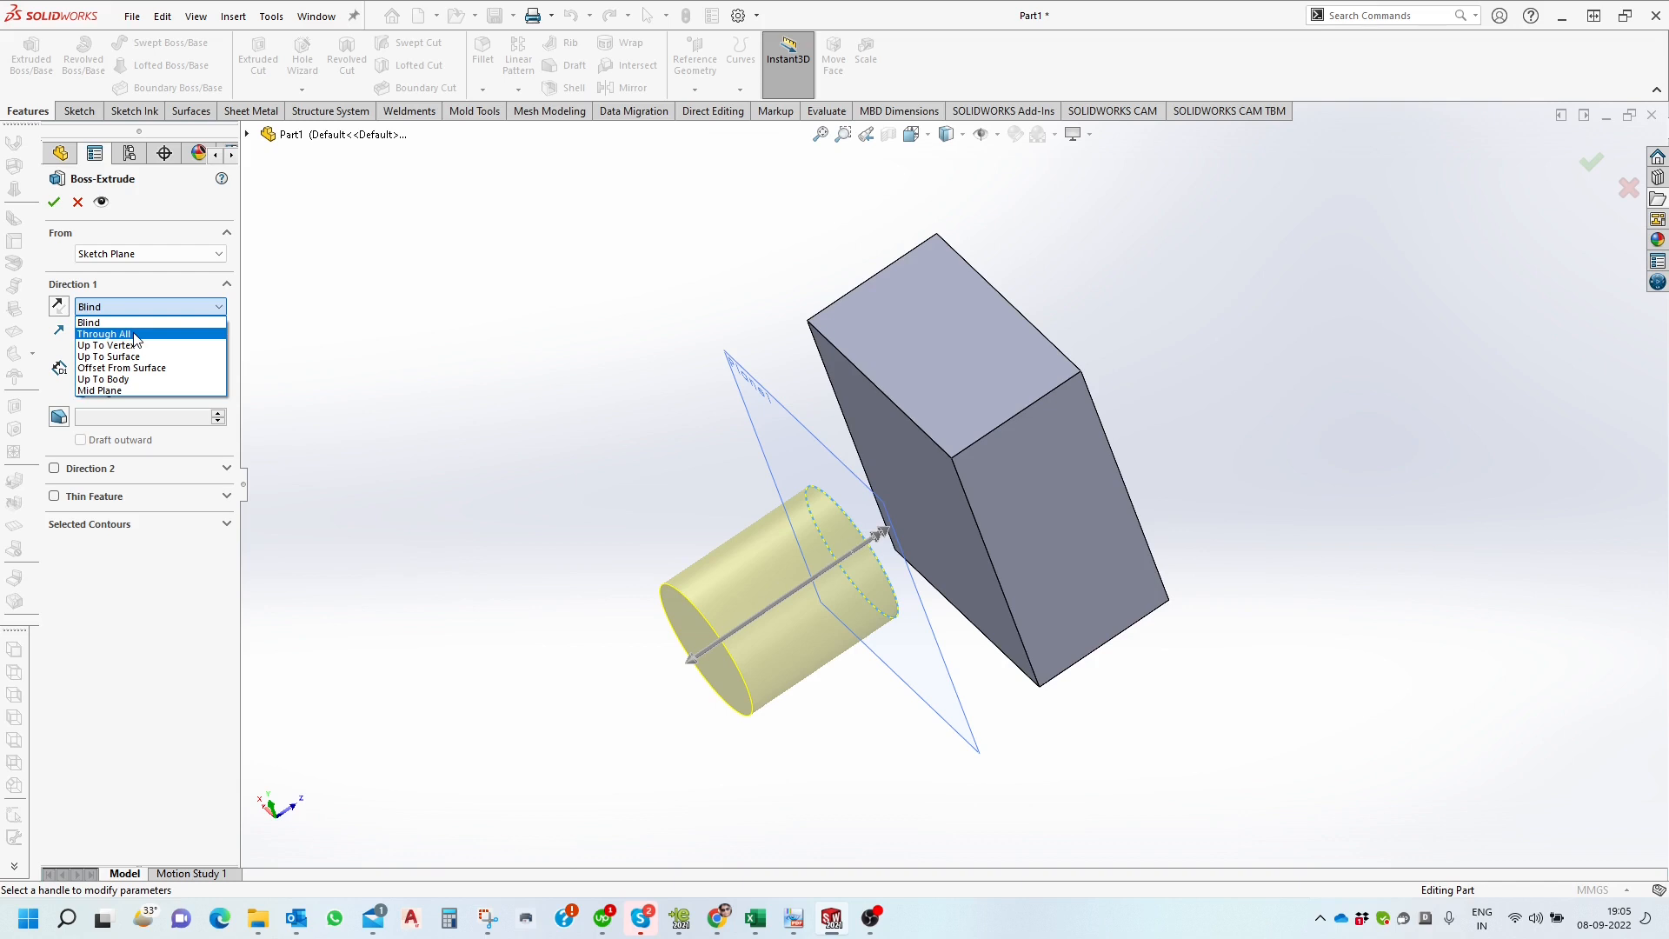
left_click(135, 335)
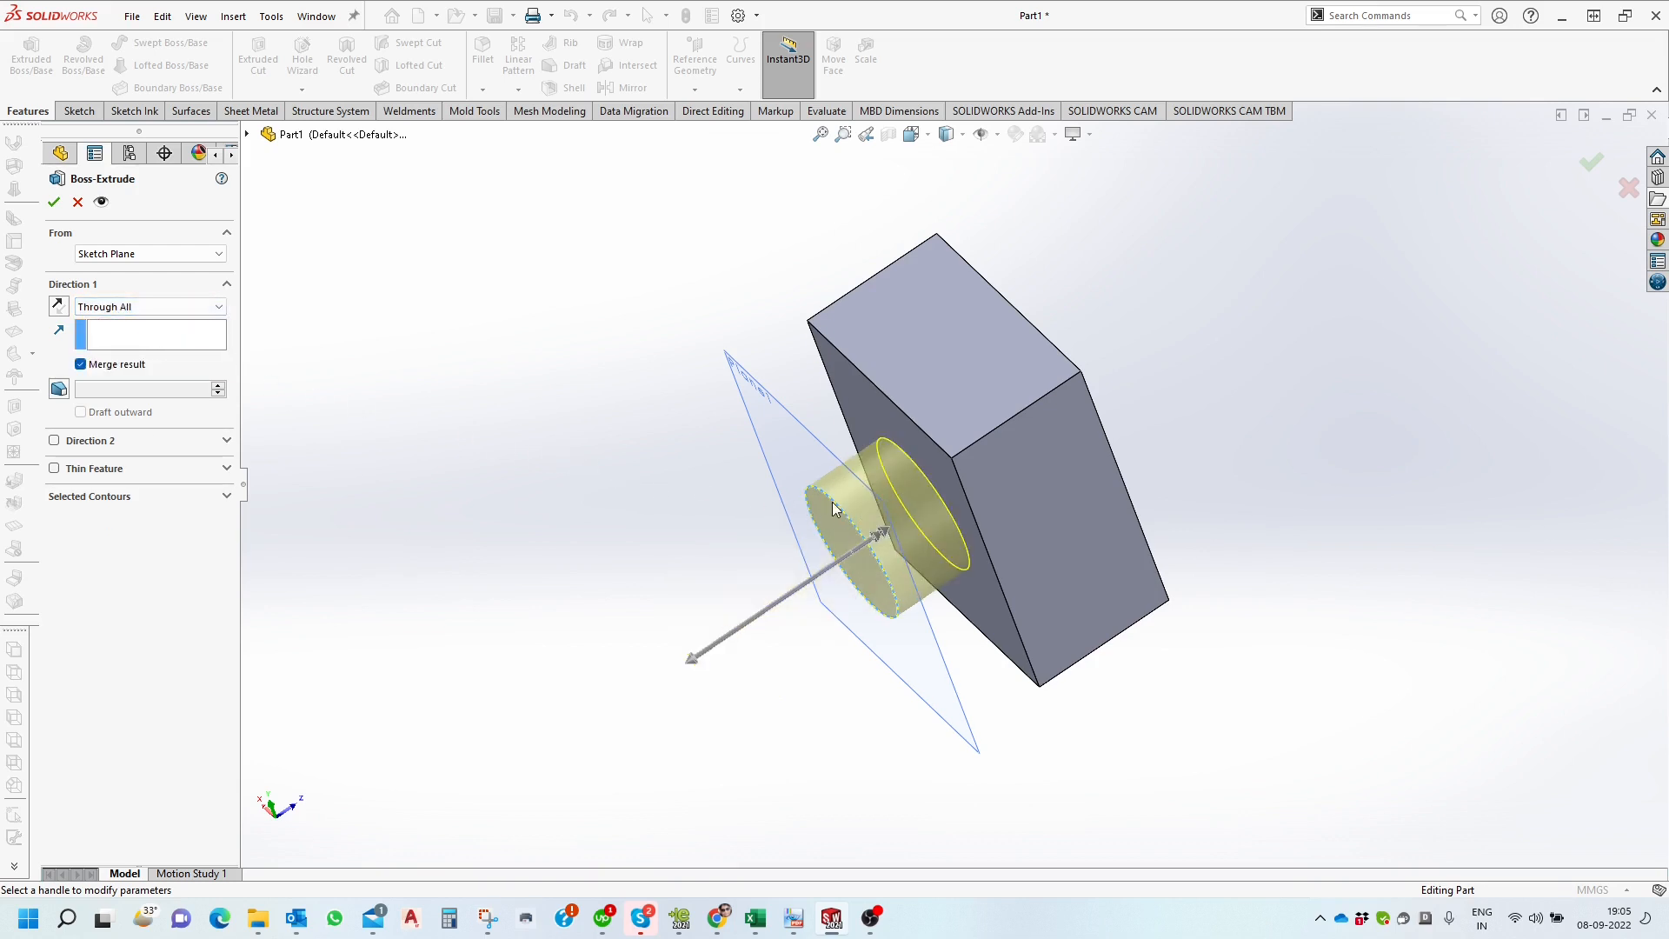
mouse_move(861, 440)
middle_mouse_down()
mouse_move(859, 362)
mouse_move(756, 361)
mouse_move(835, 373)
mouse_move(833, 433)
middle_mouse_up()
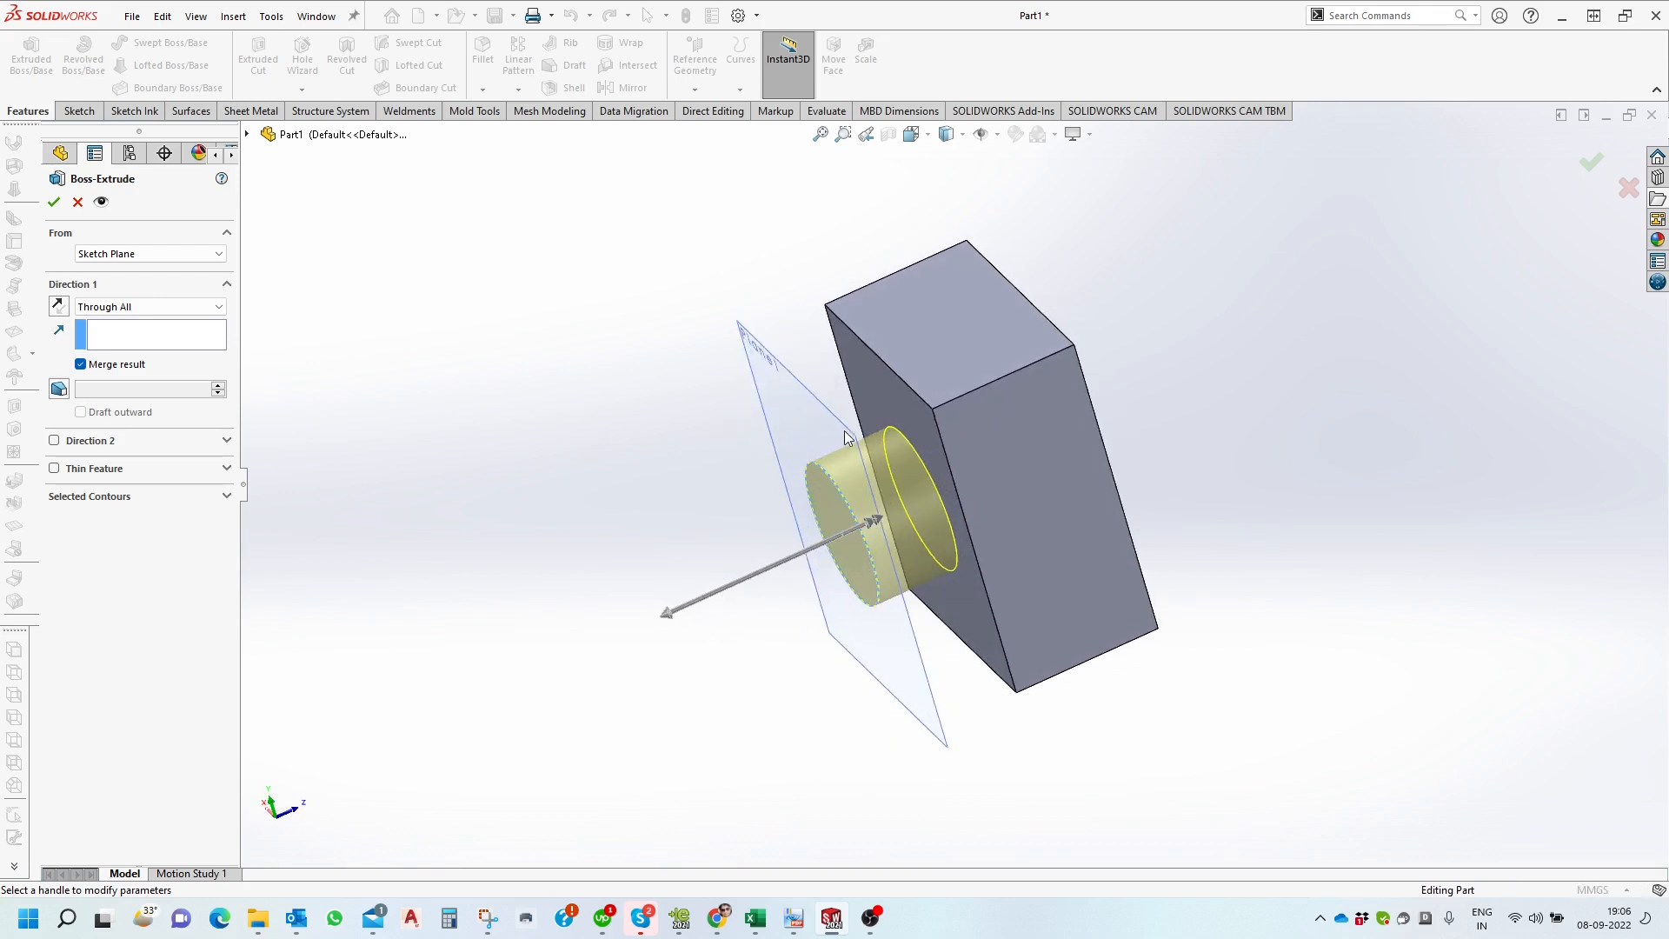
scroll(887, 391, "down", 2)
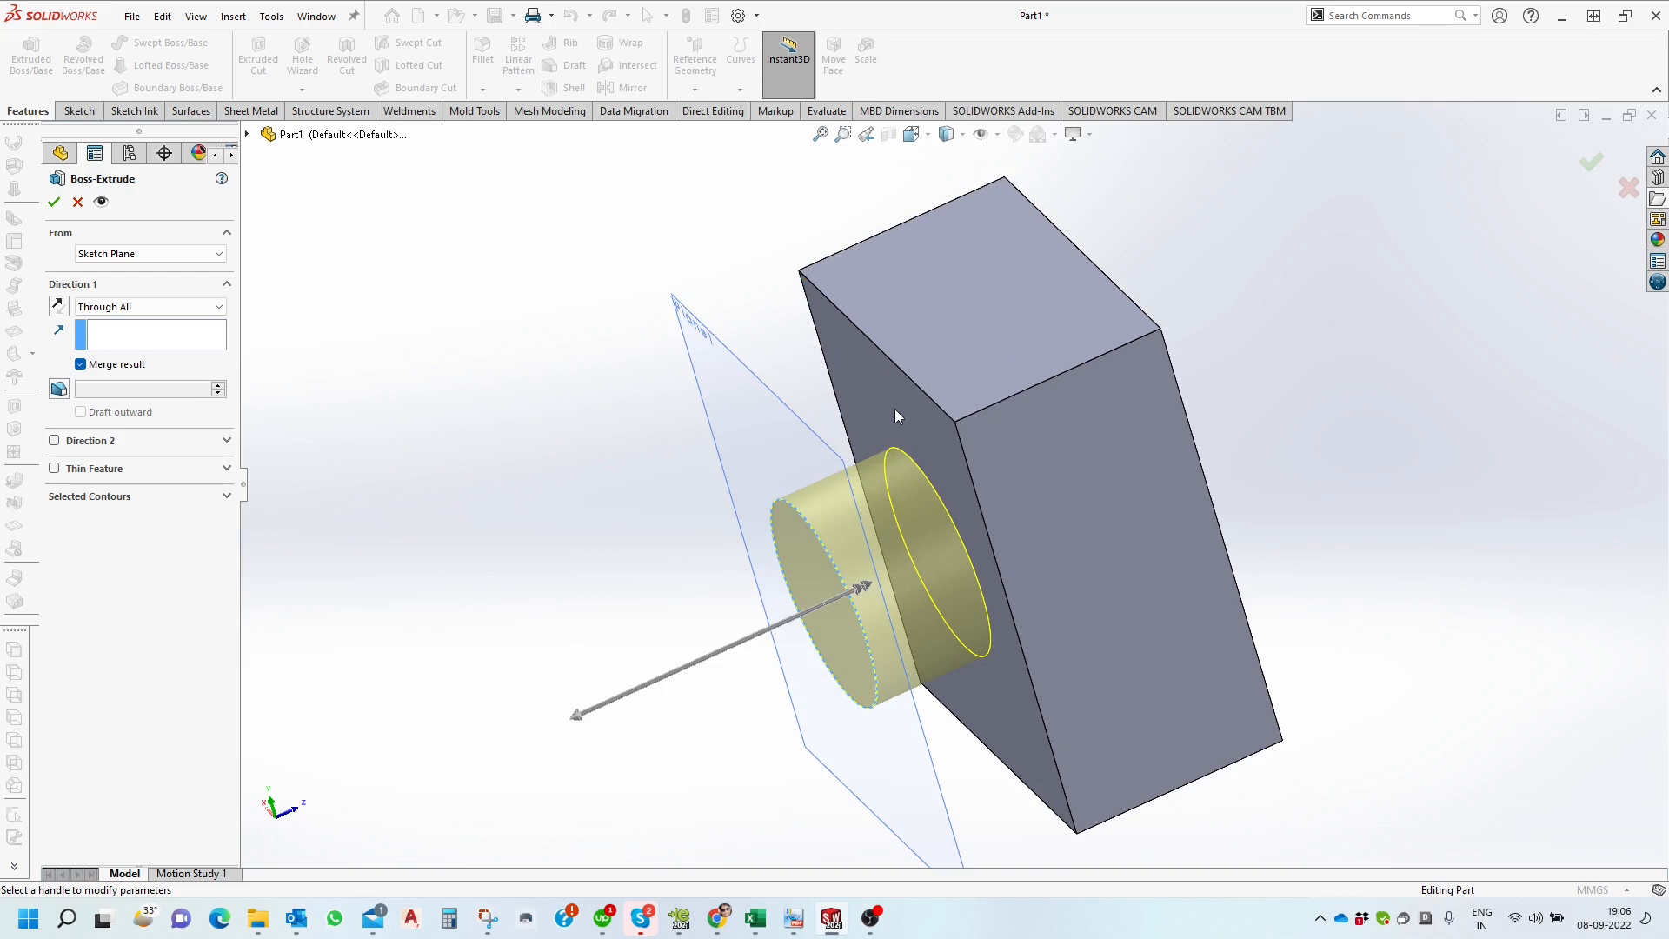
left_click(81, 365)
left_click(54, 207)
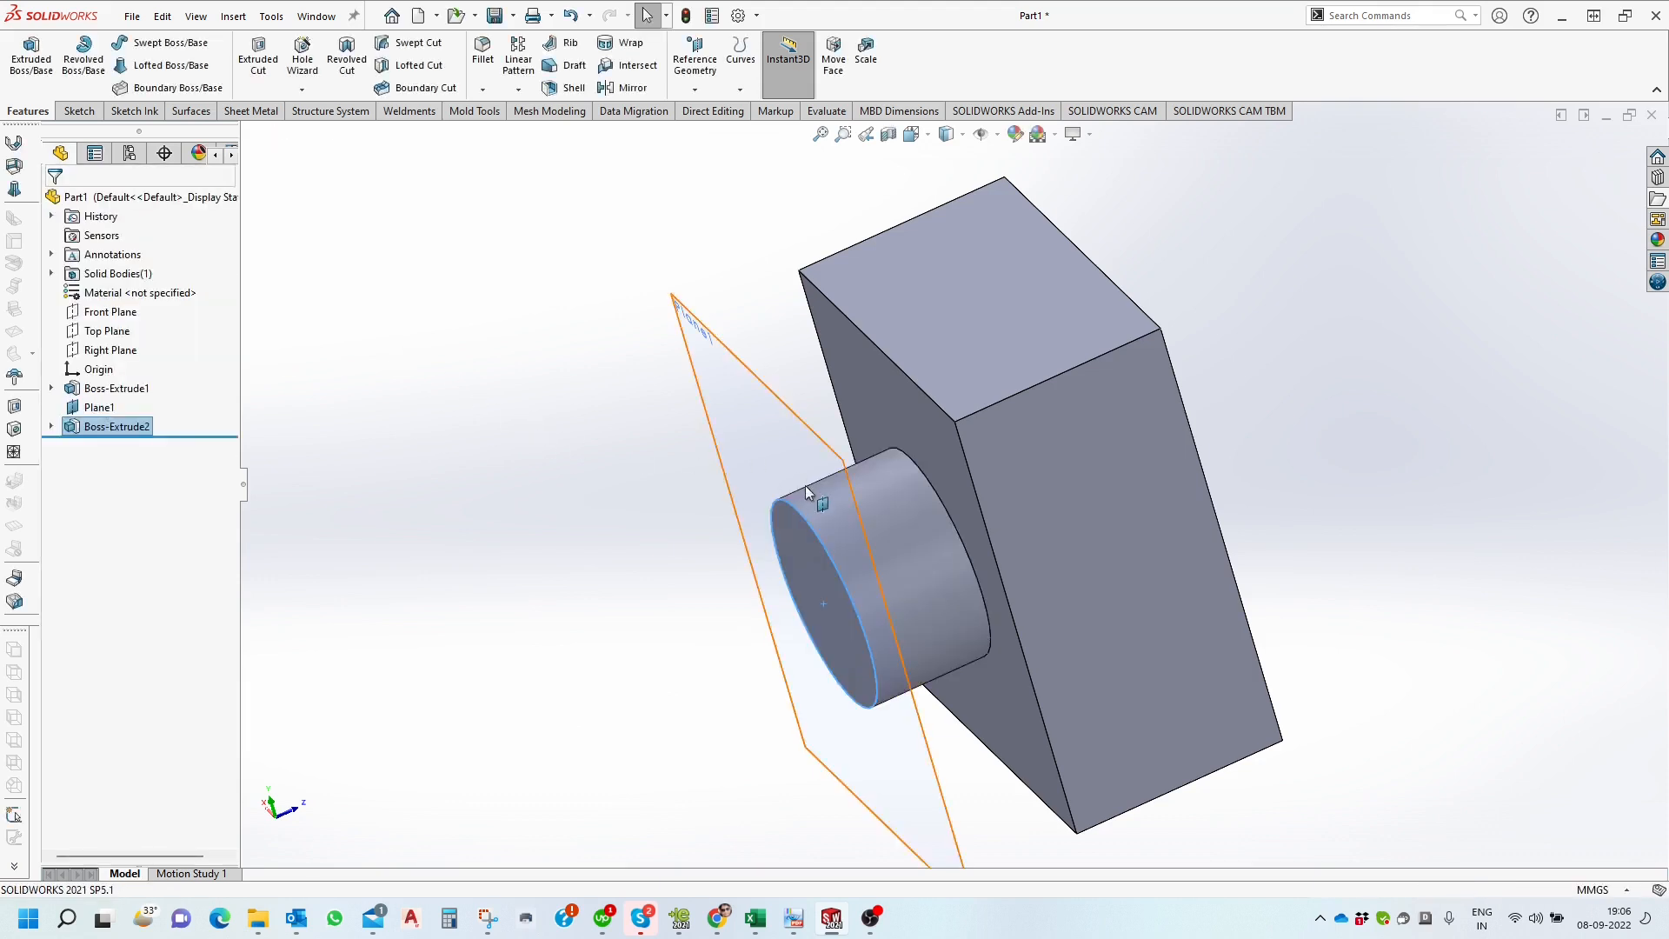
Expand the part's list of solid bodies and rename the merged body as First Body.
middle_click_drag(805, 485, 823, 332)
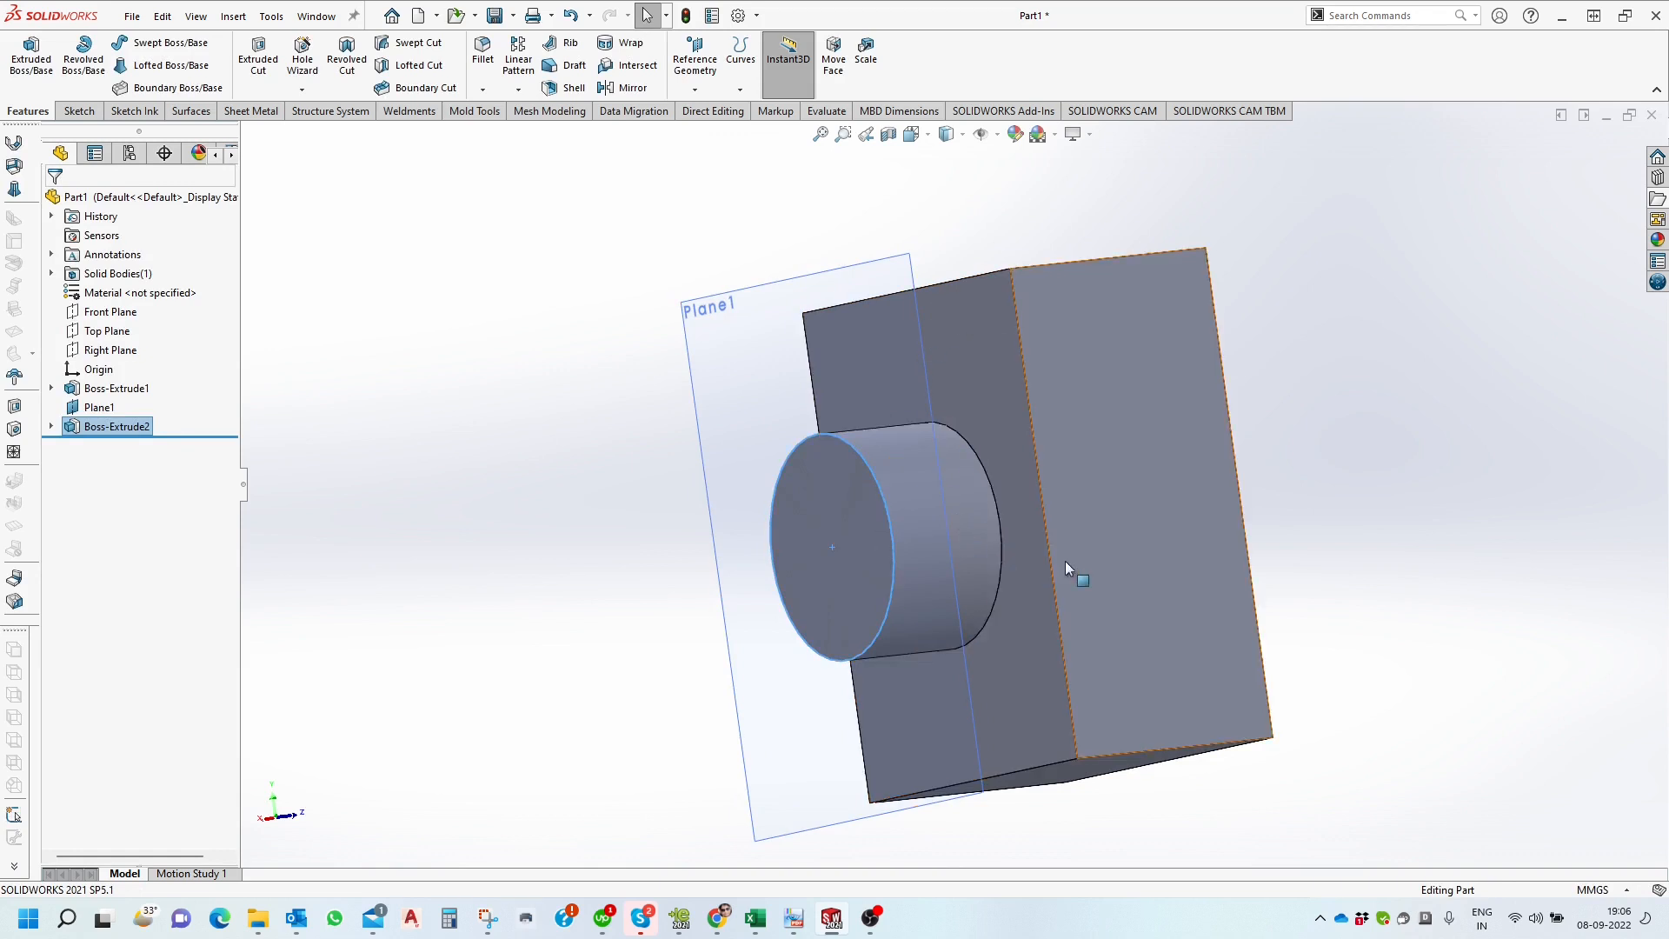
middle_click_drag(1004, 367, 982, 472)
left_click(904, 534)
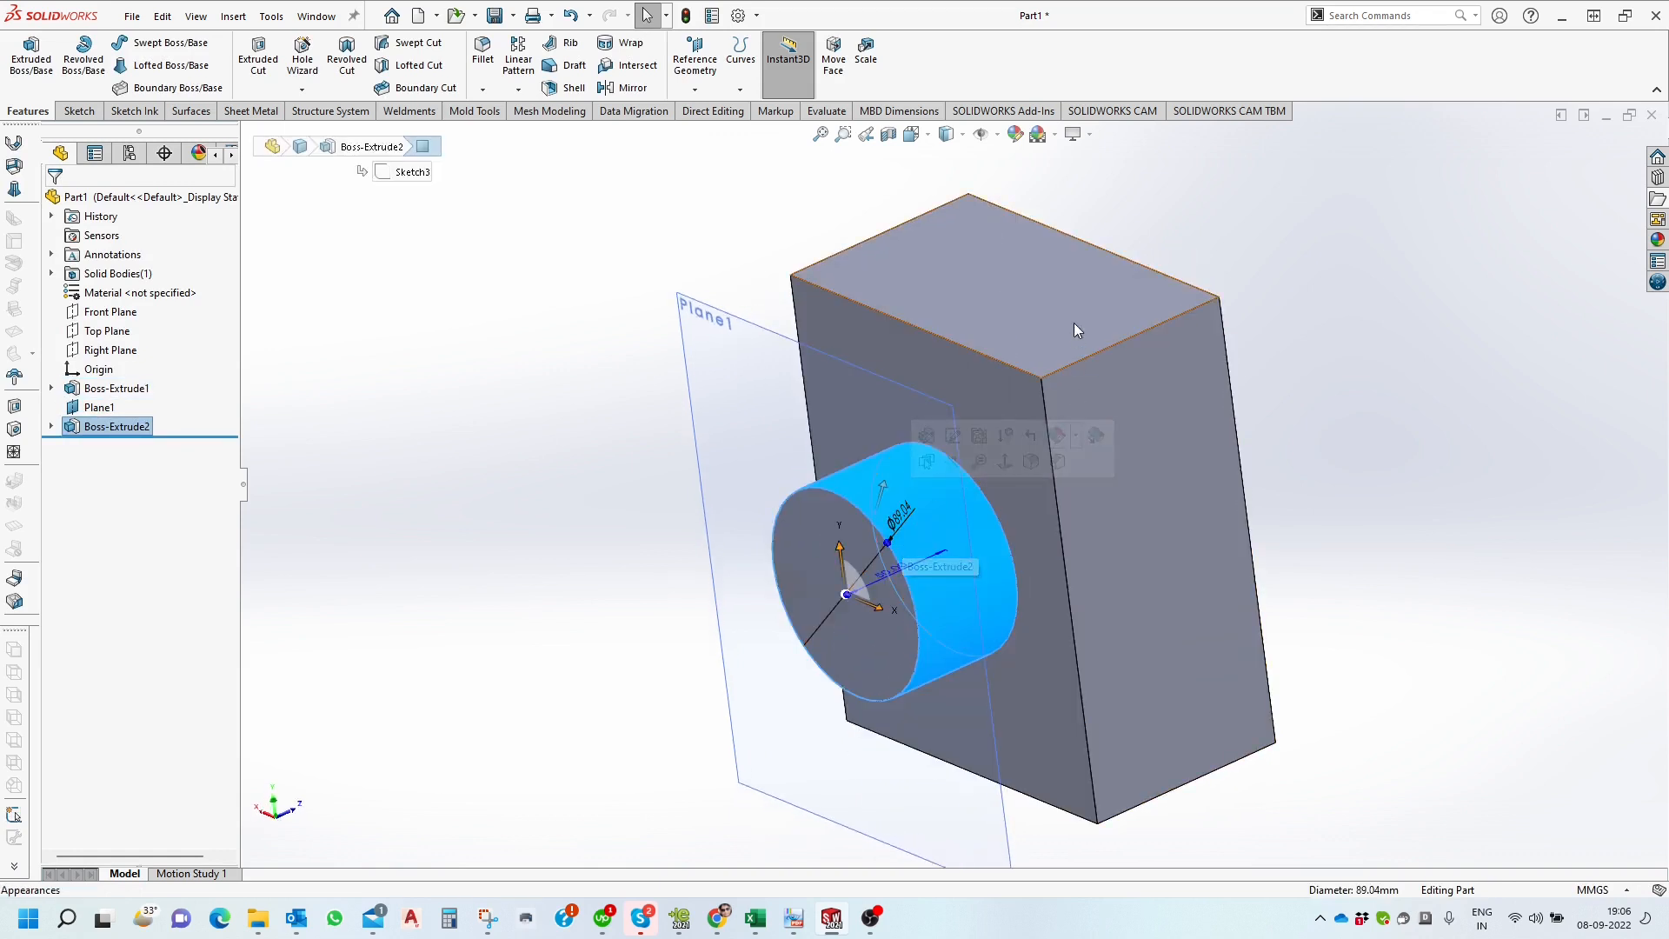
scroll(984, 367, "up", 4)
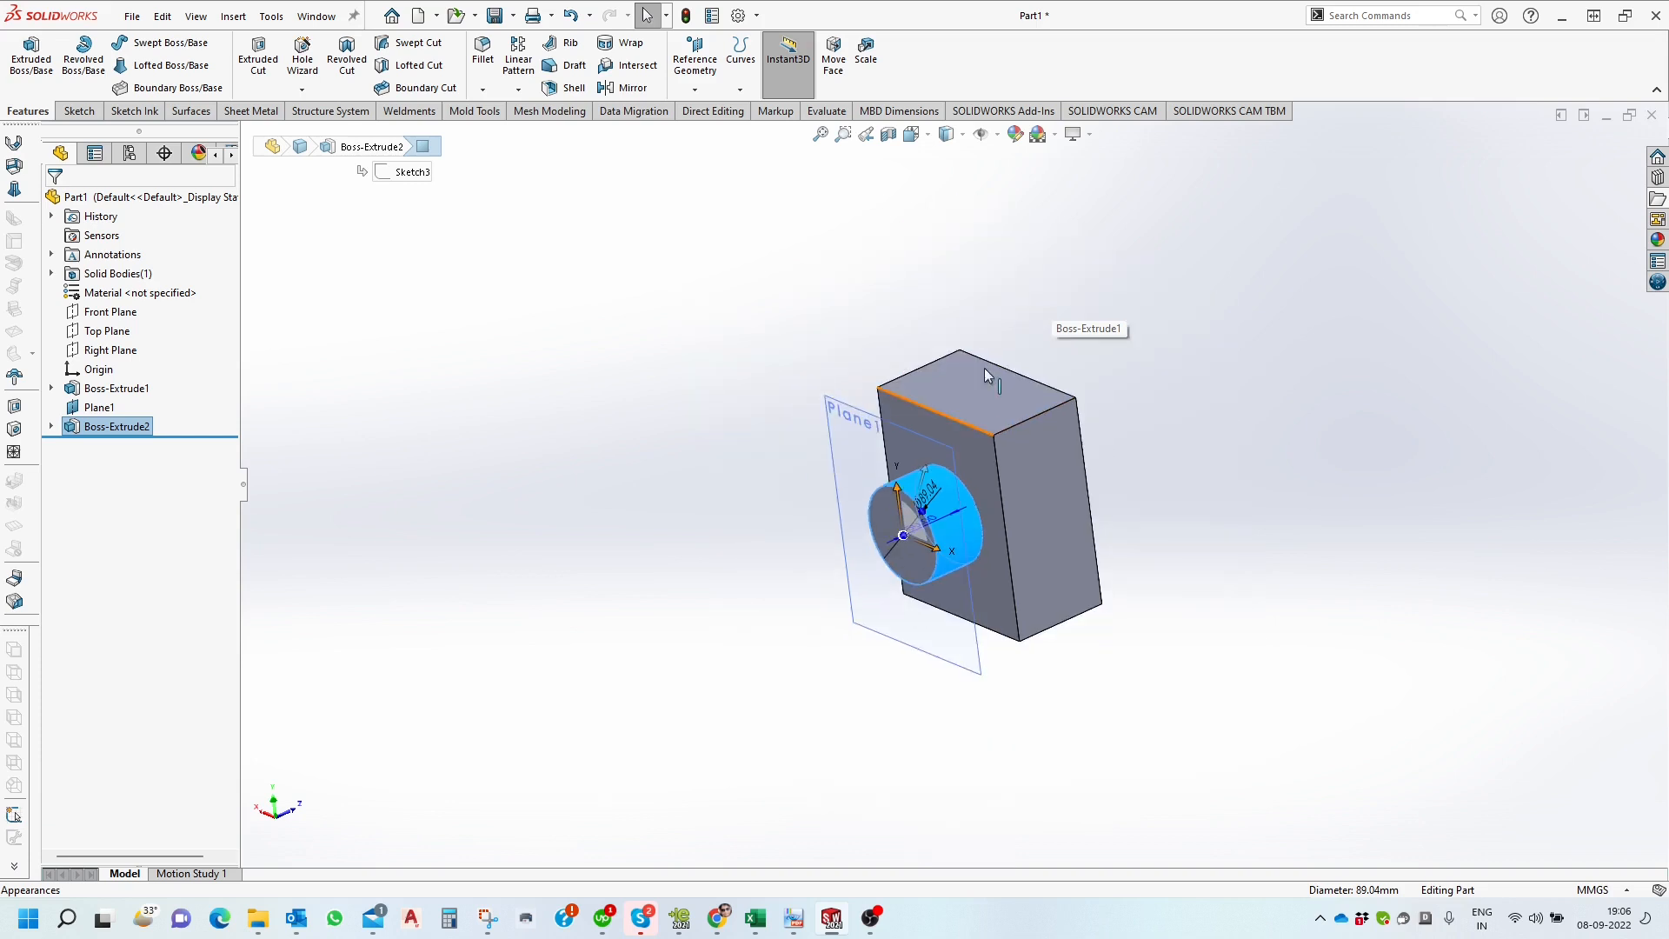
left_click(51, 274)
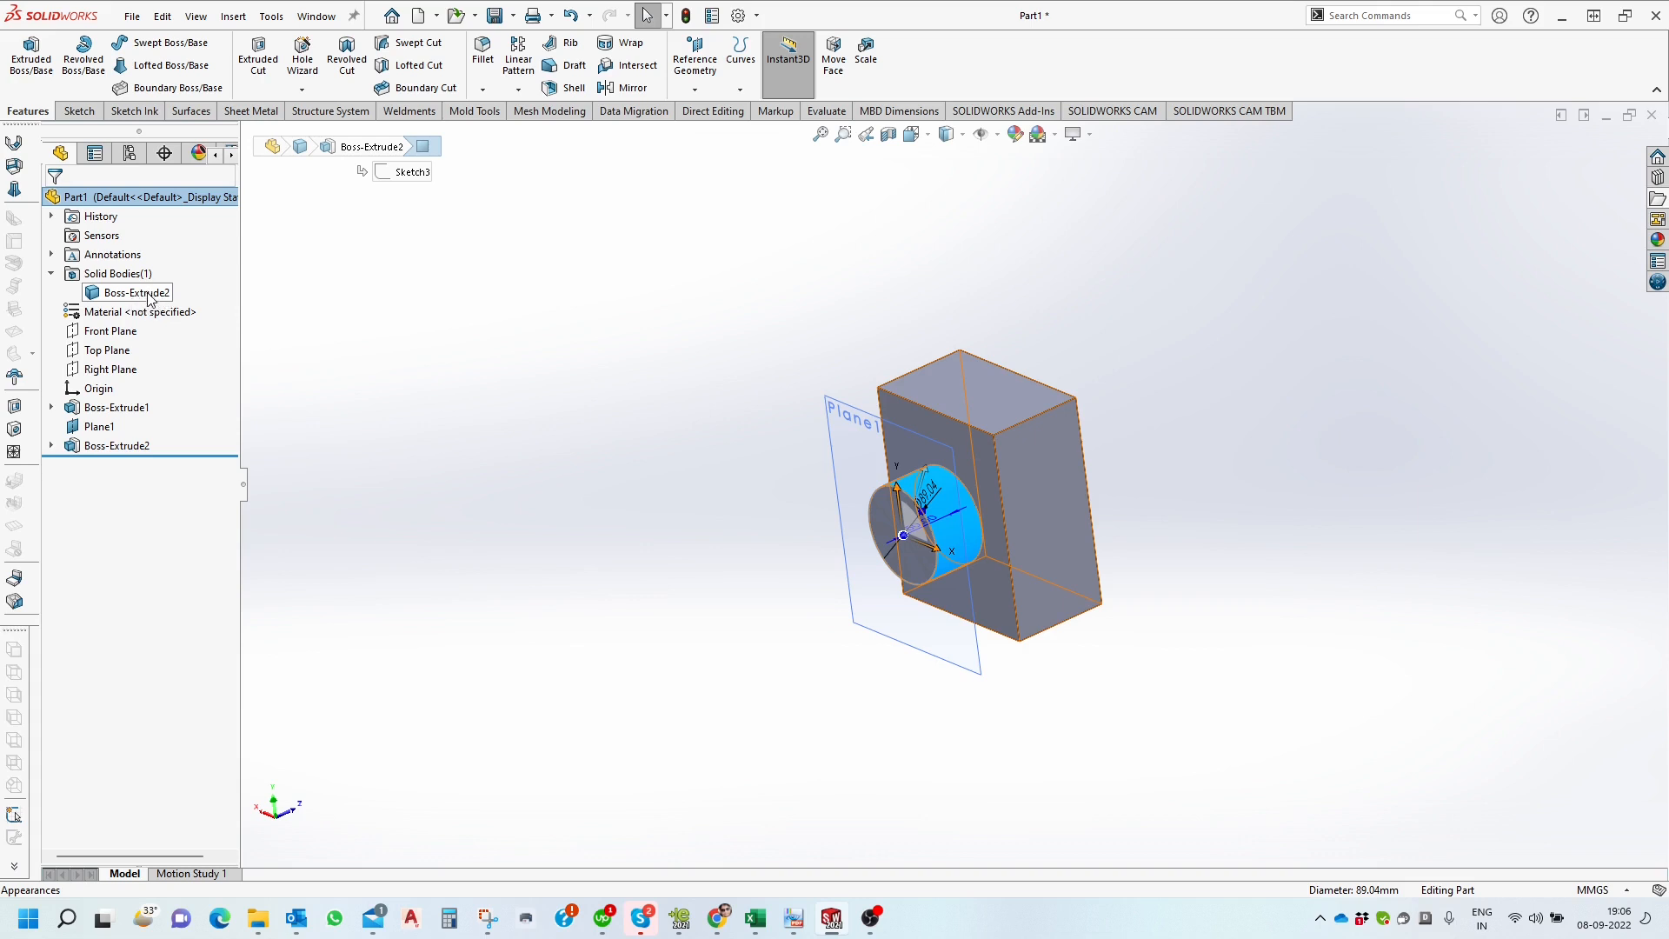
left_click(139, 293)
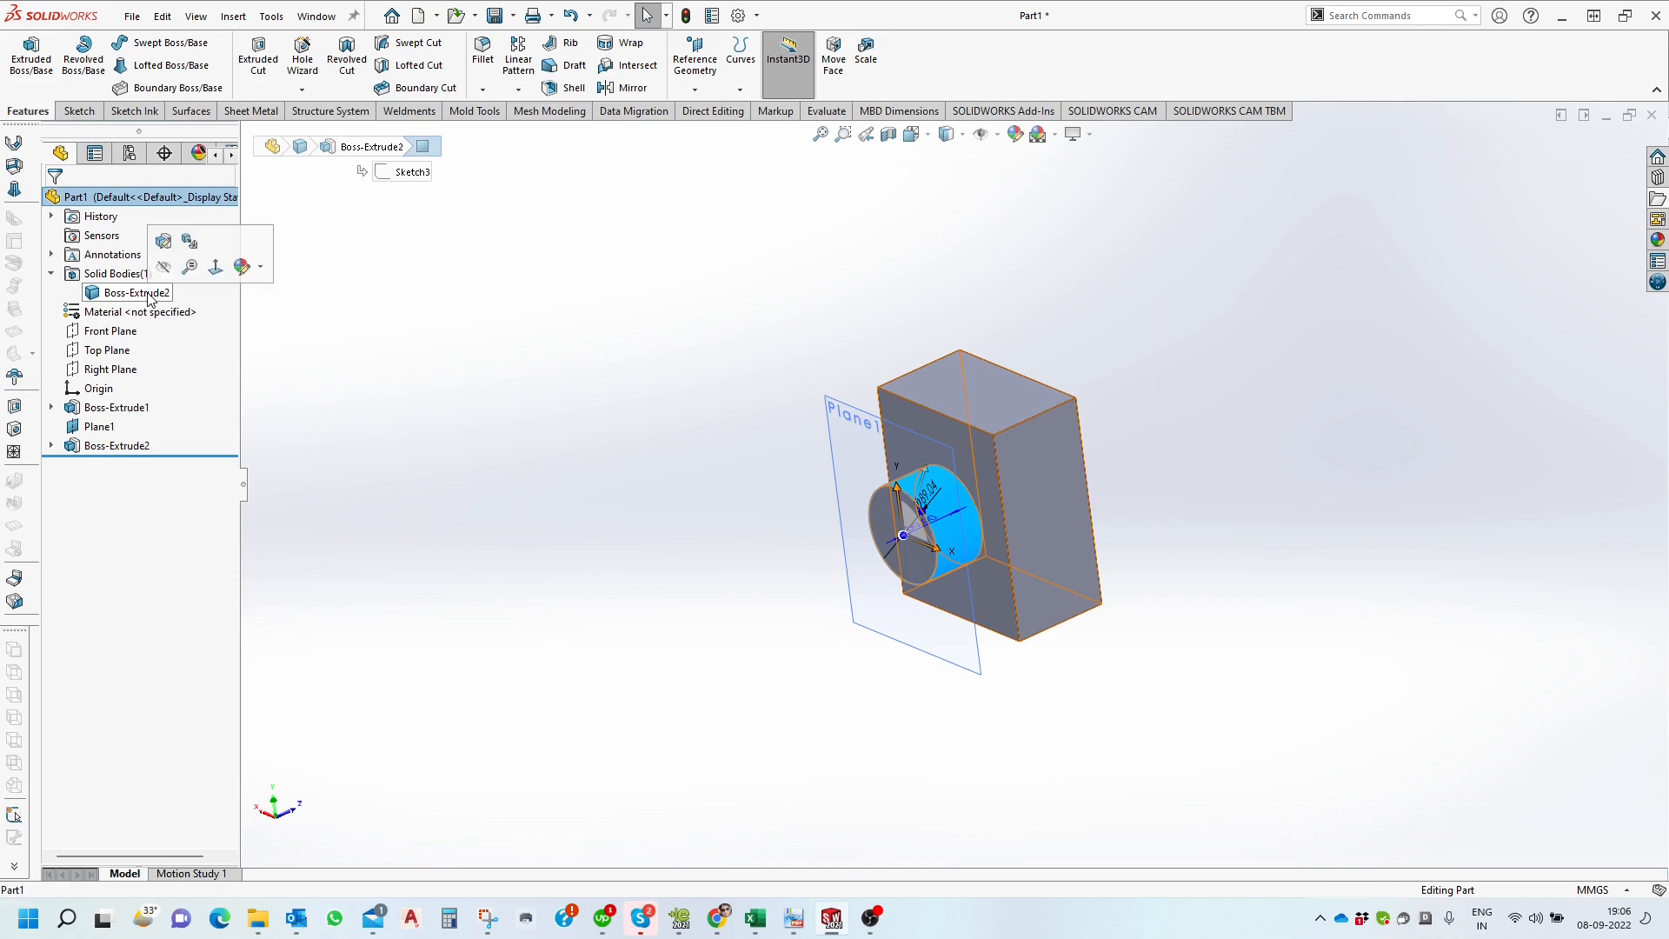
right_click(149, 297)
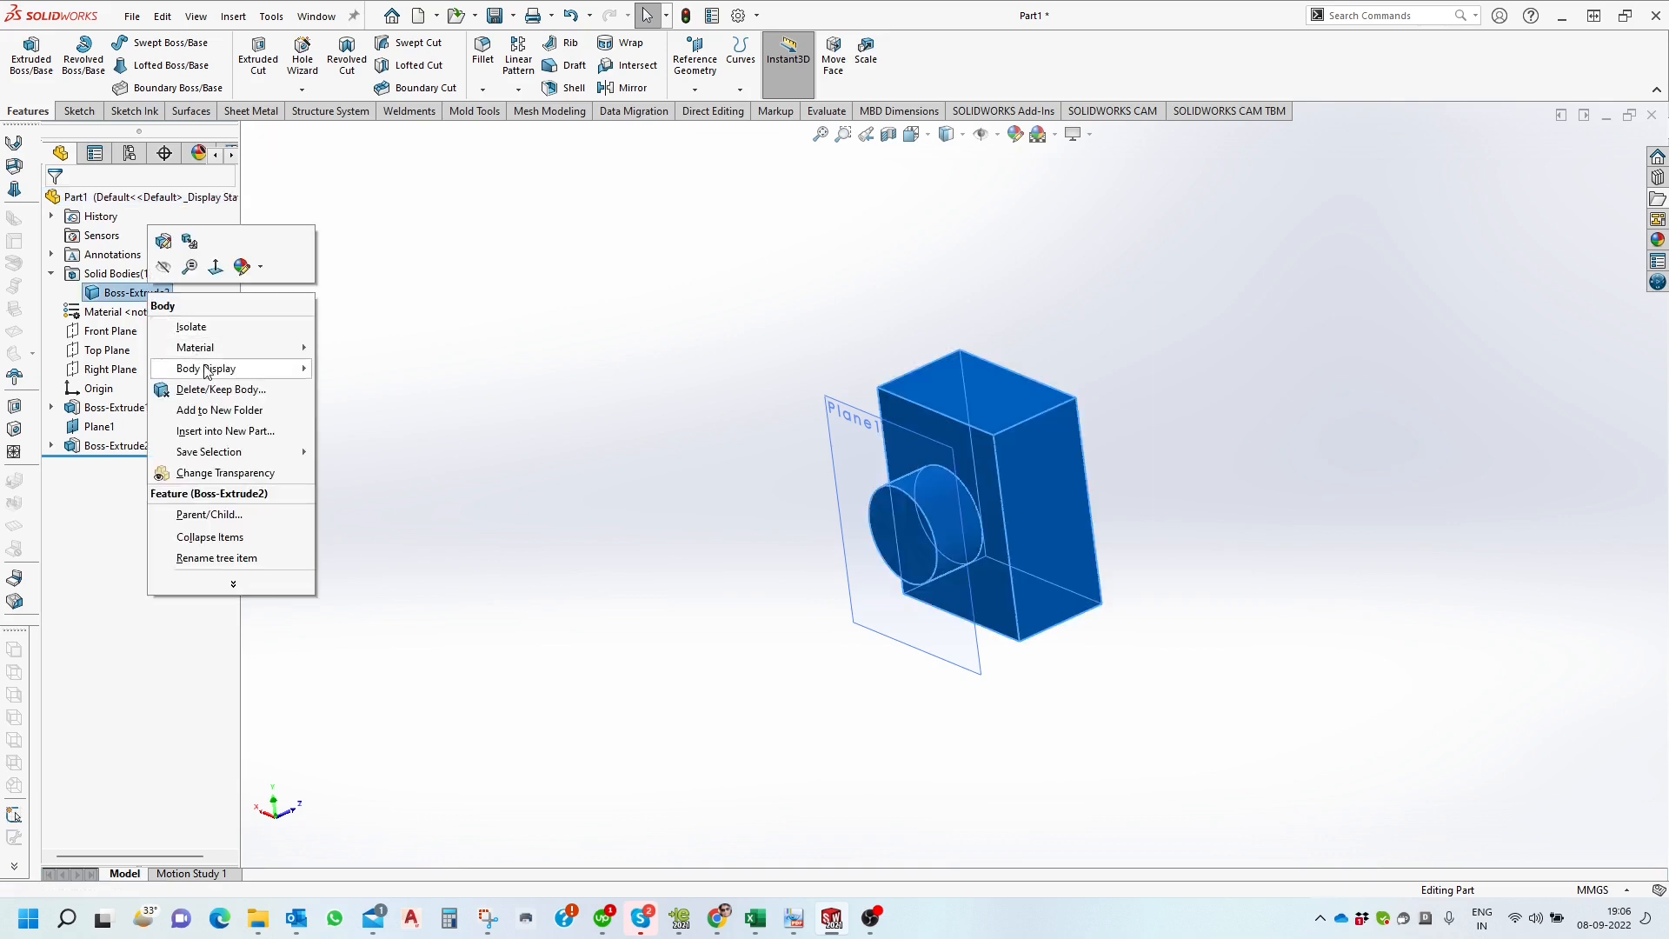
mouse_move(188, 367)
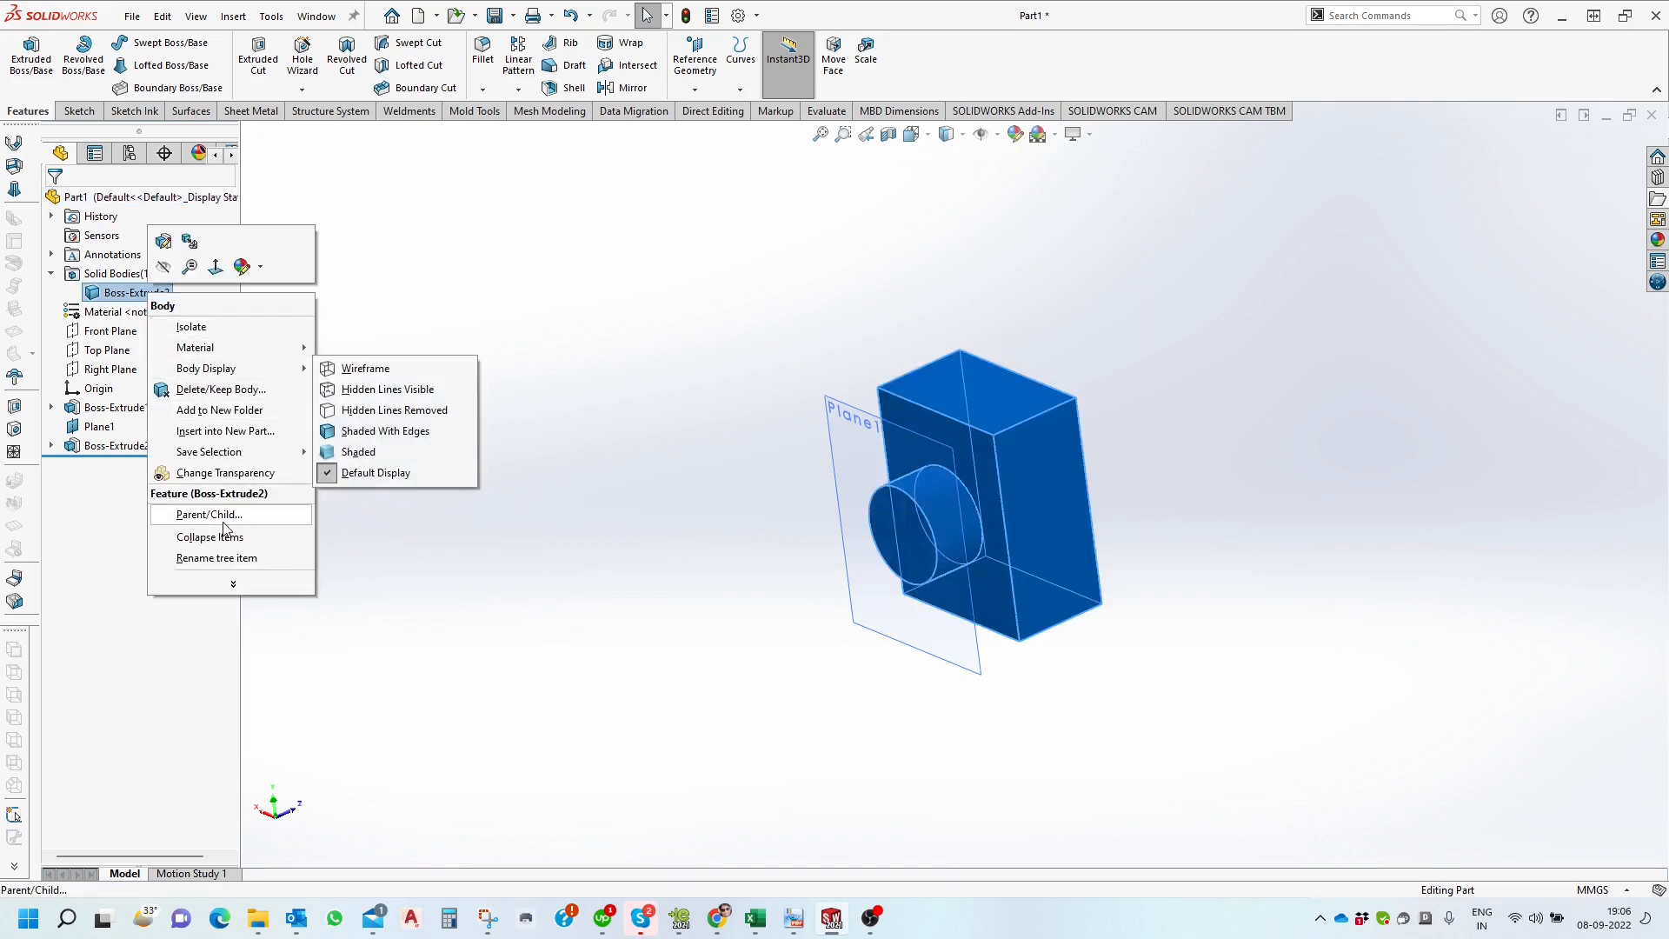
left_click(228, 558)
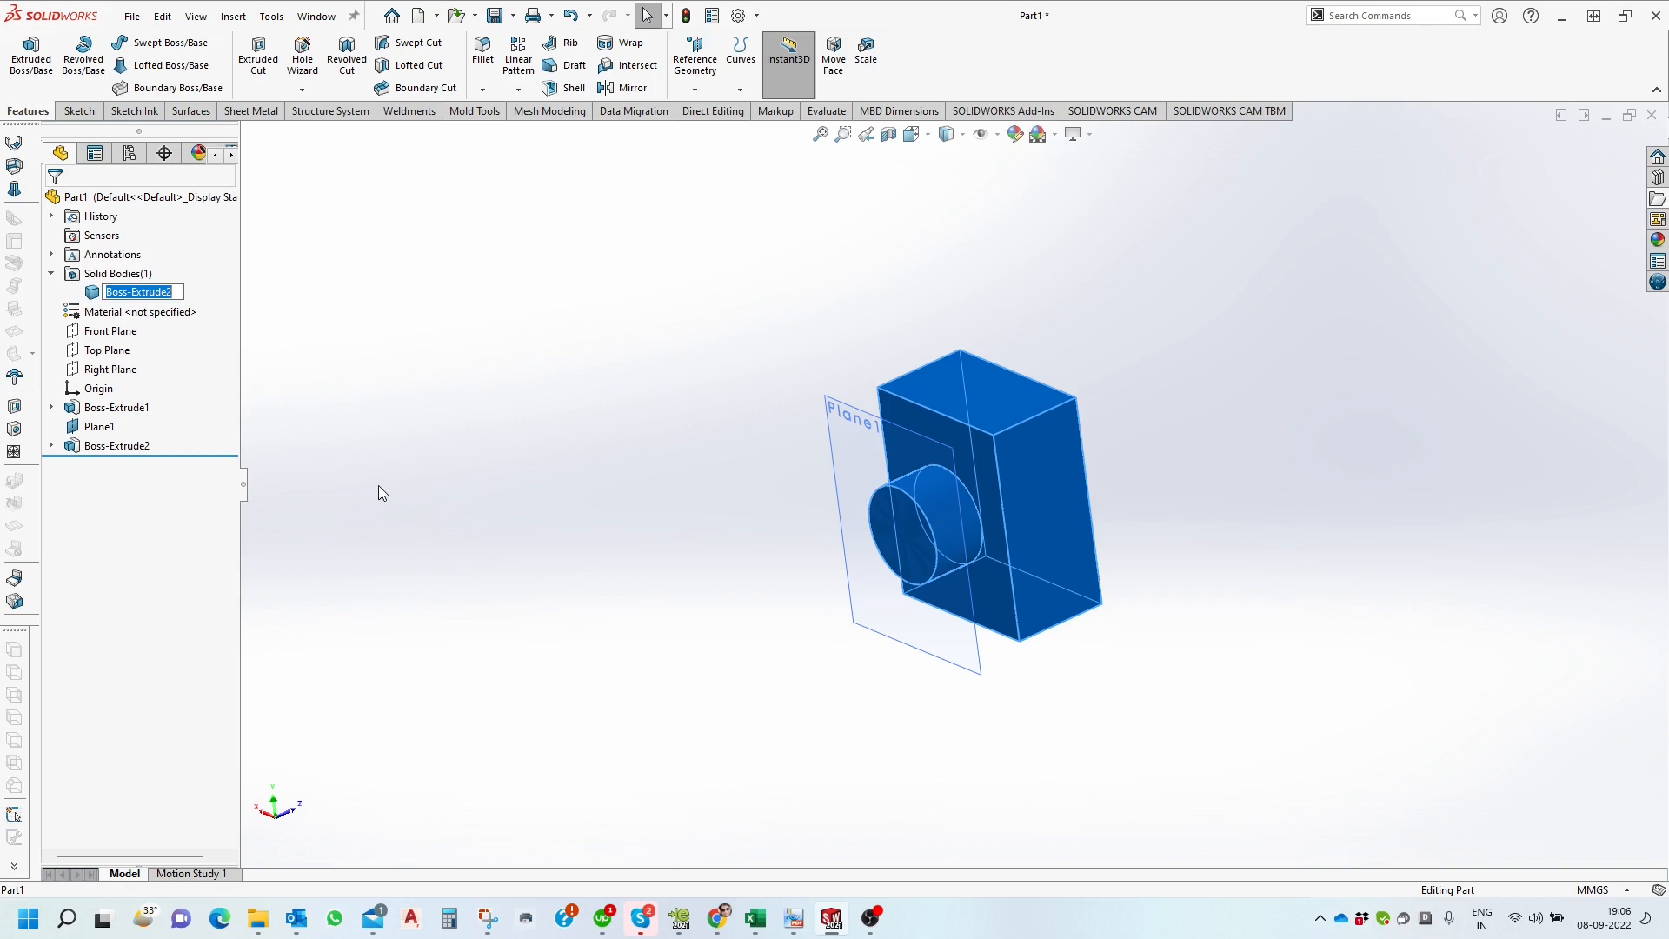
type("First Body")
key("Return")
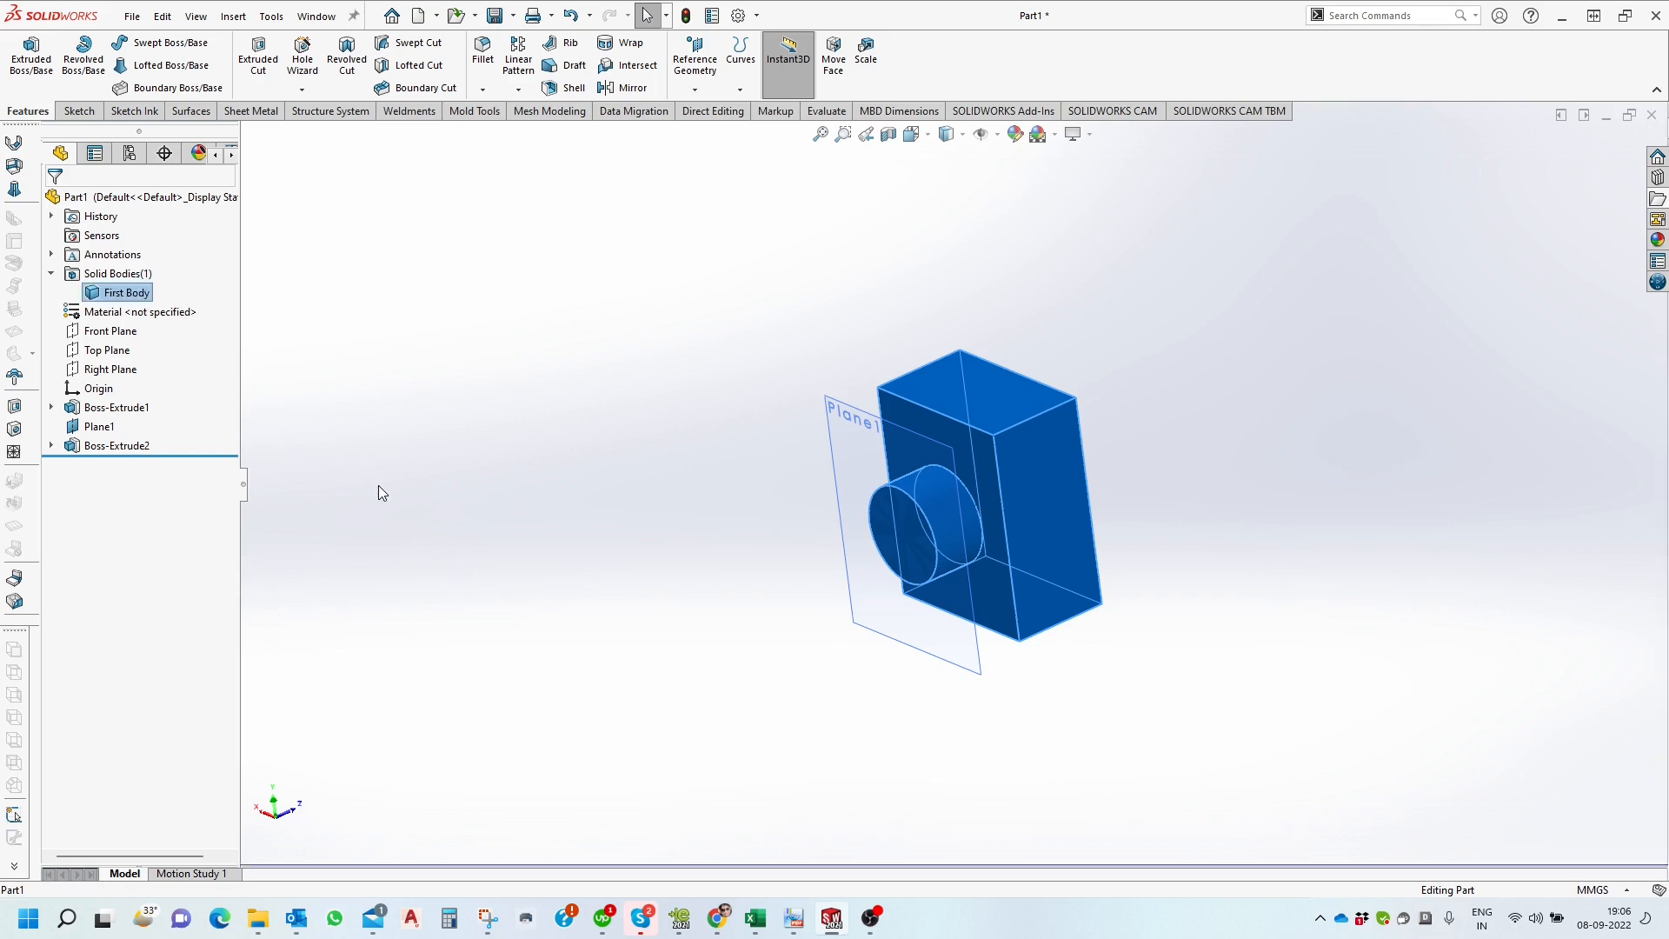
left_click(429, 500)
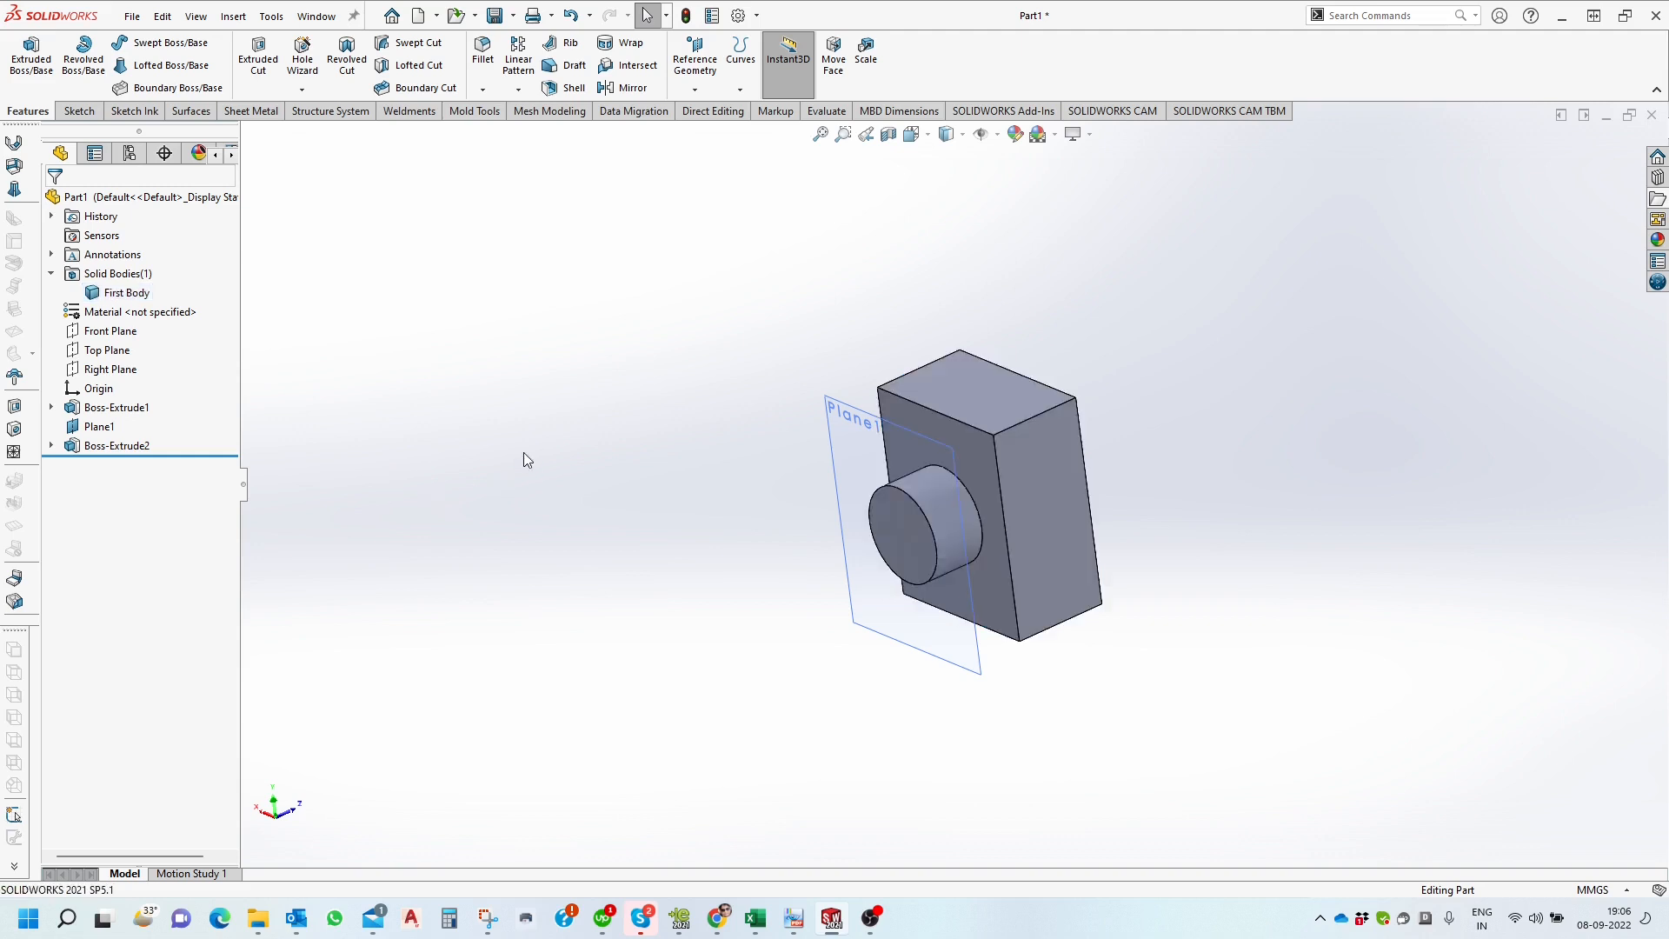
Edit the circle extrusion to turn off Merge result and accept the change.
left_click(119, 447)
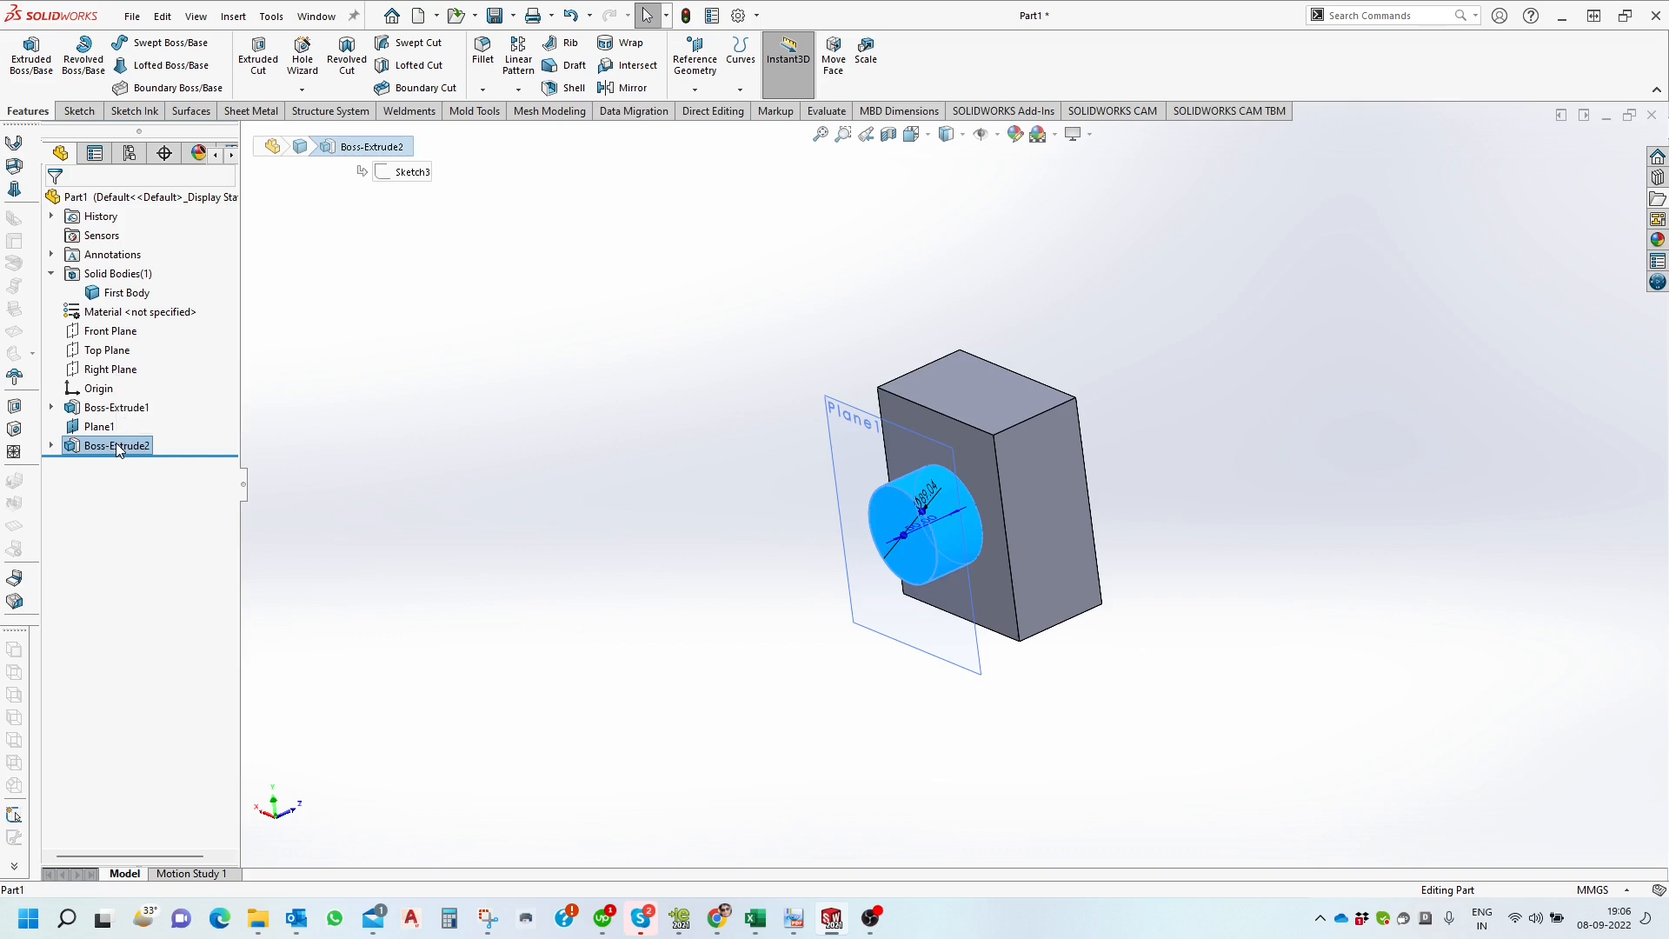
right_click(119, 448)
left_click(131, 393)
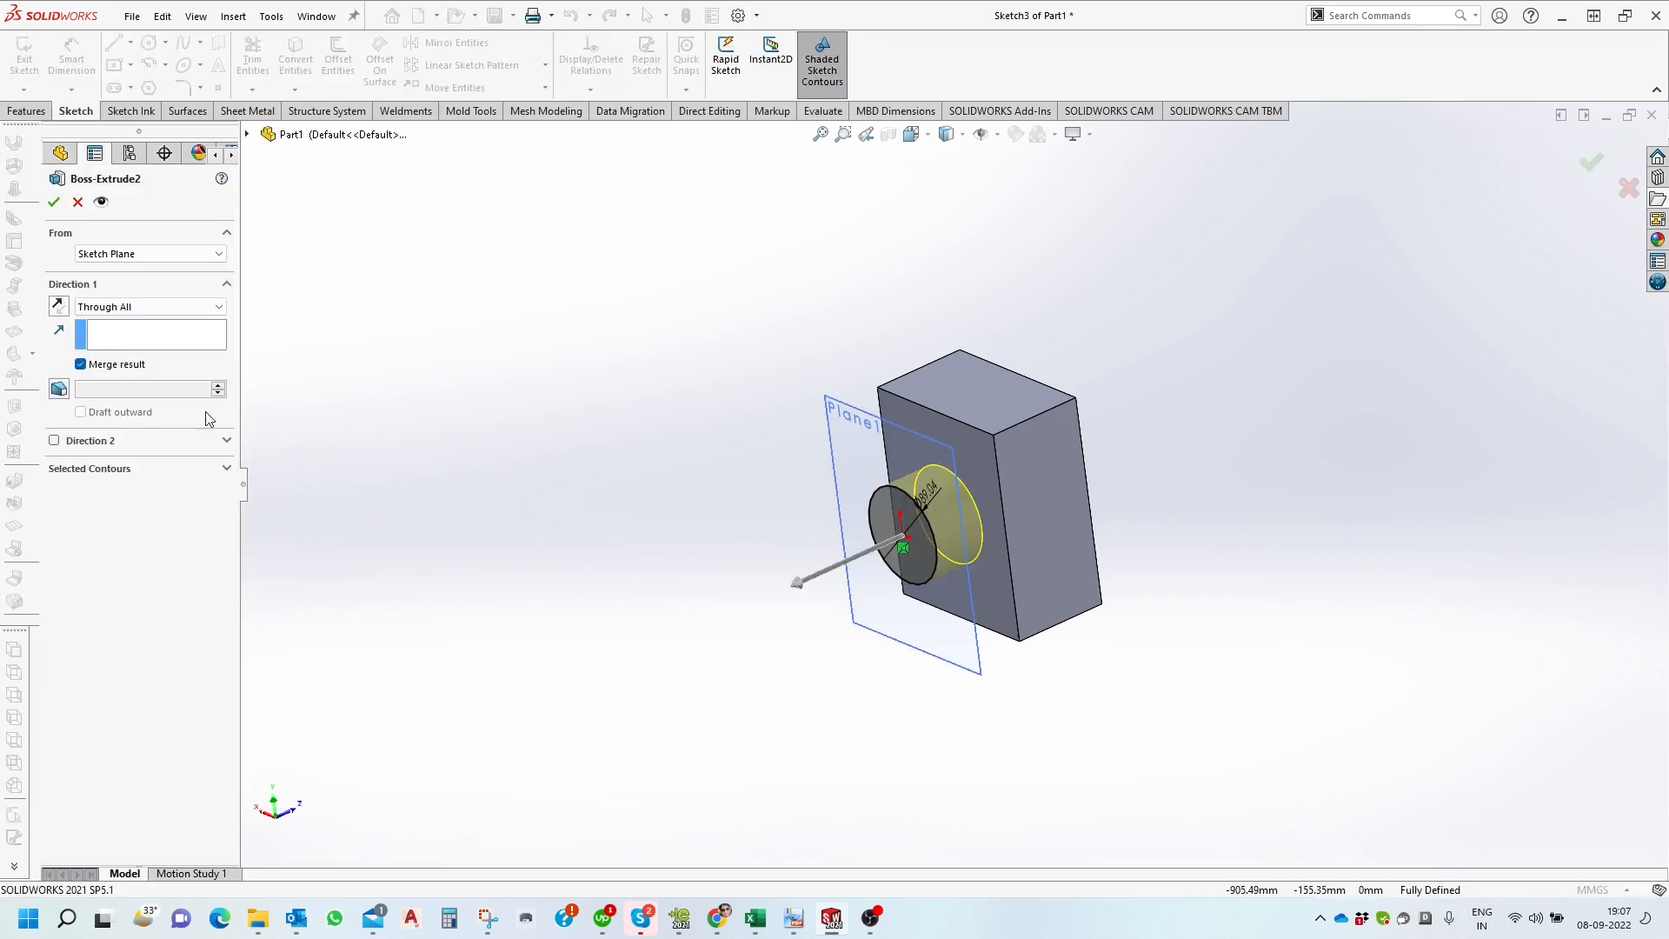
left_click(80, 366)
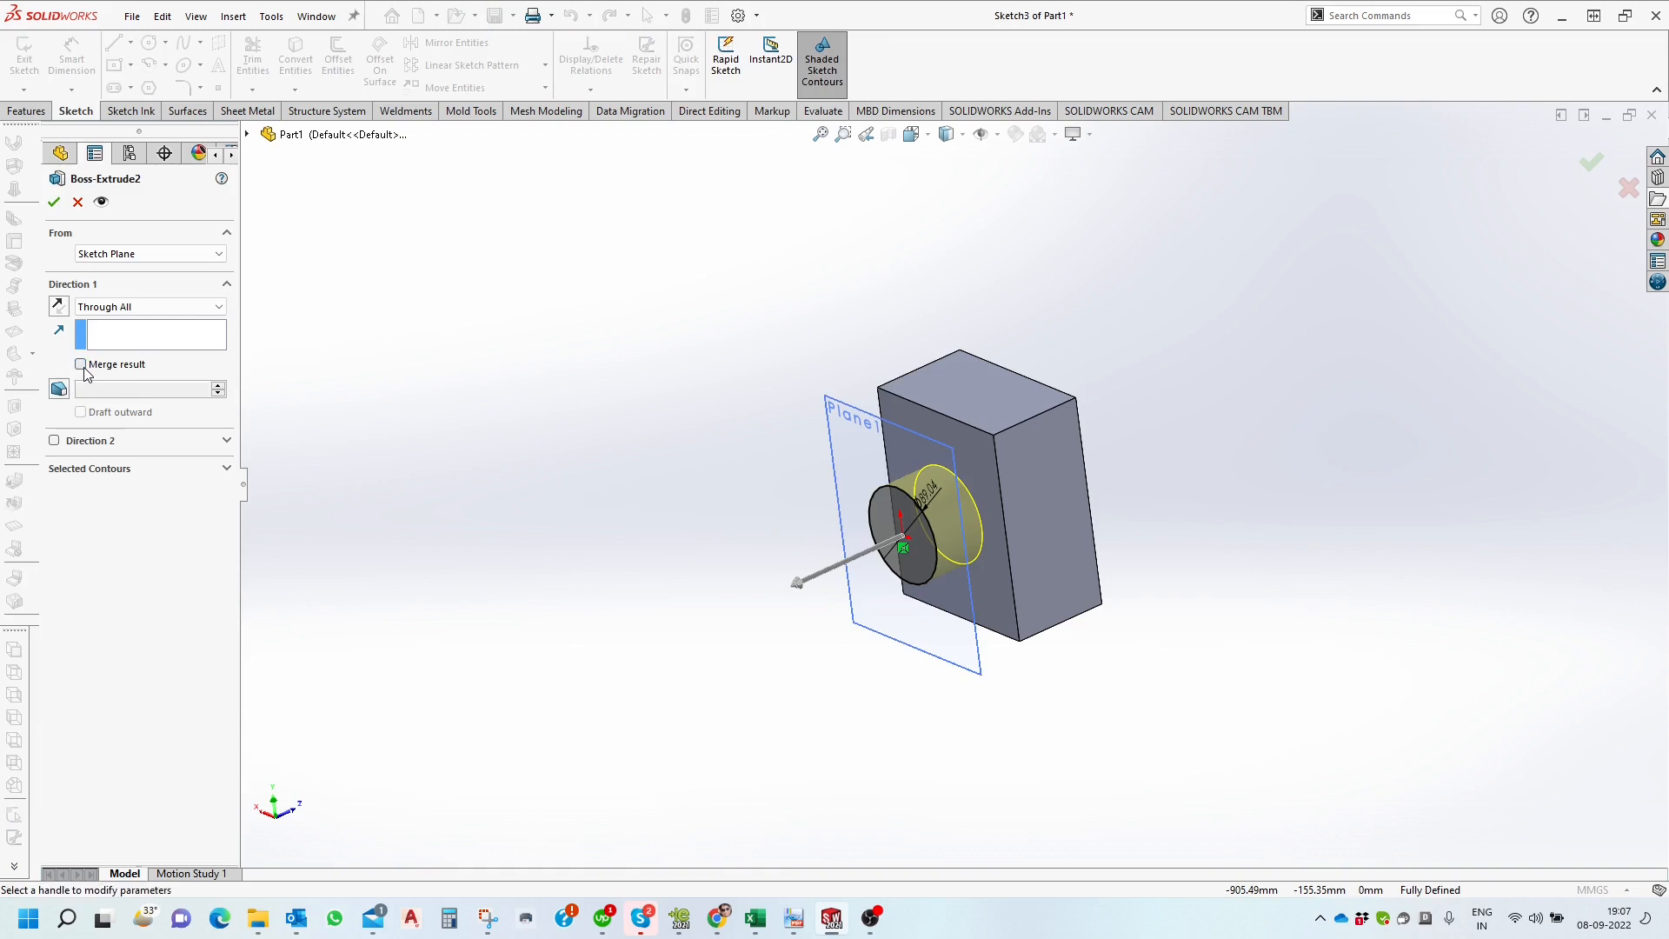
left_click(54, 203)
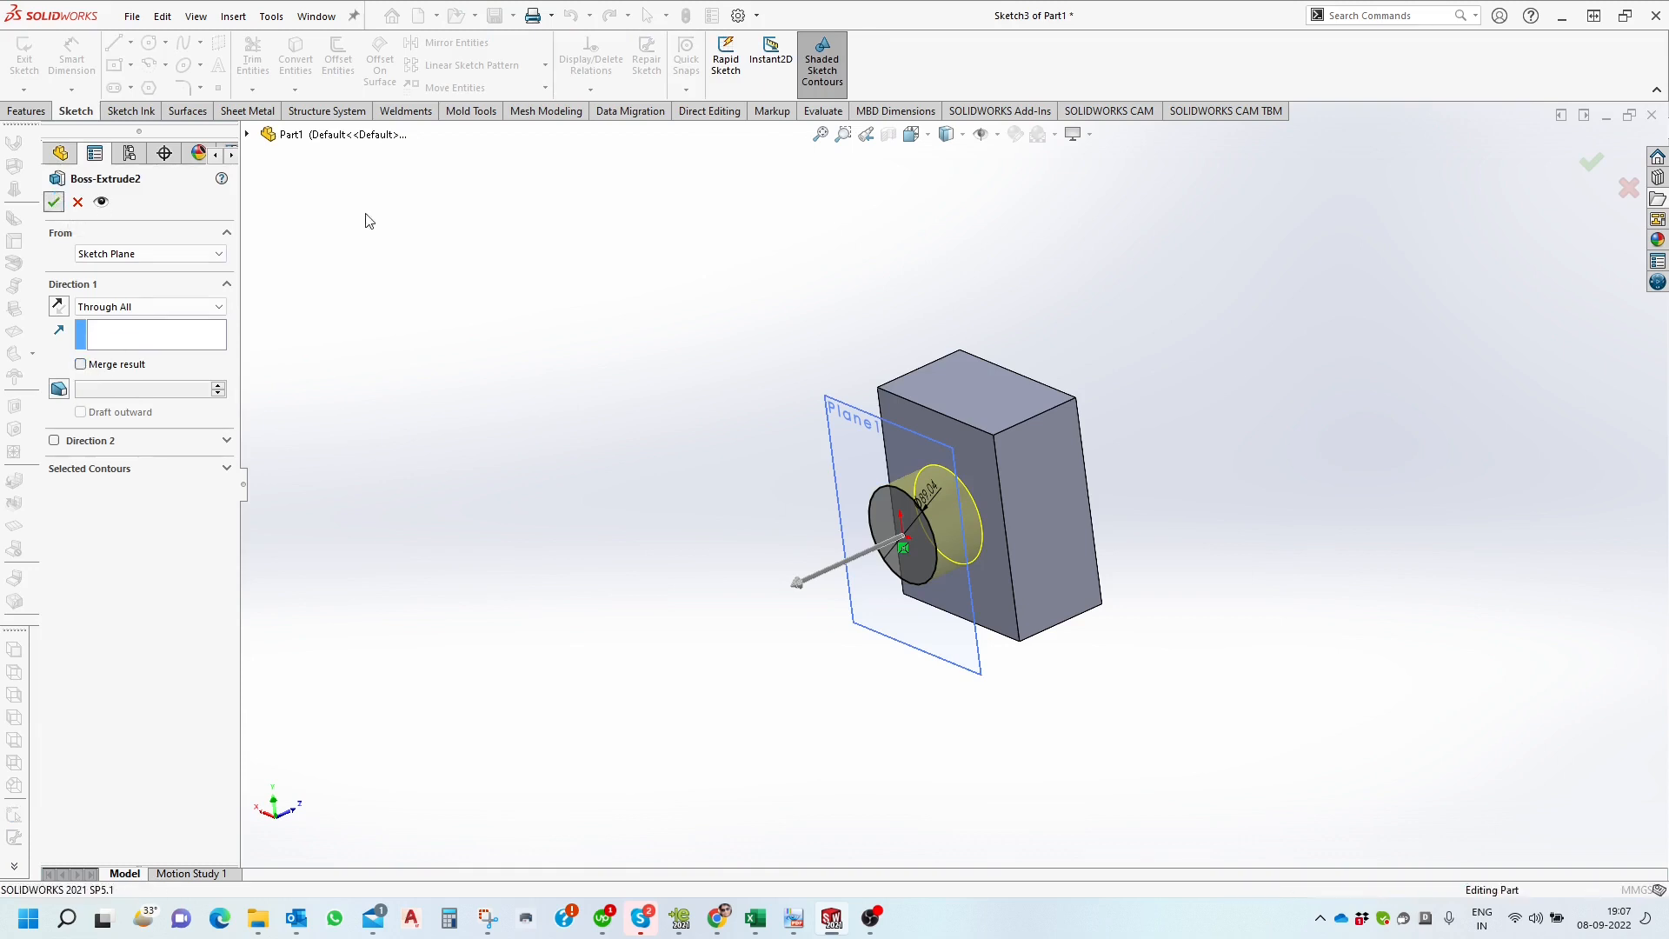
Examine where the cylinder meets the block and highlight First Body and the cylinder's body in turn from the solid bodies list.
mouse_move(1152, 391)
middle_mouse_down()
mouse_move(1134, 328)
mouse_move(1168, 377)
mouse_move(1161, 400)
middle_mouse_up()
scroll(1000, 499, "down", 6)
scroll(938, 507, "down", 2)
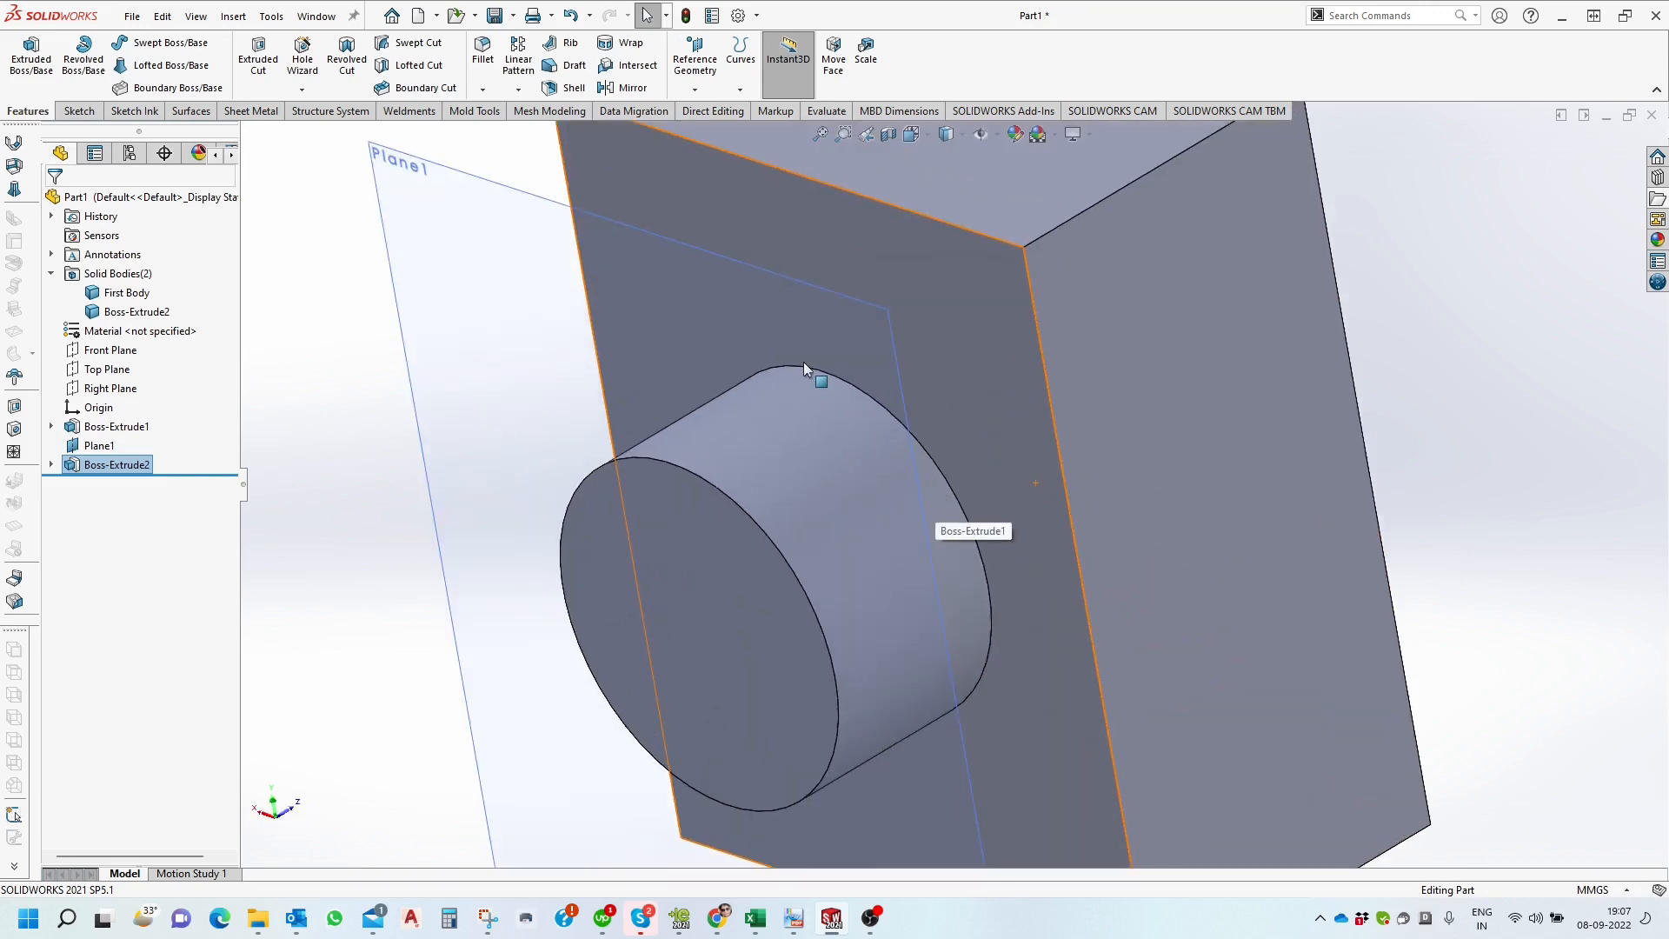
left_click(846, 433)
left_click(1121, 489)
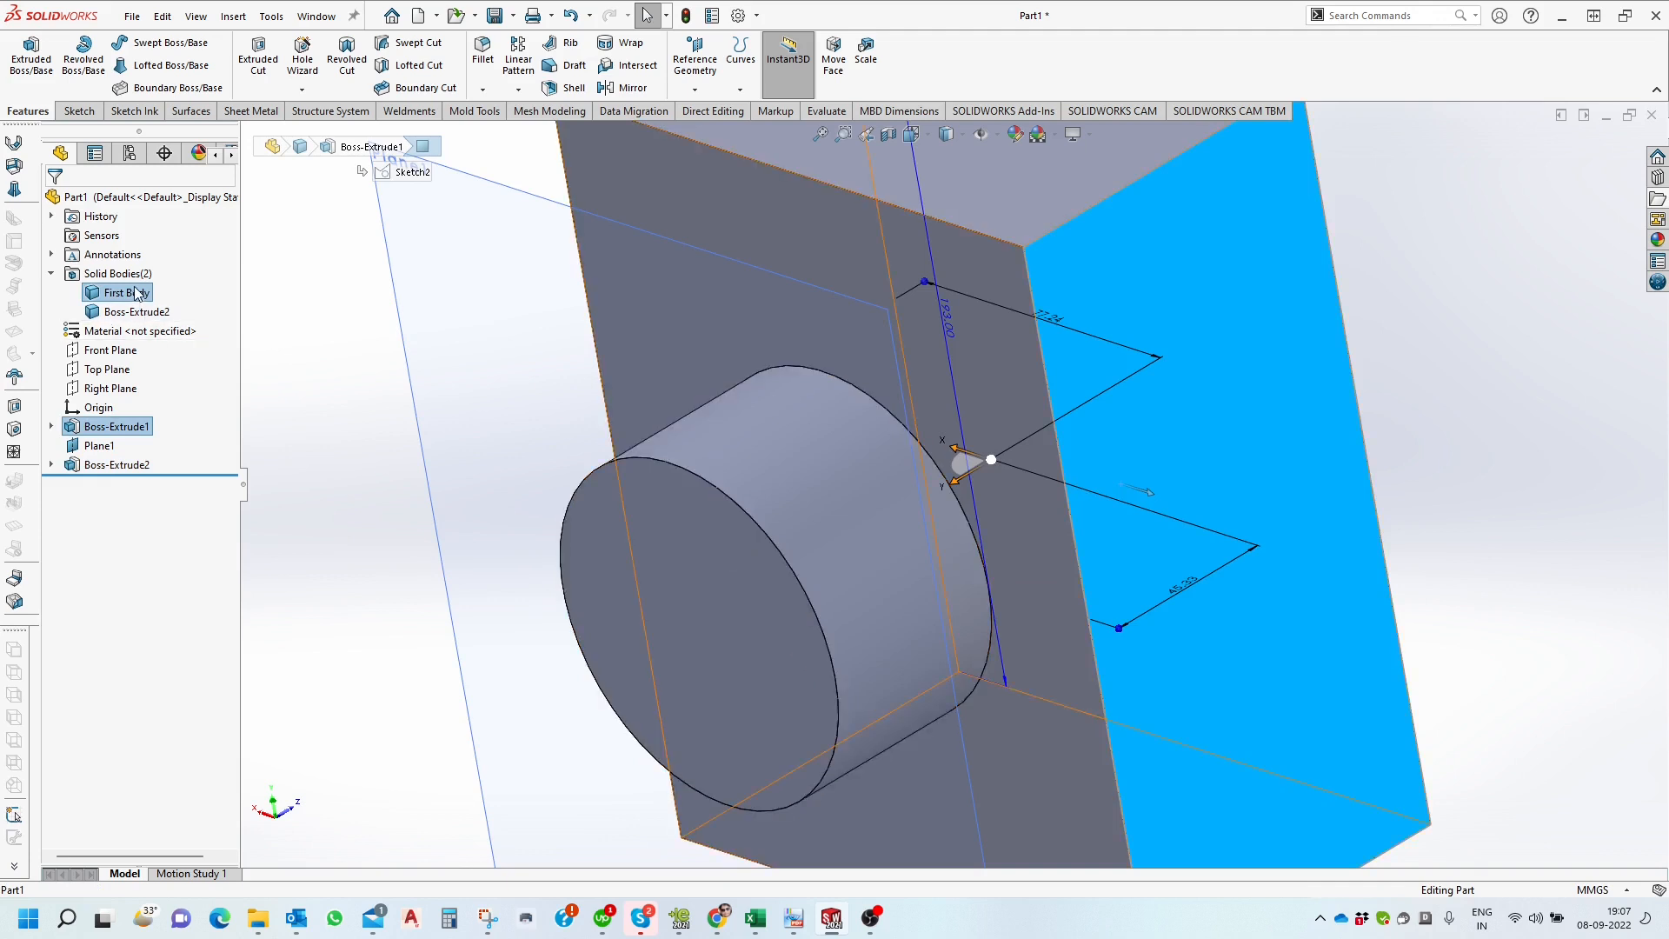
left_click(139, 294)
left_click(139, 311)
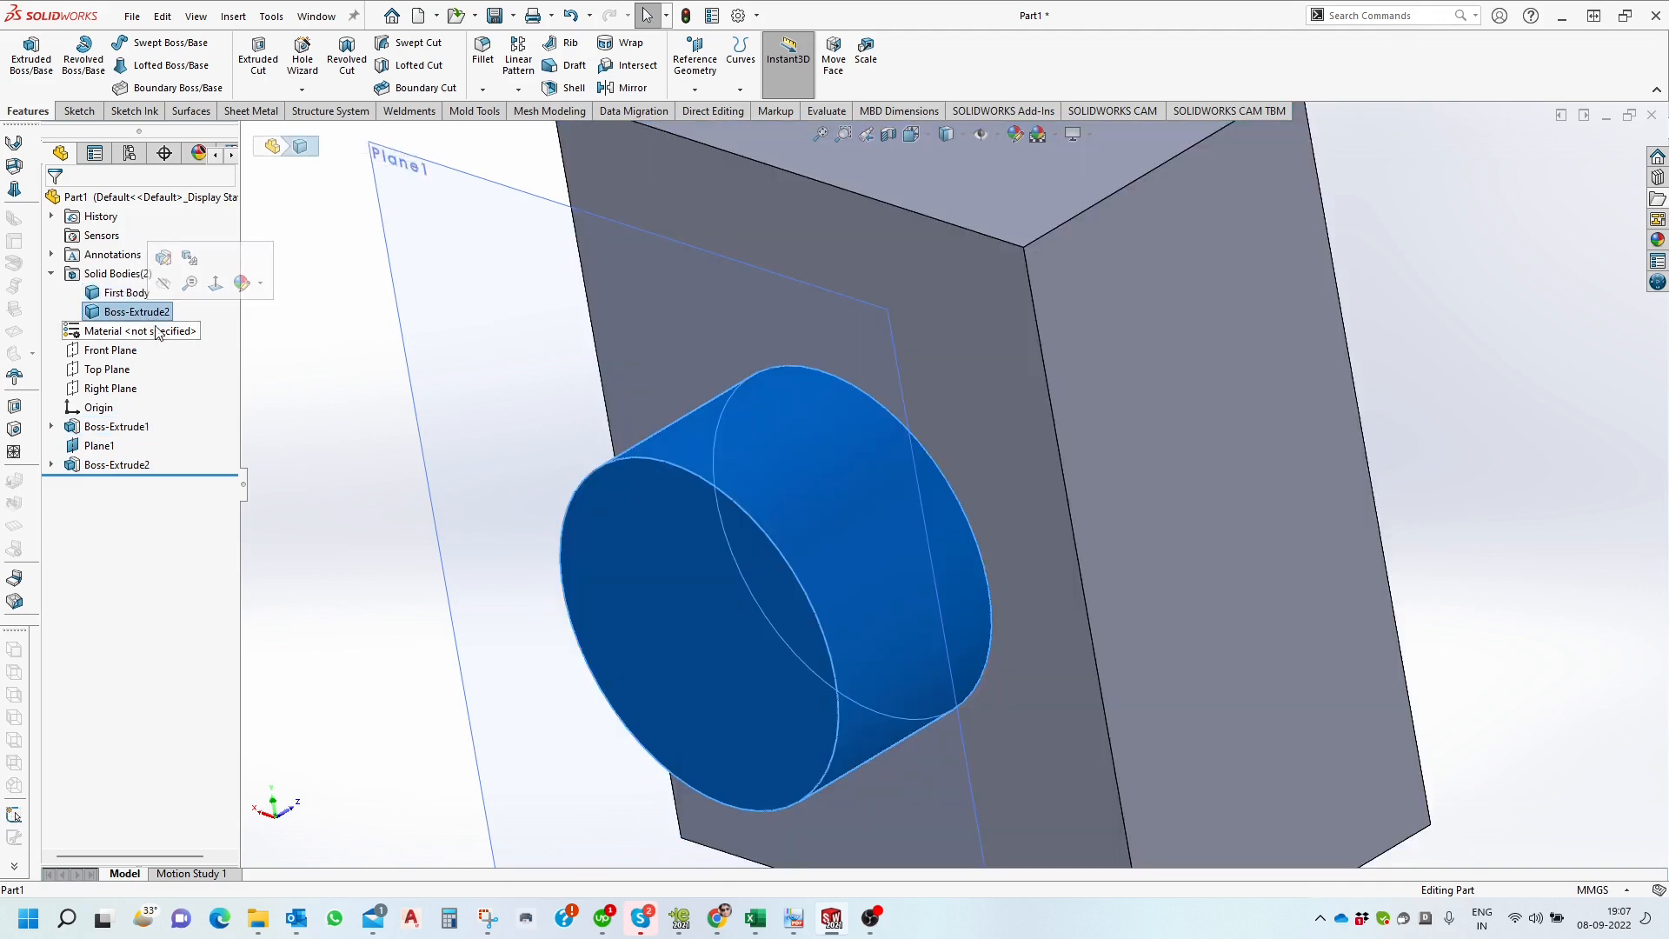
scroll(551, 432, "up", 2)
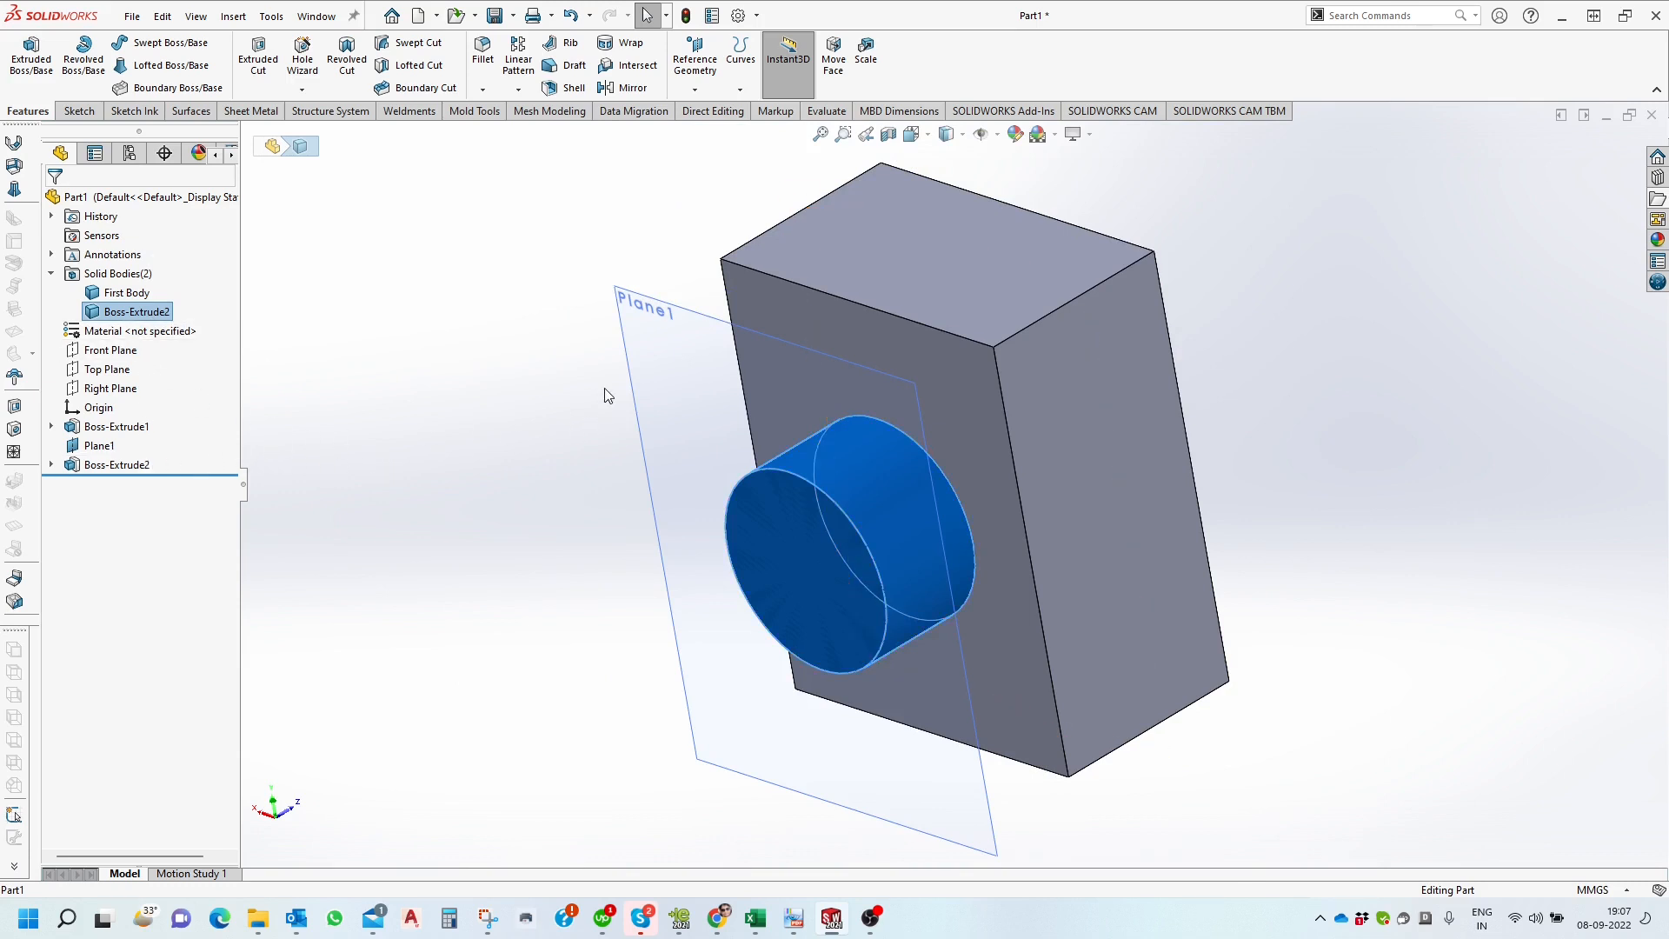
Reopen the circle extrusion for editing and set its Direction 1 end condition to Up To Vertex at the block's near upper corner.
middle_click_drag(606, 396, 573, 455)
right_click(128, 466)
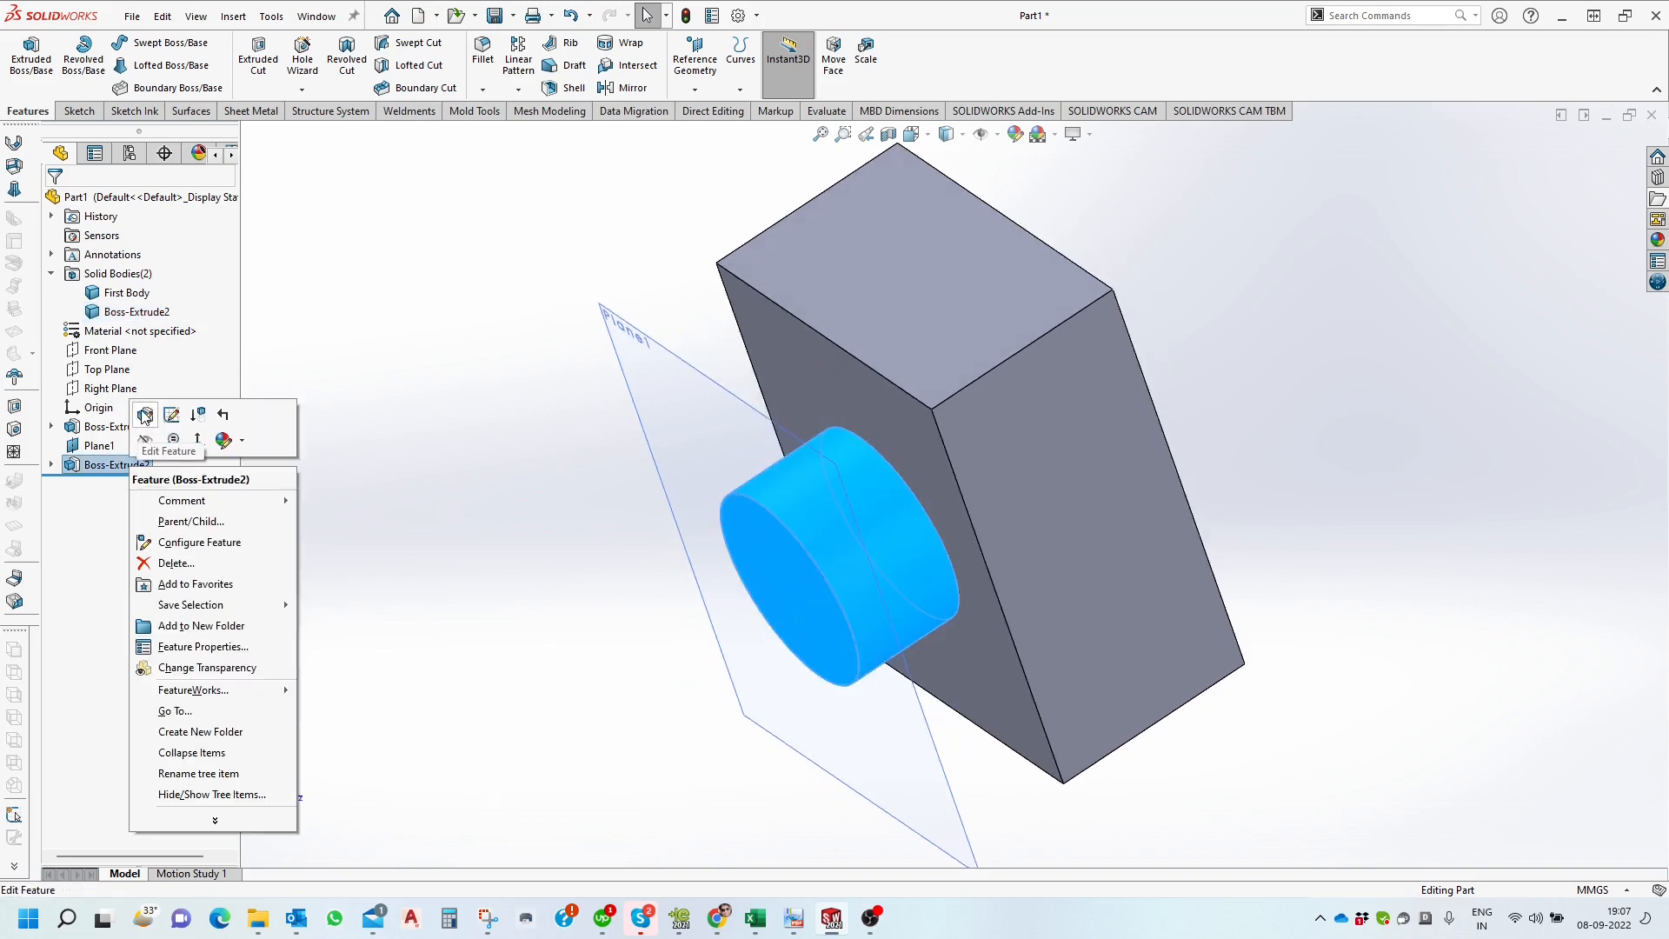
left_click(145, 415)
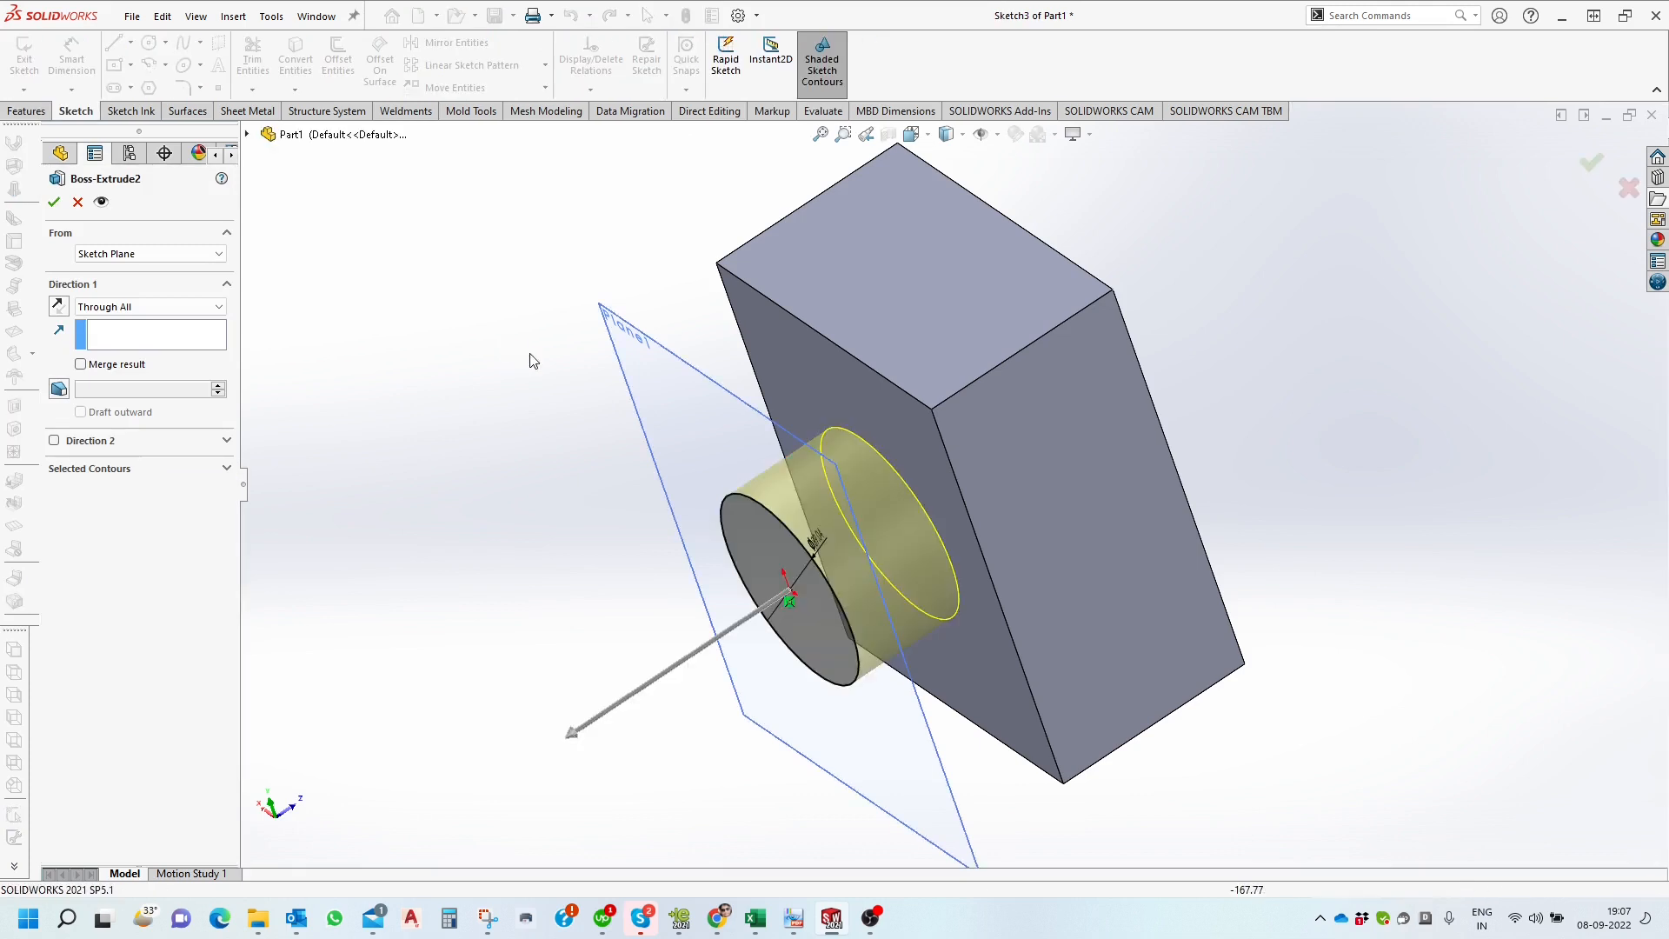
left_click(161, 308)
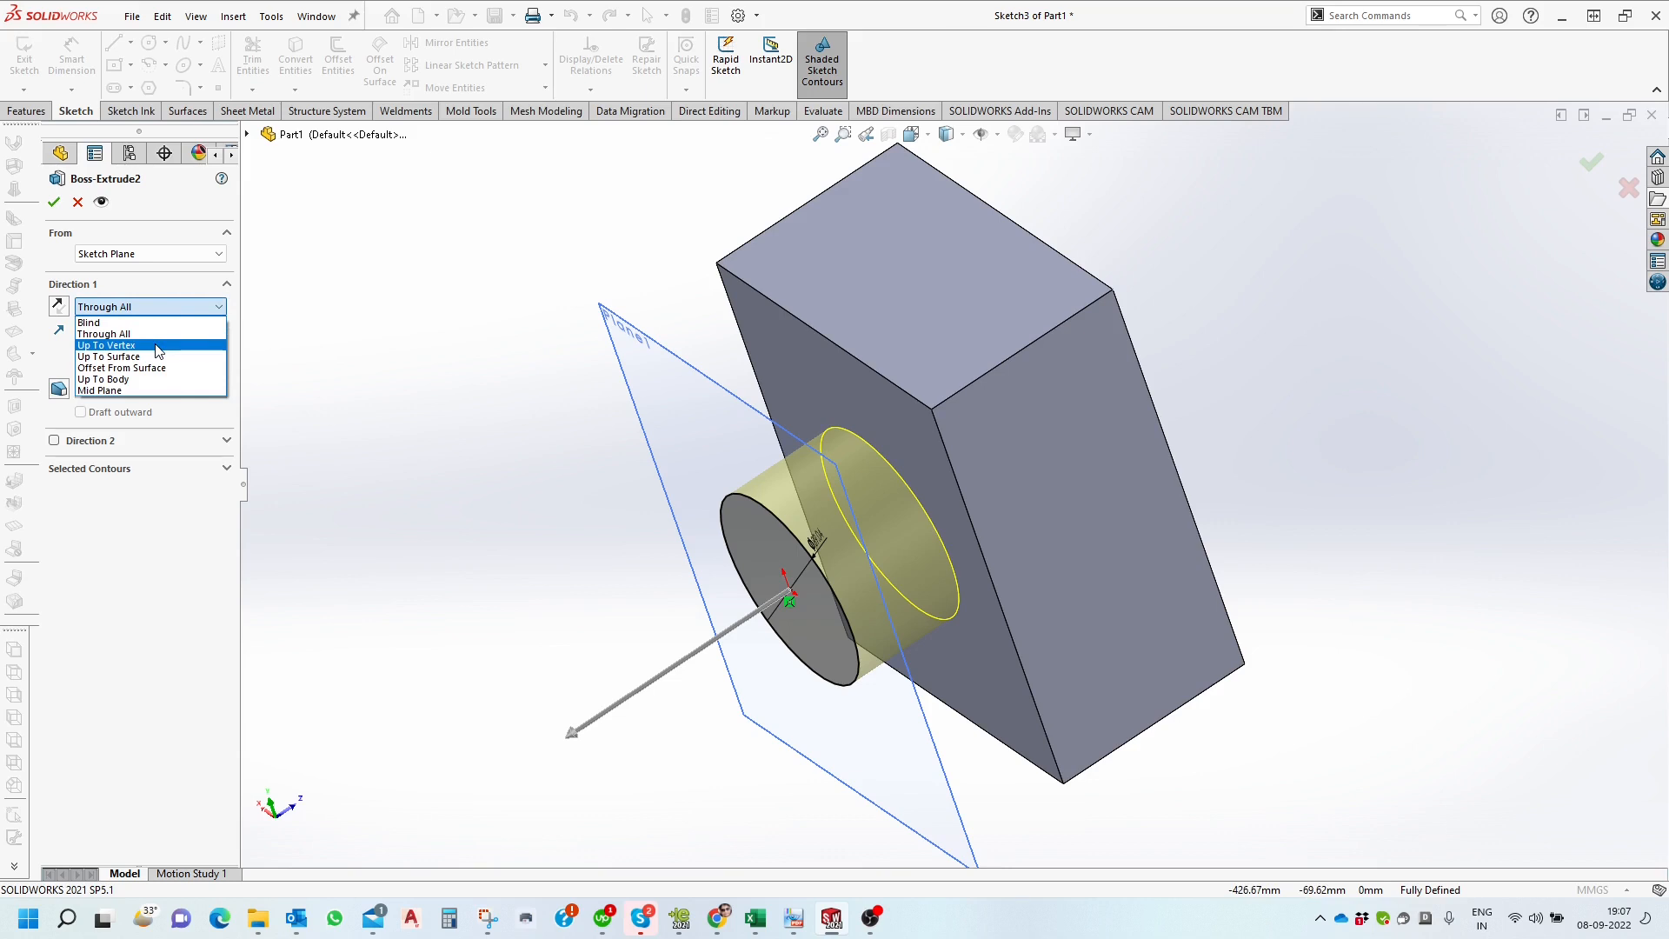
left_click(158, 345)
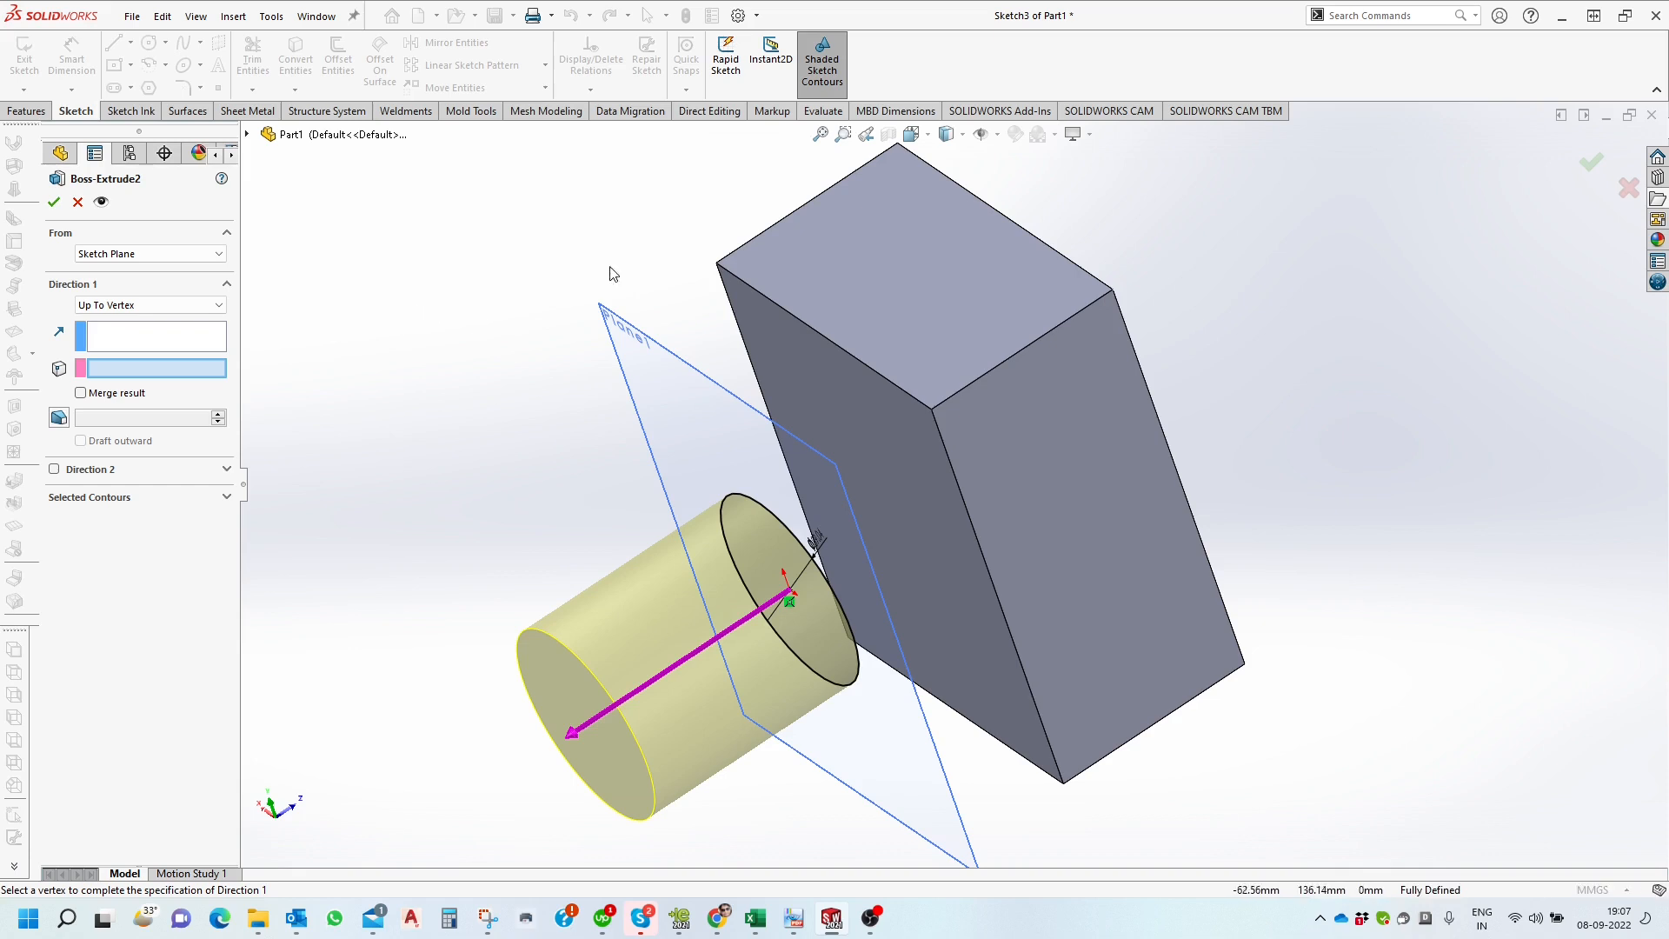
left_click(932, 410)
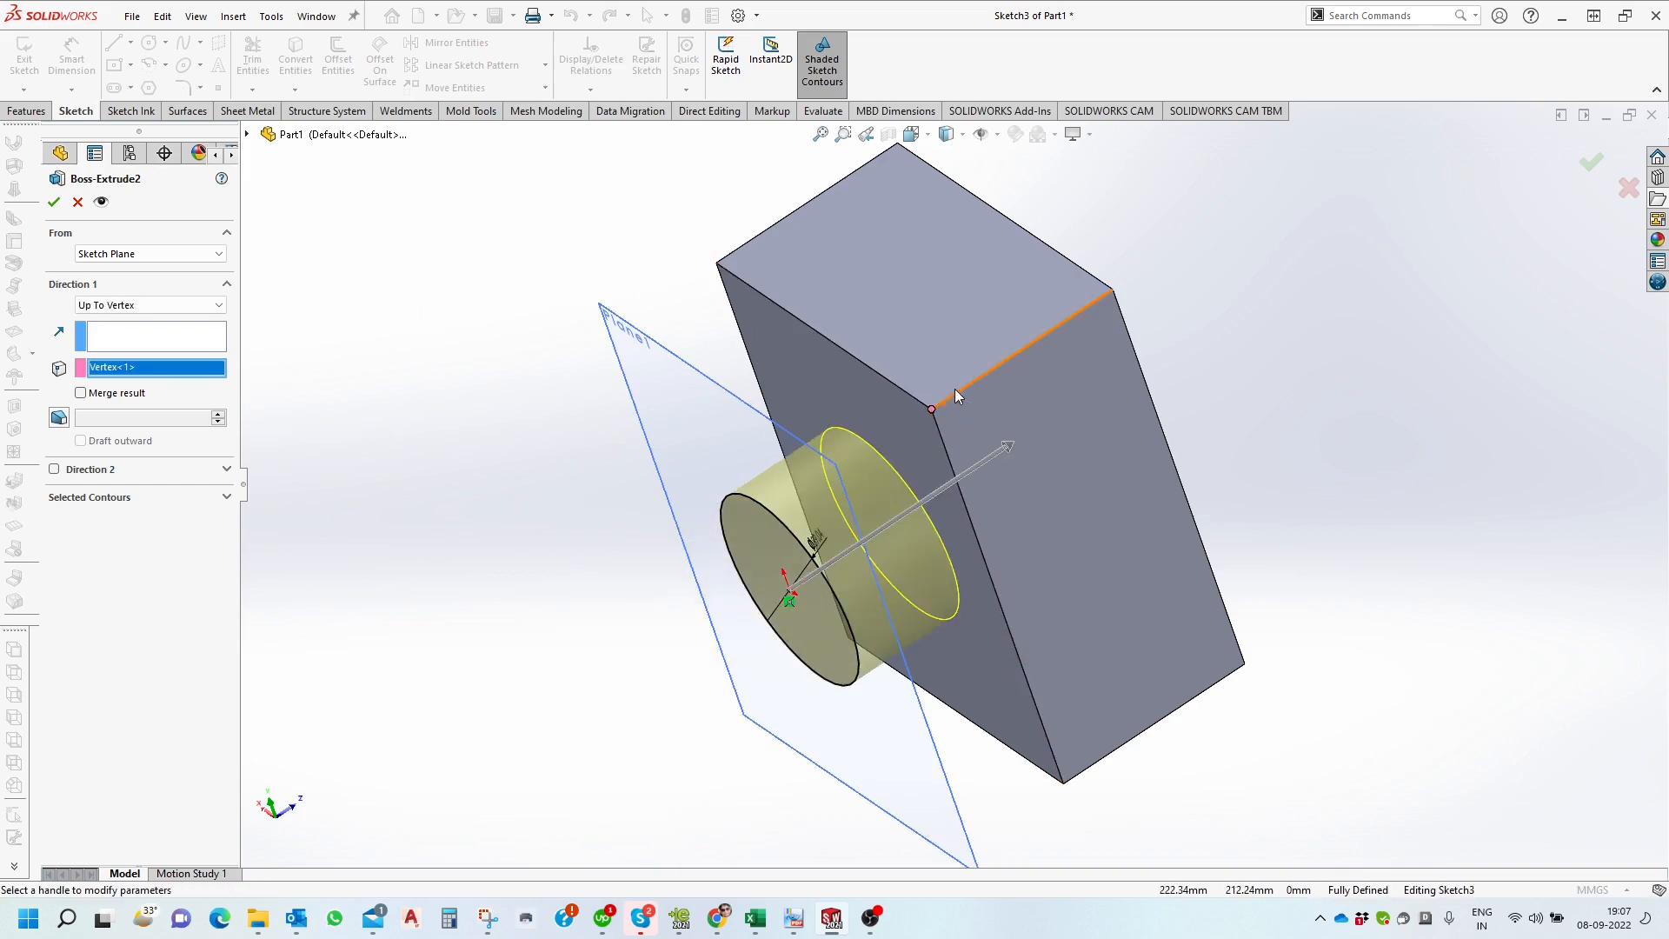
mouse_move(937, 409)
middle_mouse_down()
mouse_move(886, 355)
mouse_move(940, 450)
middle_mouse_up()
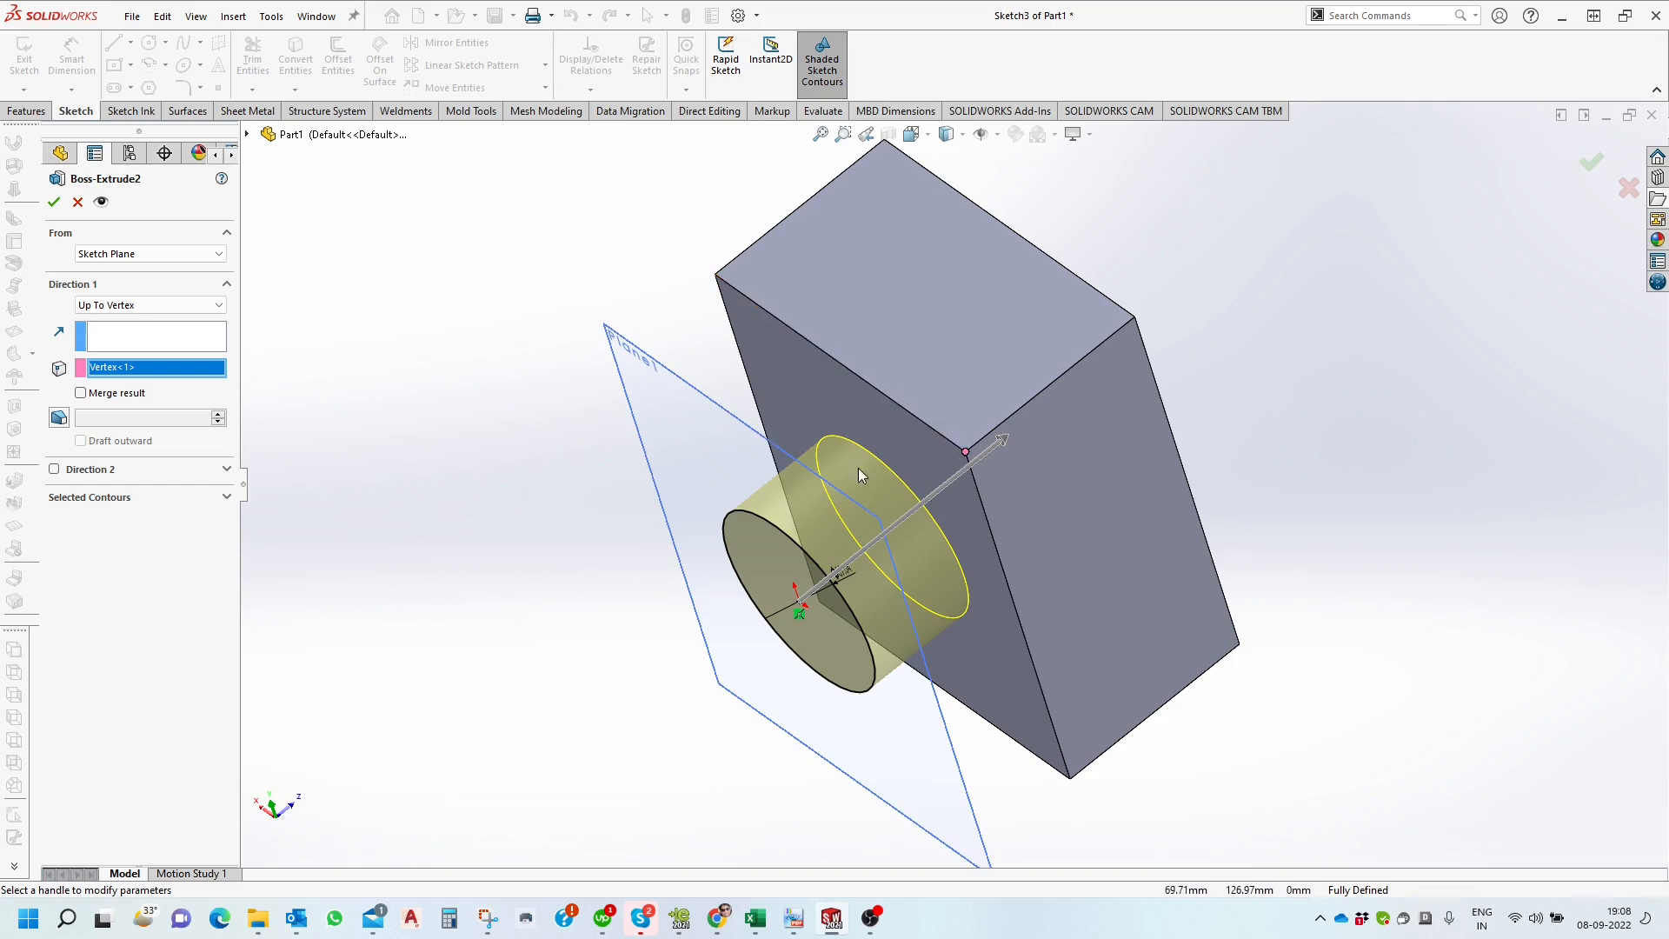
Remove the selected end vertex and extrude up to the block's far upper corner instead.
right_click(142, 368)
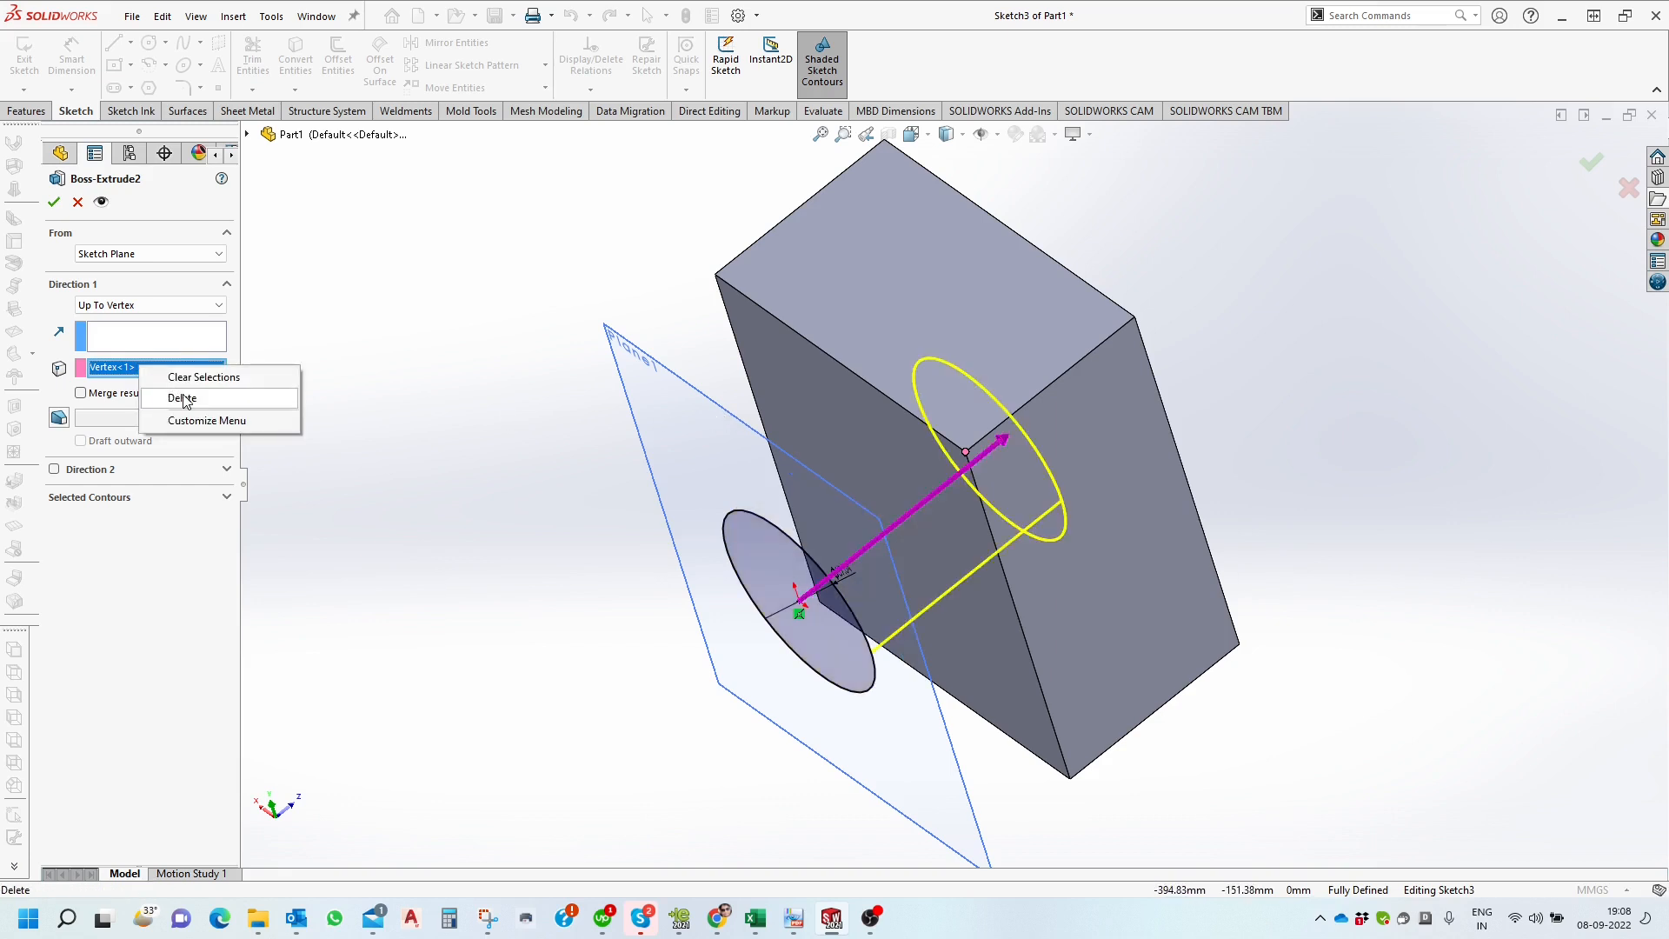
left_click(183, 398)
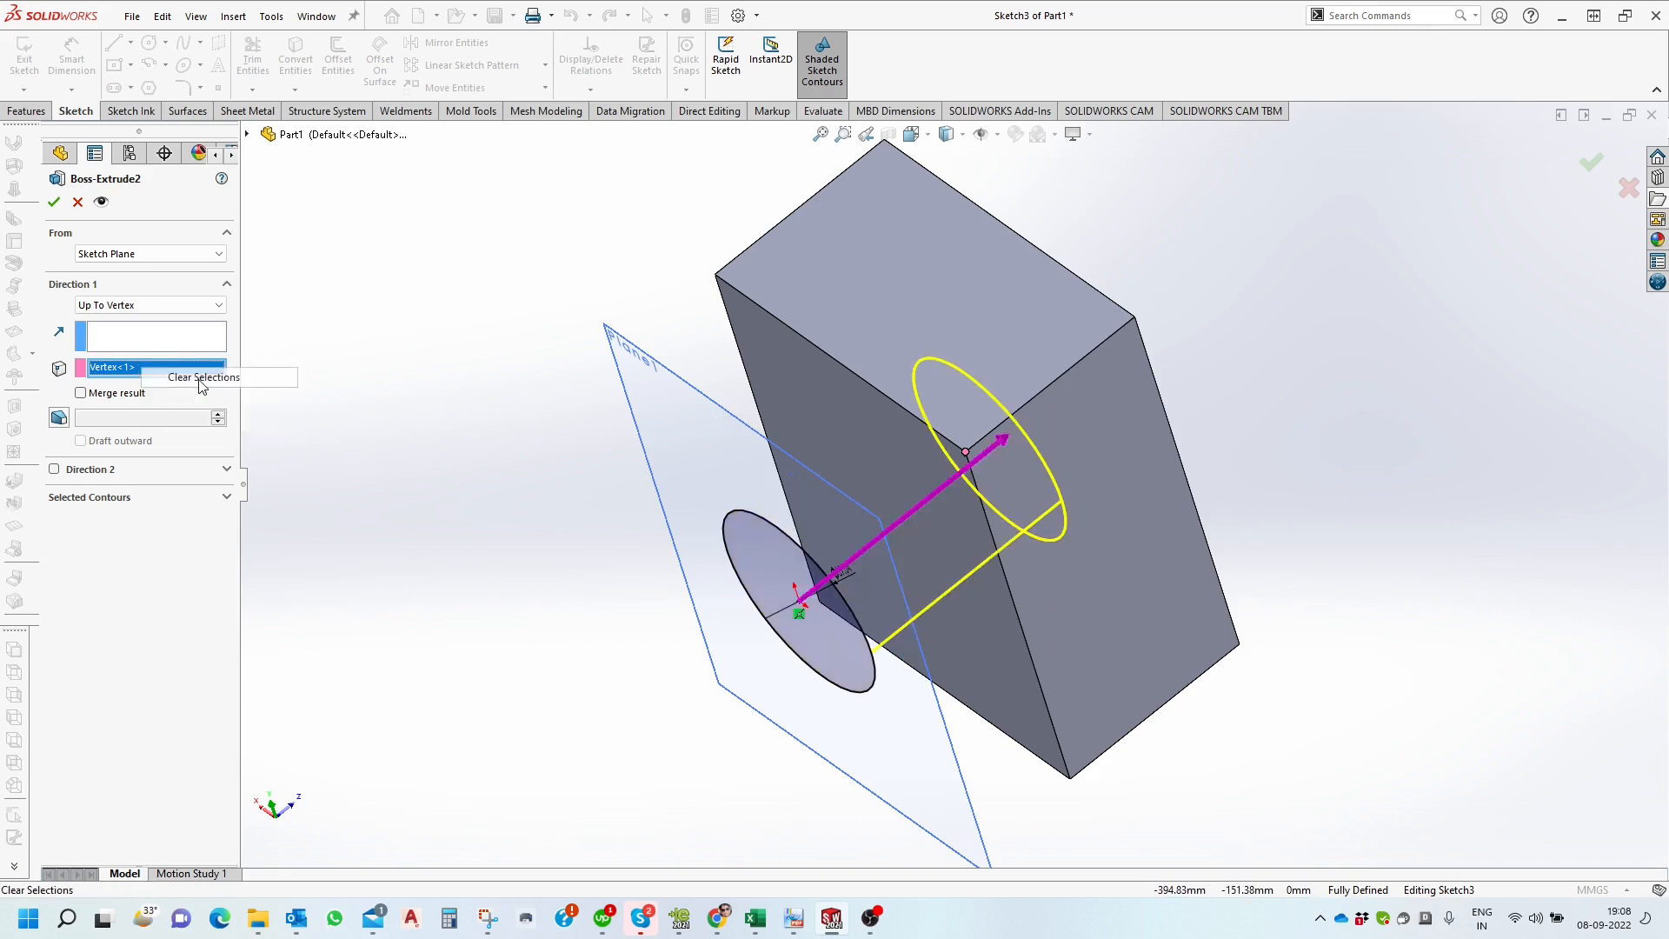
left_click(1135, 318)
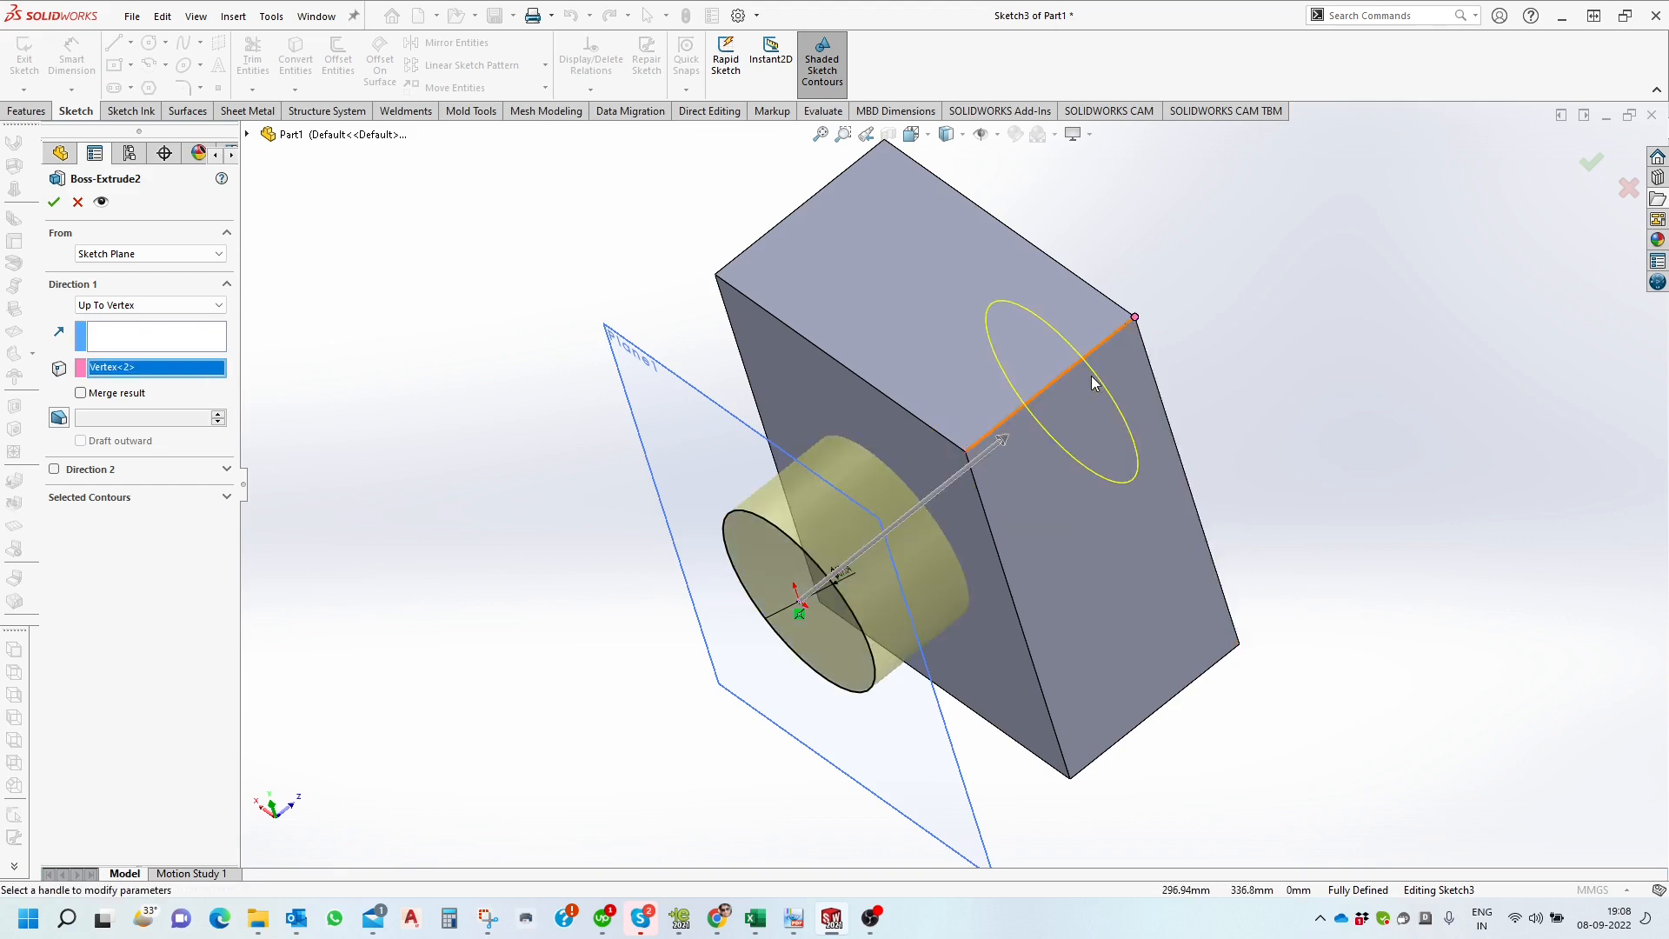
middle_click_drag(1092, 375, 1033, 454)
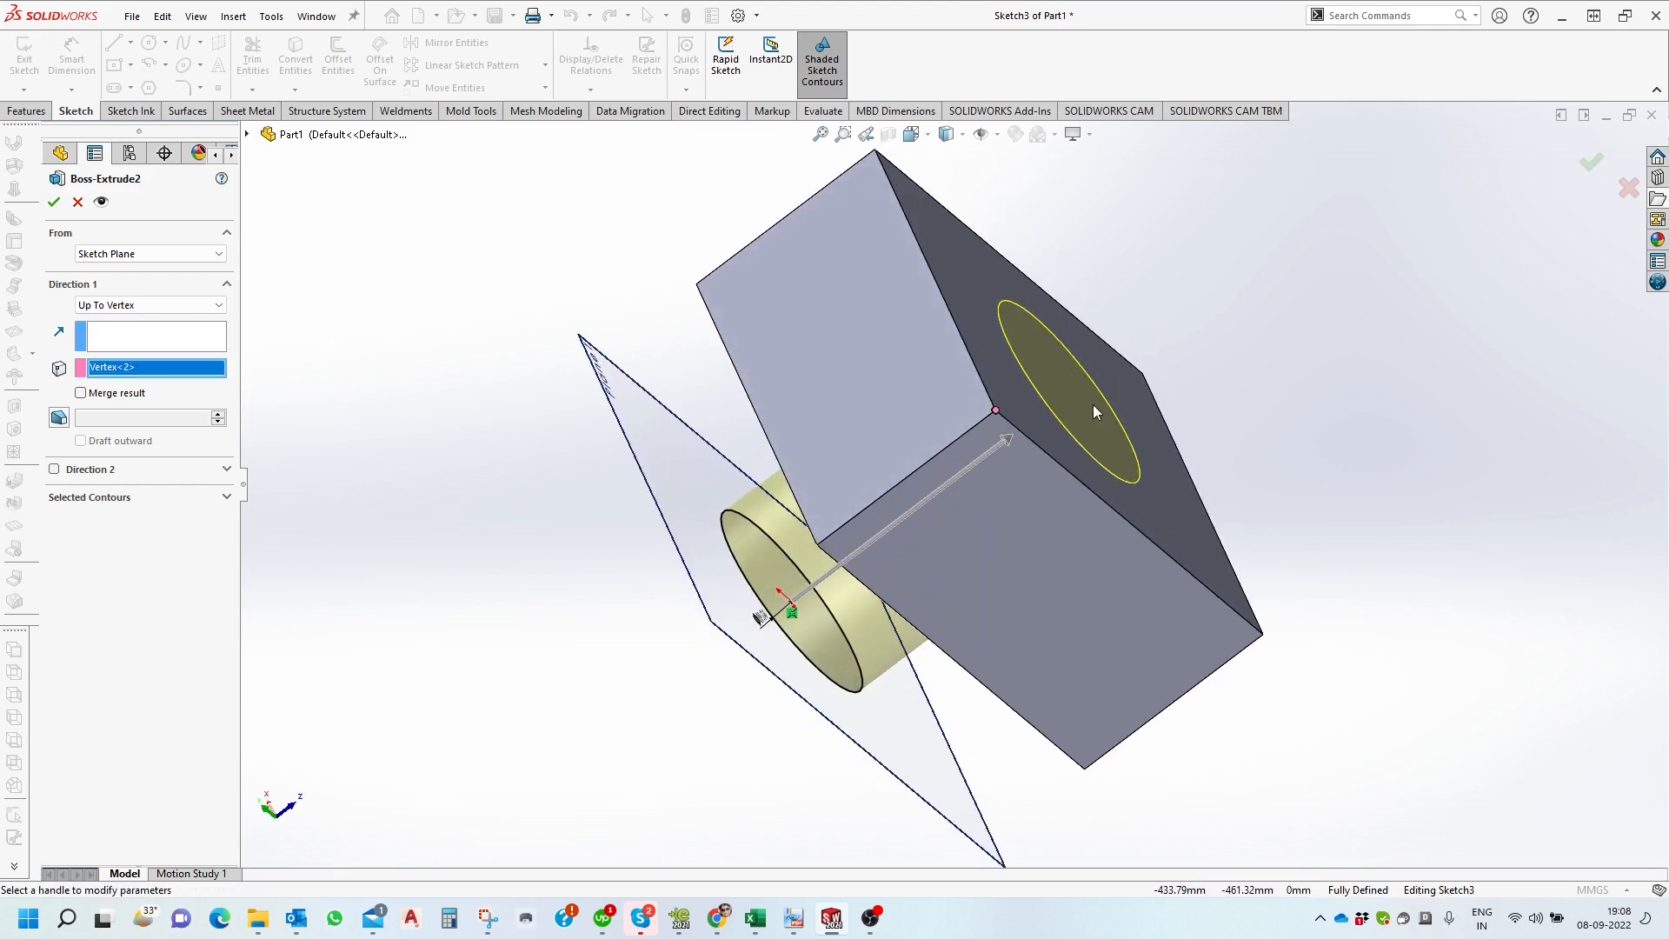
scroll(1093, 404, "up", 5)
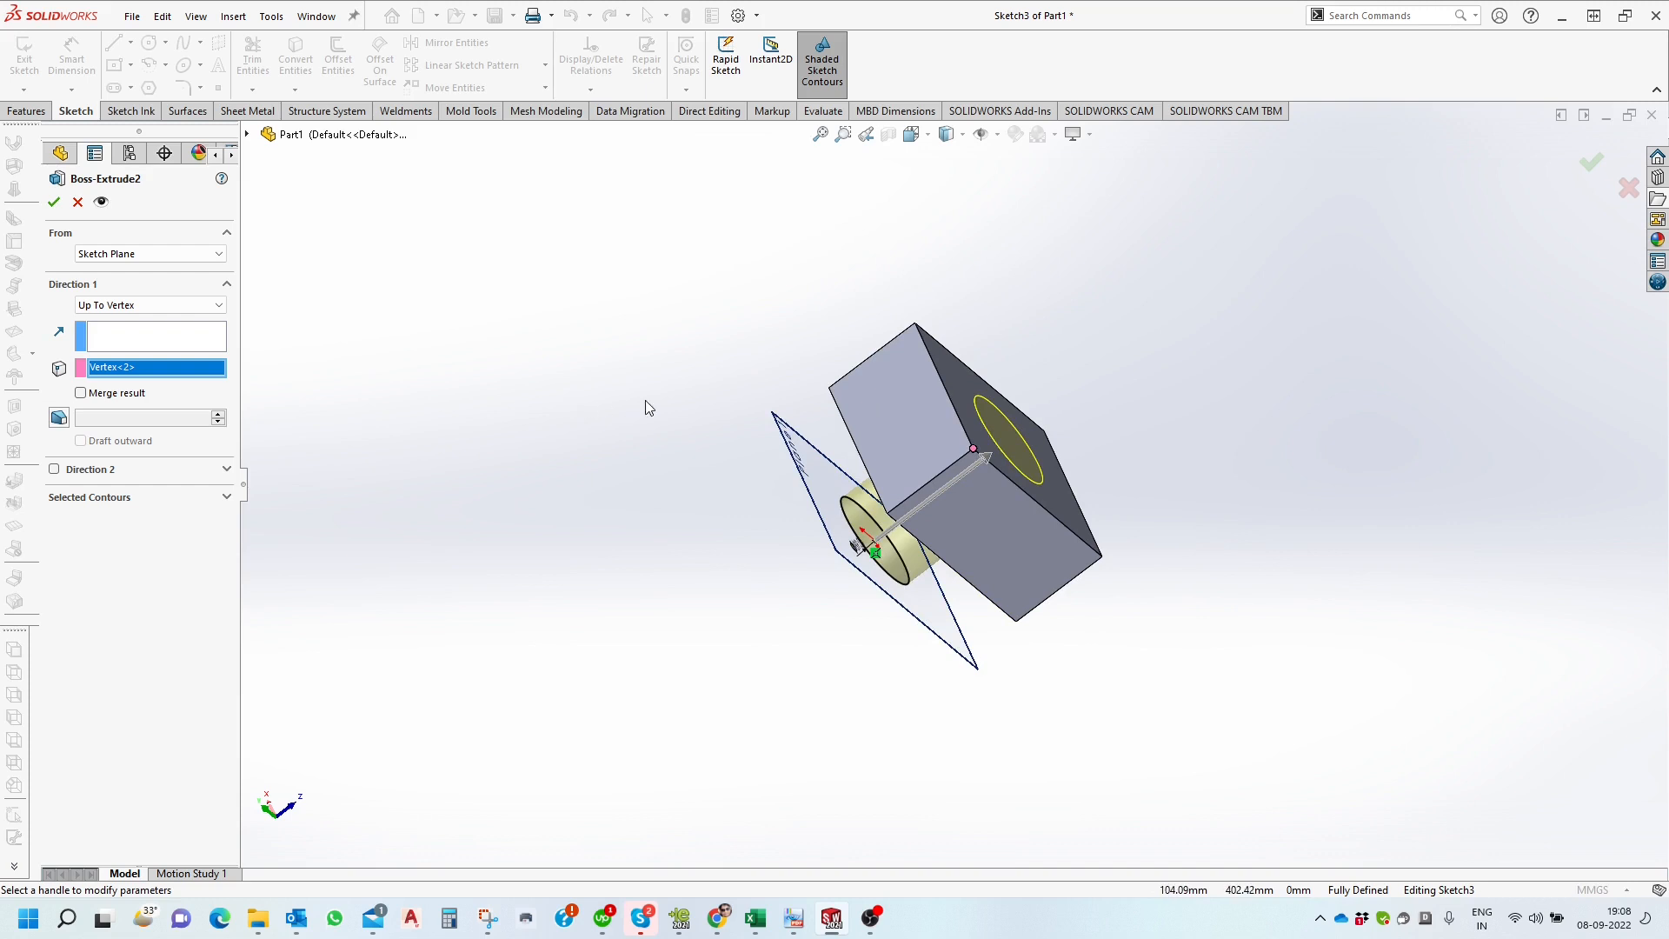
Set the Direction 1 end condition to Up To Surface, trying the block's face nearest the circle before choosing its far face.
left_click(153, 305)
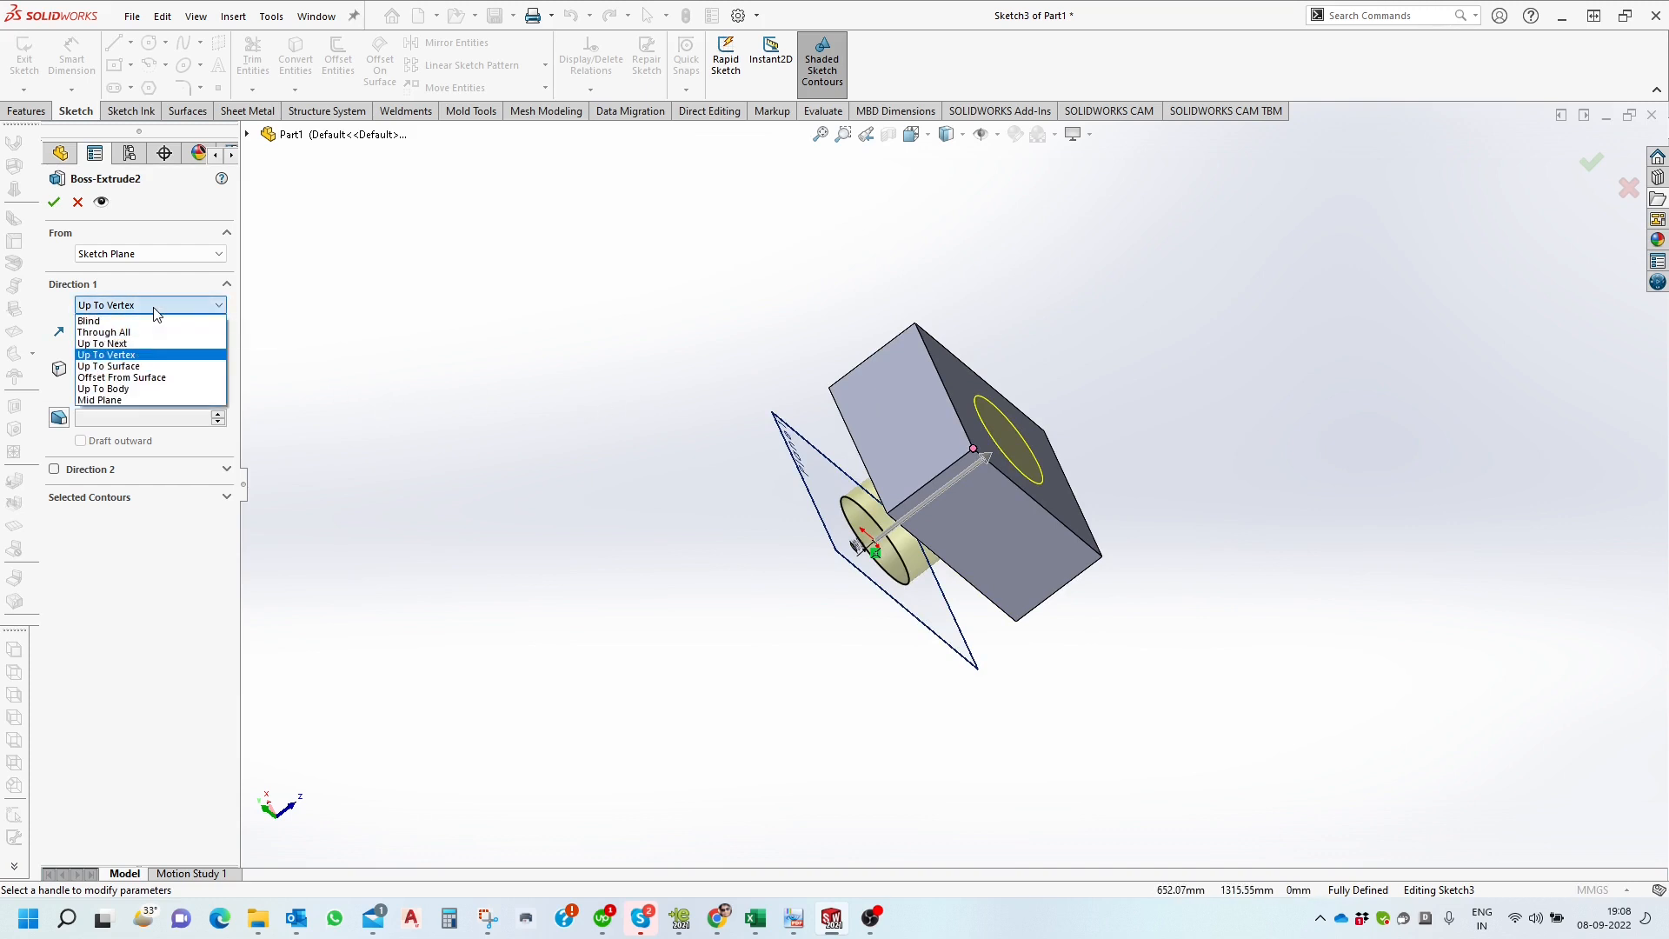
left_click(137, 368)
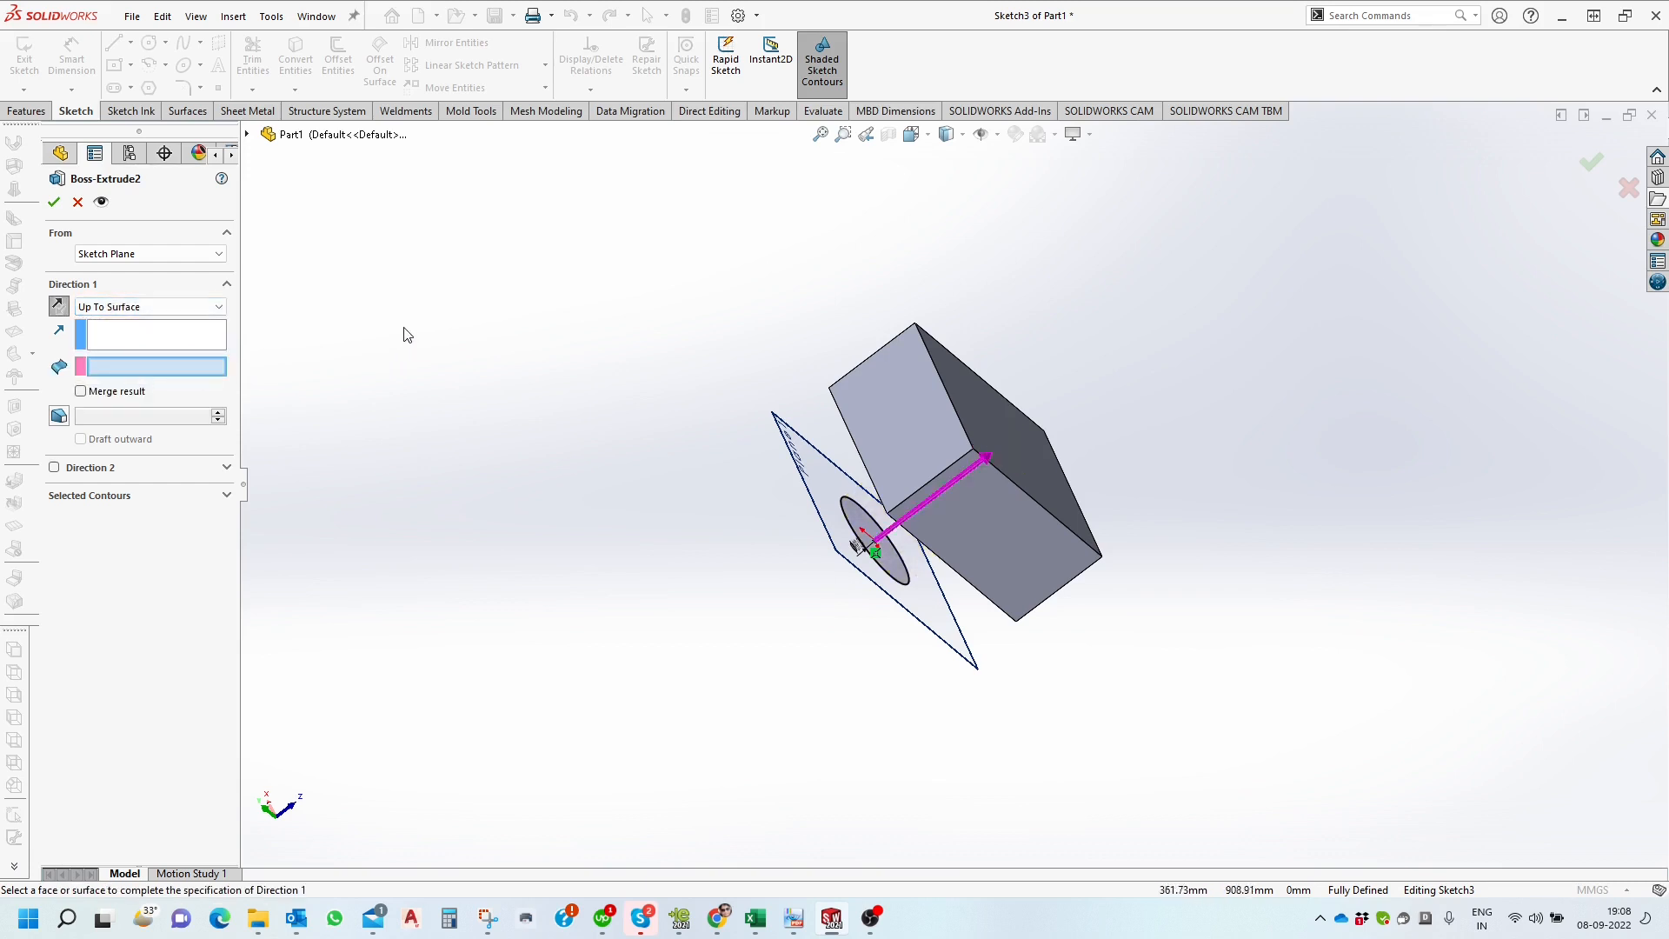
middle_click_drag(768, 447, 812, 328)
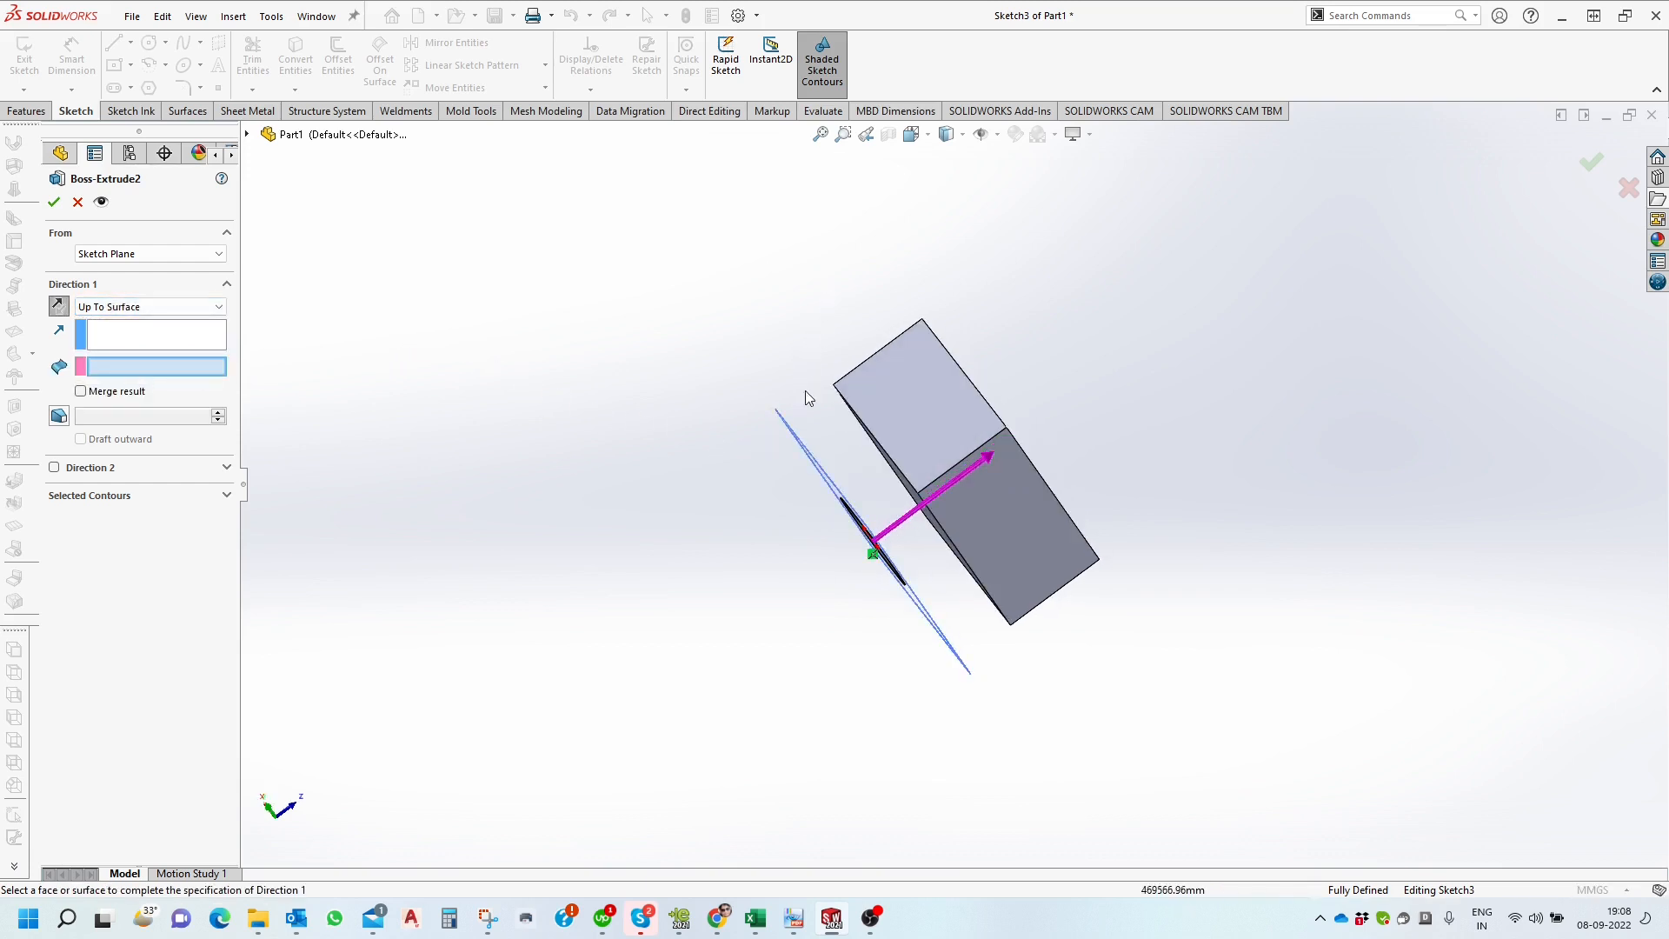
middle_click_drag(809, 395, 848, 295)
scroll(957, 455, "down", 2)
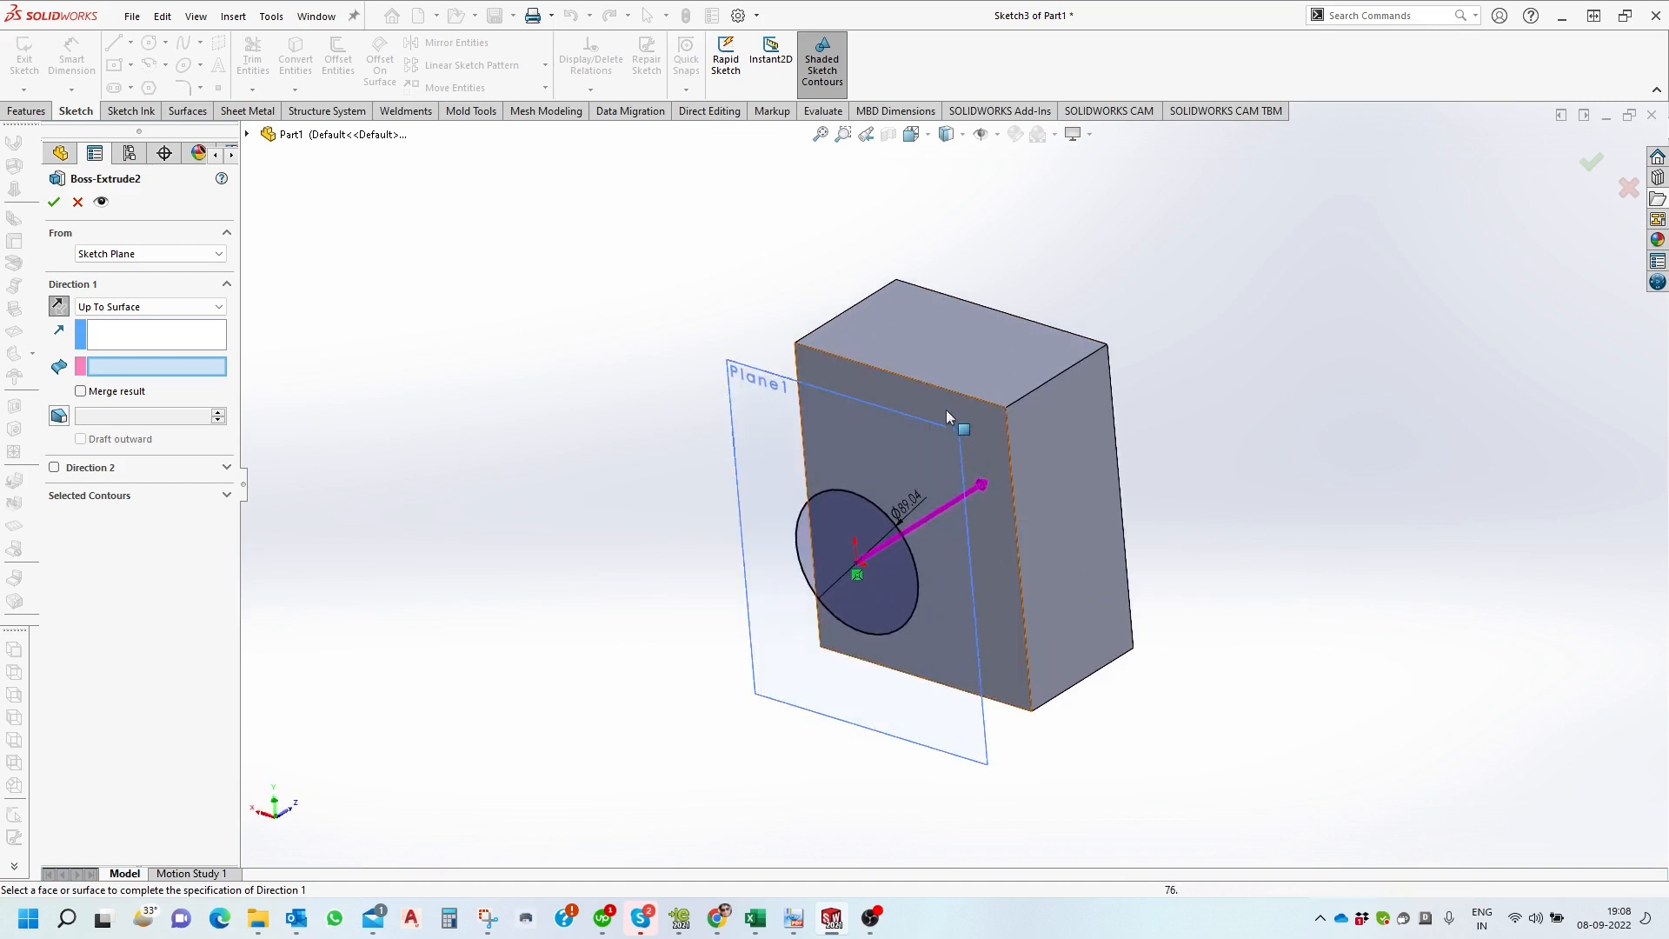
left_click(836, 379)
middle_click_drag(935, 520, 605, 509)
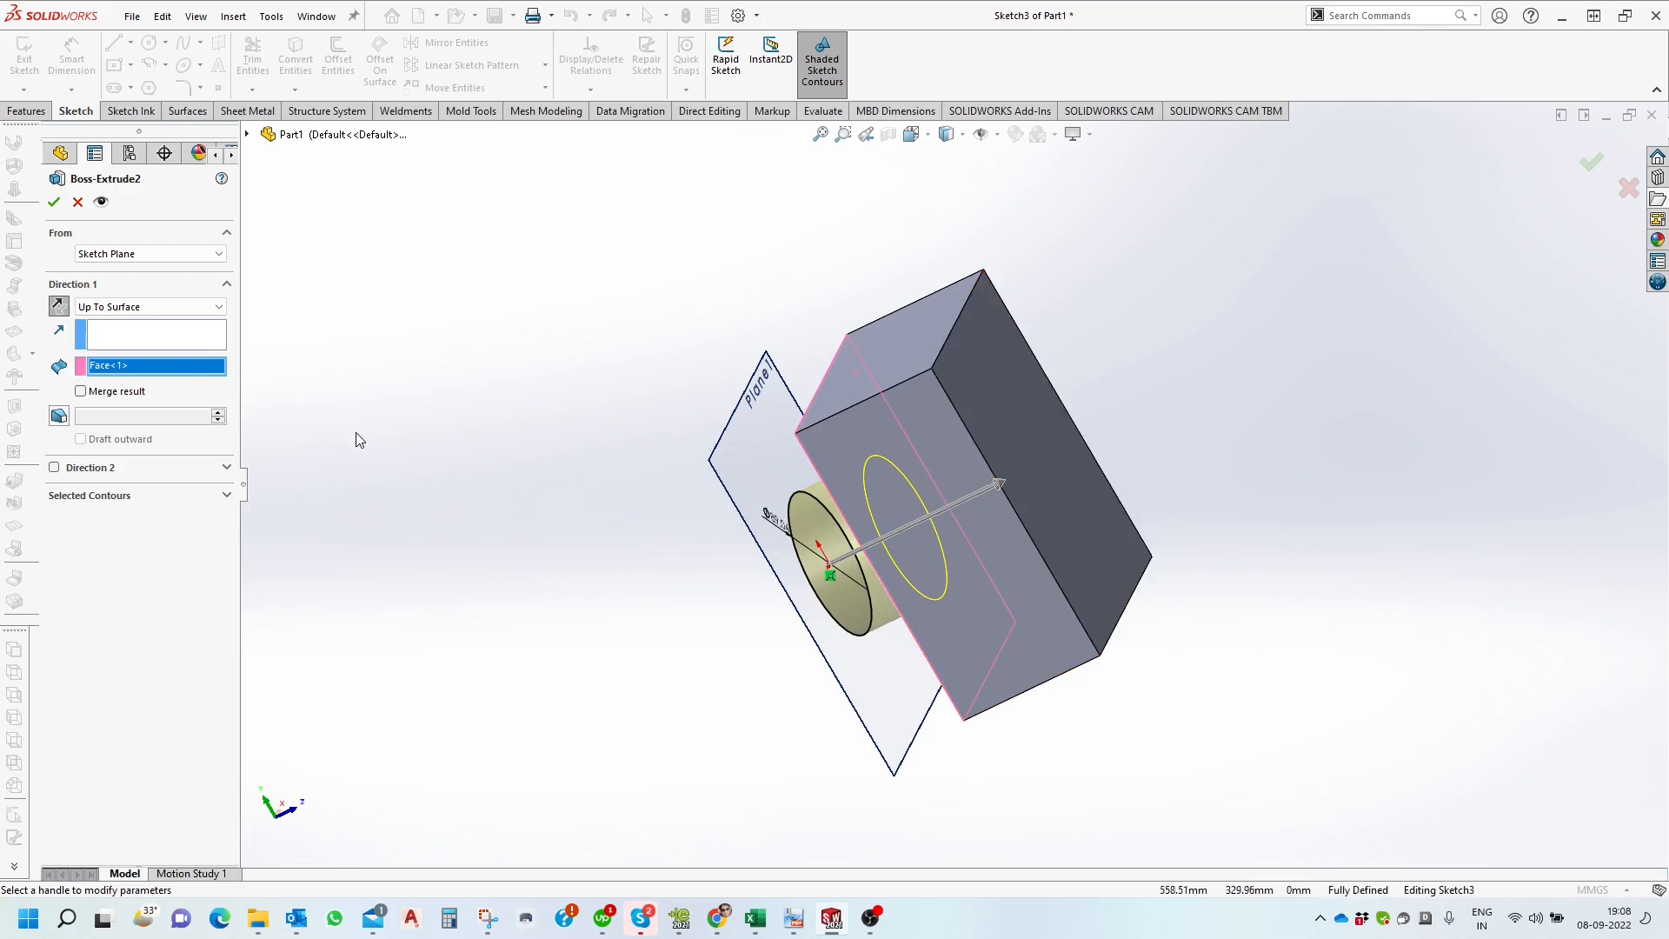
left_click(1003, 419)
middle_click_drag(950, 512, 781, 441)
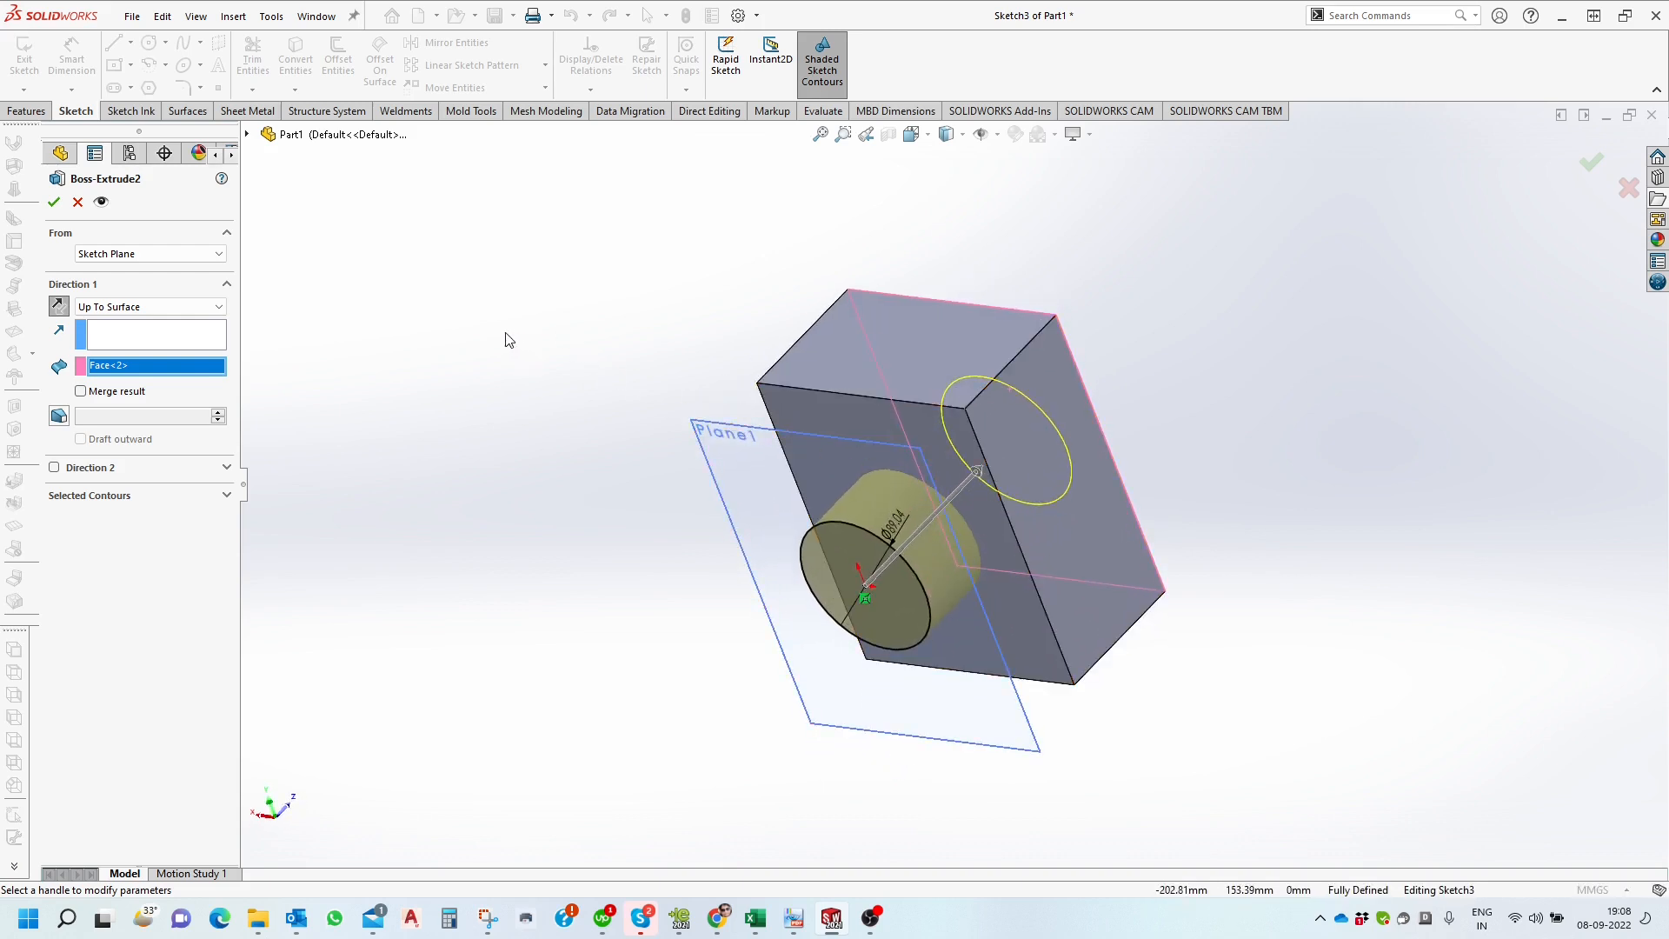
Change the Direction 1 end condition to Offset From Surface, using the block's far face as the reference.
left_click(157, 310)
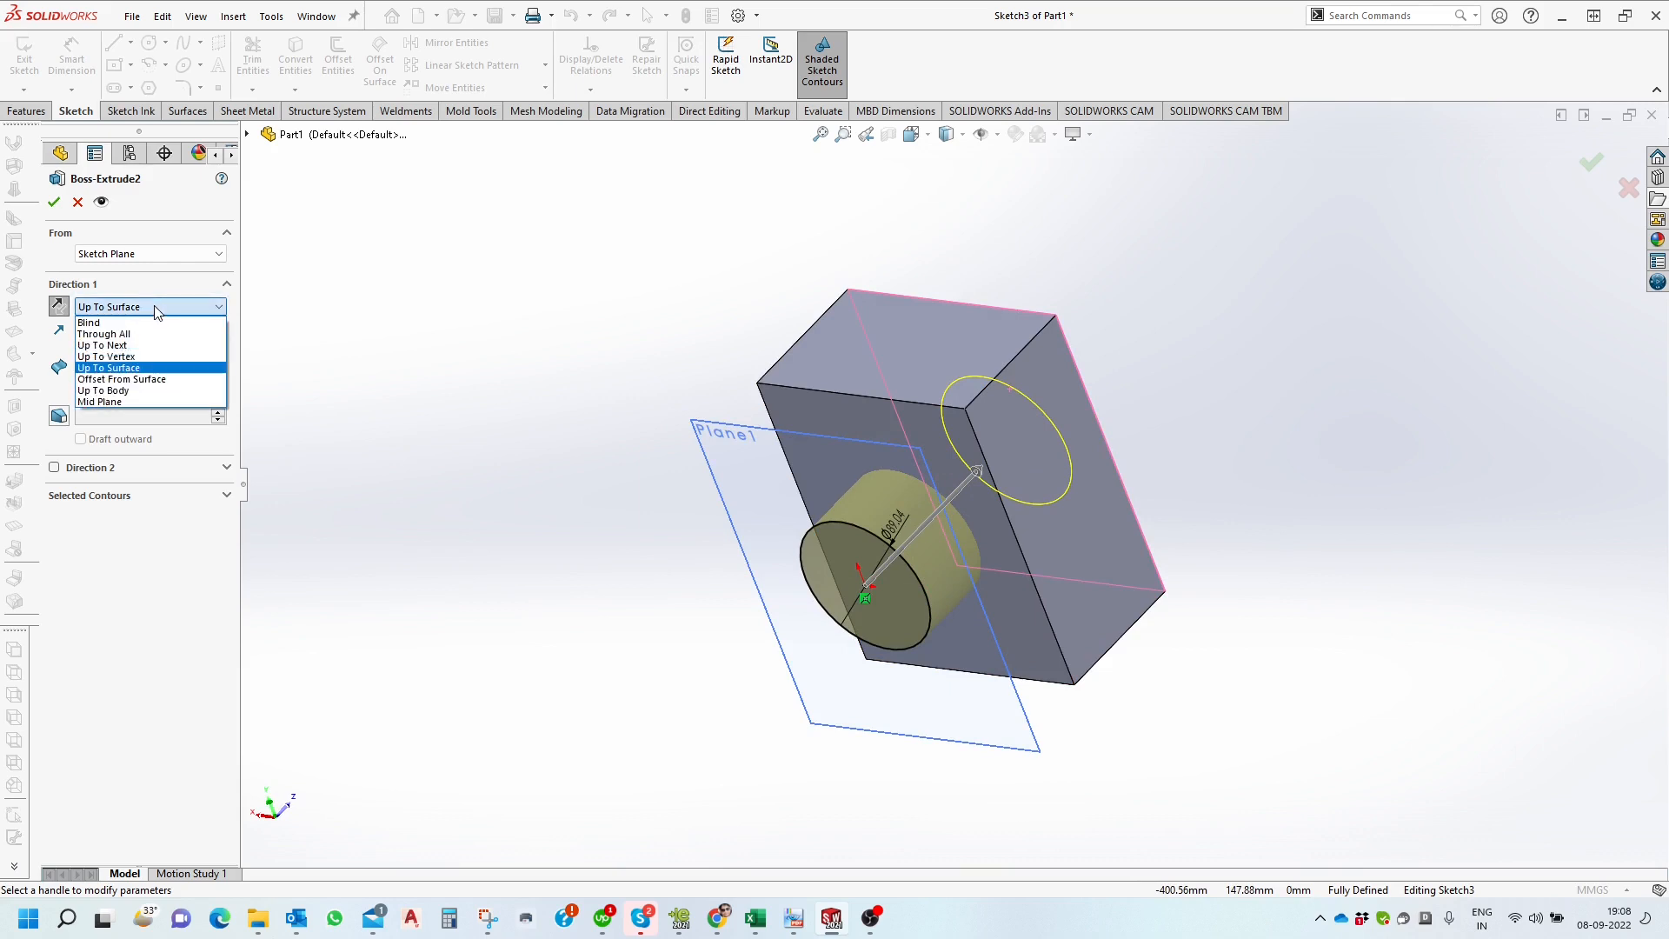
left_click(159, 380)
middle_click_drag(388, 428, 360, 502)
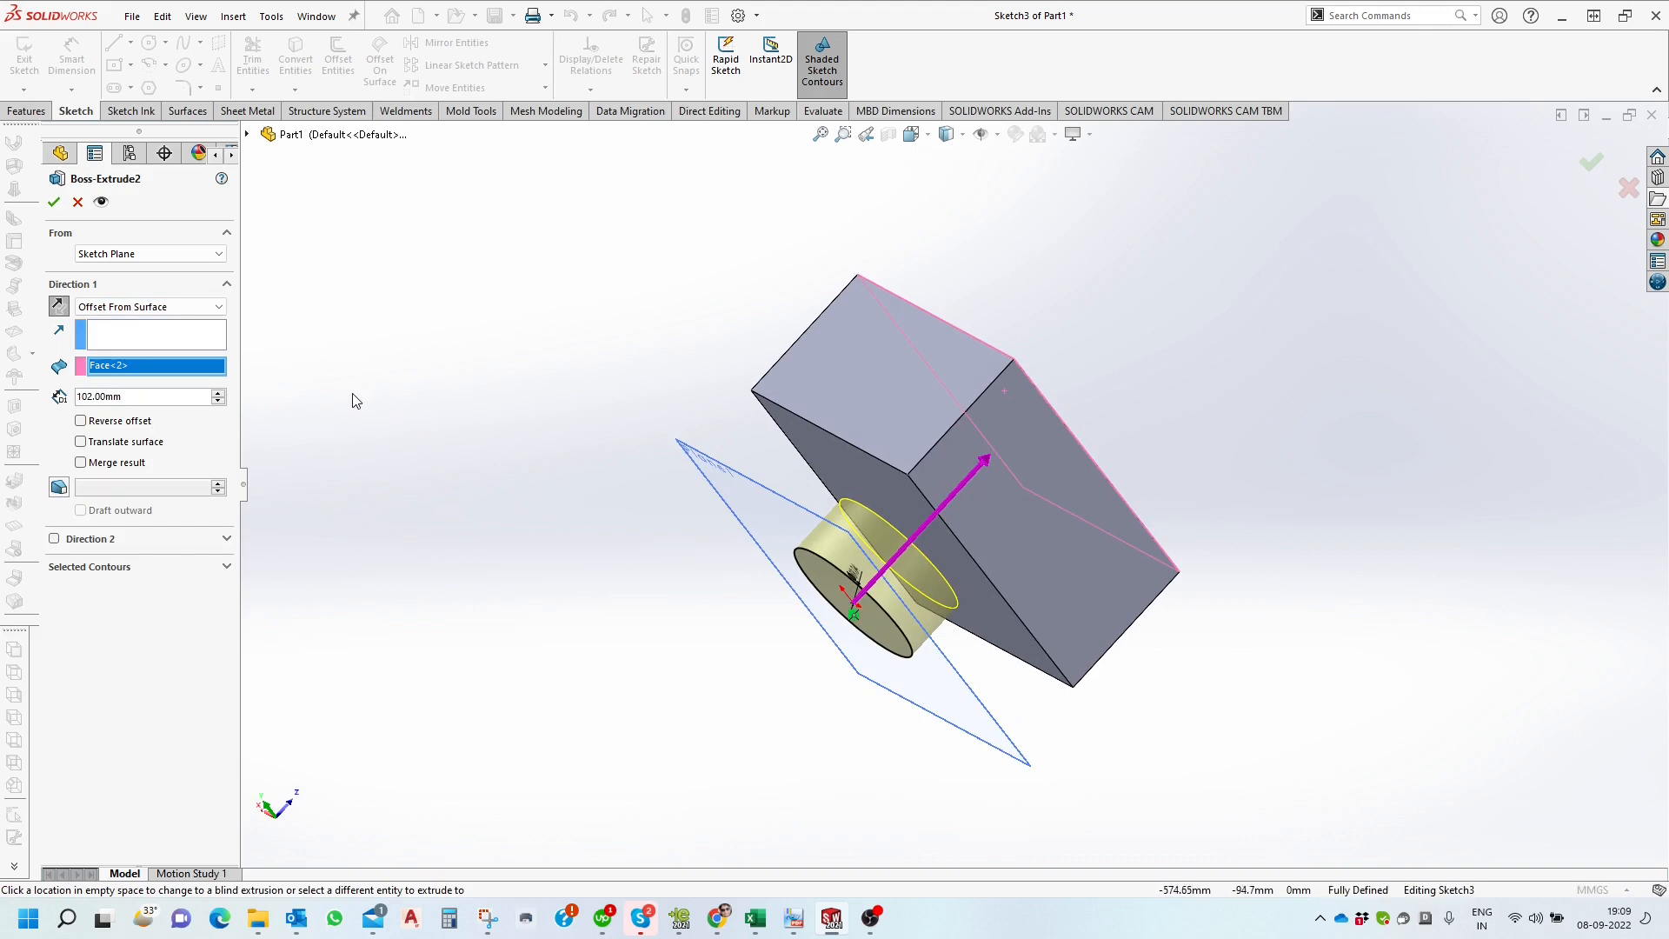
middle_click_drag(565, 439, 574, 472)
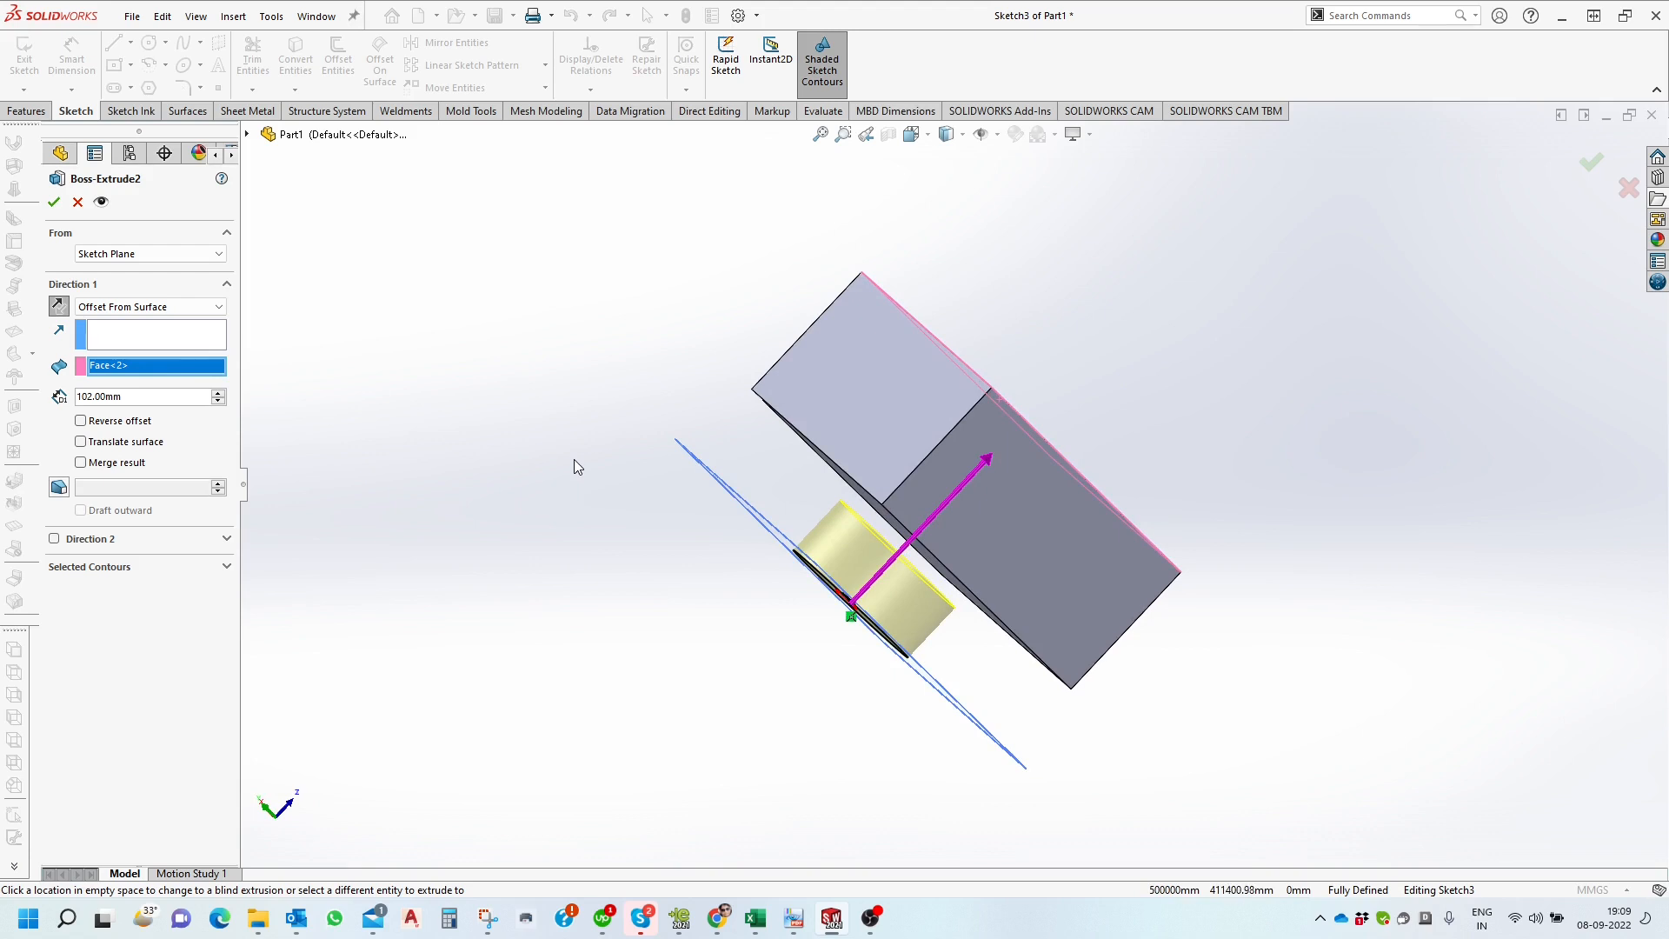
middle_click_drag(834, 454, 893, 468)
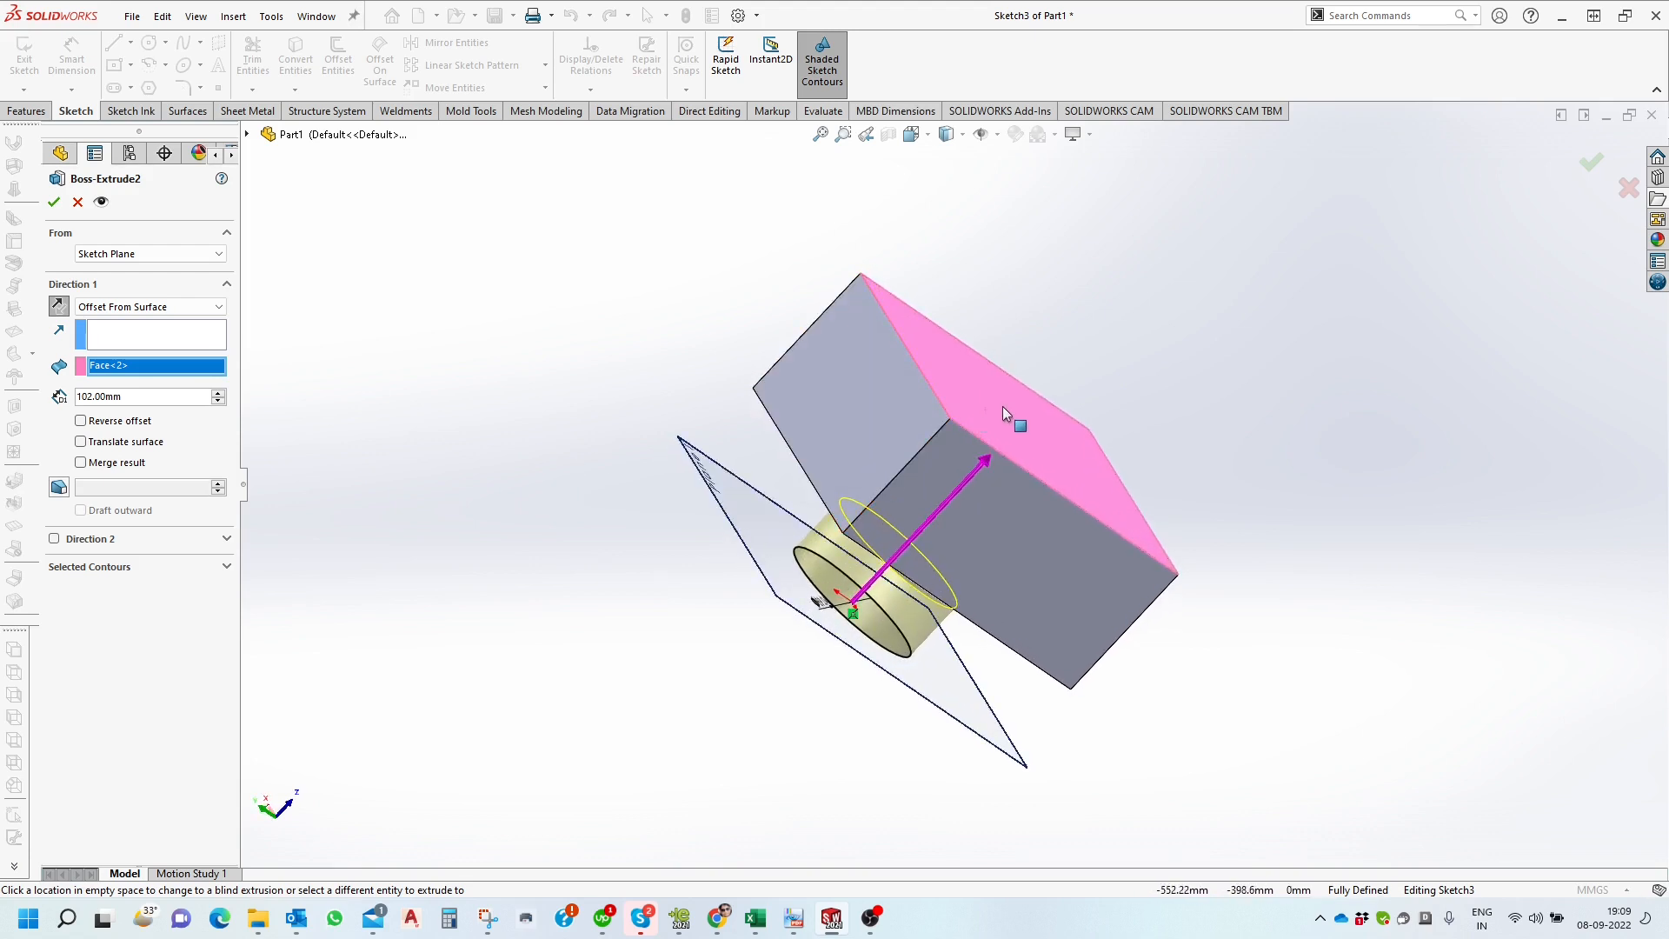
mouse_move(1003, 405)
middle_mouse_down()
mouse_move(1010, 336)
mouse_move(1043, 353)
mouse_move(1024, 396)
middle_mouse_up()
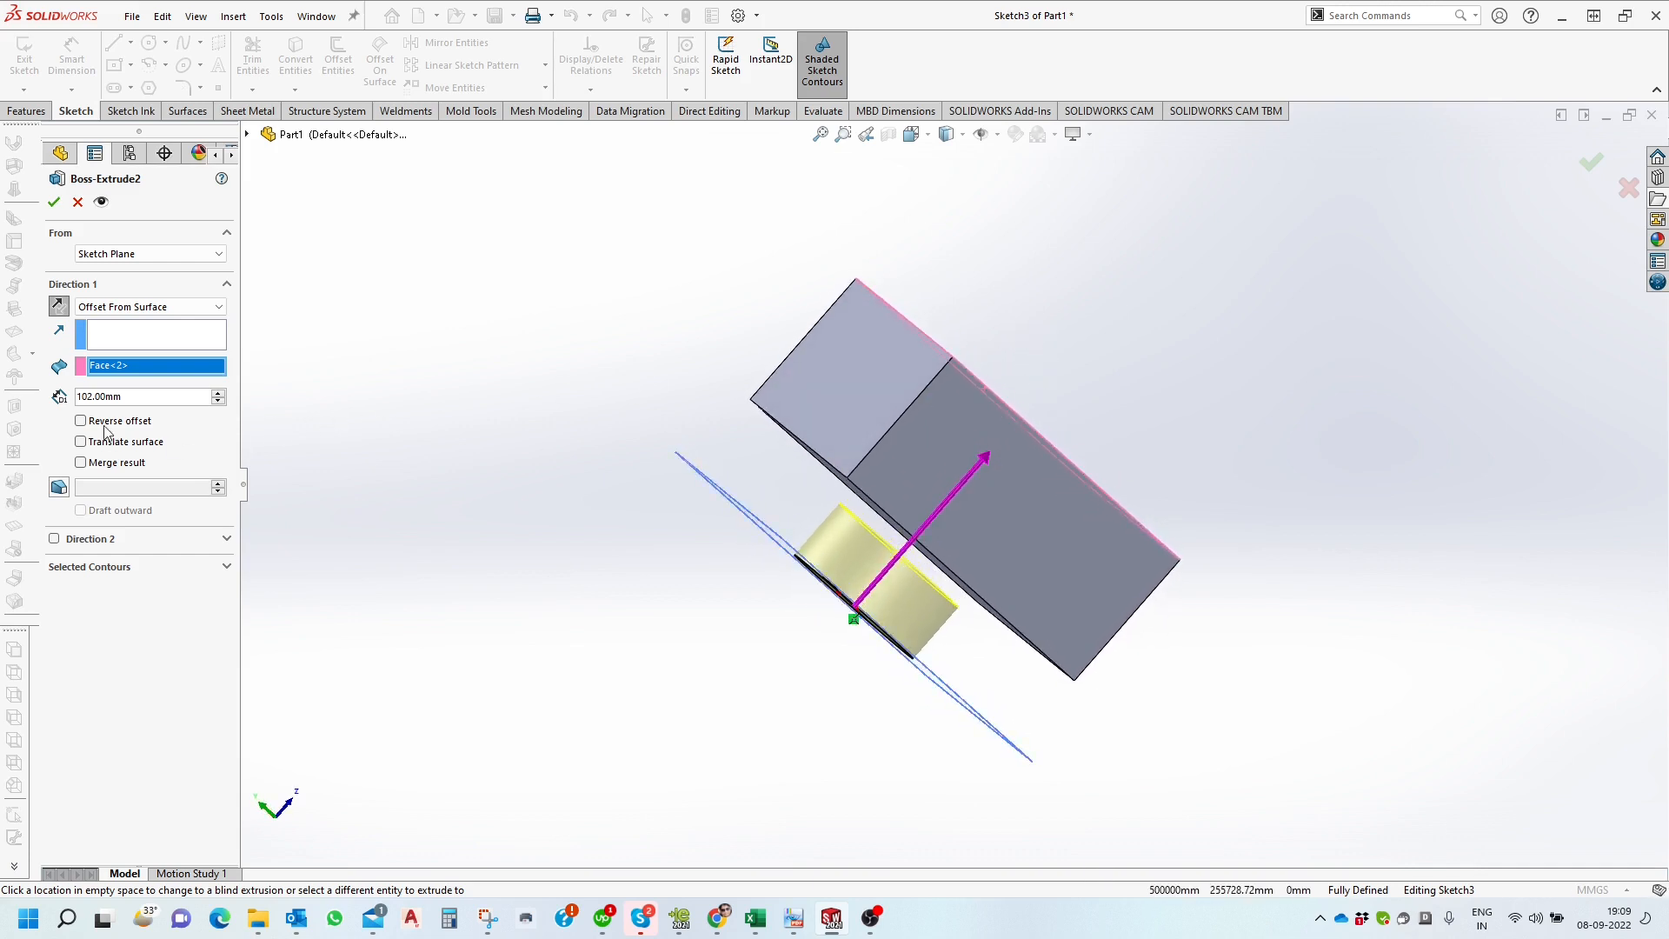
middle_click_drag(618, 419, 606, 451)
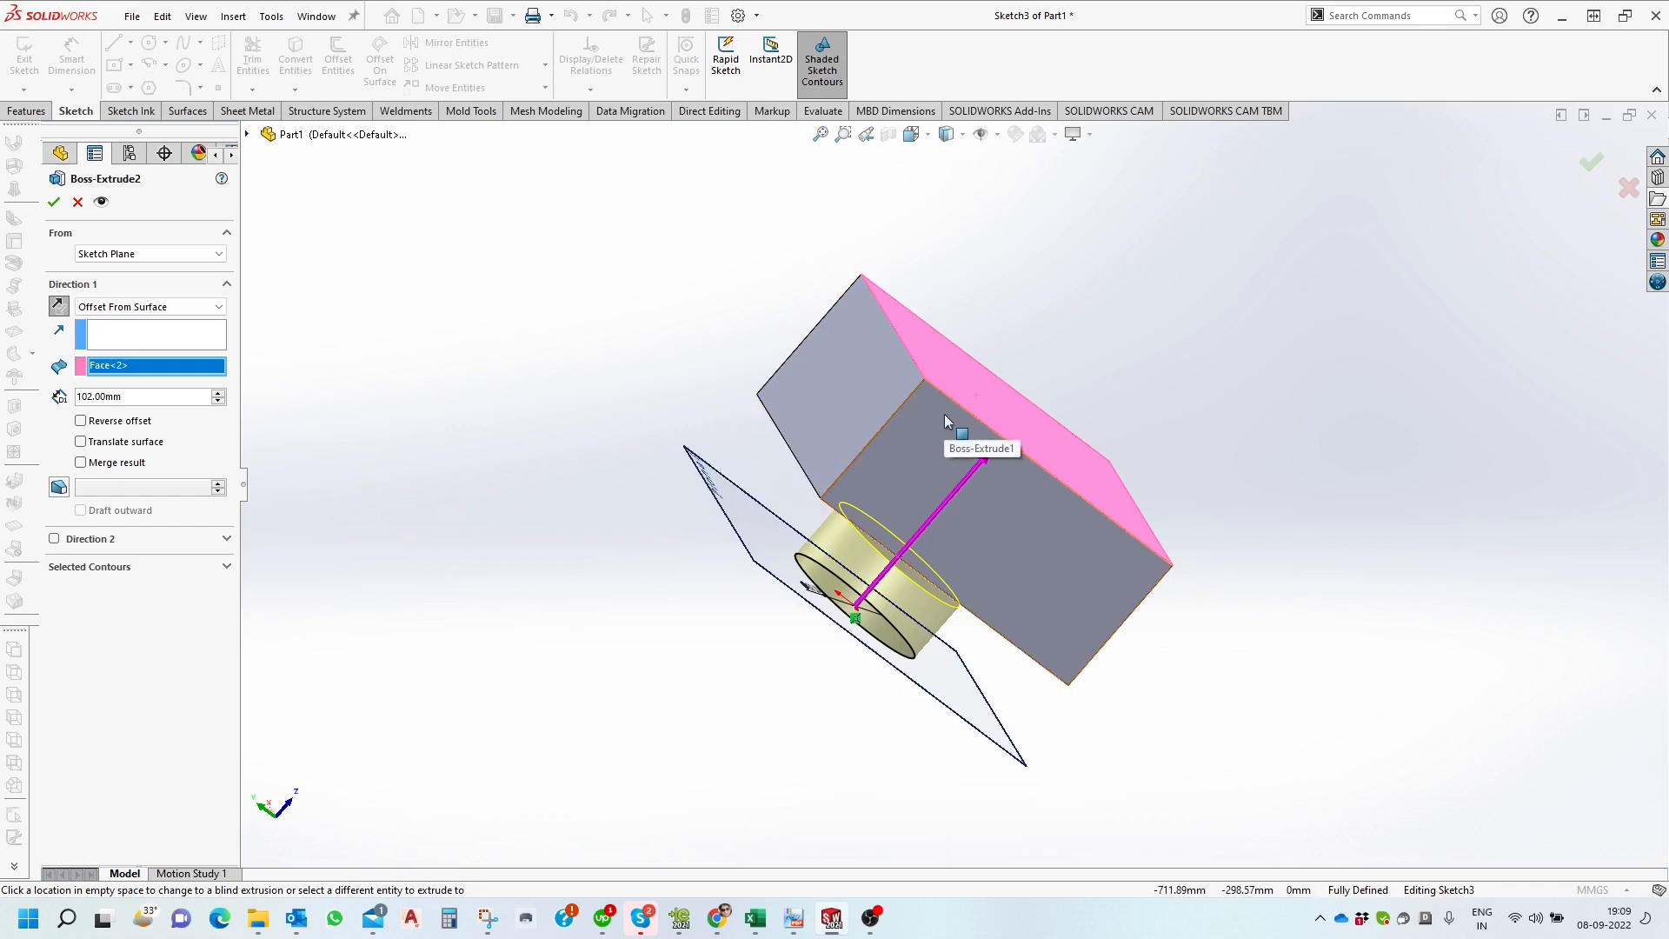
middle_click_drag(878, 387, 870, 340)
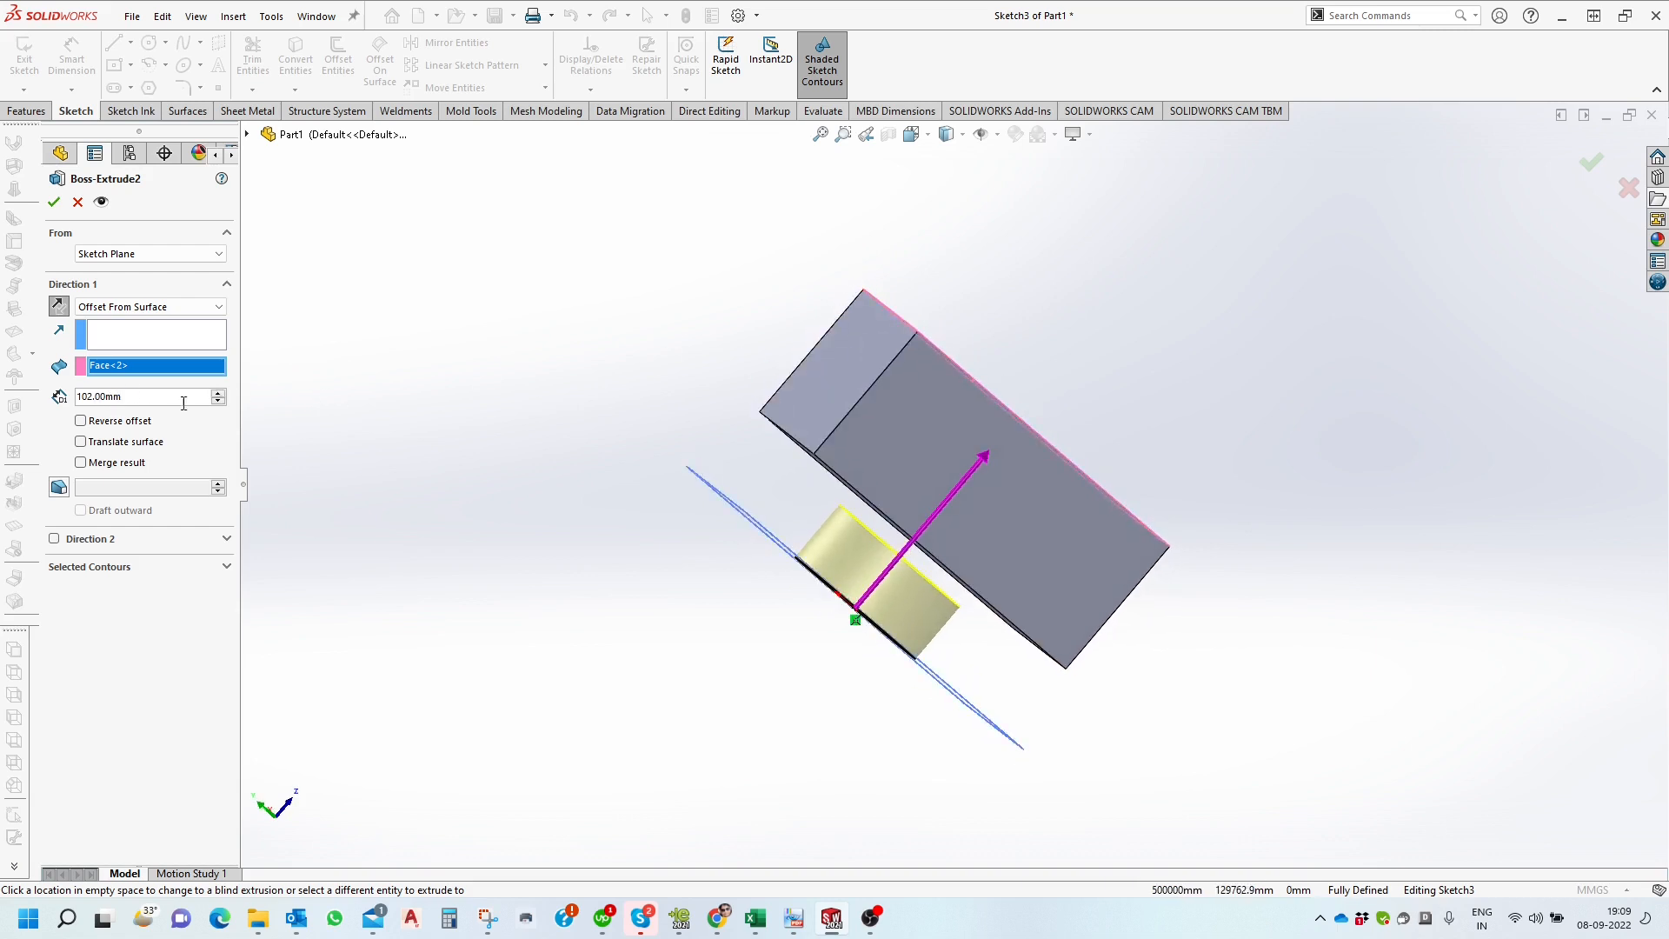
Raise the offset from the block's far face to 122 mm, then reduce it to 22 mm.
left_click(218, 393)
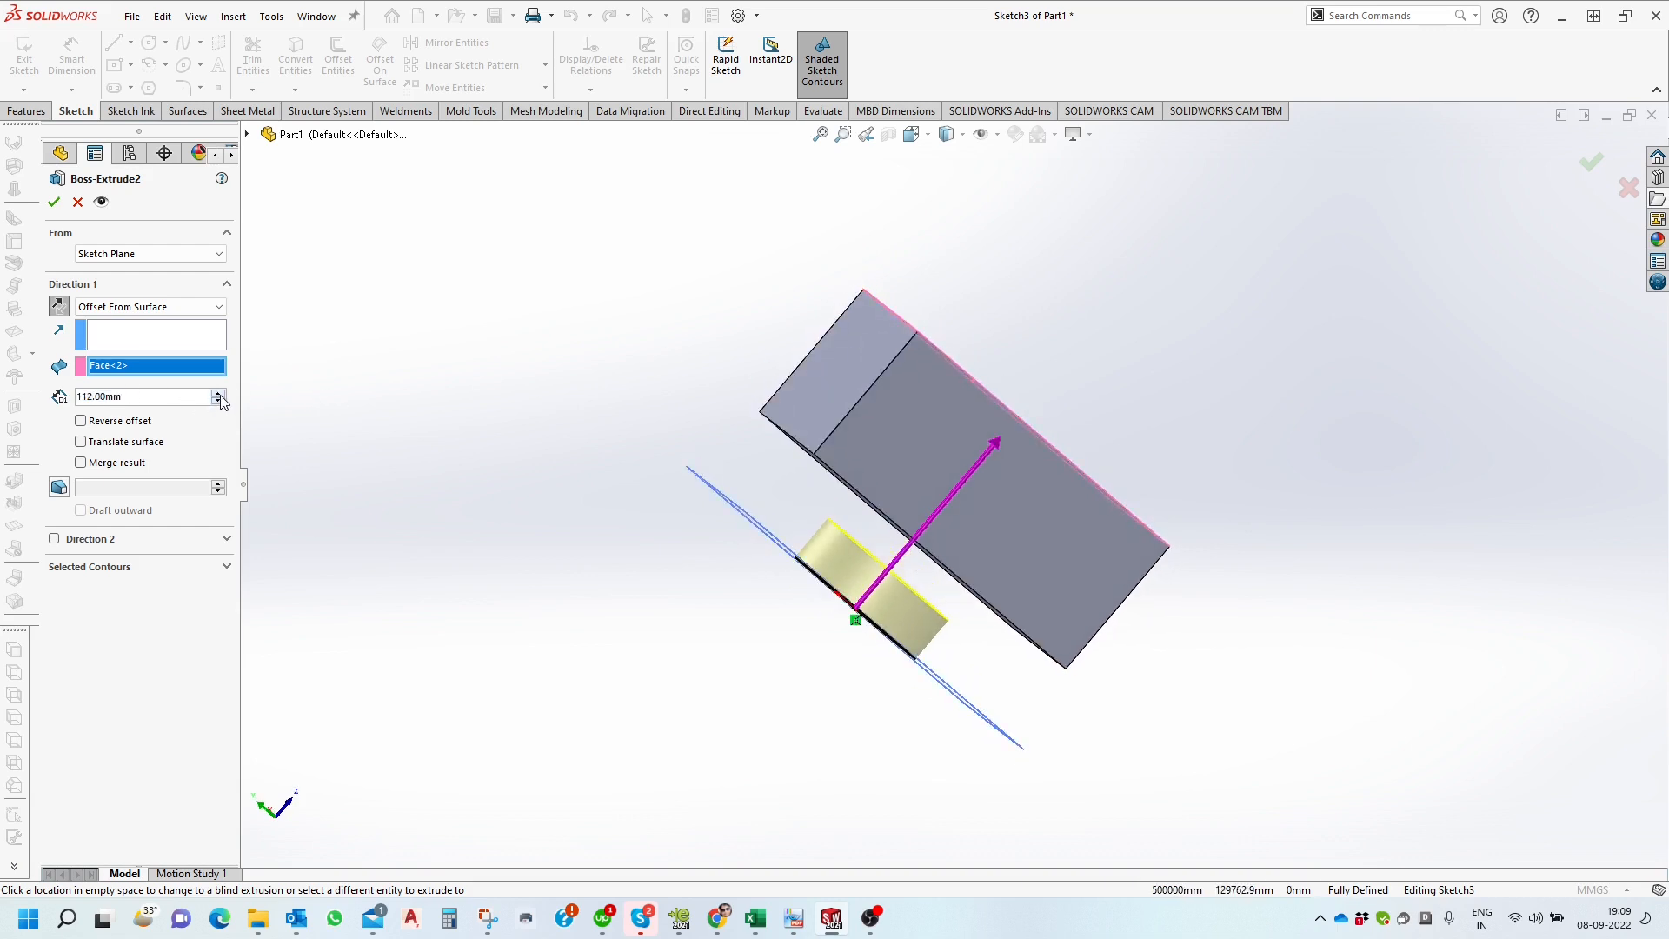
left_click(218, 393)
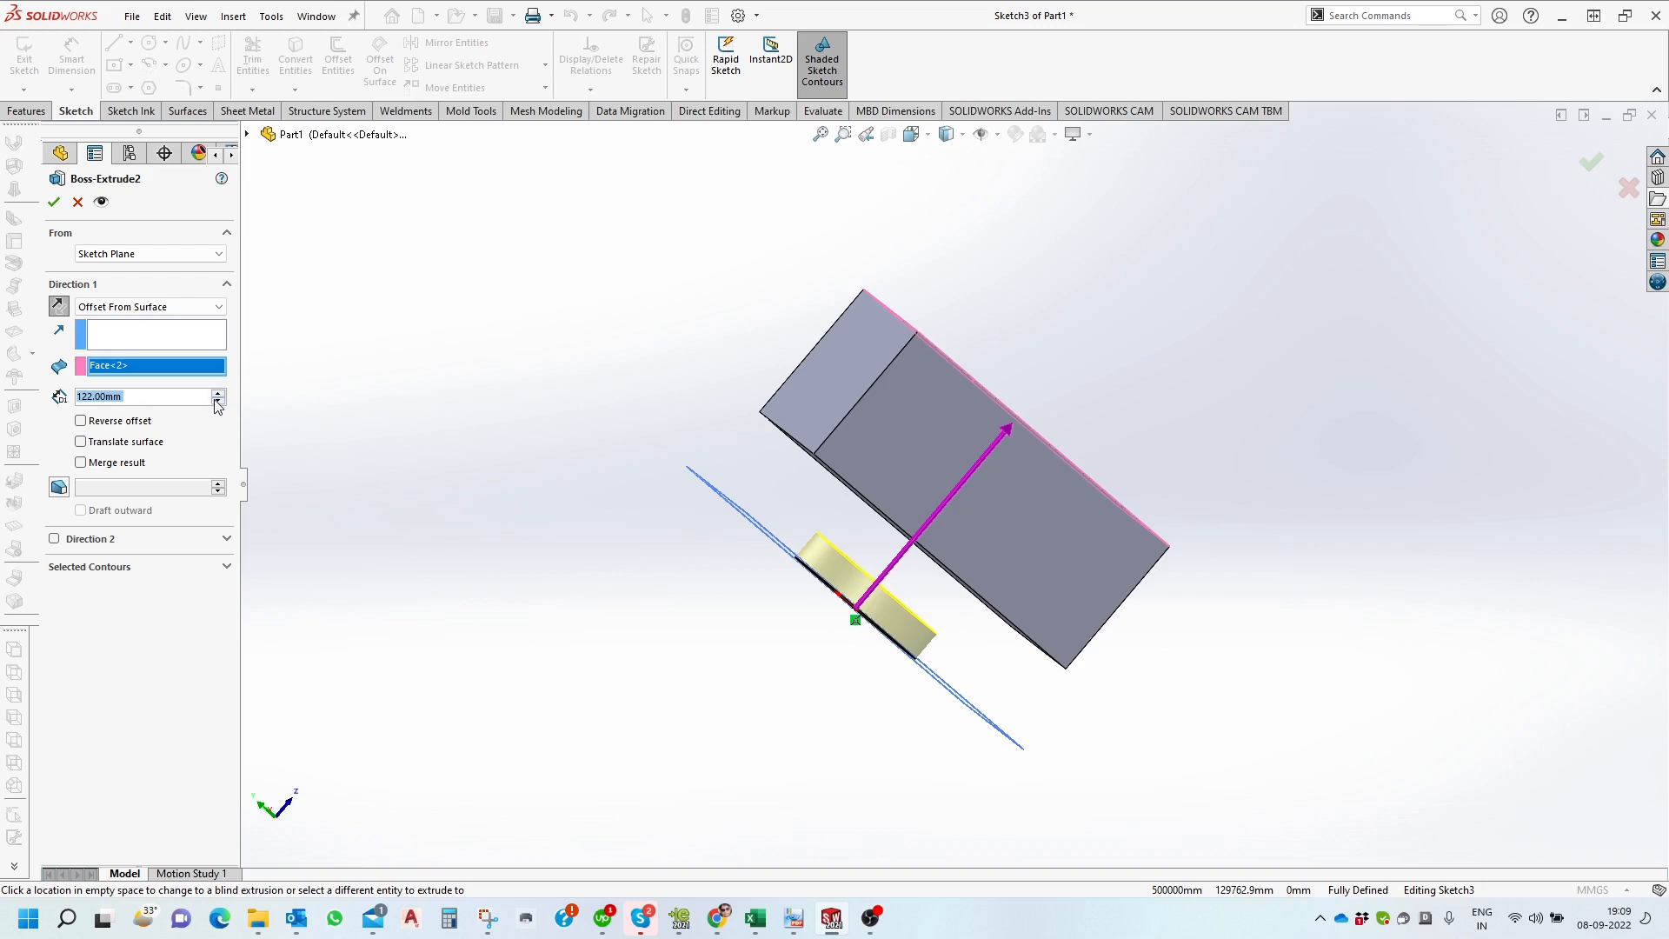
left_click(218, 402)
left_click(218, 402)
left_click(218, 402)
left_click(217, 401)
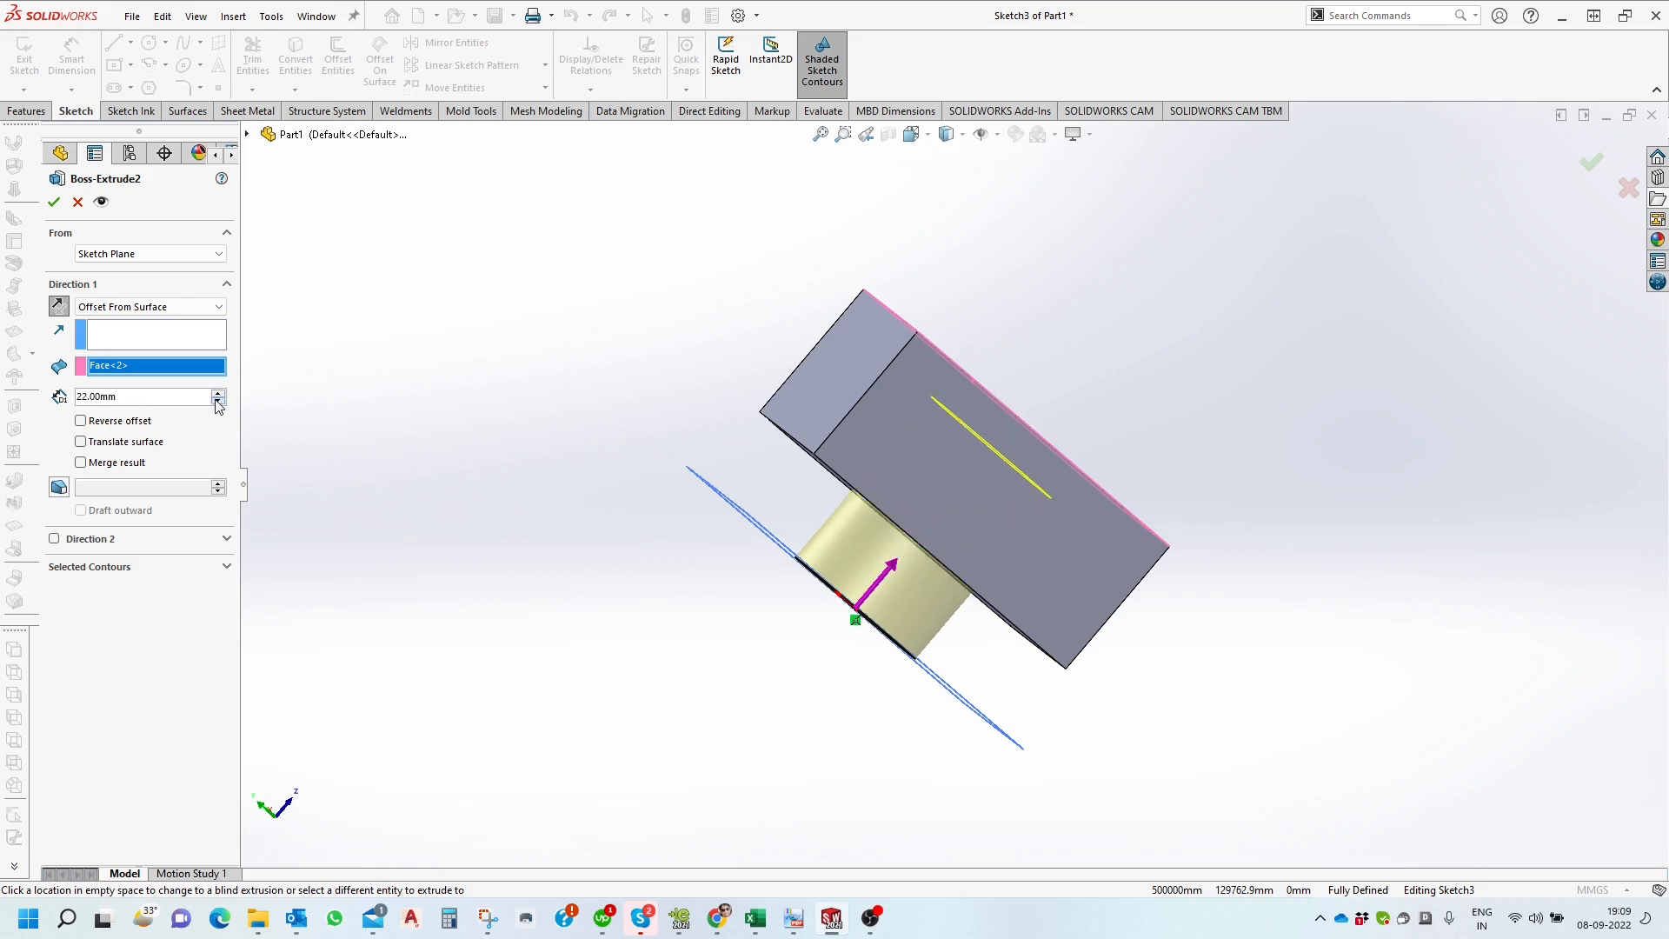
Lower the offset from the block's far face to 2 mm, then reverse the offset and increase it to 72 mm.
left_click(218, 401)
left_click(218, 401)
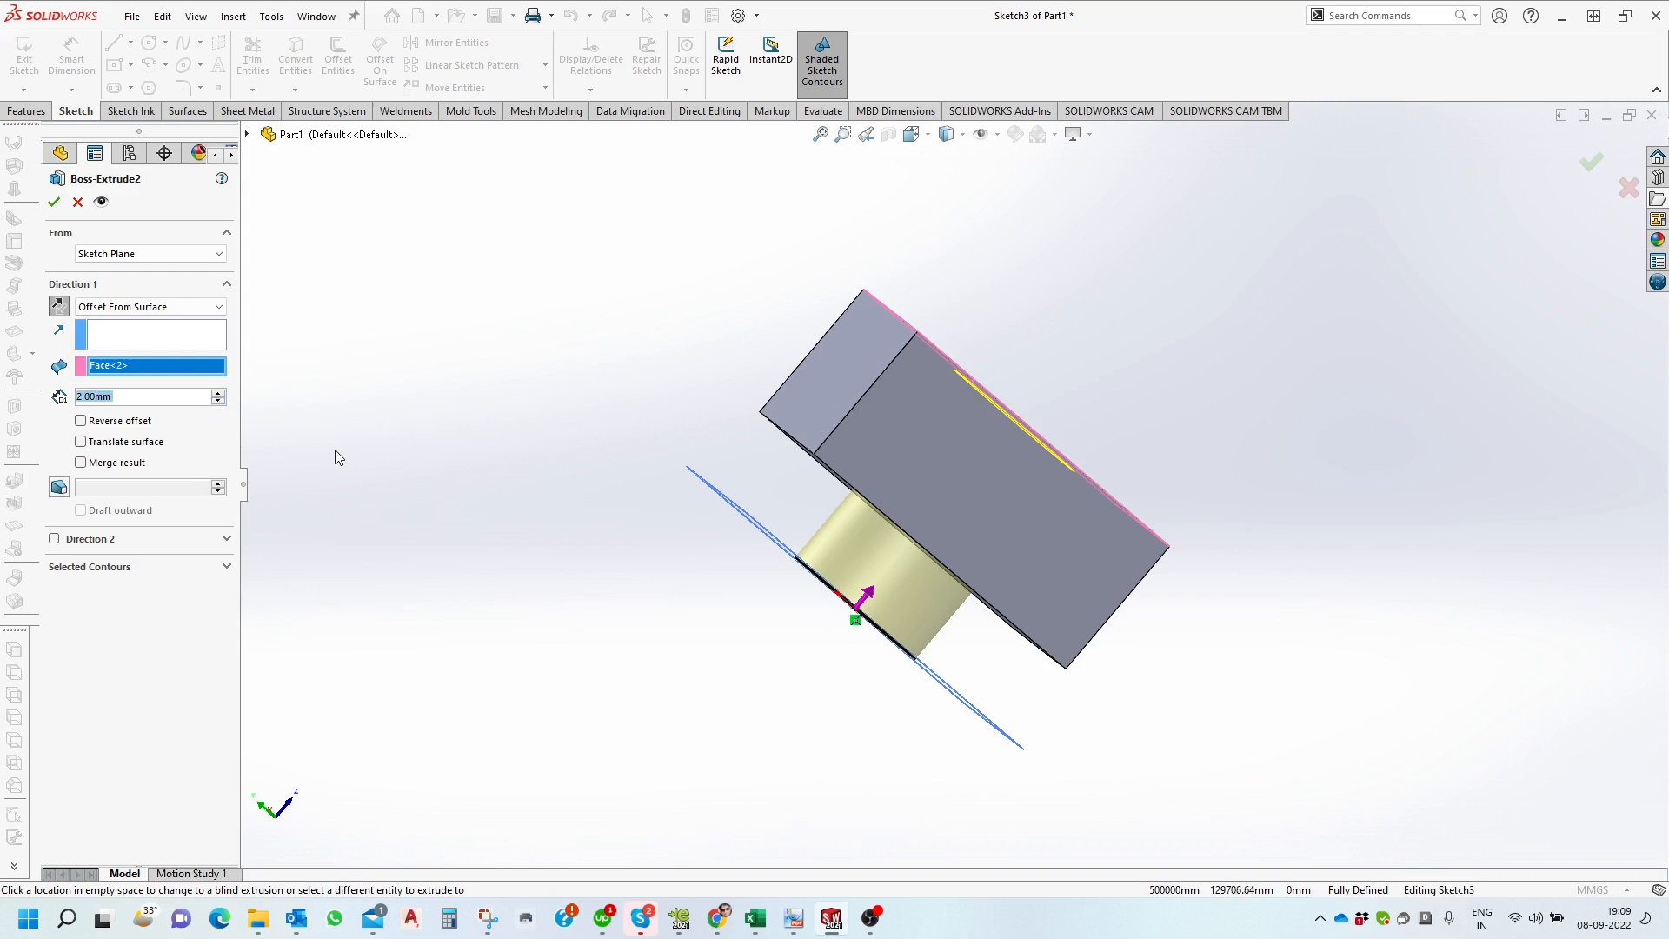
left_click(81, 421)
left_click(221, 393)
left_click(221, 393)
left_click(221, 394)
left_click(221, 394)
left_click(221, 393)
left_click(221, 394)
left_click(221, 394)
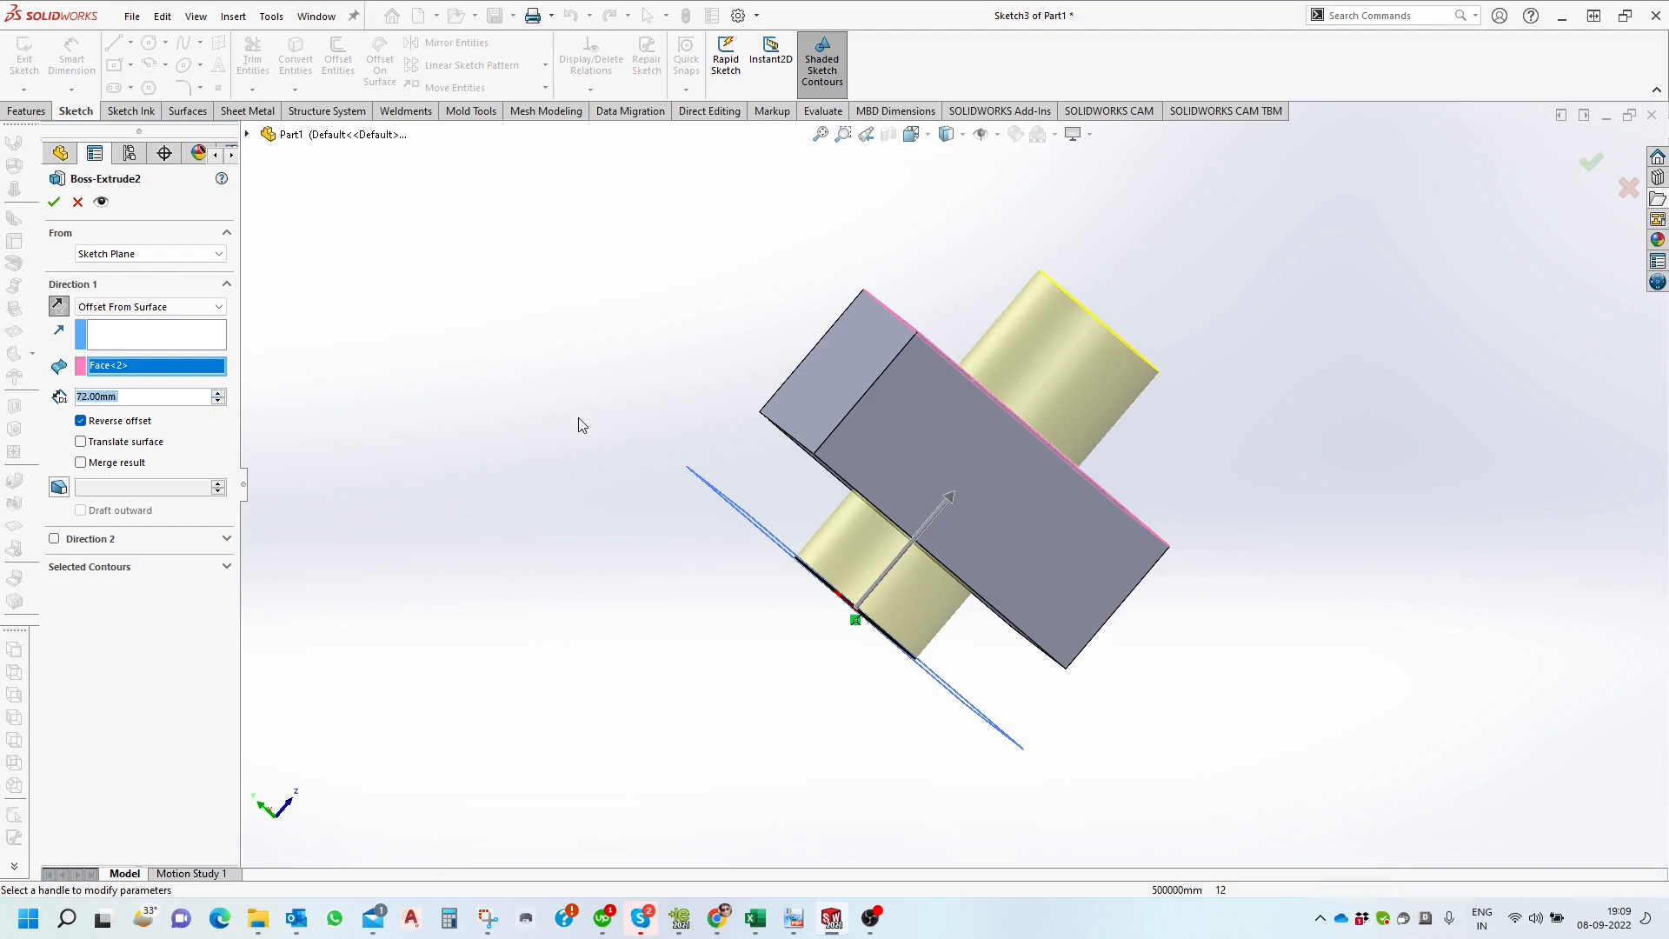
middle_click_drag(582, 419, 553, 480)
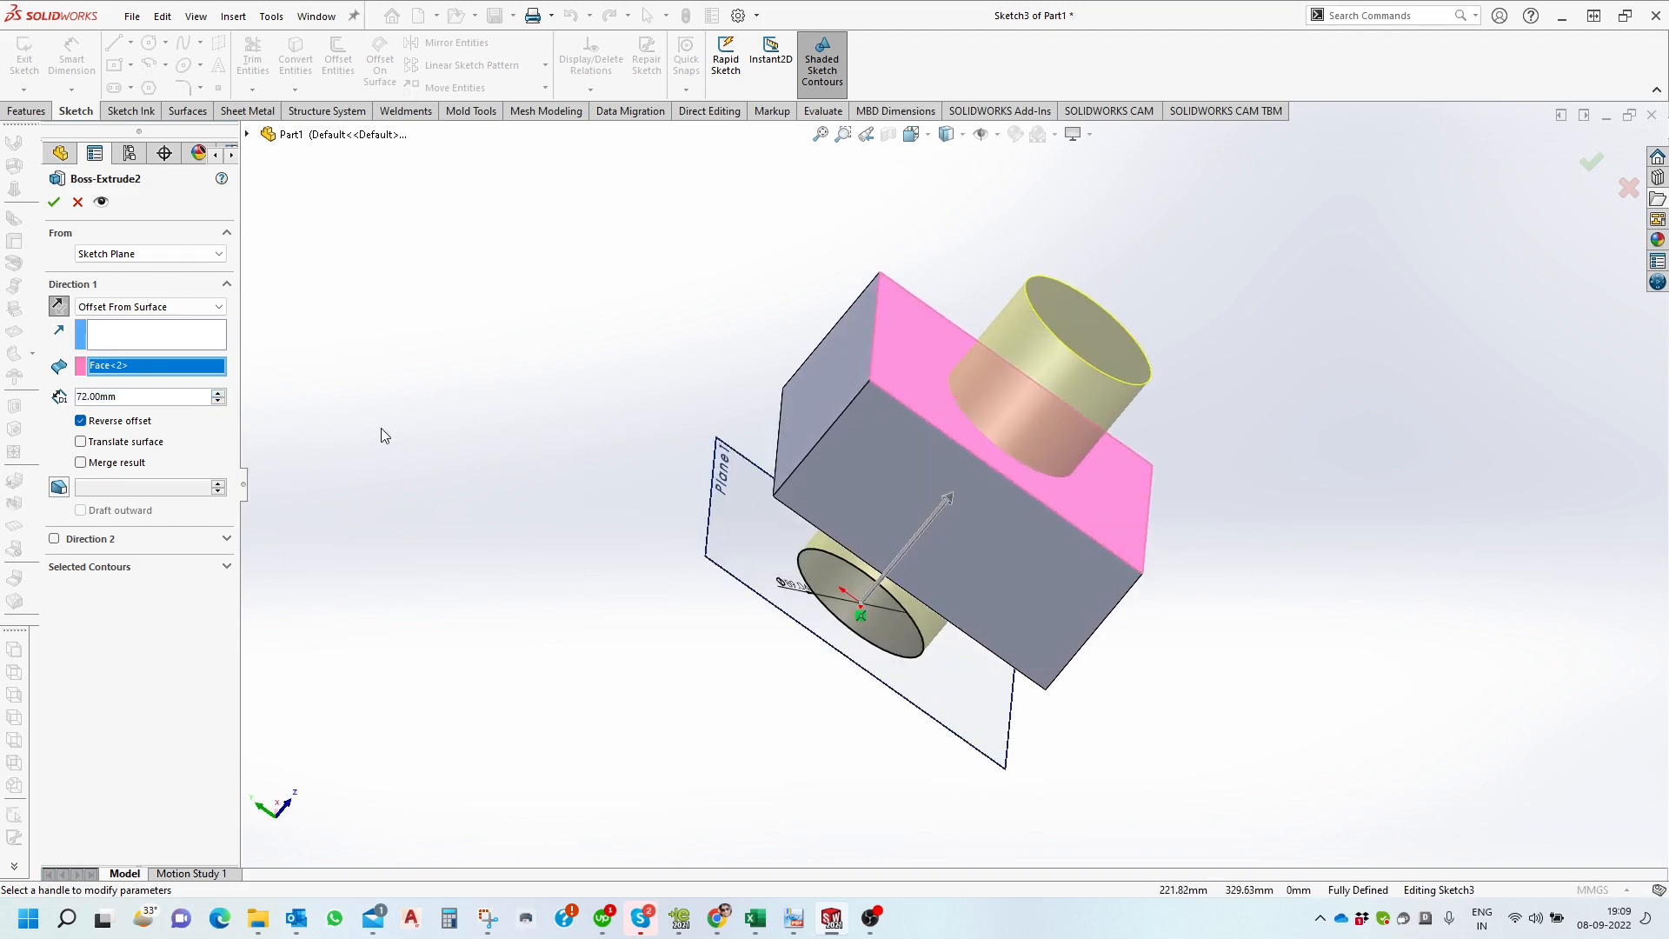
middle_click_drag(466, 473, 561, 398)
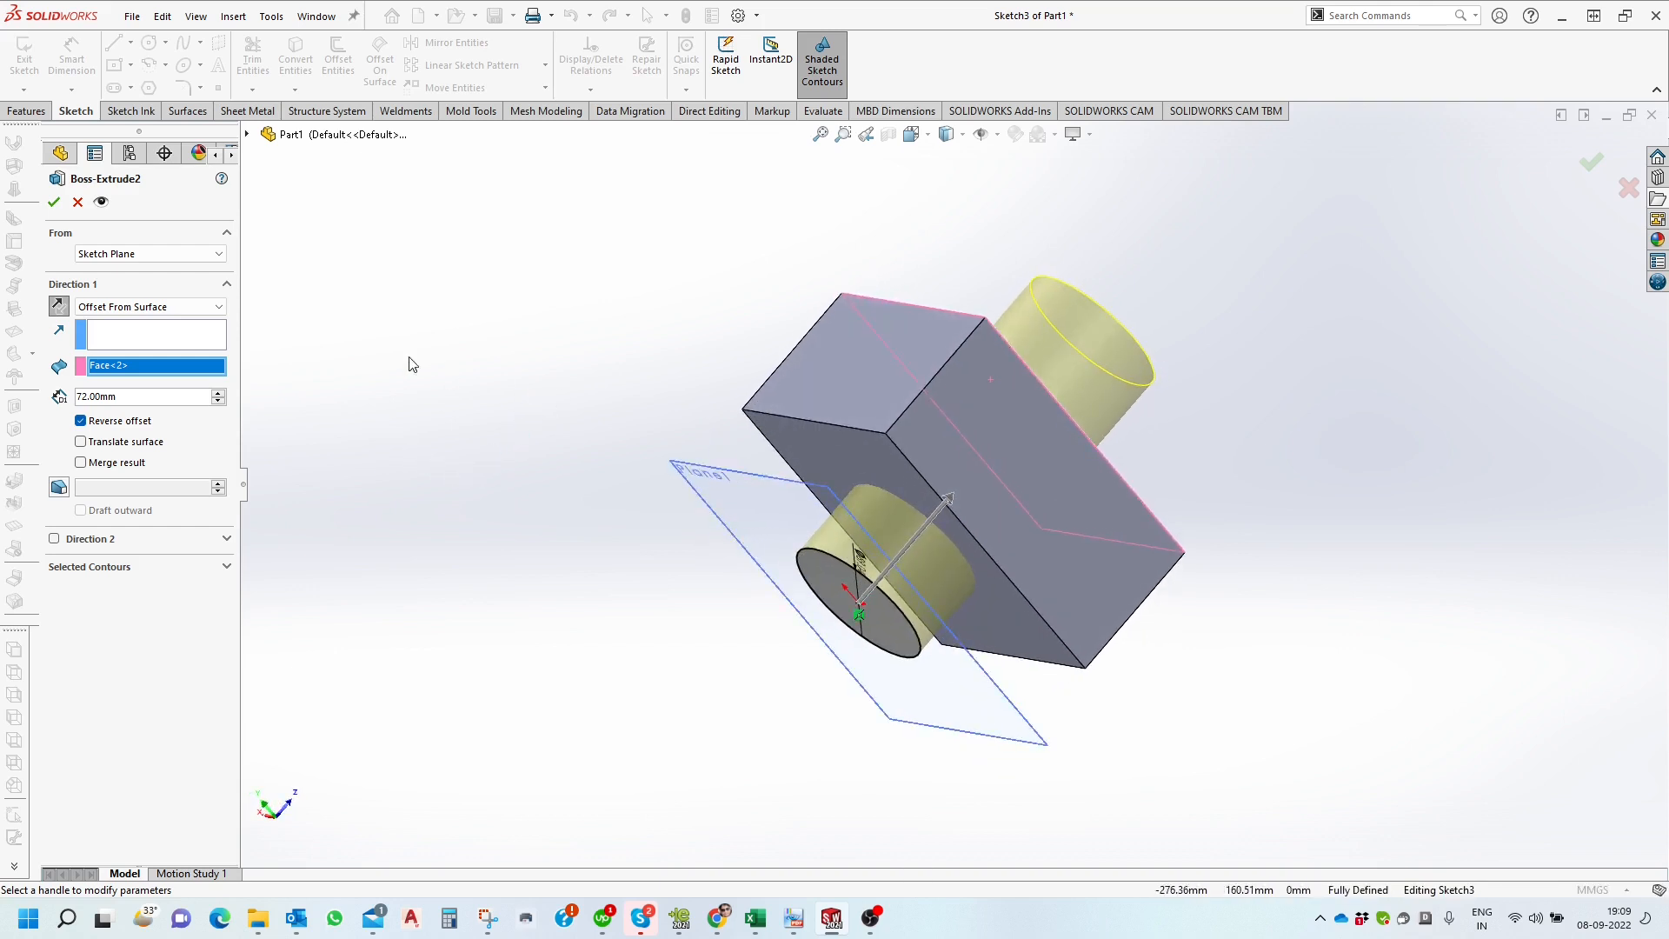
Change the Direction 1 end condition to Up To Body and choose the block as the target body.
left_click(145, 310)
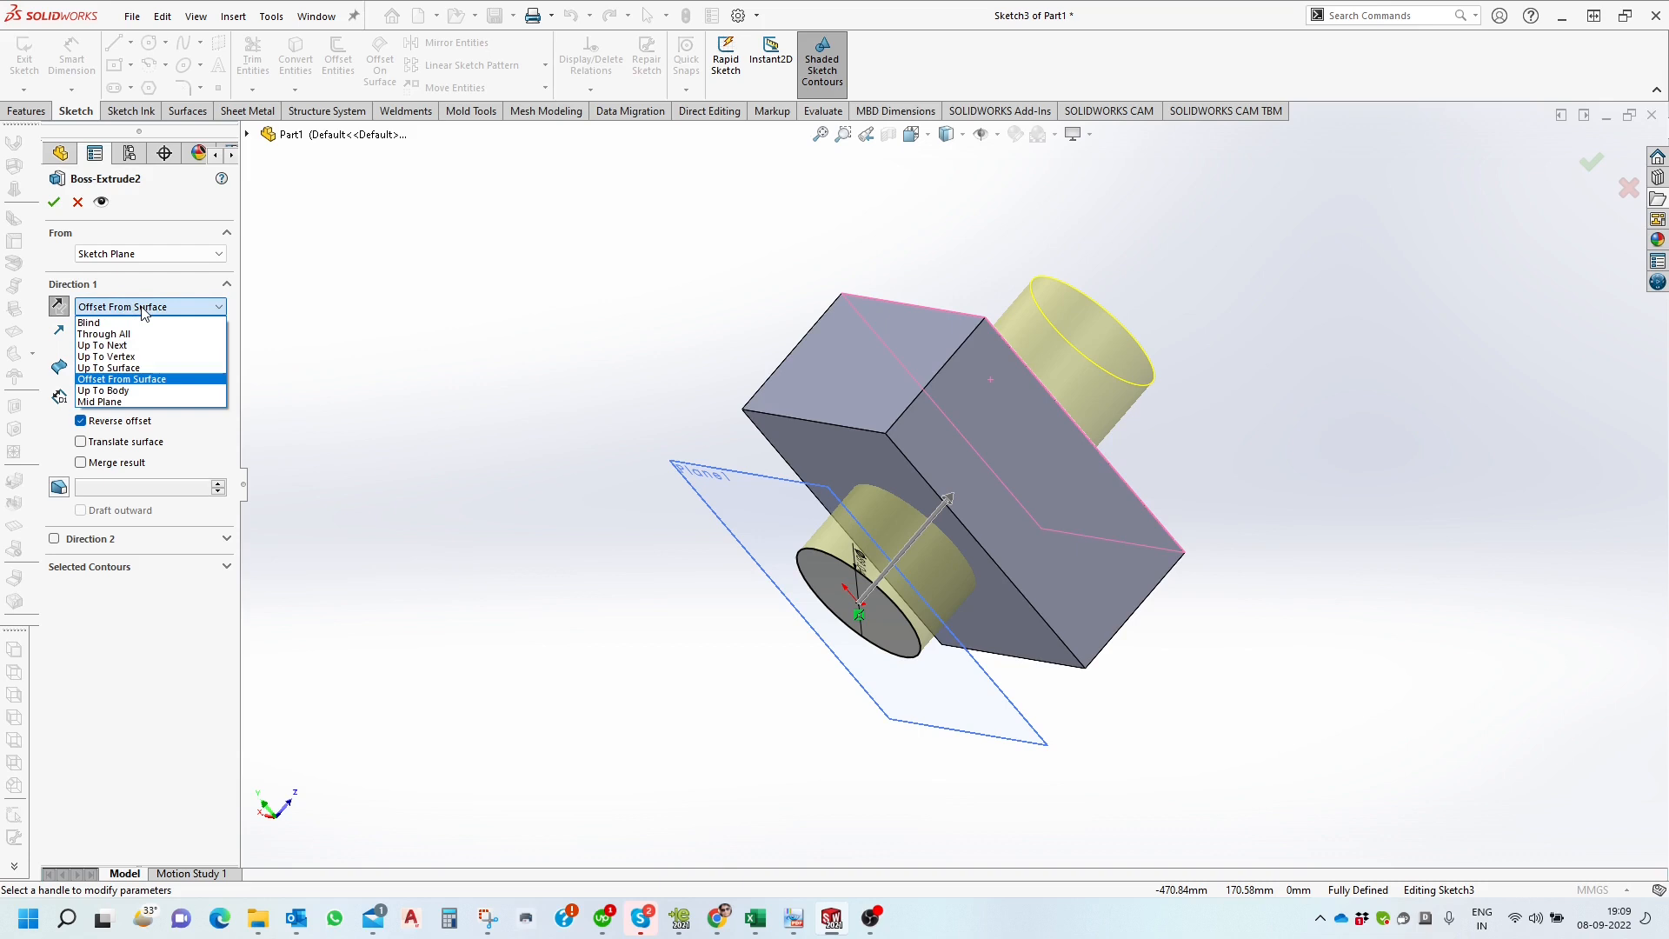
left_click(136, 395)
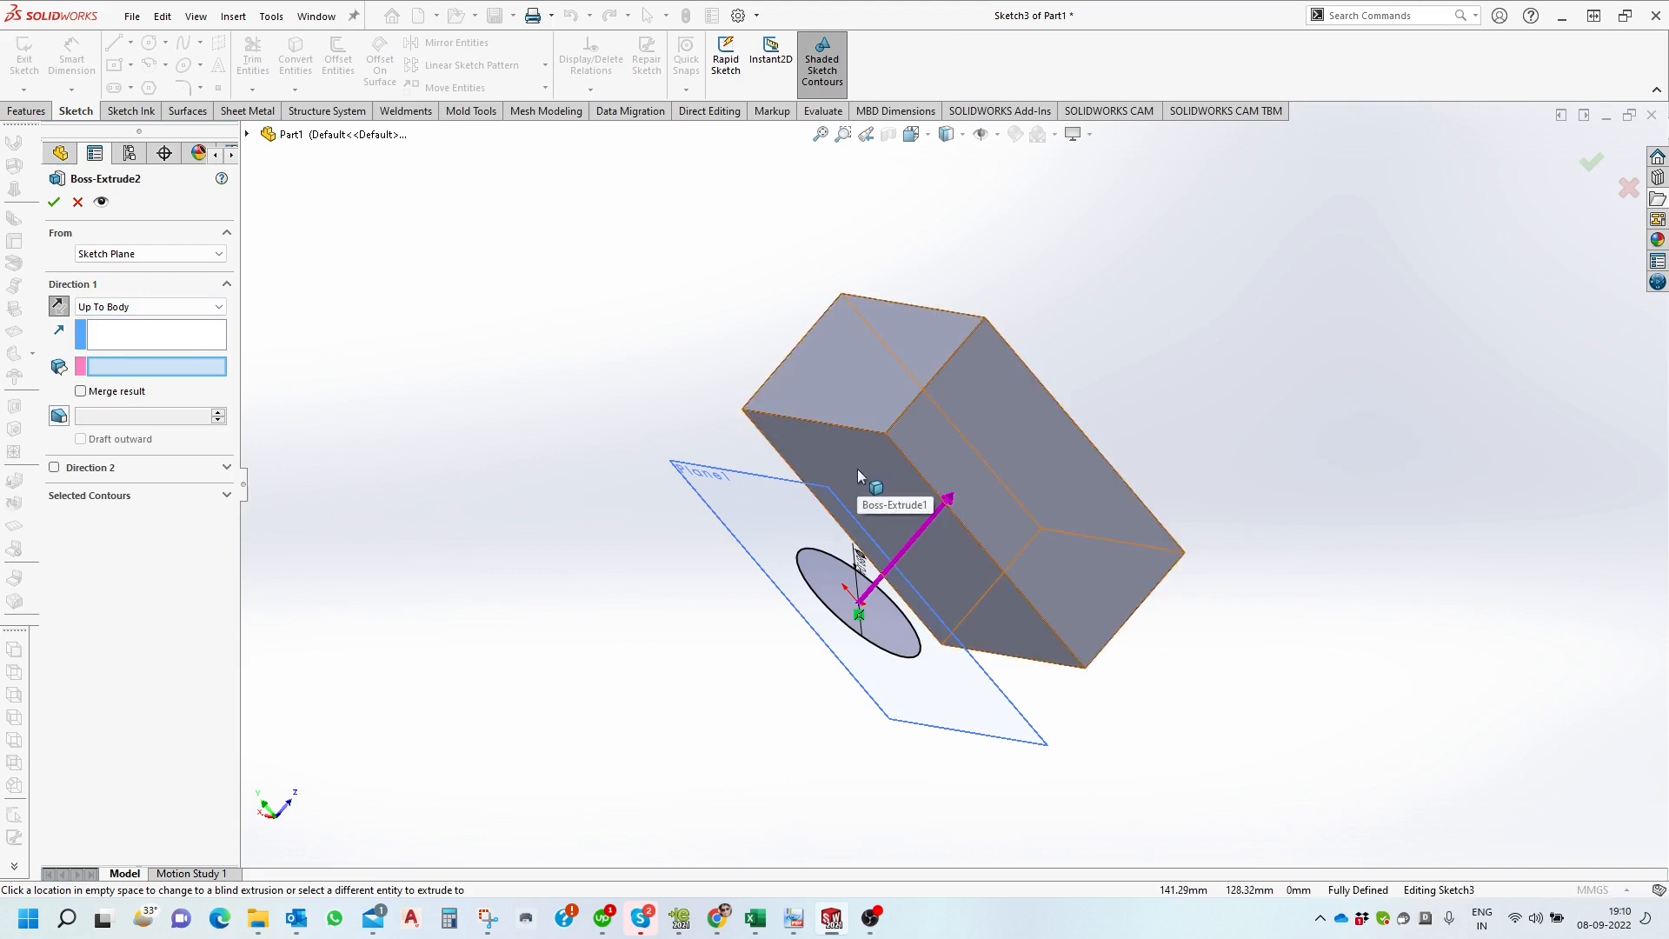
left_click(841, 450)
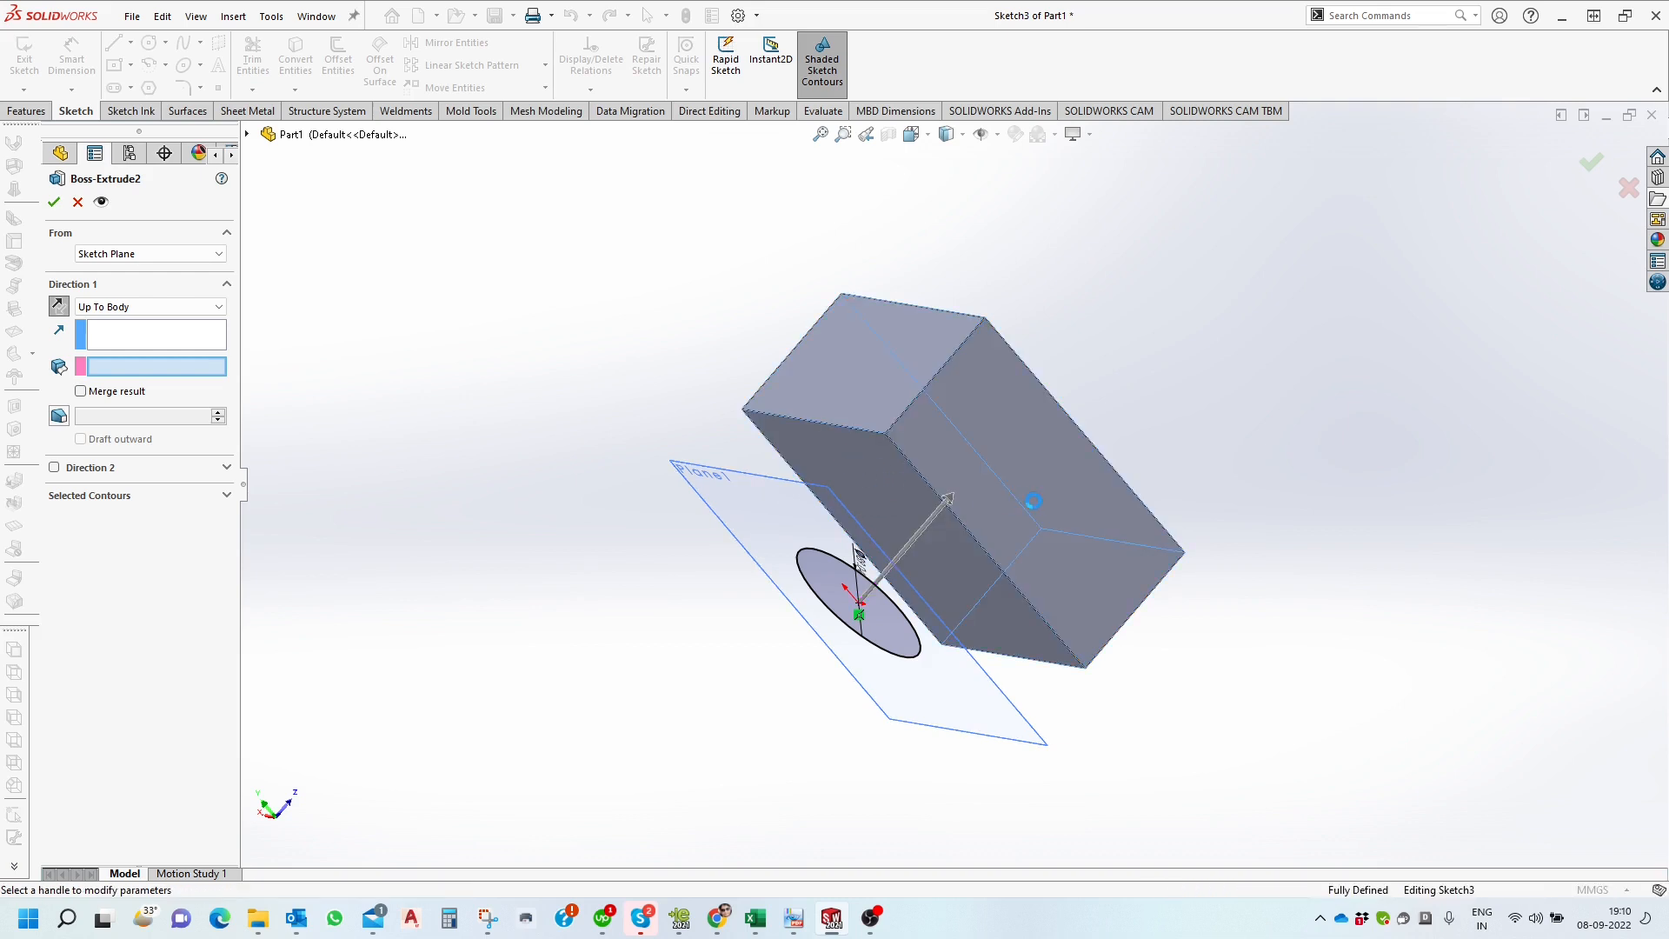
middle_click_drag(857, 440, 932, 557)
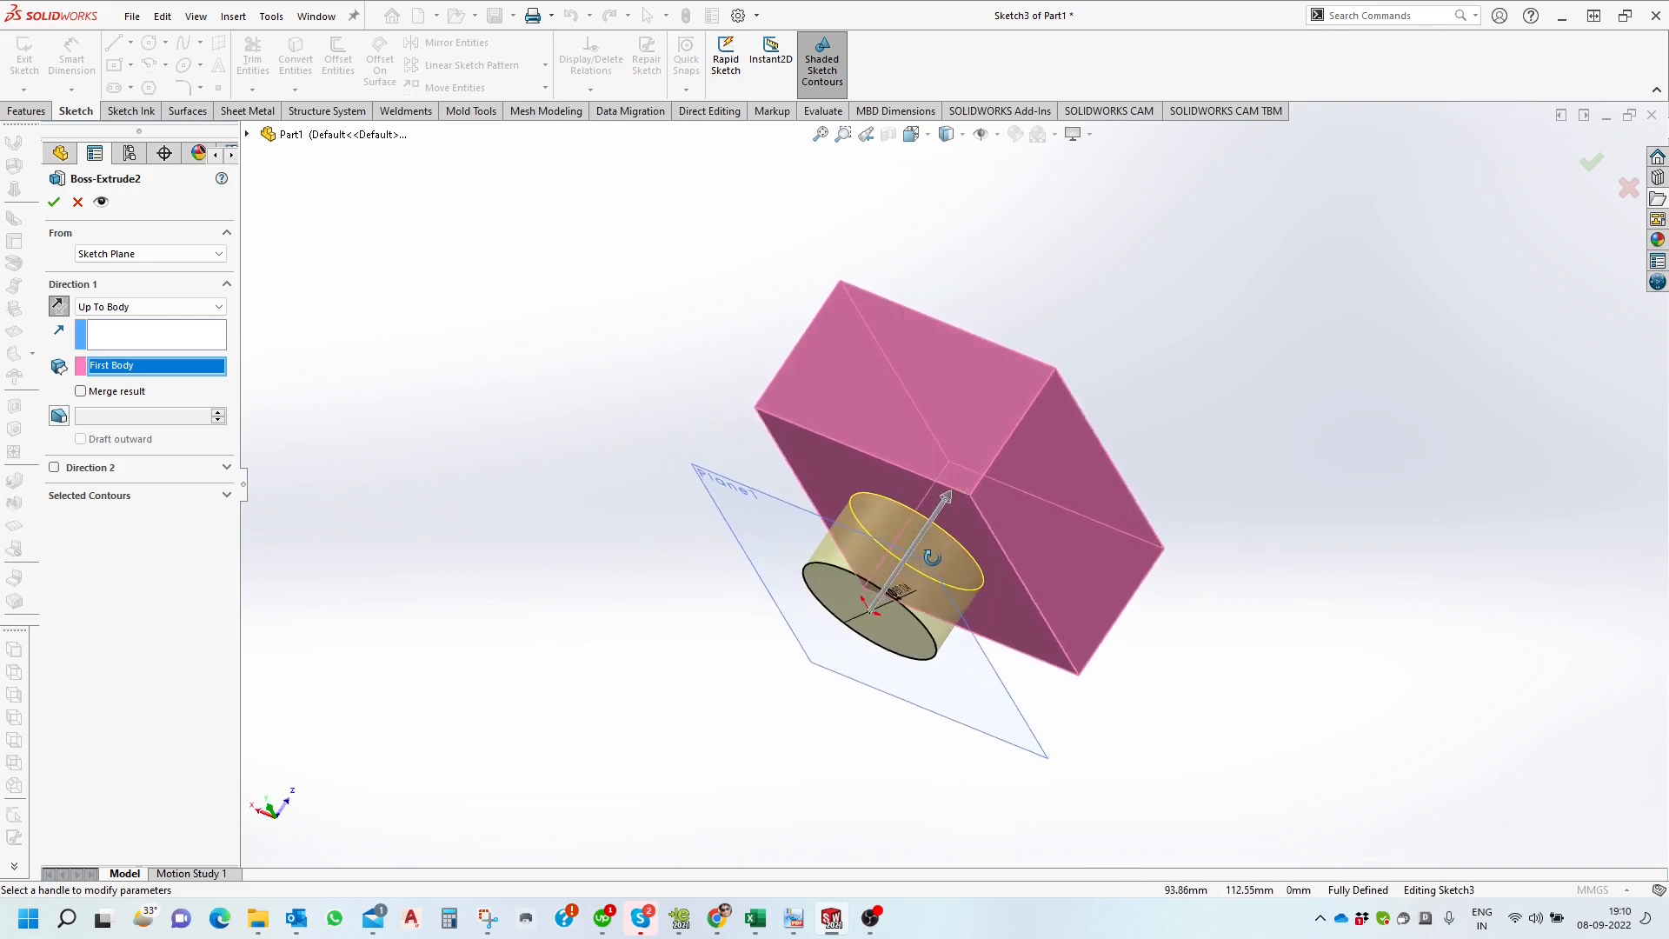
left_click(159, 308)
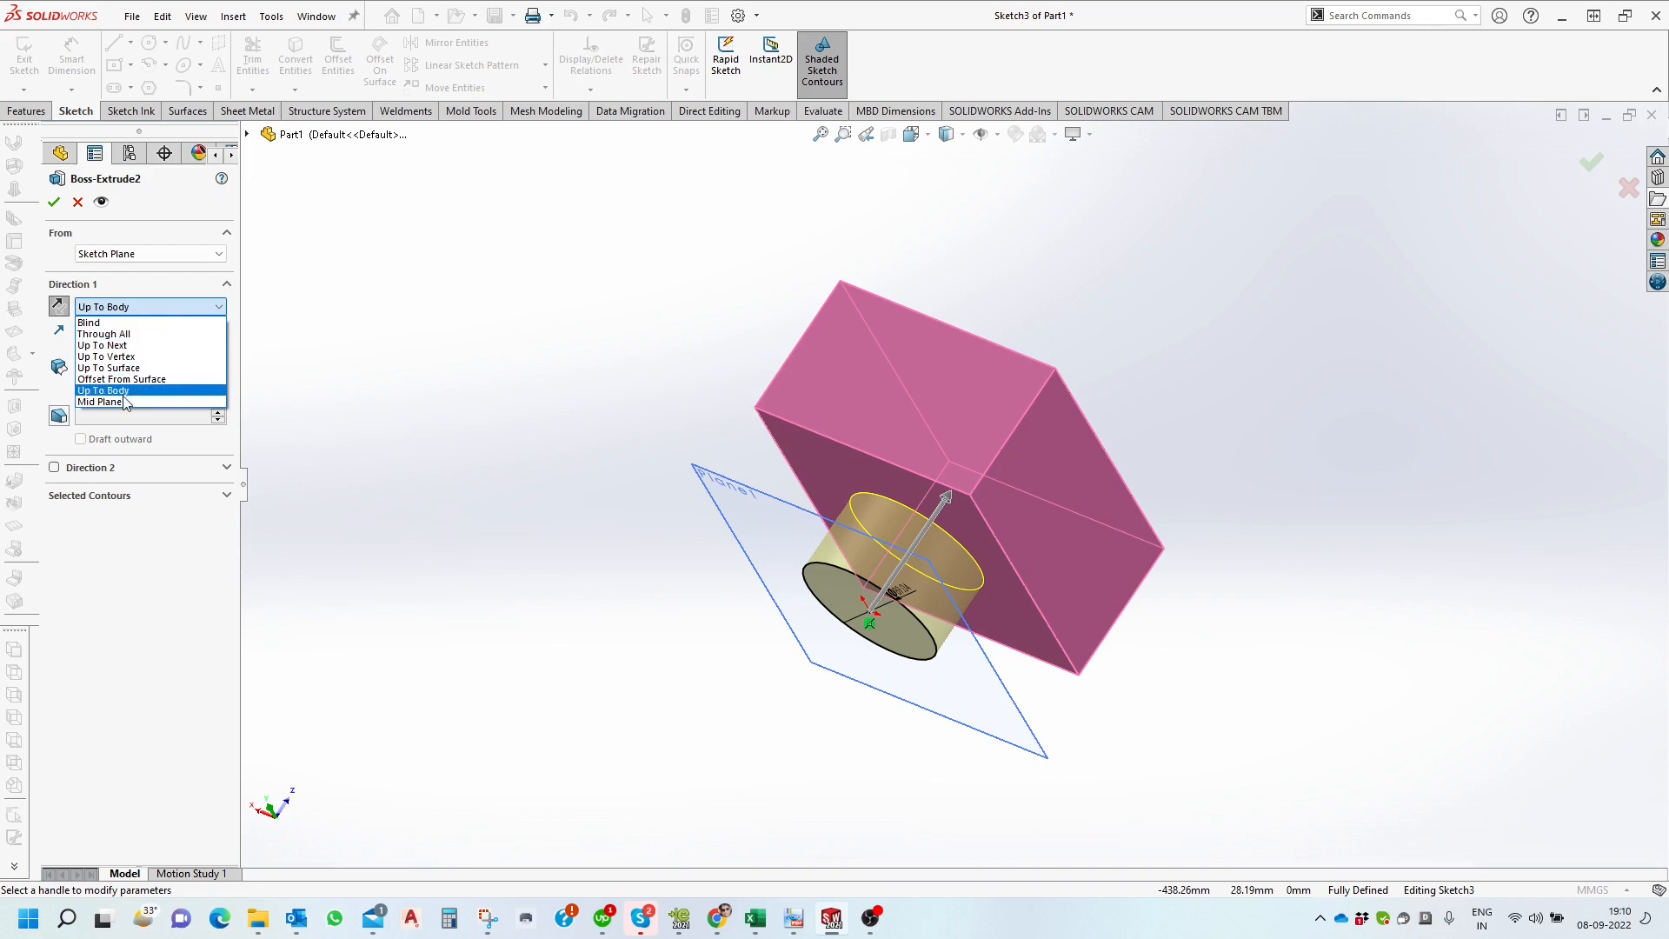
left_click(319, 342)
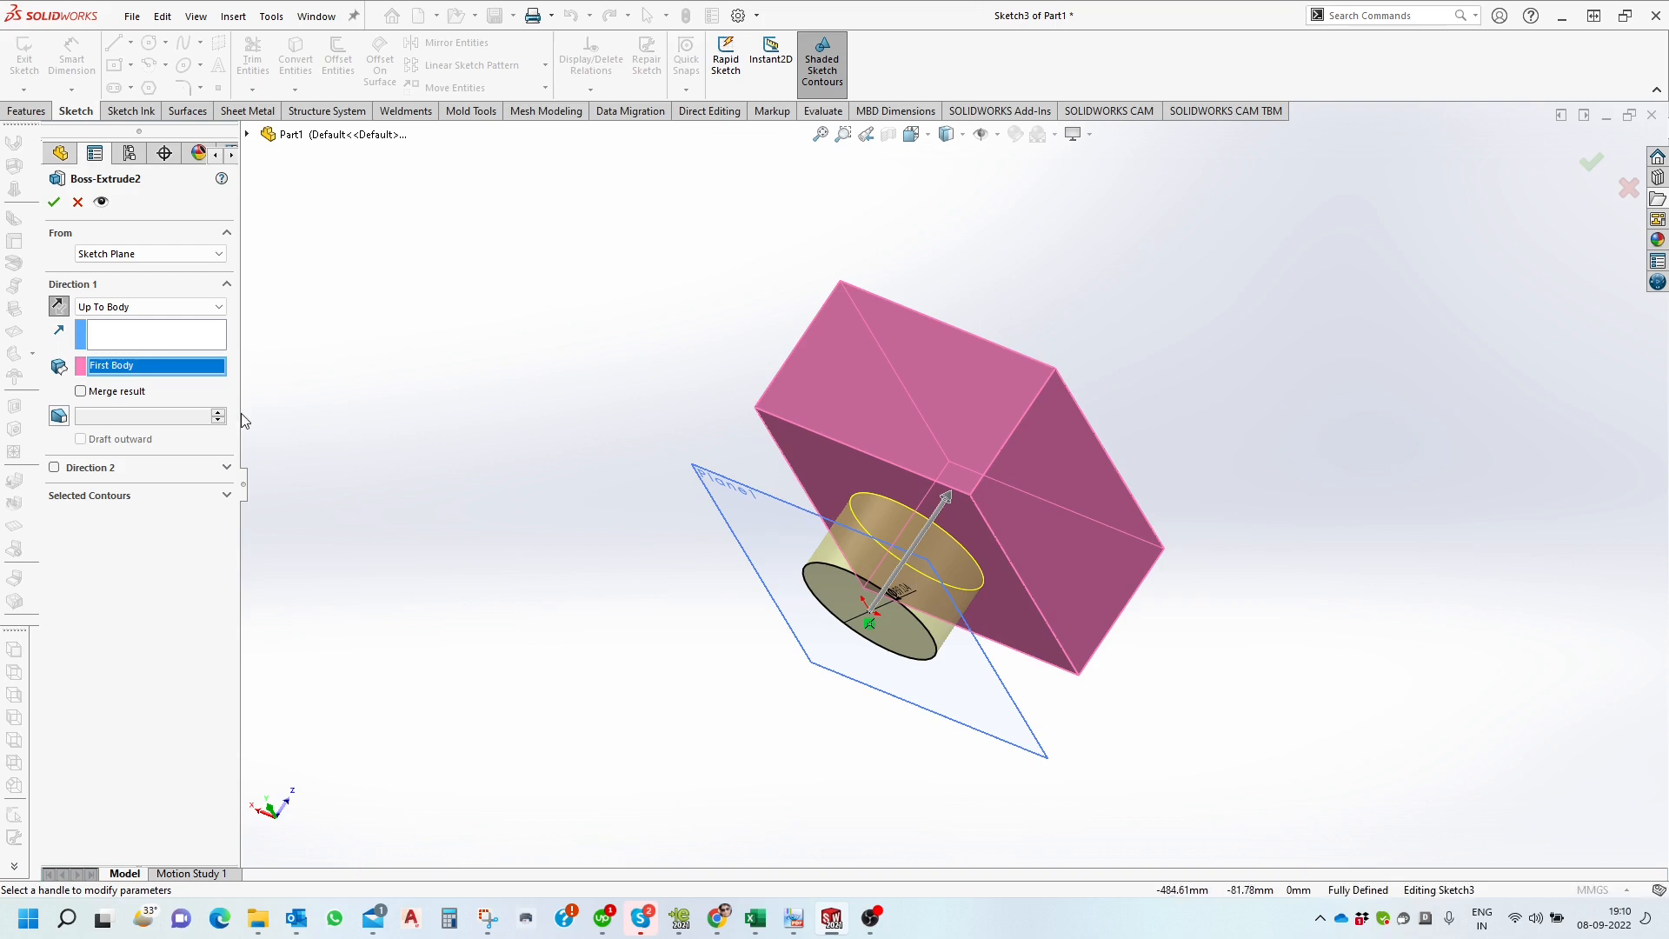
mouse_move(461, 424)
middle_mouse_down()
mouse_move(507, 447)
mouse_move(507, 511)
mouse_move(608, 603)
mouse_move(596, 636)
mouse_move(622, 600)
middle_mouse_up()
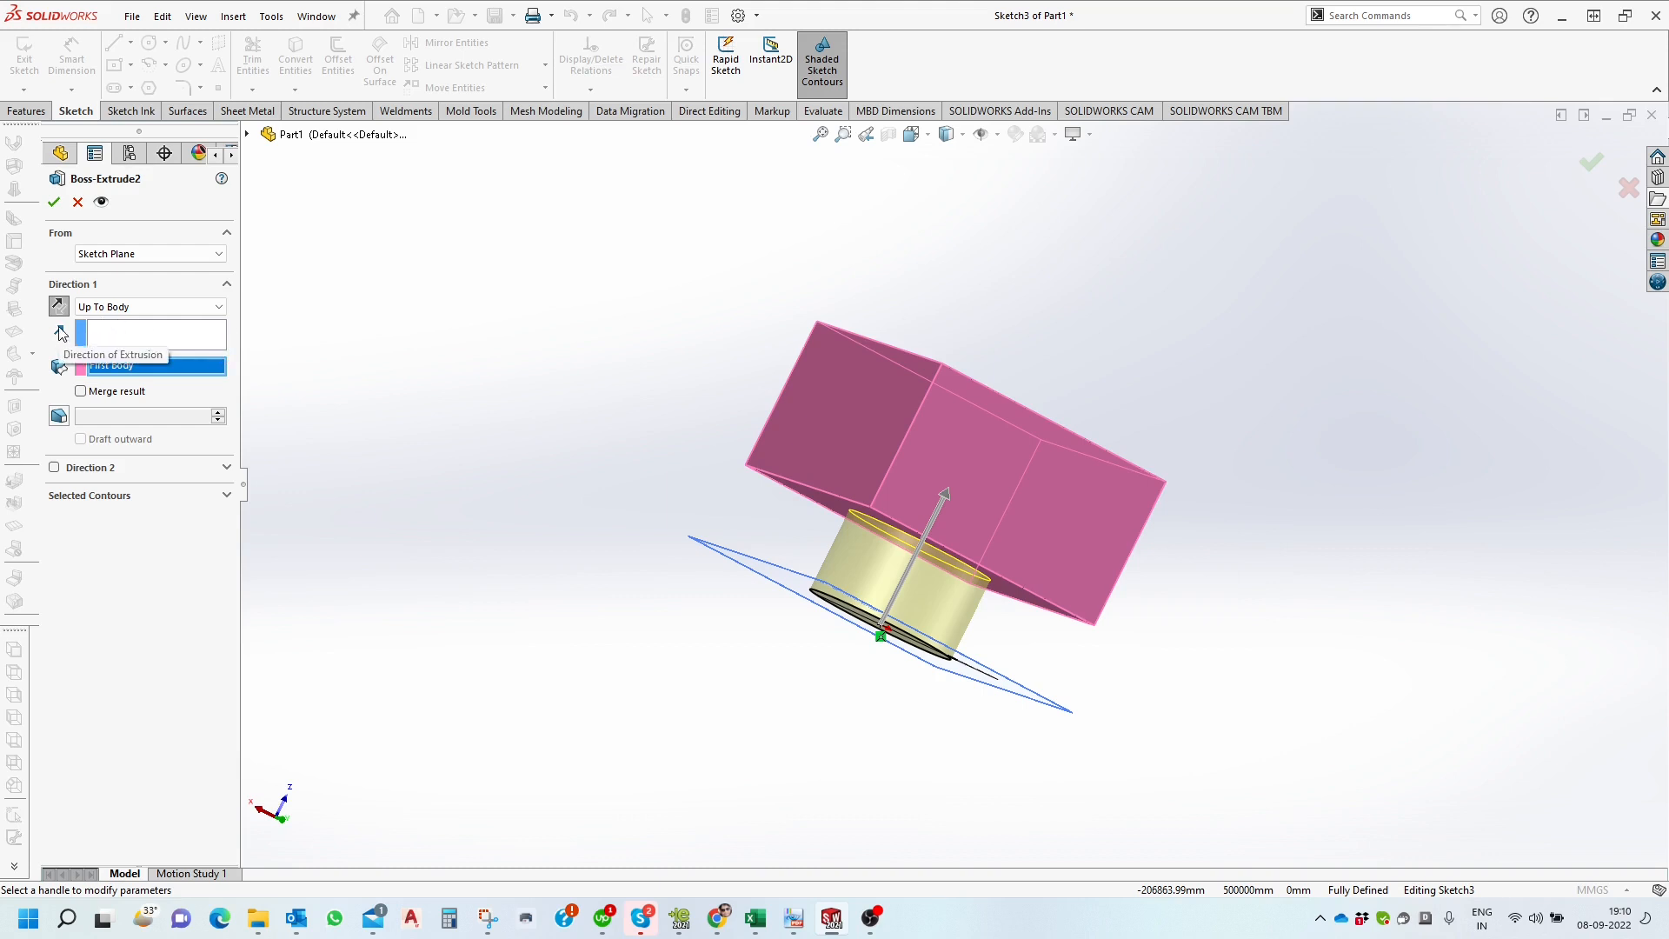
middle_click_drag(826, 554, 606, 461)
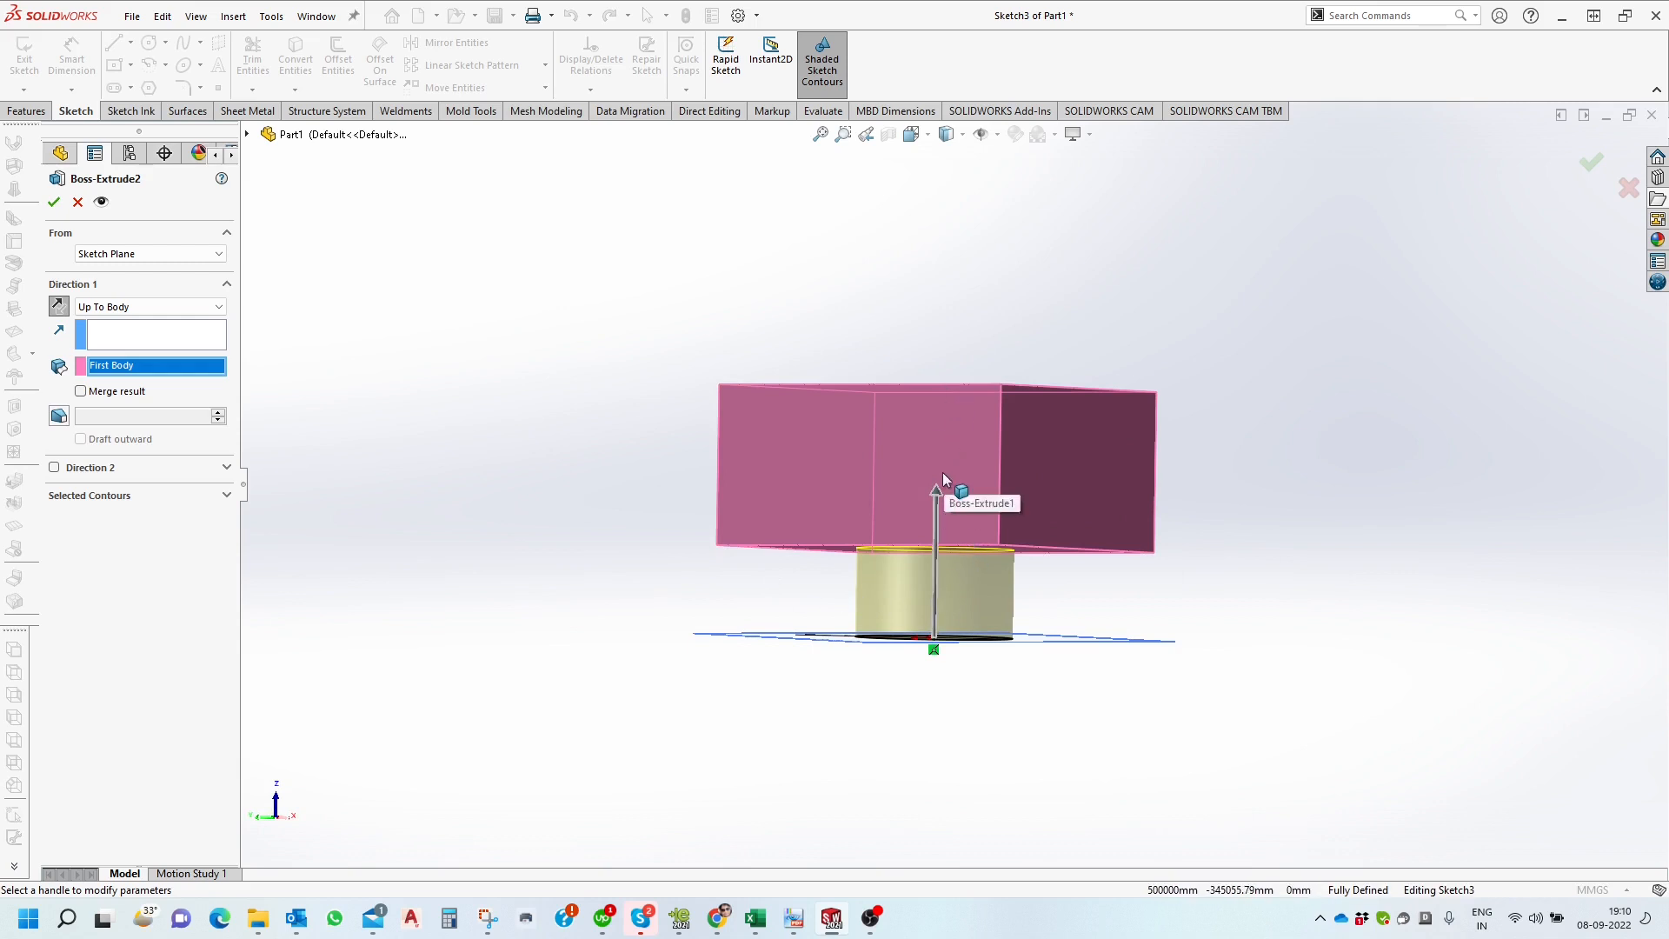
middle_click_drag(900, 488, 958, 532)
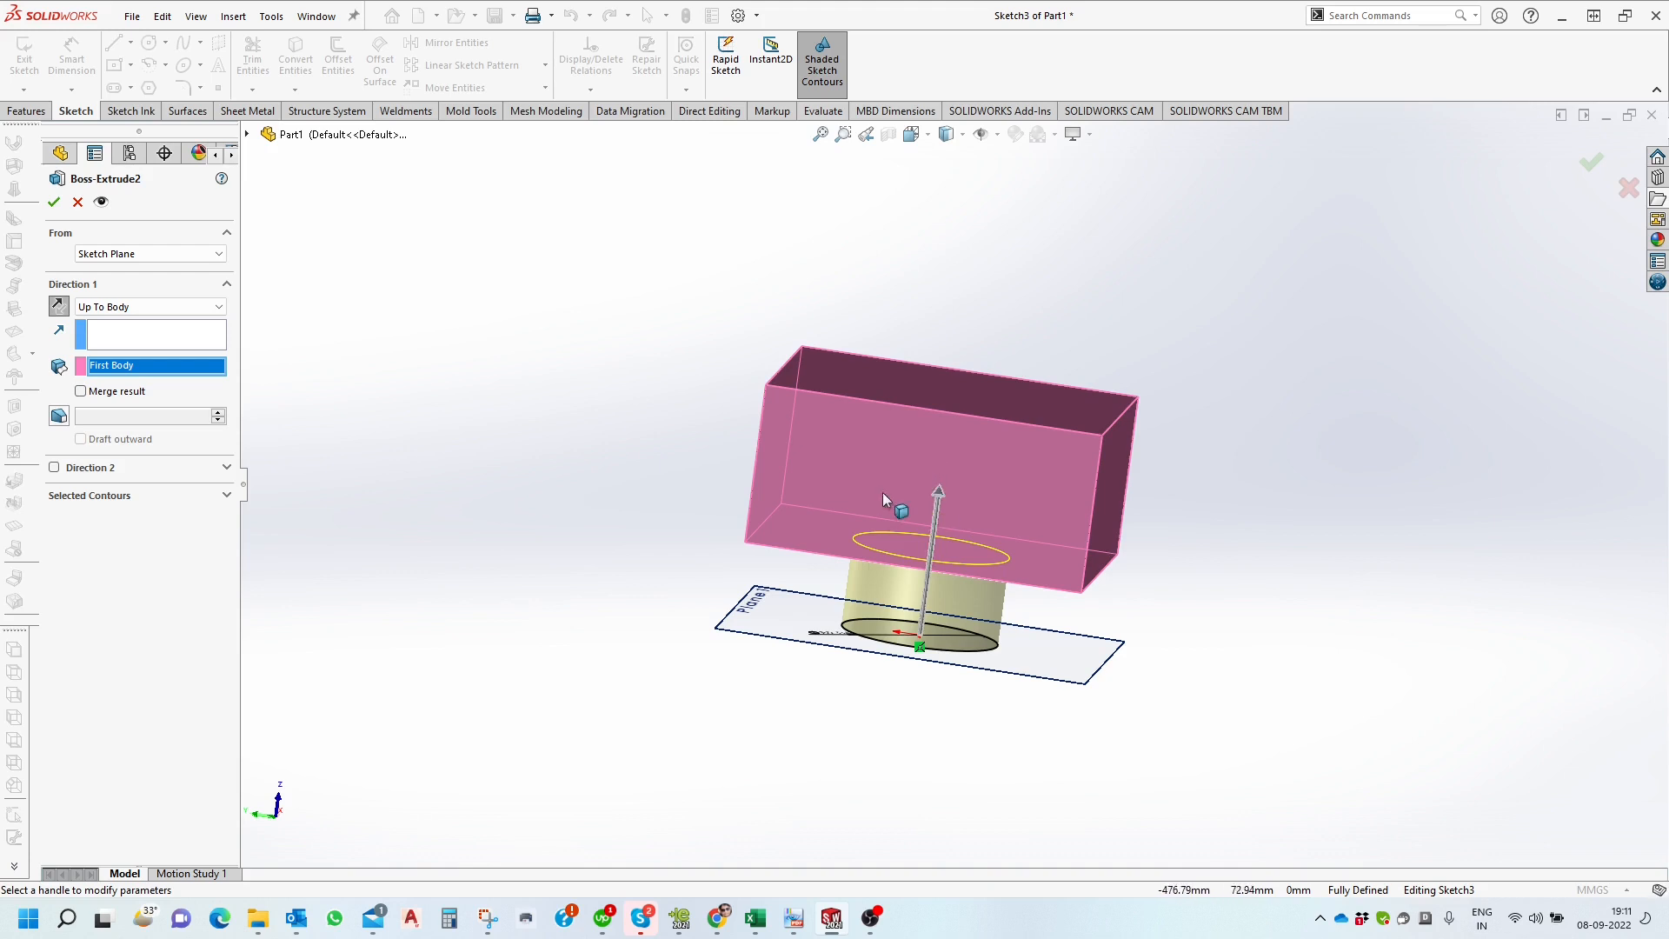
Try the block's vertical corner edge as the direction of extrusion, then cancel the edit of the circle's extrusion.
left_click(183, 339)
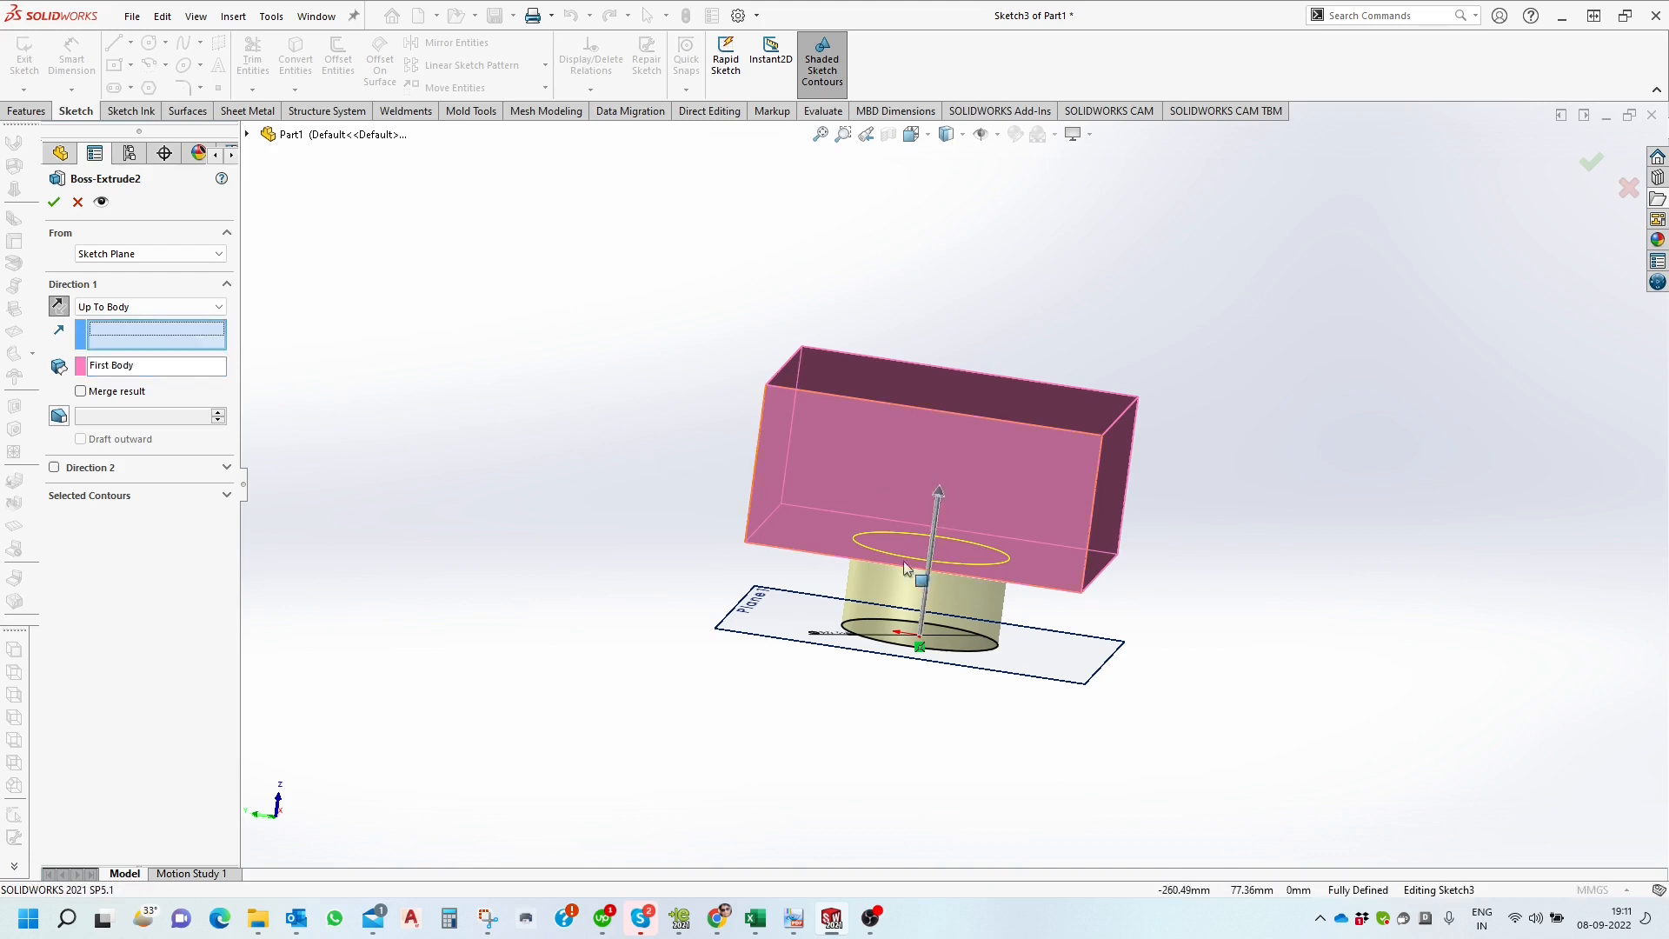
left_click(1097, 525)
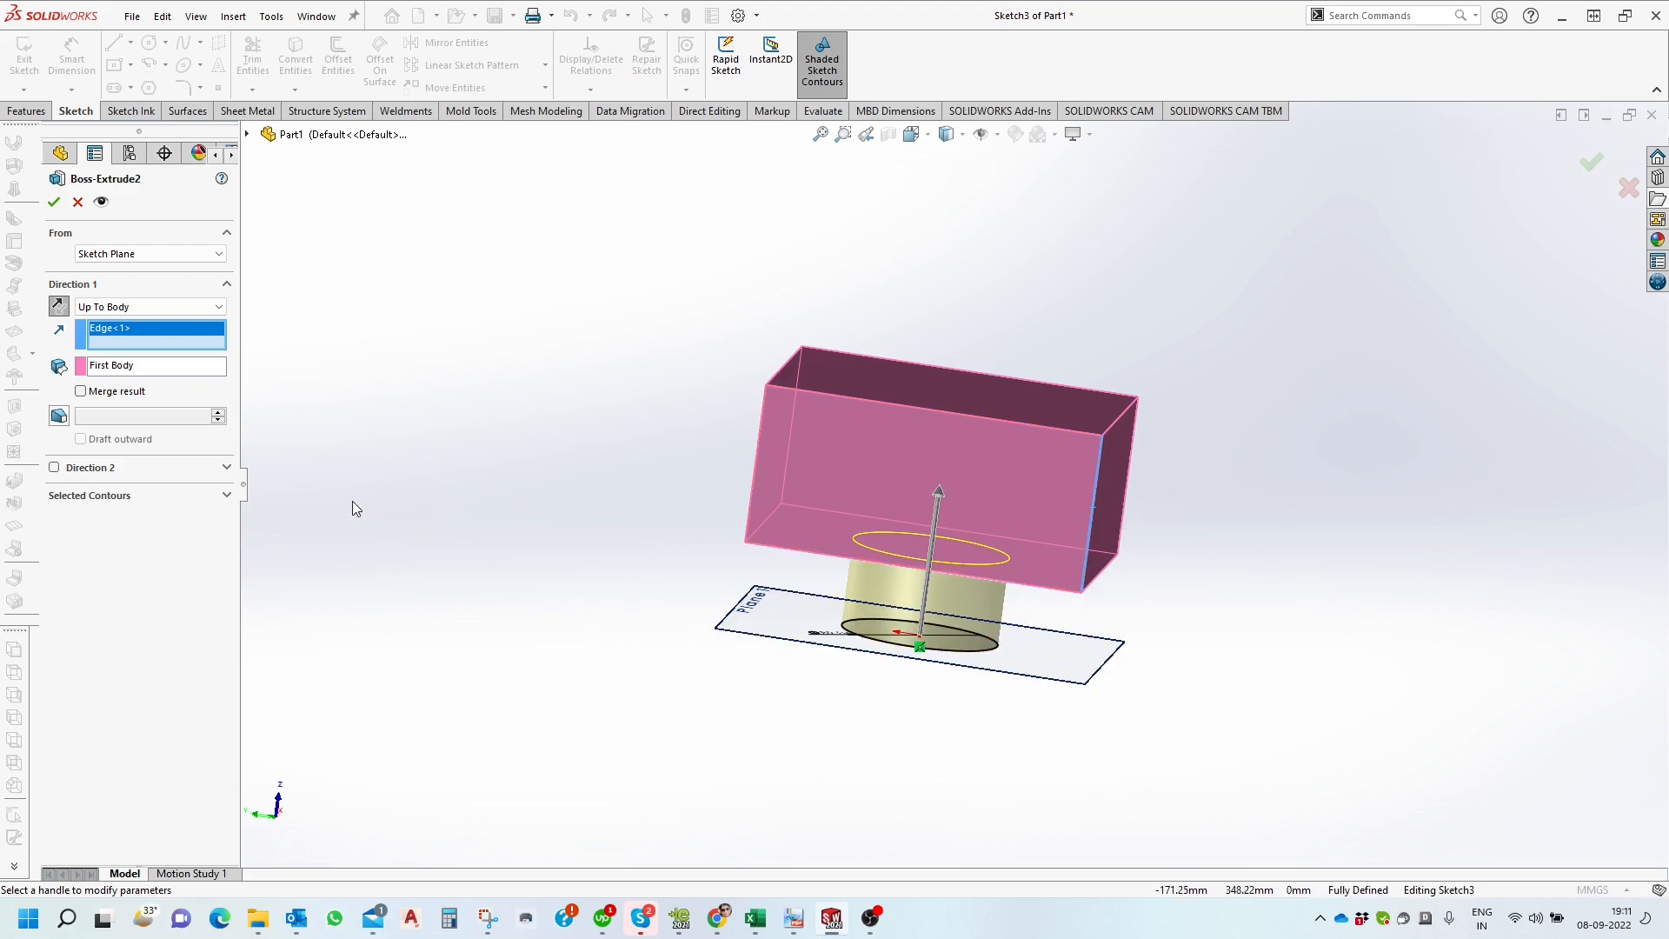
middle_click_drag(504, 480, 530, 537)
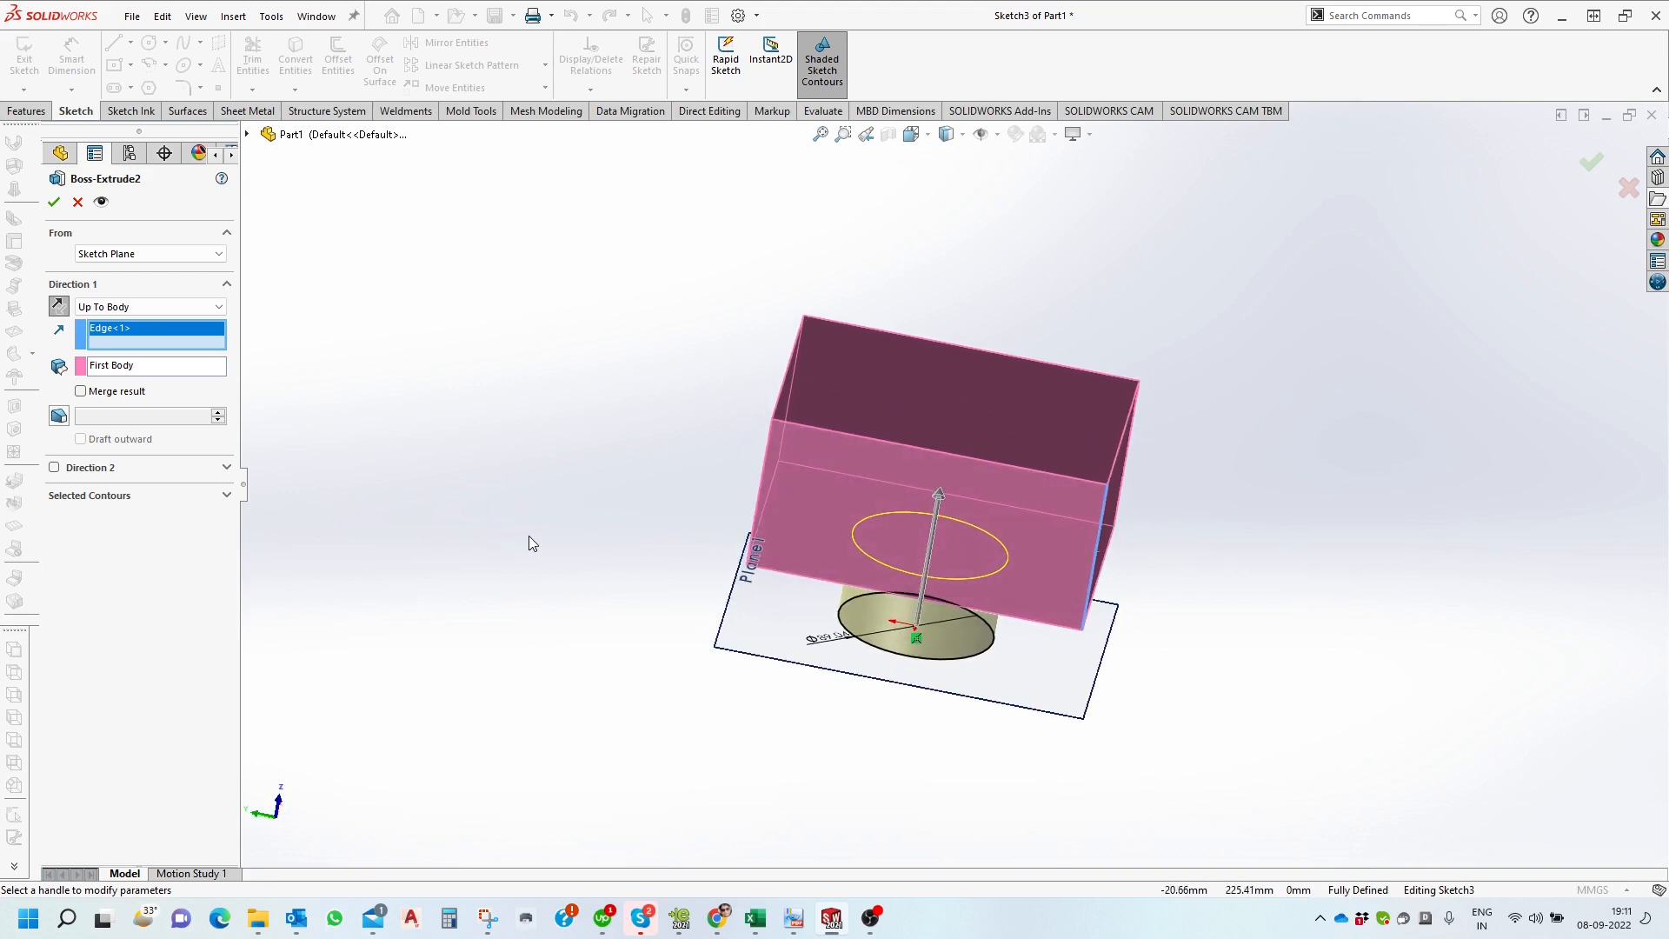
left_click(80, 203)
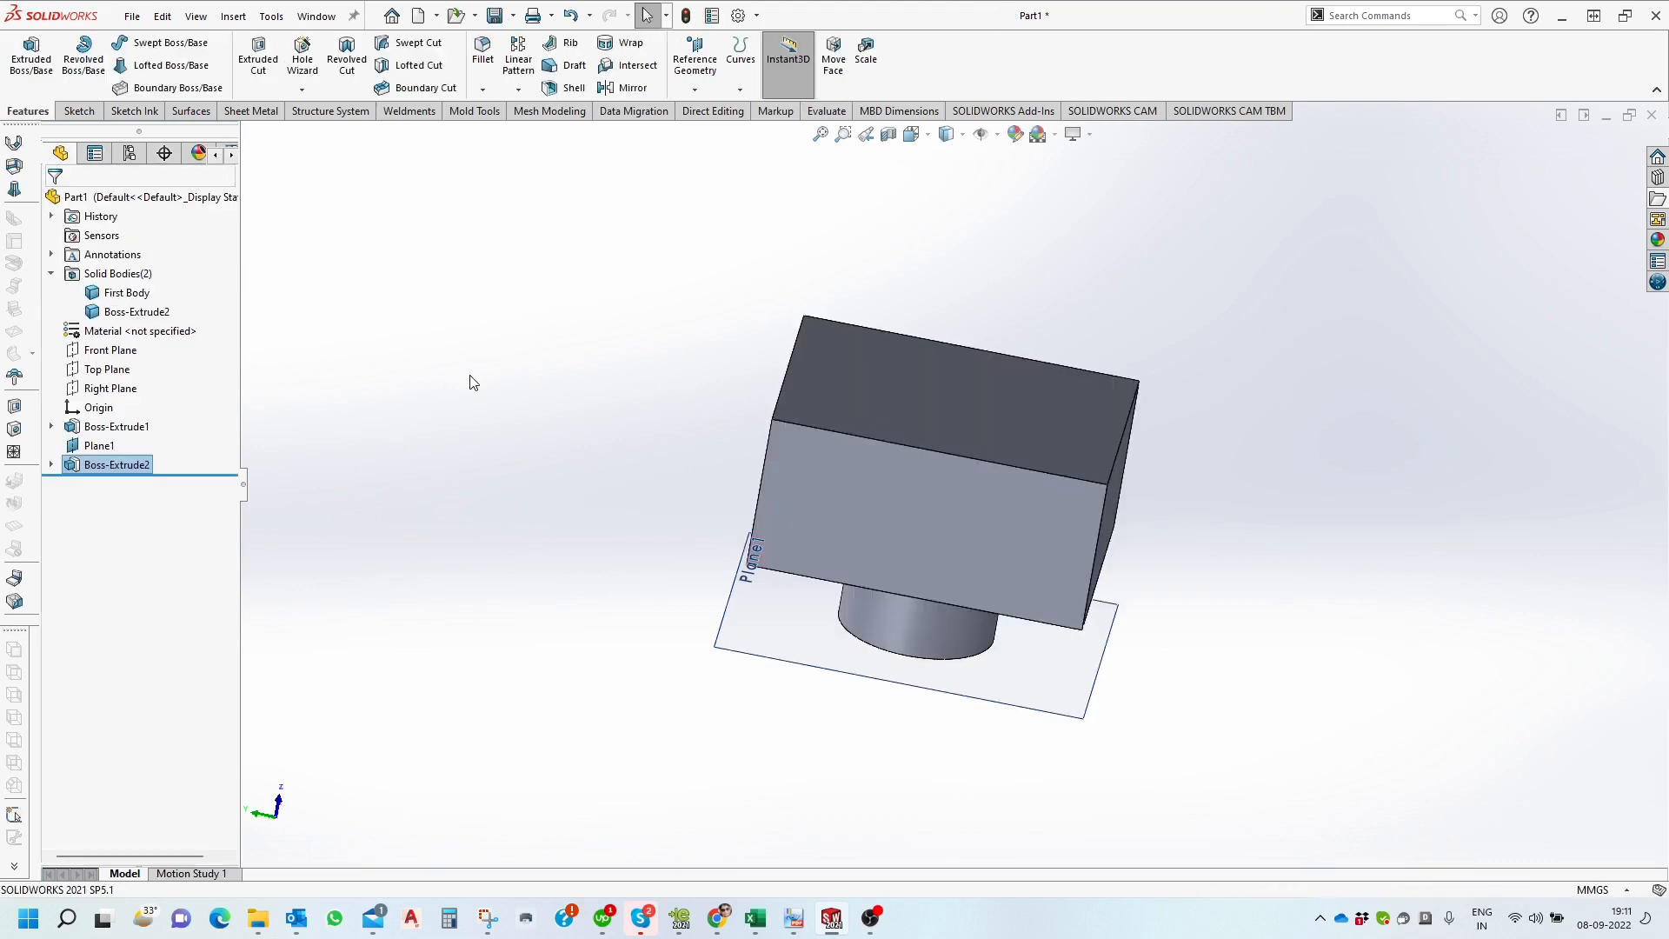
Open the block's Mid Plane extrusion for editing and turn on its draft.
middle_click_drag(957, 495, 846, 419)
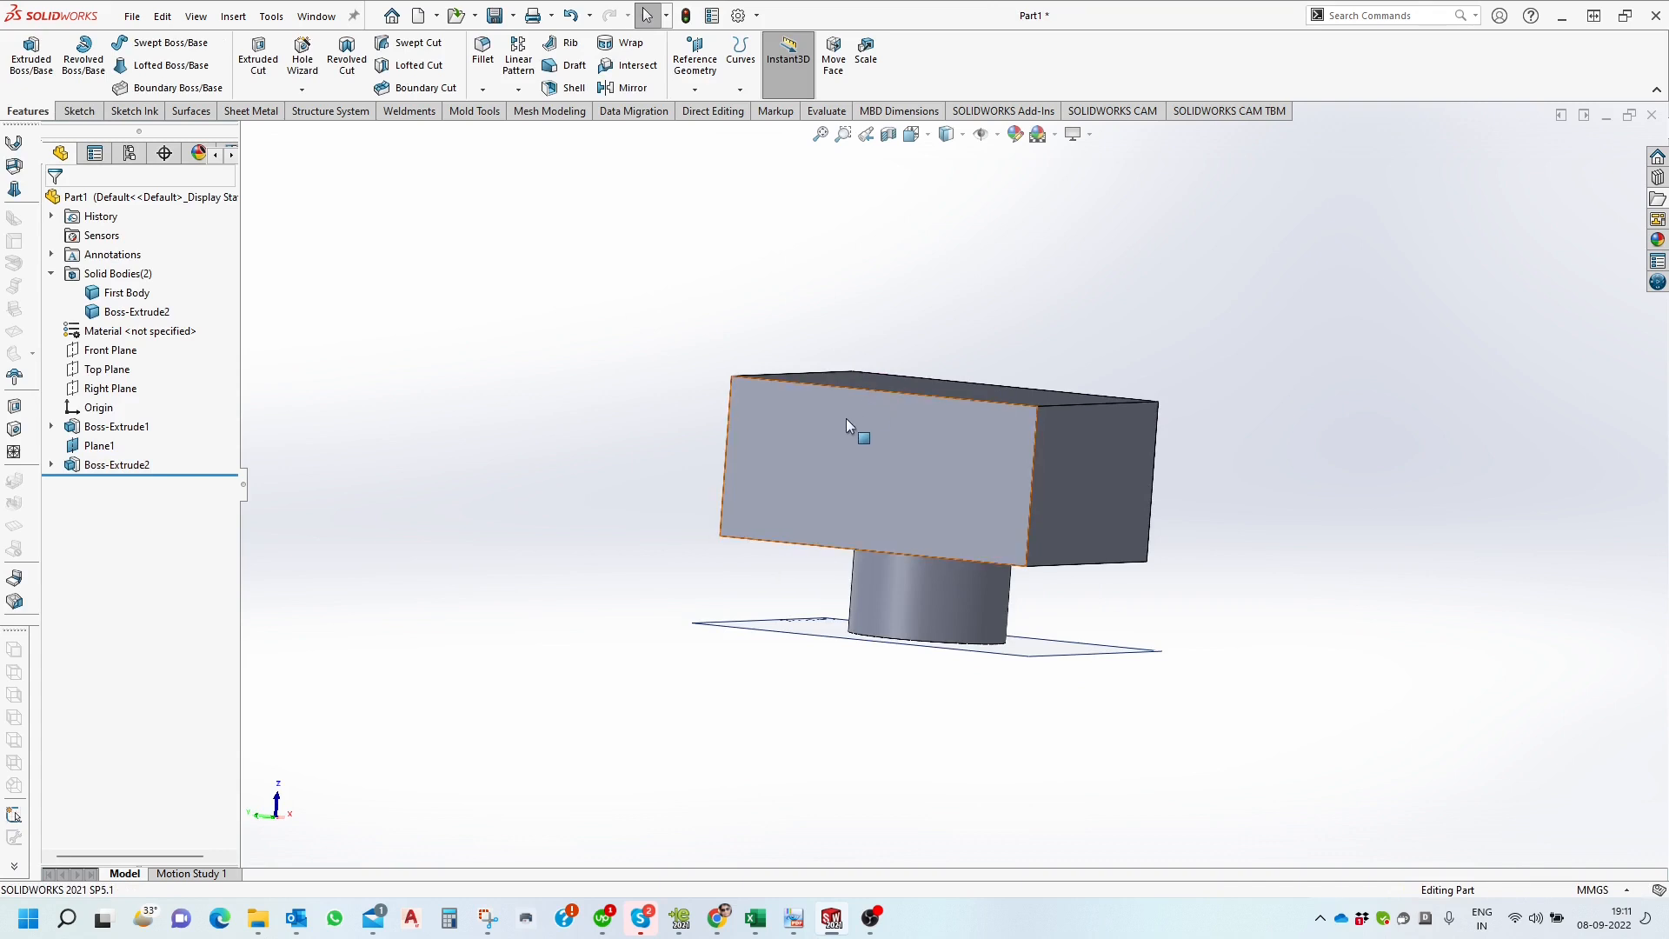
left_click(846, 419)
right_click(151, 420)
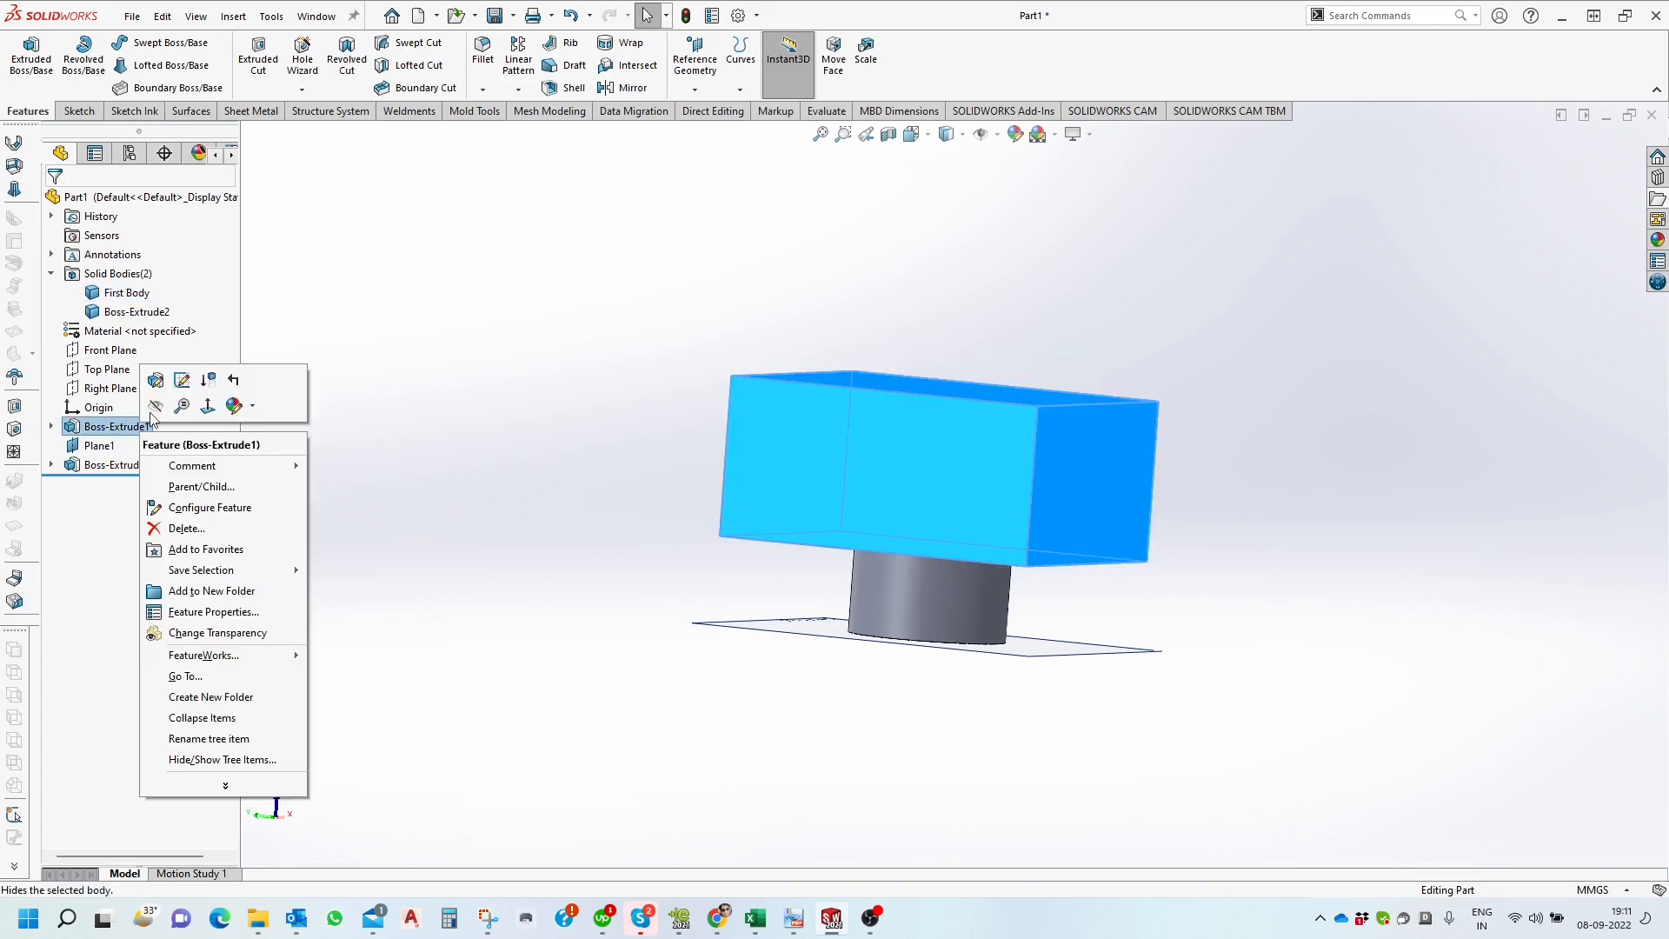
left_click(155, 381)
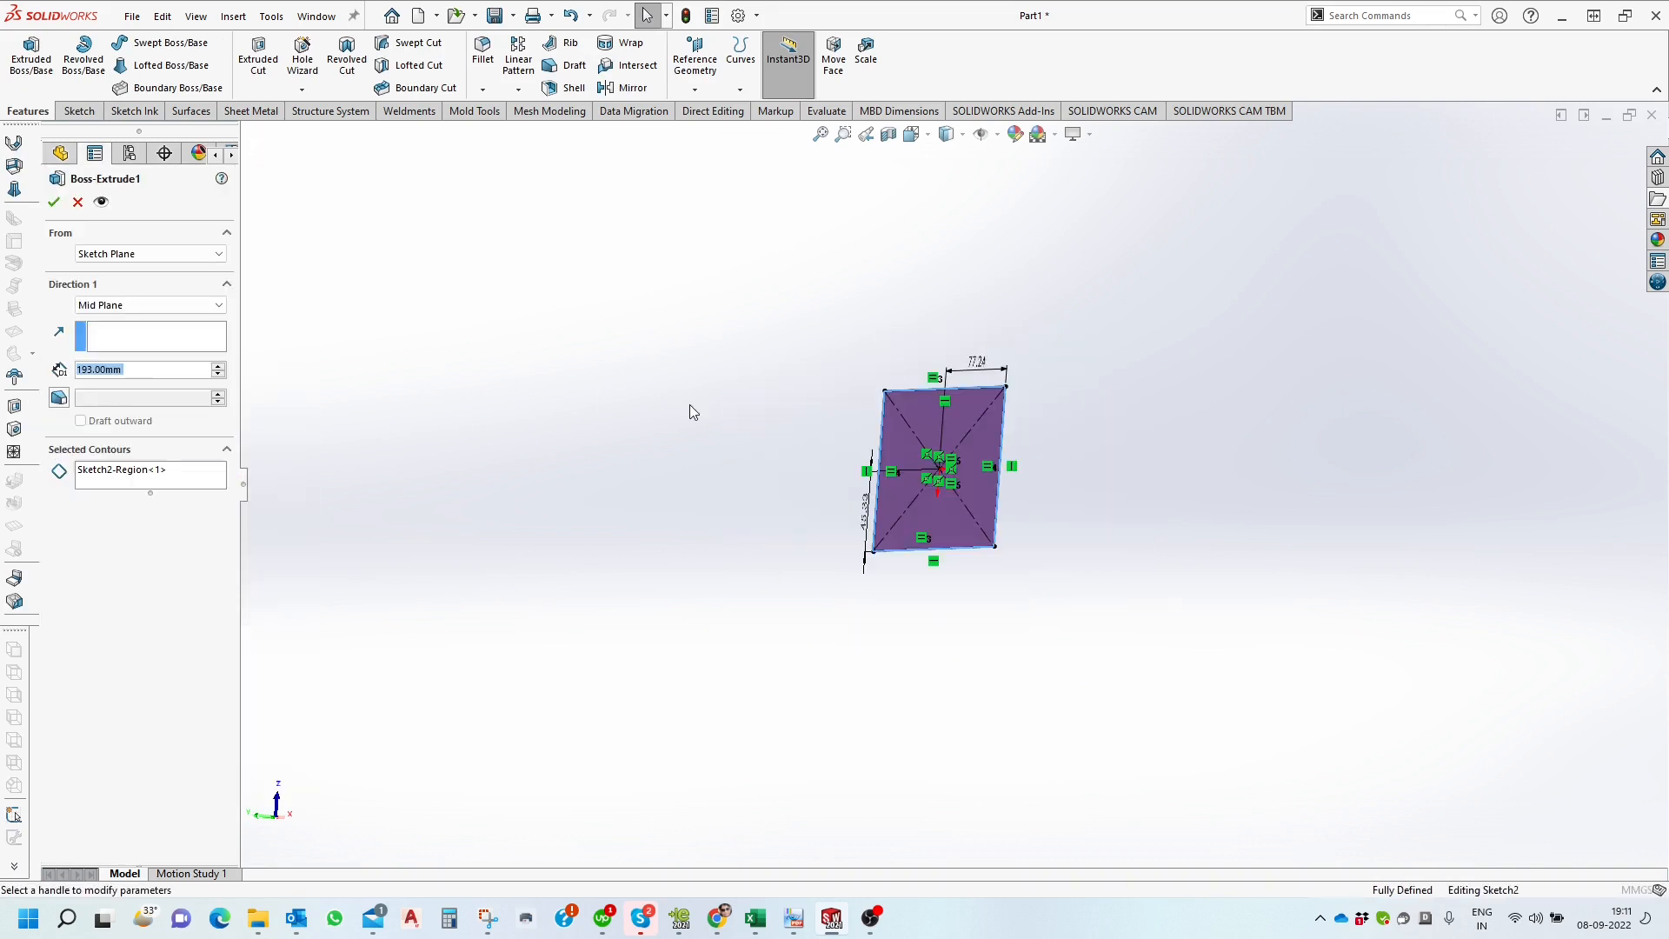
left_click(60, 399)
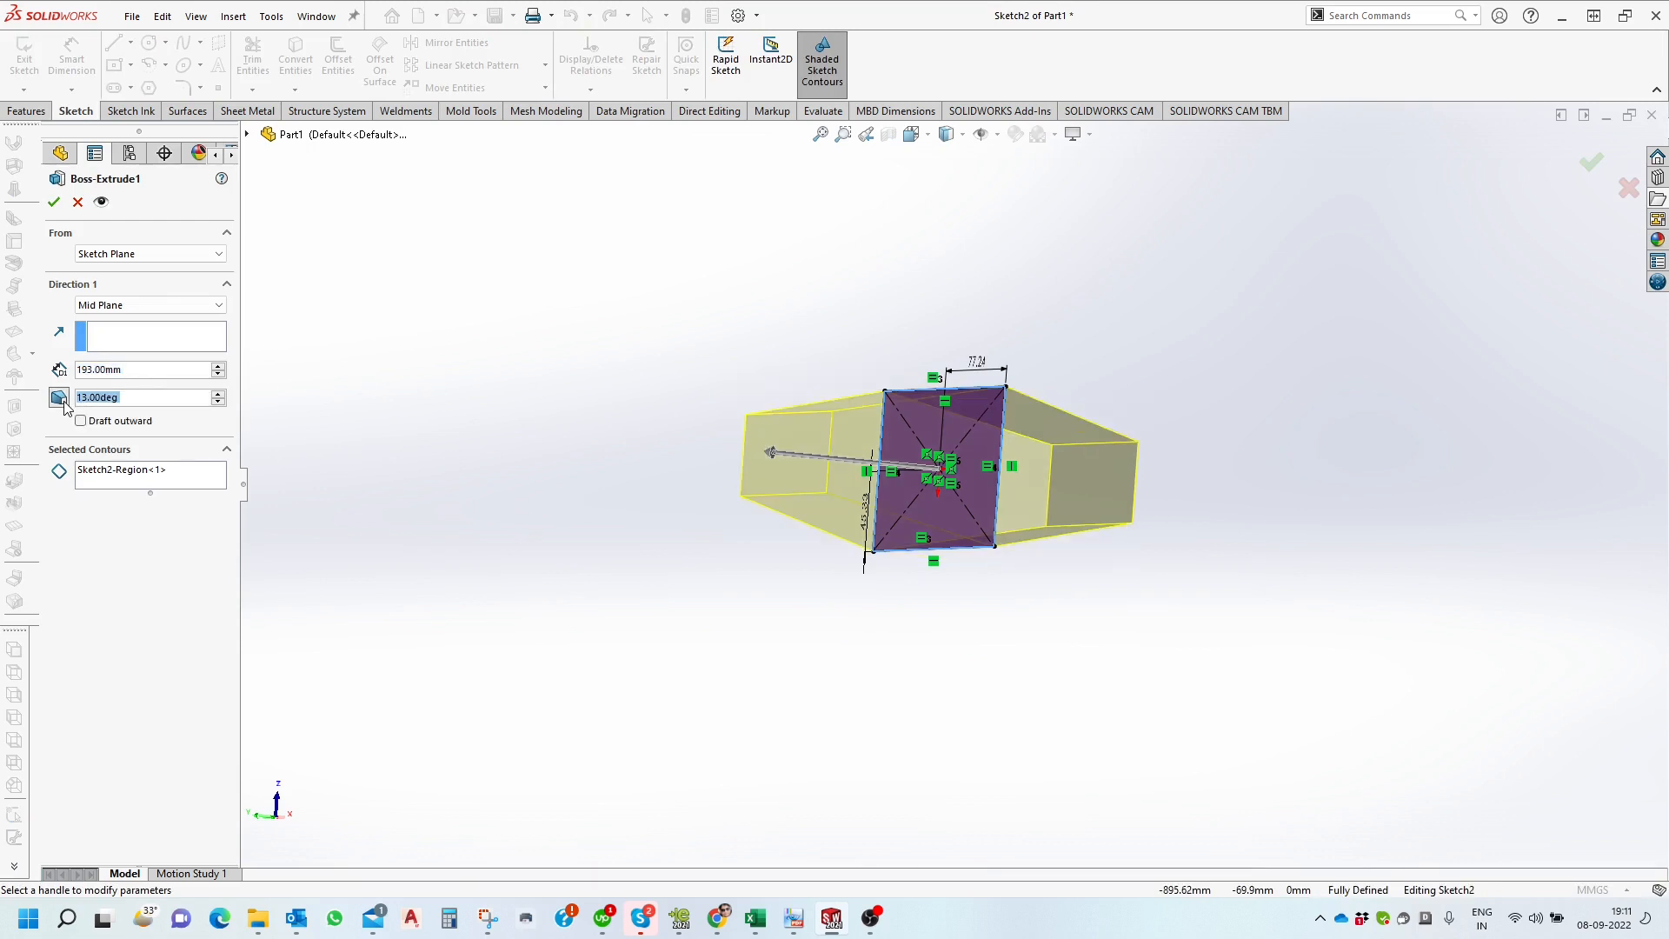
middle_click_drag(805, 400, 784, 476)
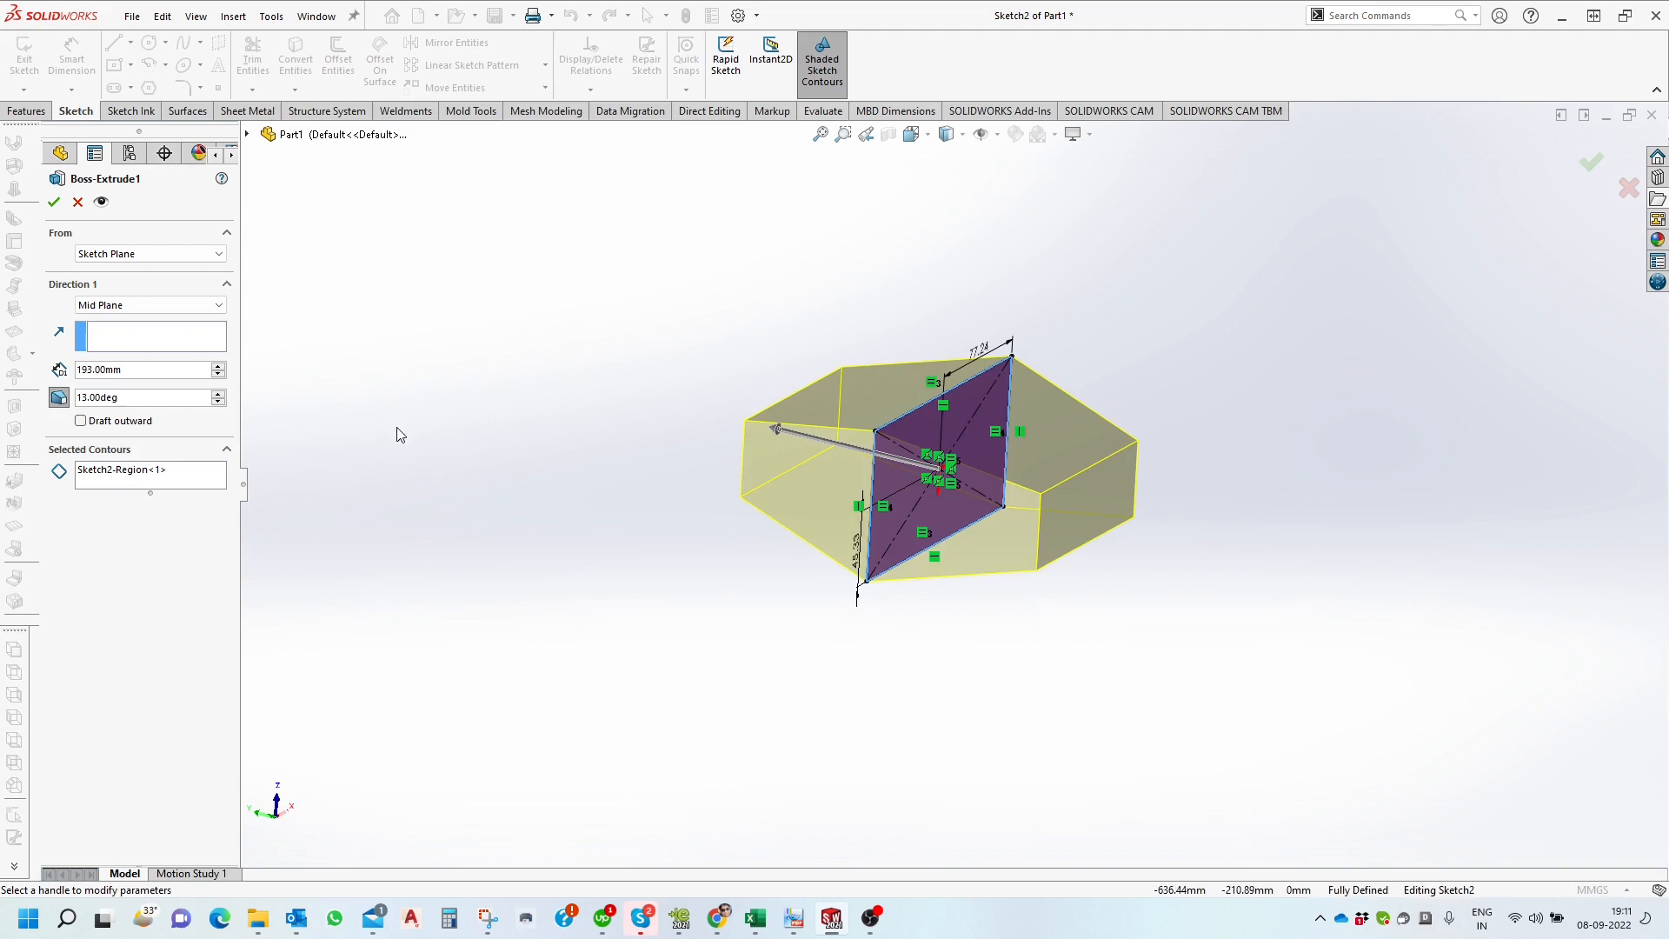
Increase the block's inward draft angle to 21 degrees and accept the edited extrusion.
left_click(218, 395)
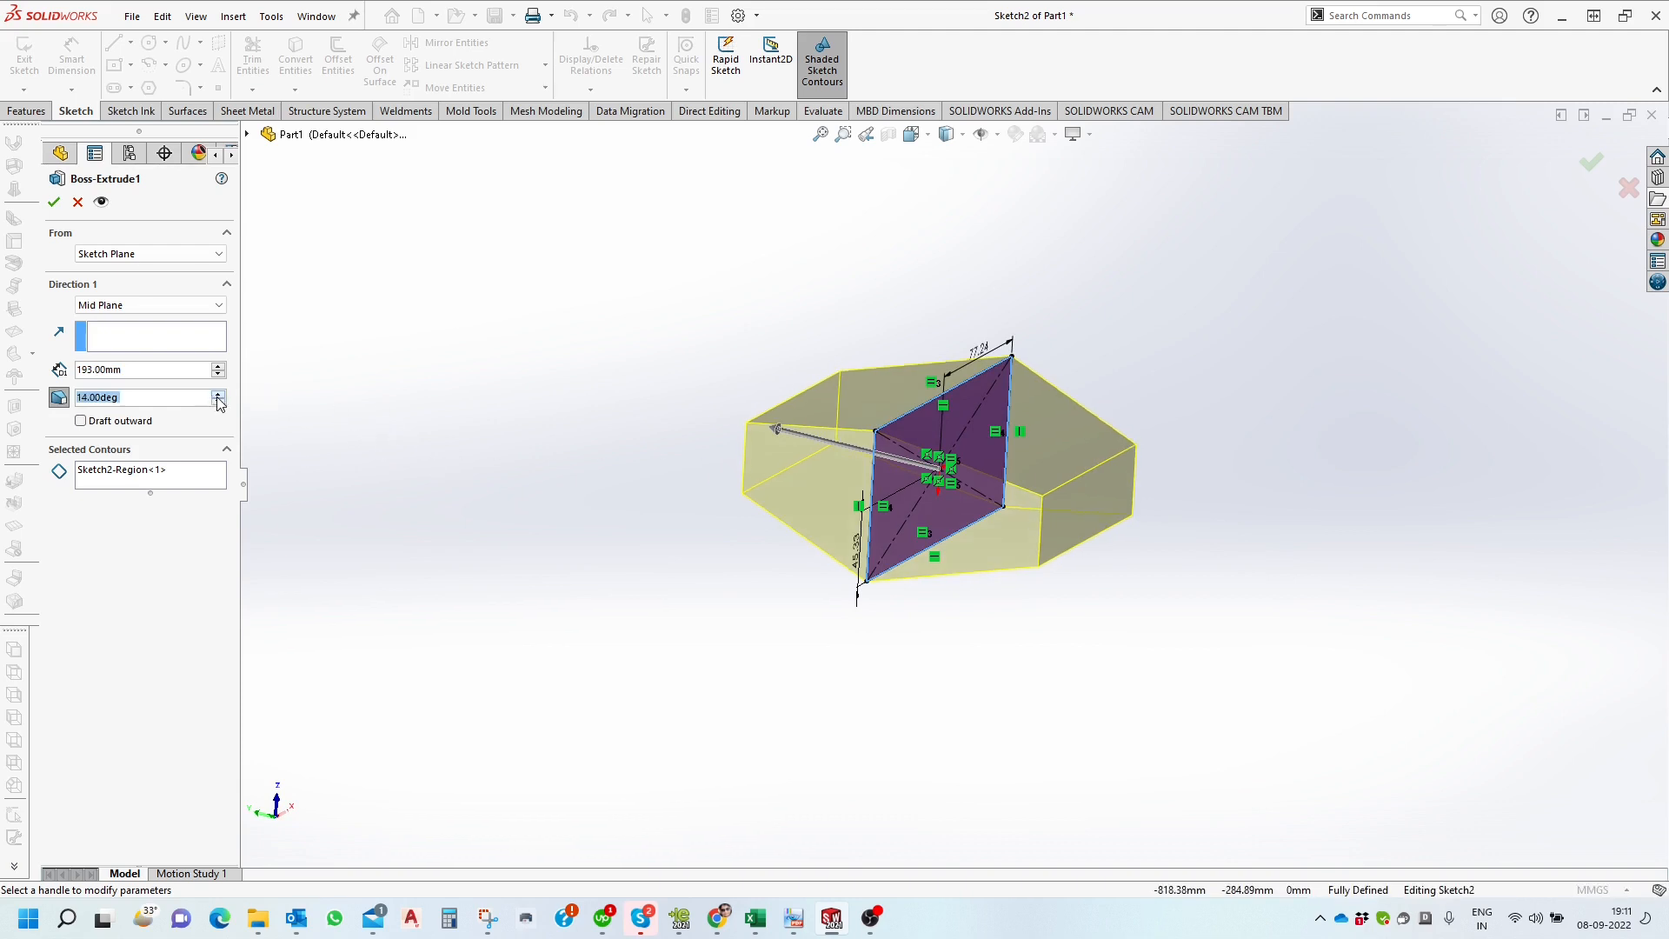
left_click(218, 395)
left_click(217, 394)
left_click(218, 395)
left_click(217, 395)
left_click(217, 395)
left_click(217, 394)
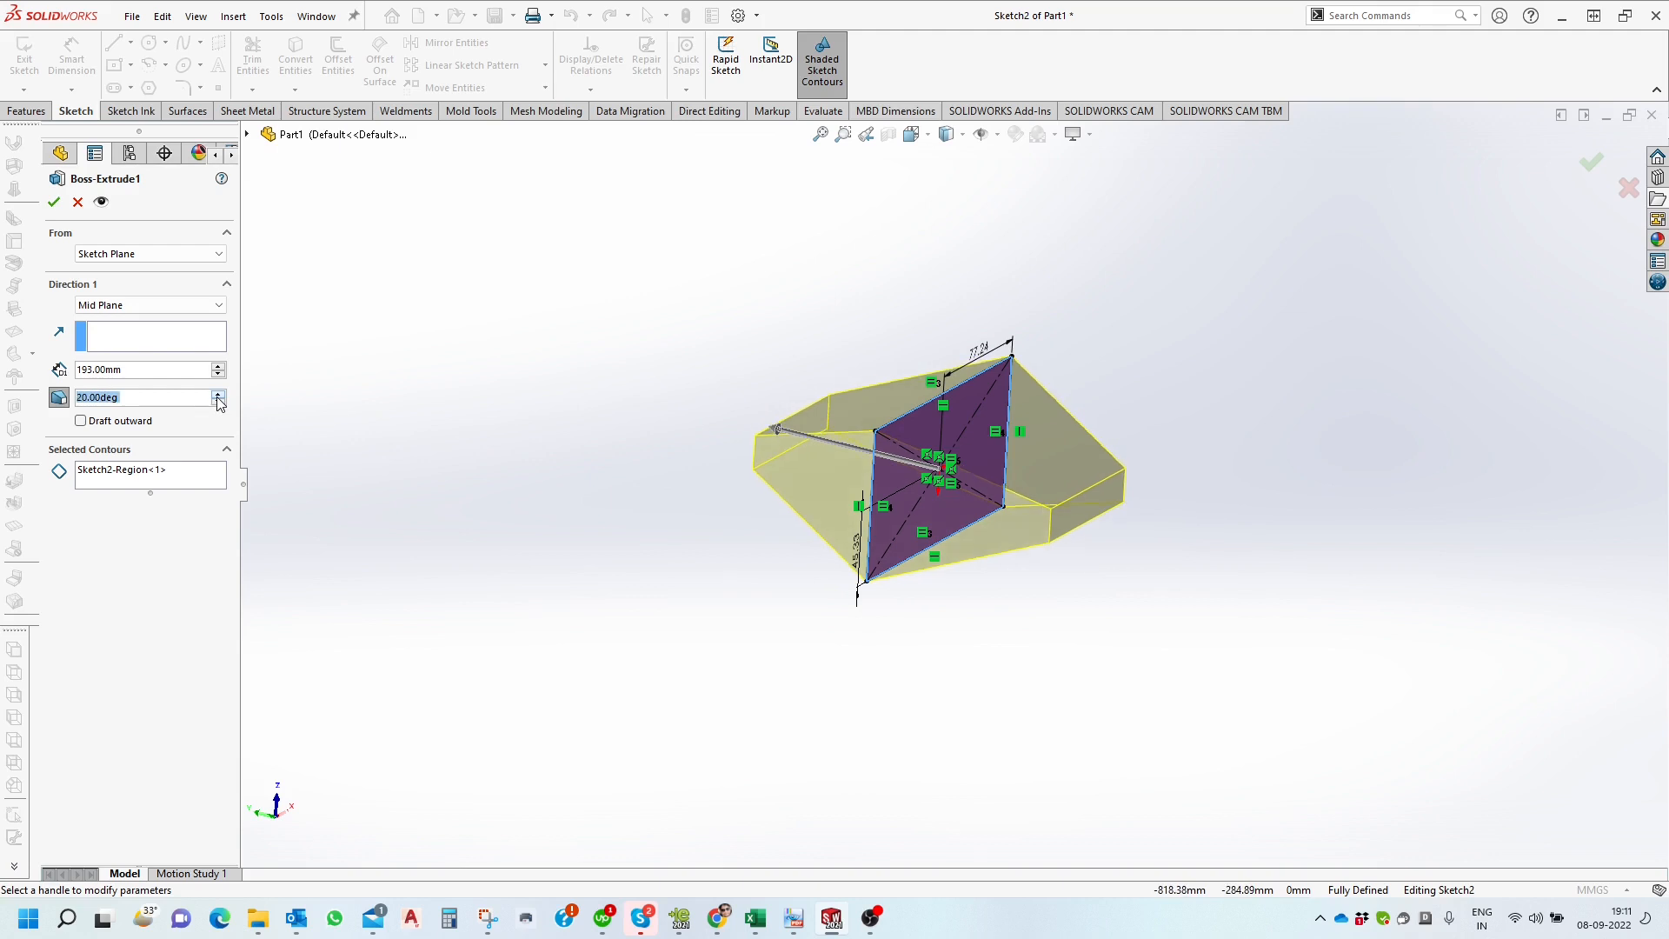
left_click(217, 394)
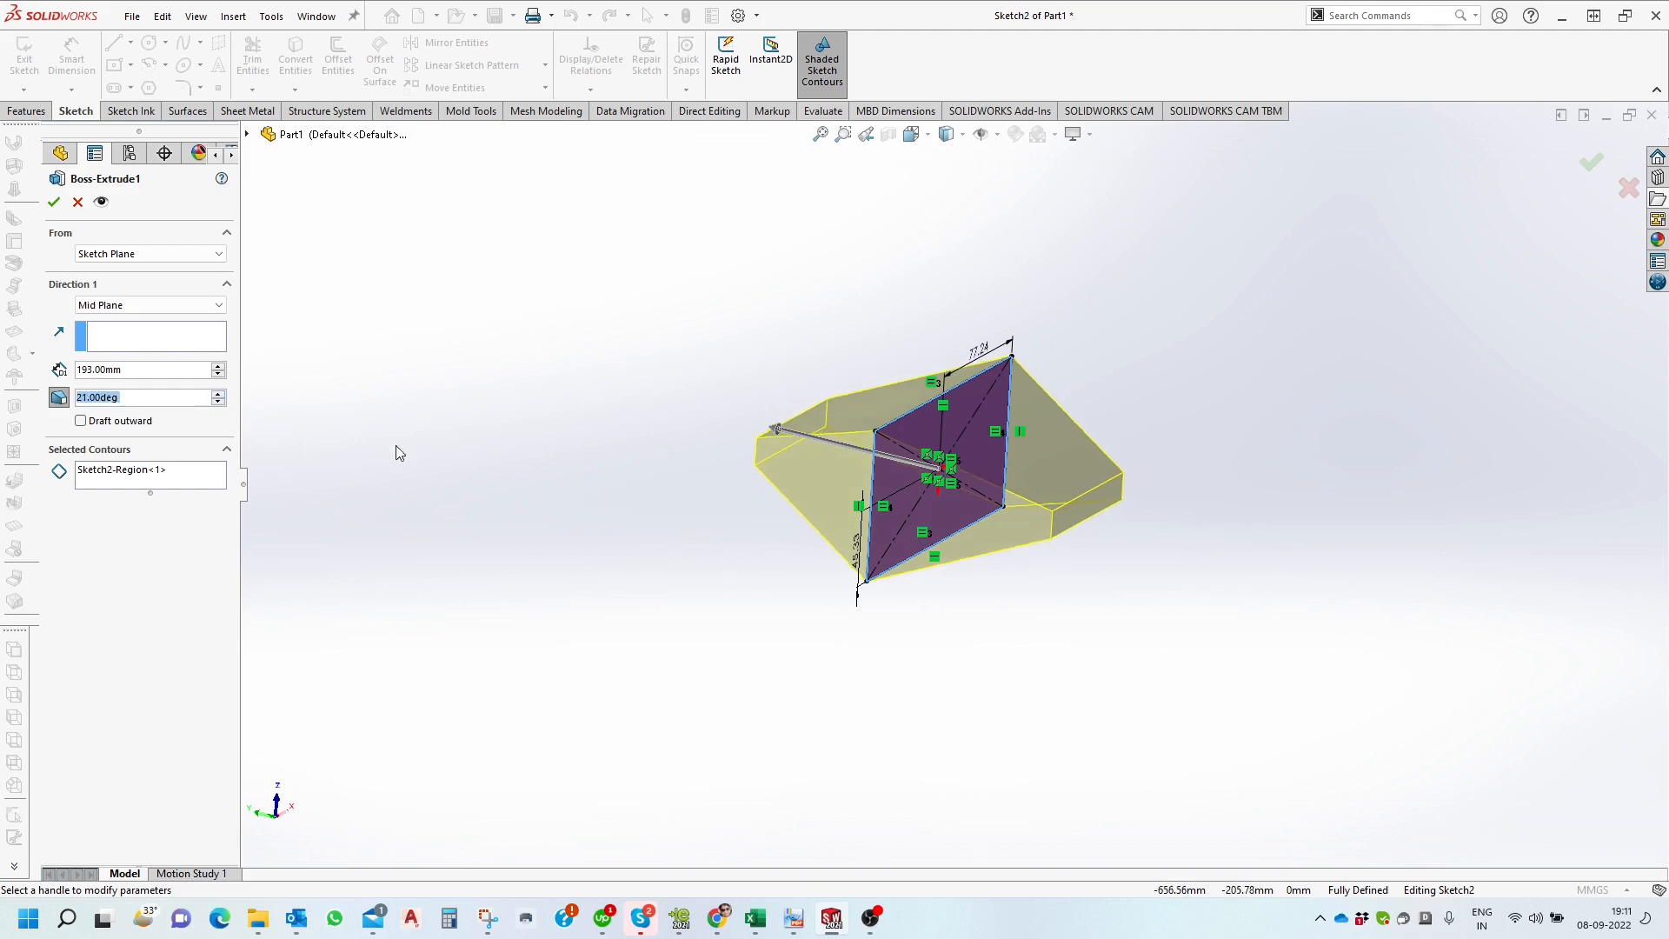
left_click(54, 202)
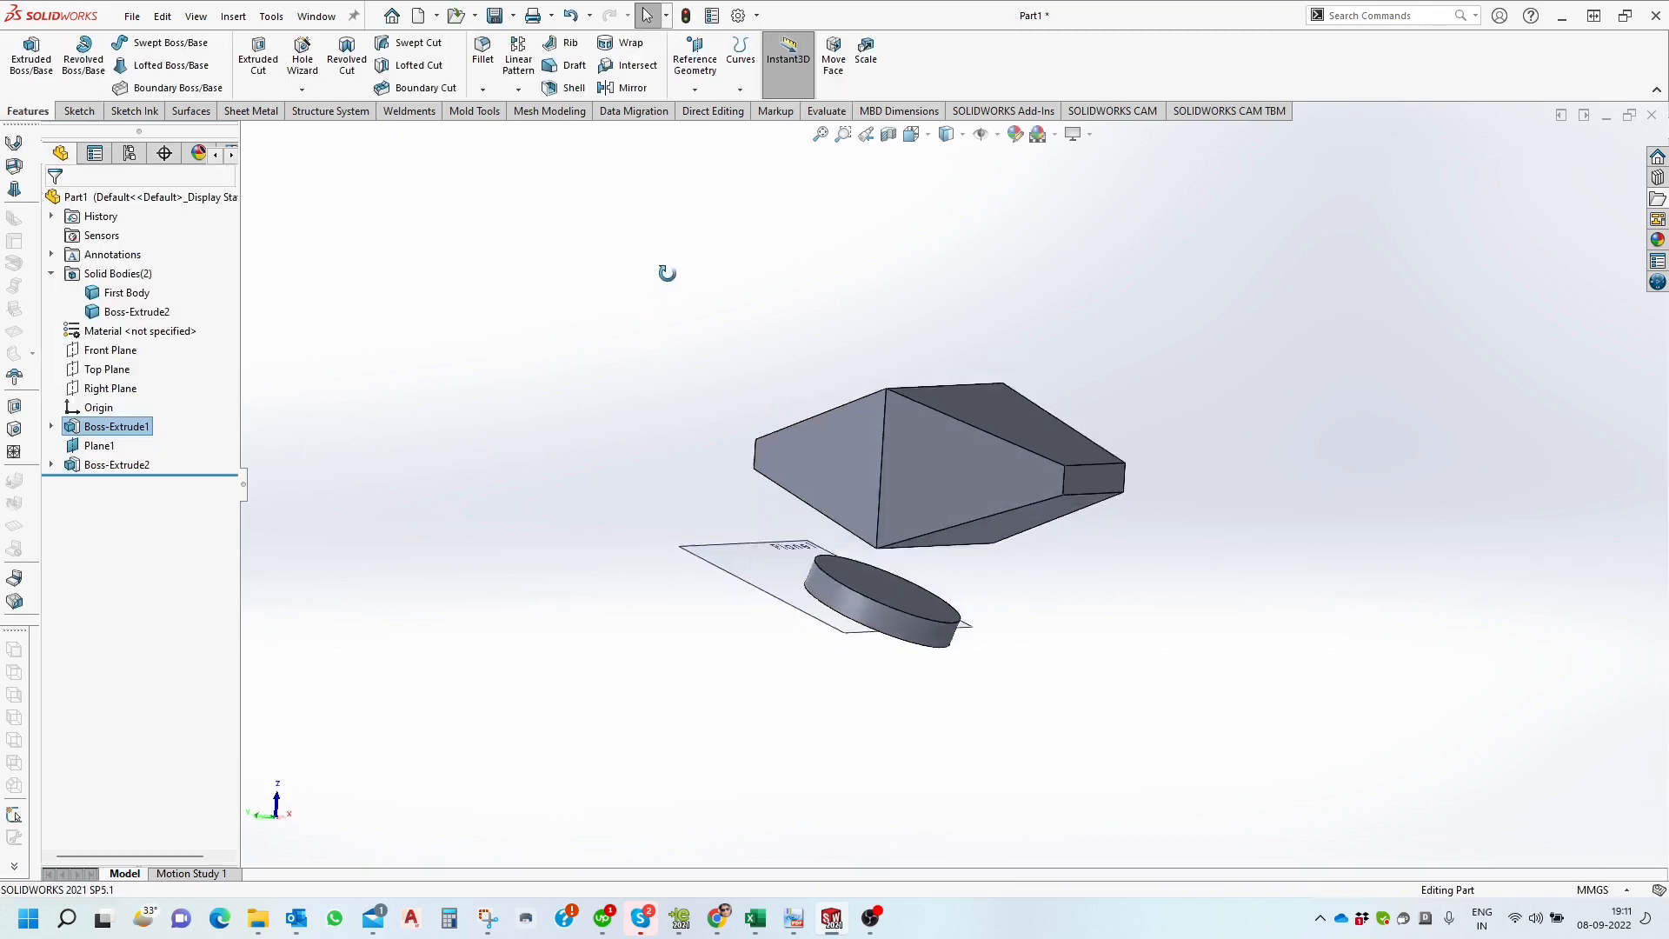
Edit the circle's extrusion, setting the Direction 1 end condition to Up To Body with the drafted block as the target body.
middle_click_drag(691, 241, 708, 267)
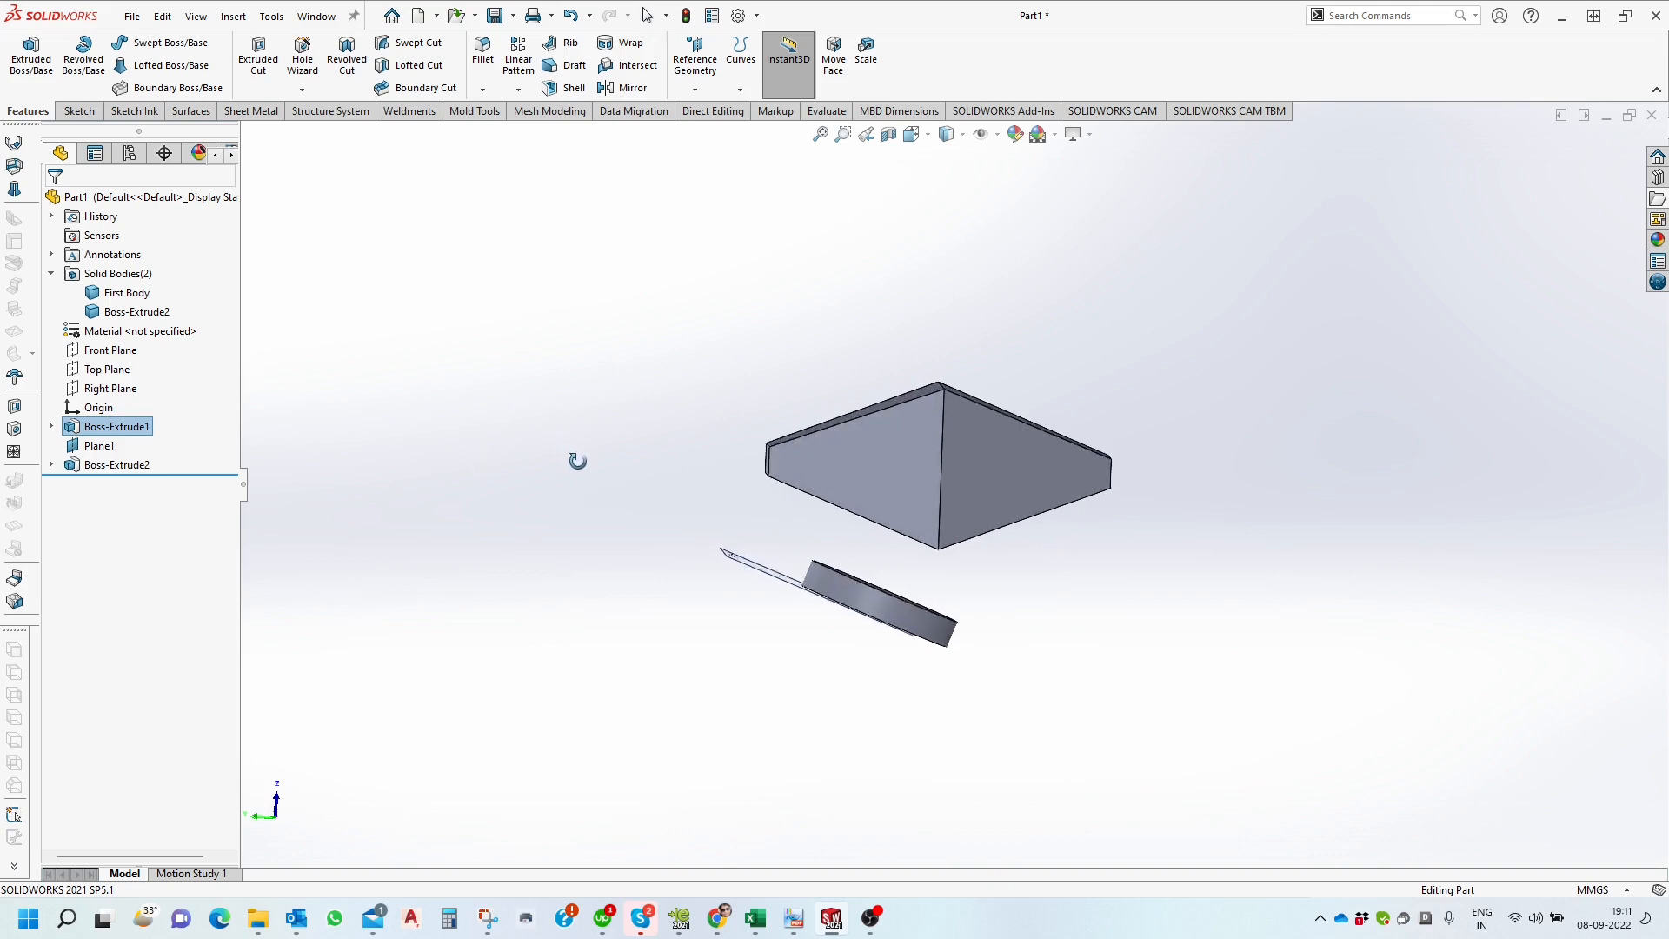
left_click(111, 465)
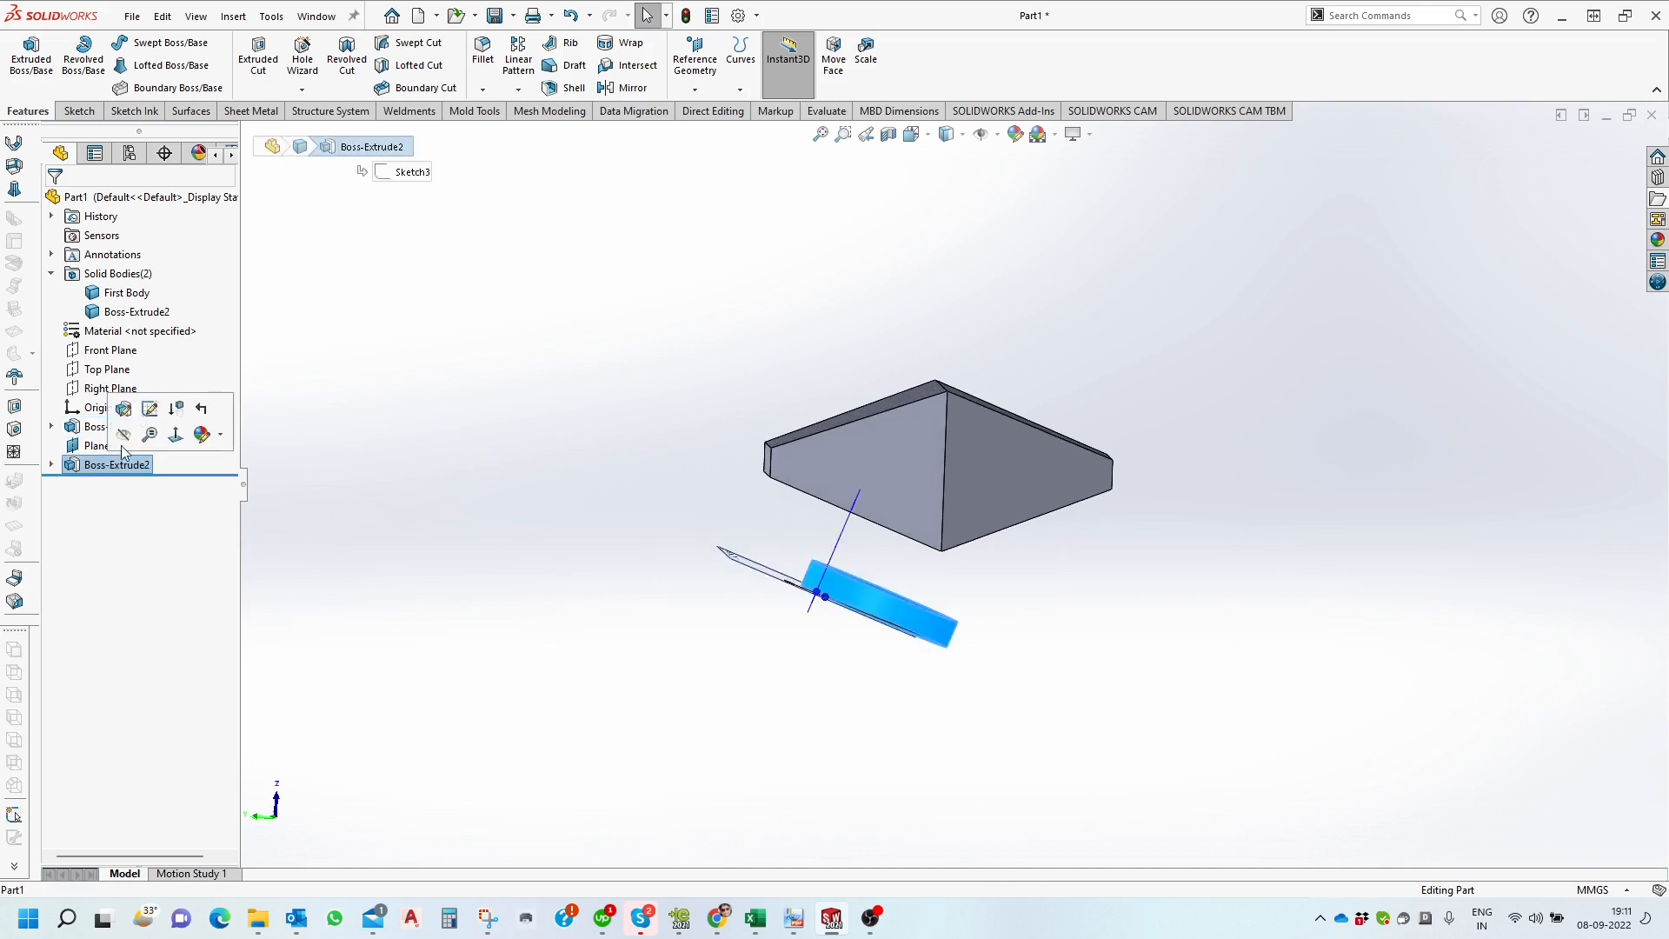
left_click(149, 409)
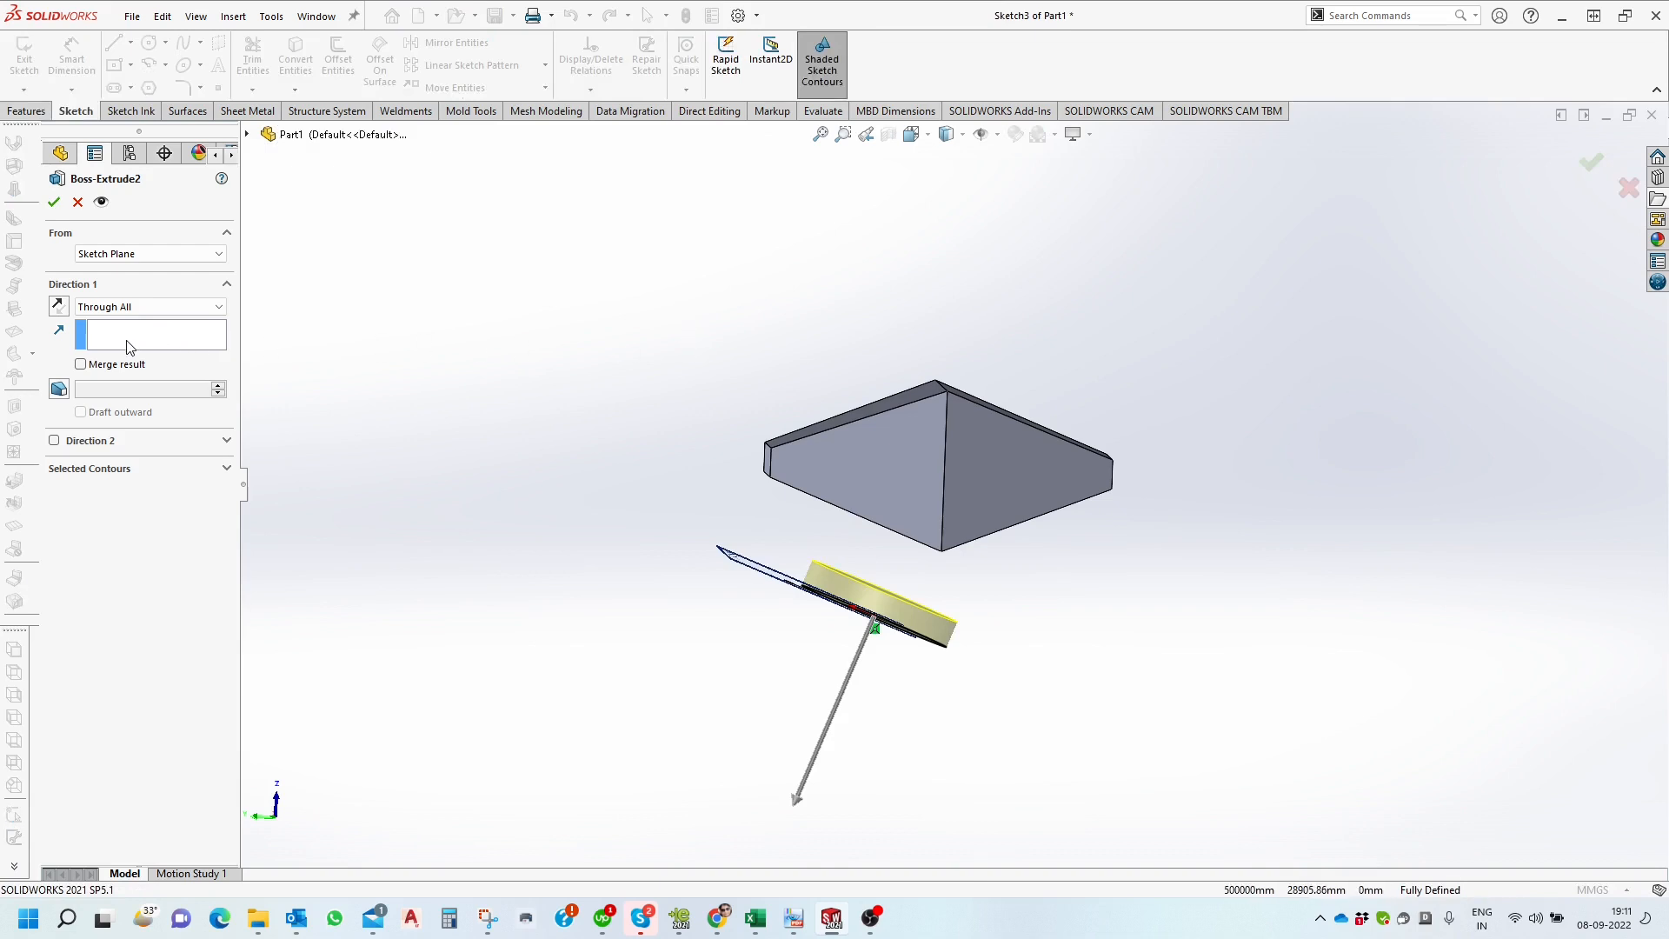
left_click(167, 307)
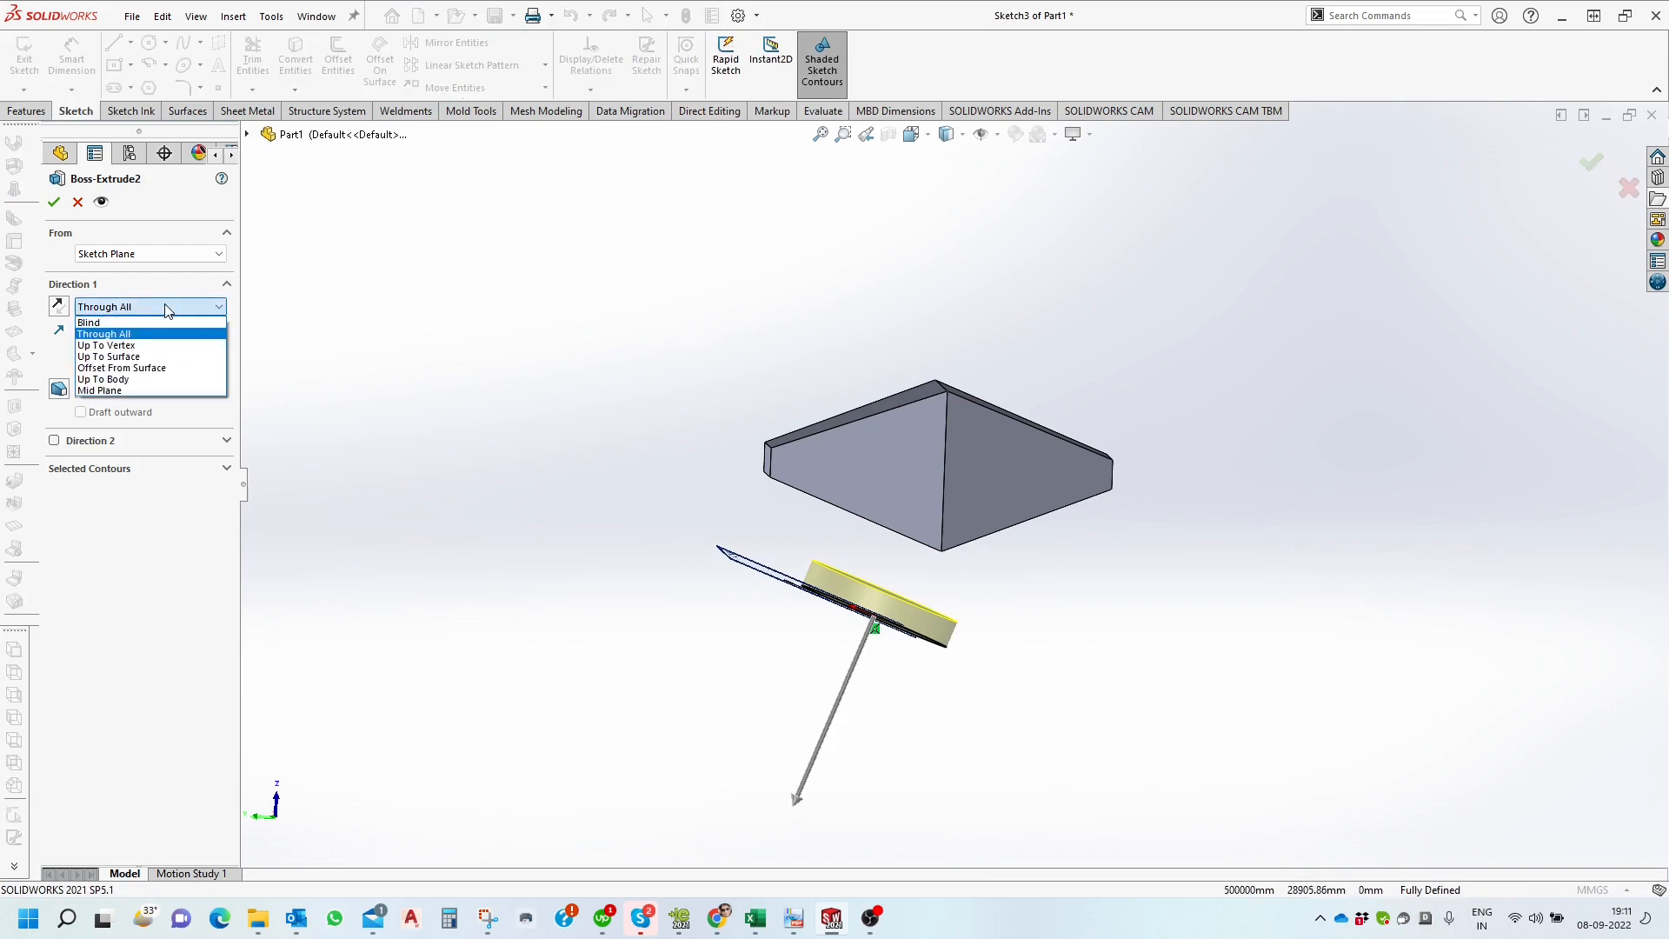
left_click(160, 380)
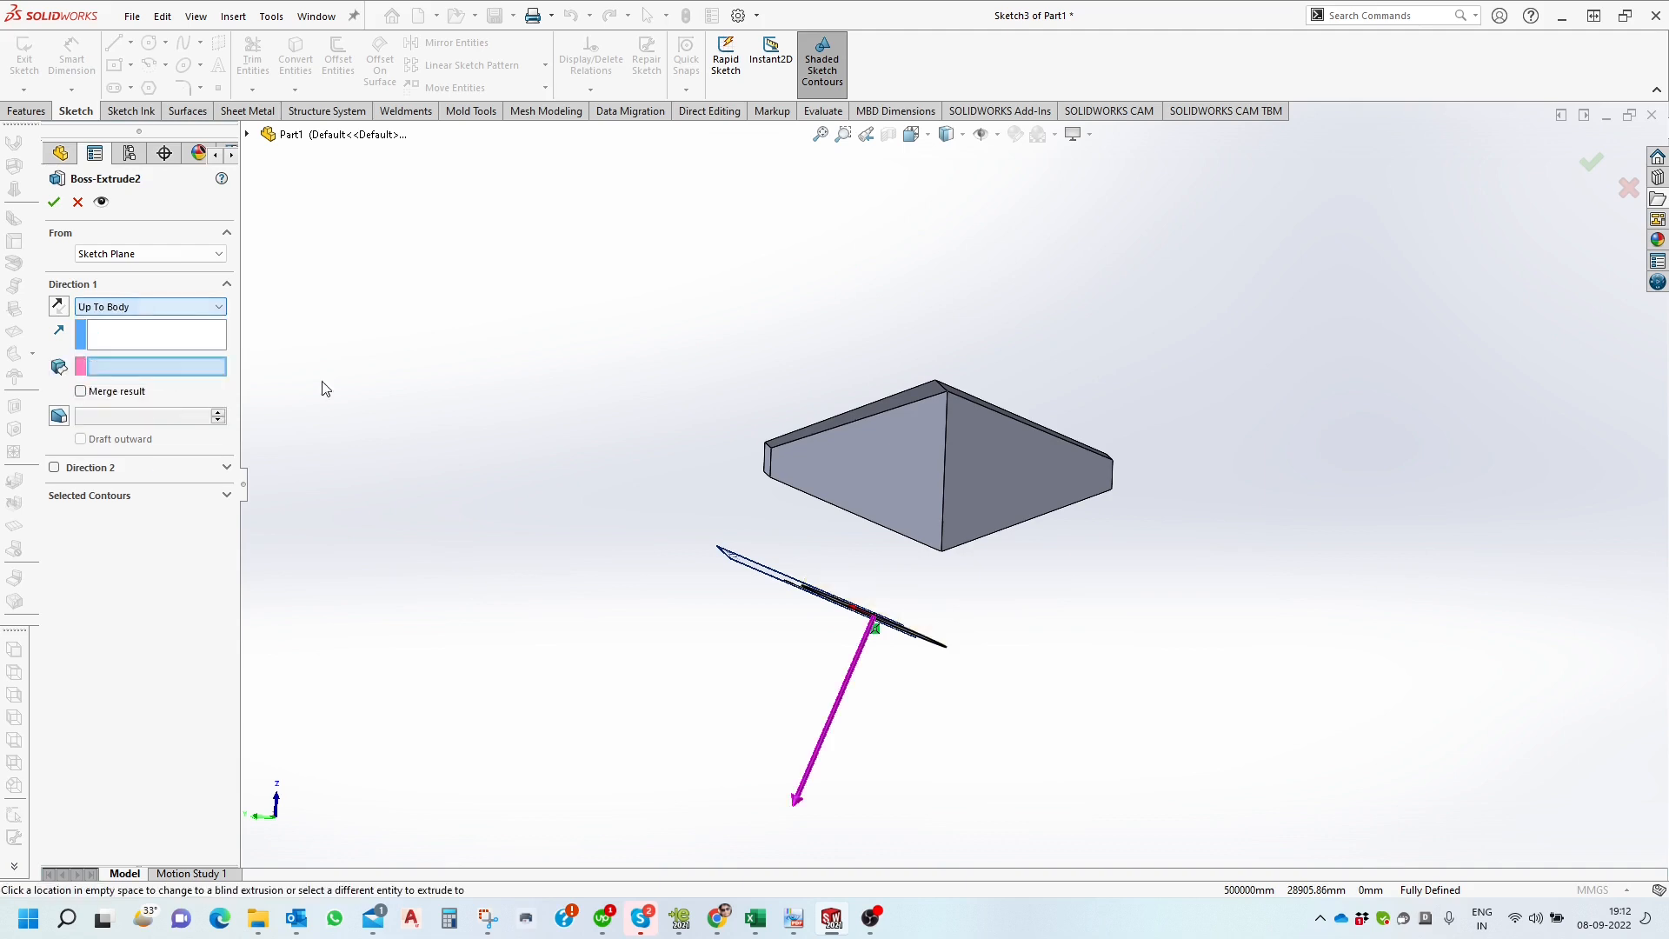
left_click(862, 456)
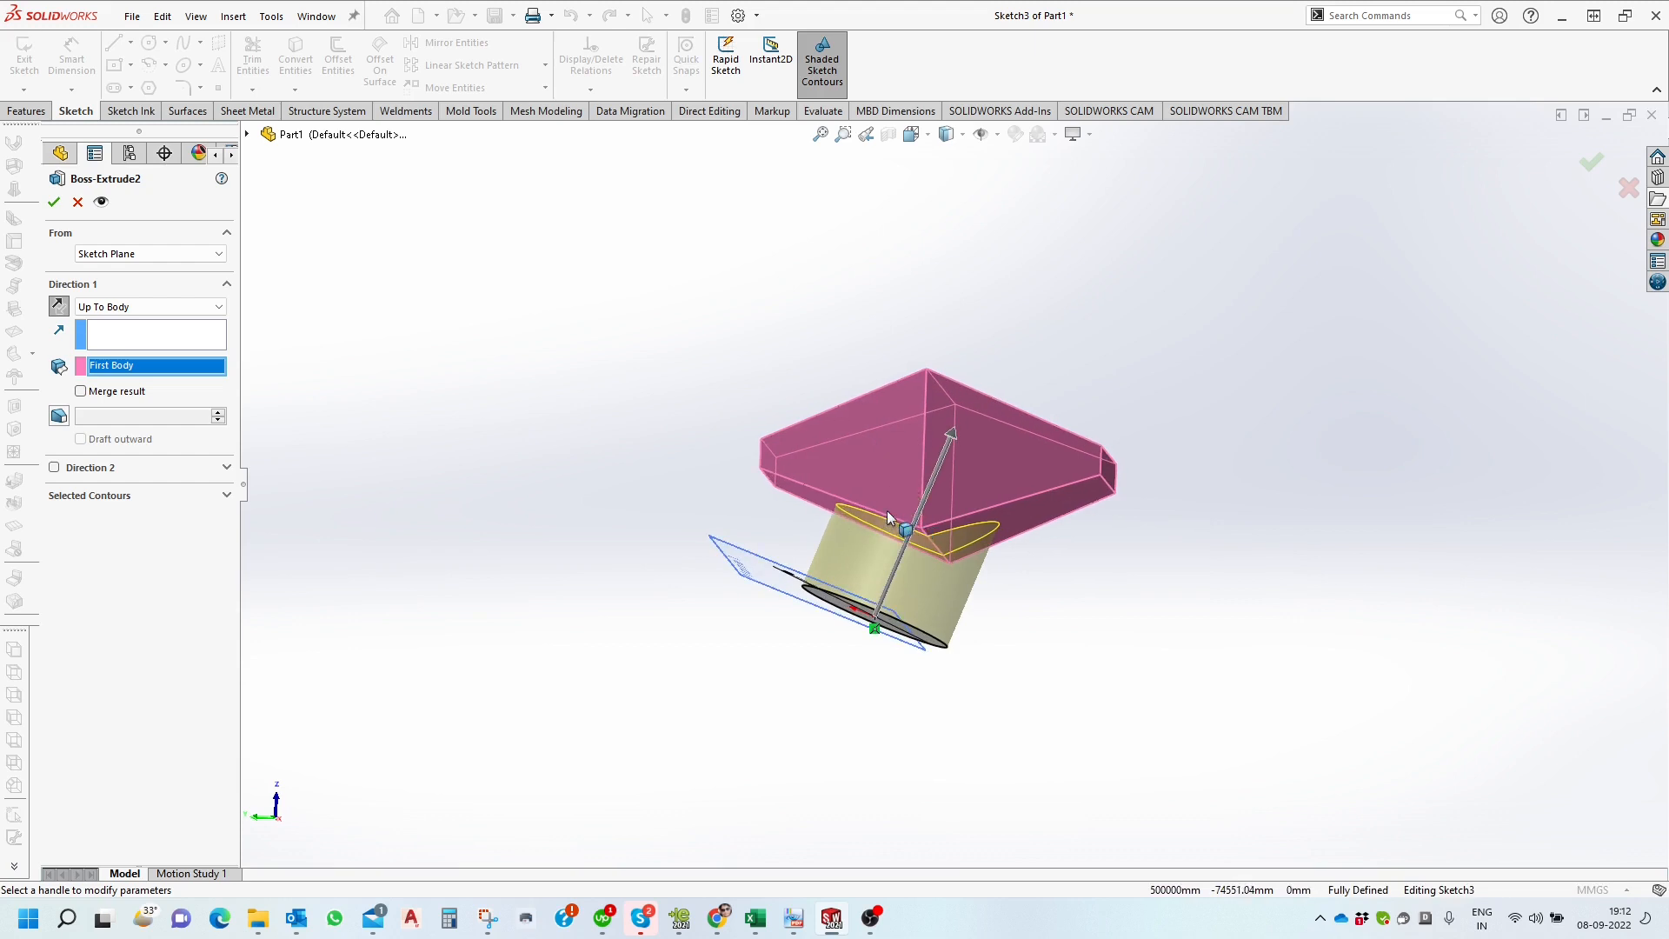
middle_click_drag(957, 535, 978, 529)
scroll(979, 545, "down", 10)
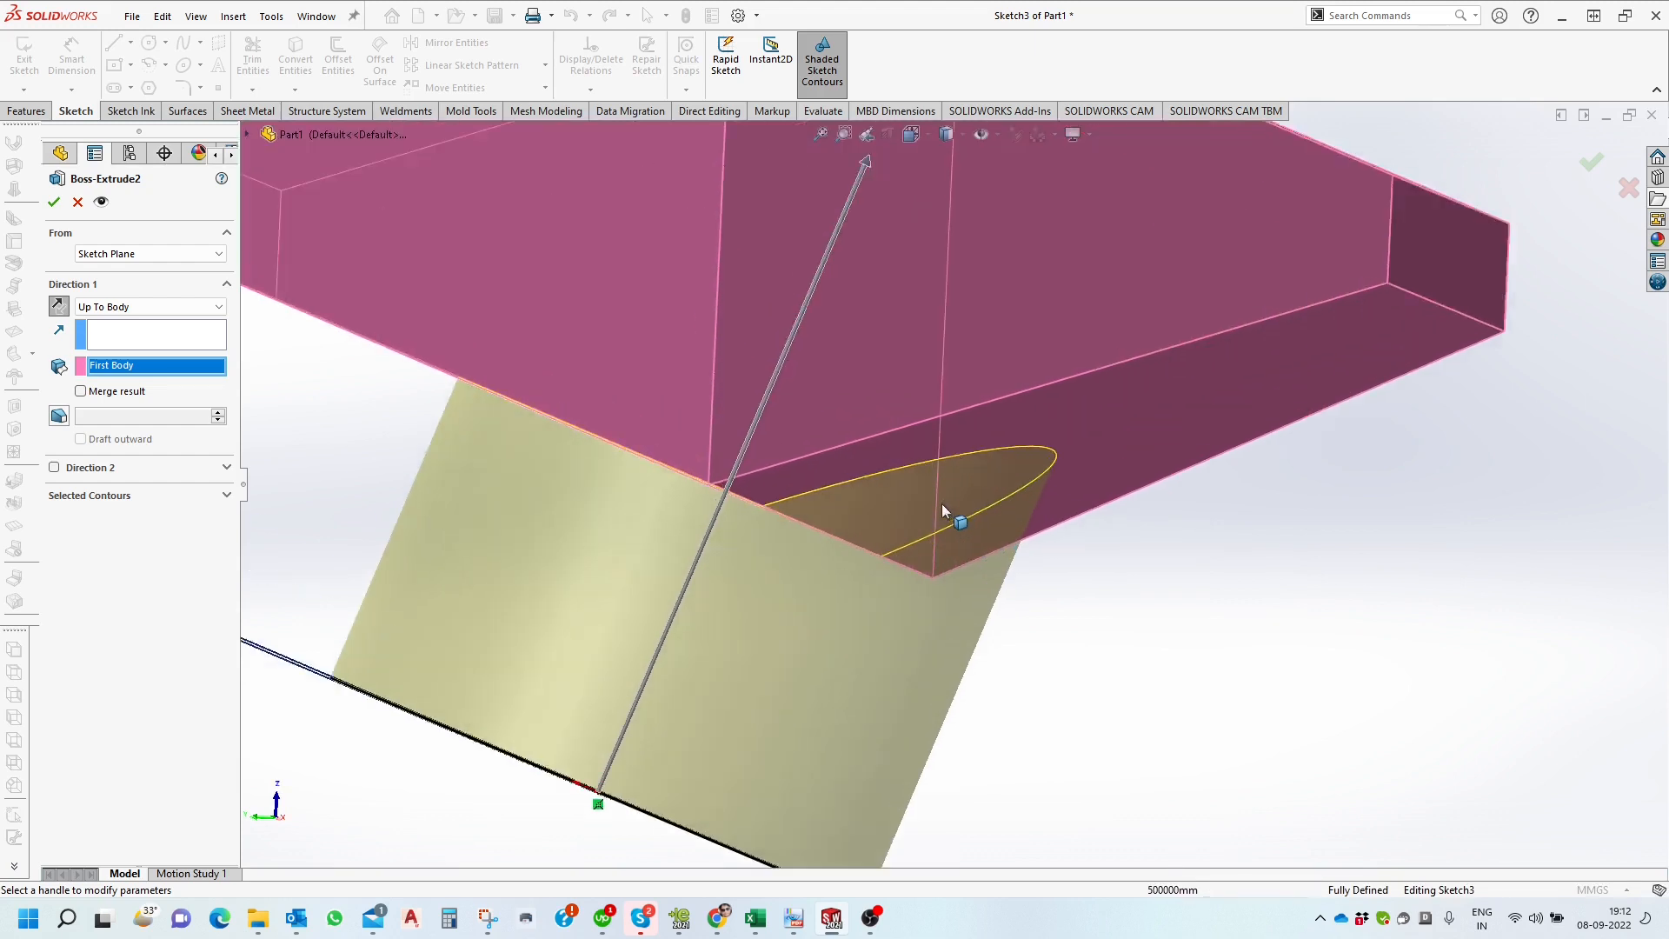
middle_click_drag(802, 447, 779, 484)
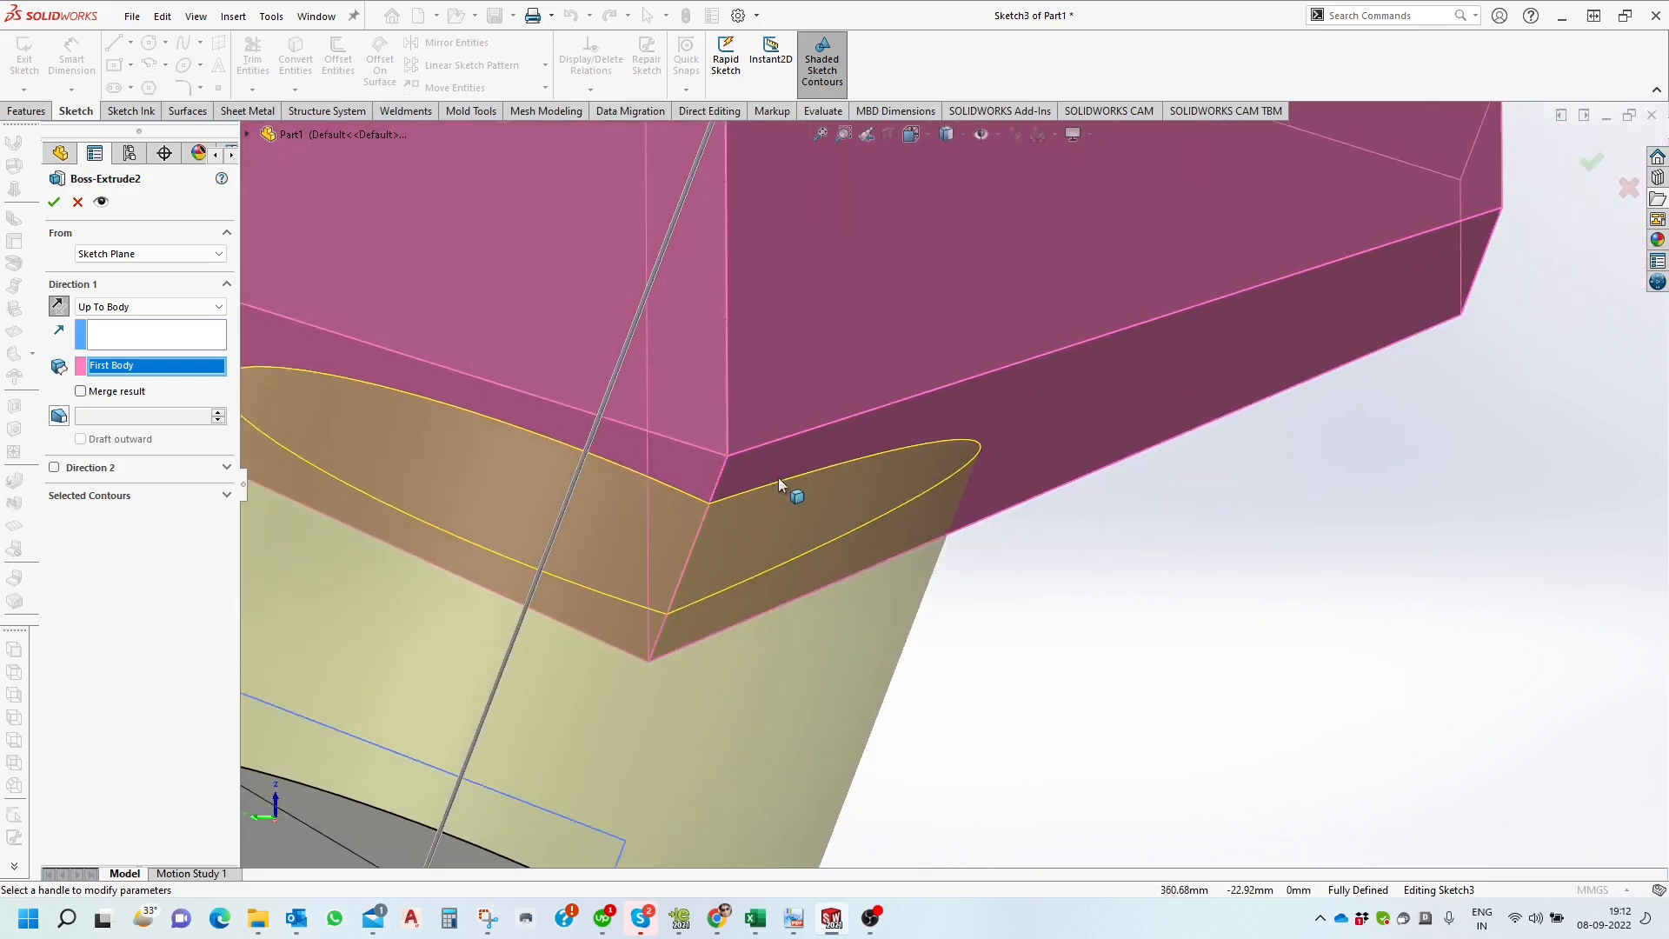
key("f")
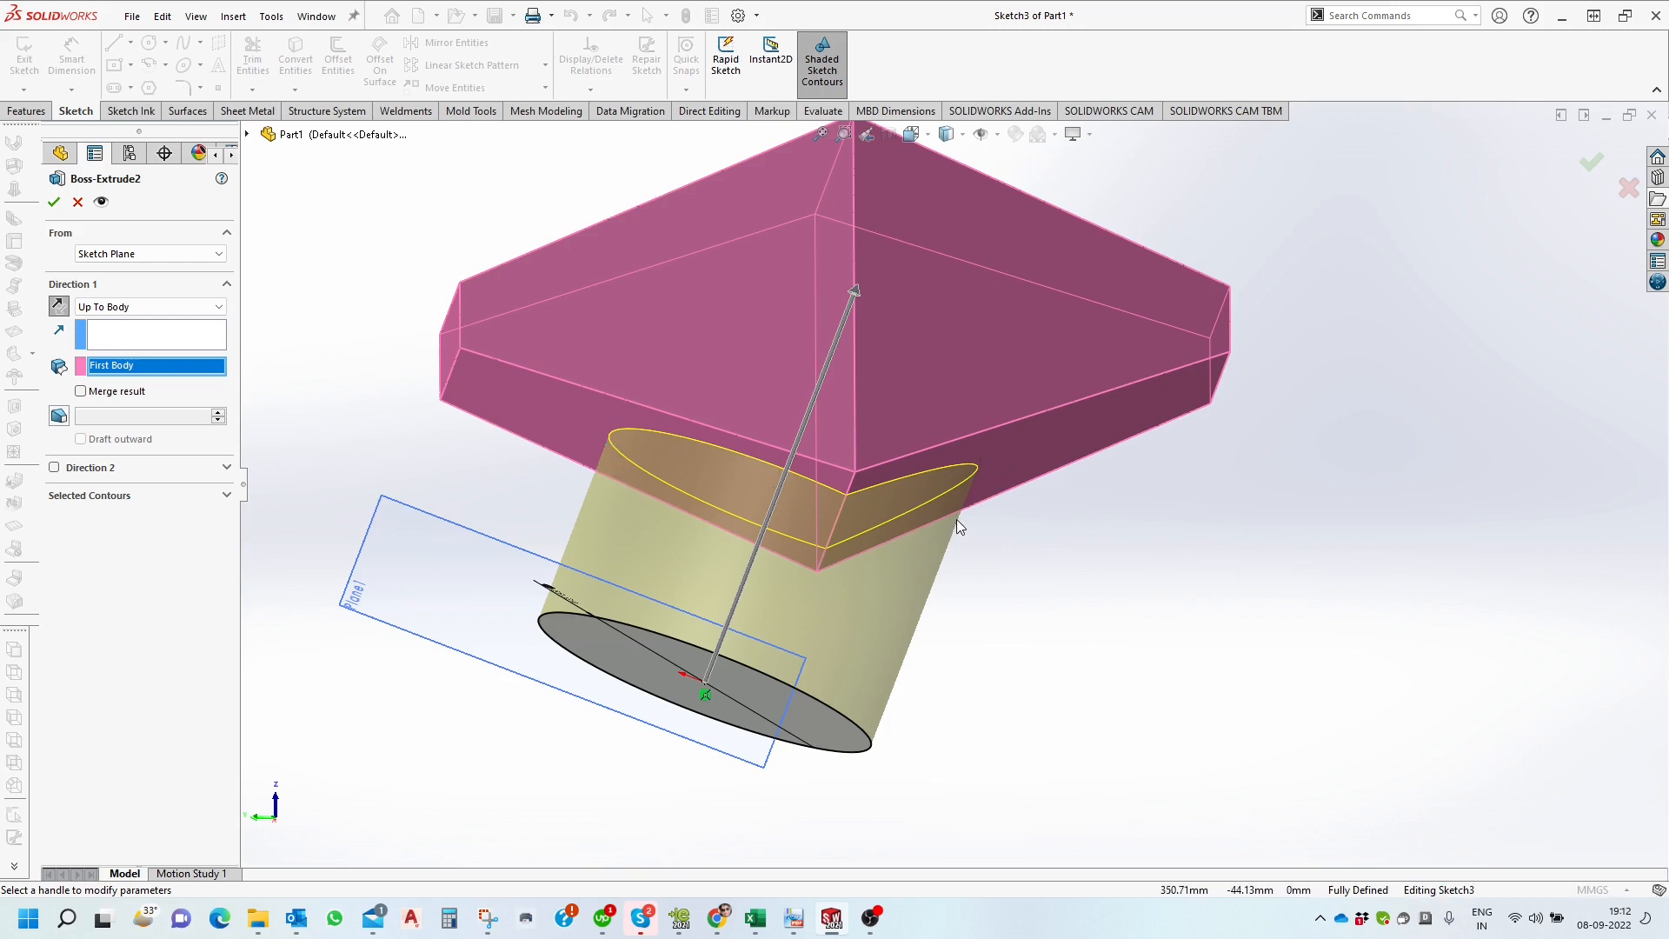
Try an edge on the drafted block's lower side as the direction of extrusion, then clear that selection.
mouse_move(956, 521)
middle_mouse_down()
mouse_move(925, 493)
mouse_move(945, 498)
middle_mouse_up()
scroll(963, 508, "up", 3)
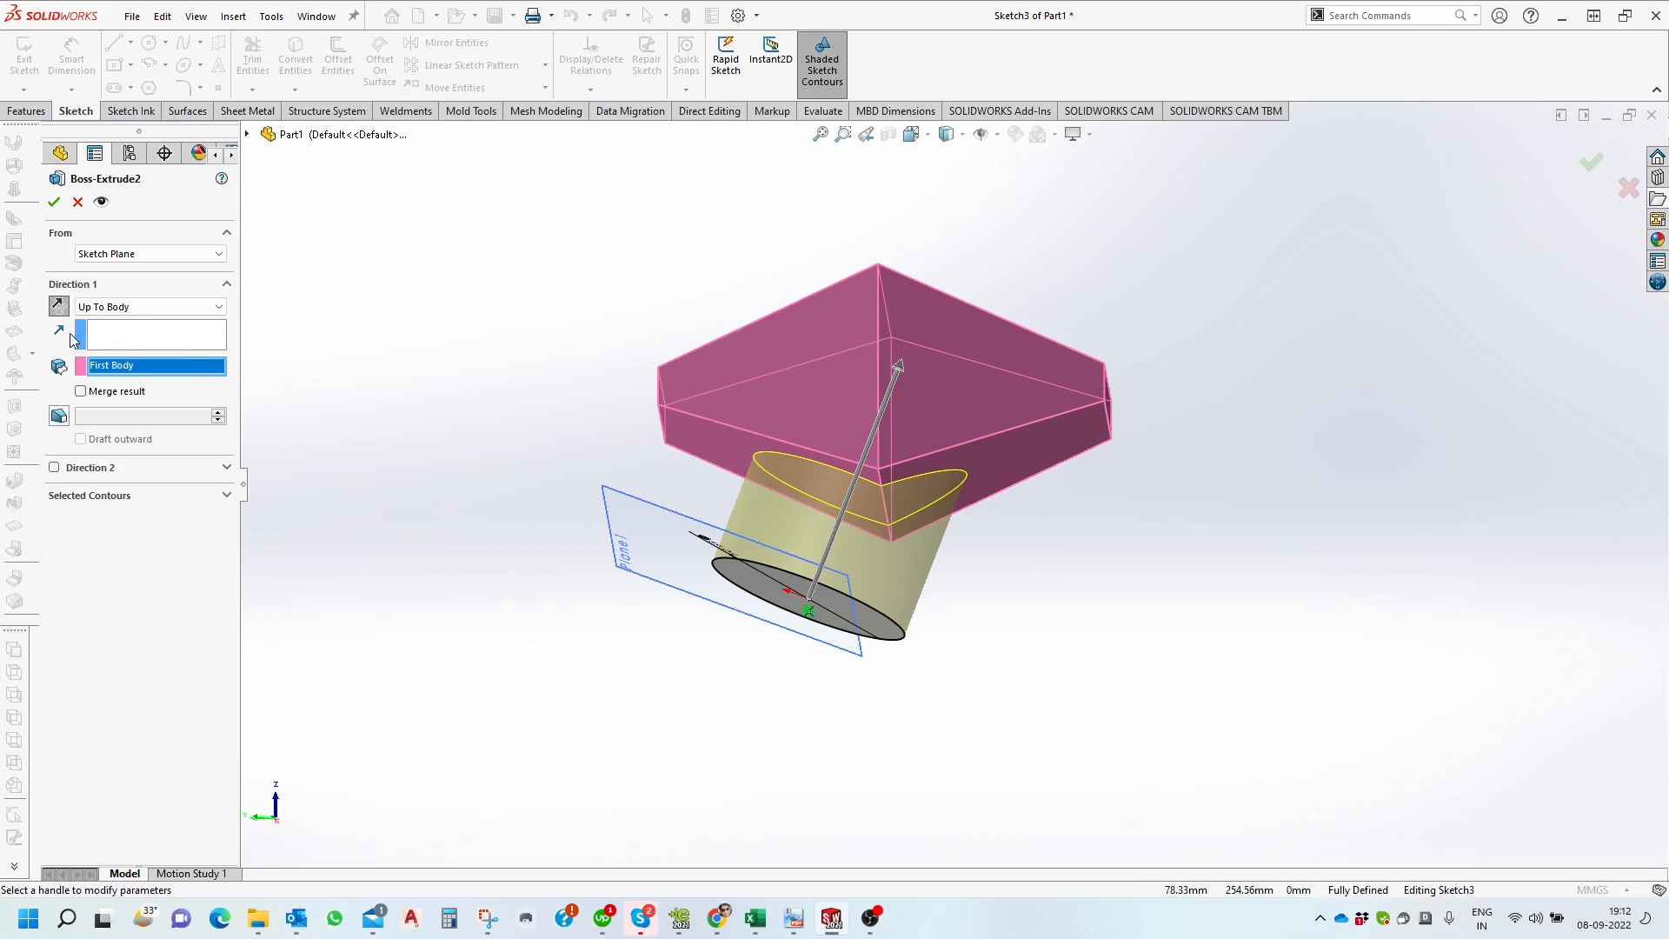
left_click(139, 341)
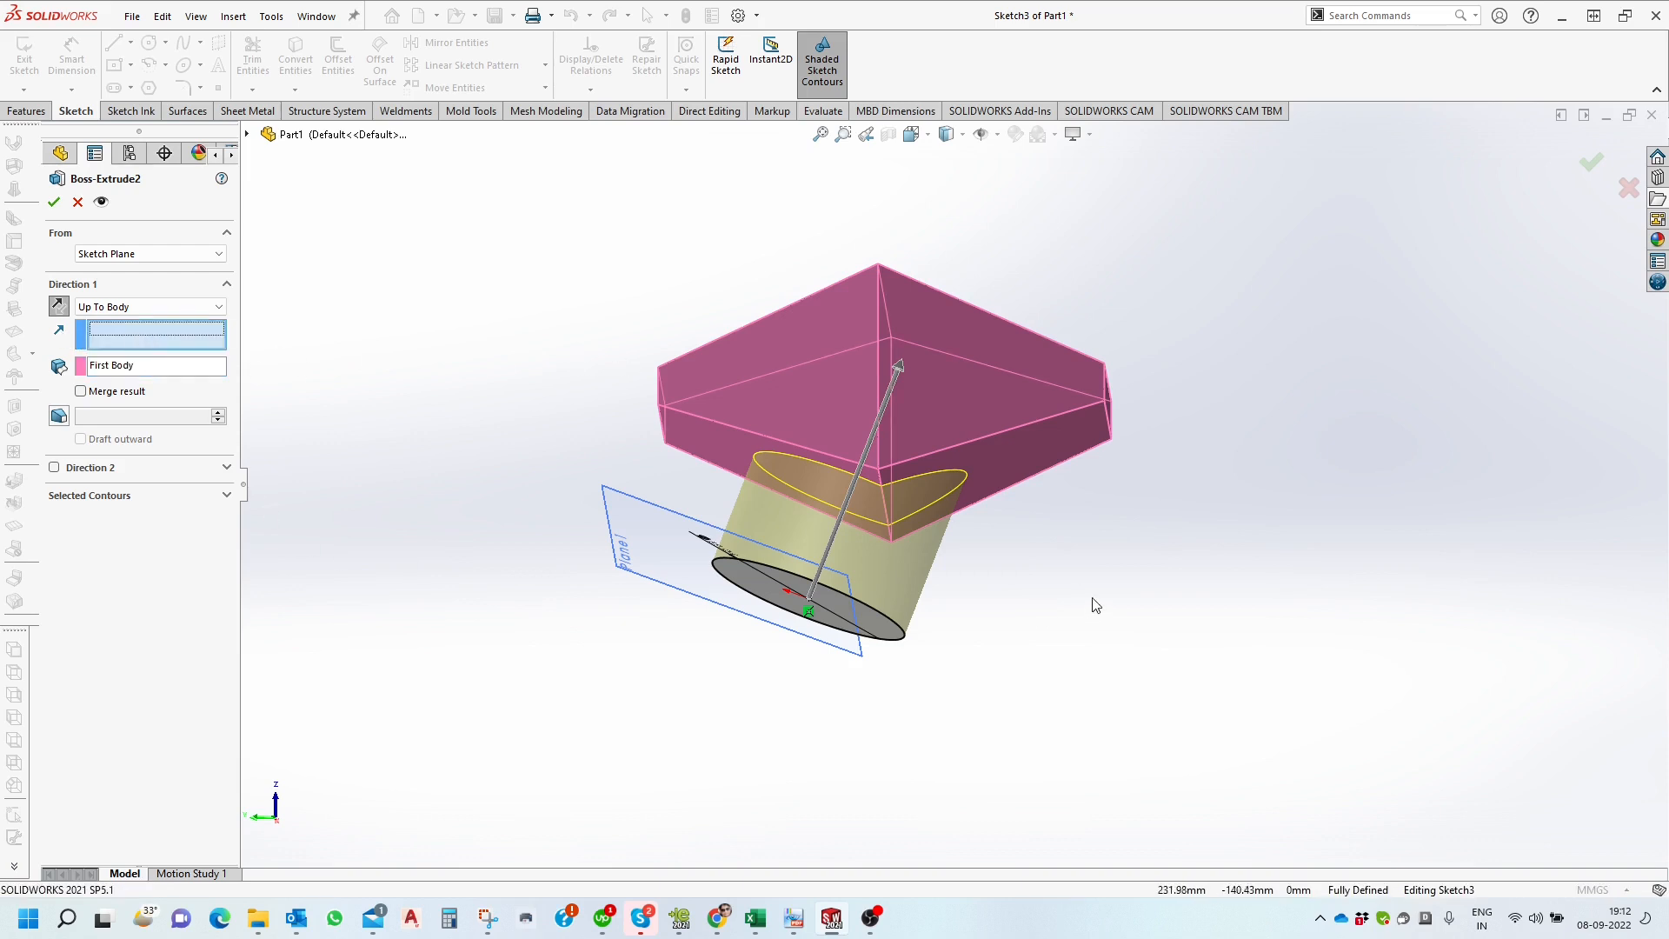
left_click(1009, 431)
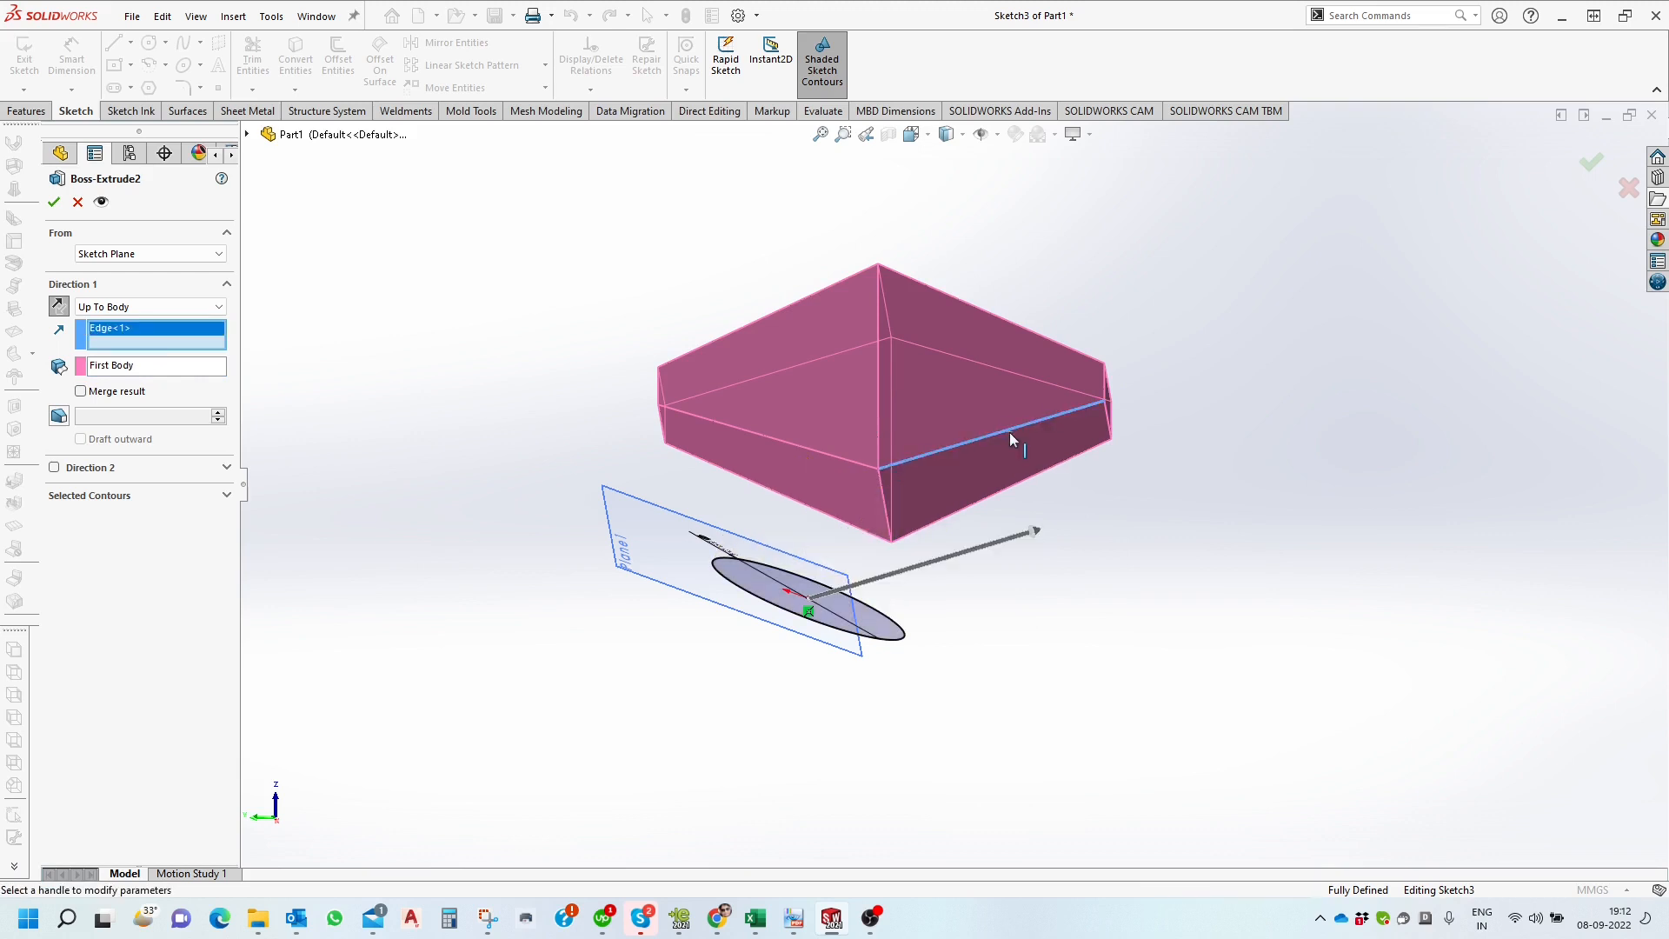
middle_click_drag(1009, 572, 964, 580)
middle_click_drag(855, 554, 953, 611)
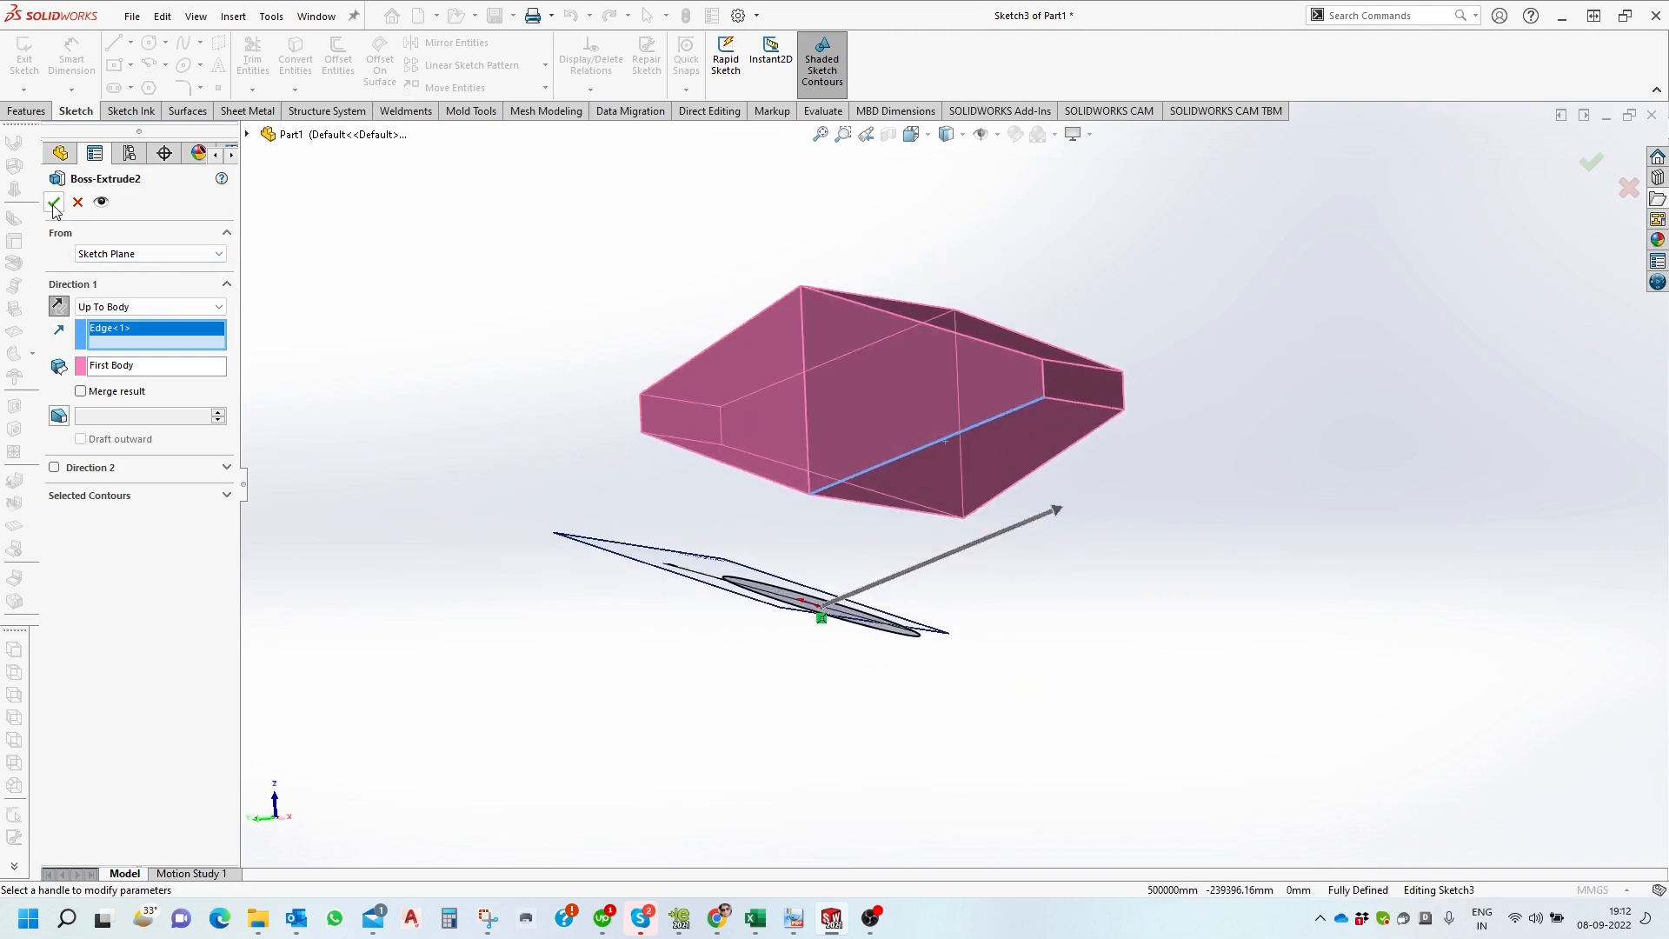
middle_click_drag(994, 535, 1043, 521)
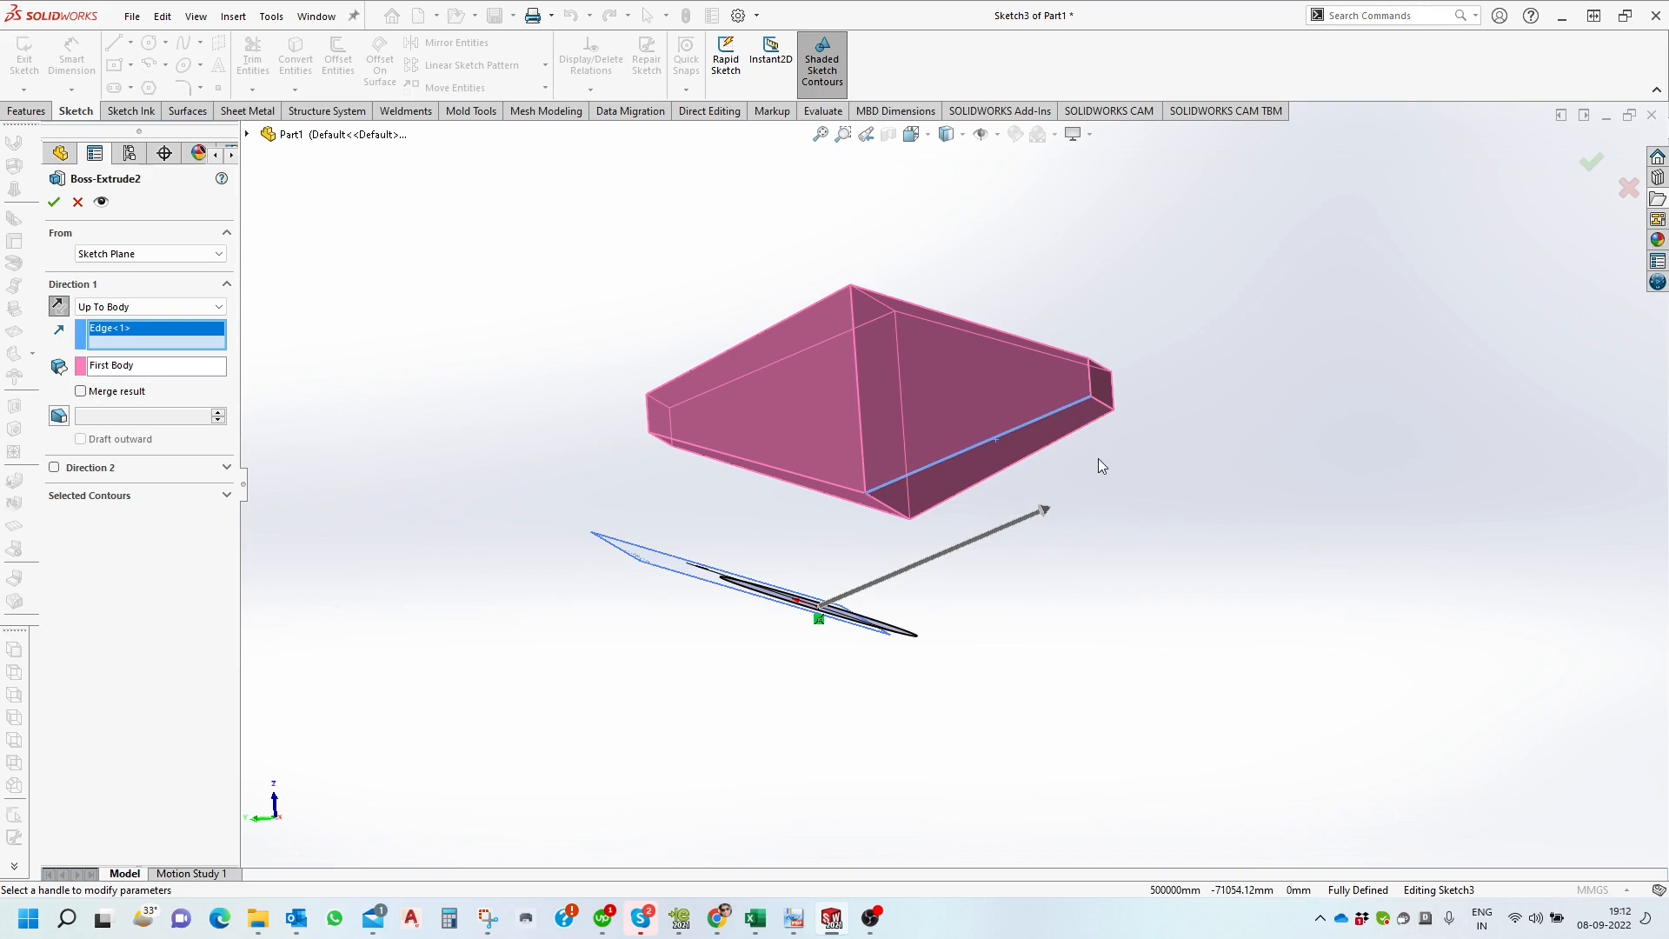
middle_click_drag(1097, 457, 1128, 473)
mouse_move(1161, 568)
middle_mouse_down()
mouse_move(1072, 518)
mouse_move(1057, 612)
mouse_move(1080, 596)
middle_mouse_up()
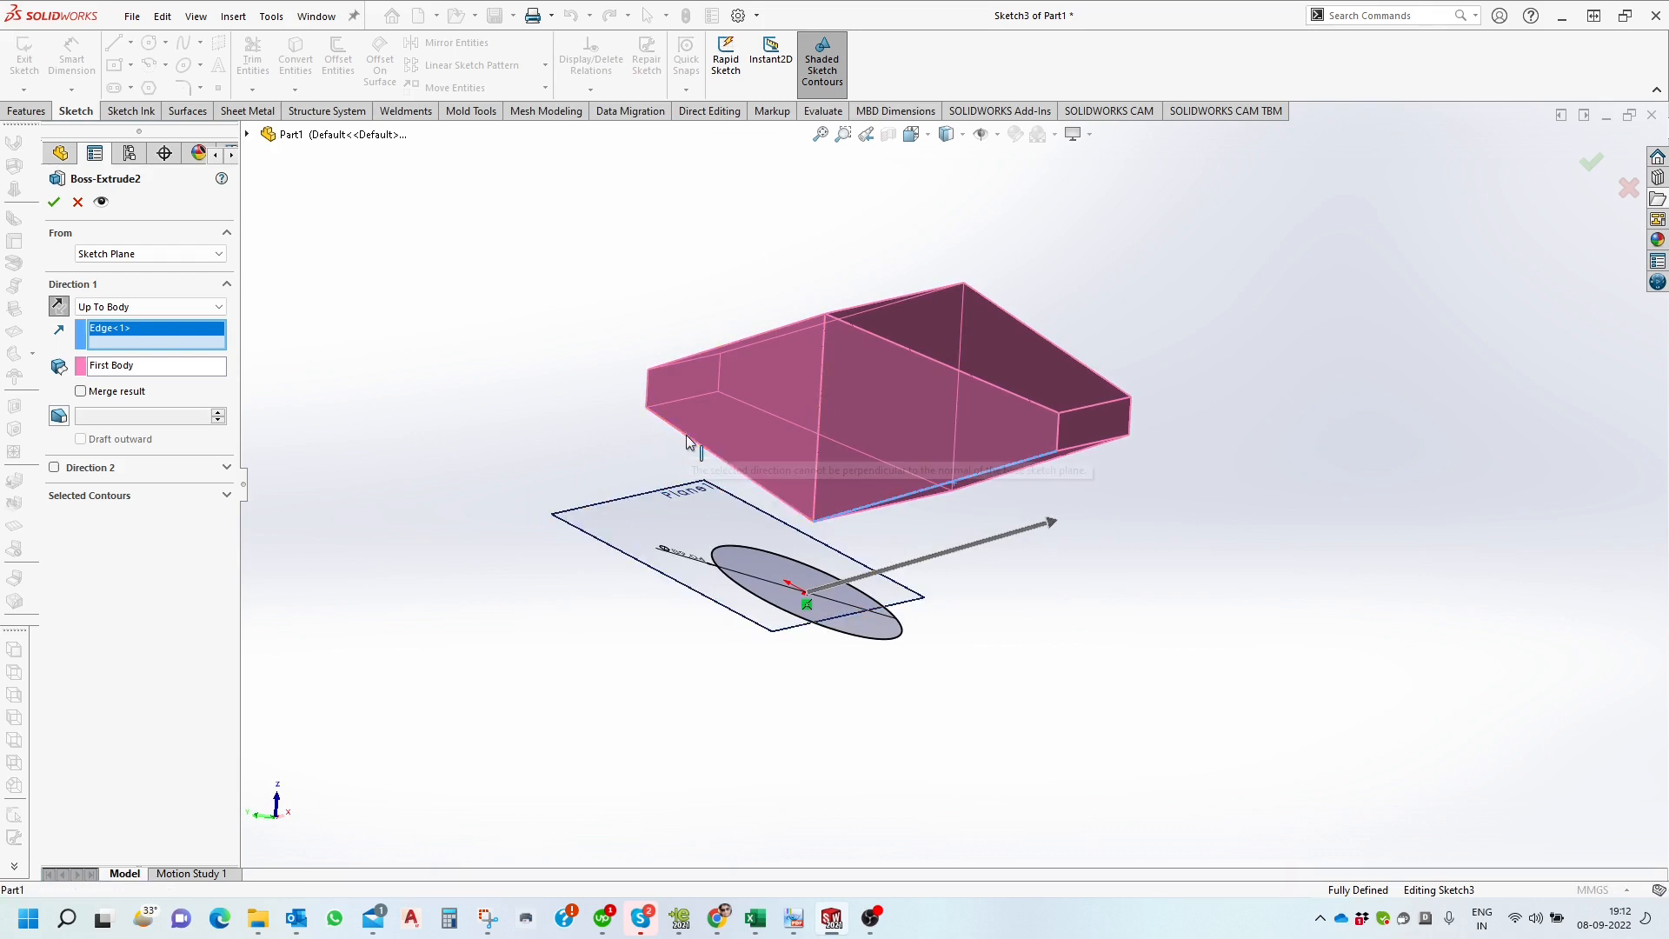
right_click(190, 339)
left_click(219, 349)
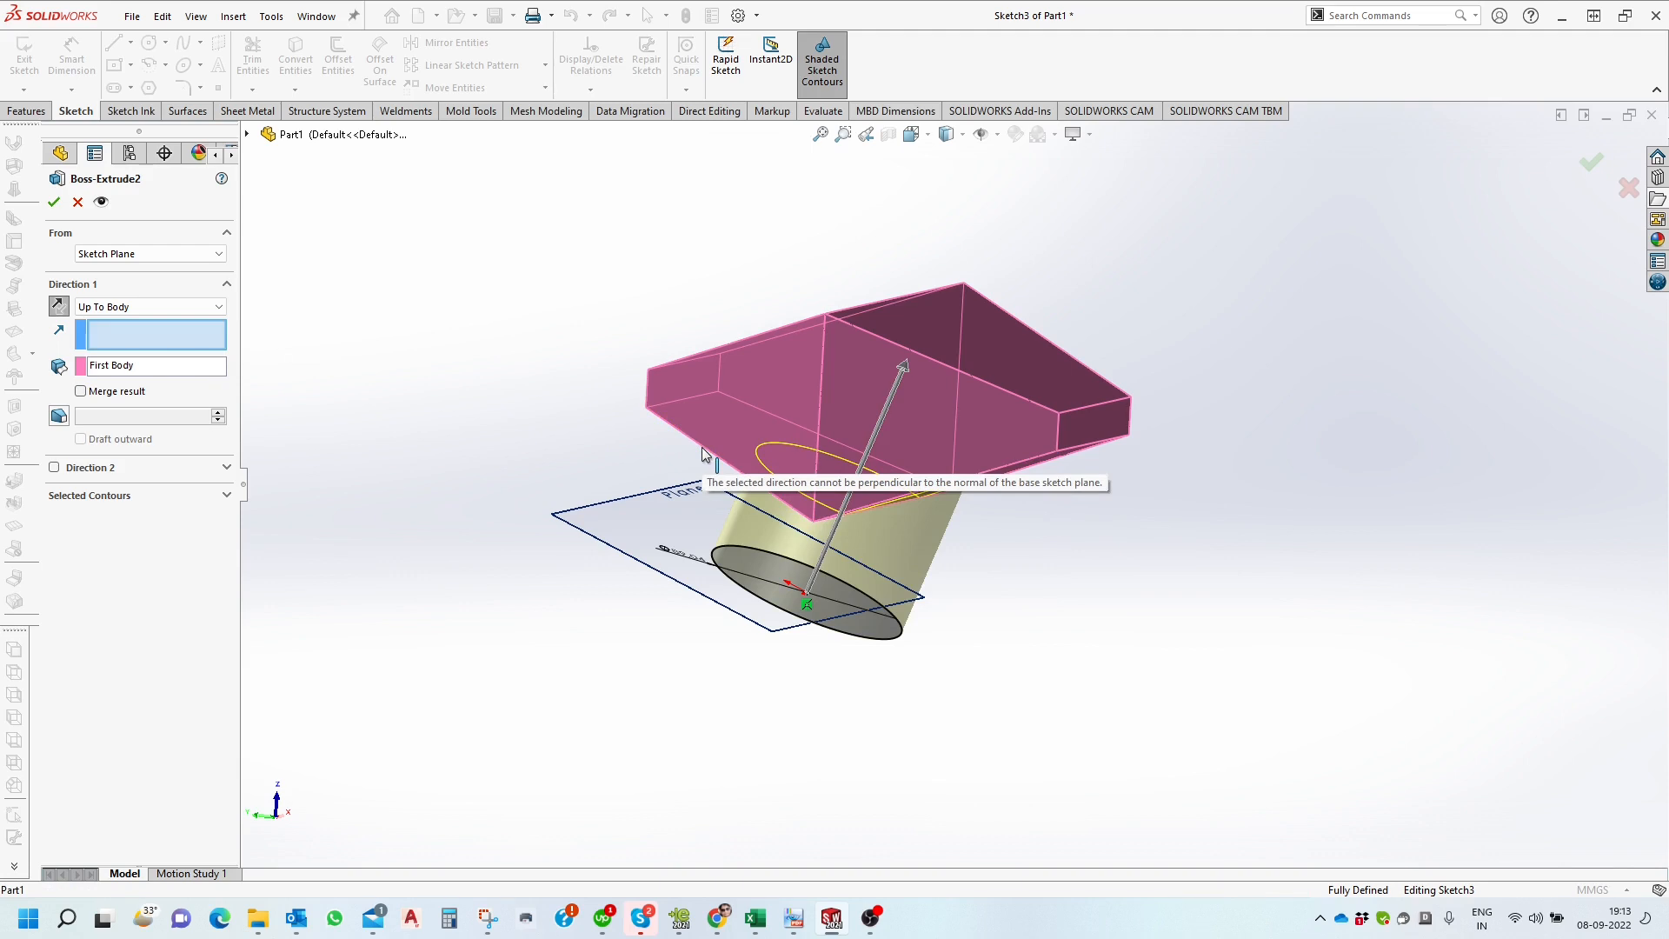
Try the block's lower sloping edge as the direction of the Up To Body extrusion and accept the feature.
mouse_move(732, 438)
middle_mouse_down()
mouse_move(681, 533)
mouse_move(674, 622)
mouse_move(771, 413)
mouse_move(839, 561)
mouse_move(905, 582)
mouse_move(912, 629)
mouse_move(856, 648)
mouse_move(809, 628)
mouse_move(904, 591)
mouse_move(1000, 512)
middle_mouse_up()
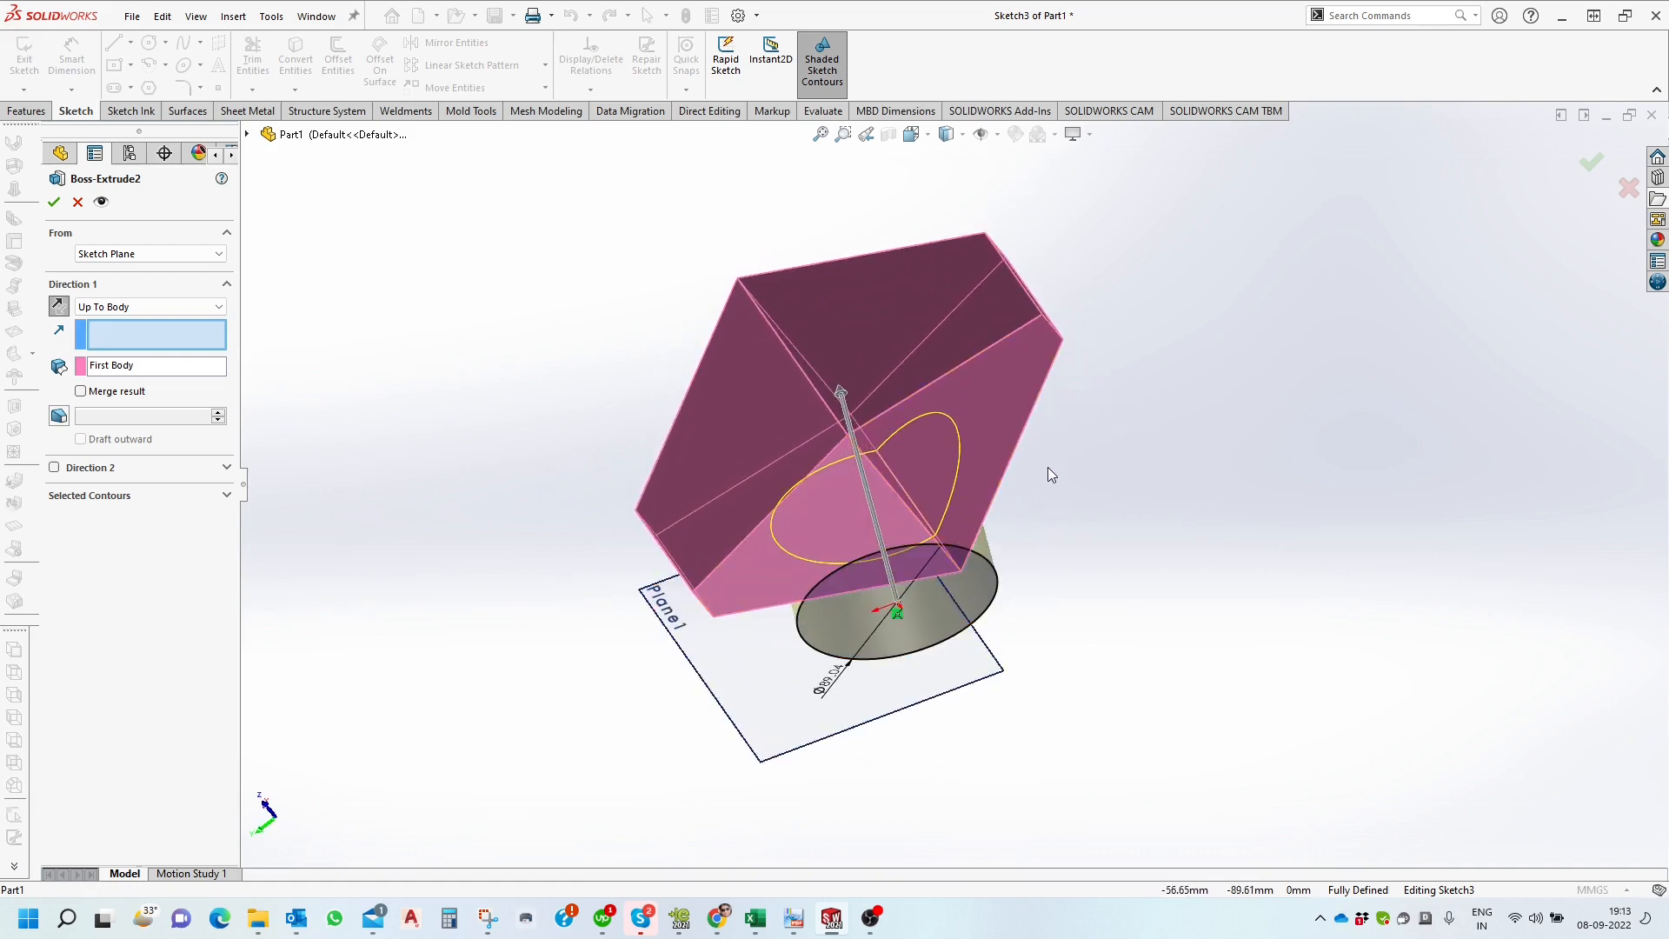
left_click(1022, 441)
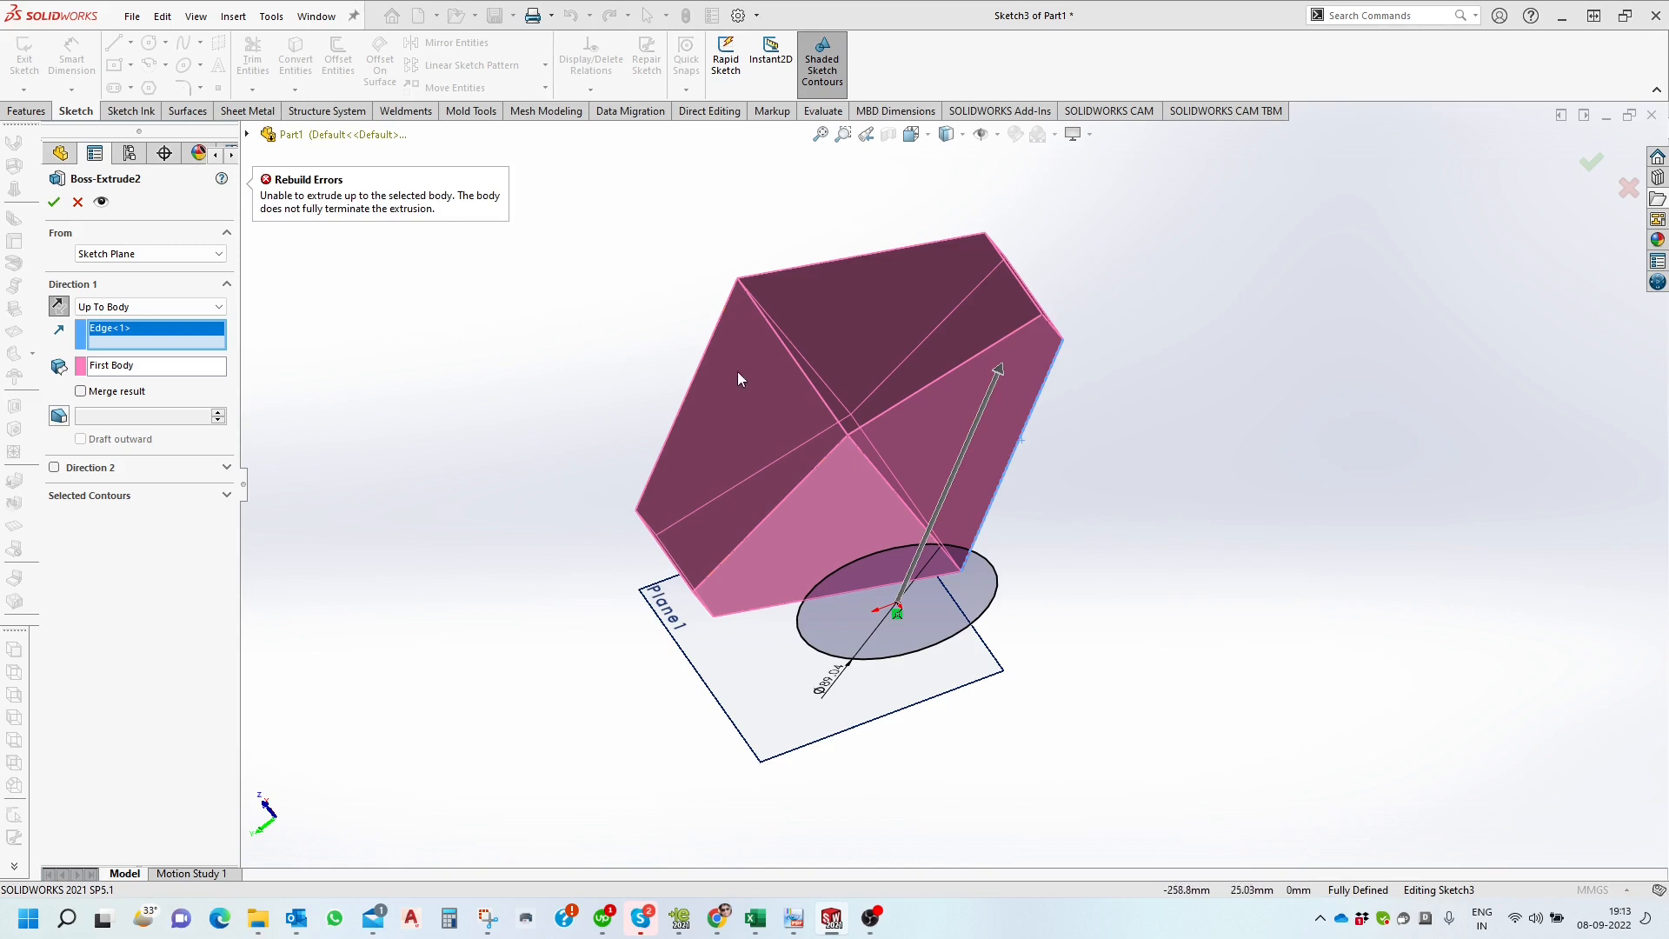
middle_click_drag(914, 400, 898, 440)
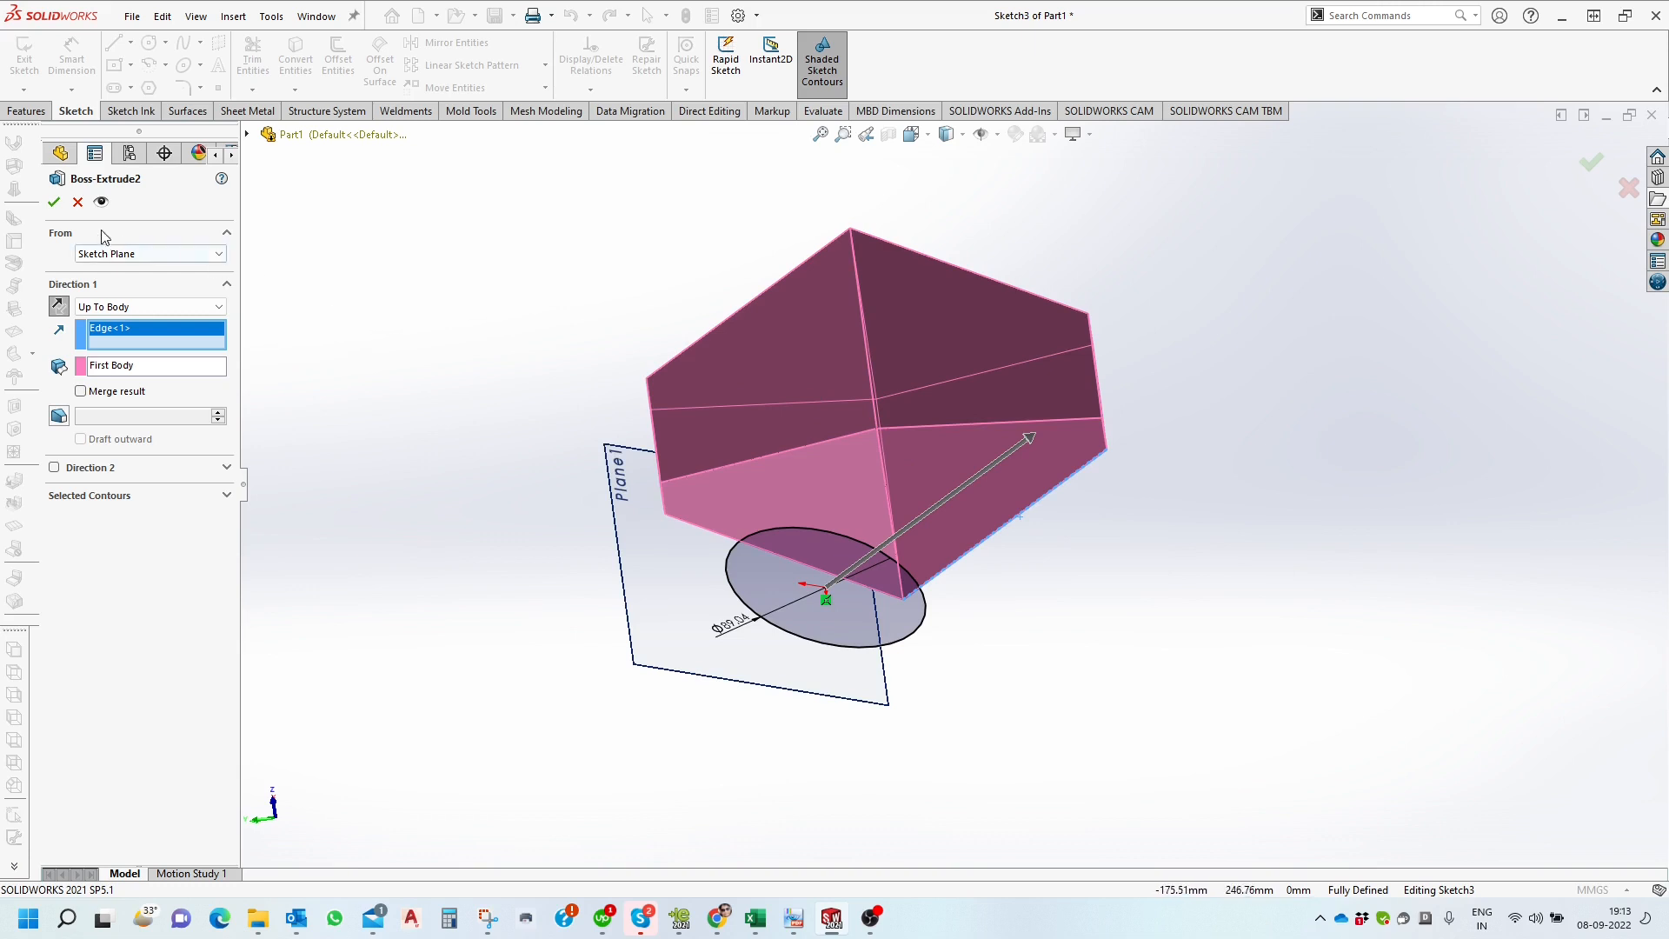
left_click(54, 201)
middle_click_drag(832, 464, 732, 388)
middle_click_drag(962, 555, 1043, 544)
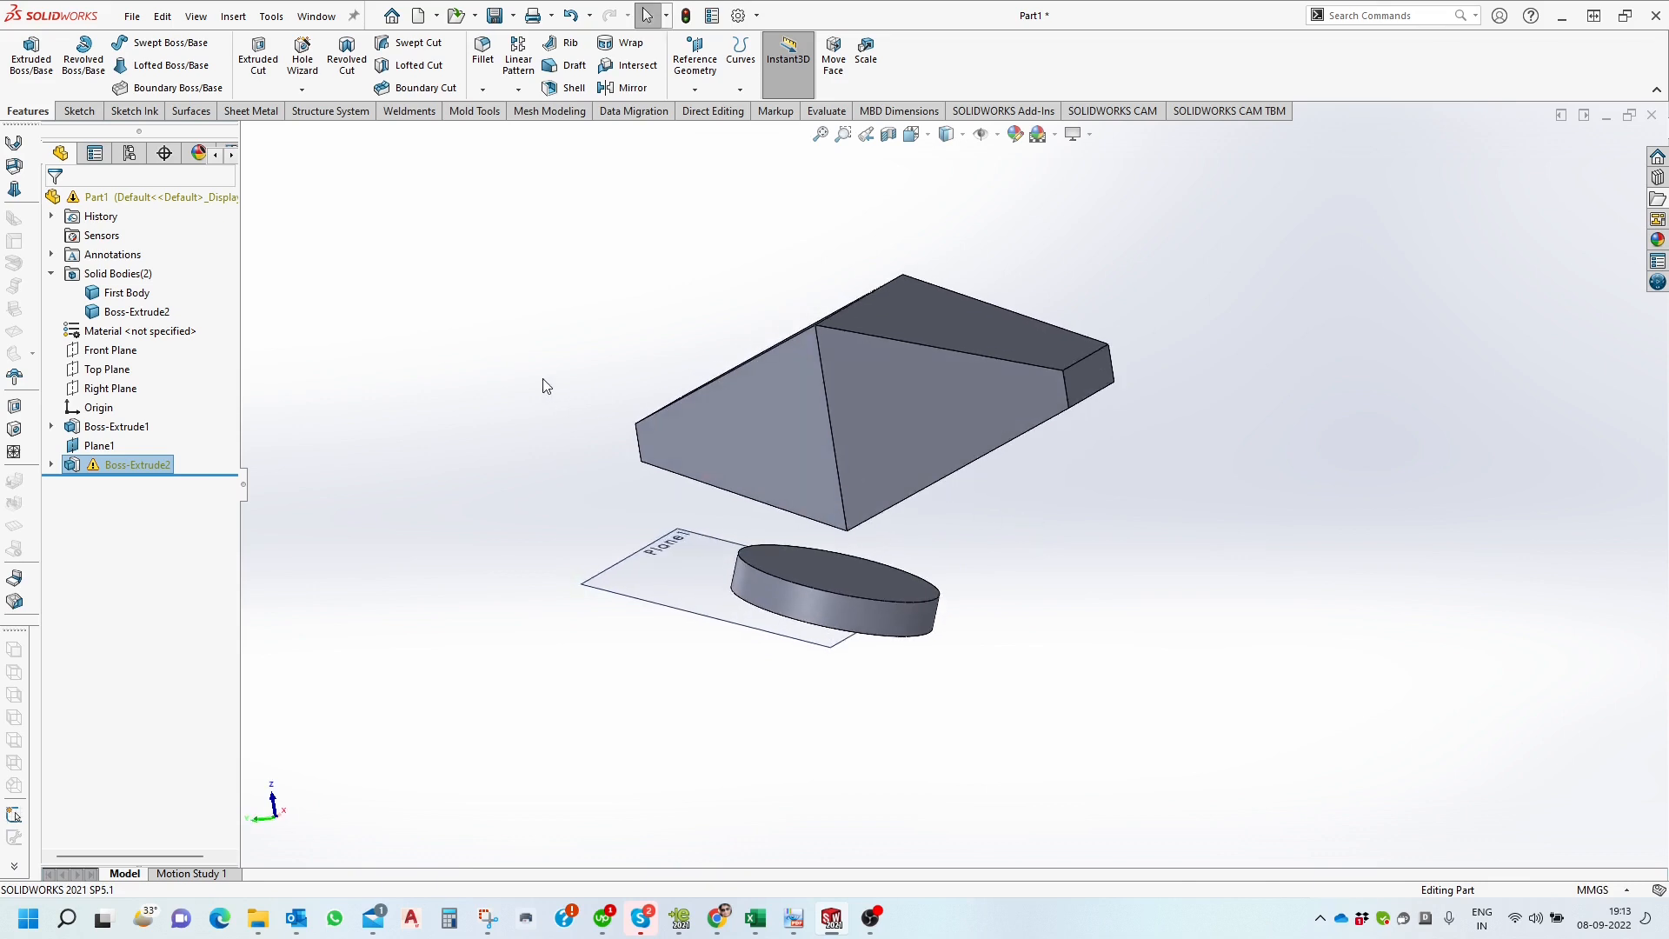
Edit the circle's extrusion to a Blind end condition with the block's lower sloping edge as its direction, and accept it.
right_click(117, 467)
left_click(144, 409)
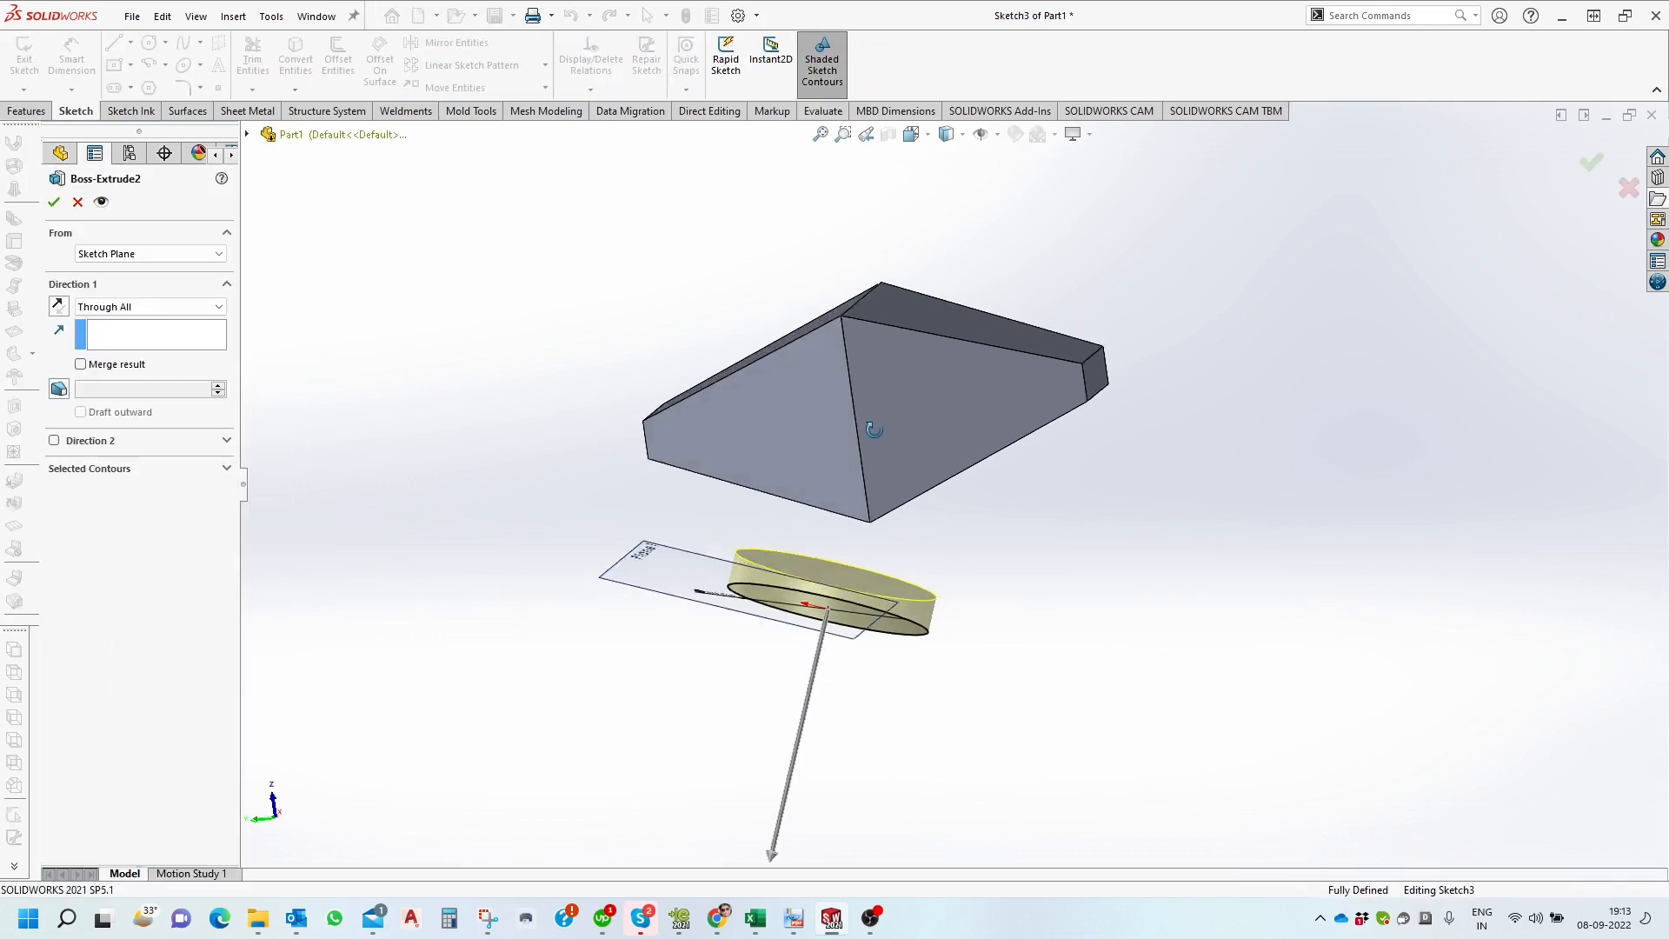
left_click(165, 308)
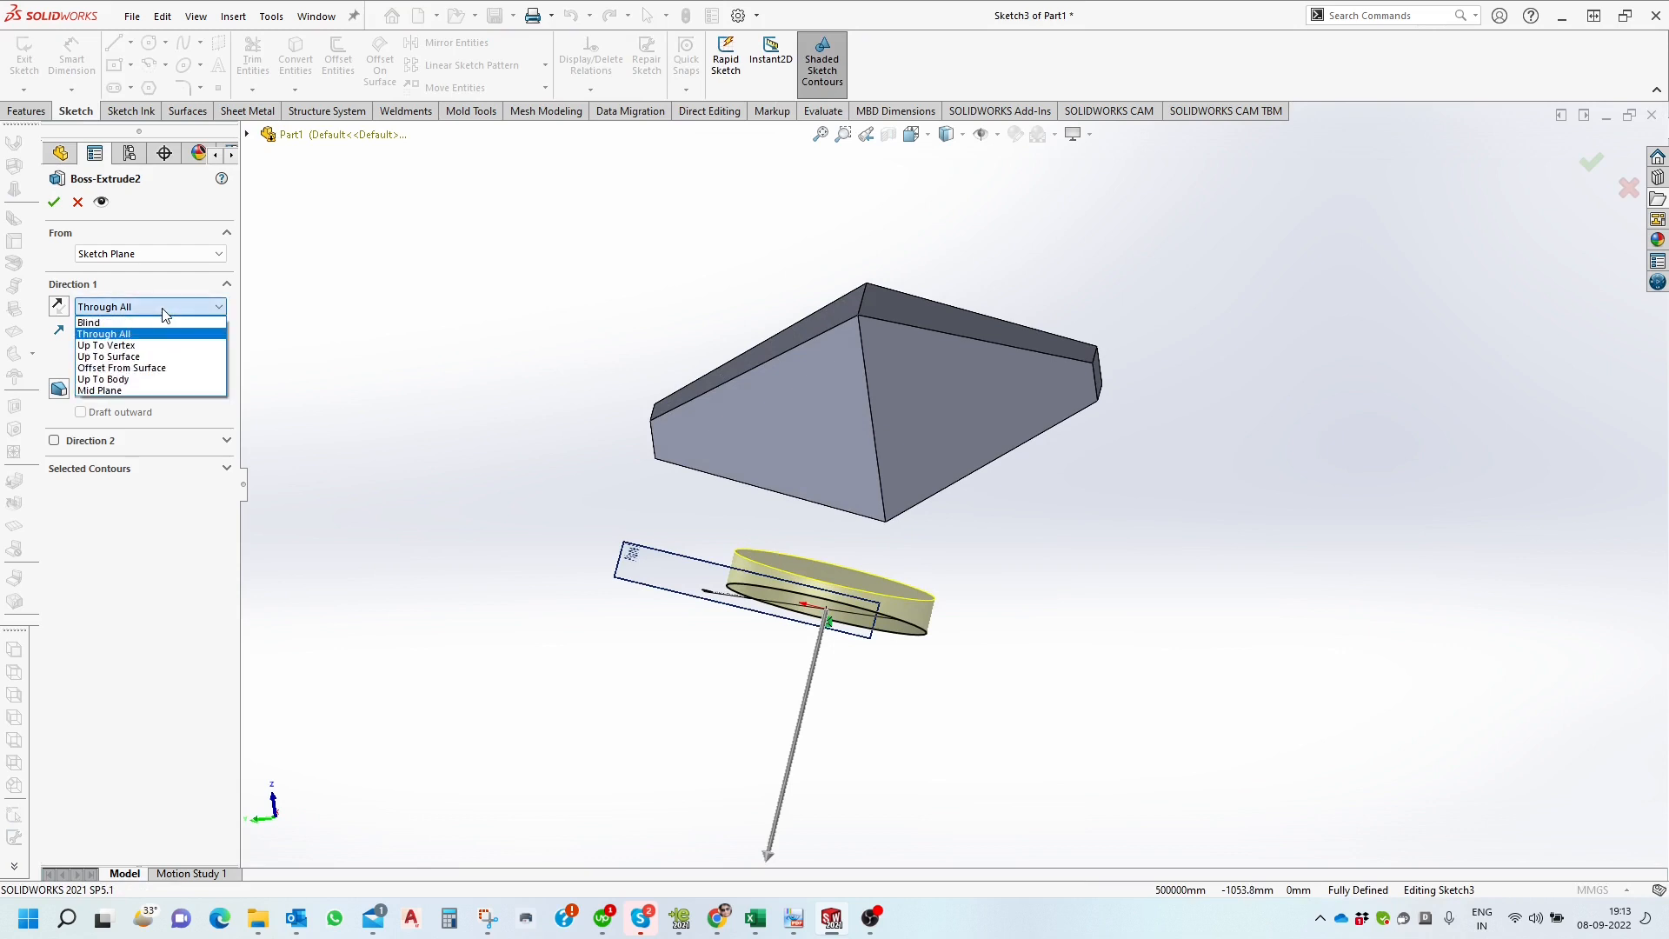
left_click(167, 325)
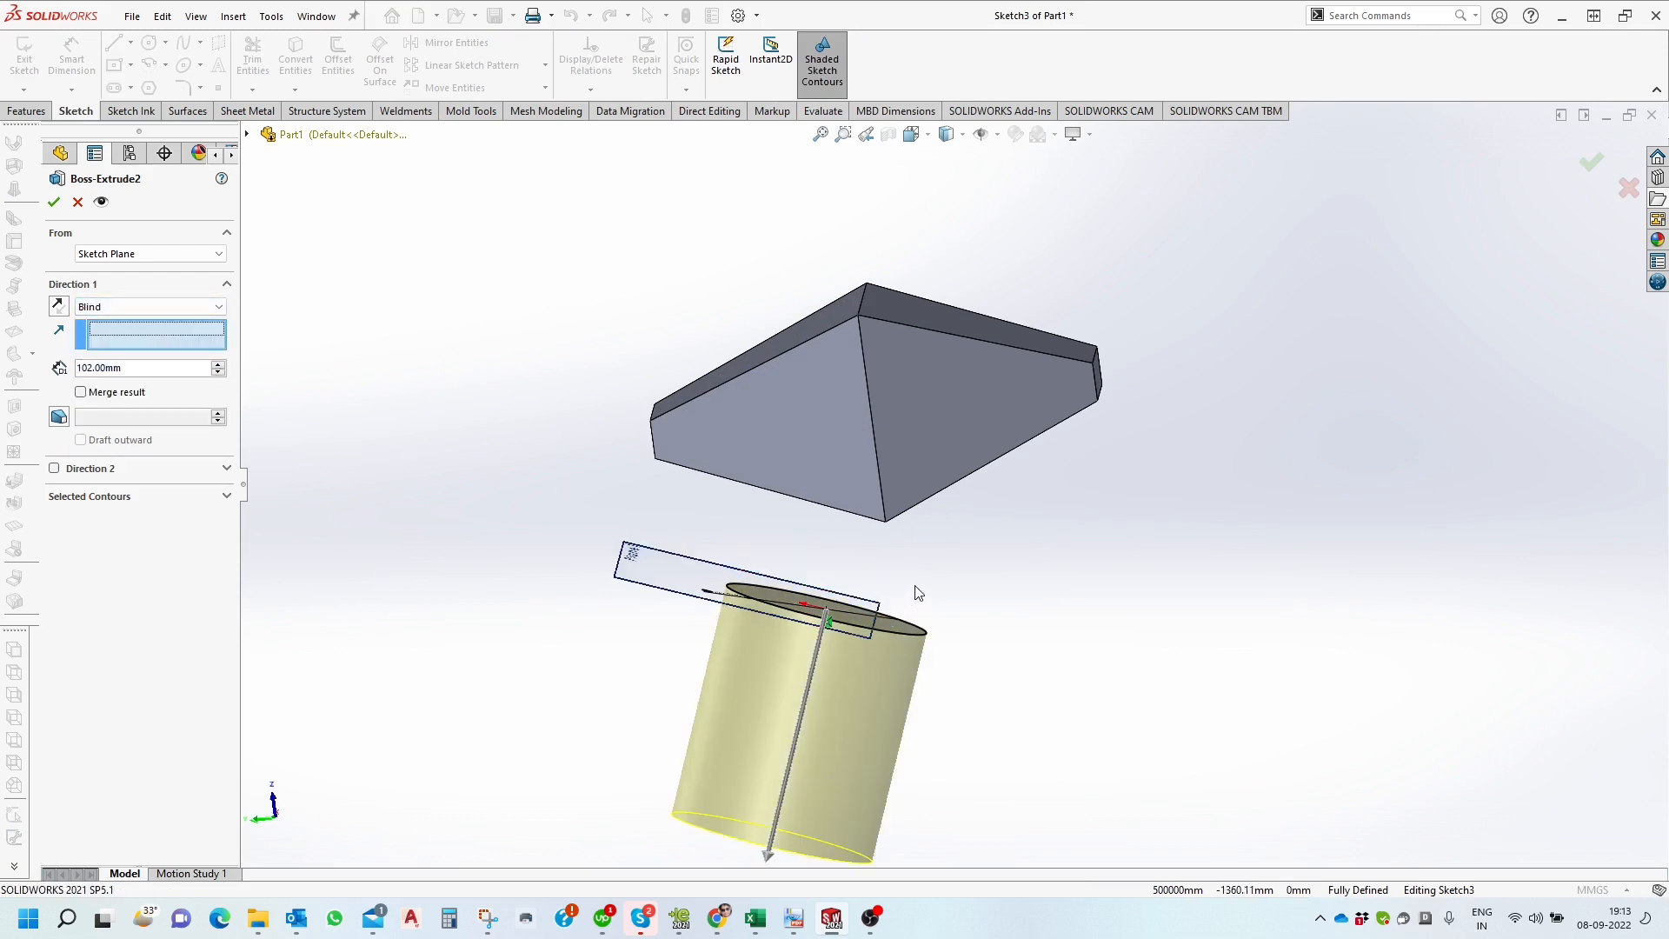
left_click(957, 480)
middle_click_drag(961, 513, 923, 566)
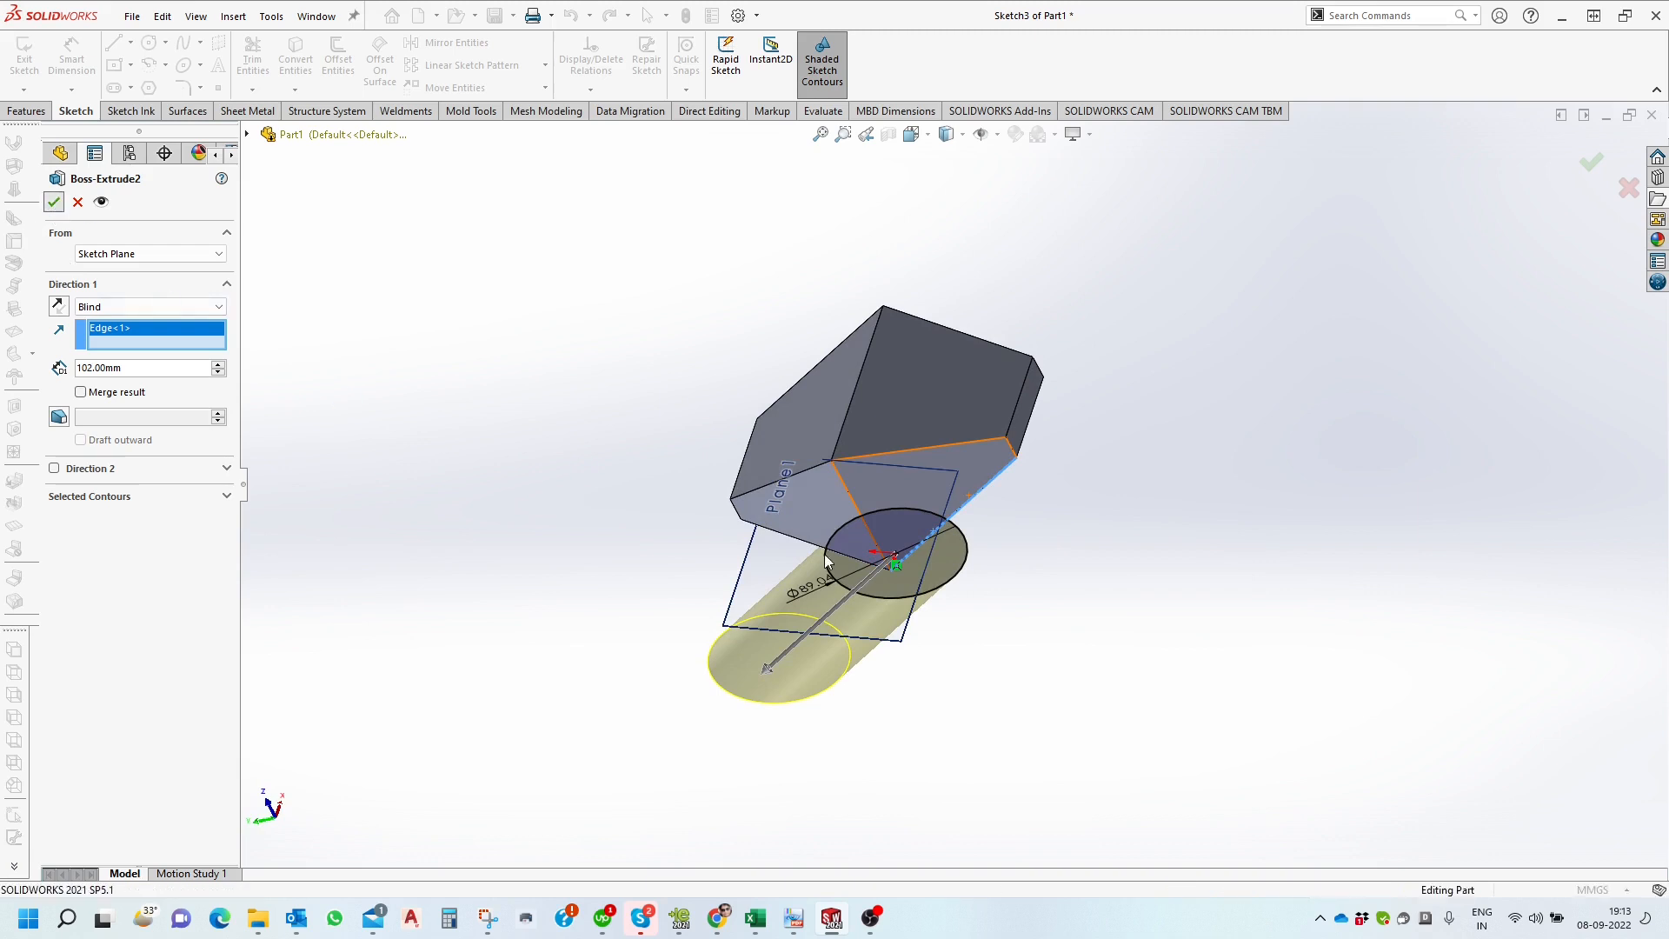
key("Return")
Examine the slanted cylinder's direction relative to the drafted block from several standard view orientations.
middle_click_drag(998, 575, 887, 660)
key("space")
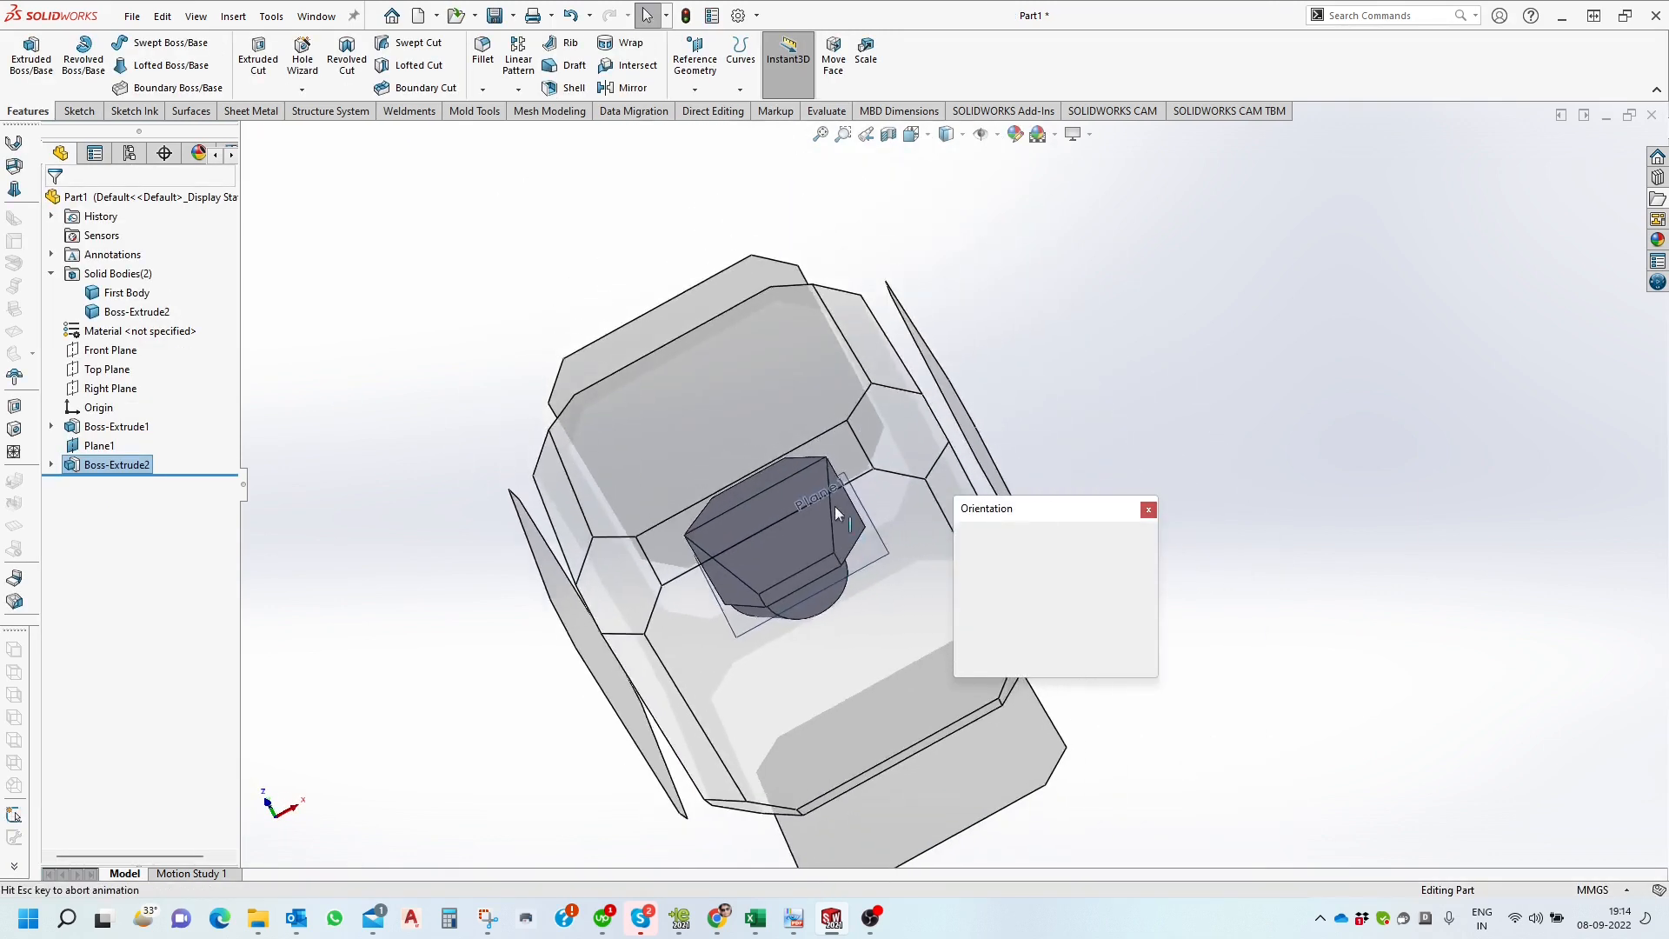
left_click(727, 448)
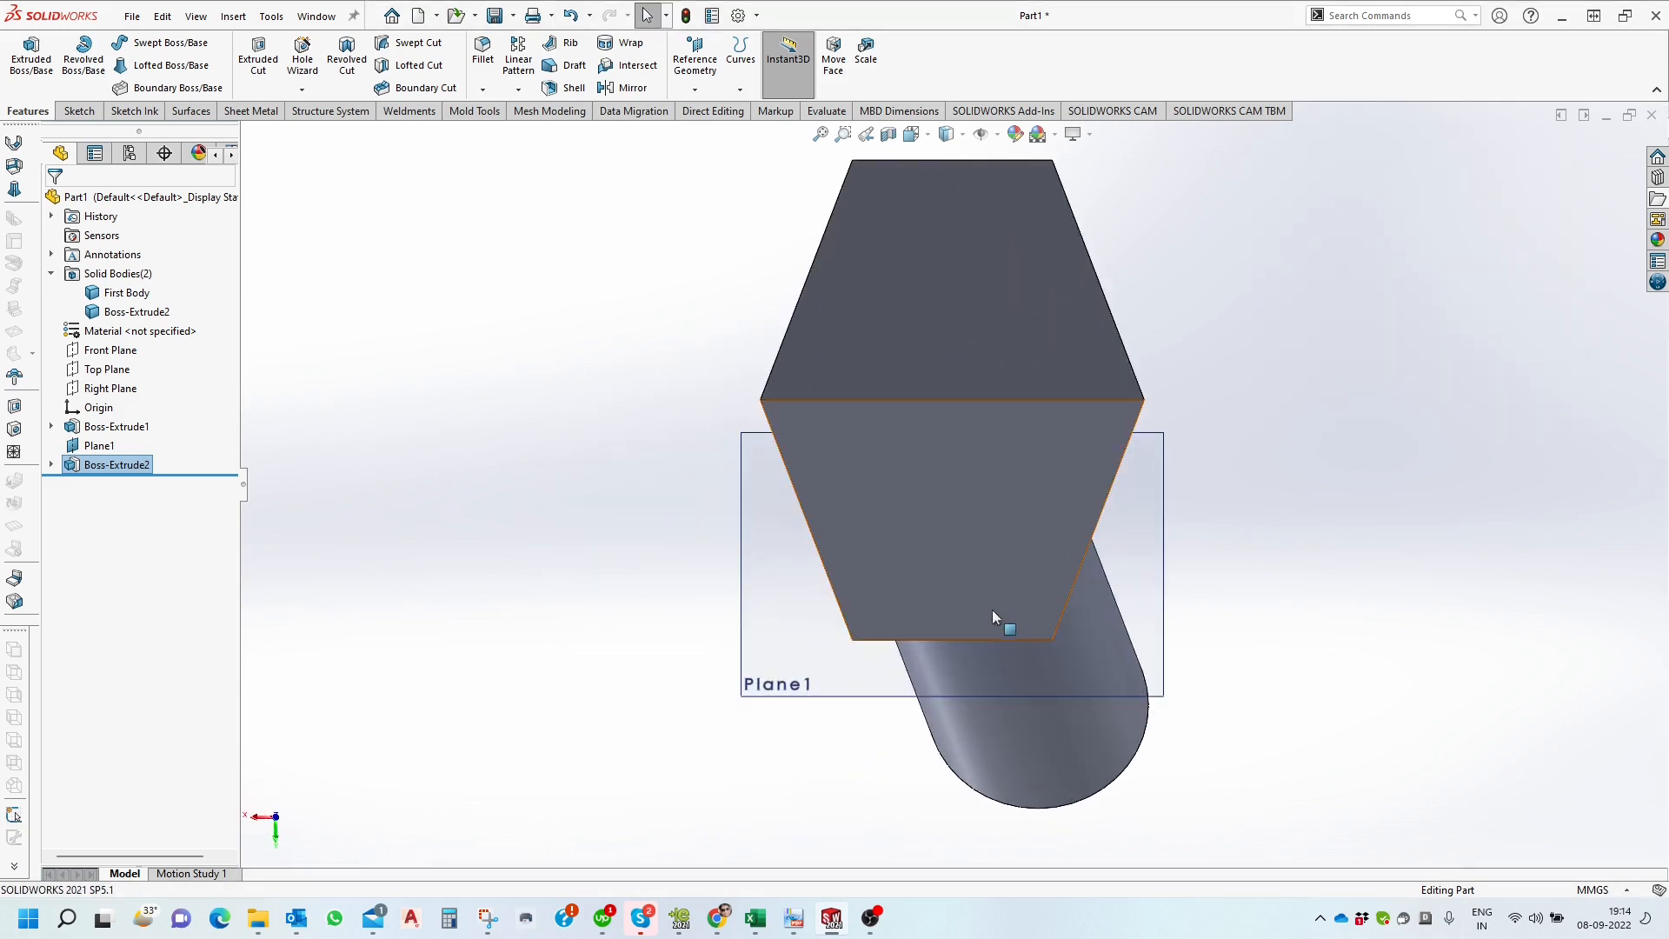
key("space")
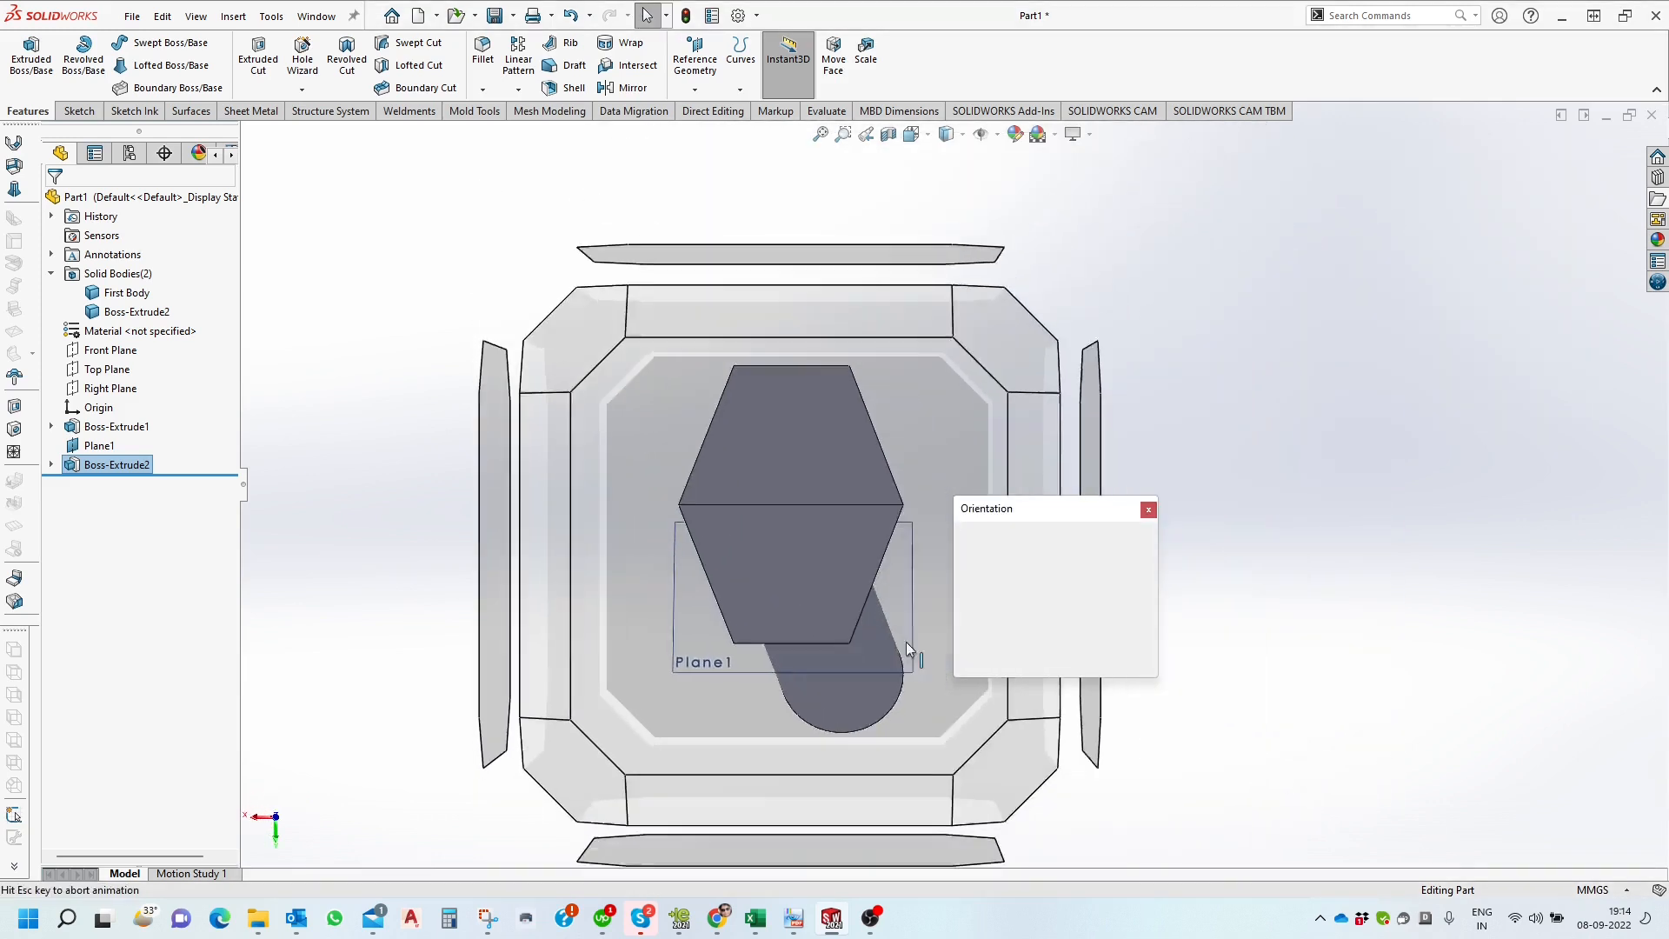
left_click(727, 821)
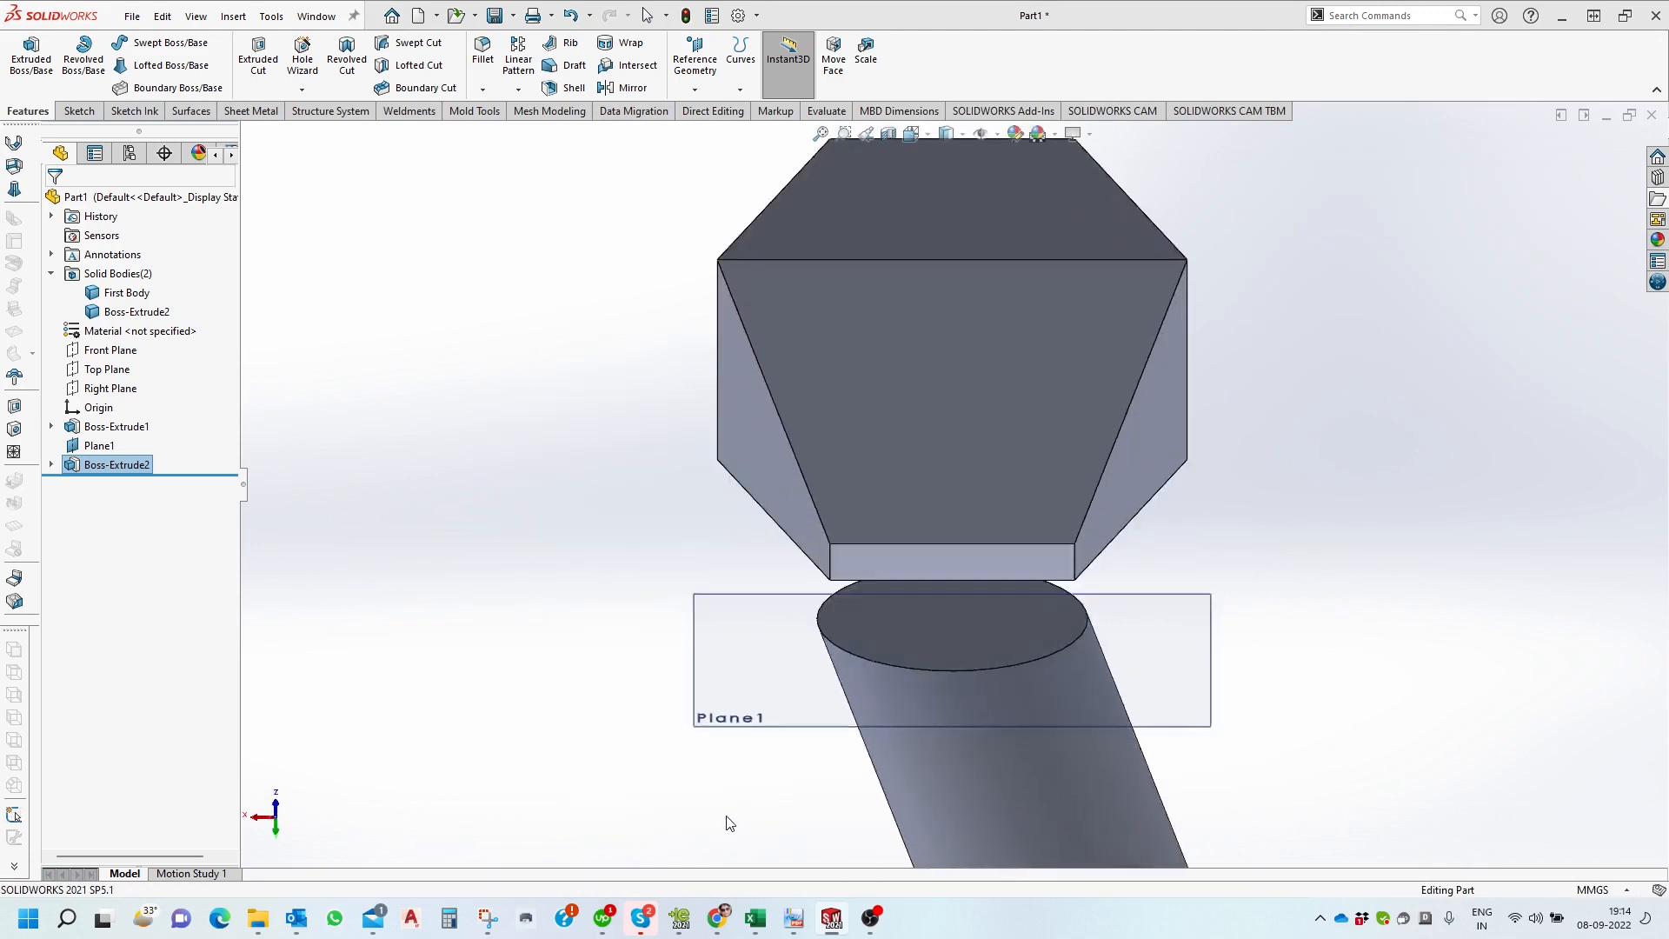
key("space")
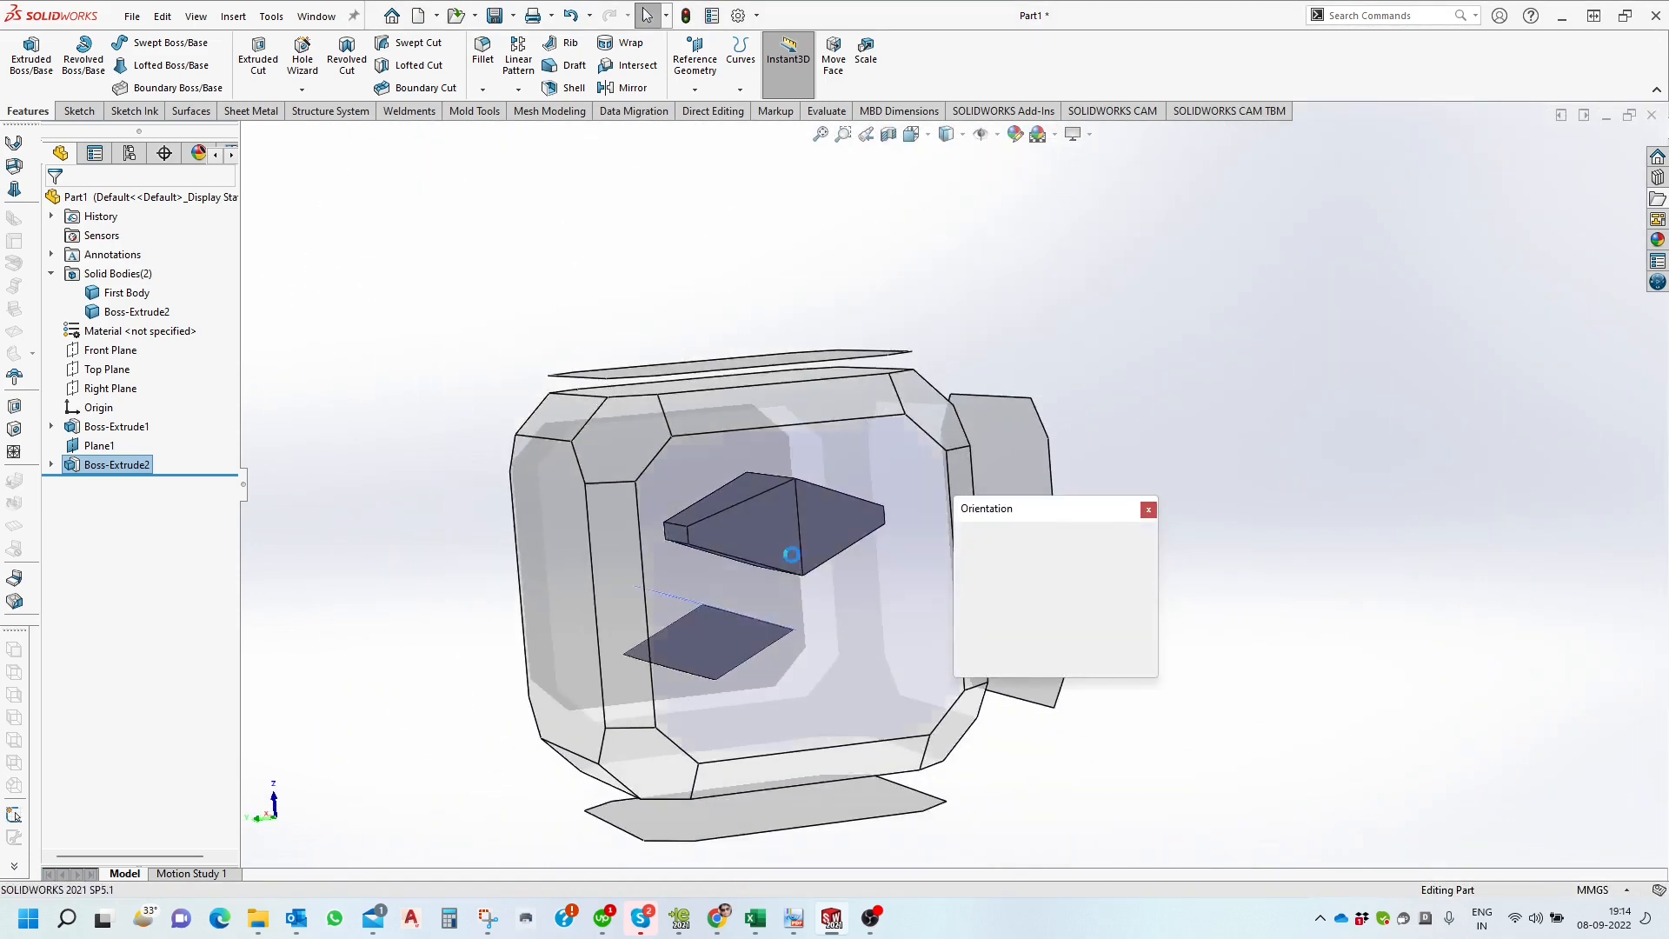
left_click(795, 598)
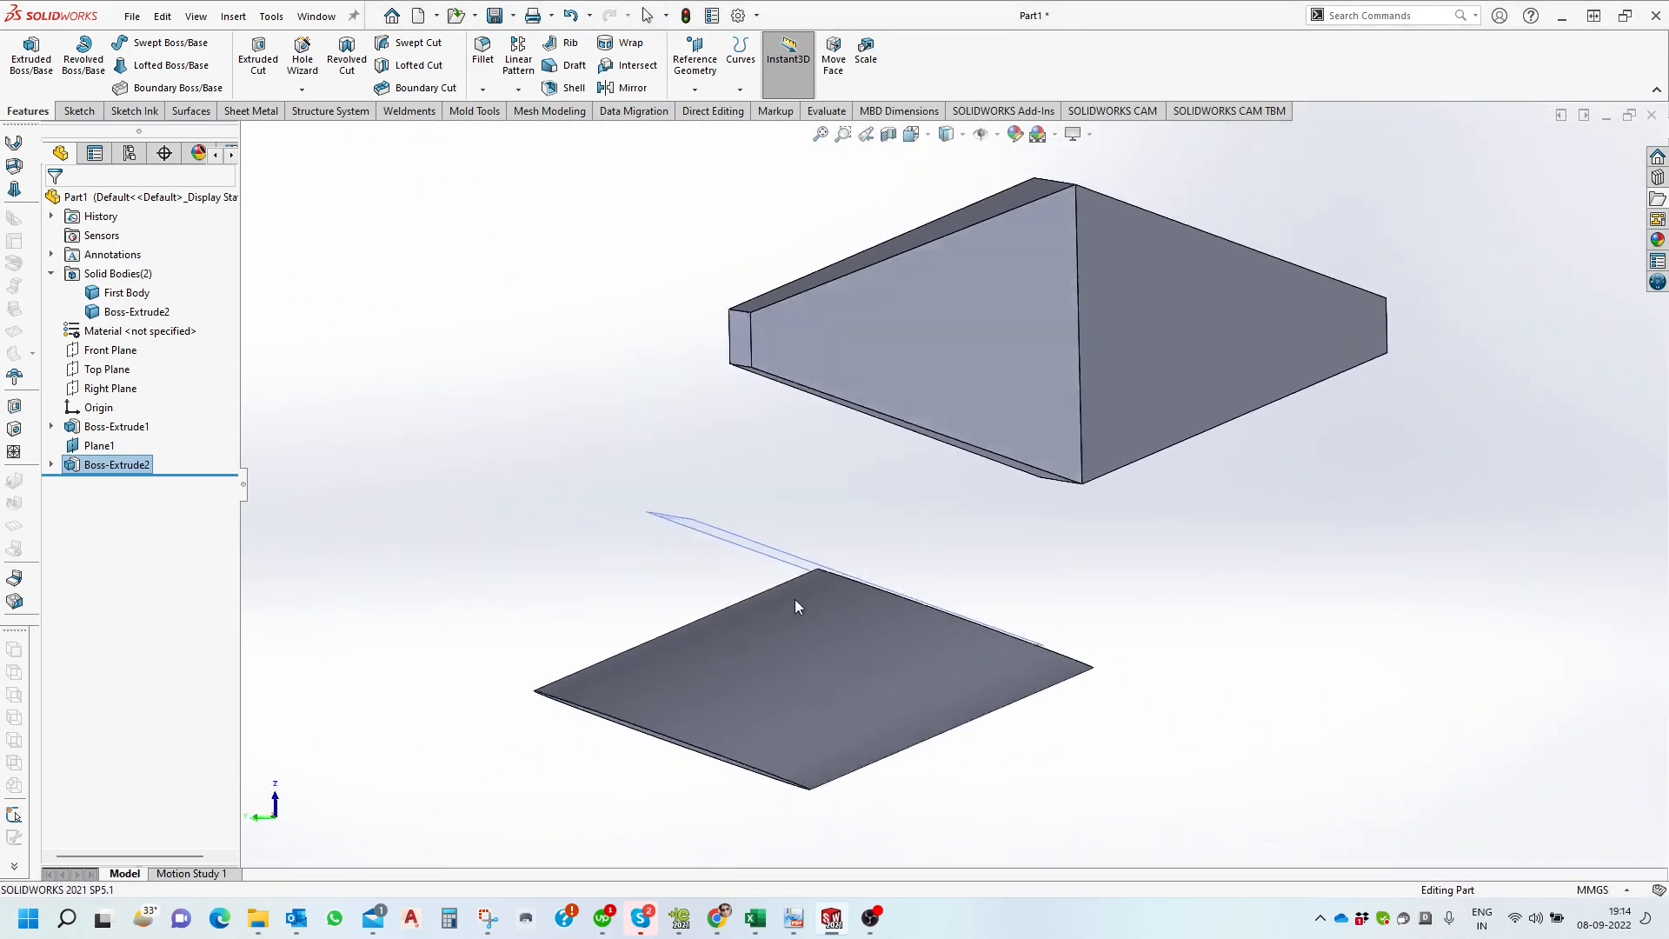
middle_click_drag(962, 545, 982, 589)
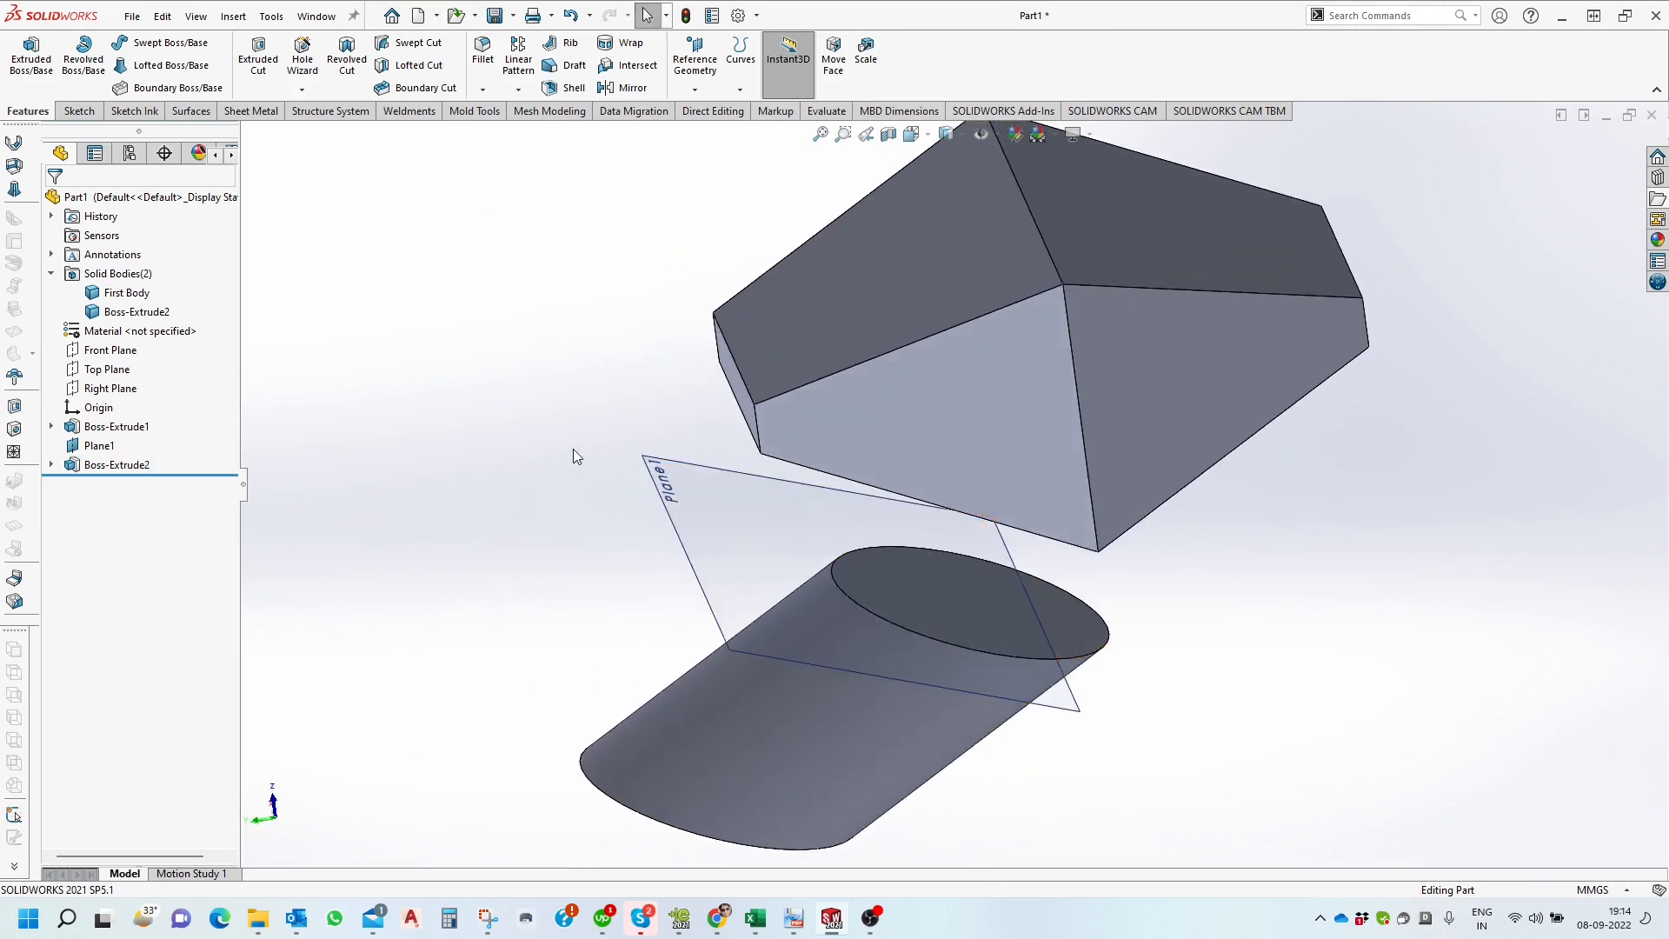
Edit the circle's extrusion to start from Surface/Face/Plane, using the block's underside face as the start face.
right_click(136, 467)
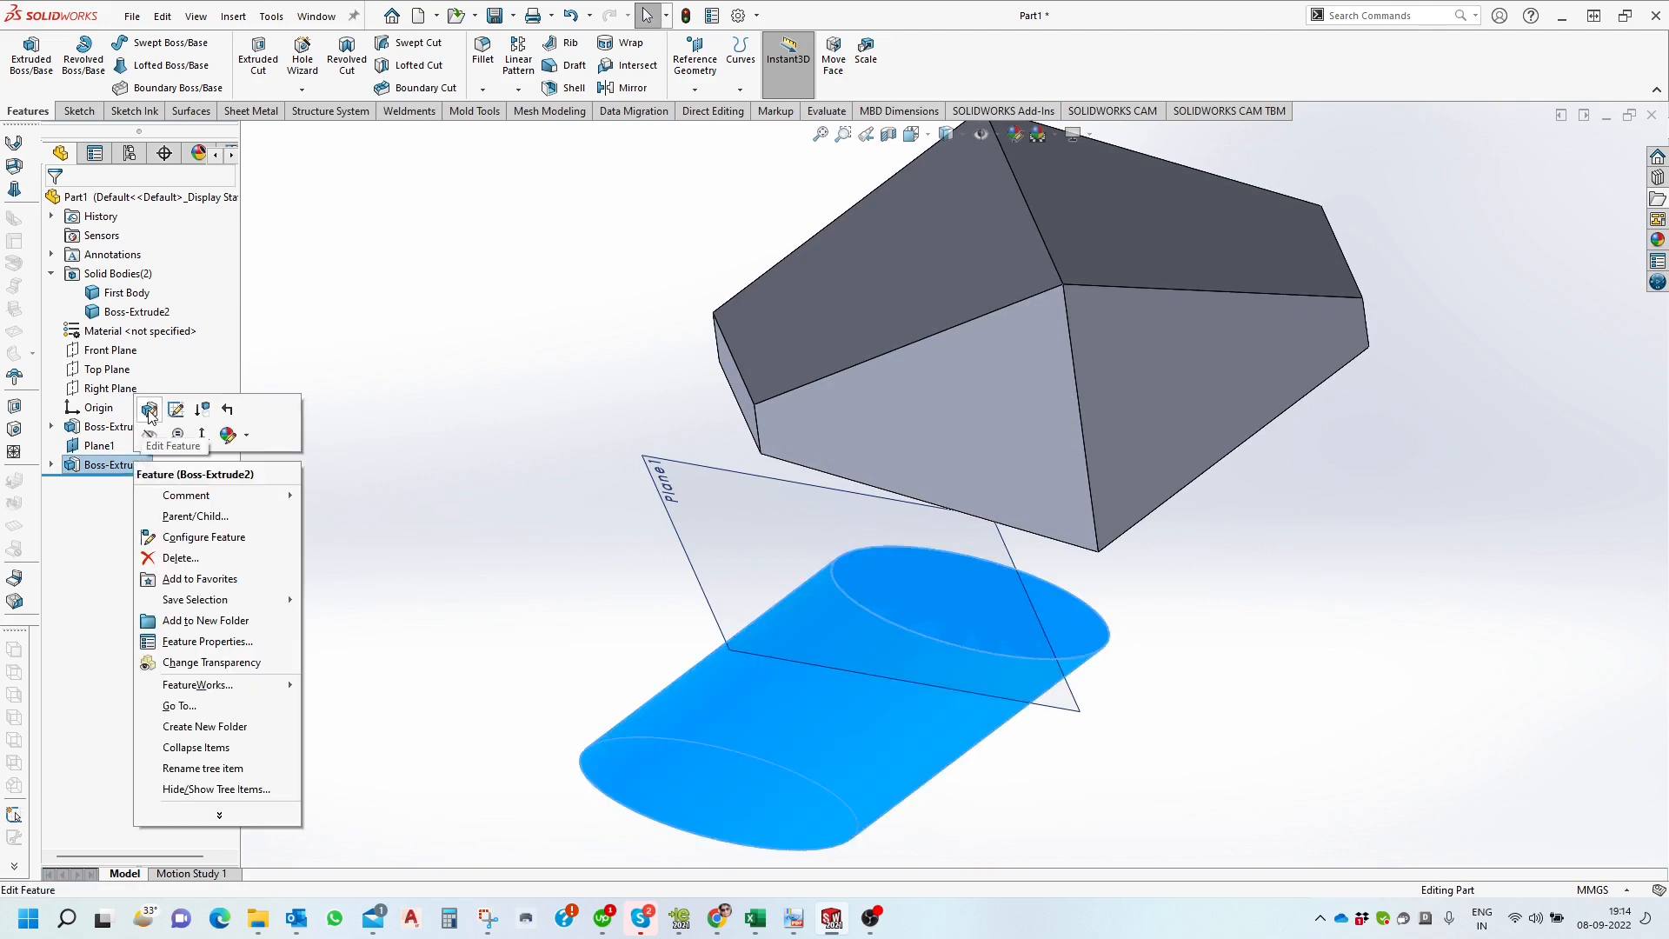
left_click(149, 409)
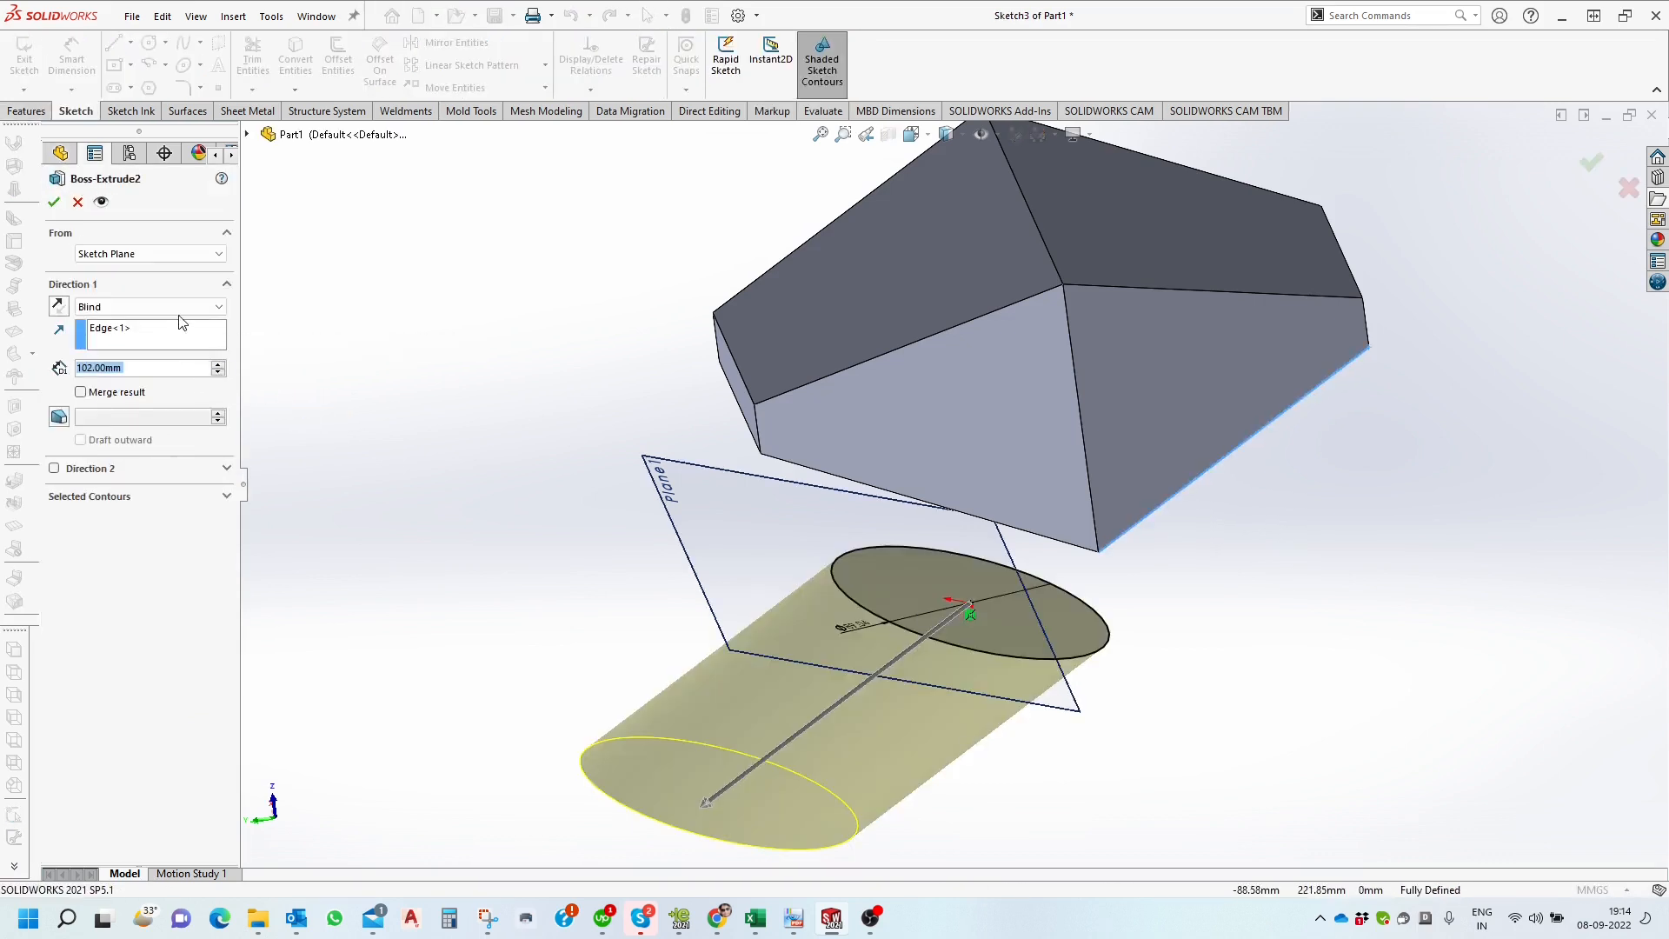
left_click(176, 254)
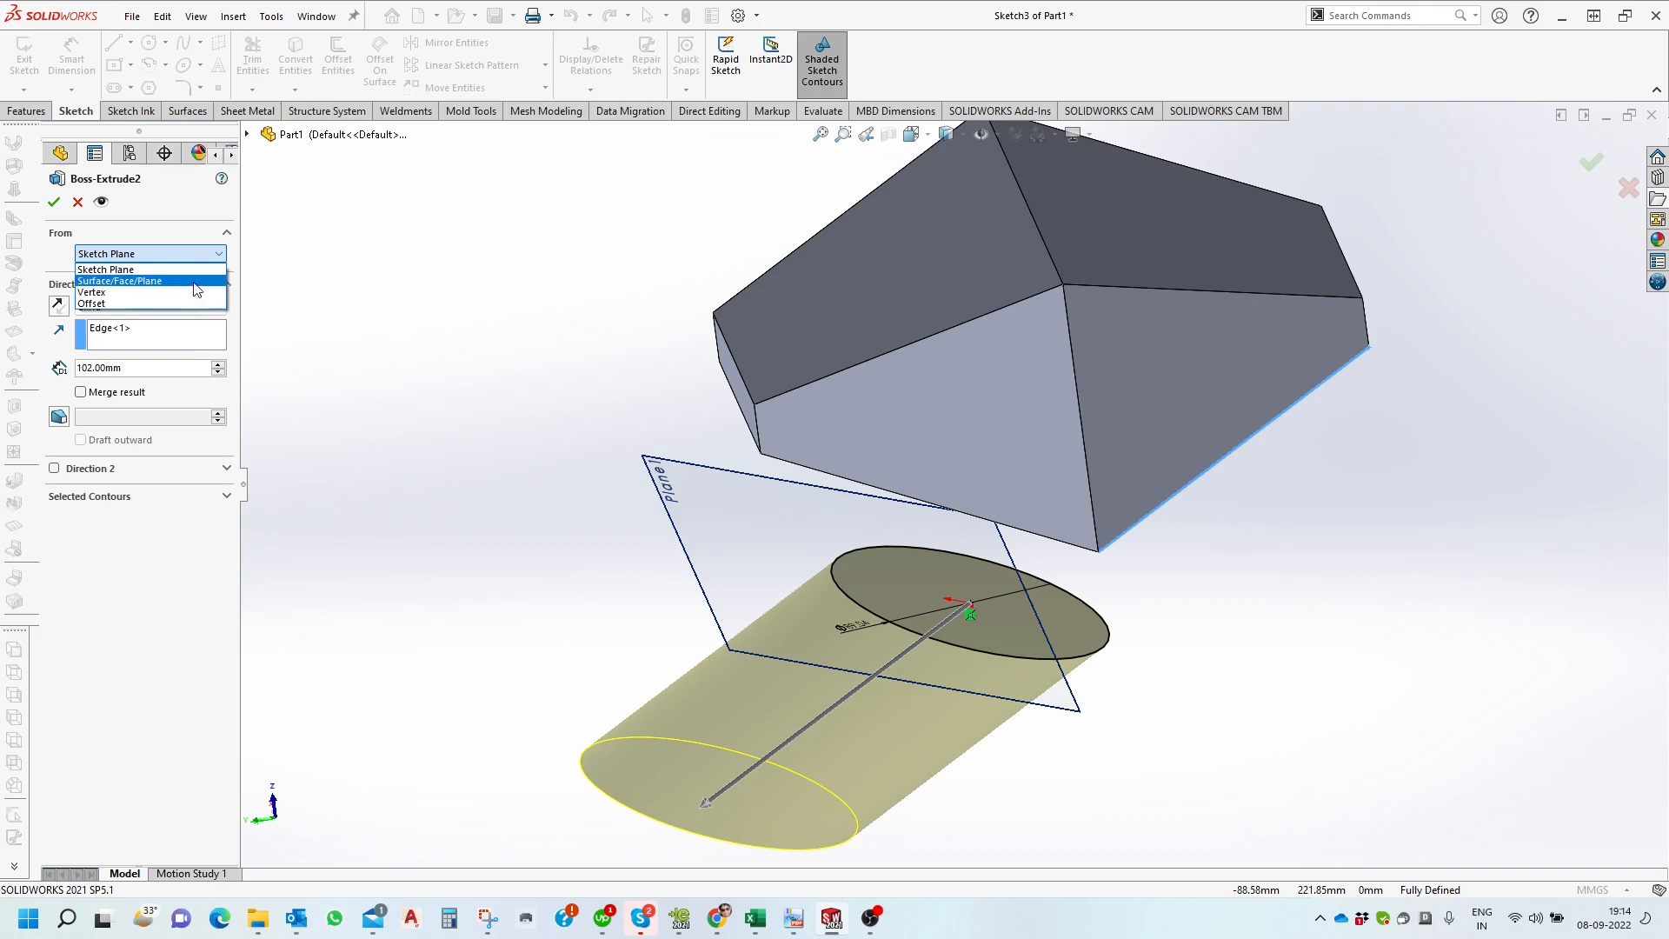
left_click(109, 281)
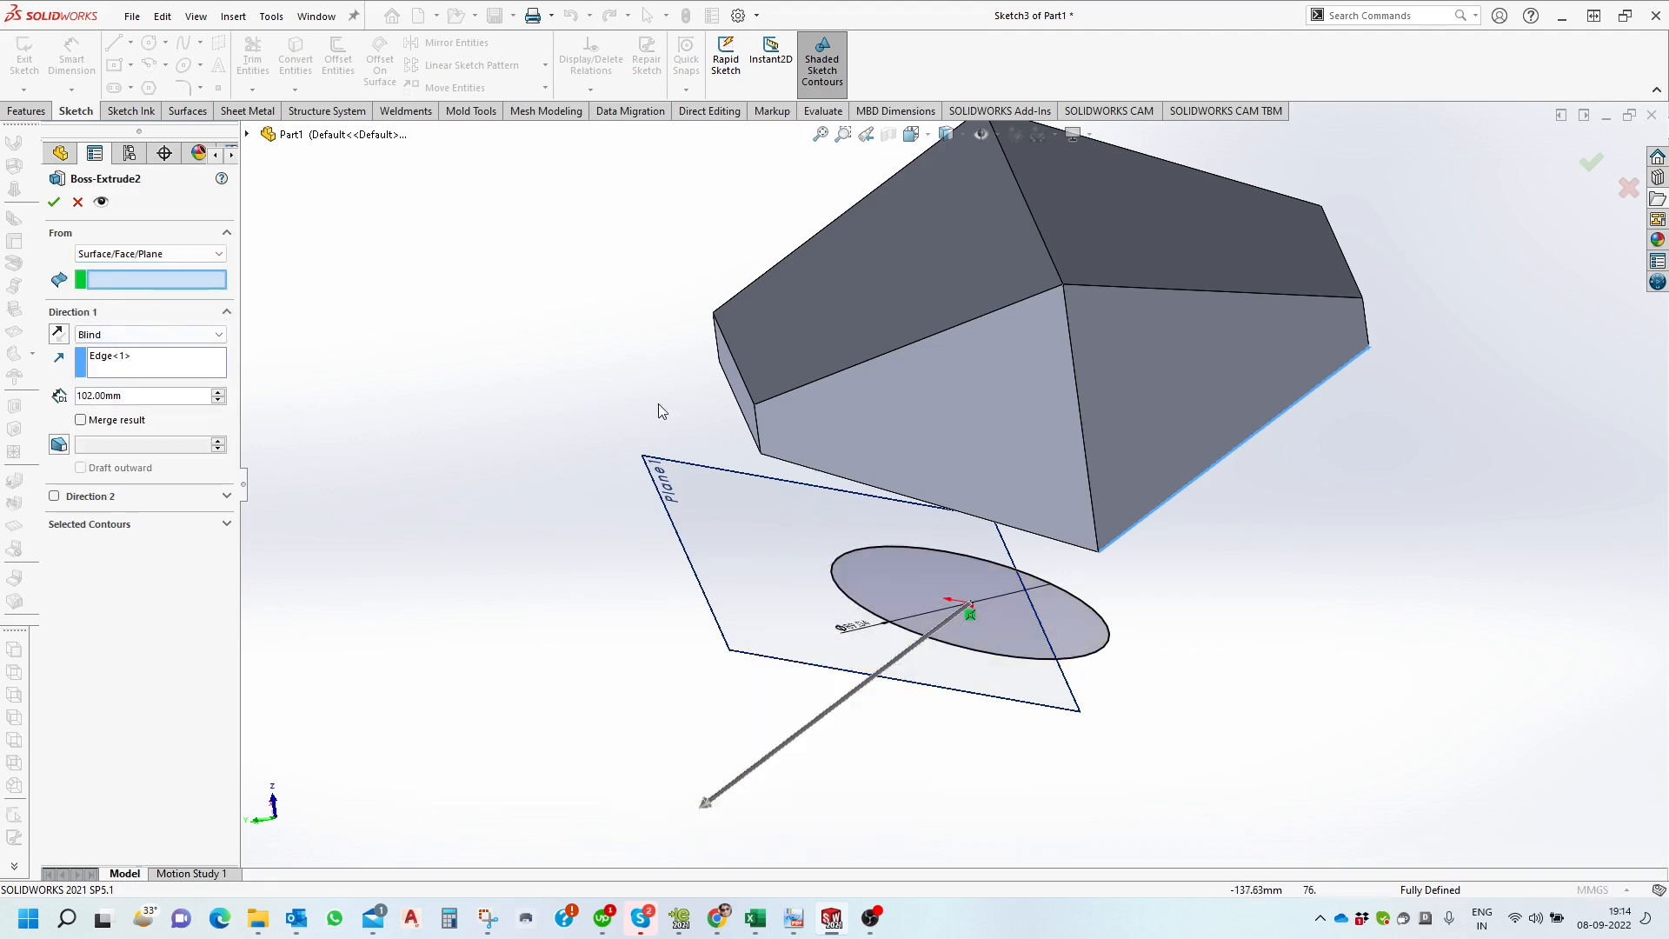
mouse_move(730, 411)
middle_mouse_down()
mouse_move(696, 346)
mouse_move(707, 264)
middle_mouse_up()
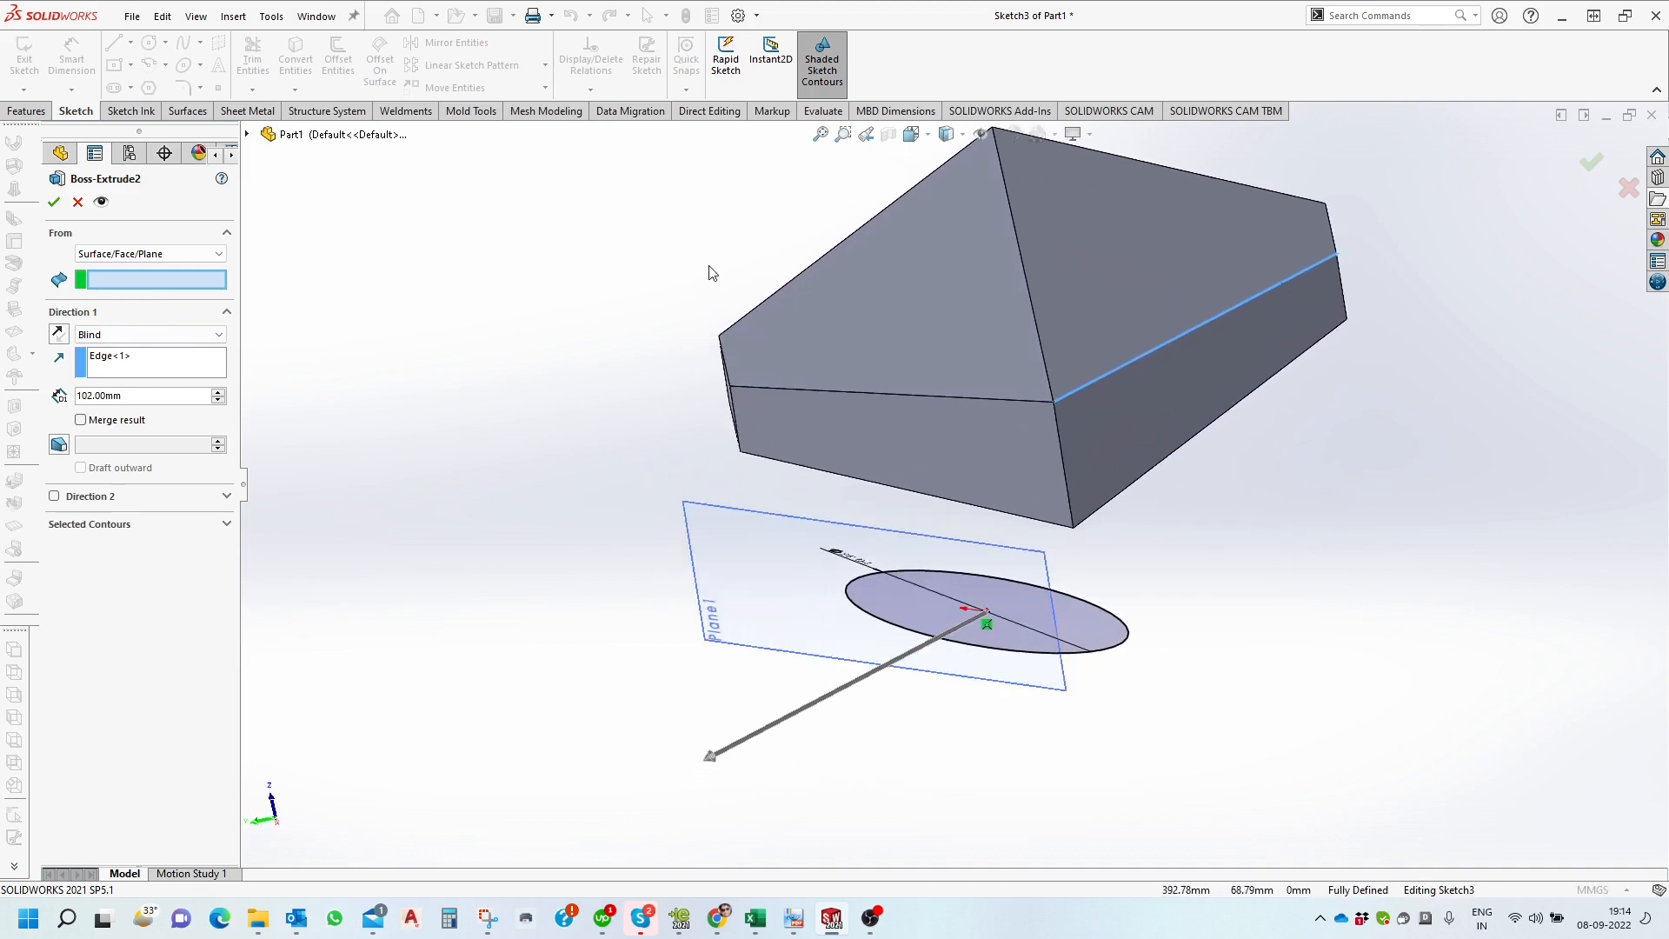
left_click(847, 440)
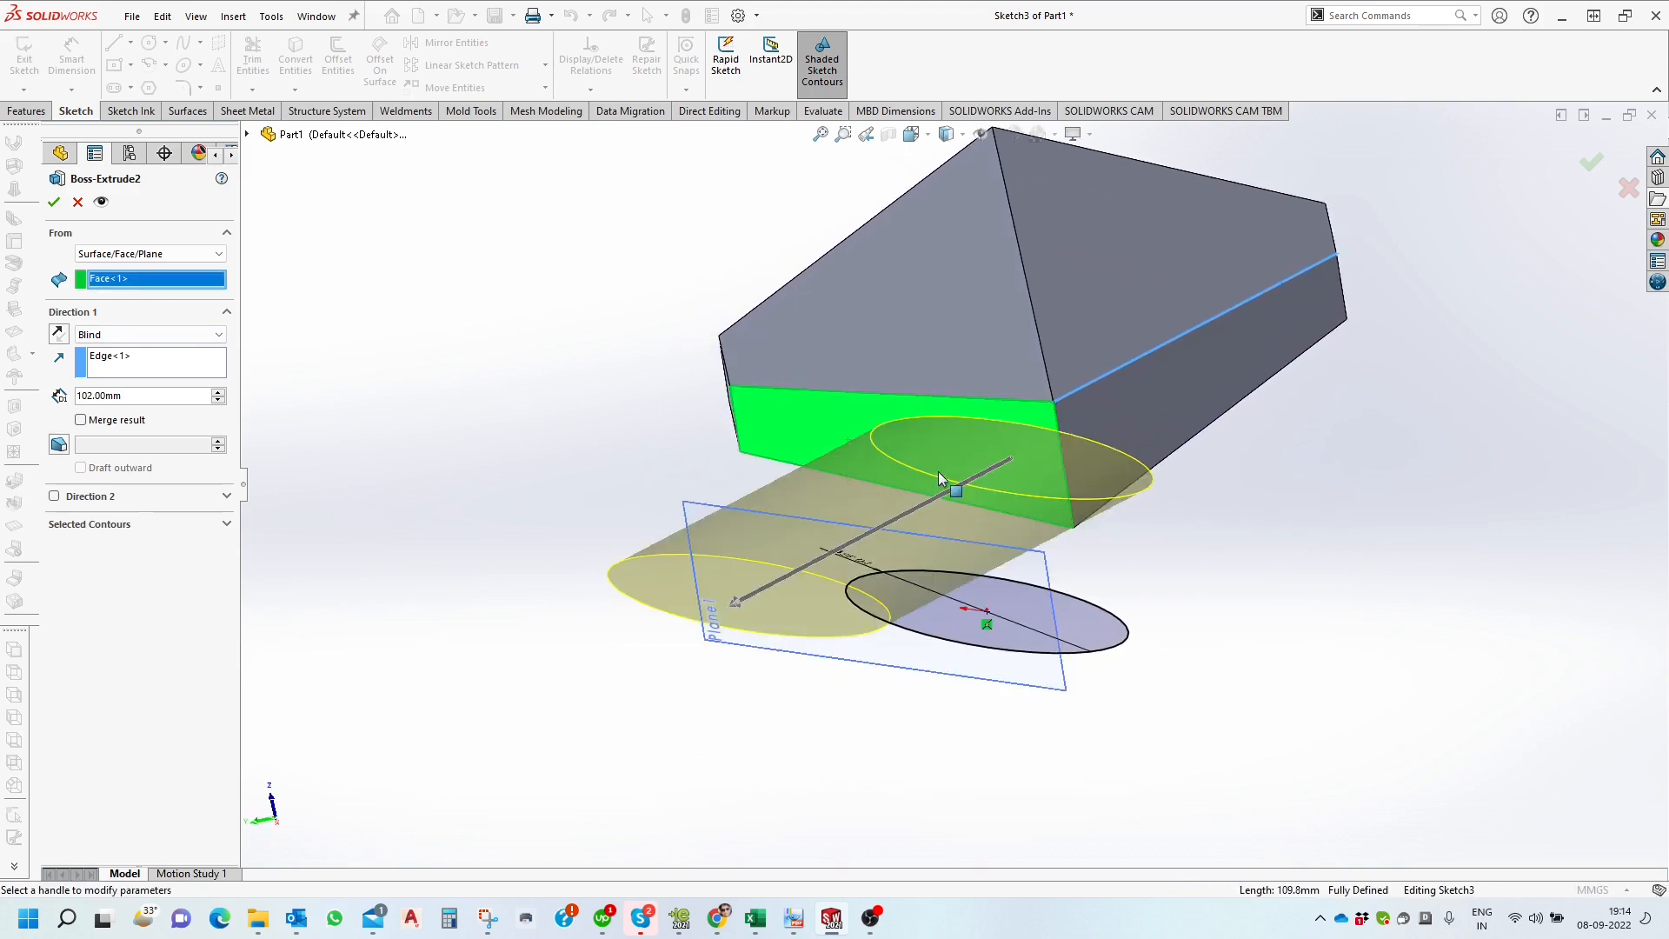
middle_click_drag(937, 471, 920, 580)
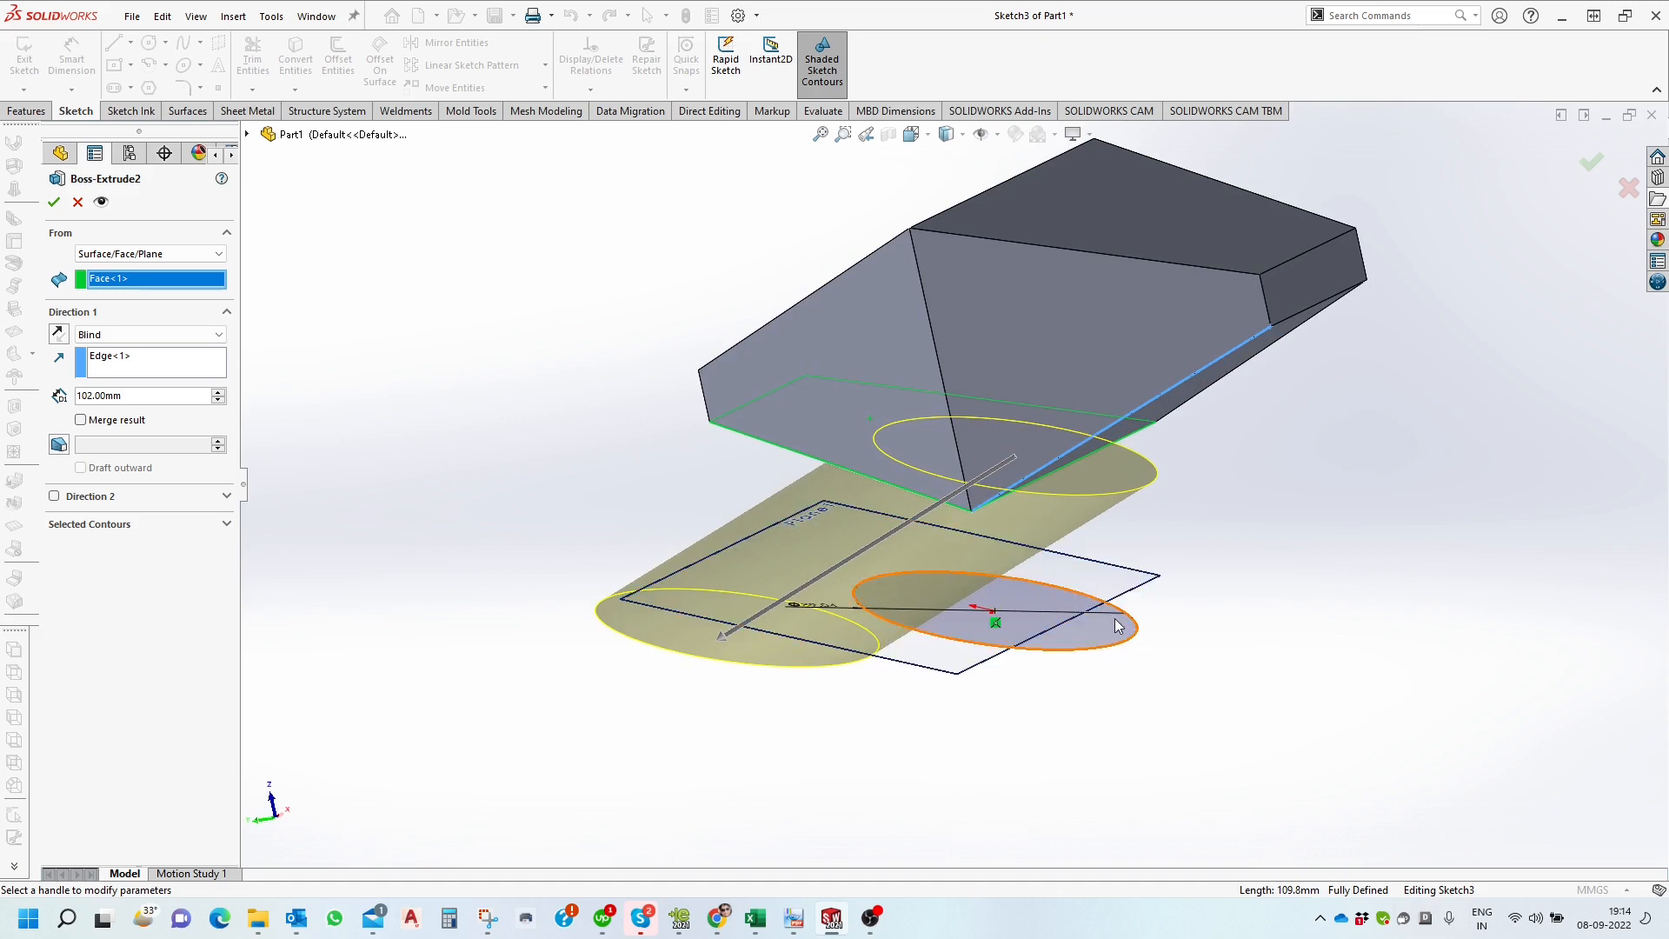
mouse_move(1119, 626)
middle_mouse_down()
mouse_move(1166, 495)
mouse_move(973, 434)
middle_mouse_up()
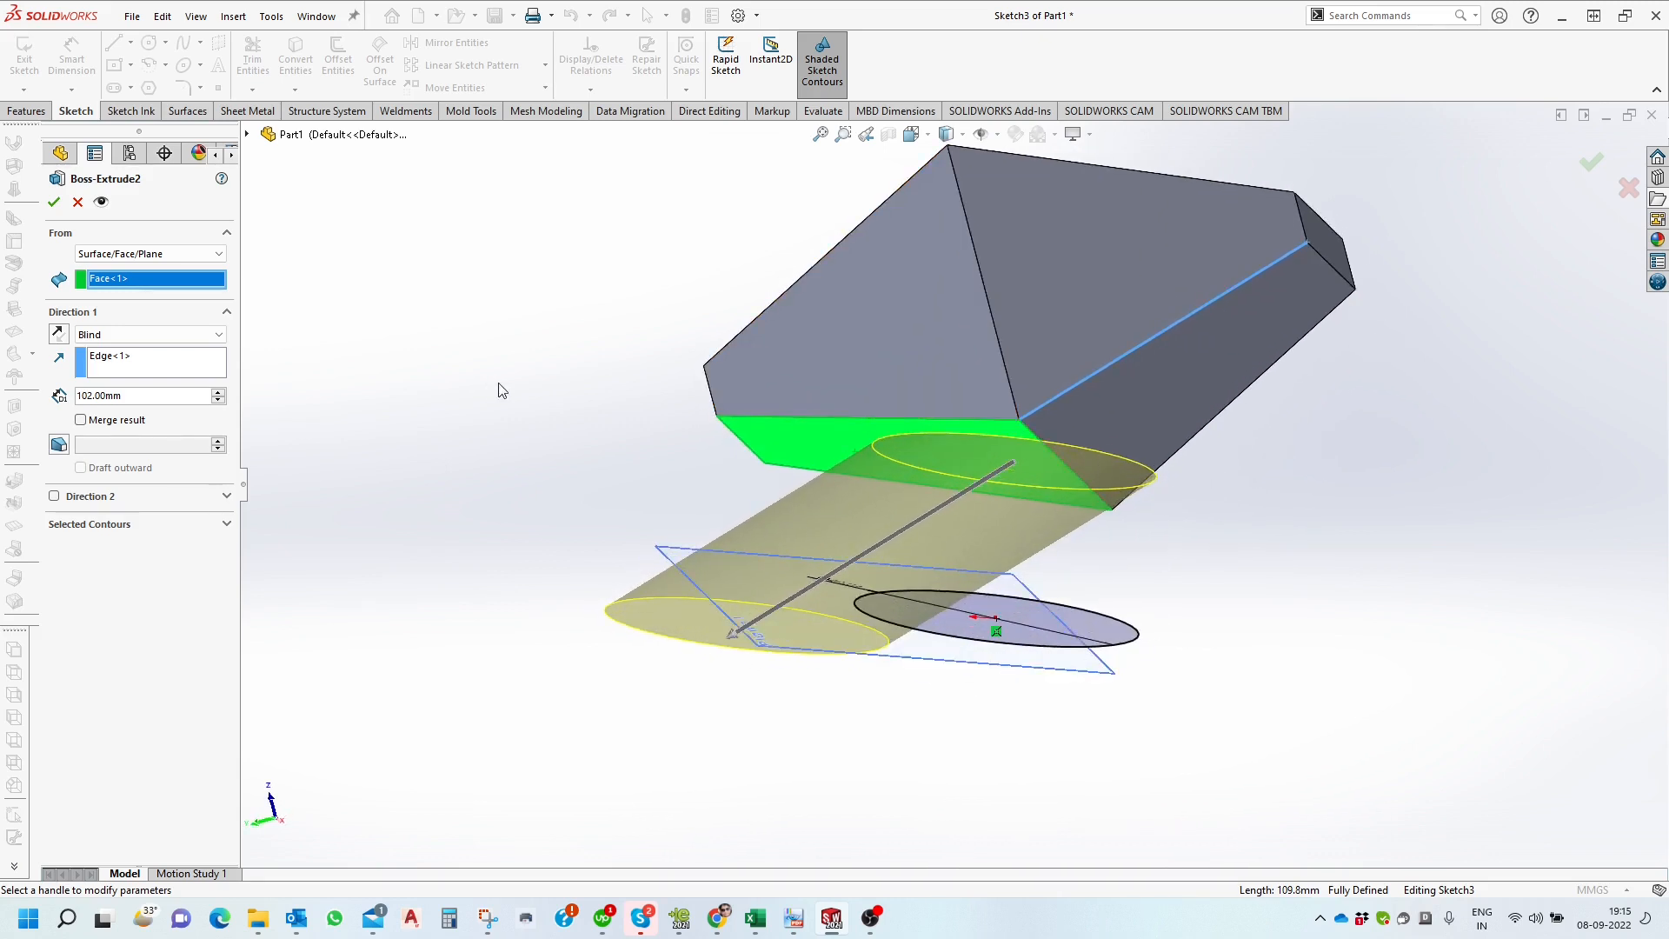
middle_click_drag(1039, 497, 1023, 439)
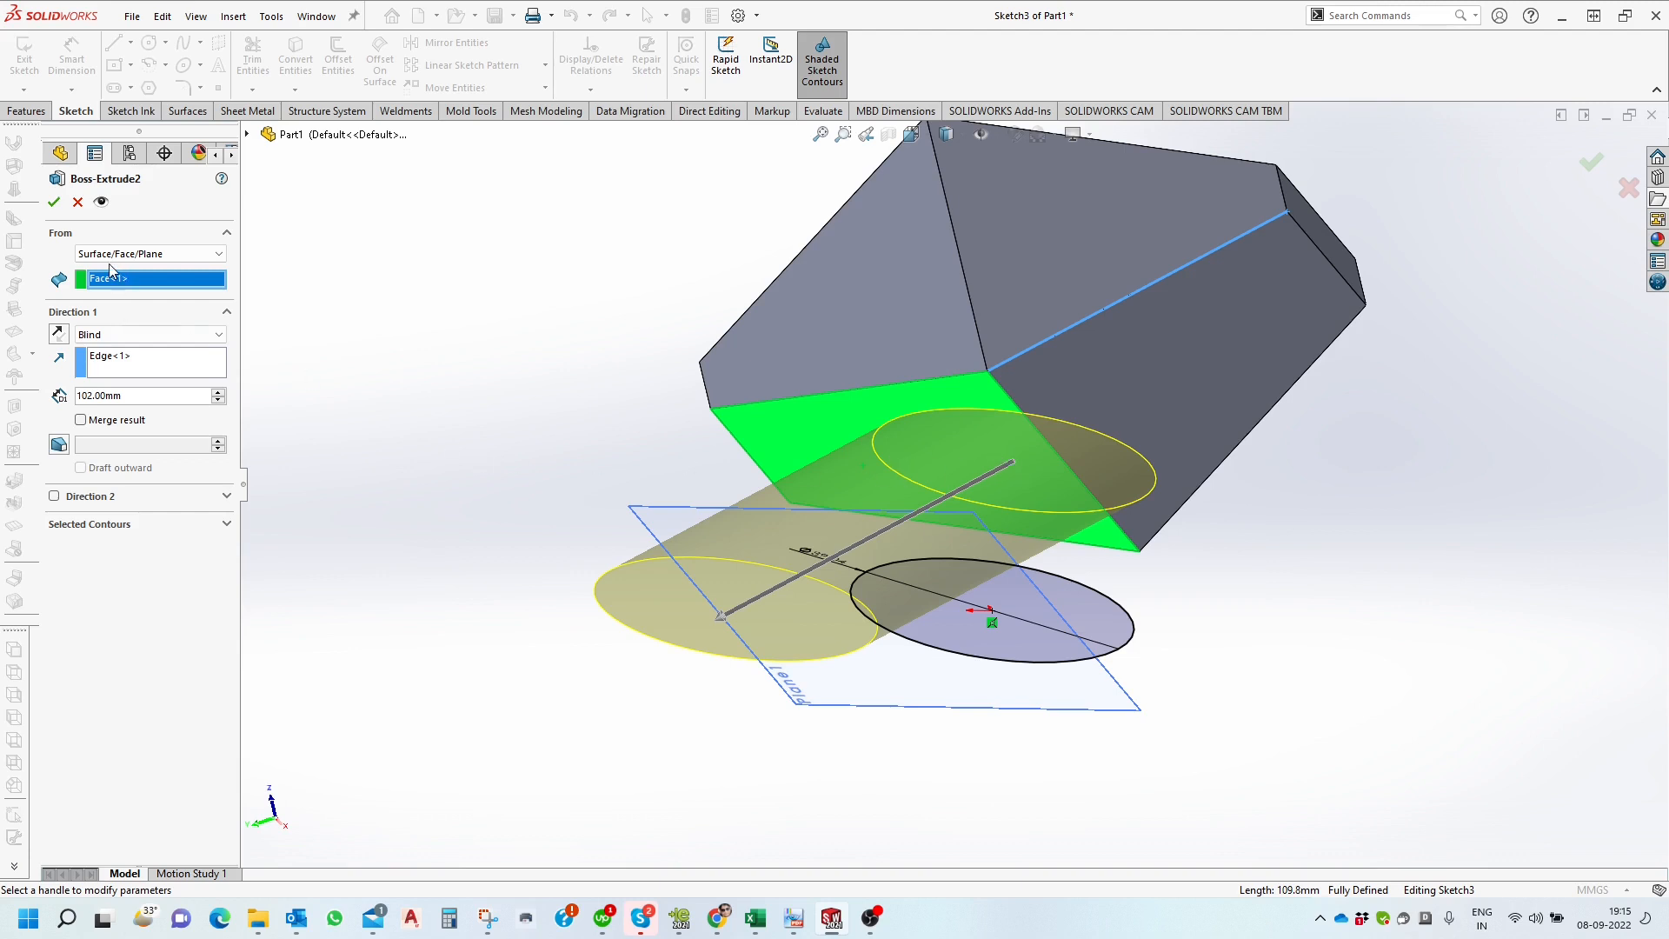
Change the extrusion's start condition to Vertex and choose the corner vertex of the block's underside face.
left_click(205, 254)
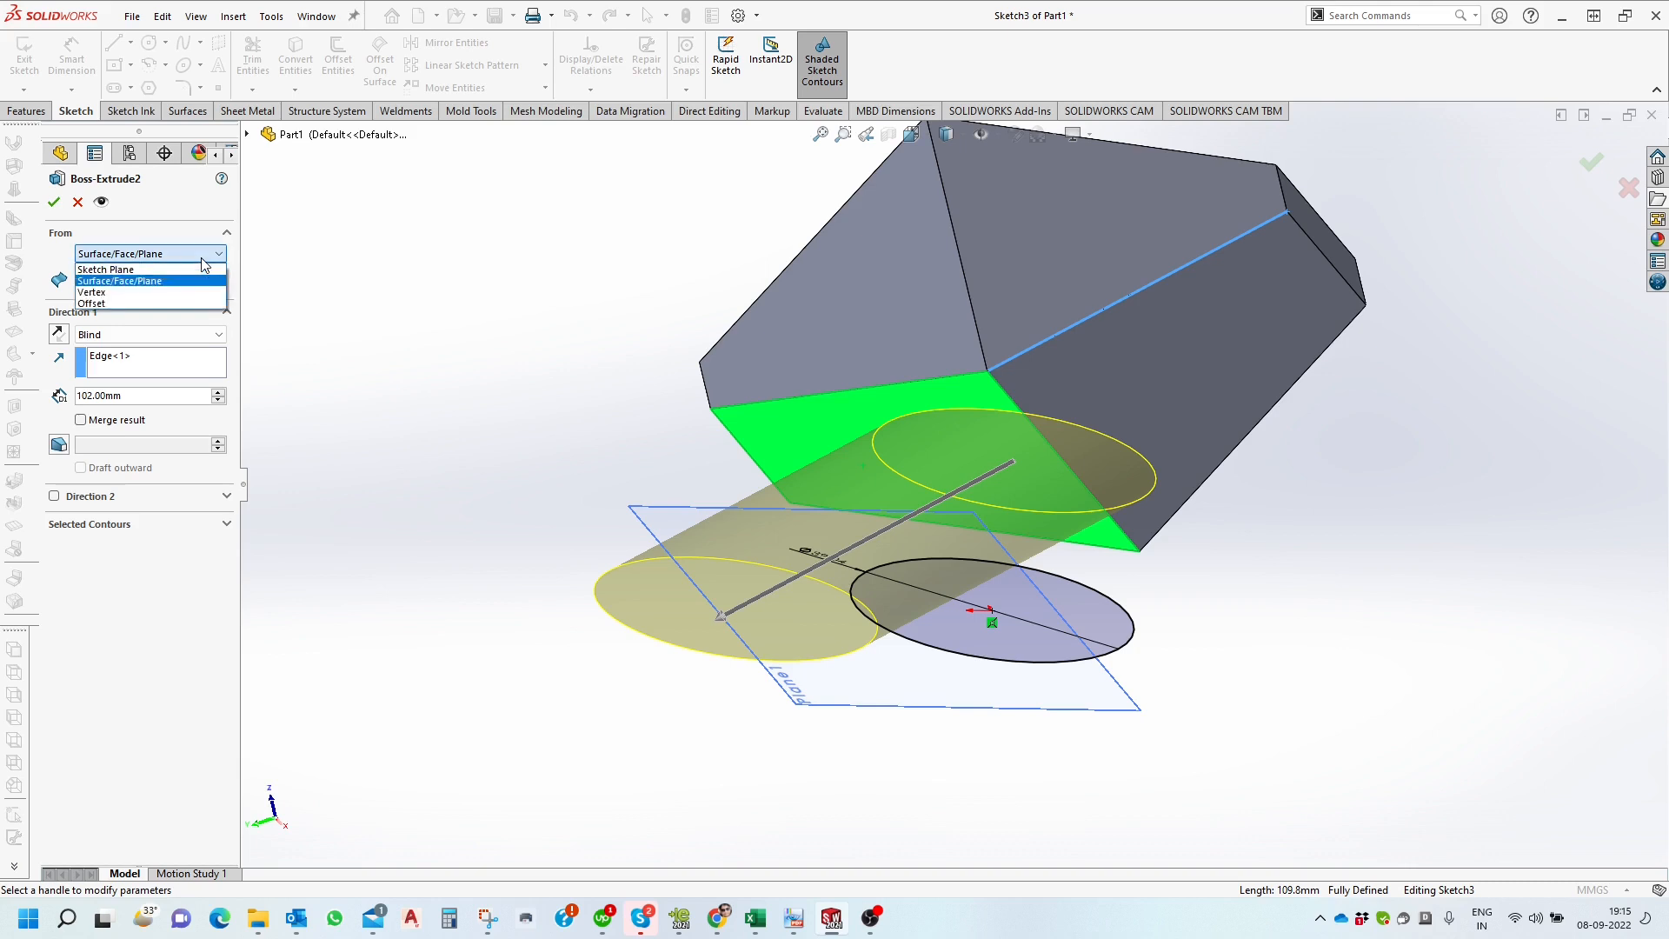
left_click(200, 295)
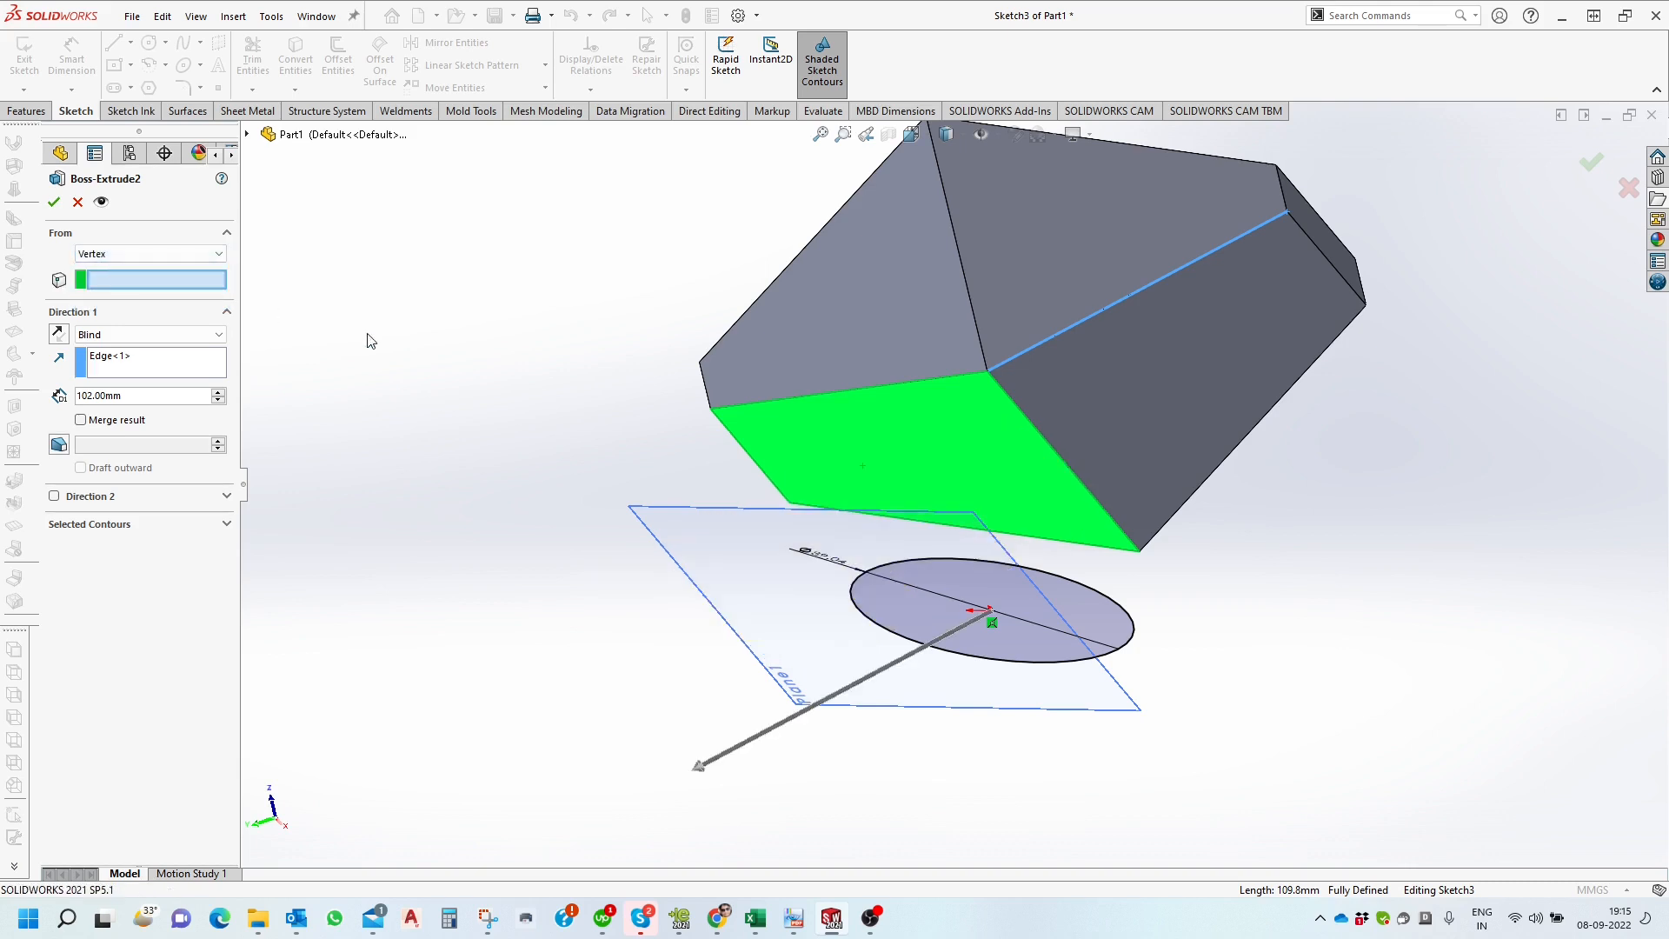
middle_click_drag(901, 473, 911, 539)
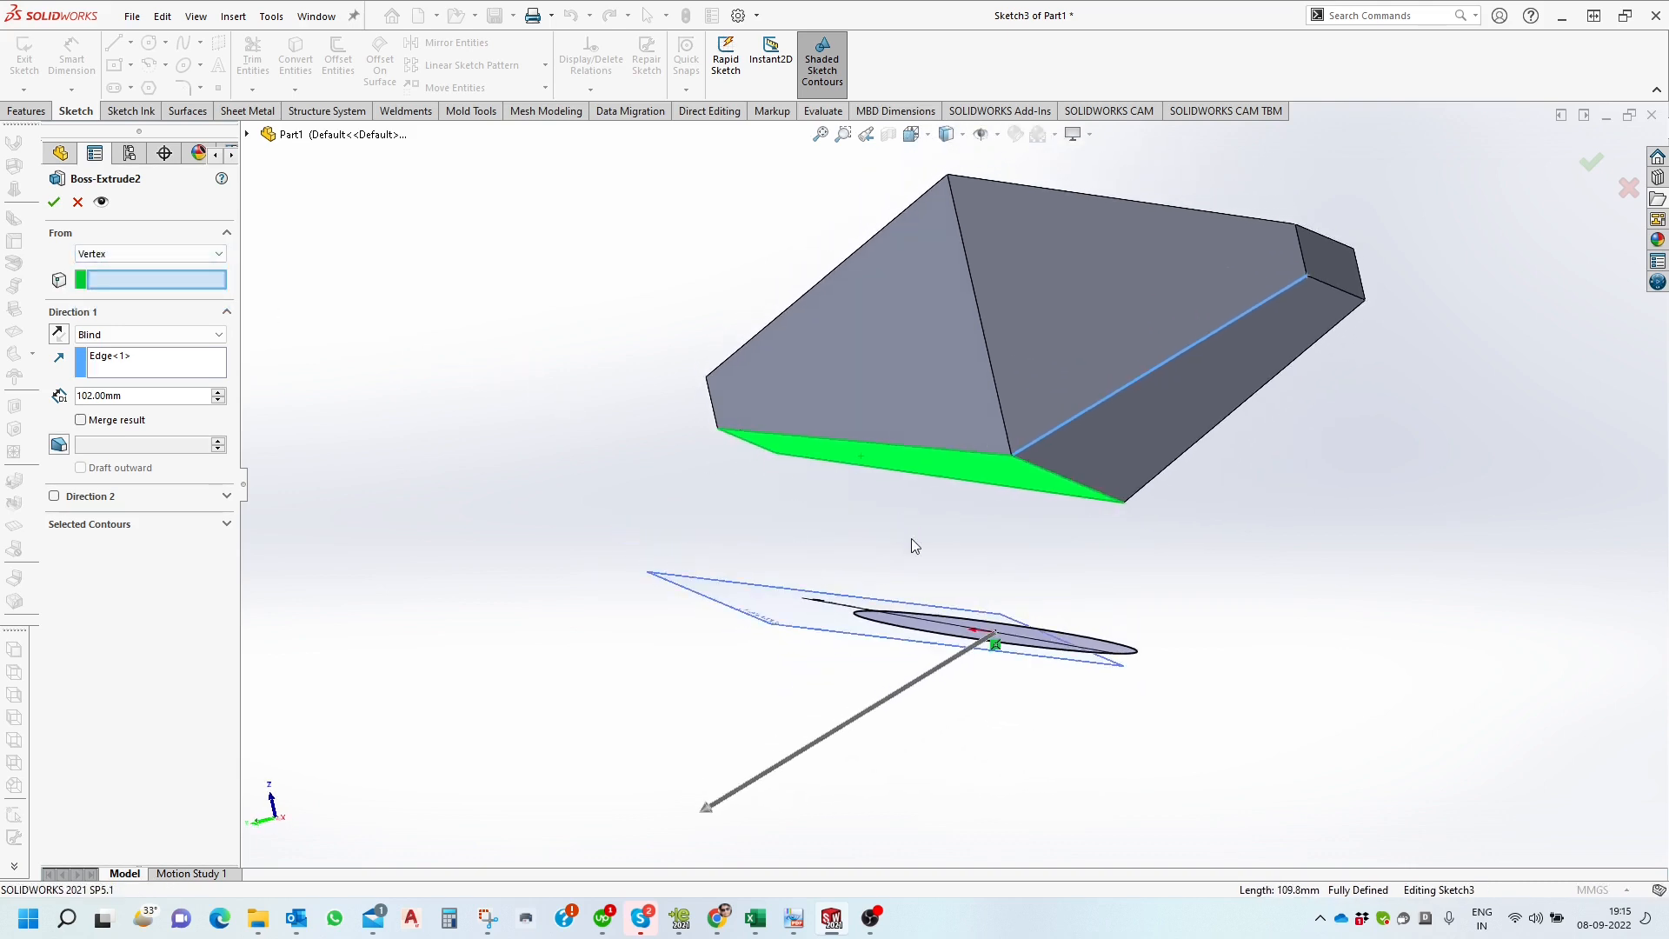
left_click(1017, 455)
middle_click_drag(1025, 497, 1001, 521)
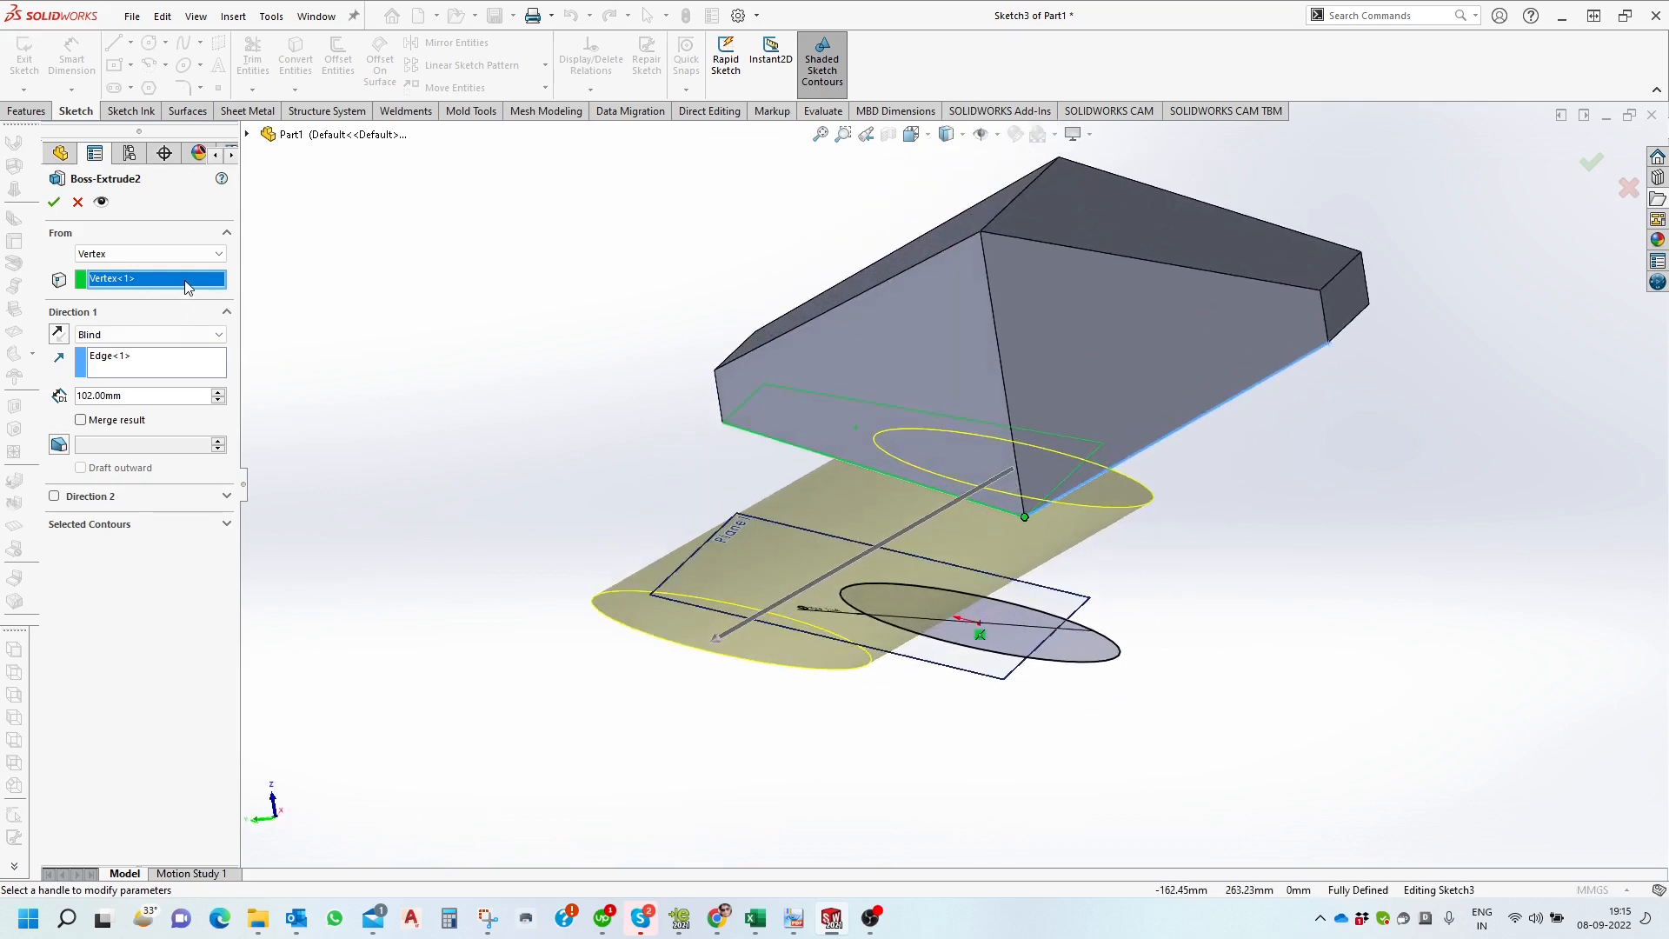
Replace the extrusion's start vertex with the upper corner vertex of the block's small end face.
right_click(190, 288)
left_click(227, 293)
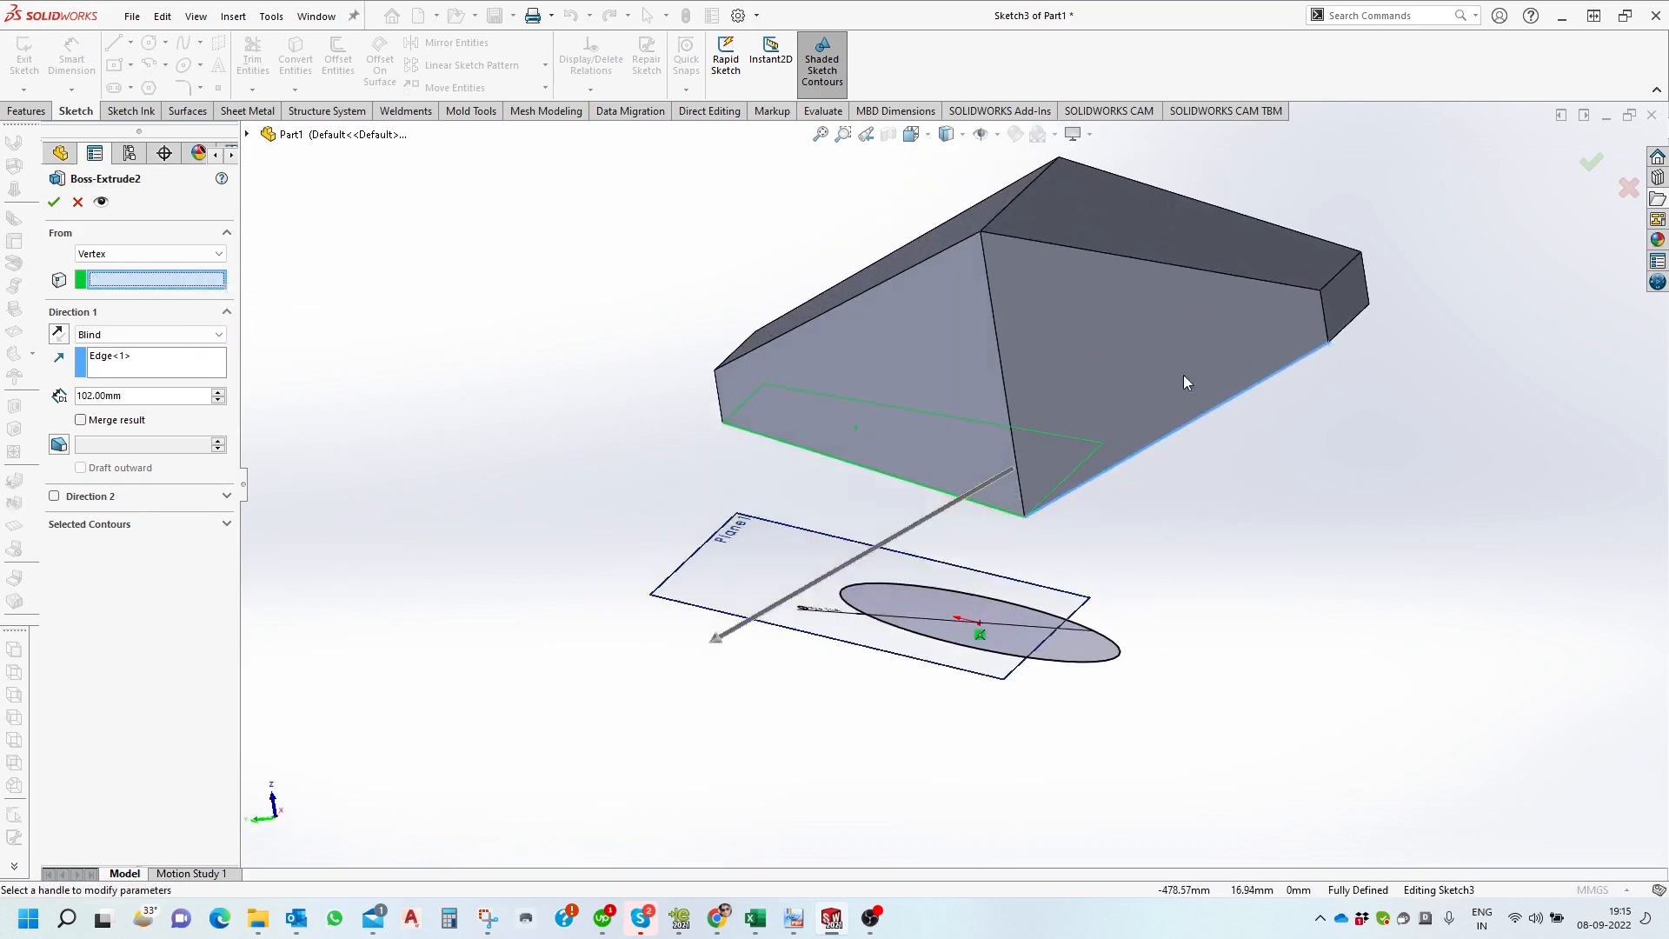
left_click(1320, 290)
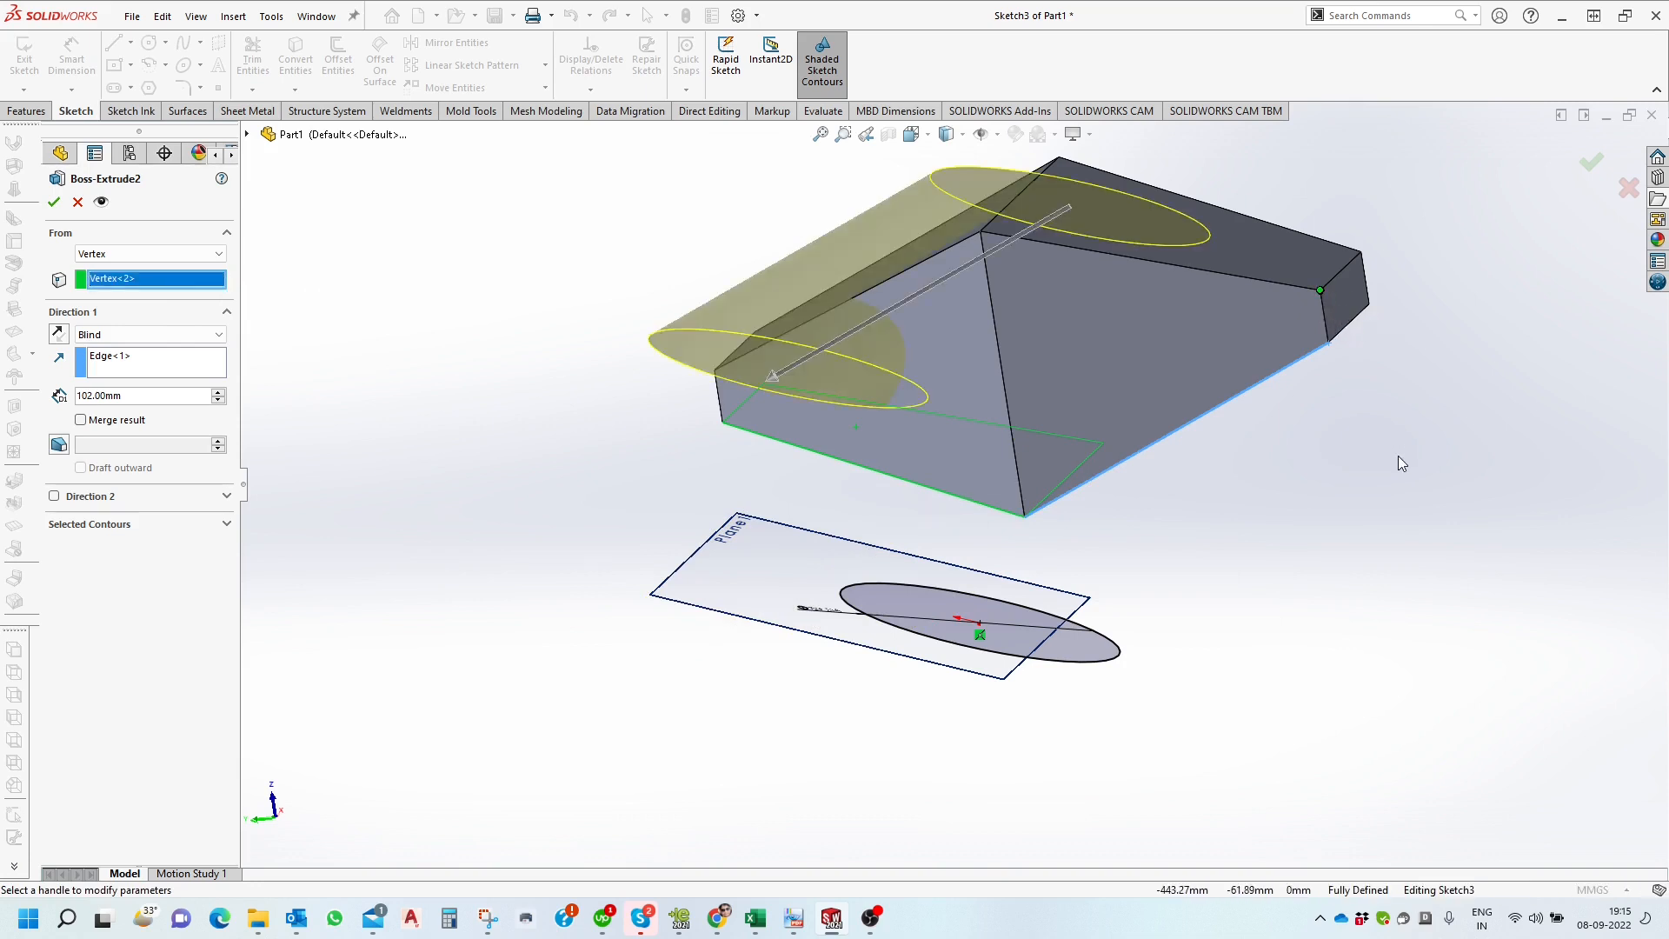
middle_click_drag(1151, 415, 1187, 435)
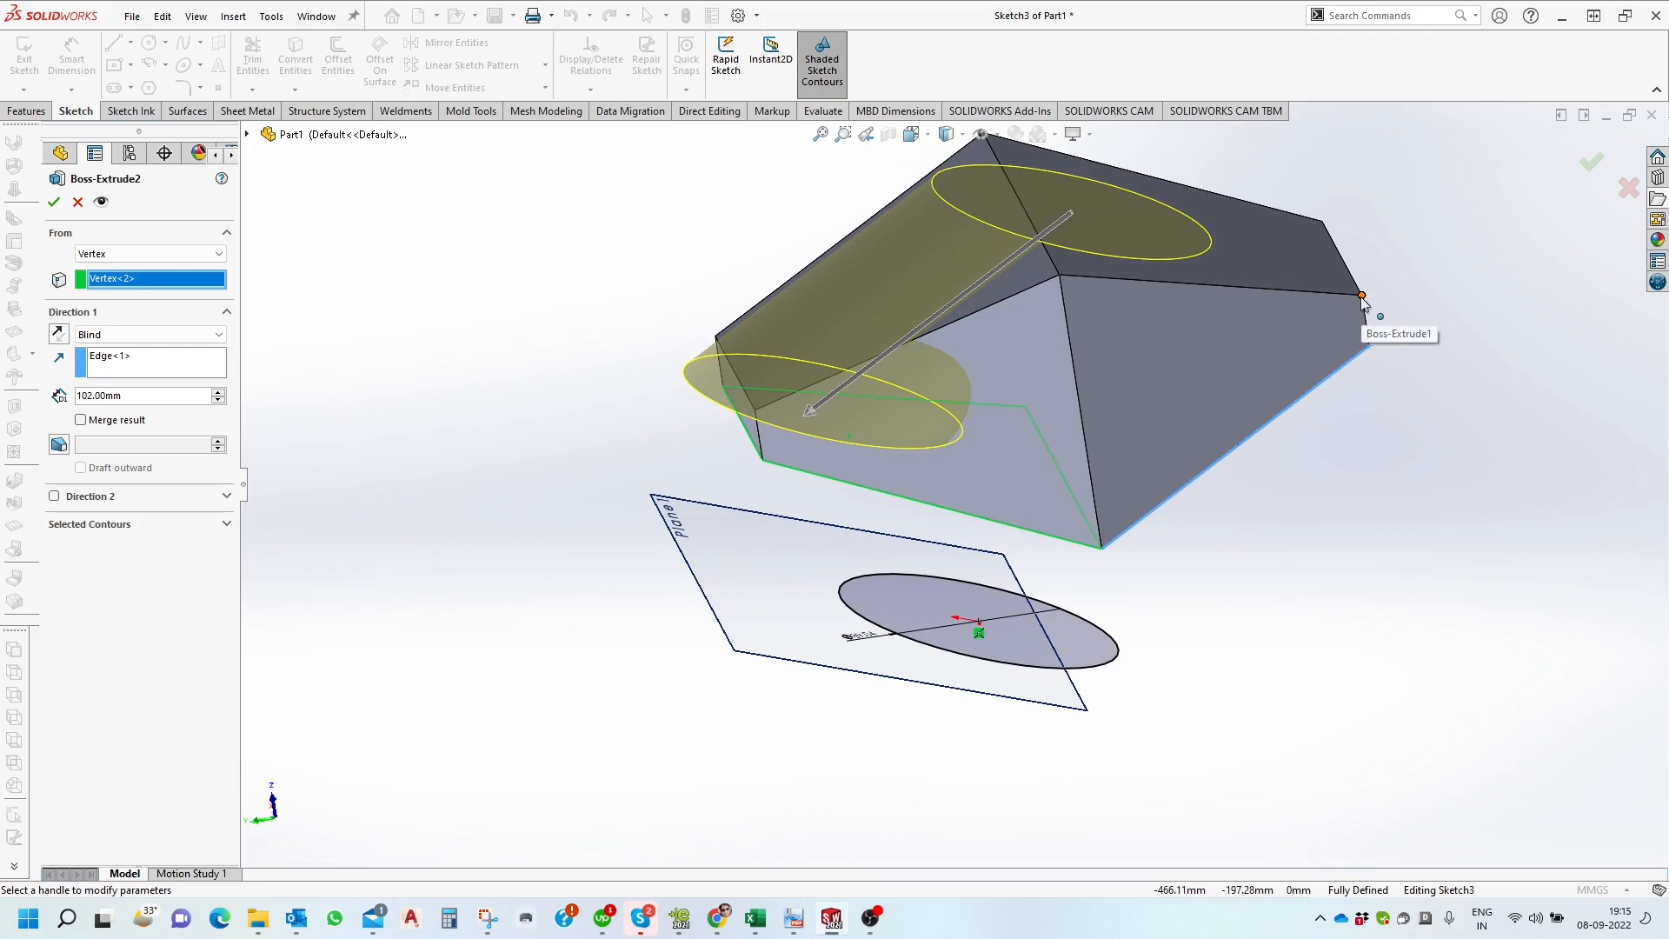
middle_click_drag(1203, 264, 1174, 306)
scroll(1130, 347, "down", 3)
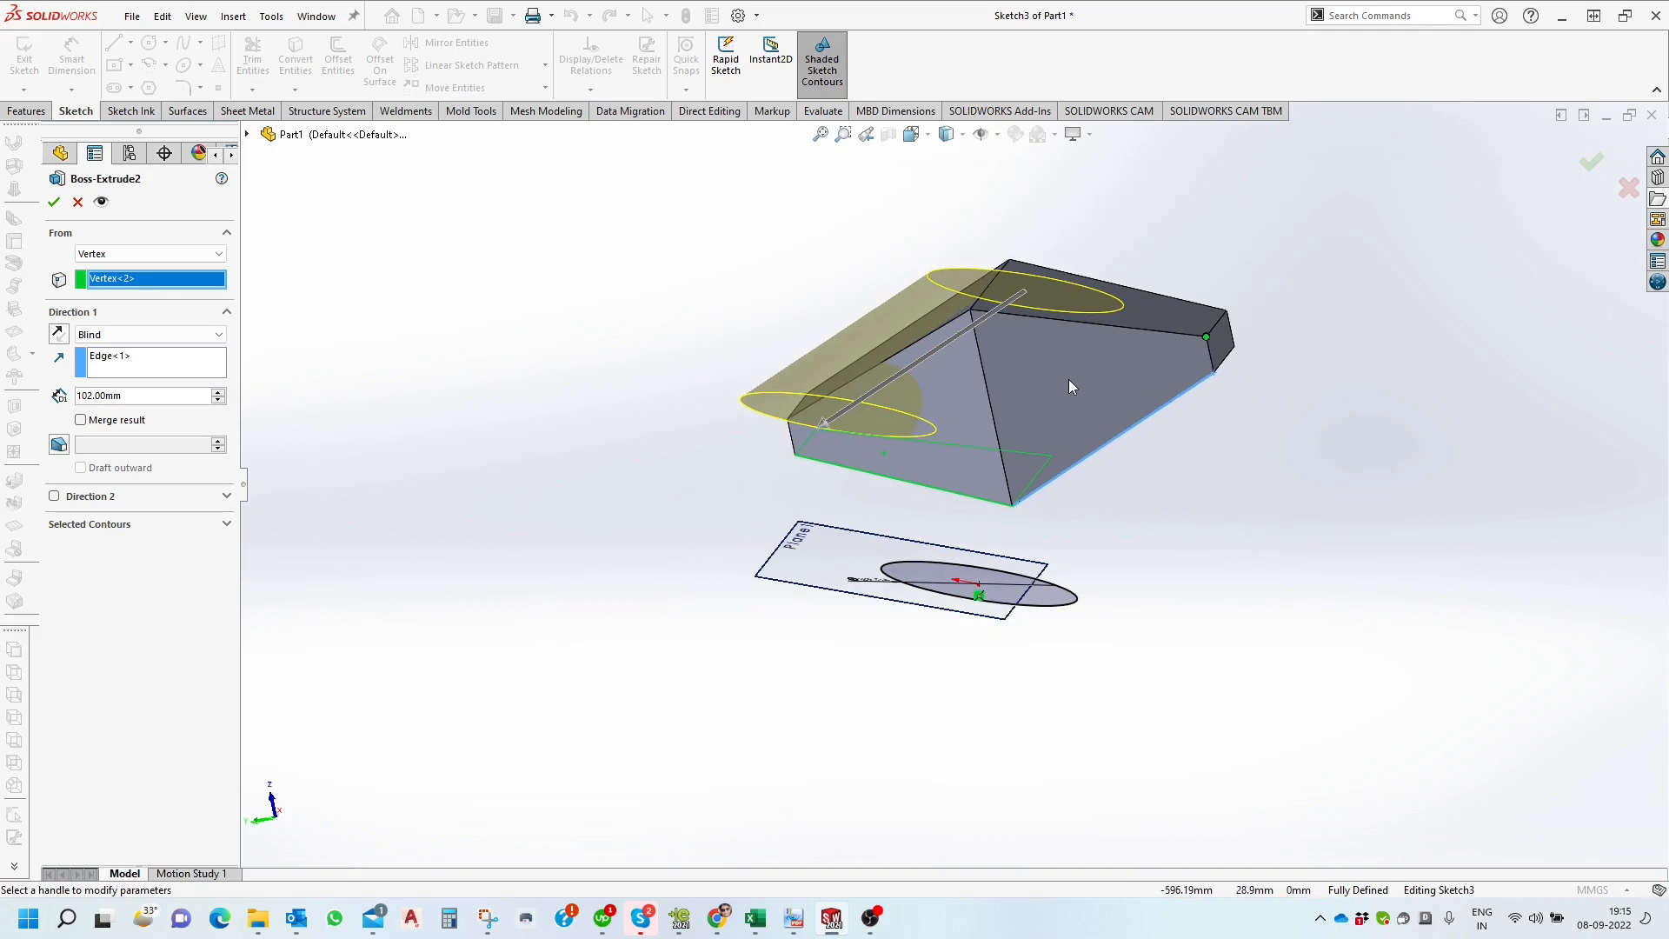
Change the extrusion's start condition to Offset and set the offset distance to 60 mm.
left_click(152, 253)
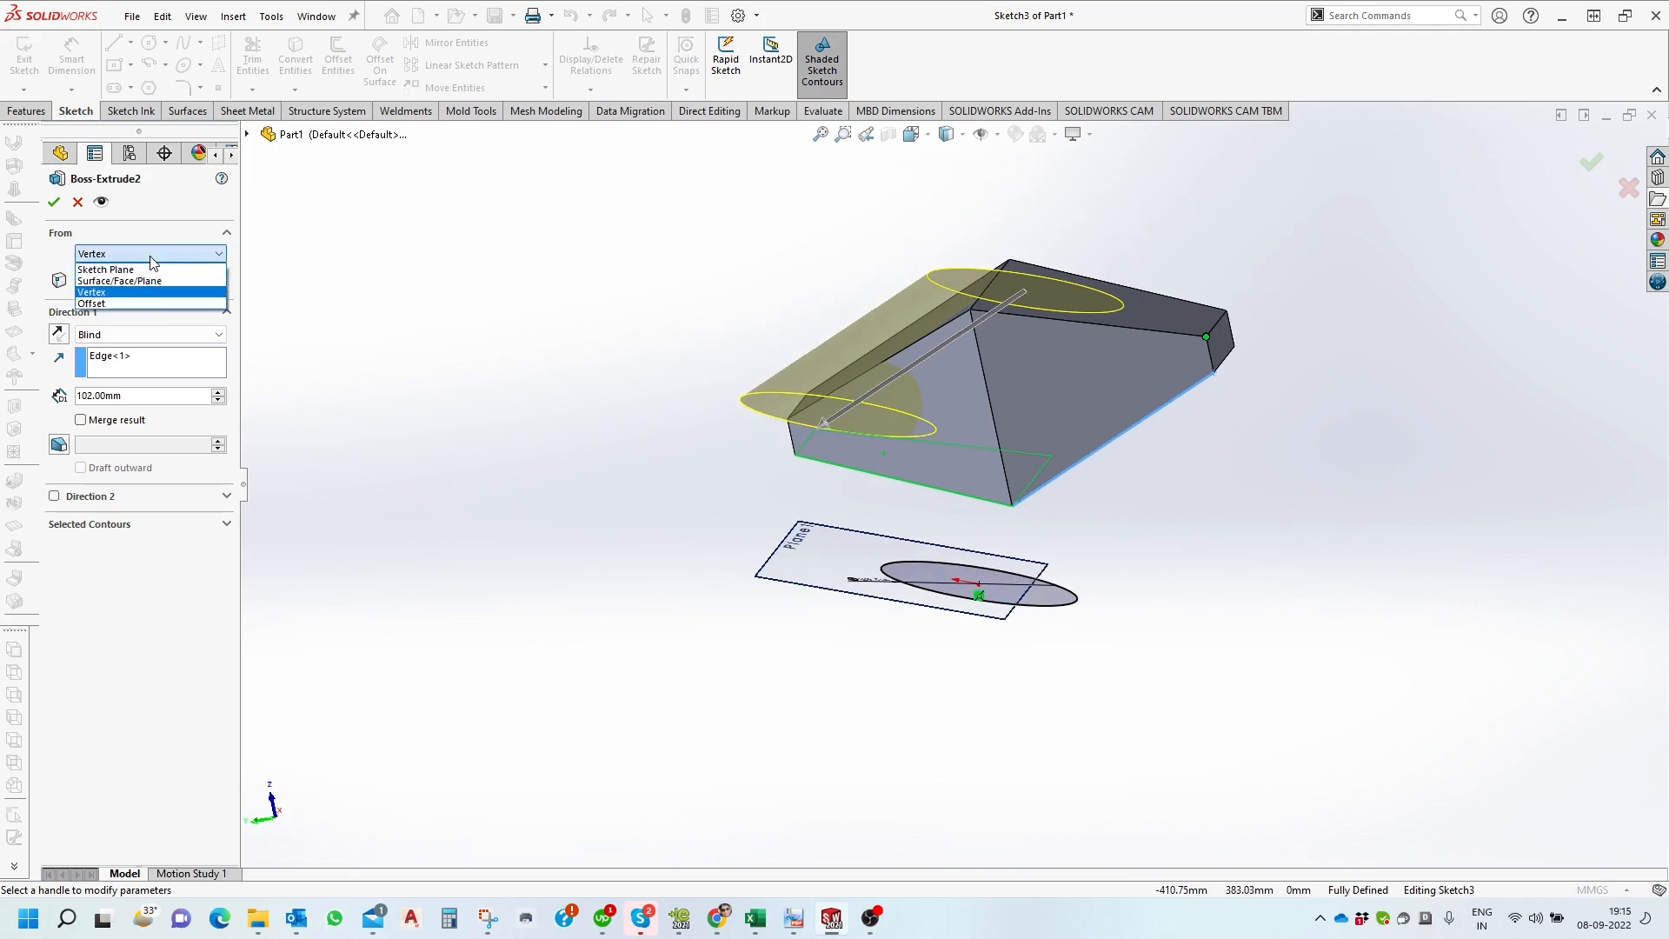
left_click(152, 303)
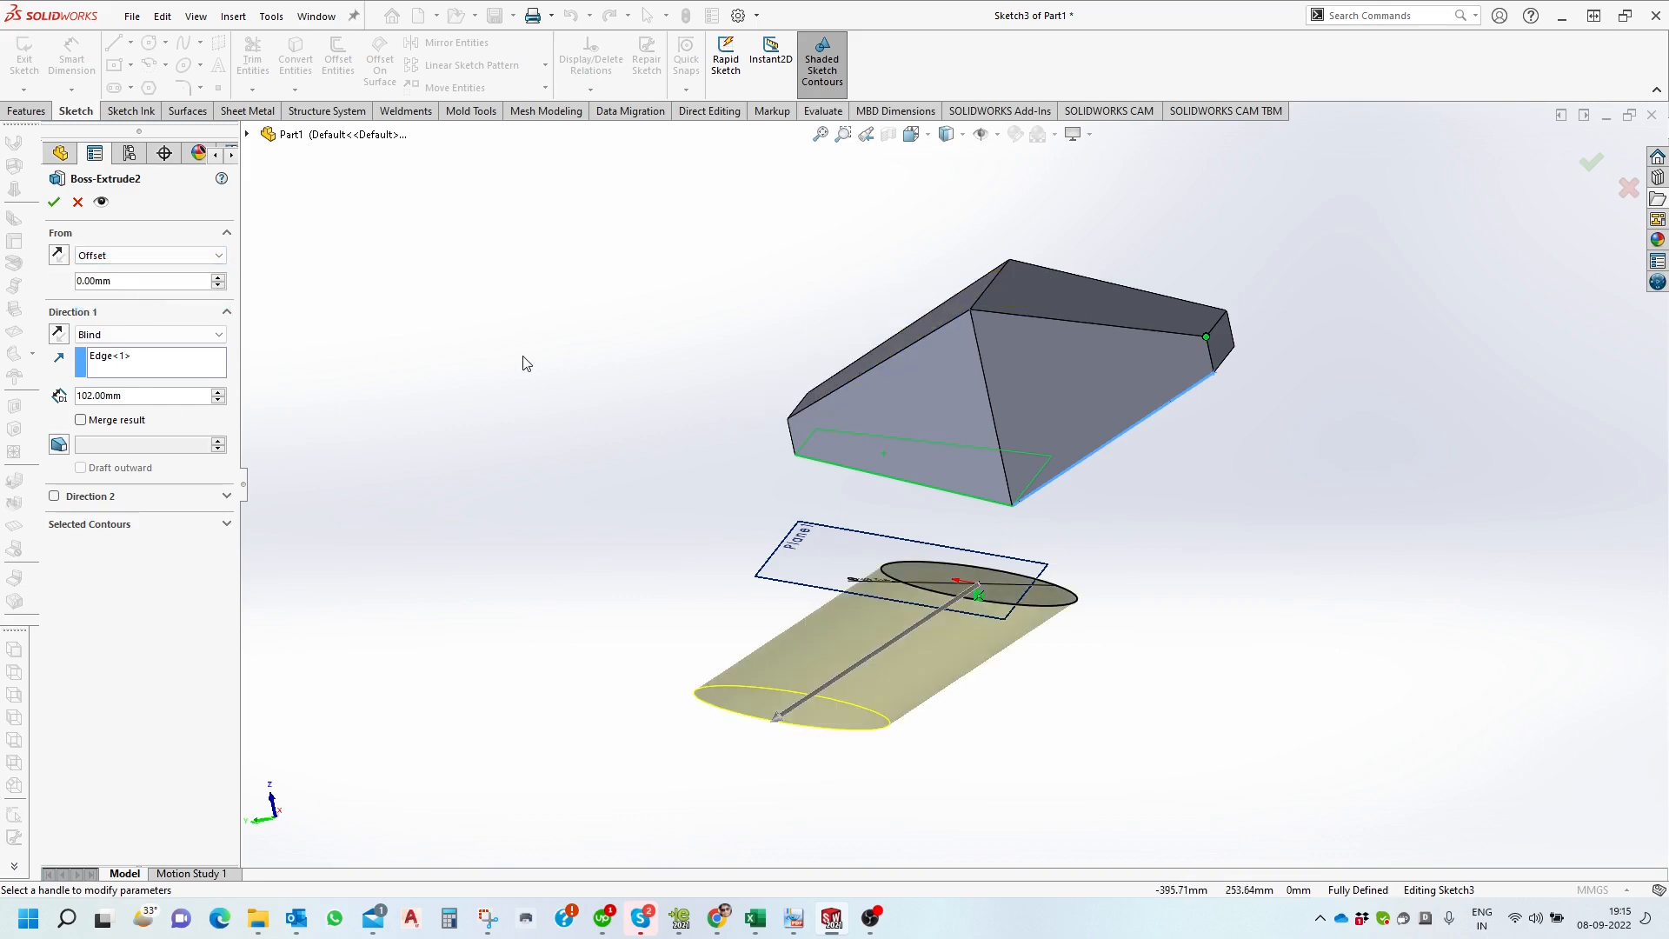
left_click(218, 276)
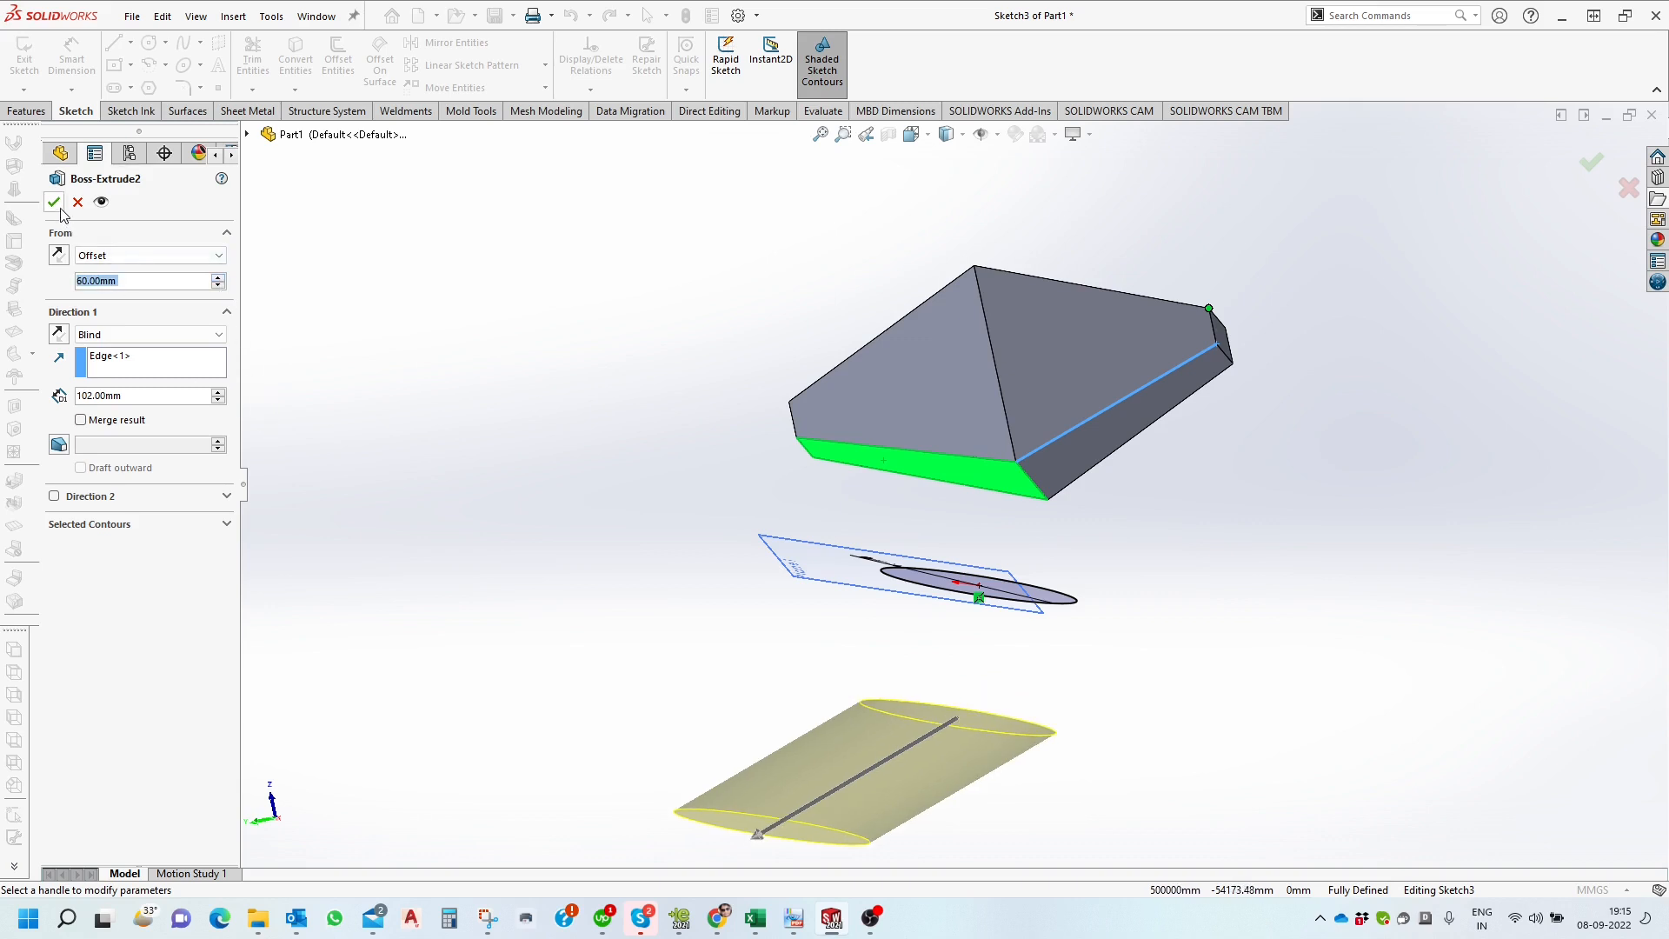
Open the extrusion's contour selection, inspect the offset preview against the block, and cancel the feature edit.
left_click(137, 526)
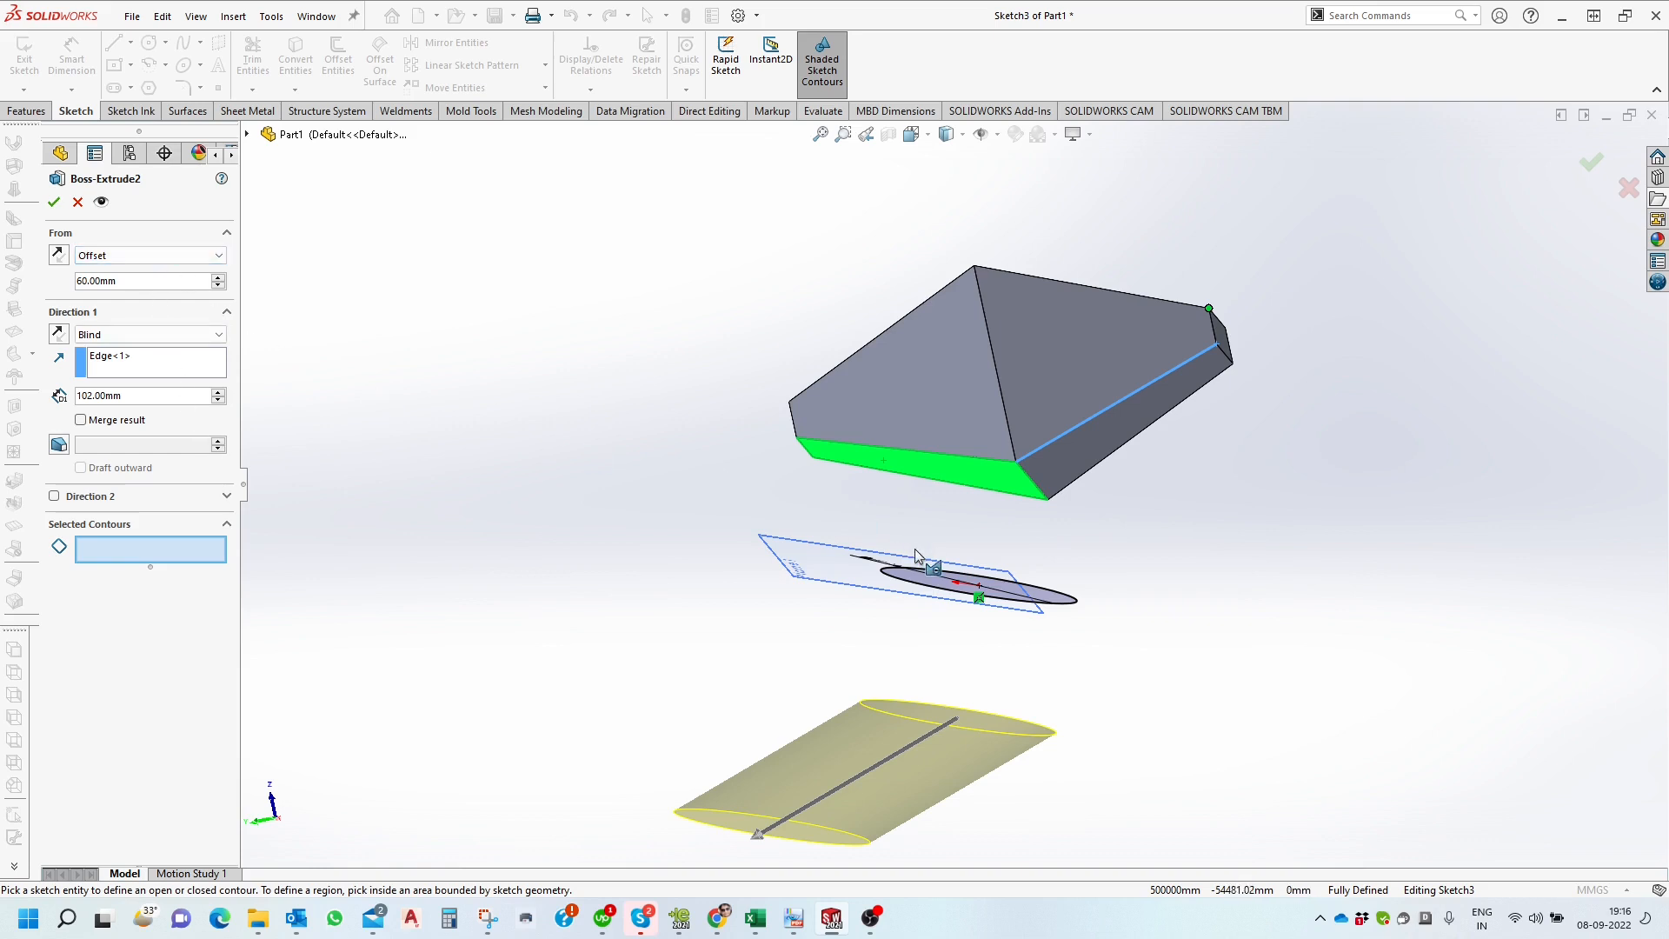
mouse_move(921, 556)
middle_mouse_down()
mouse_move(942, 615)
mouse_move(997, 674)
mouse_move(1099, 720)
mouse_move(1133, 671)
mouse_move(1392, 618)
mouse_move(1263, 675)
mouse_move(1024, 659)
mouse_move(894, 635)
mouse_move(638, 543)
middle_mouse_up()
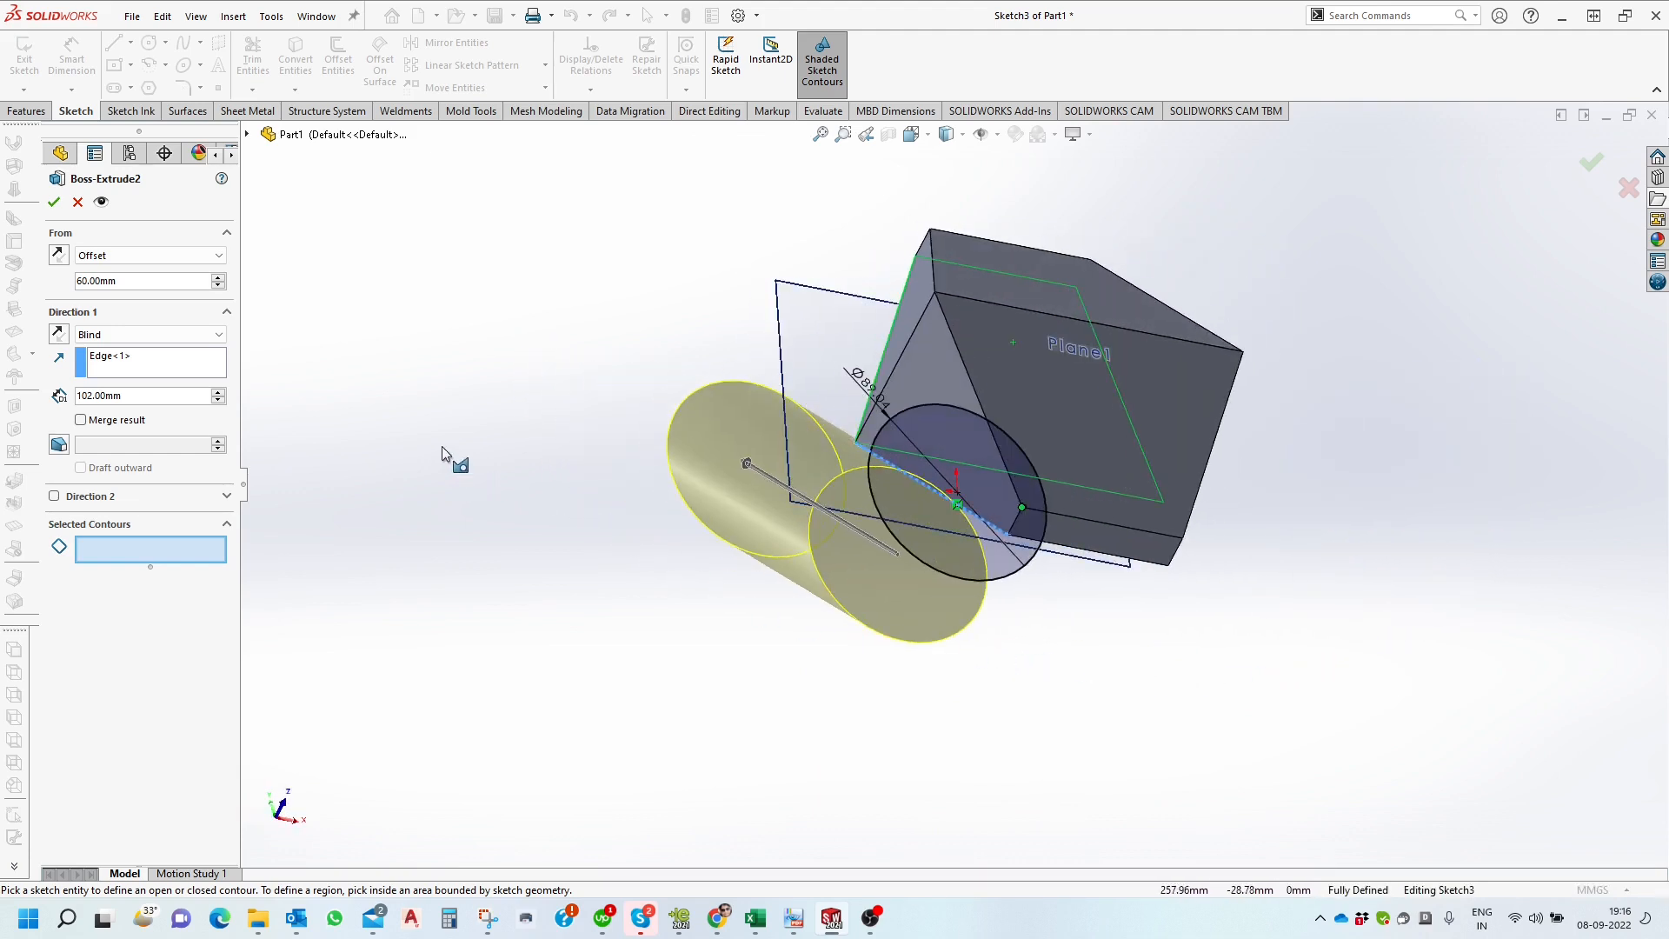
mouse_move(692, 483)
middle_mouse_down()
mouse_move(844, 497)
mouse_move(999, 300)
middle_mouse_up()
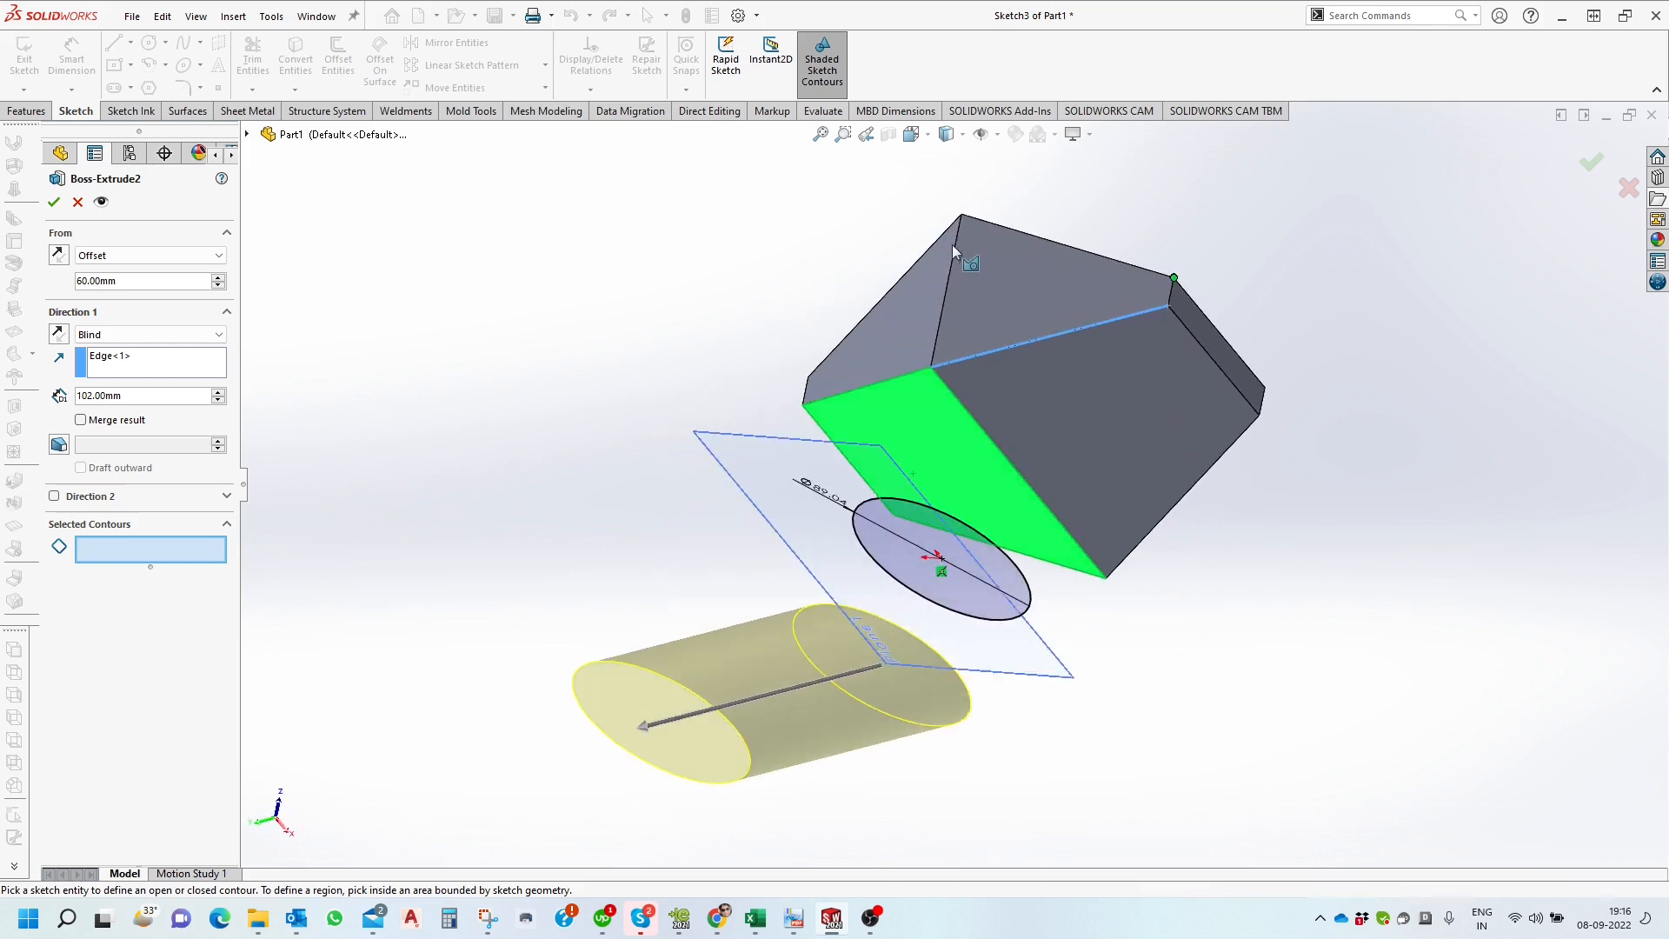
key("f")
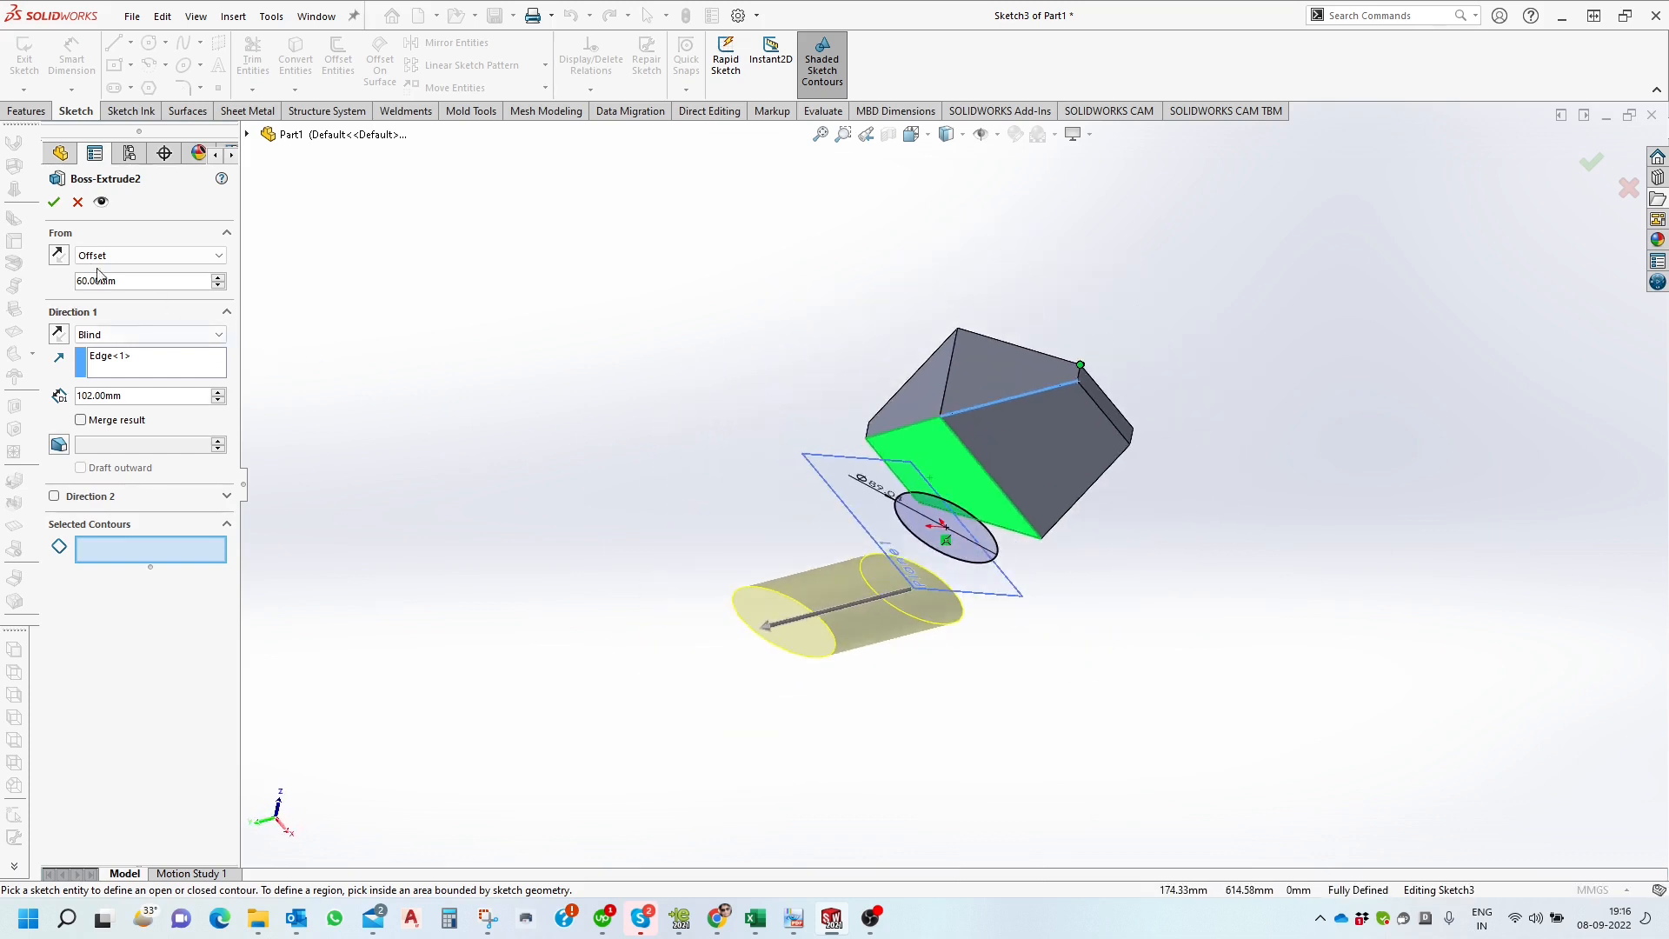
left_click(80, 205)
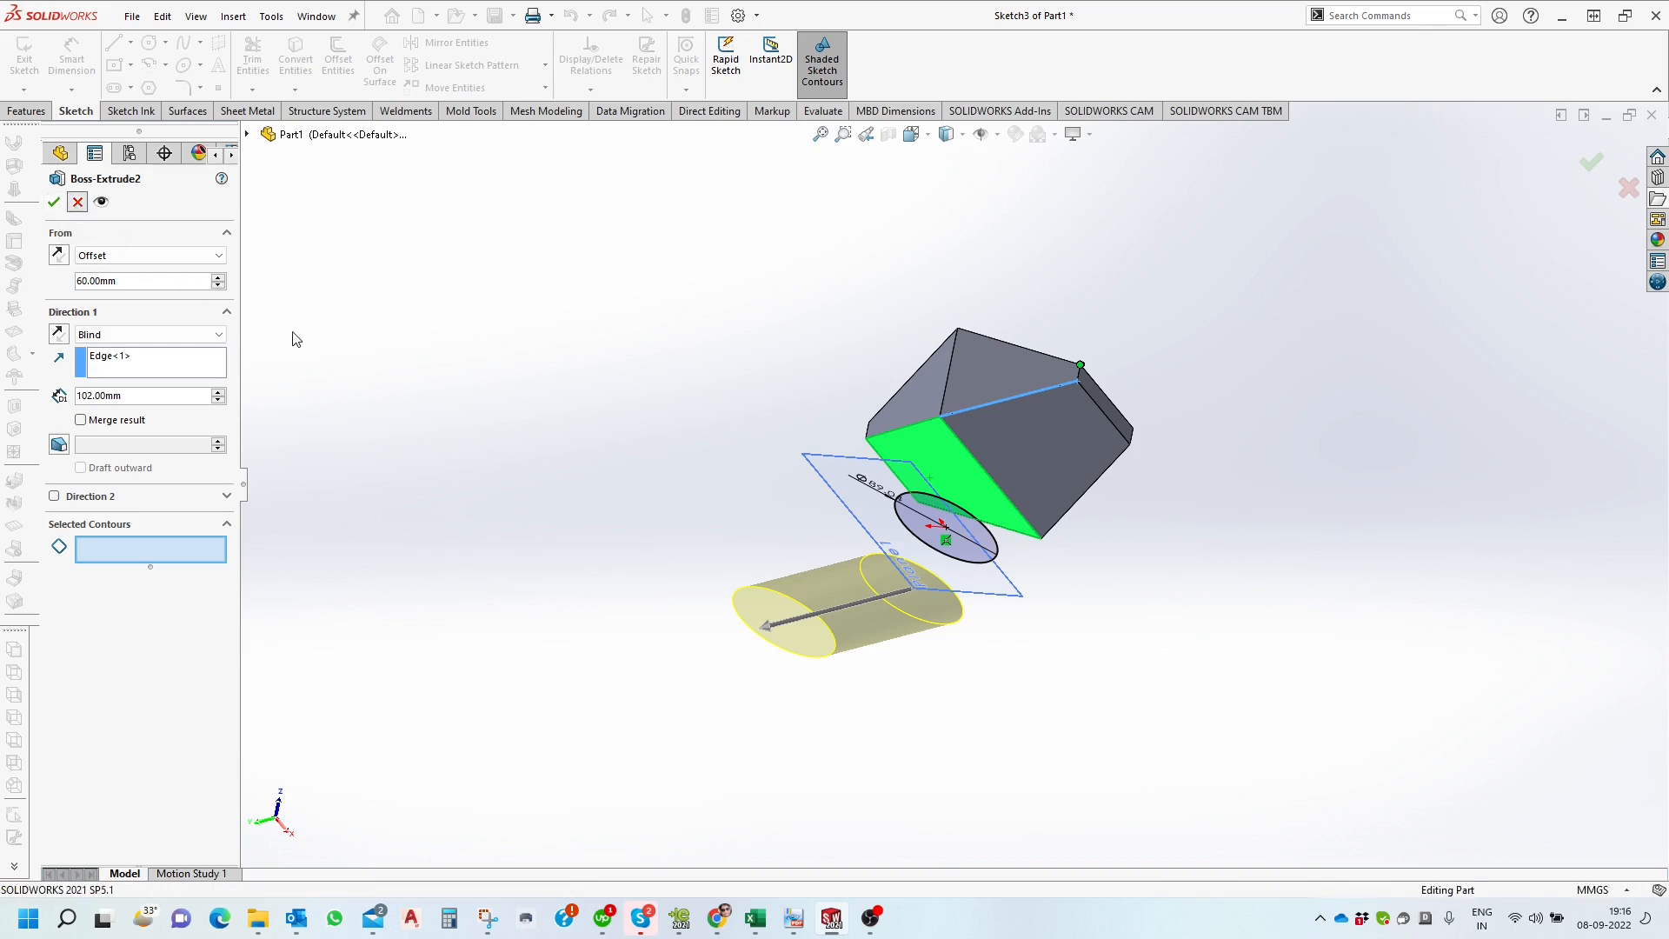
middle_click_drag(710, 467, 647, 607)
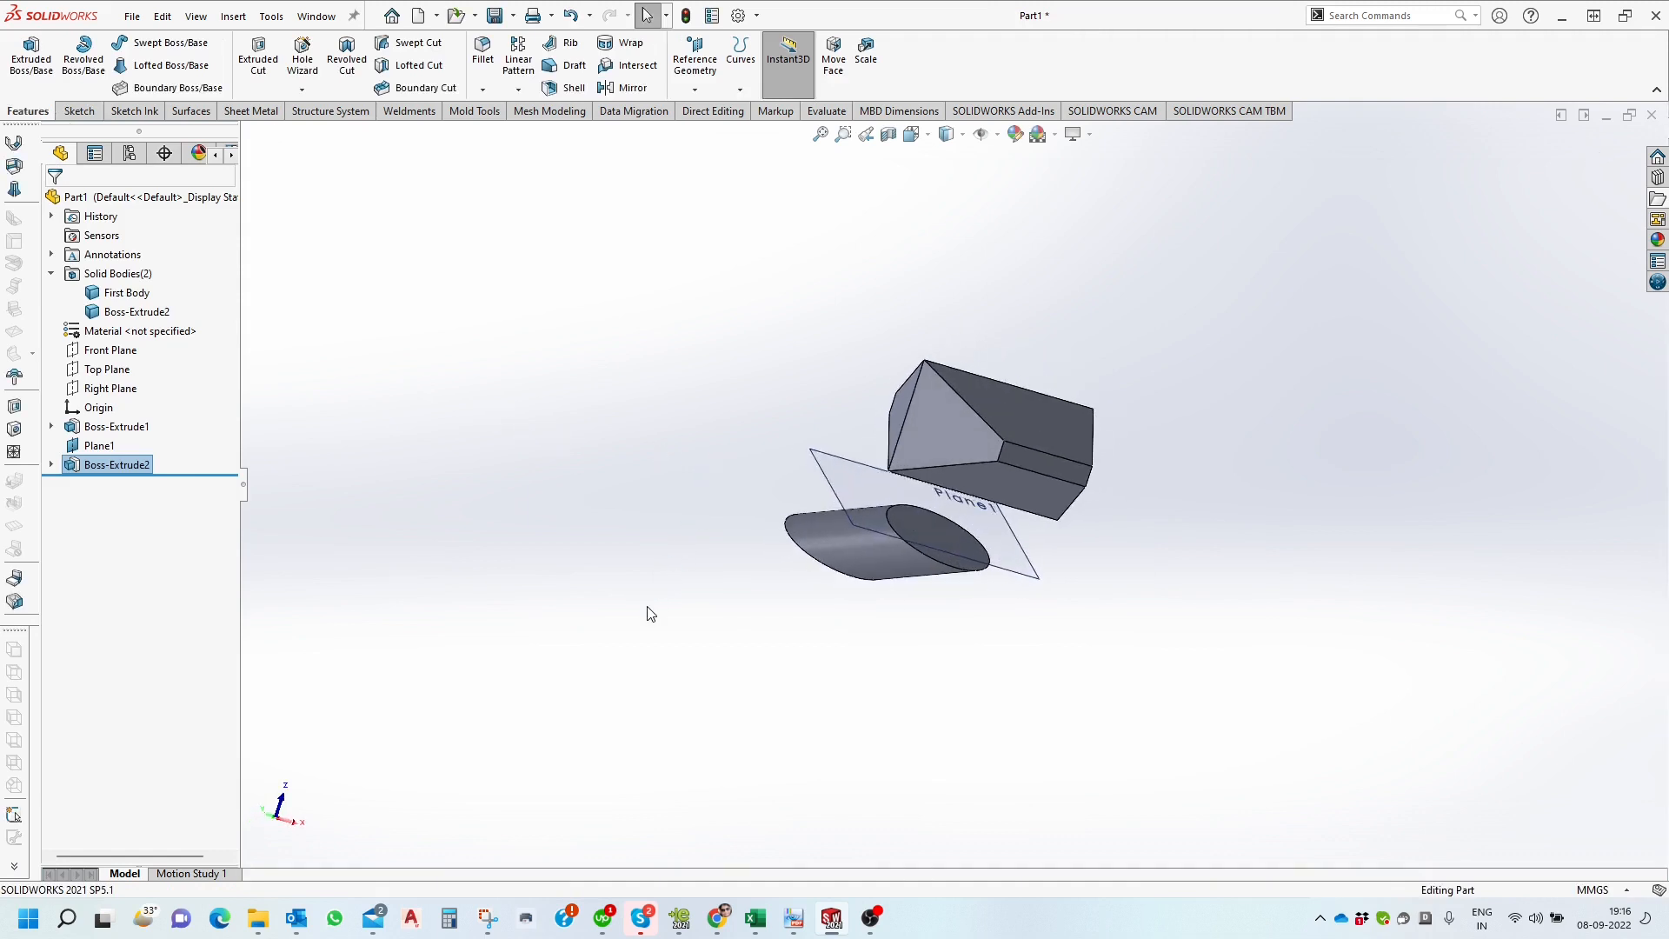
scroll(647, 607, "up", 3)
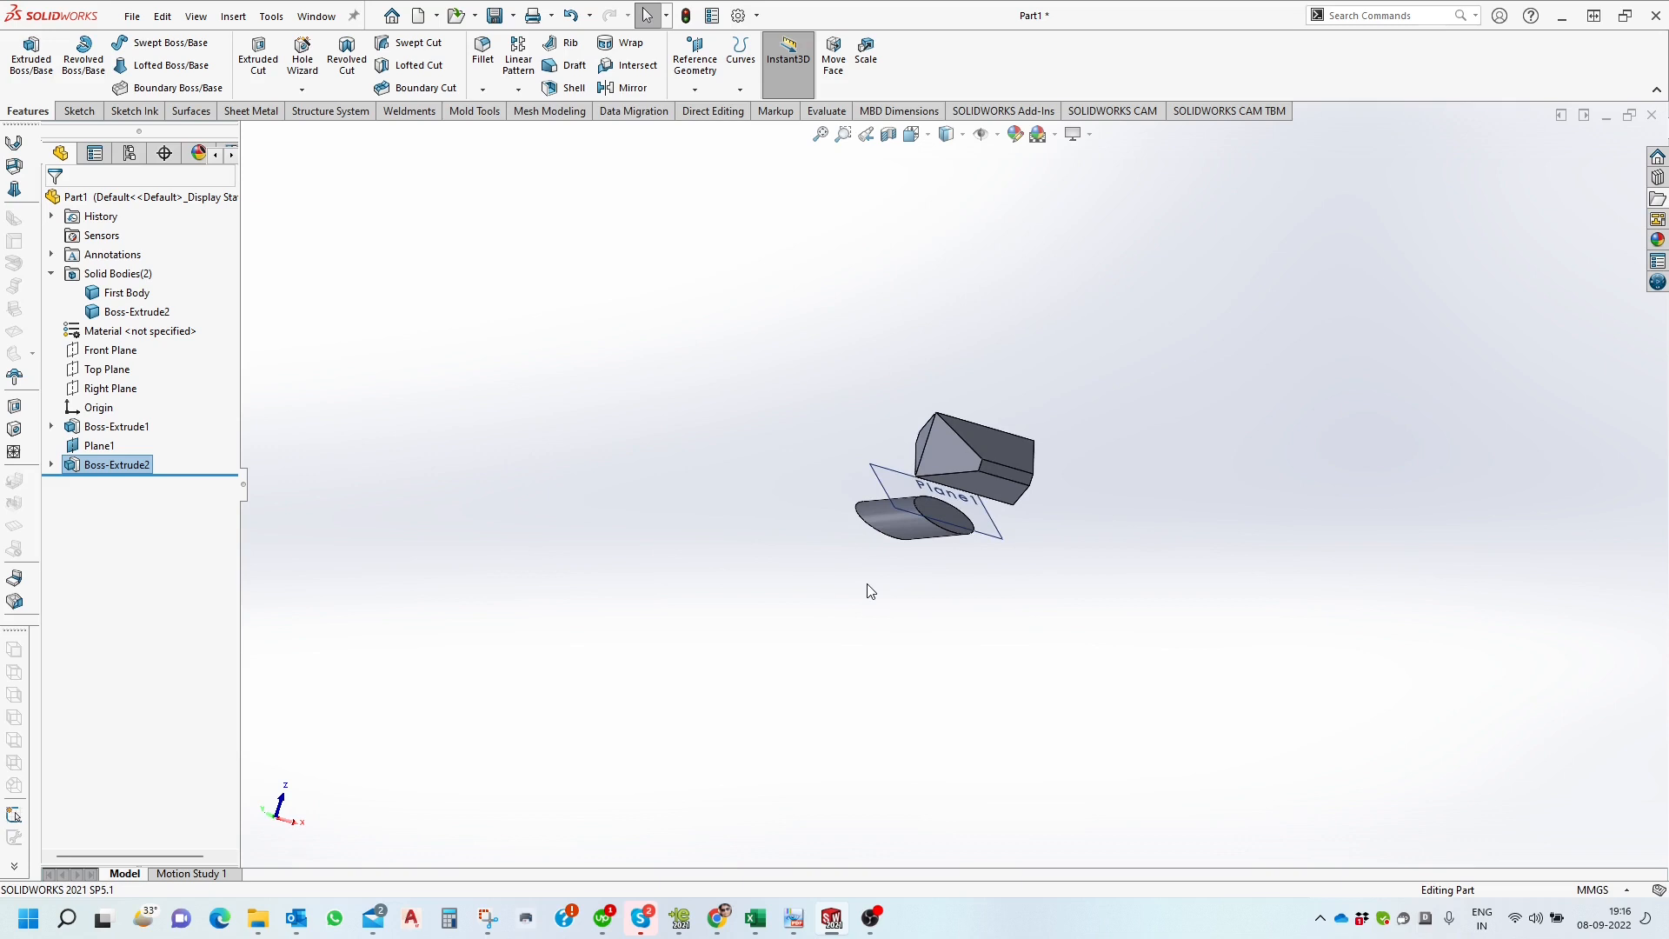
middle_click_drag(1077, 470, 810, 567)
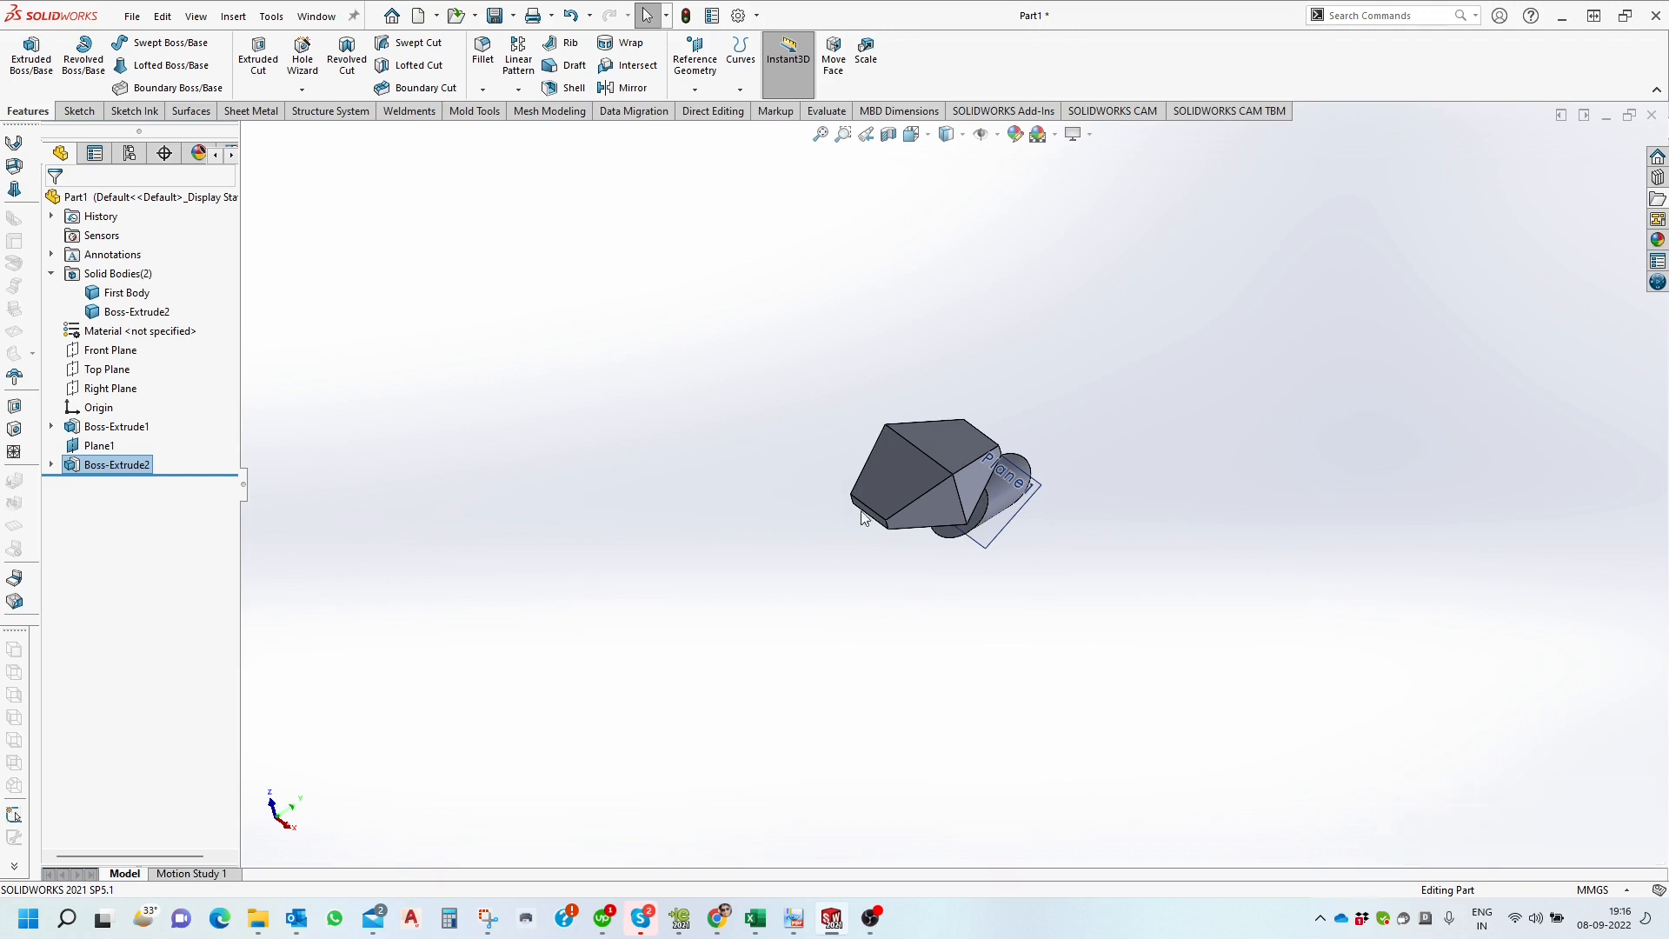
scroll(906, 504, "down", 5)
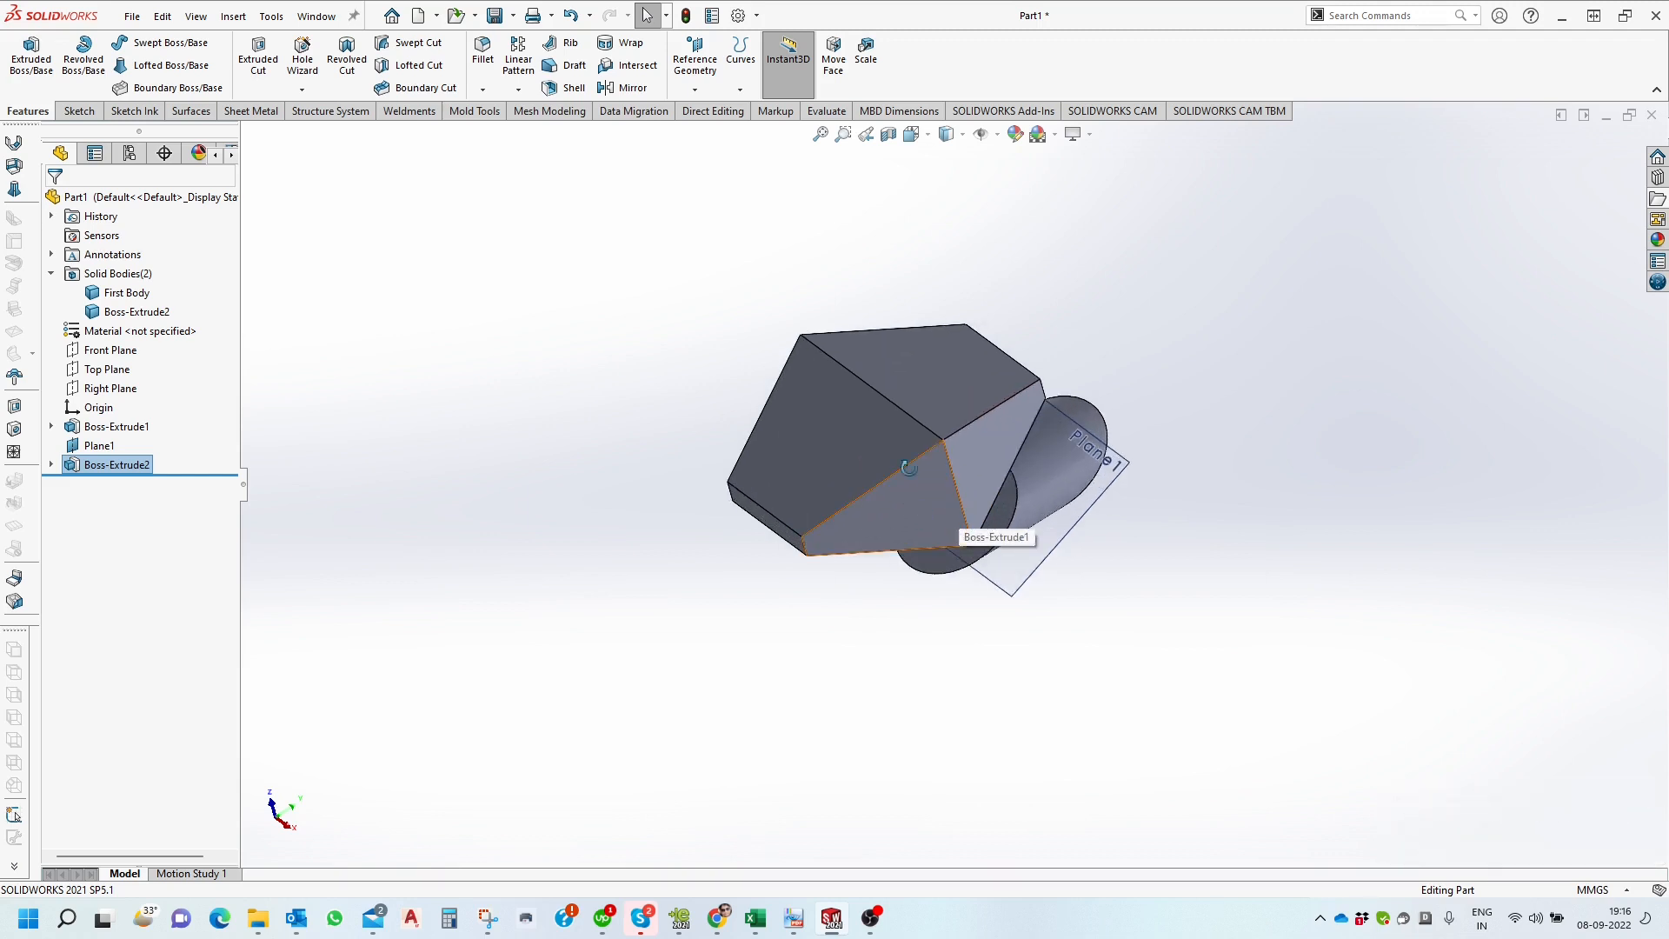
middle_click_drag(909, 468, 914, 314)
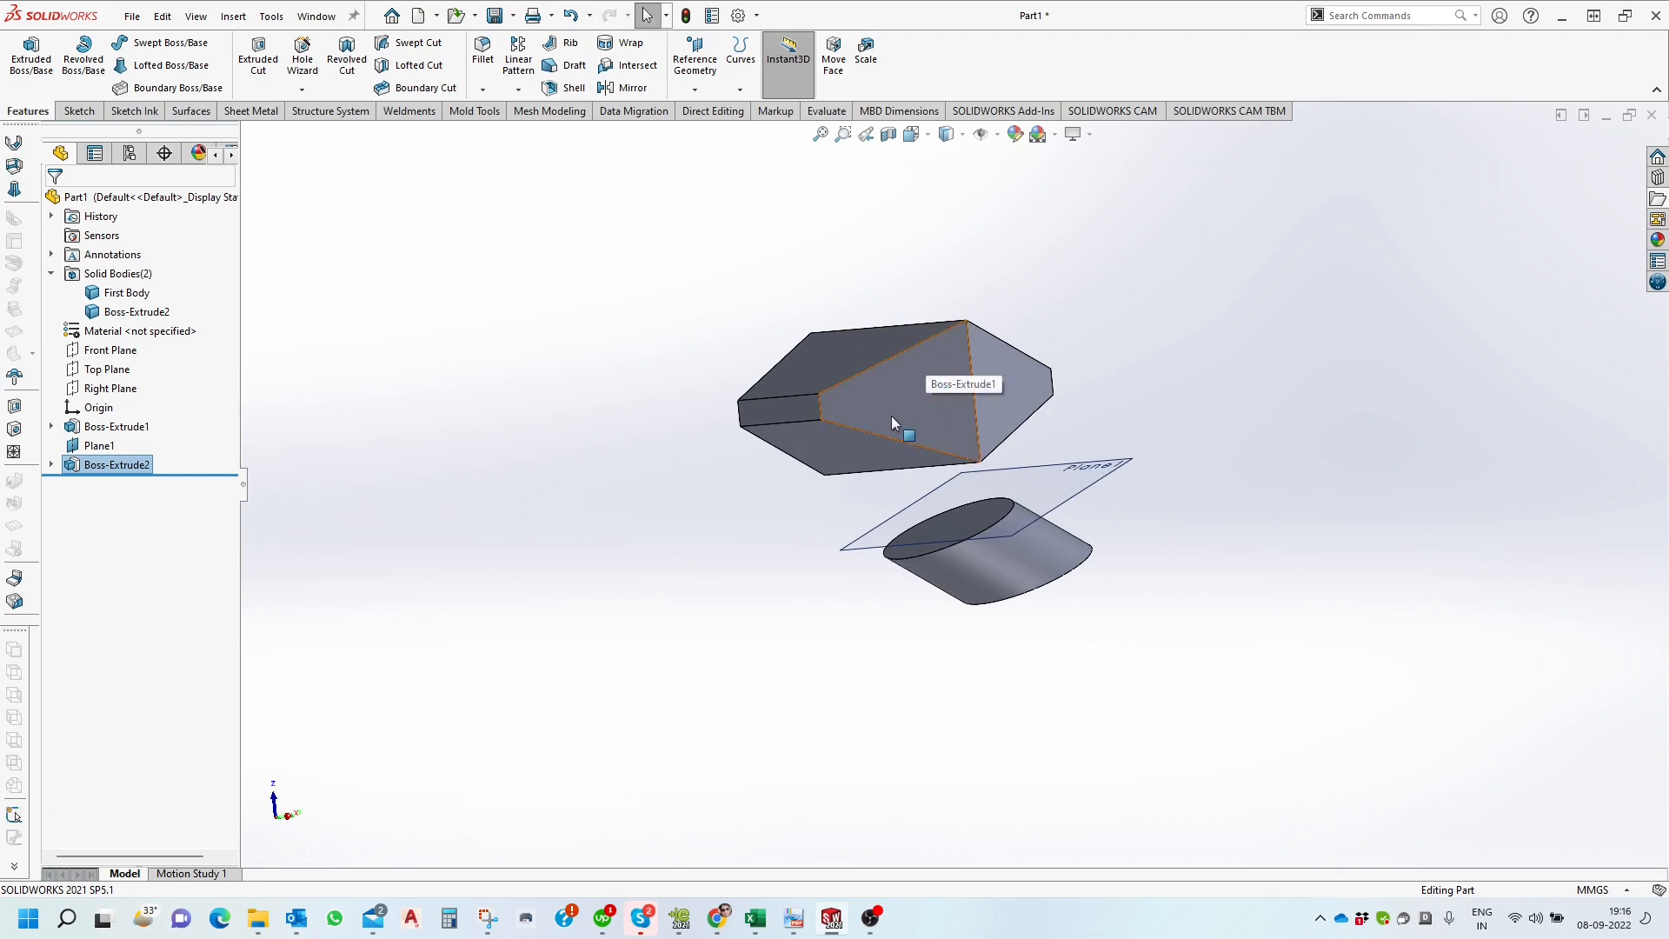
middle_click_drag(893, 421, 820, 257)
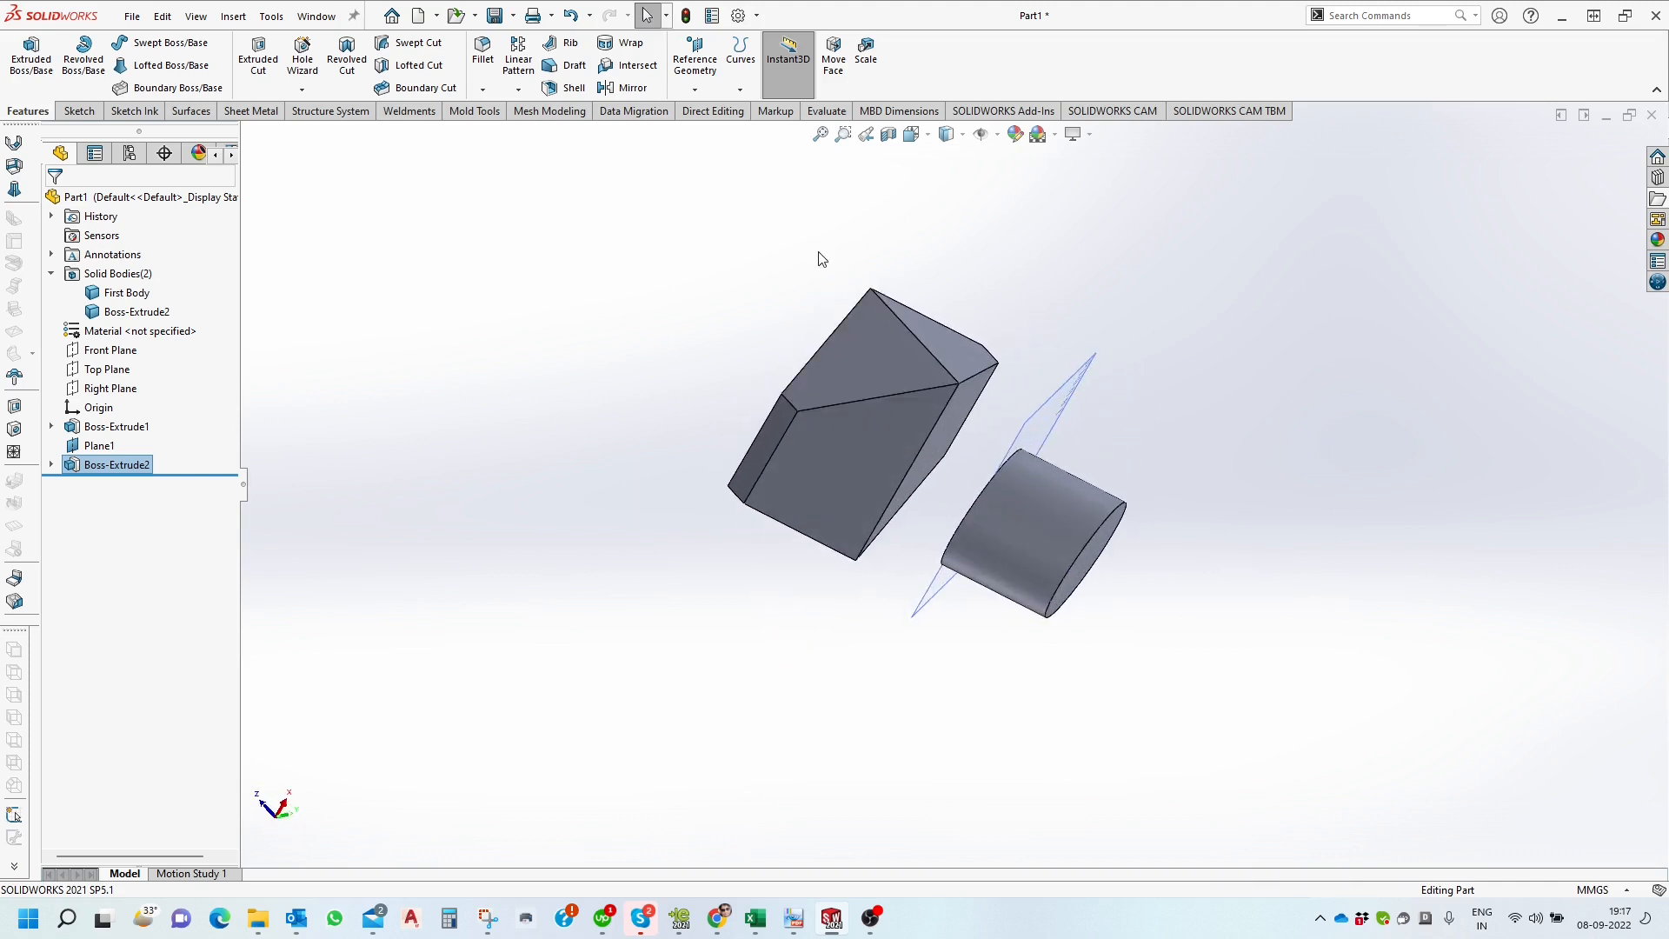